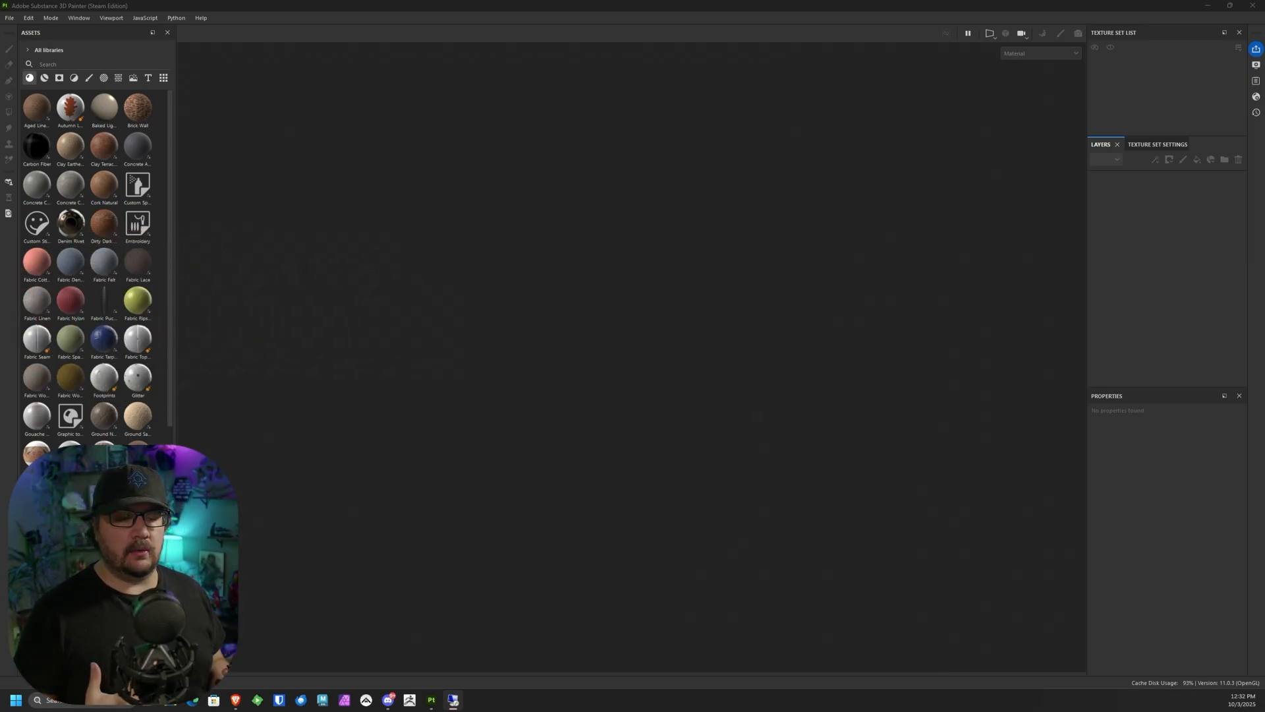
Step: Start a new project and set its document resolution to 4096
click(9, 18)
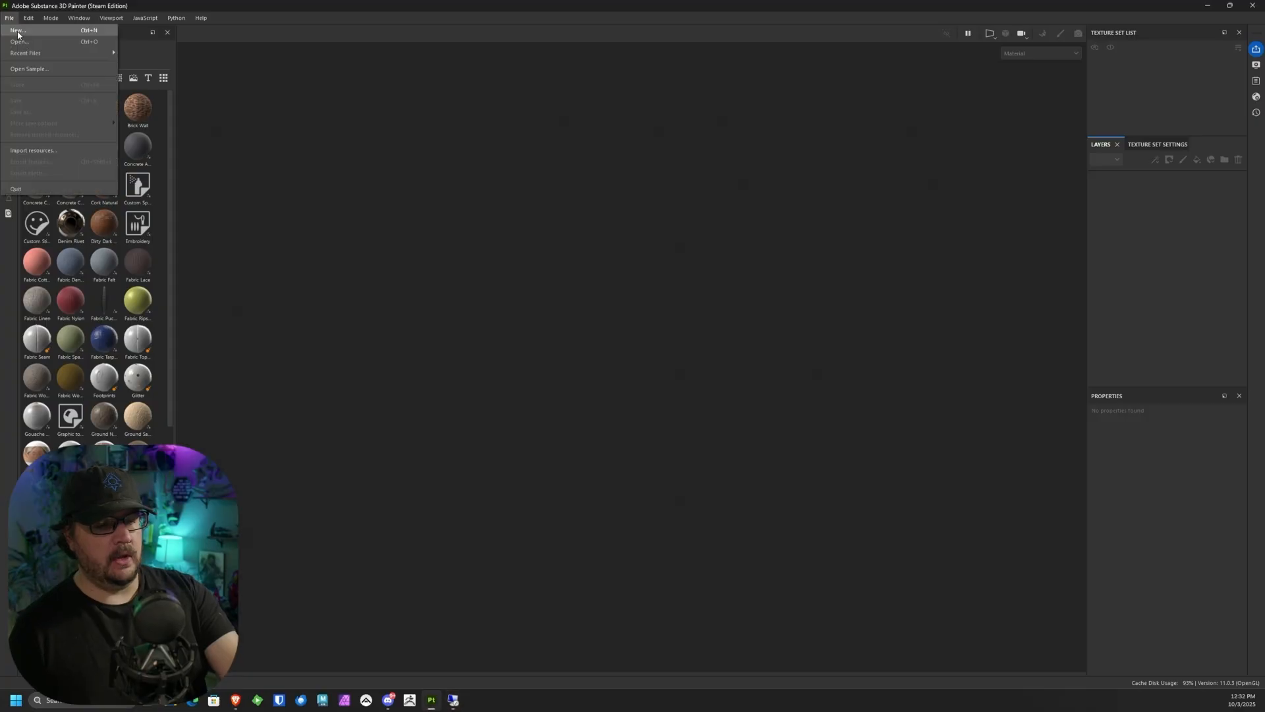
click(18, 30)
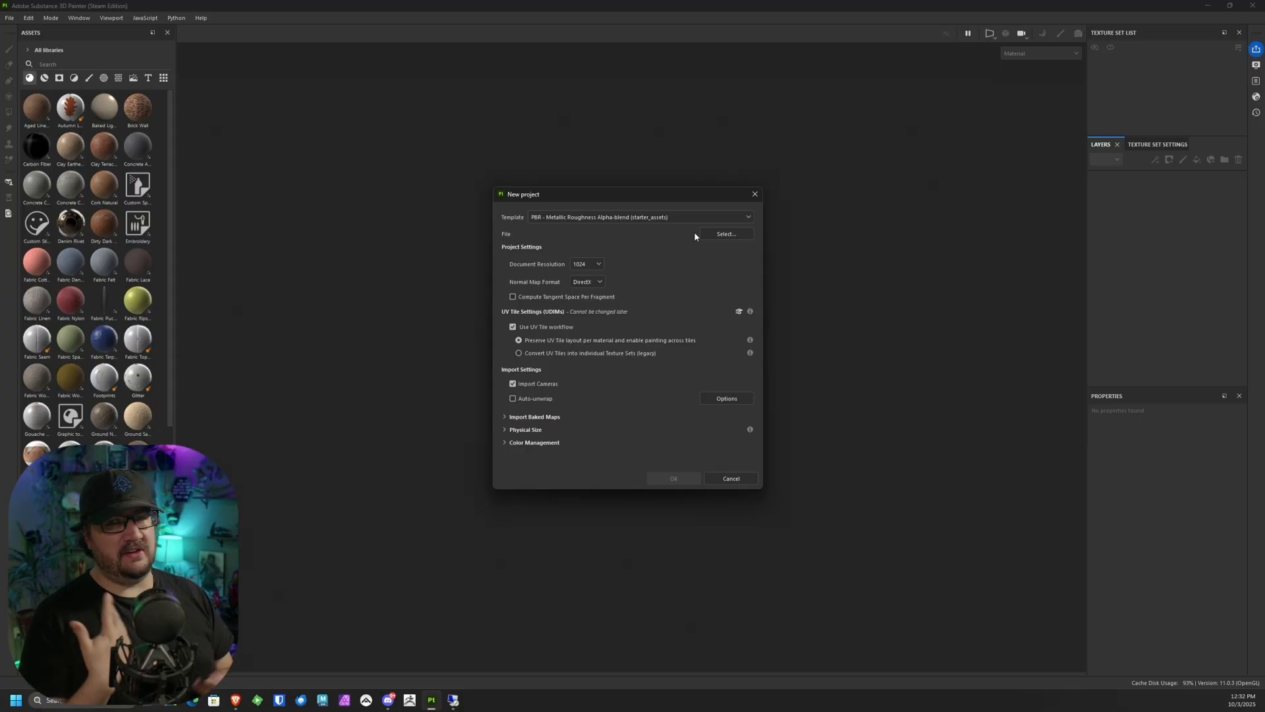
click(599, 265)
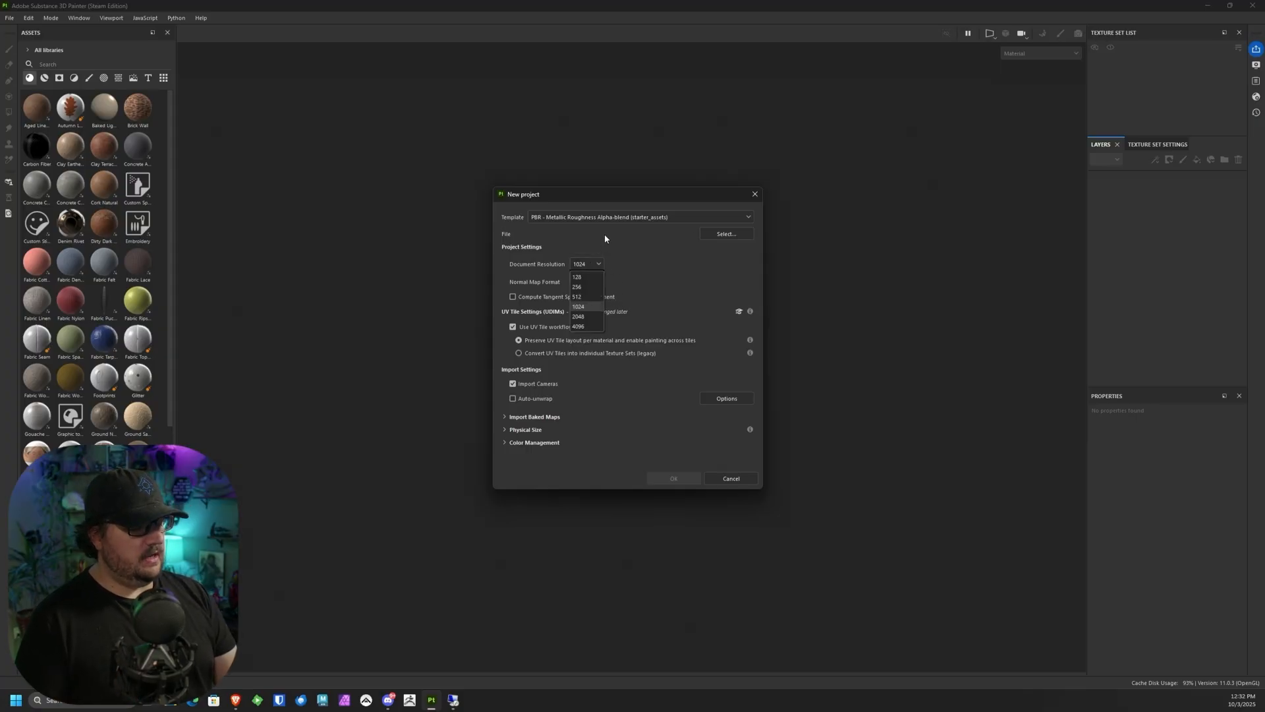
click(589, 325)
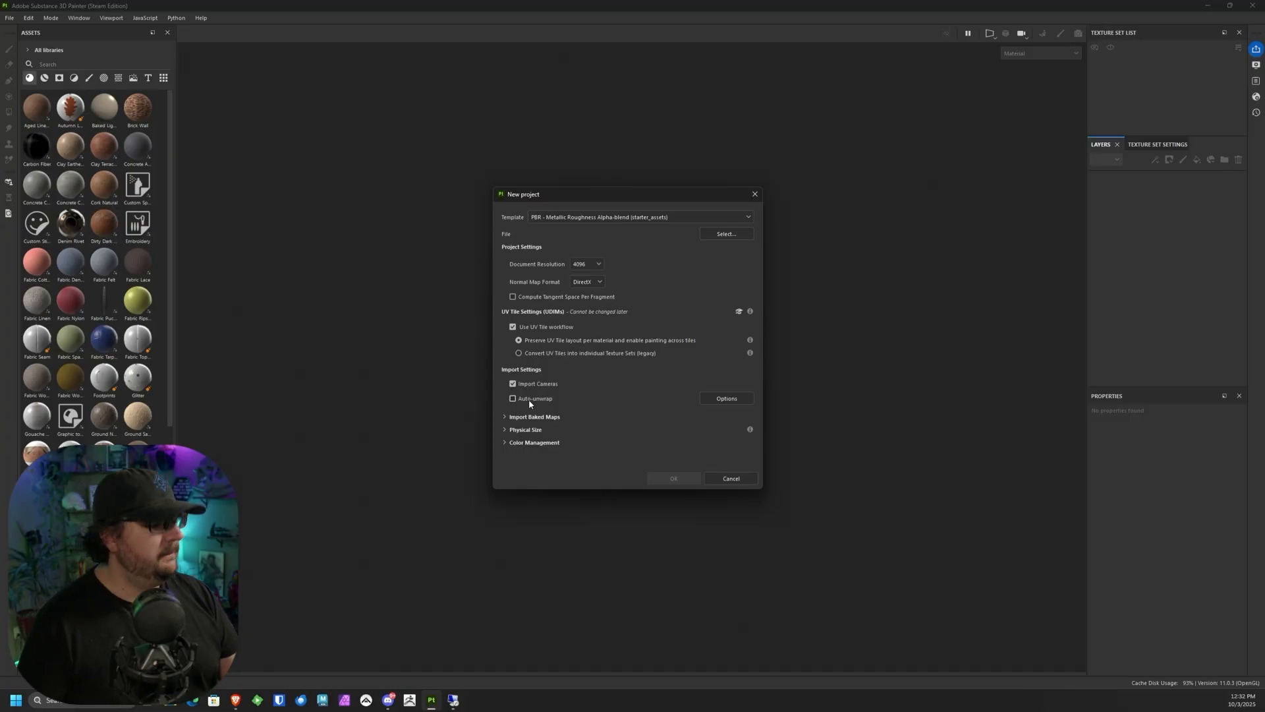
Step: Choose battery_hp.fbx from the Battery folder as the project mesh and create the project
click(726, 234)
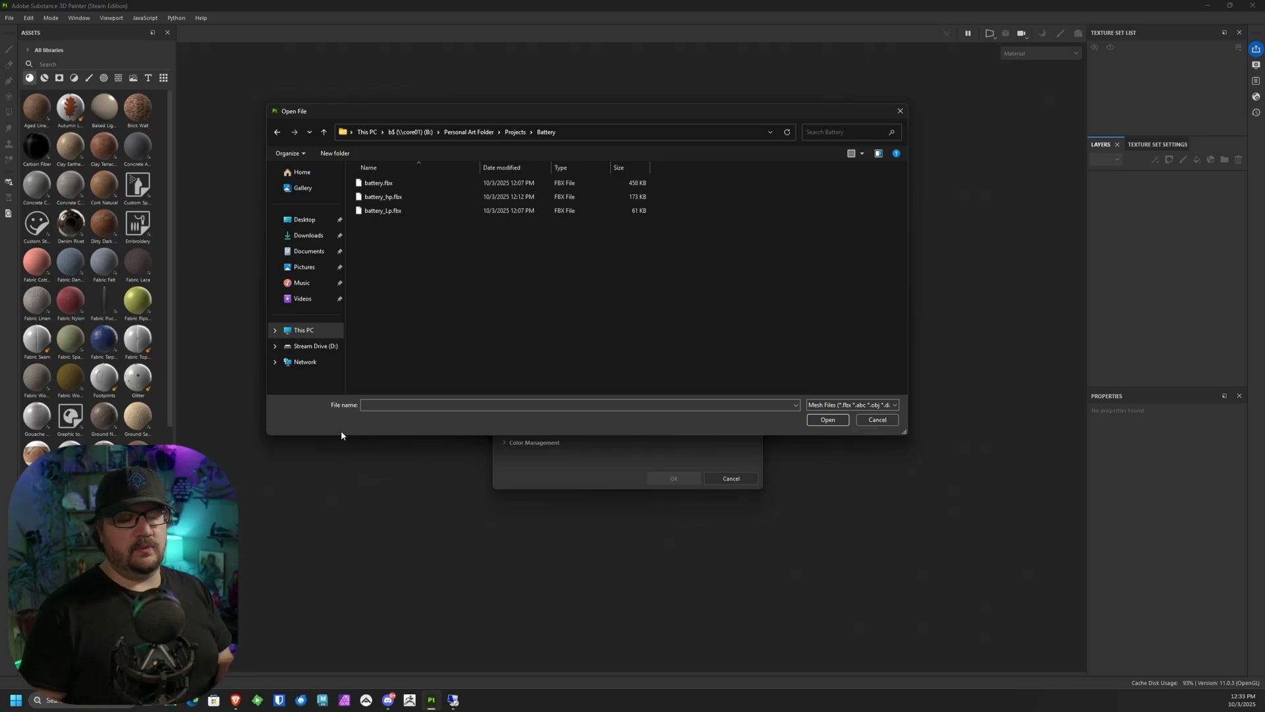
click(384, 197)
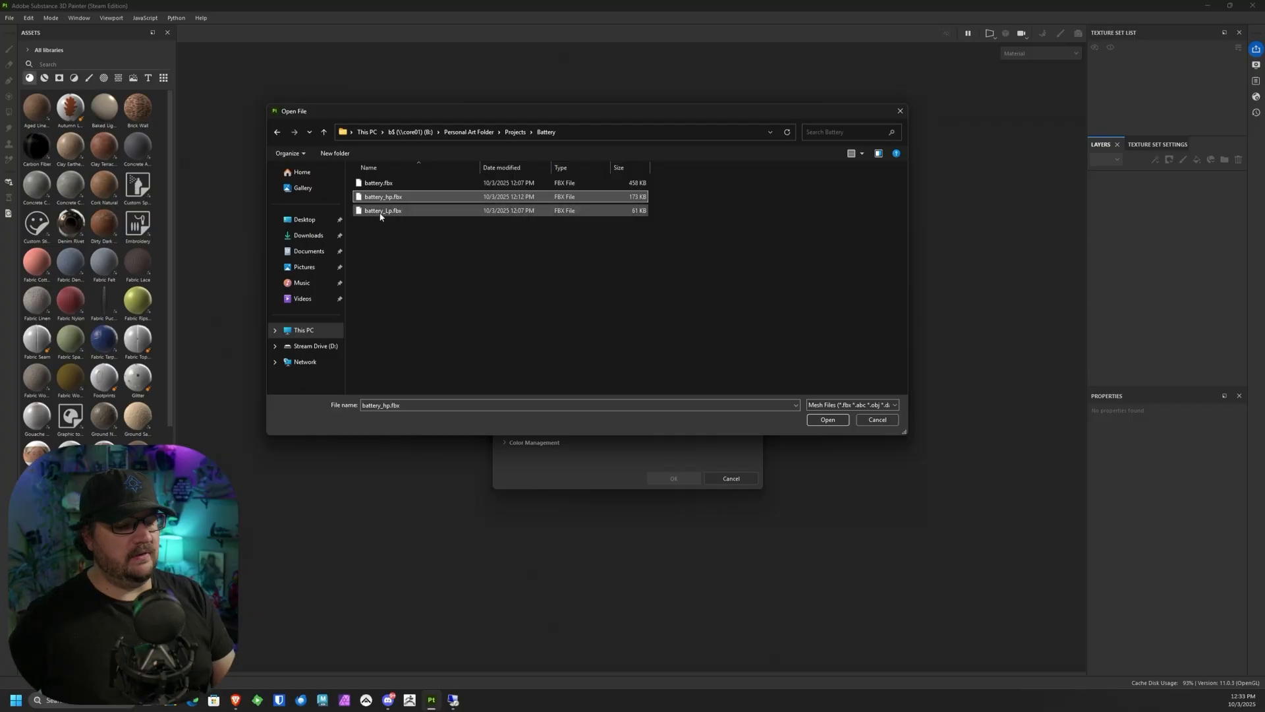
click(828, 420)
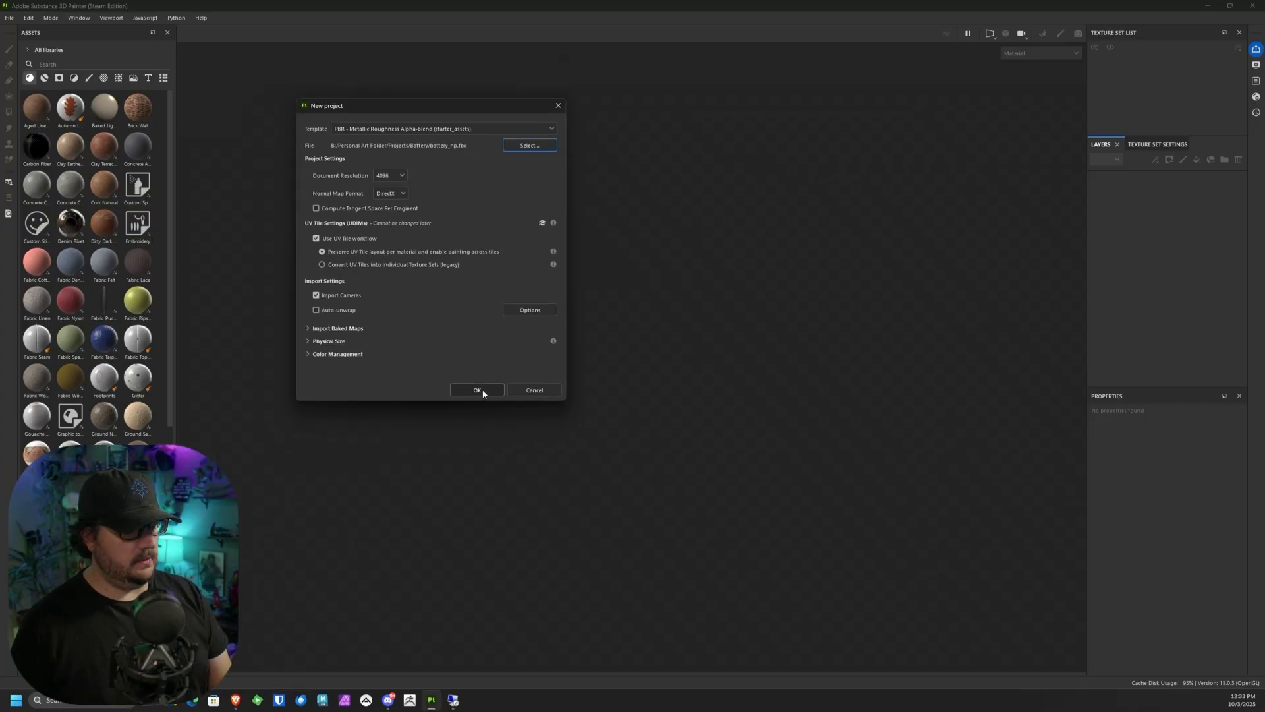
click(482, 391)
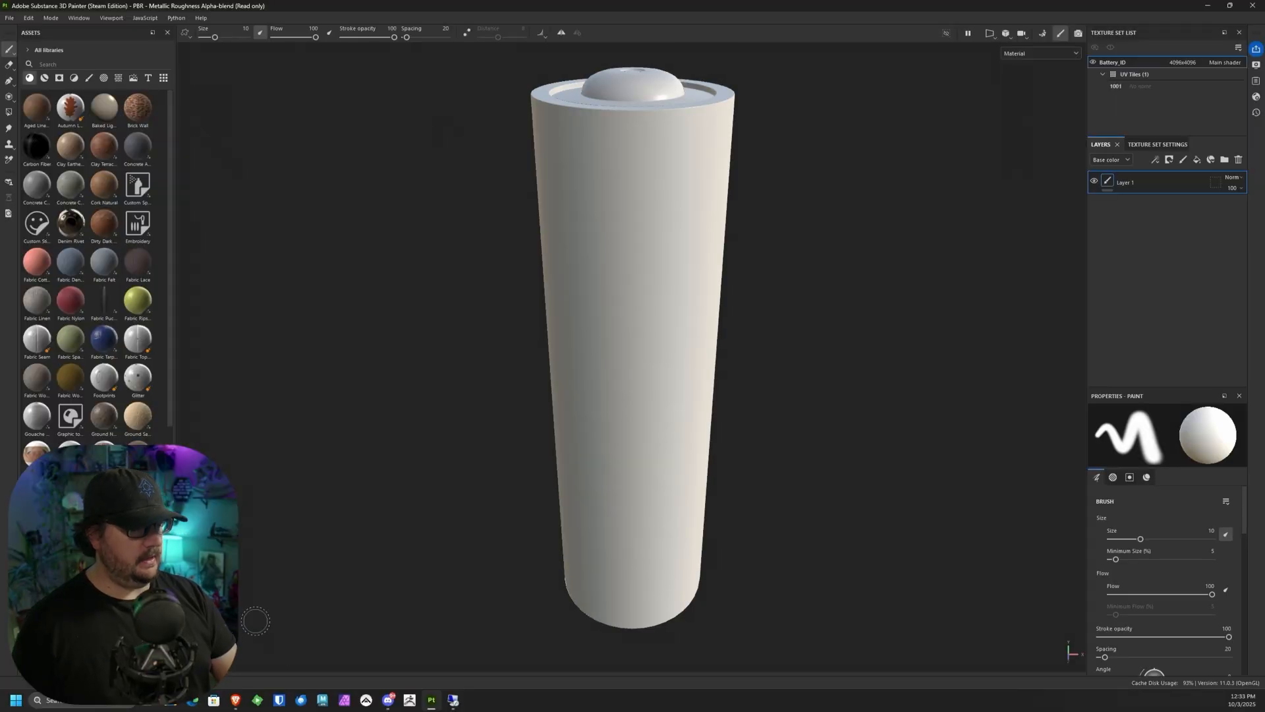
Step: Bake the battery's mesh maps with an output size of 4096 and return to painting mode
alt+drag(256, 621, 745, 327)
alt+drag(767, 284, 838, 162)
click(1040, 33)
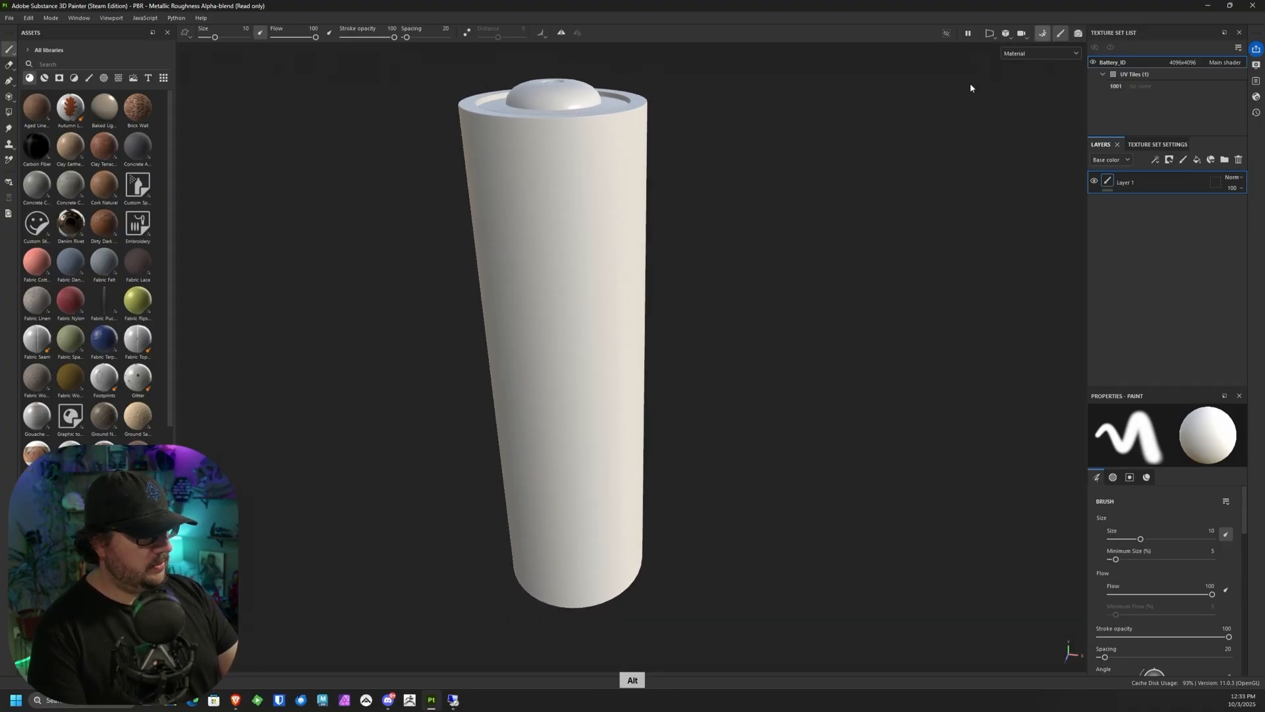
click(264, 79)
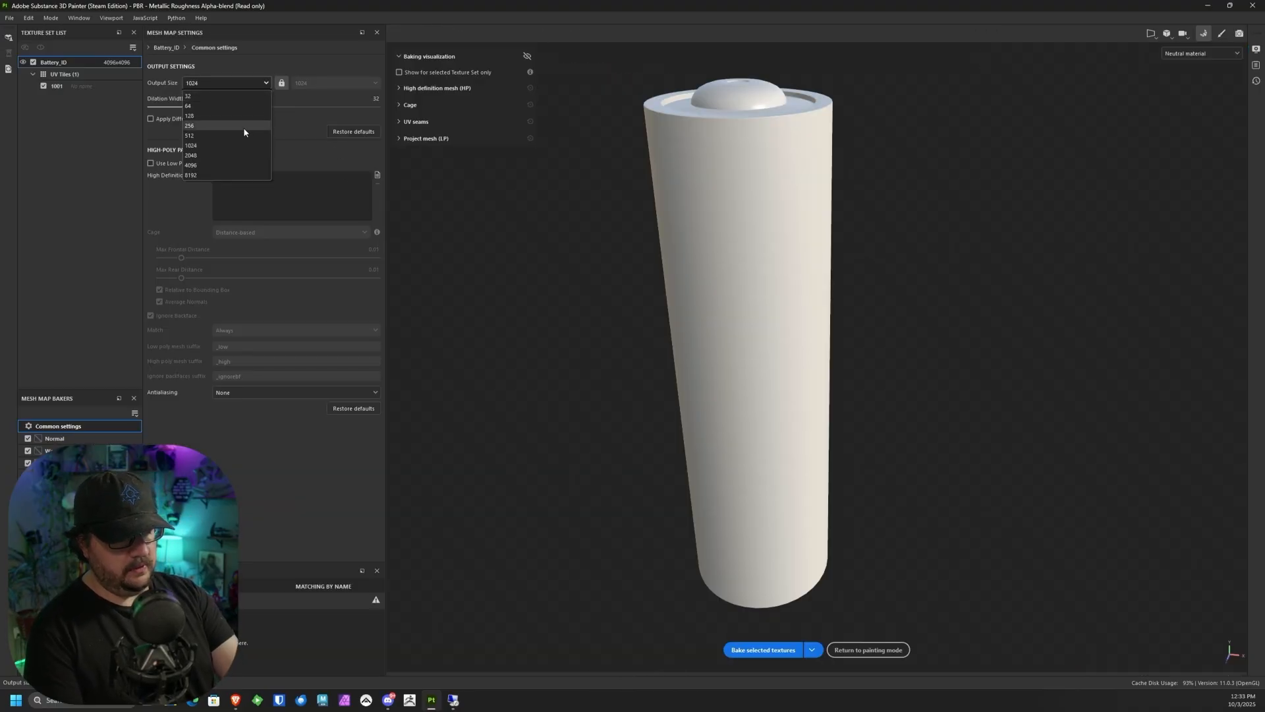
click(223, 164)
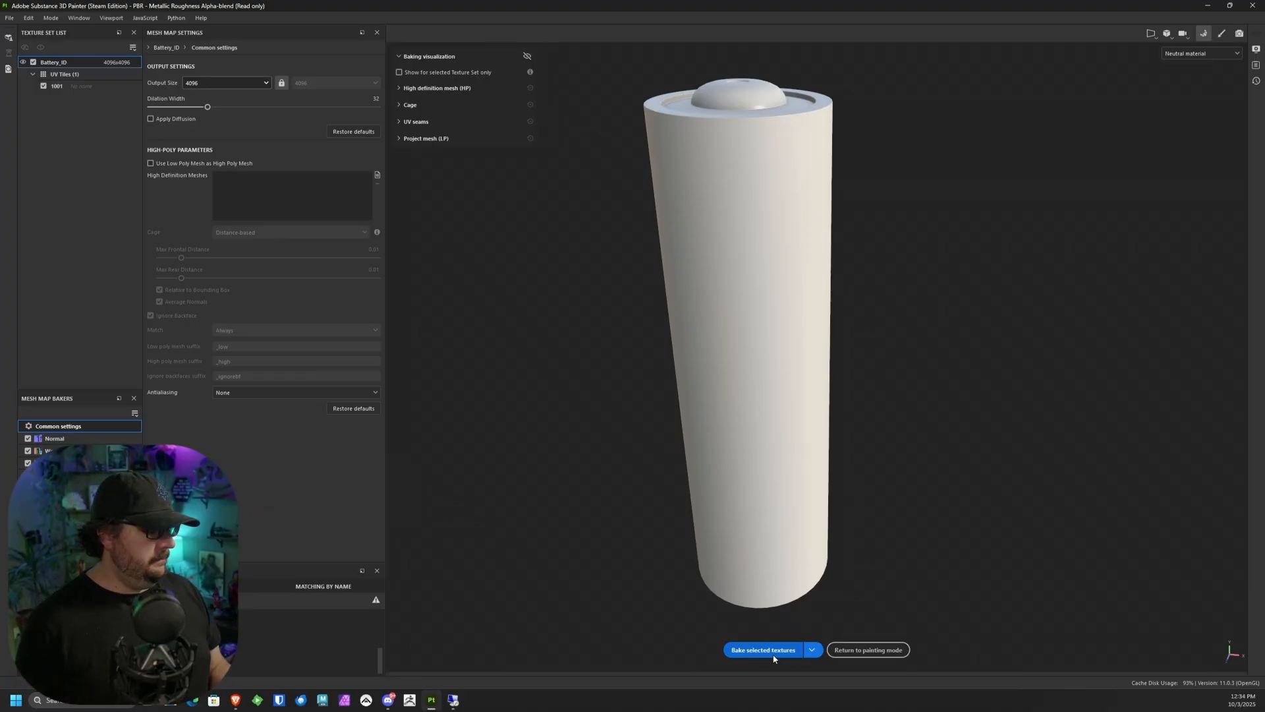
click(868, 650)
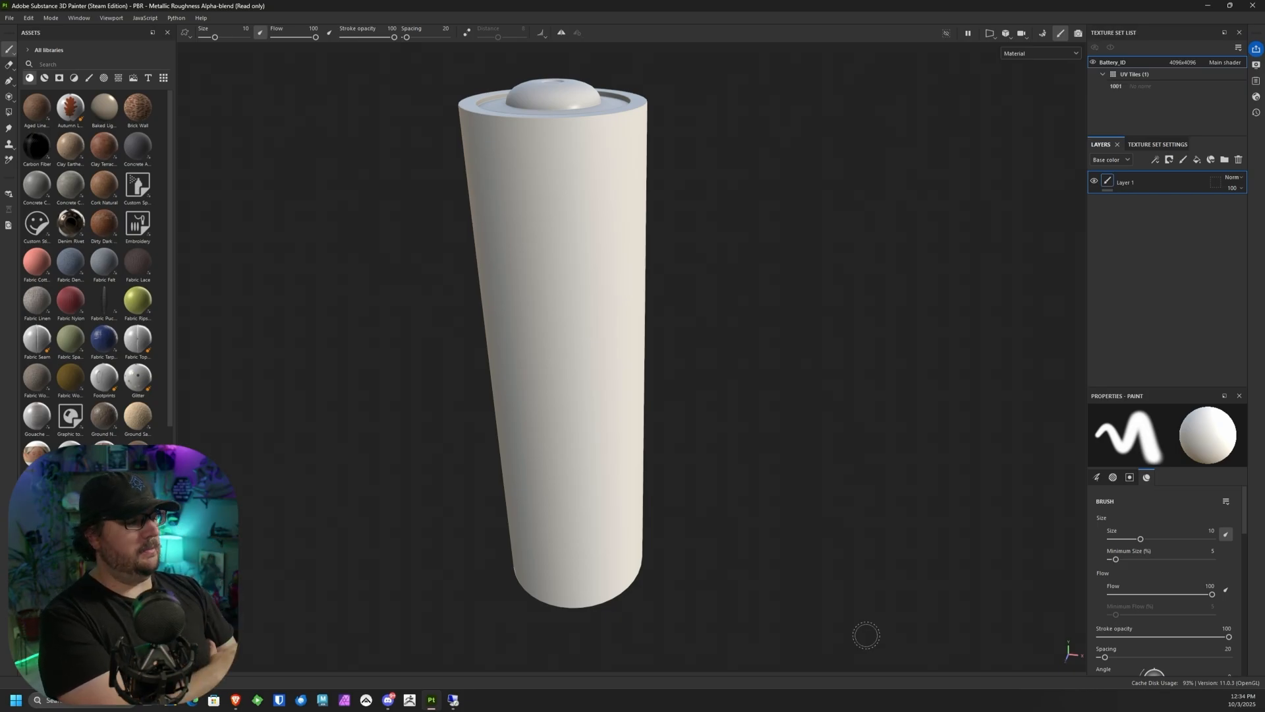
Step: Show the battery's 2D UV layout and activate Polygon Fill to examine the wireframe of its UV islands
click(989, 32)
click(999, 61)
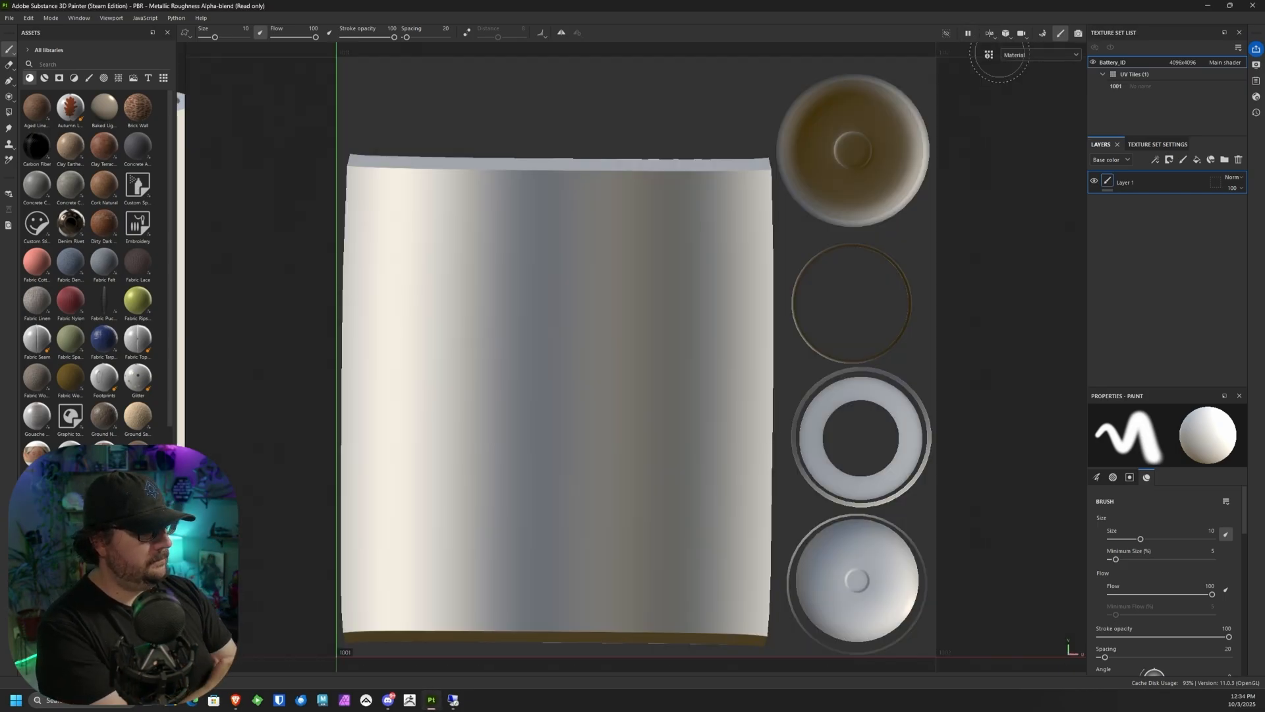
alt+middle_drag(740, 481, 782, 453)
alt+right_drag(781, 437, 774, 218)
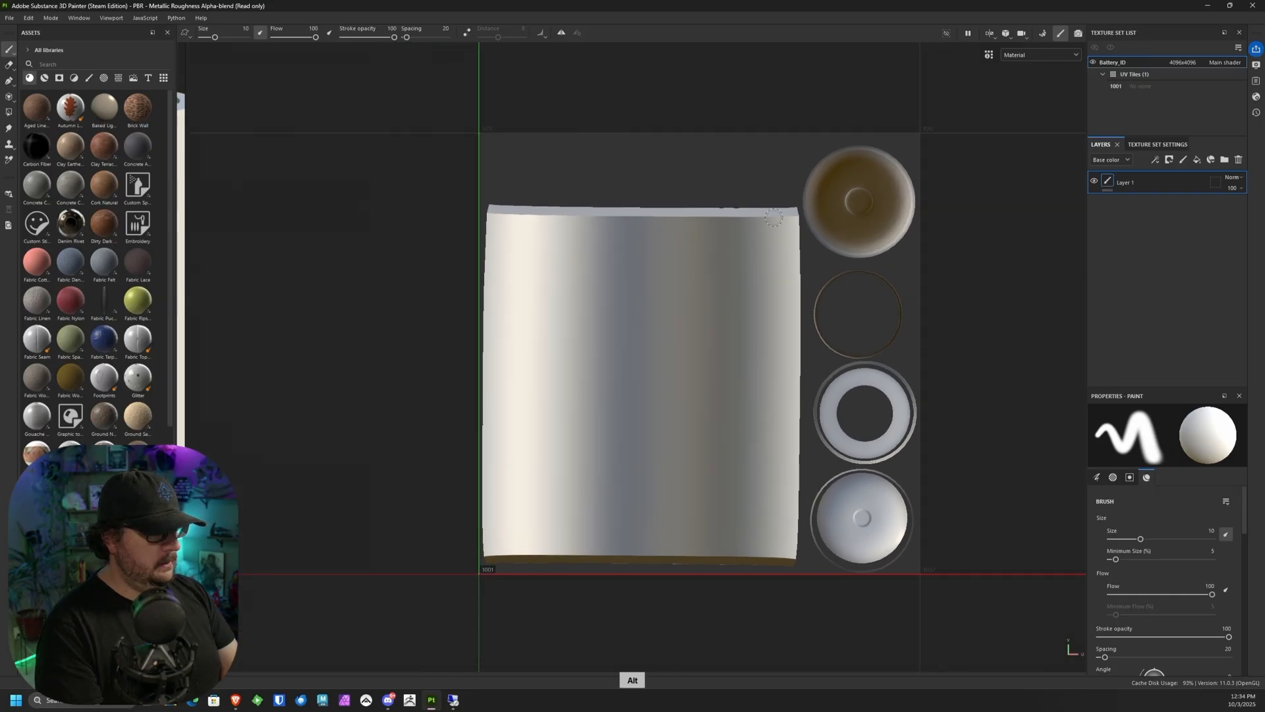
alt+middle_drag(774, 217, 741, 219)
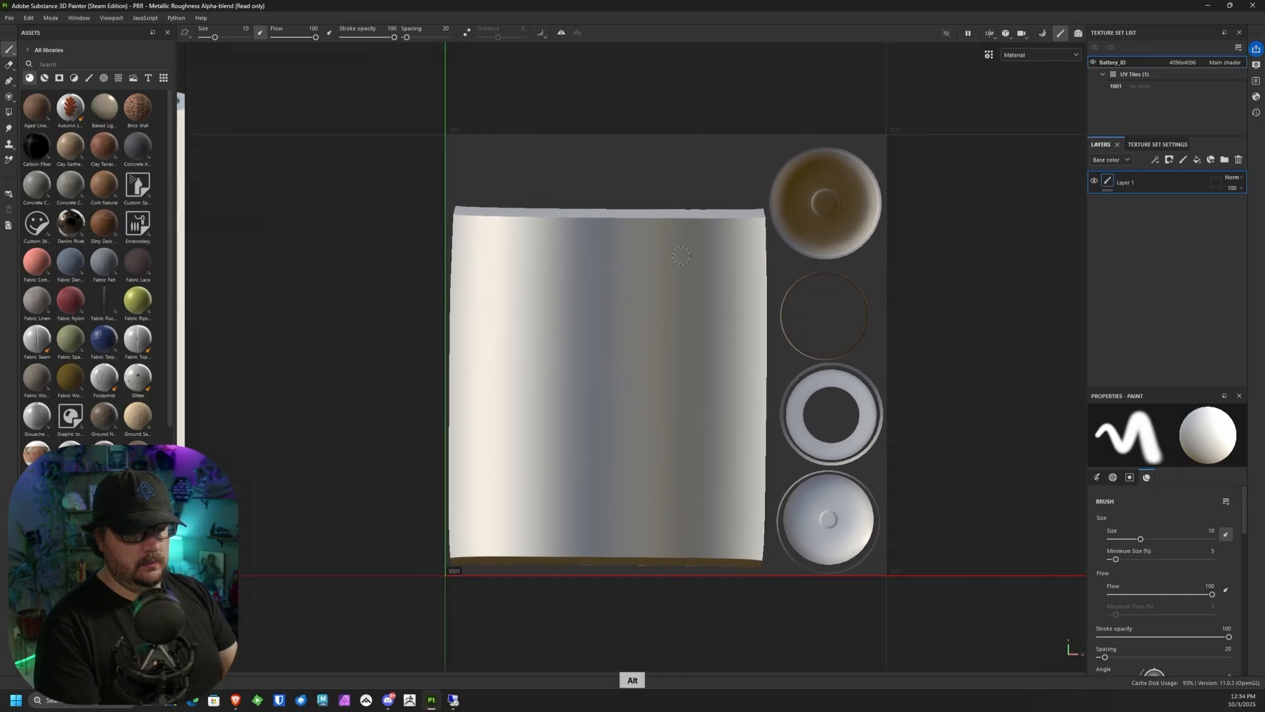
click(9, 112)
alt+middle_drag(740, 440, 746, 401)
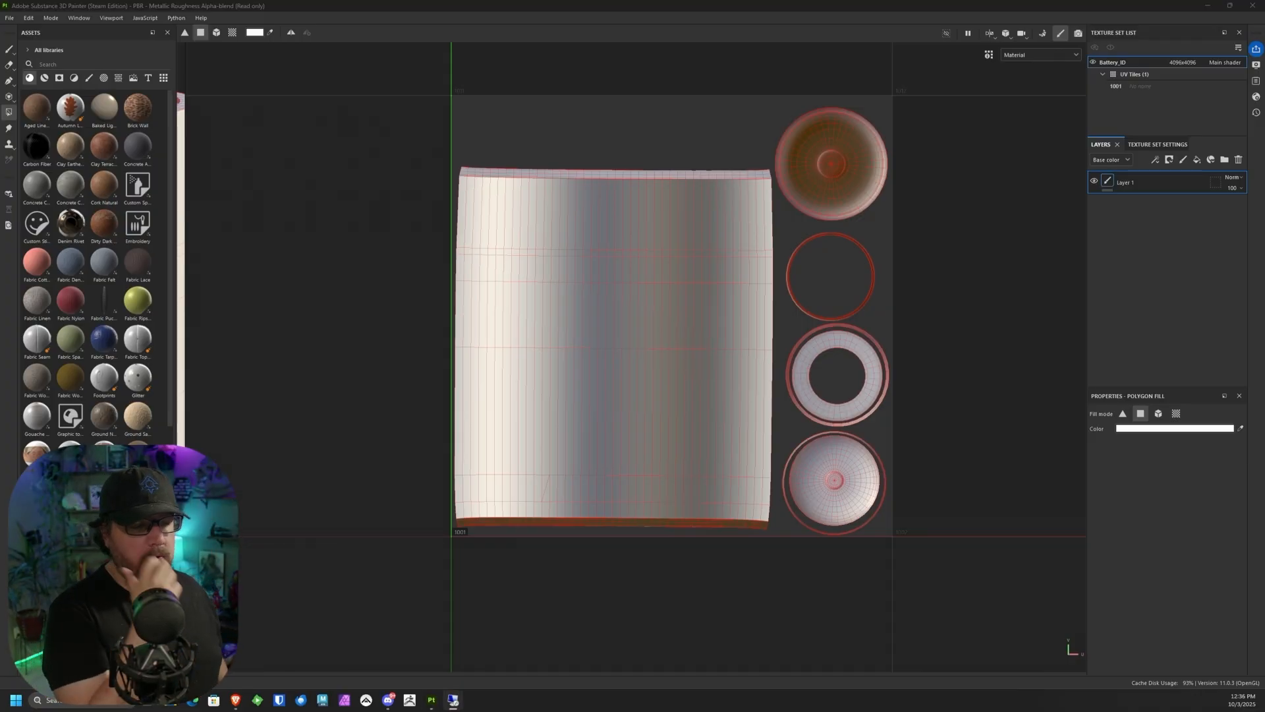
Step: Enlarge the 3D side of the split 3D/2D view to compare model and UVs, and return to the 3D-only view
click(991, 34)
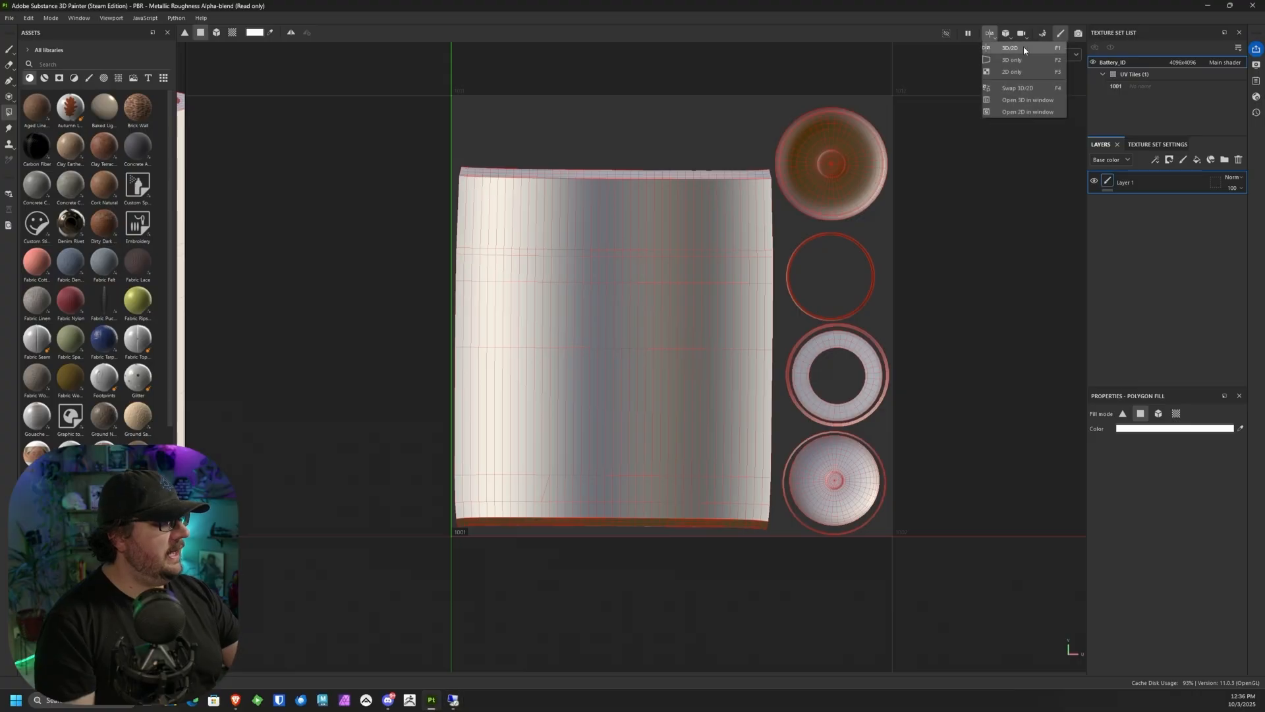
click(185, 276)
drag(187, 274, 657, 488)
click(988, 38)
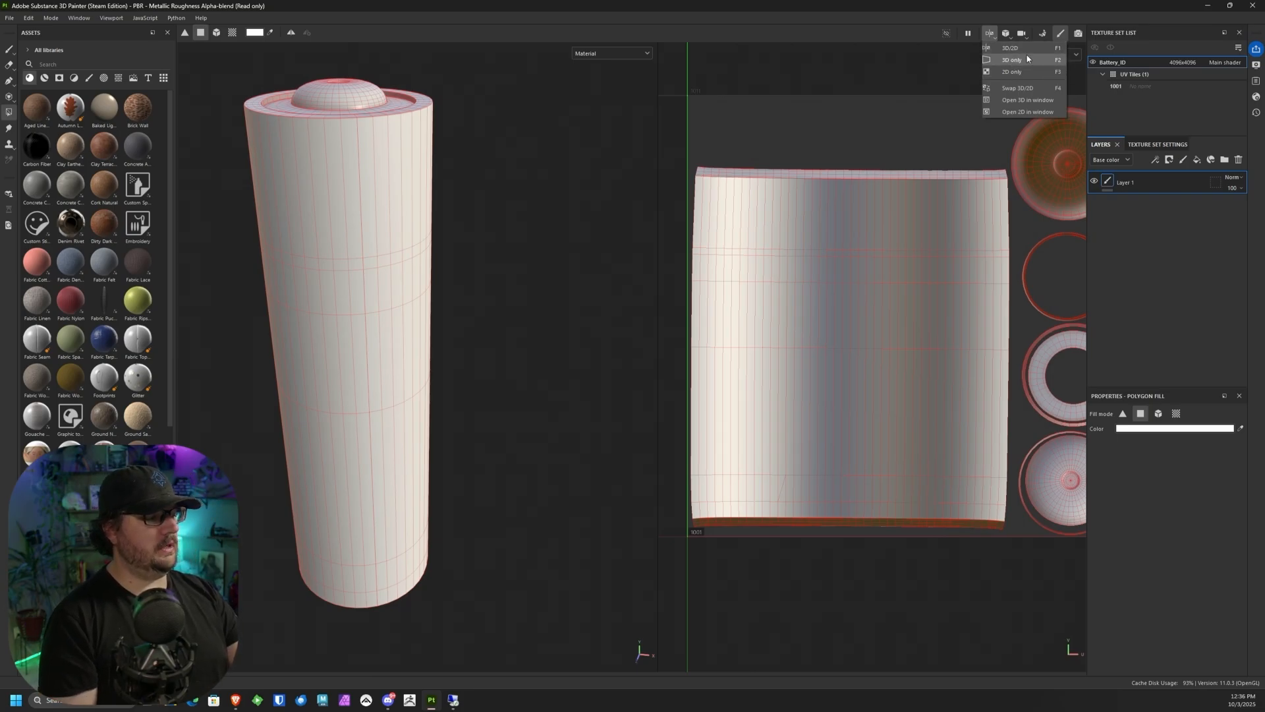
click(1024, 59)
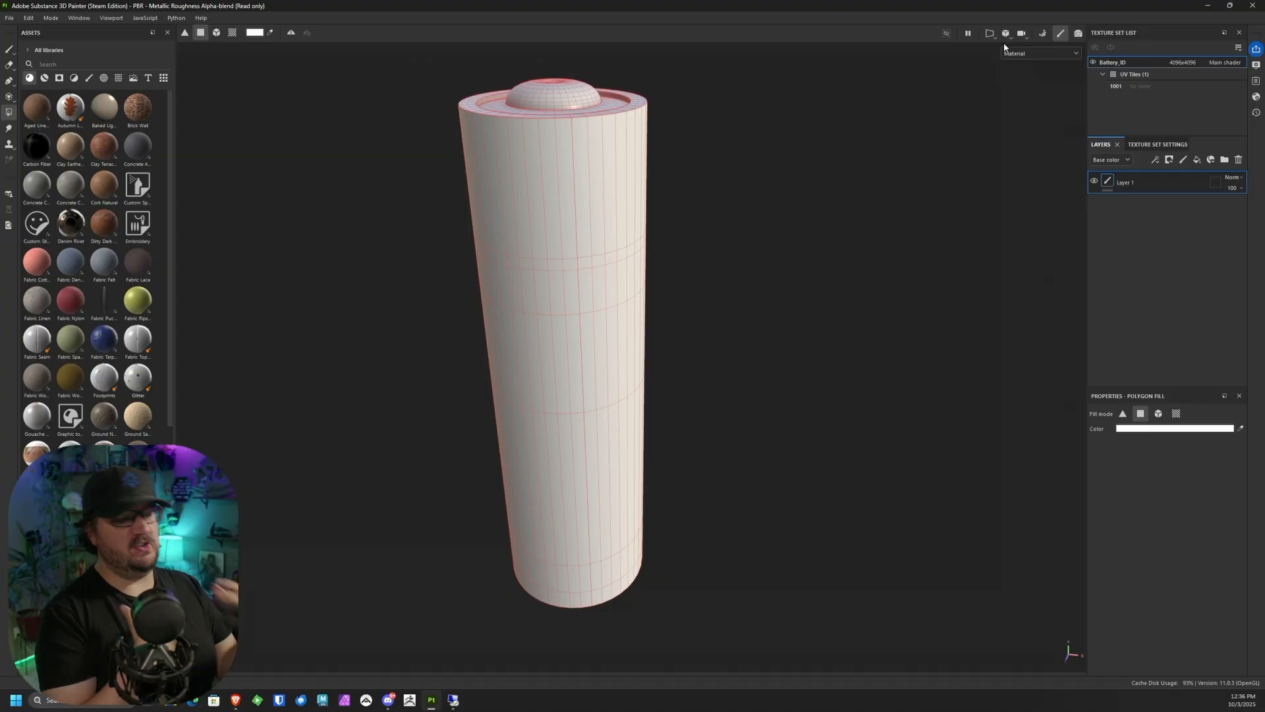
Step: Switch back to the Paint tool, inspect the model, and delete the default paint layer from the layer stack
click(8, 49)
mouse_move(721, 397)
alt+mouse_down()
mouse_move(720, 378)
mouse_move(730, 385)
alt+mouse_up()
alt+middle_drag(750, 351, 686, 313)
alt+drag(686, 313, 711, 365)
alt+middle_drag(711, 366, 746, 421)
alt+right_drag(746, 420, 705, 422)
click(1238, 159)
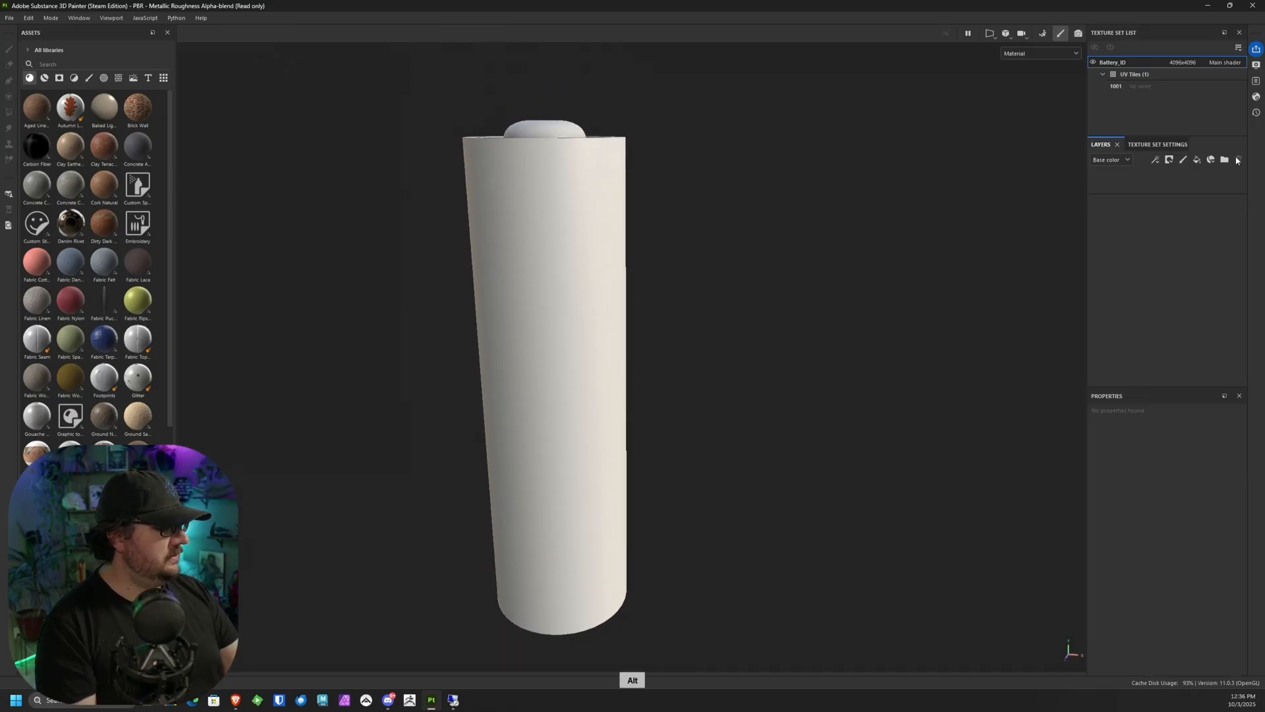
alt+drag(634, 356, 424, 442)
alt+drag(569, 381, 687, 377)
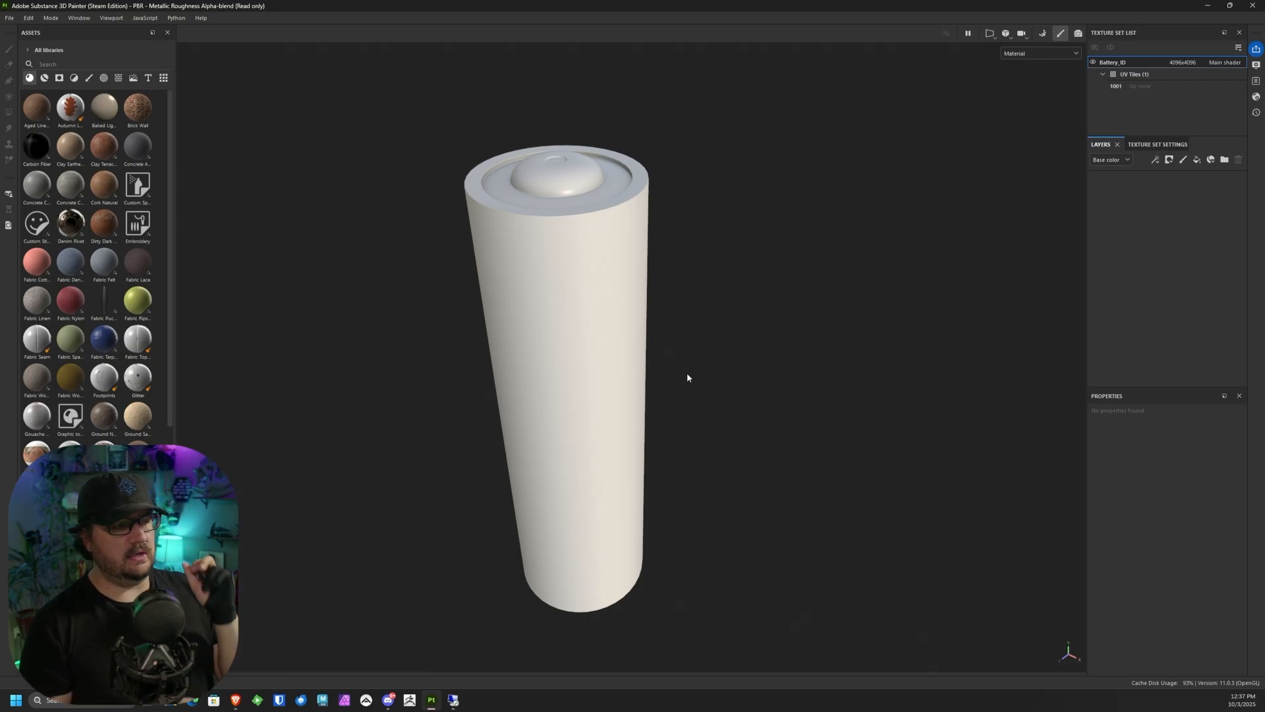
Step: Switch to the browser and enlarge its window to examine the rusted double A battery reference photos
click(235, 700)
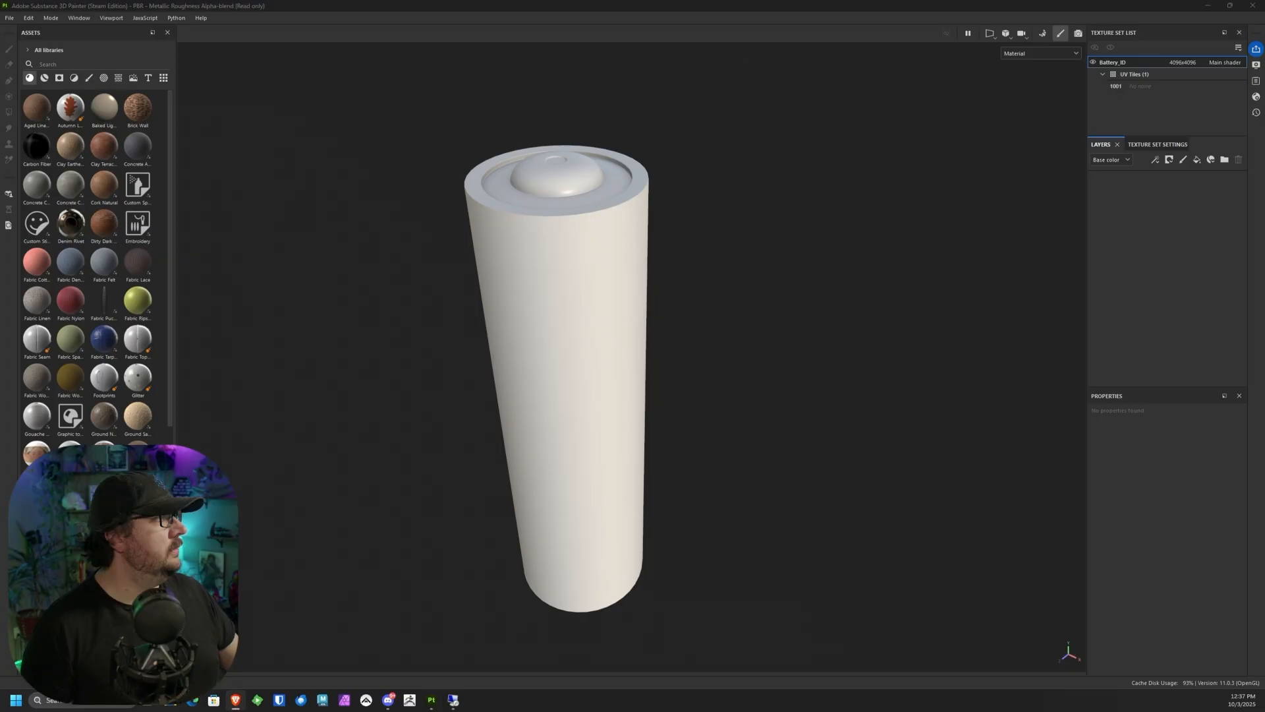
mouse_move(1264, 527)
mouse_down()
mouse_move(743, 166)
mouse_move(642, 139)
mouse_up()
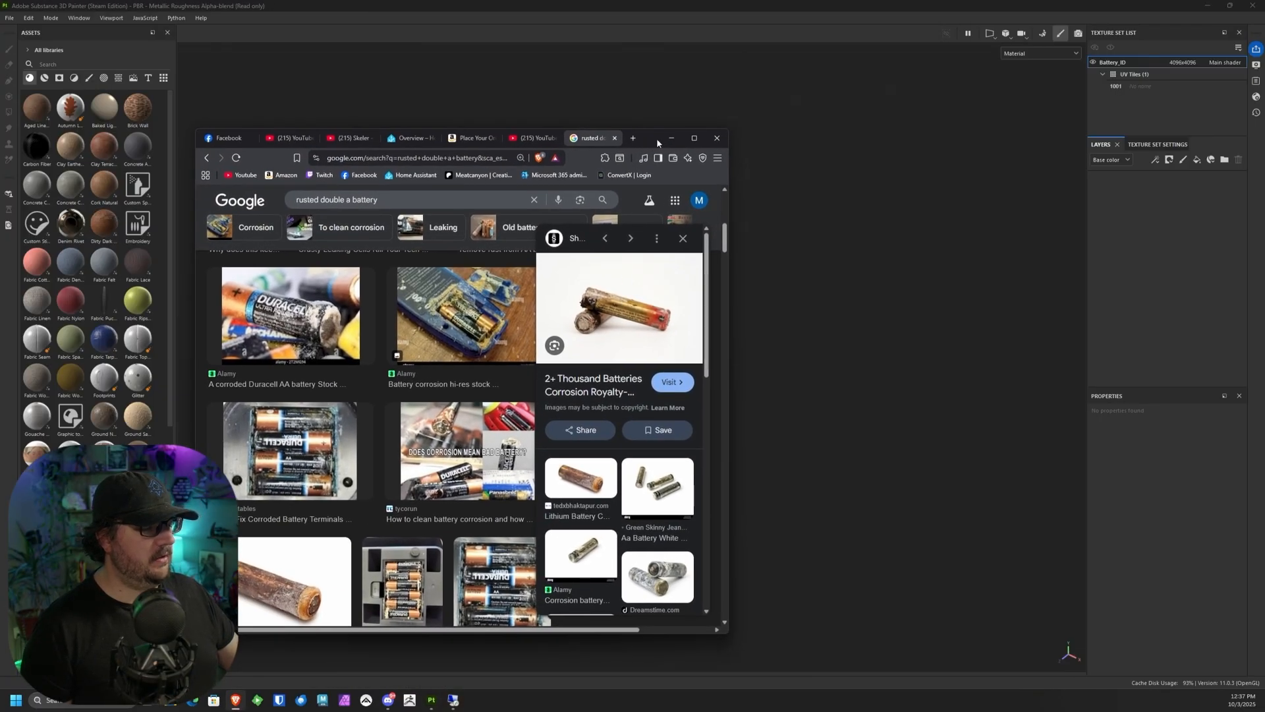
click(694, 138)
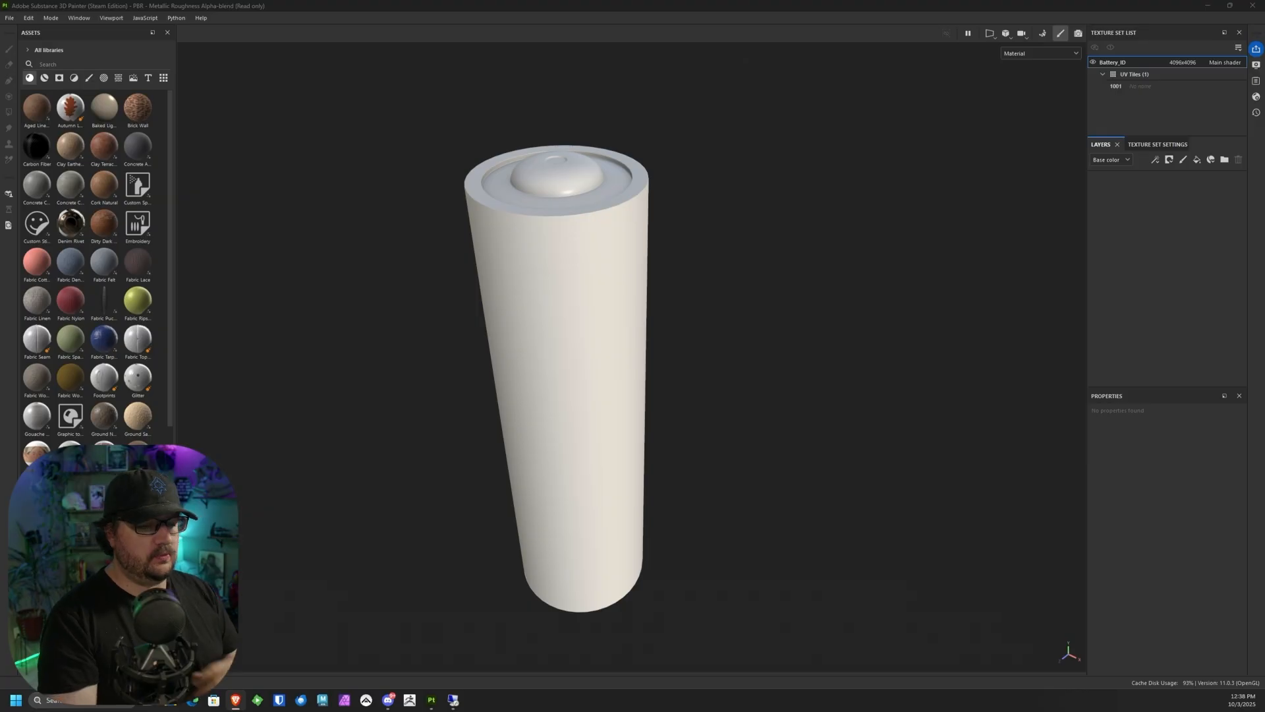
Step: Add a fill layer in the painting program and enable its roughness and metallic channels alongside color
alt+drag(659, 297, 645, 249)
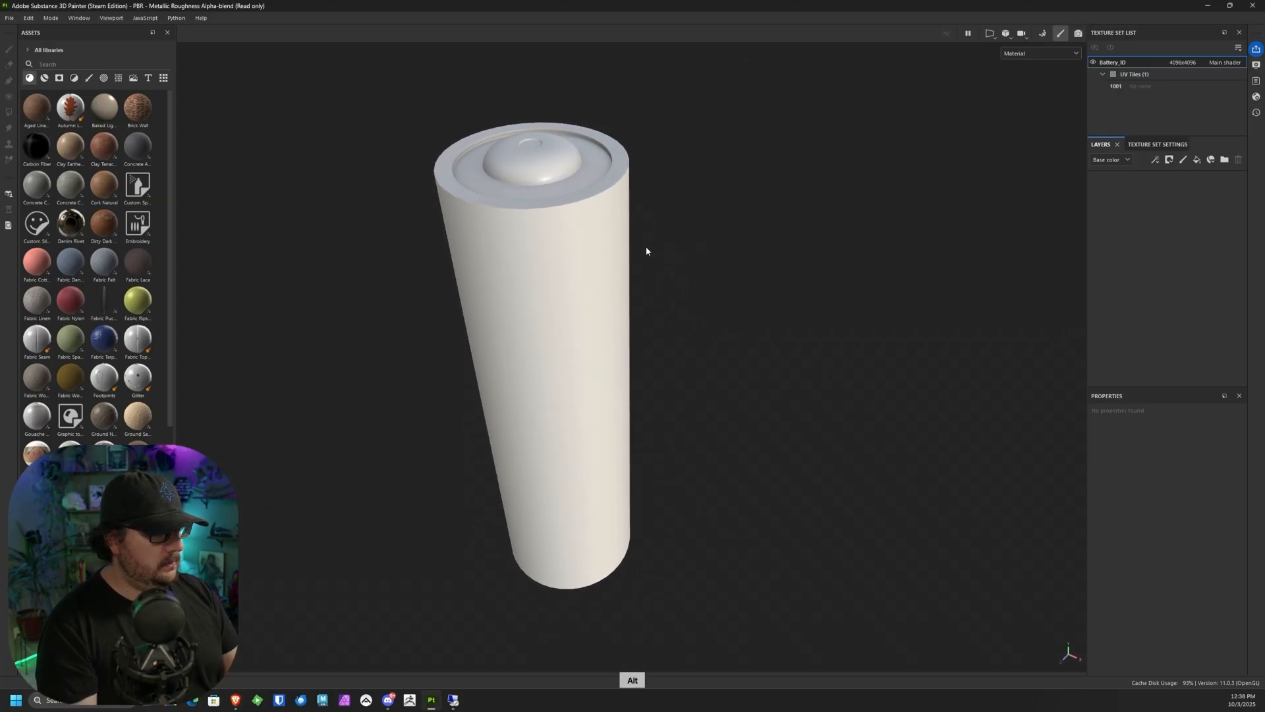
click(1197, 160)
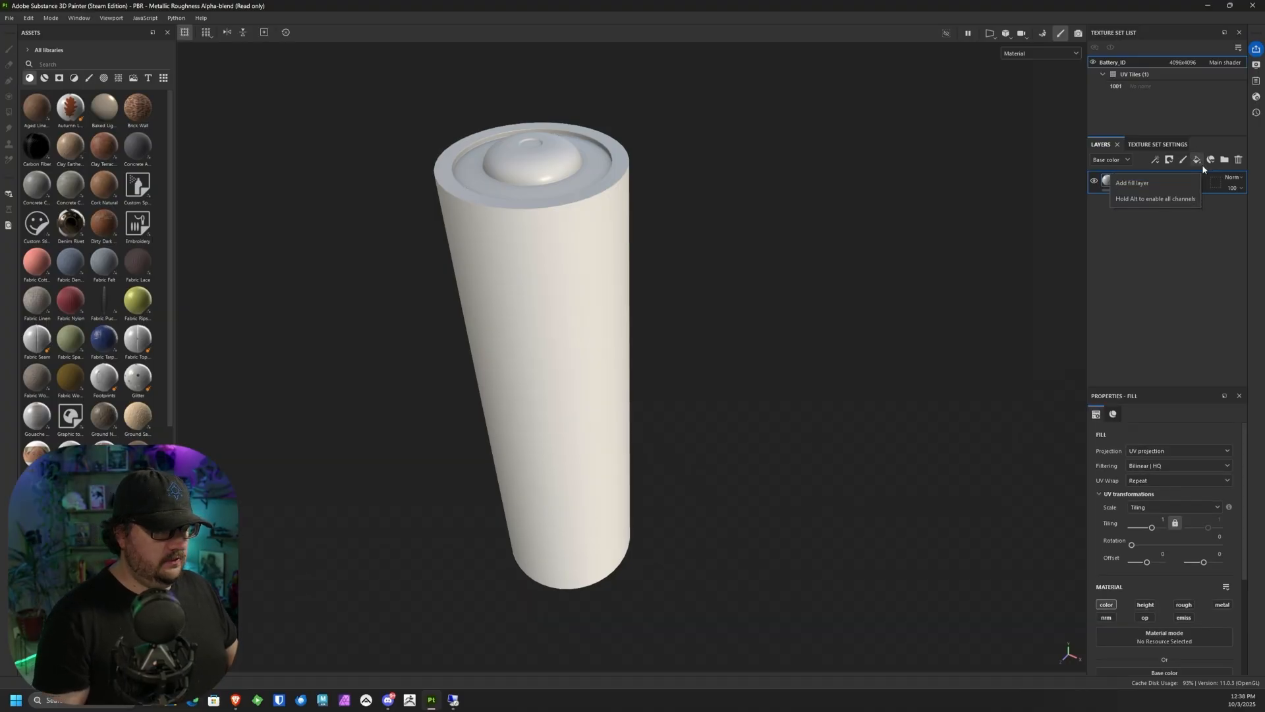
scroll(1239, 501, down, 2)
scroll(1238, 536, down, 1)
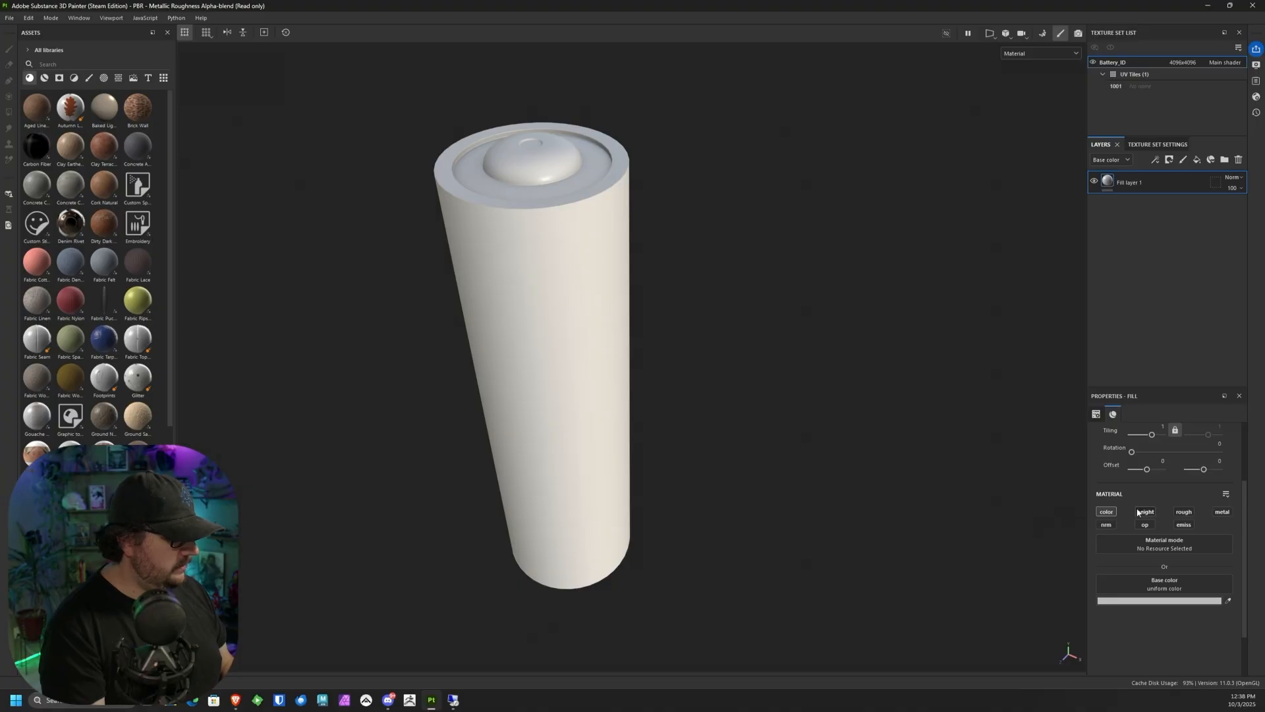
click(1184, 512)
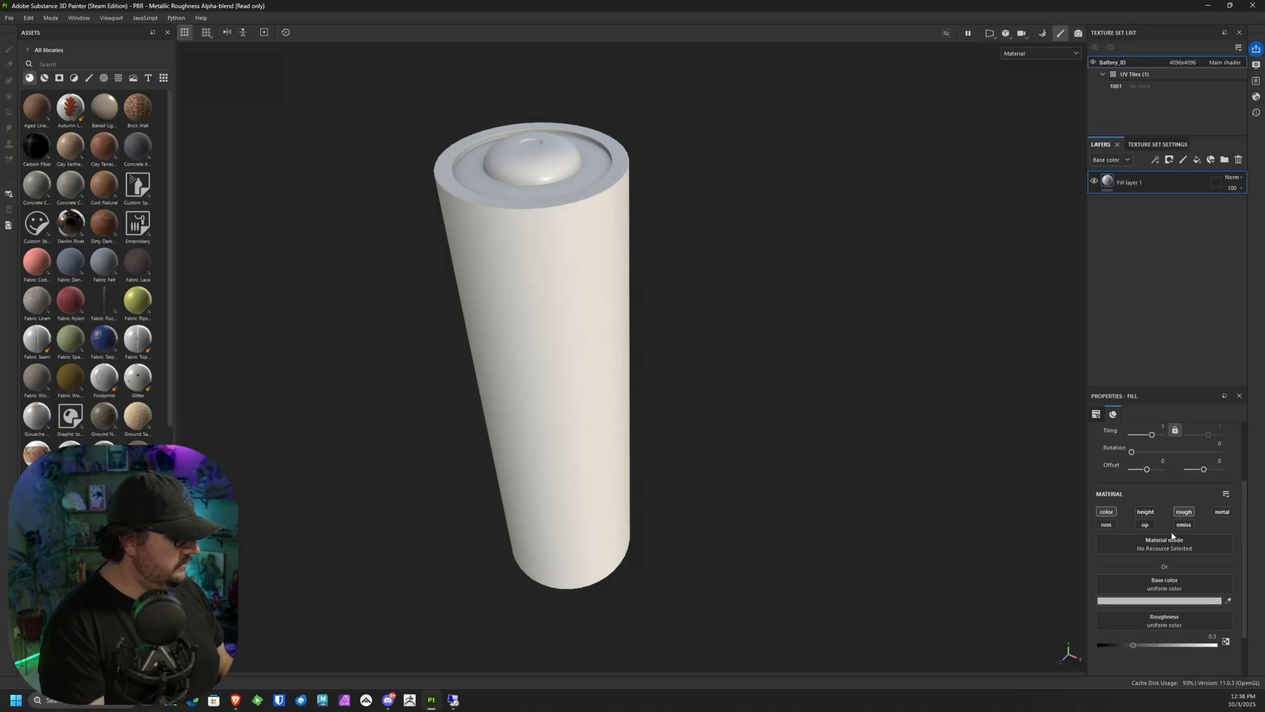
click(1222, 512)
scroll(1222, 527, down, 2)
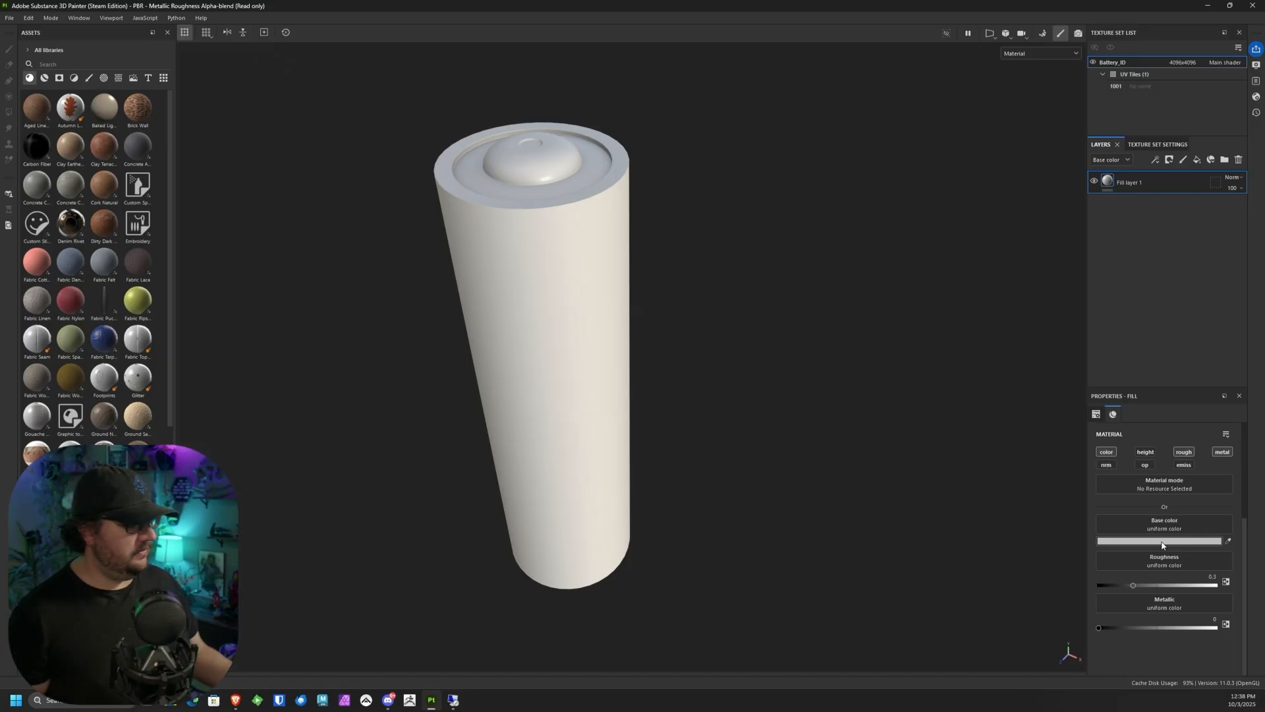
Step: Set the fill layer's metallic value to 1 and its roughness to about 0.29, checking the reflections around the battery
drag(1099, 627, 1264, 643)
alt+drag(754, 486, 625, 393)
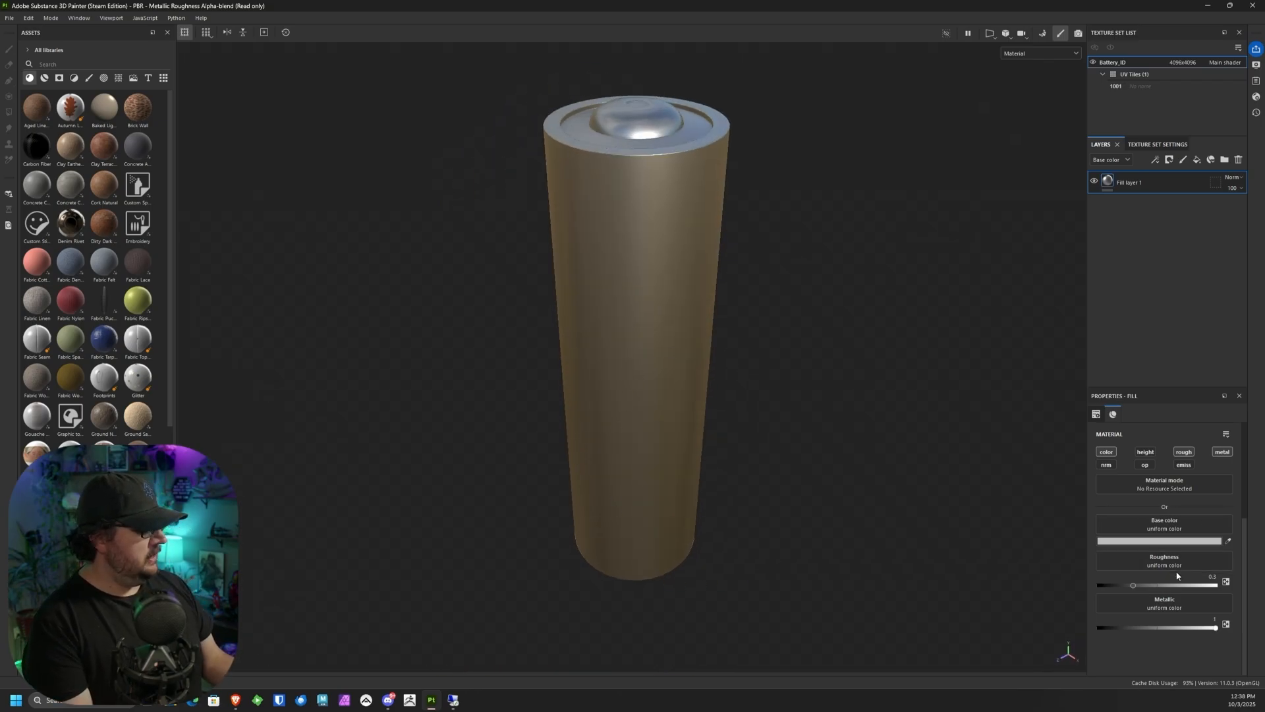
mouse_move(1140, 587)
mouse_down()
mouse_move(1111, 592)
mouse_move(1188, 588)
mouse_move(1128, 584)
mouse_up()
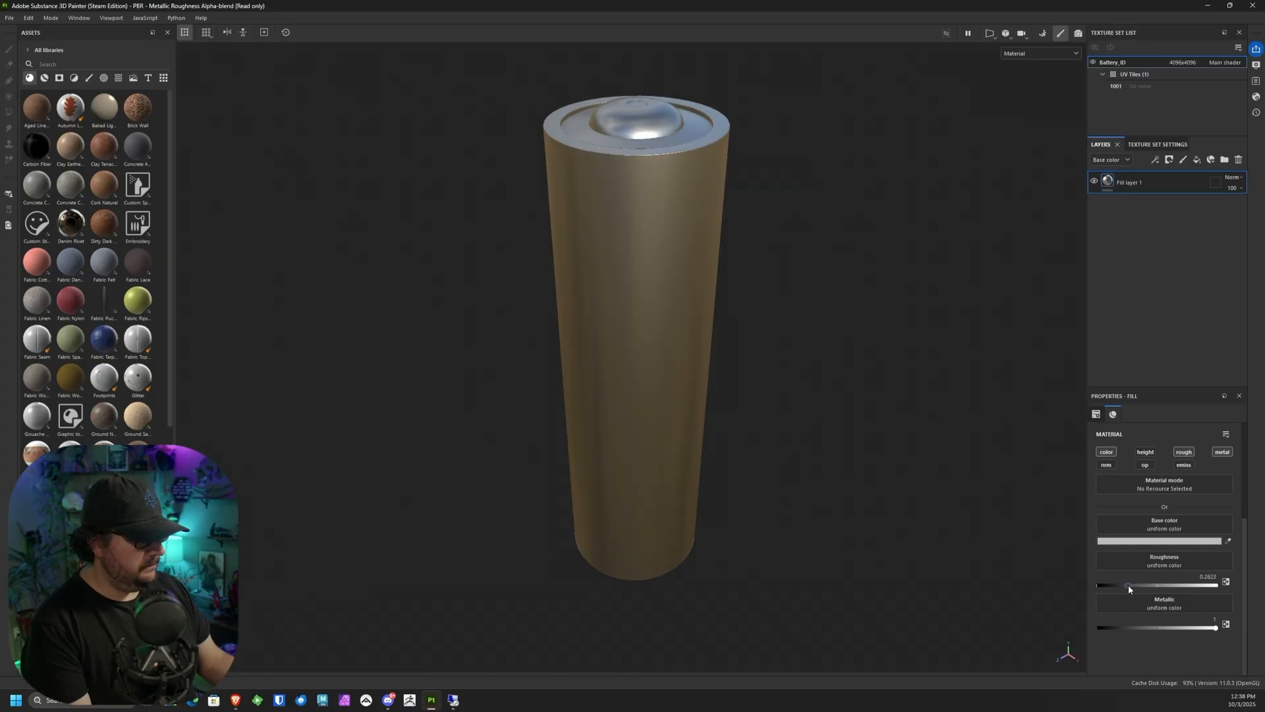
alt+drag(1011, 587, 887, 495)
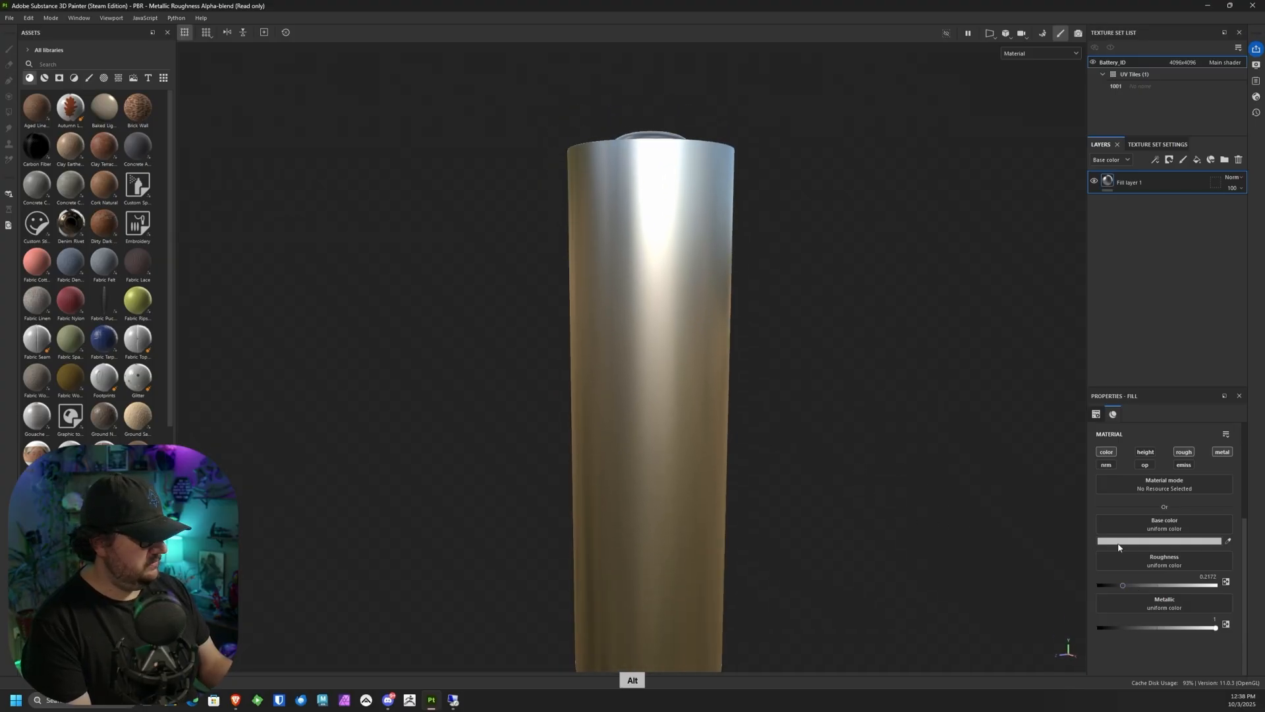
drag(1126, 585, 1131, 585)
alt+drag(986, 527, 784, 484)
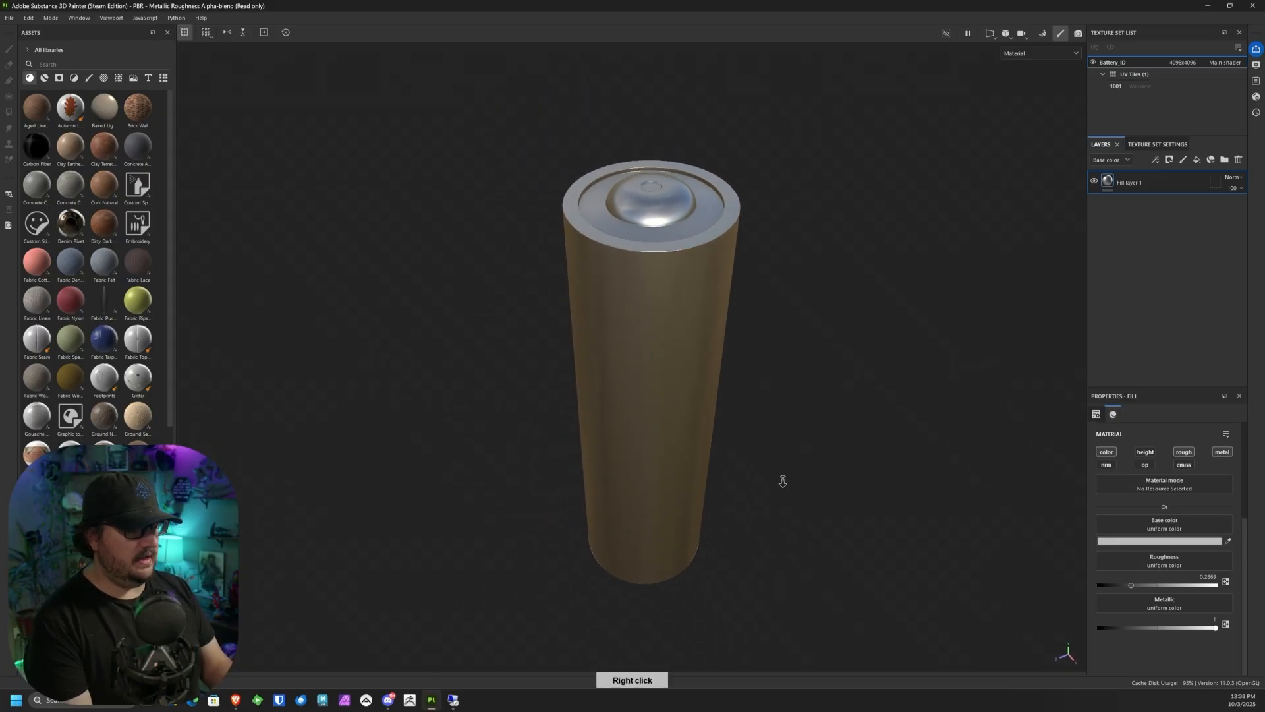
alt+right_drag(785, 484, 774, 409)
middle_drag(762, 426, 772, 473)
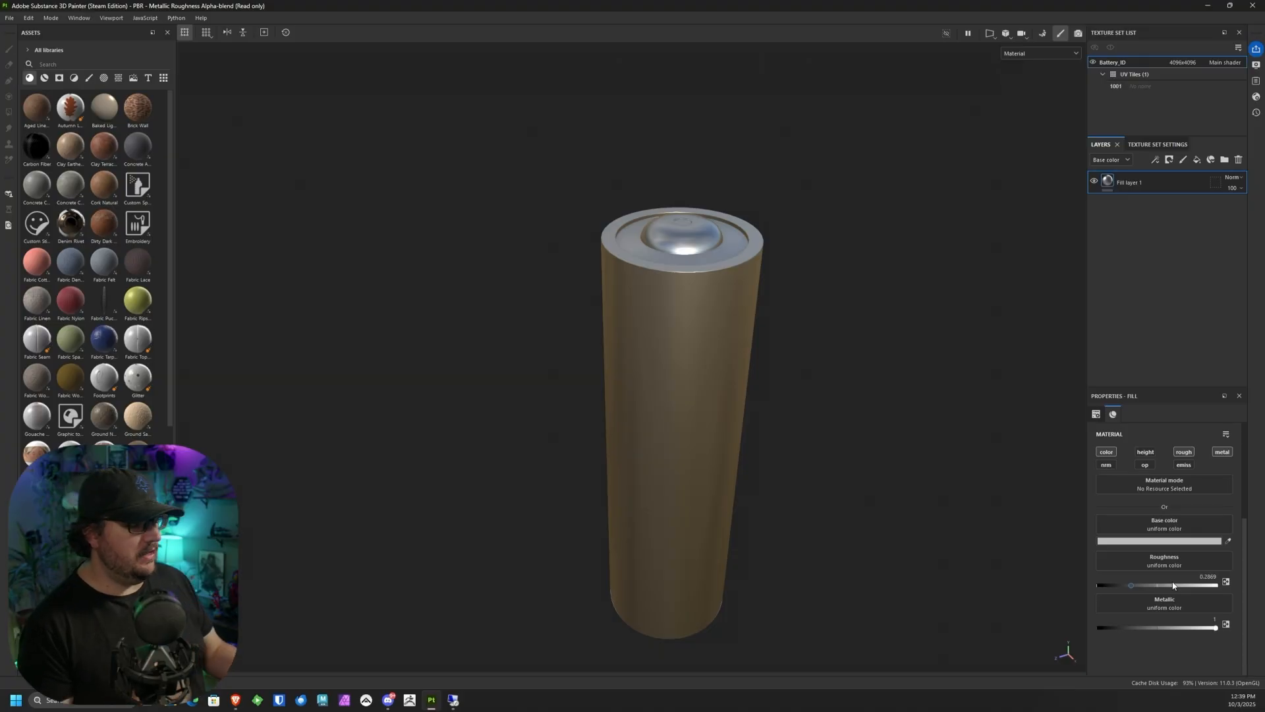
Step: Add a second fill layer named "roughness" and leave only its roughness channel enabled
click(1211, 159)
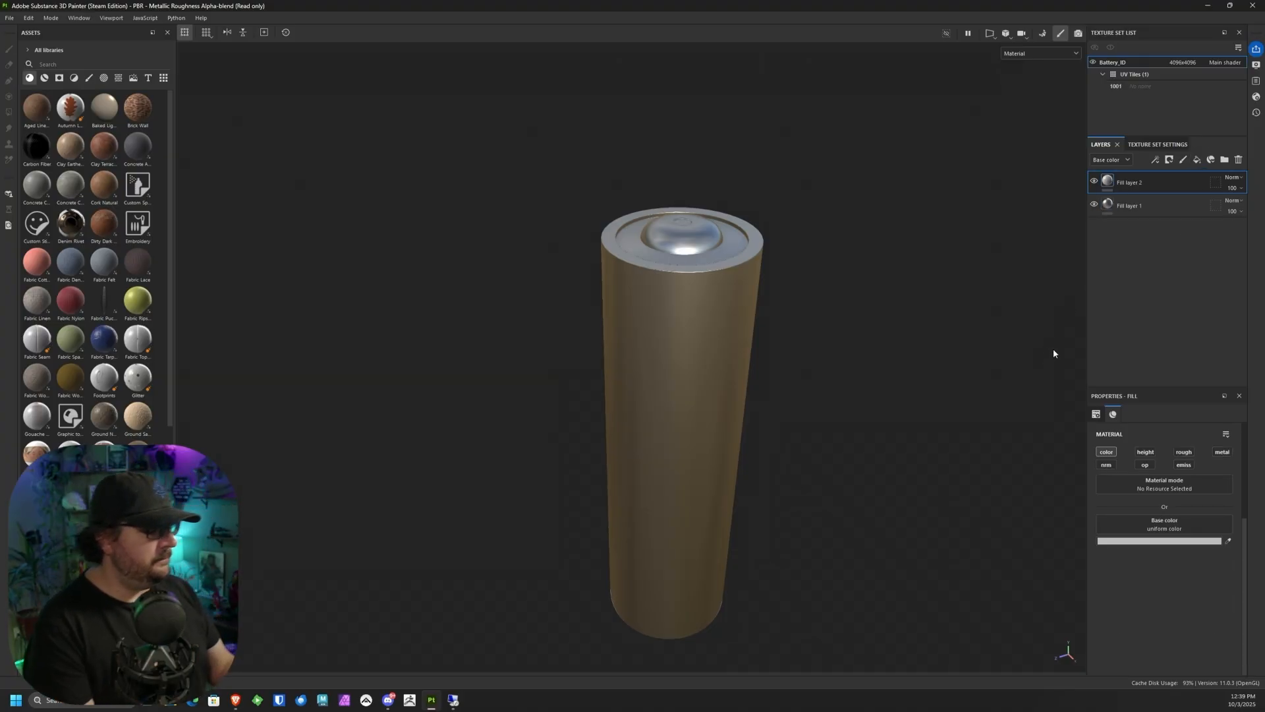
double_click(1131, 182)
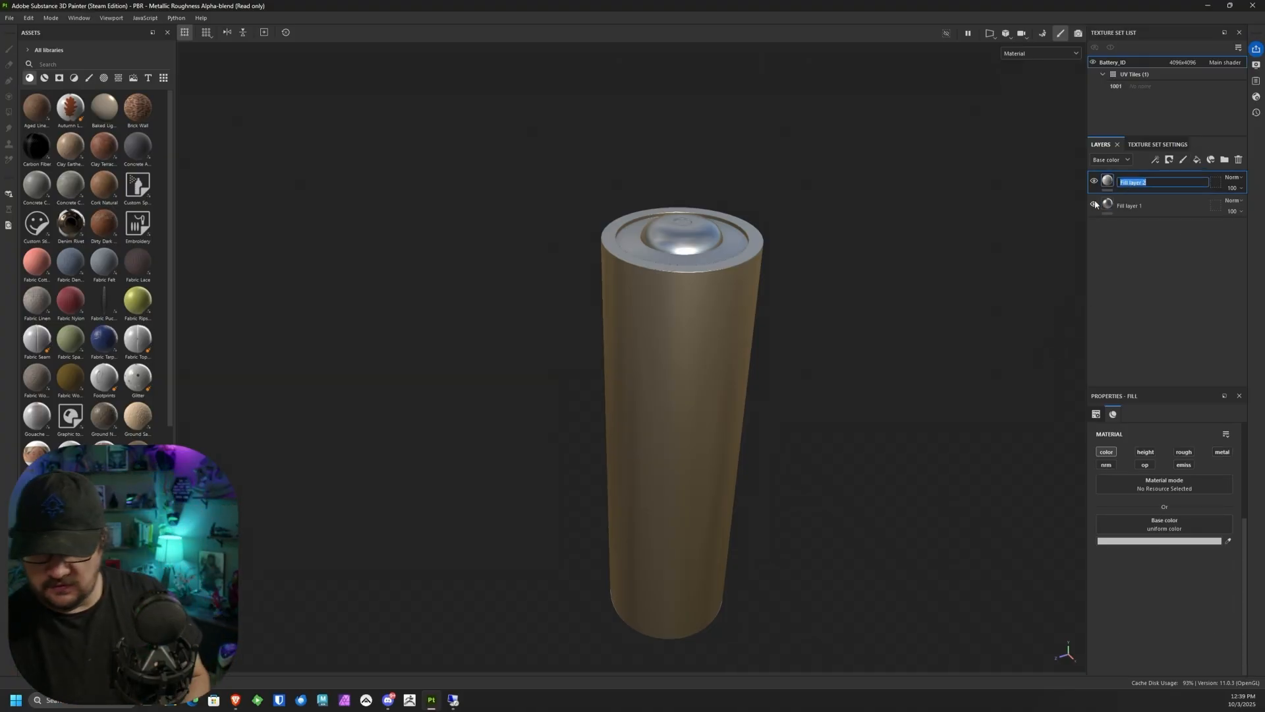
text(roughn)
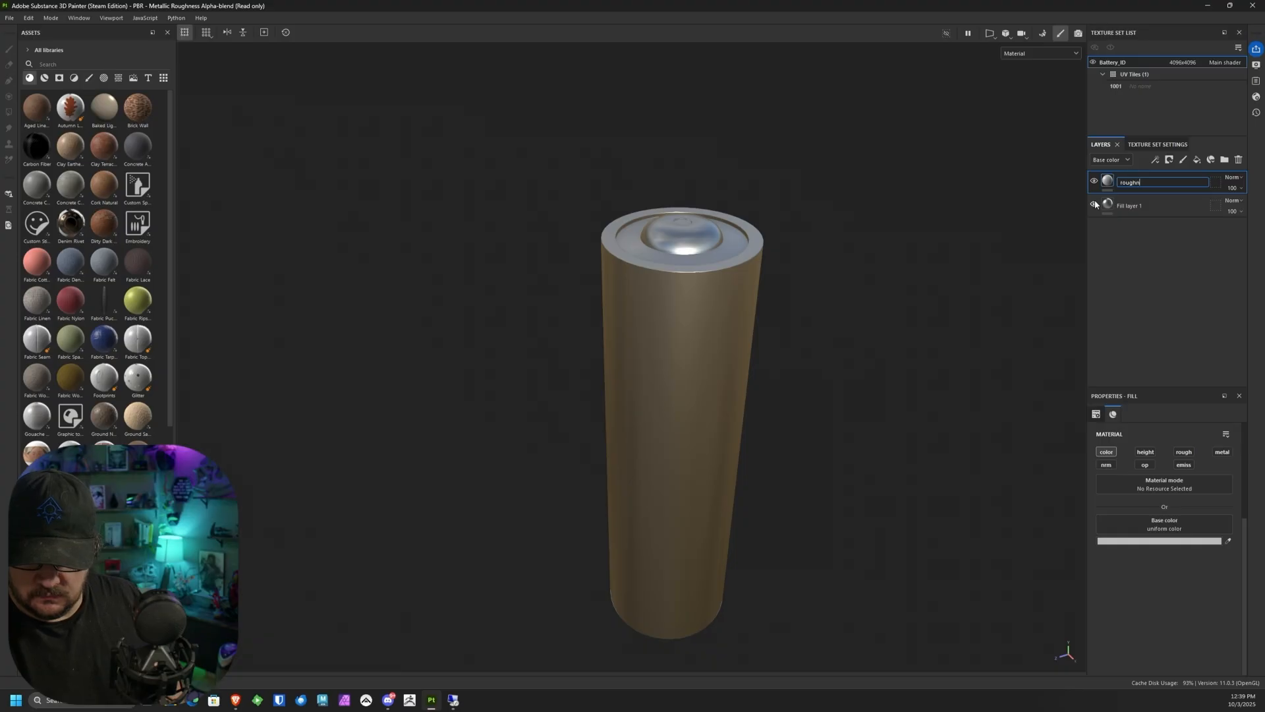
text(ess)
key(Return)
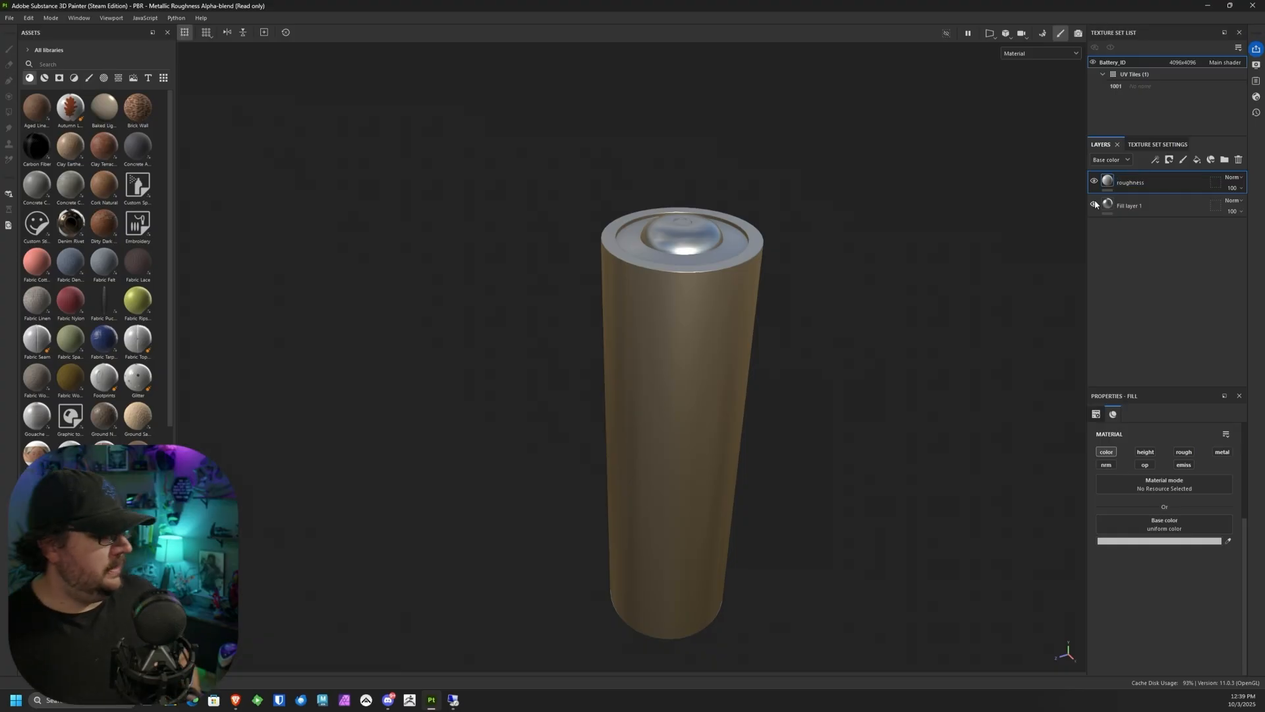
click(1106, 451)
click(1184, 452)
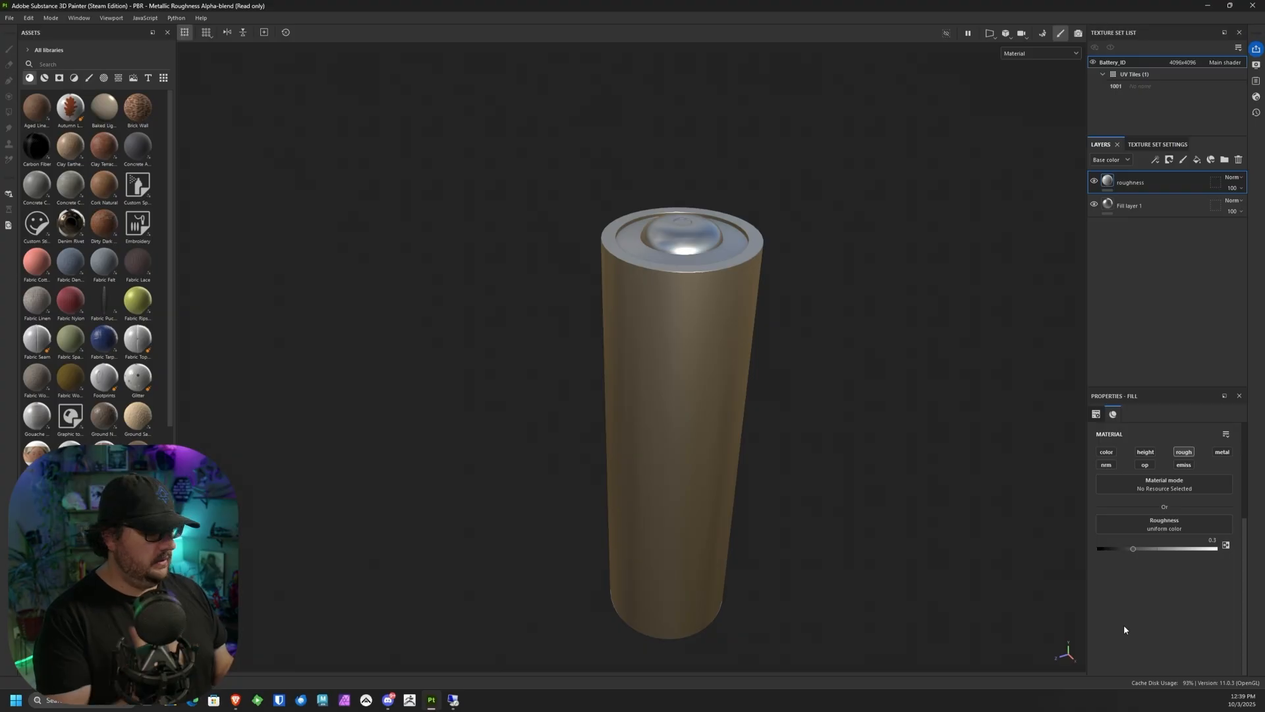
Step: Assign the BnW Spots 2 procedural texture to the roughness layer's roughness channel
click(1173, 528)
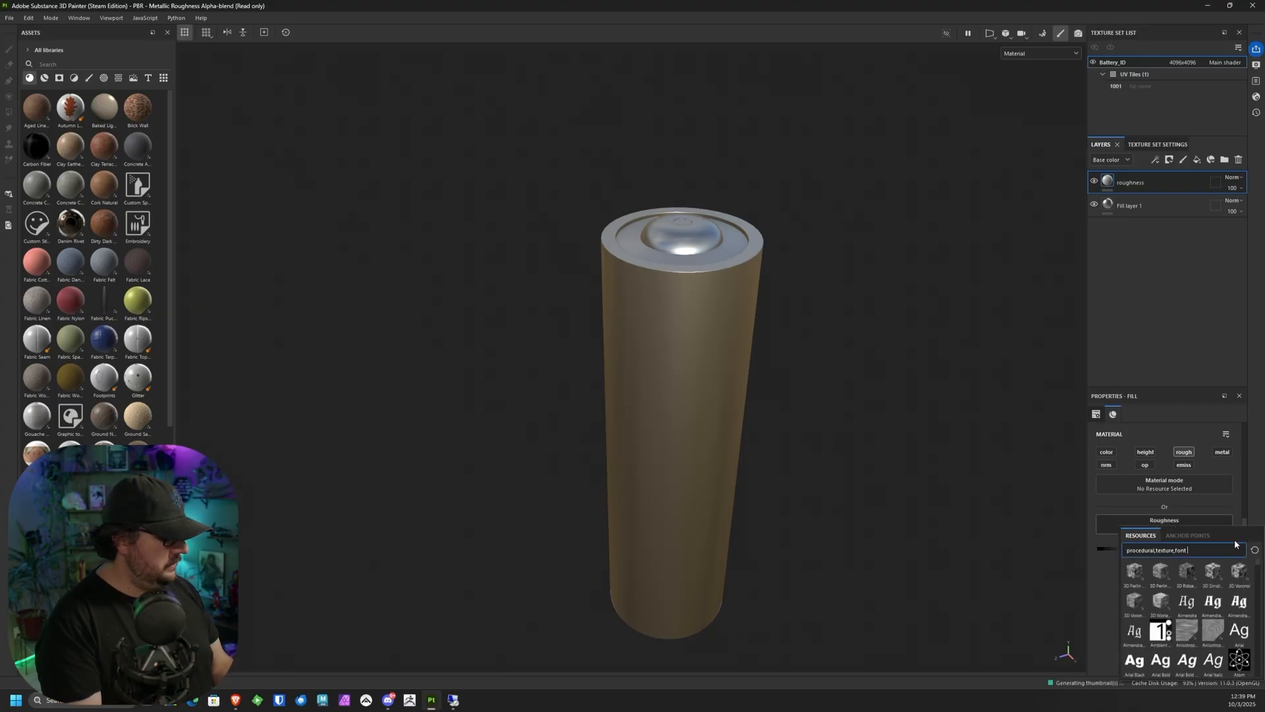
click(1198, 531)
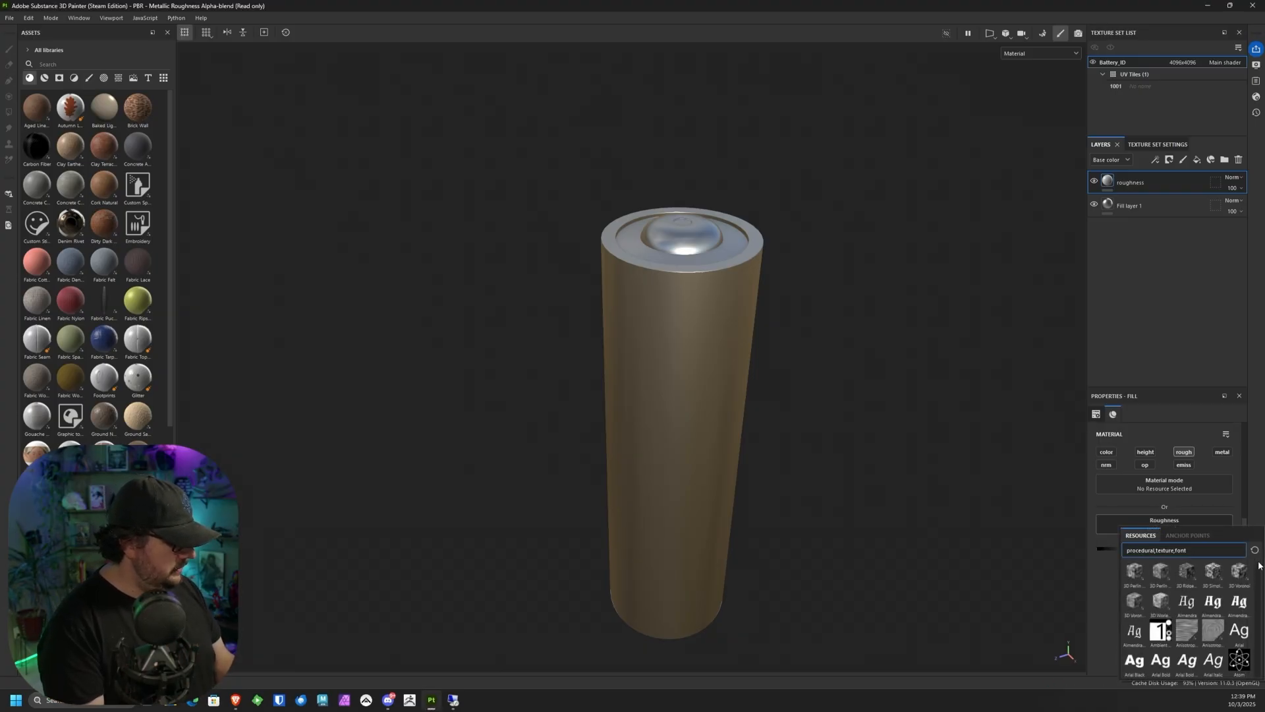
drag(1259, 565, 1259, 573)
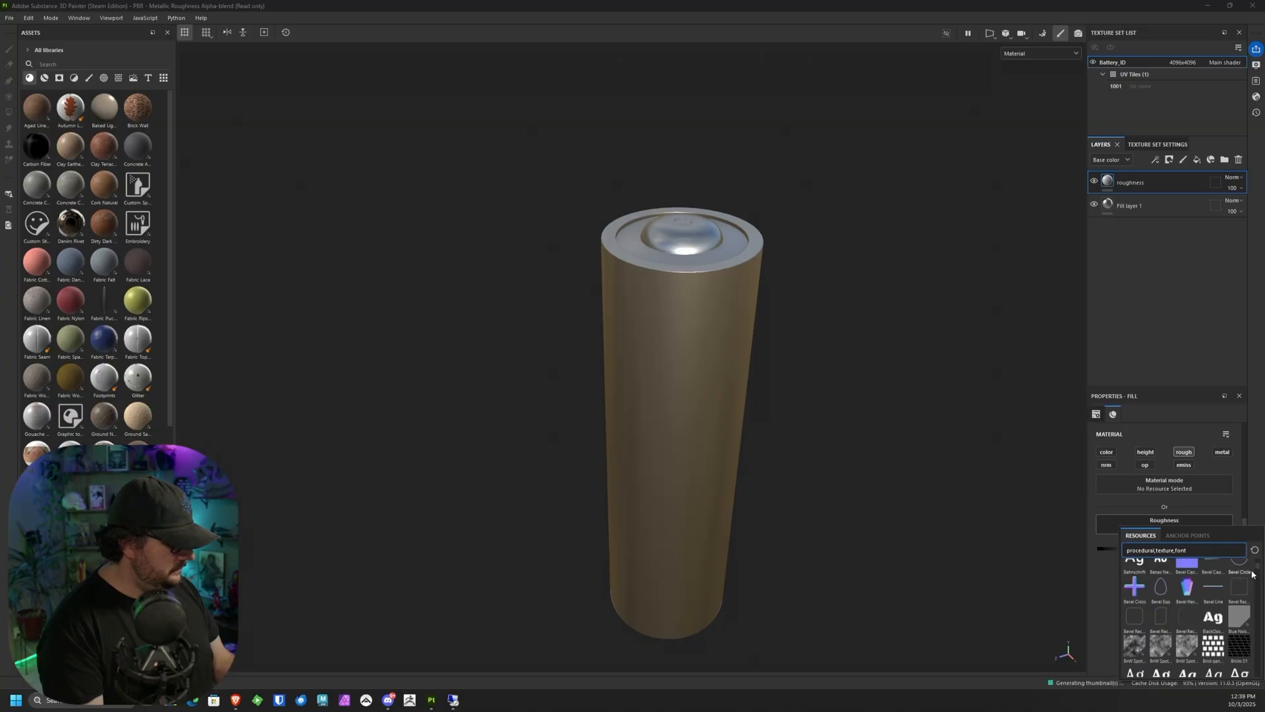
click(1153, 653)
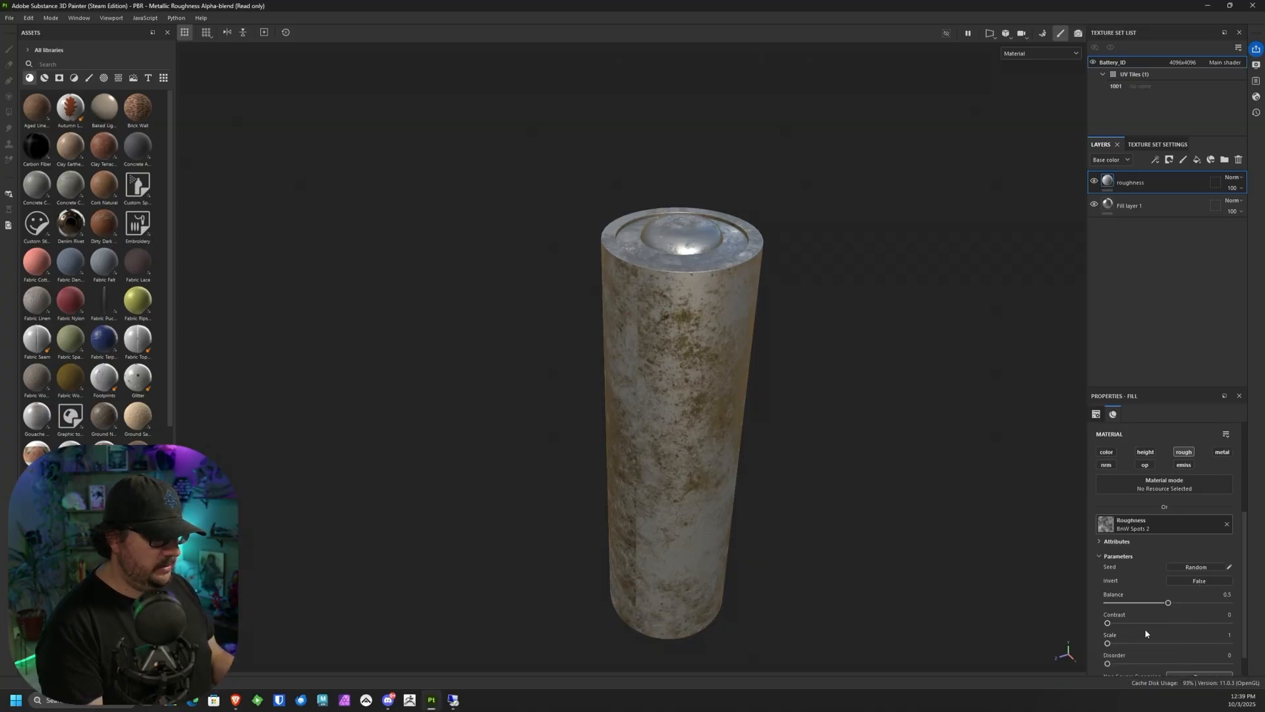
Step: Set the BnW Spots 2 texture's scale to 5 and its disorder to about 0.45
alt+drag(922, 549, 877, 419)
alt+middle_drag(877, 420, 885, 406)
alt+right_drag(839, 373, 819, 548)
alt+drag(819, 548, 796, 505)
drag(1168, 602, 1163, 663)
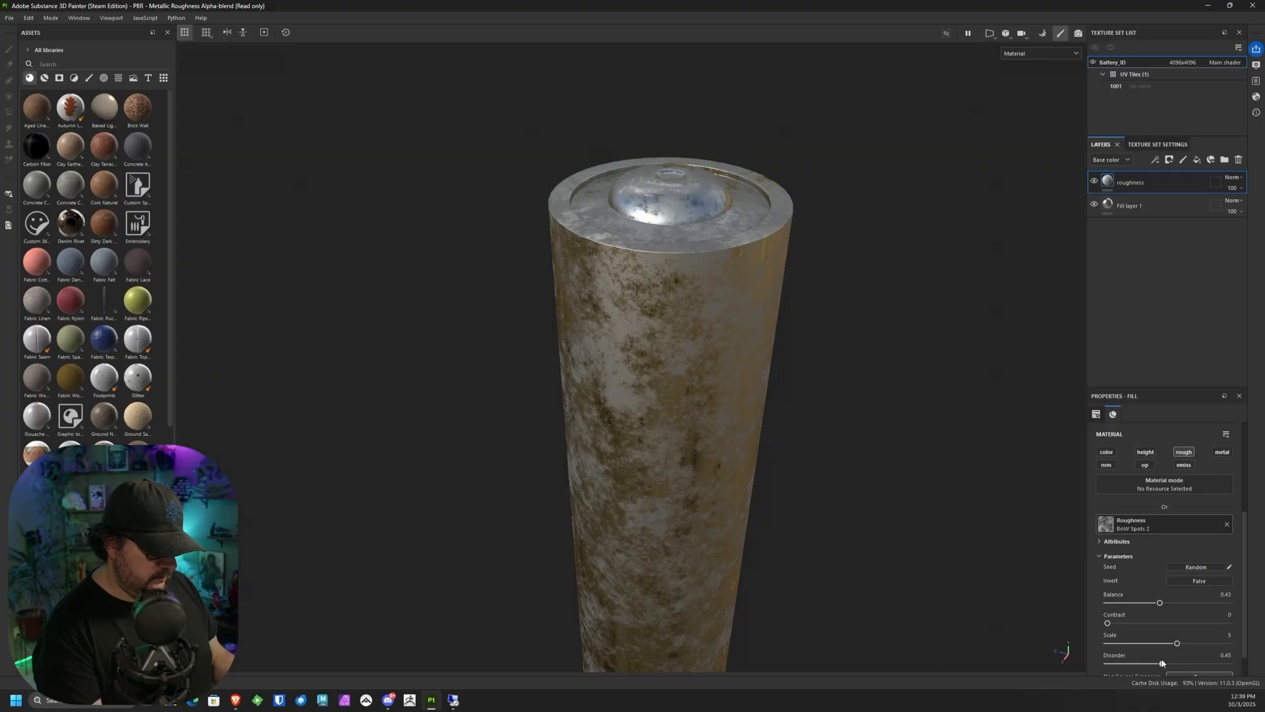
Step: Tune the spots texture's balance to about 0.51, checking the roughness variation around the battery
drag(1157, 605, 1183, 614)
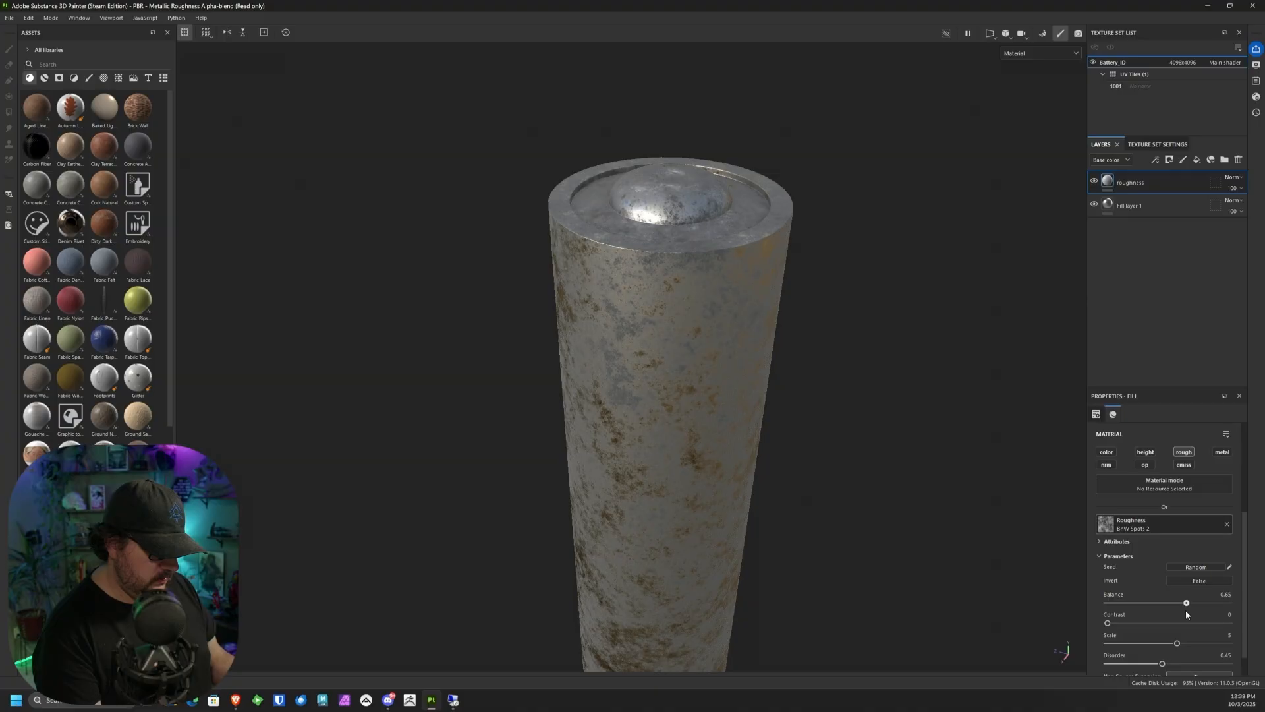
alt+drag(870, 520, 778, 439)
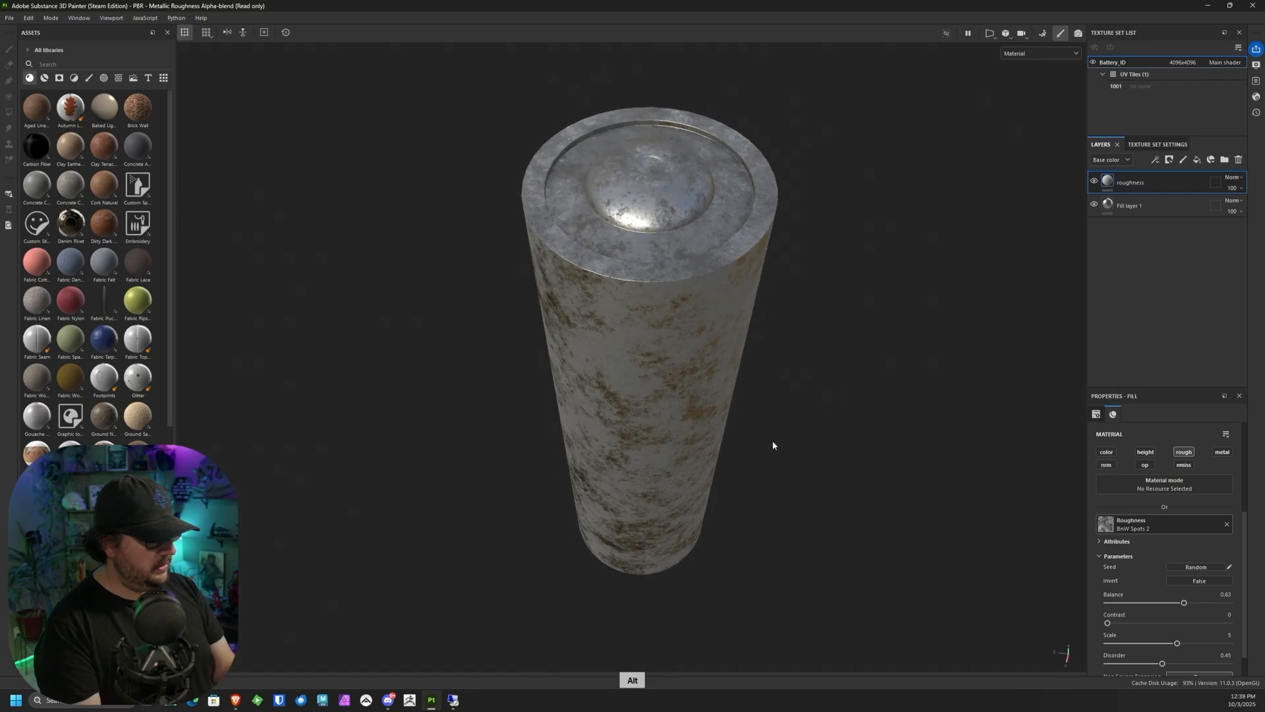
drag(1186, 604, 1167, 604)
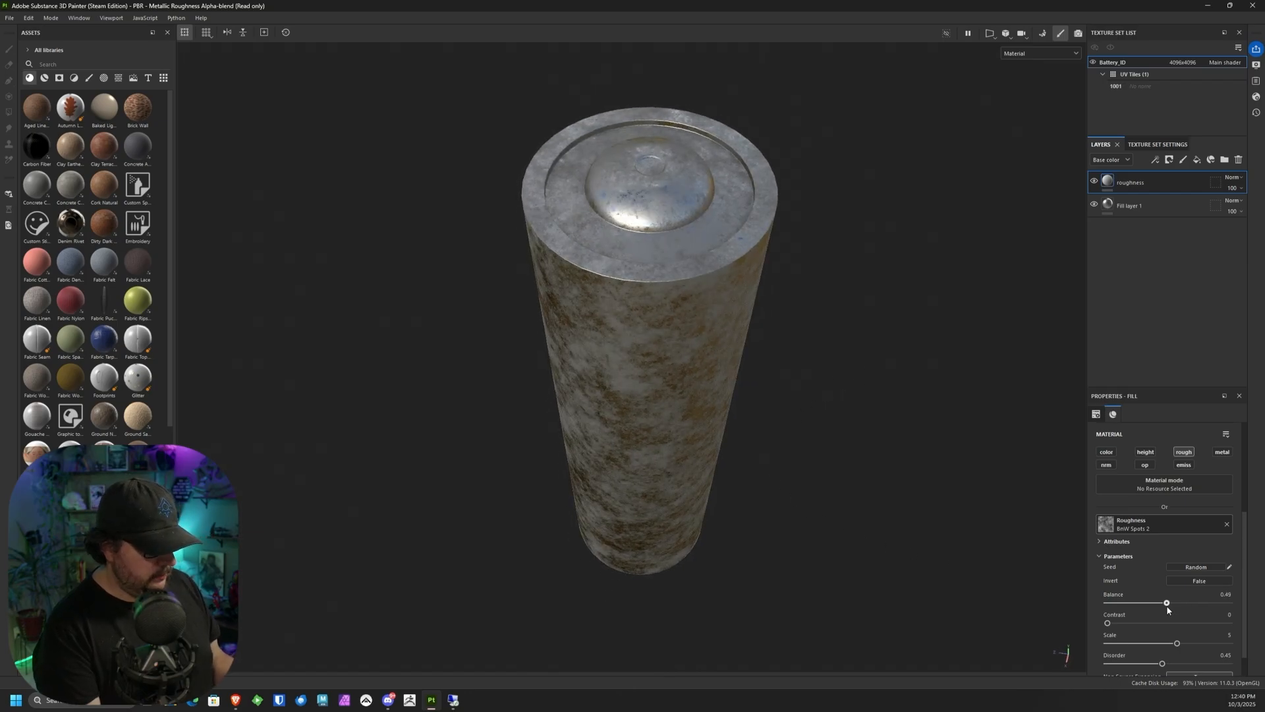
alt+drag(817, 514, 664, 506)
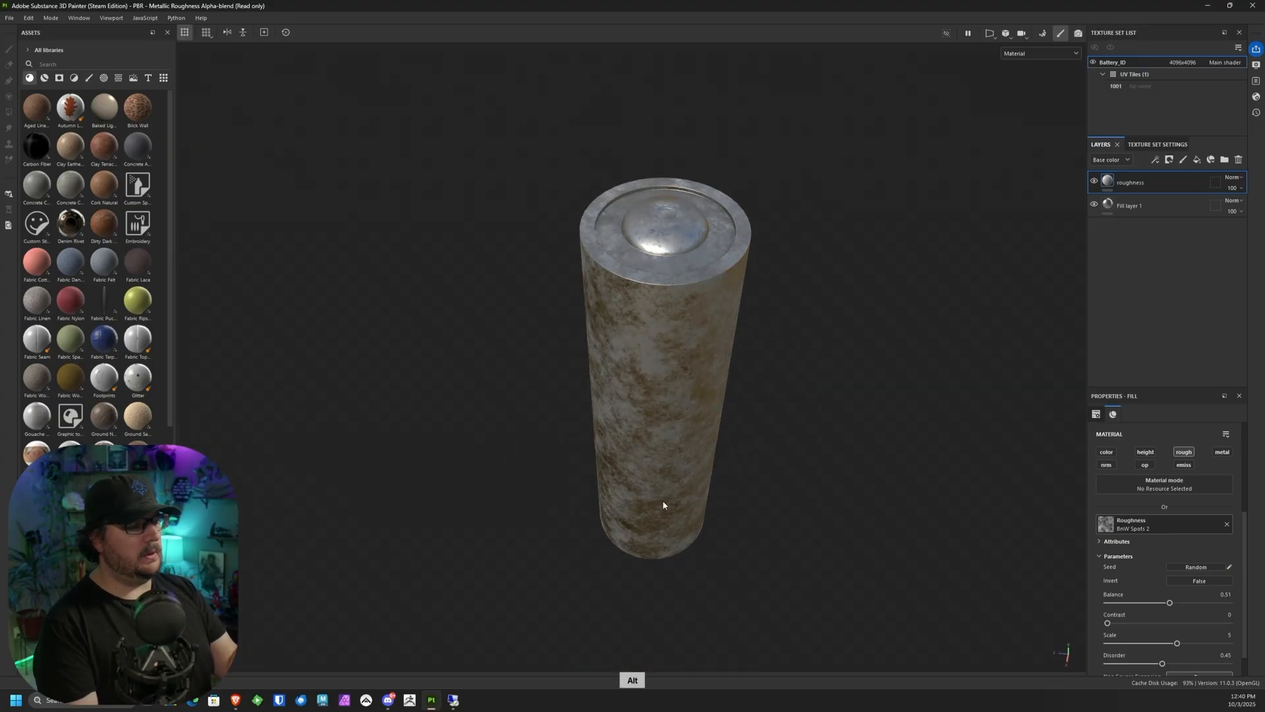
Step: Add a folder to the layer stack and name it "Base"
click(1227, 161)
double_click(1137, 182)
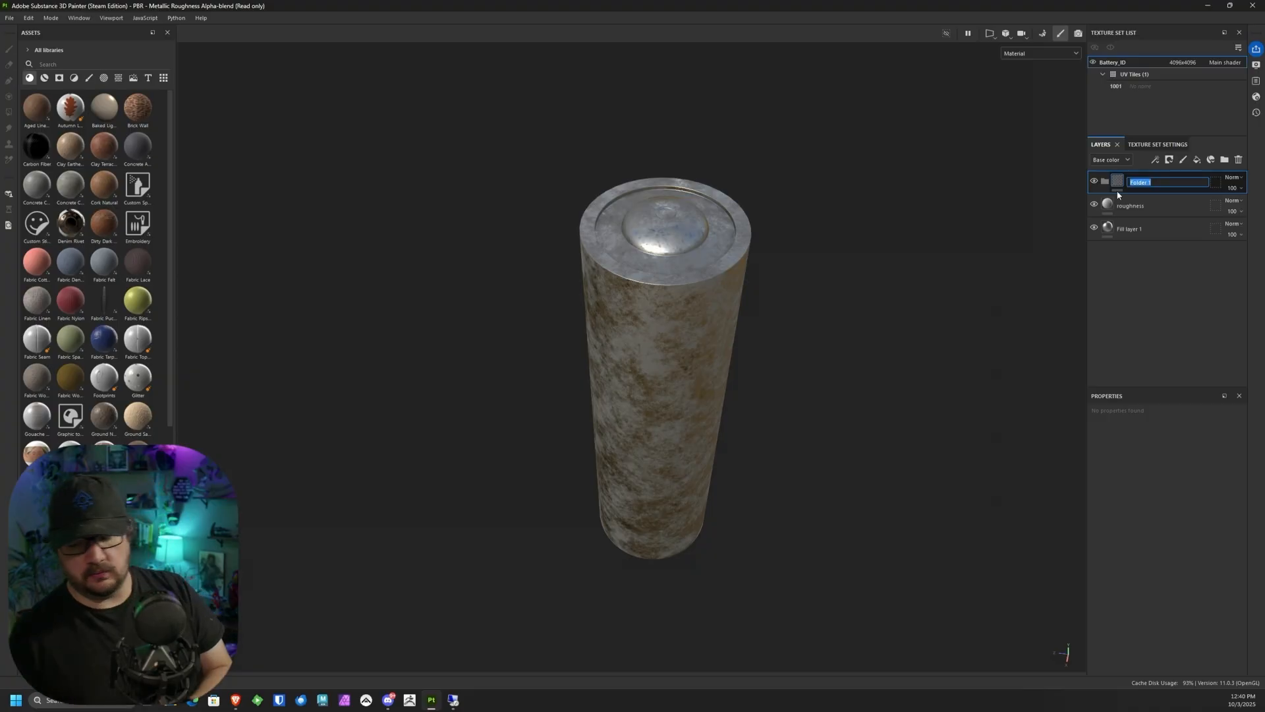
text(Base)
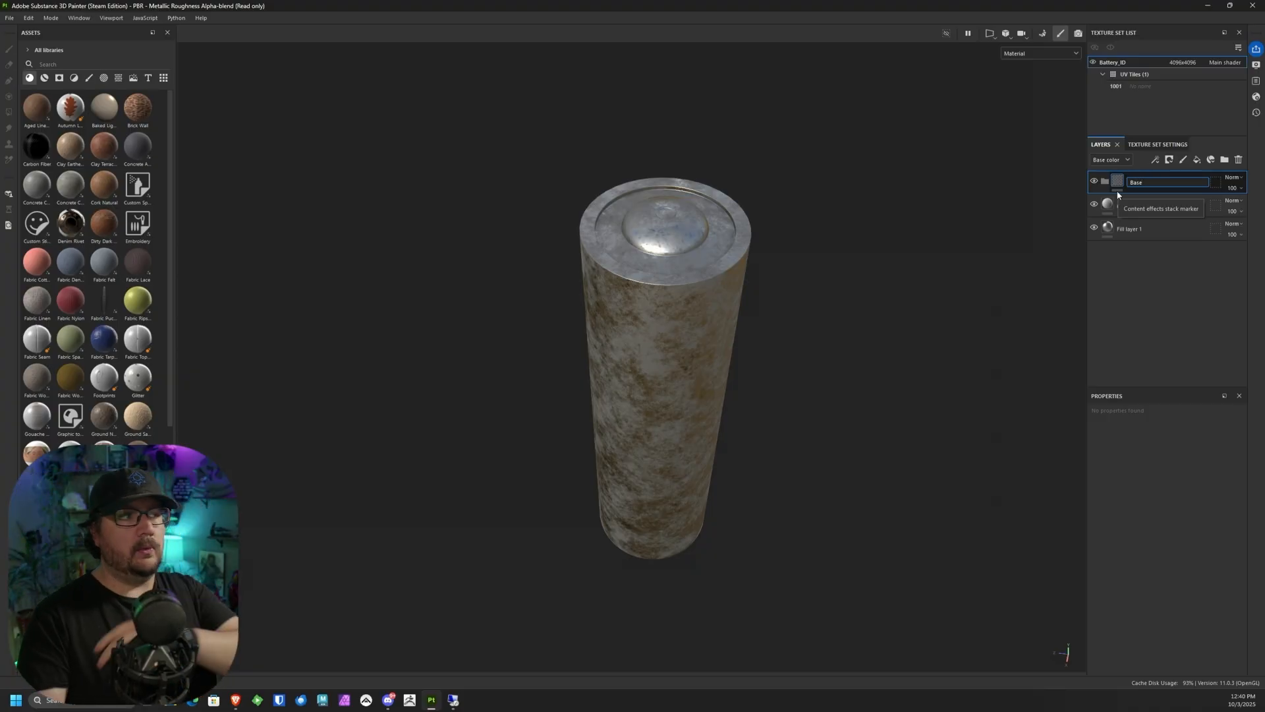
key(Return)
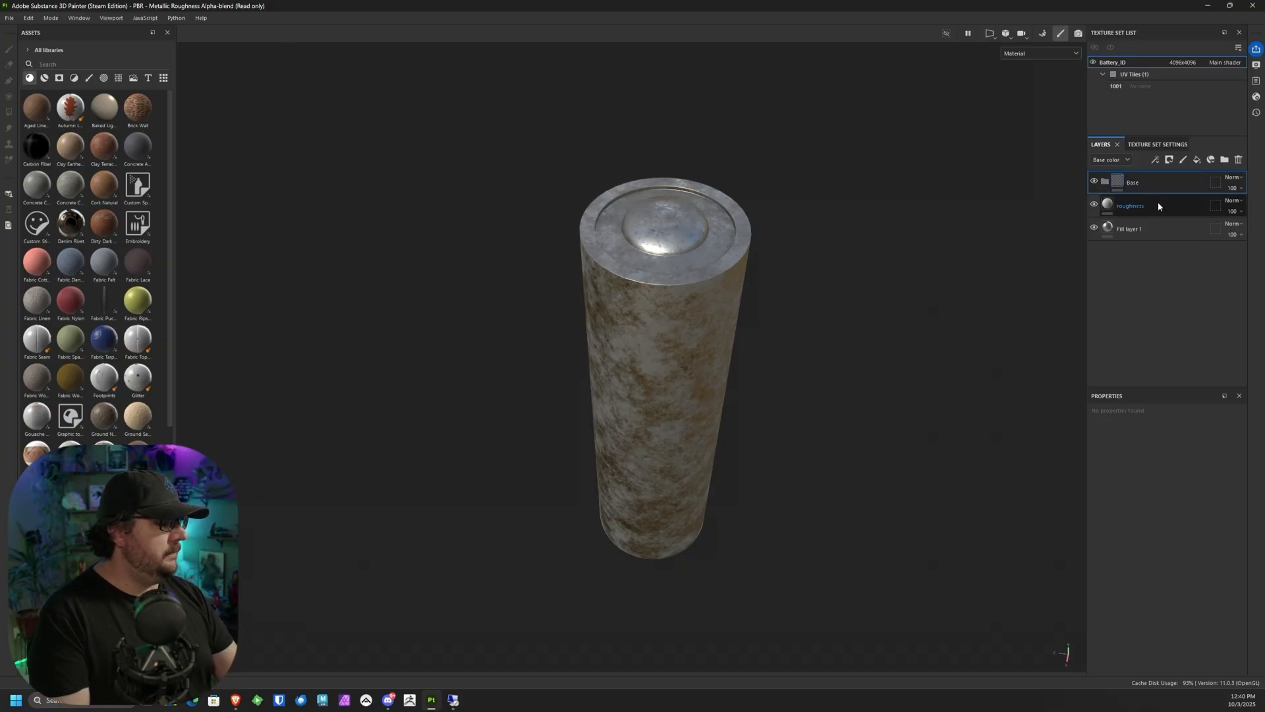
Step: Move the roughness layer and Fill layer 1 into the Base folder and collapse the folder
click(1157, 204)
shift+click(1164, 229)
drag(1166, 202, 1164, 180)
click(1103, 182)
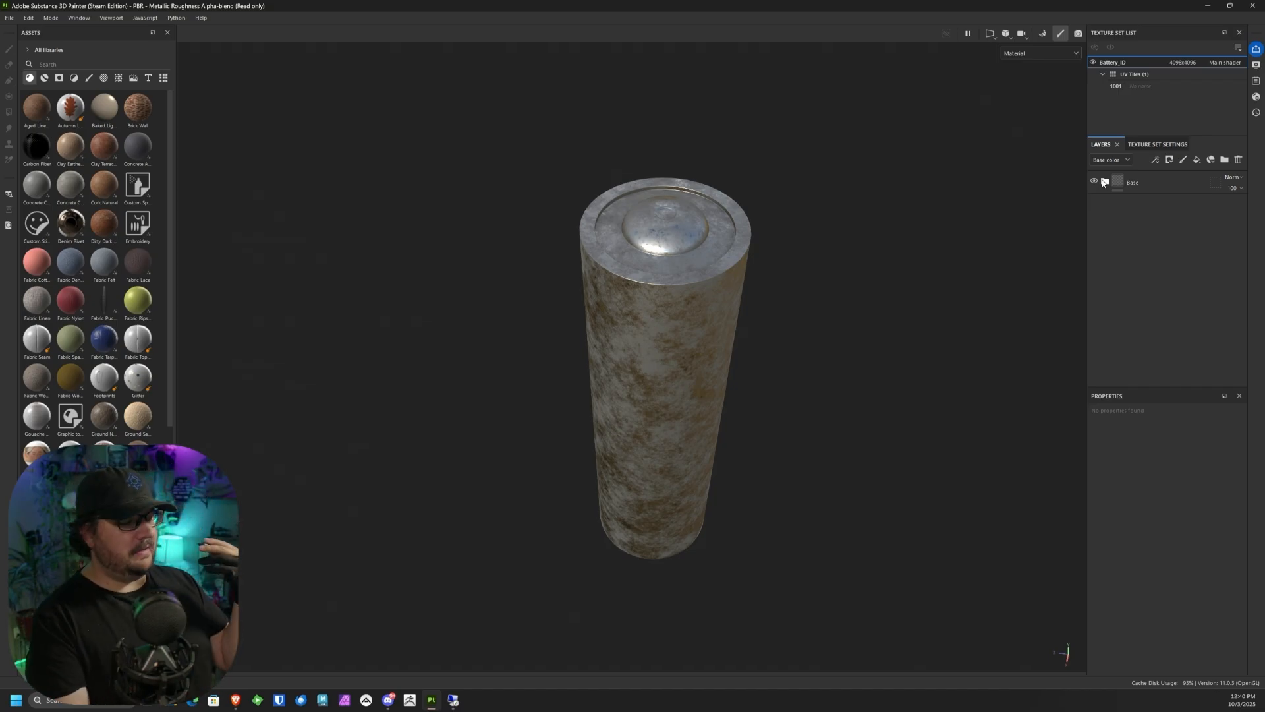
Step: Add another fill layer inside the Base folder, above the roughness layer
mouse_move(764, 310)
alt+mouse_down()
mouse_move(748, 297)
mouse_move(805, 257)
mouse_move(748, 302)
alt+mouse_up()
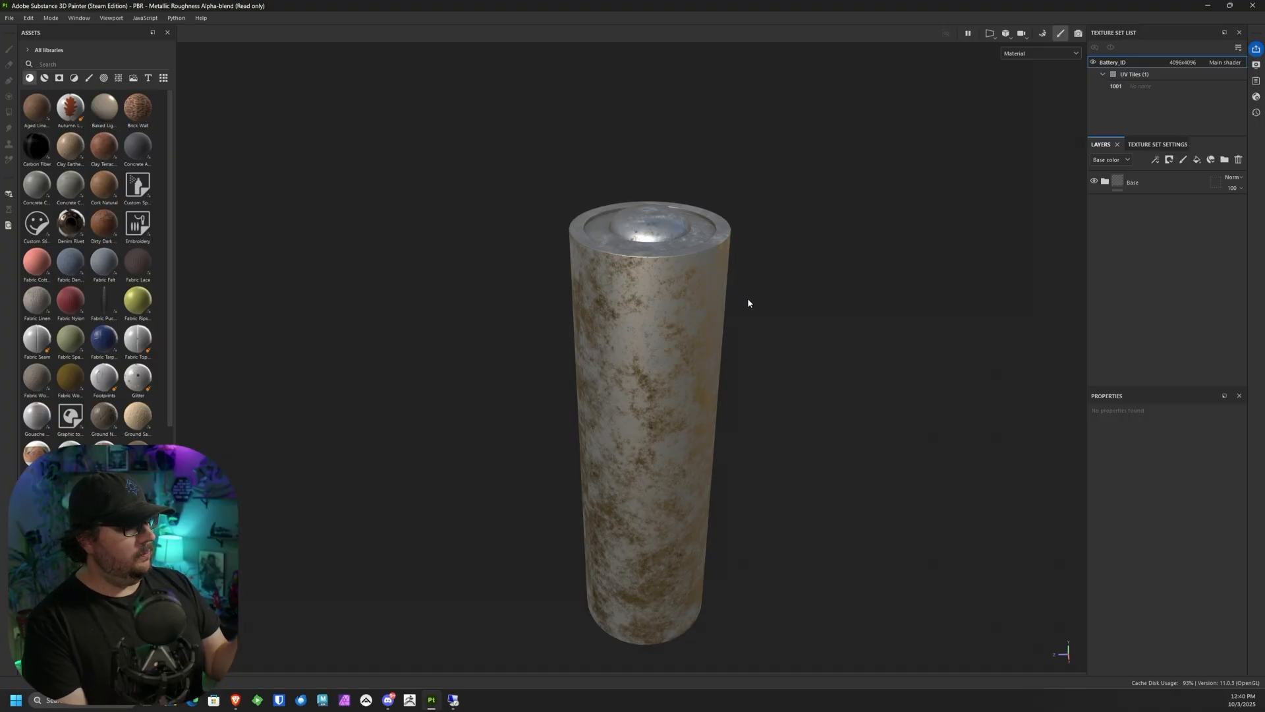
click(1198, 162)
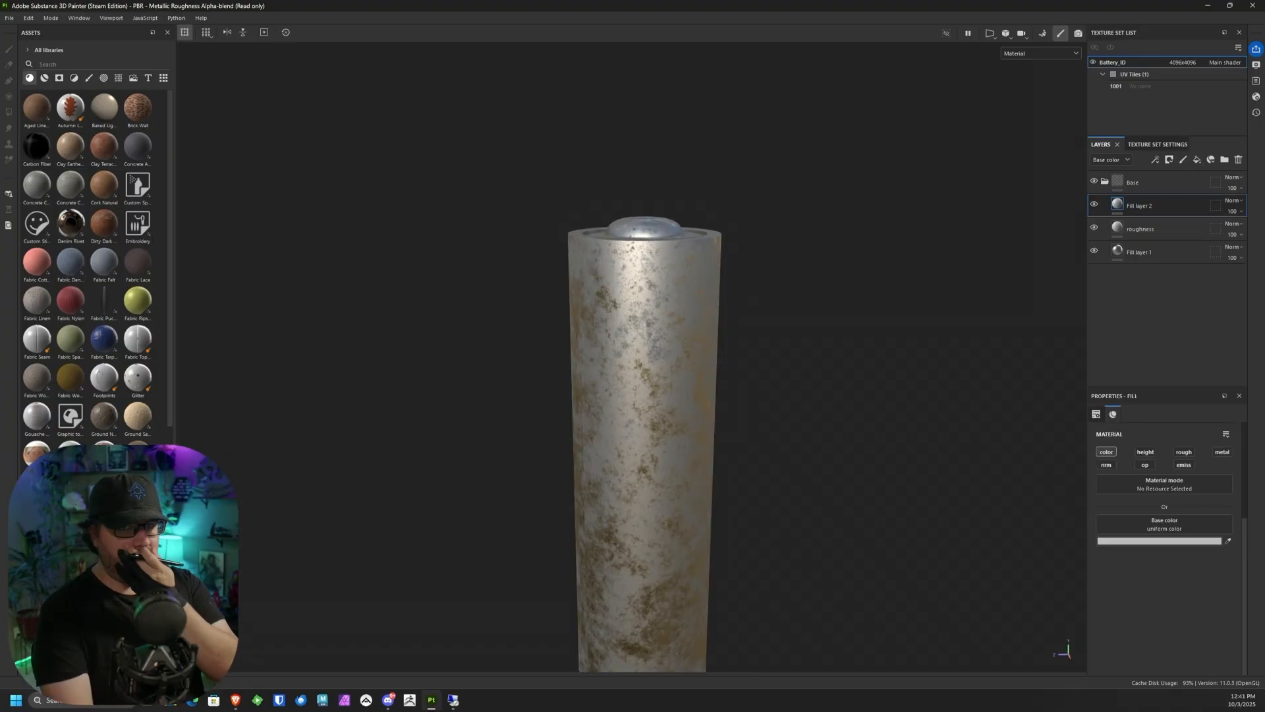
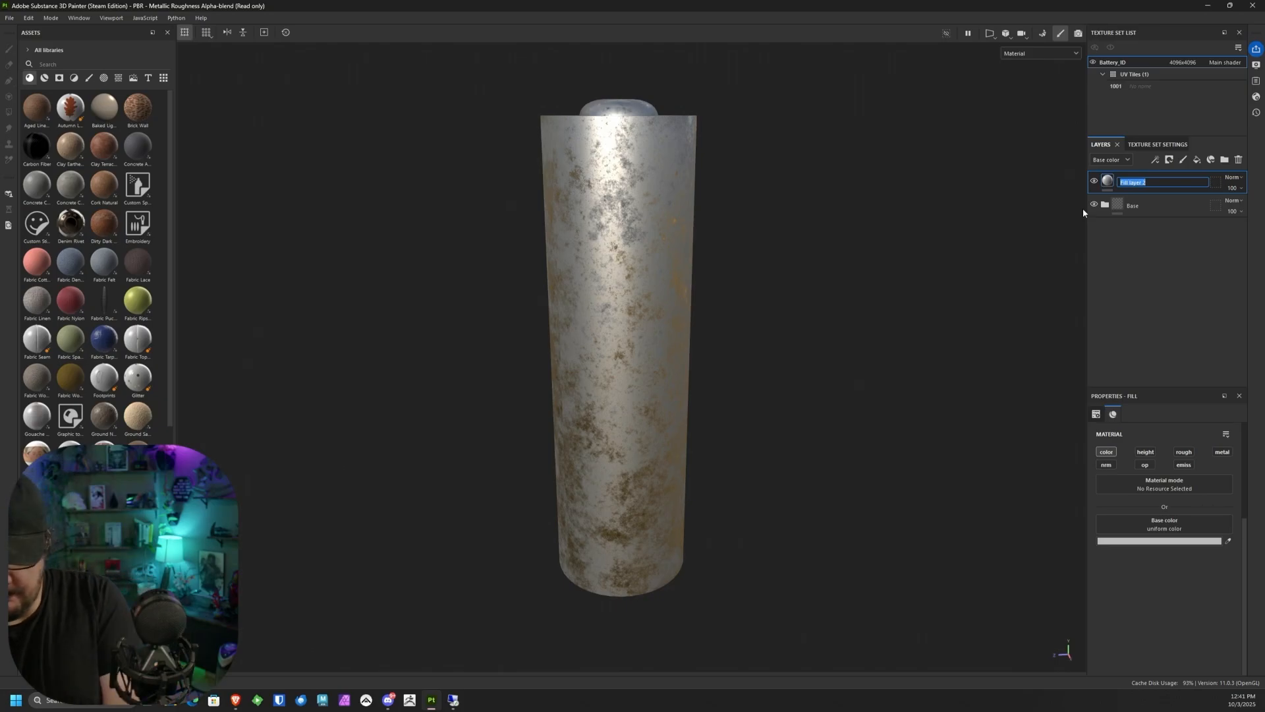
Step: Name the new fill layer "Label Base" and set its base color to black
text(Label Base)
key(Return)
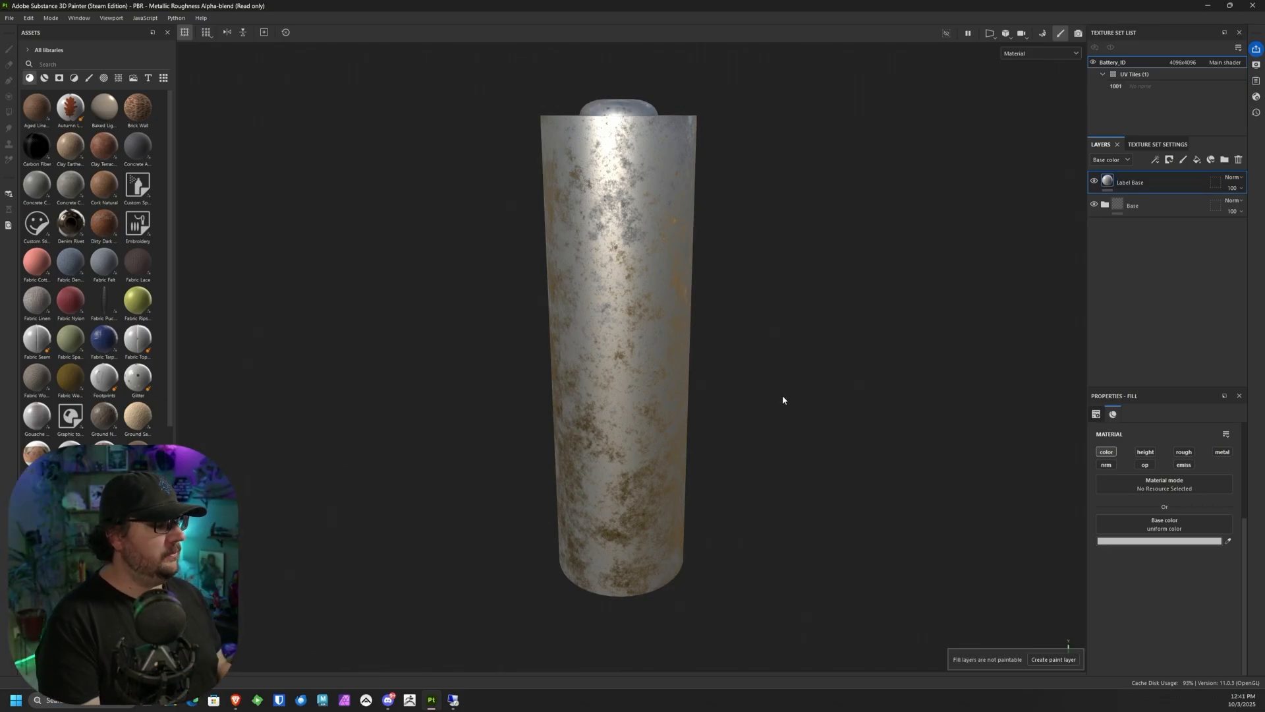
click(1159, 542)
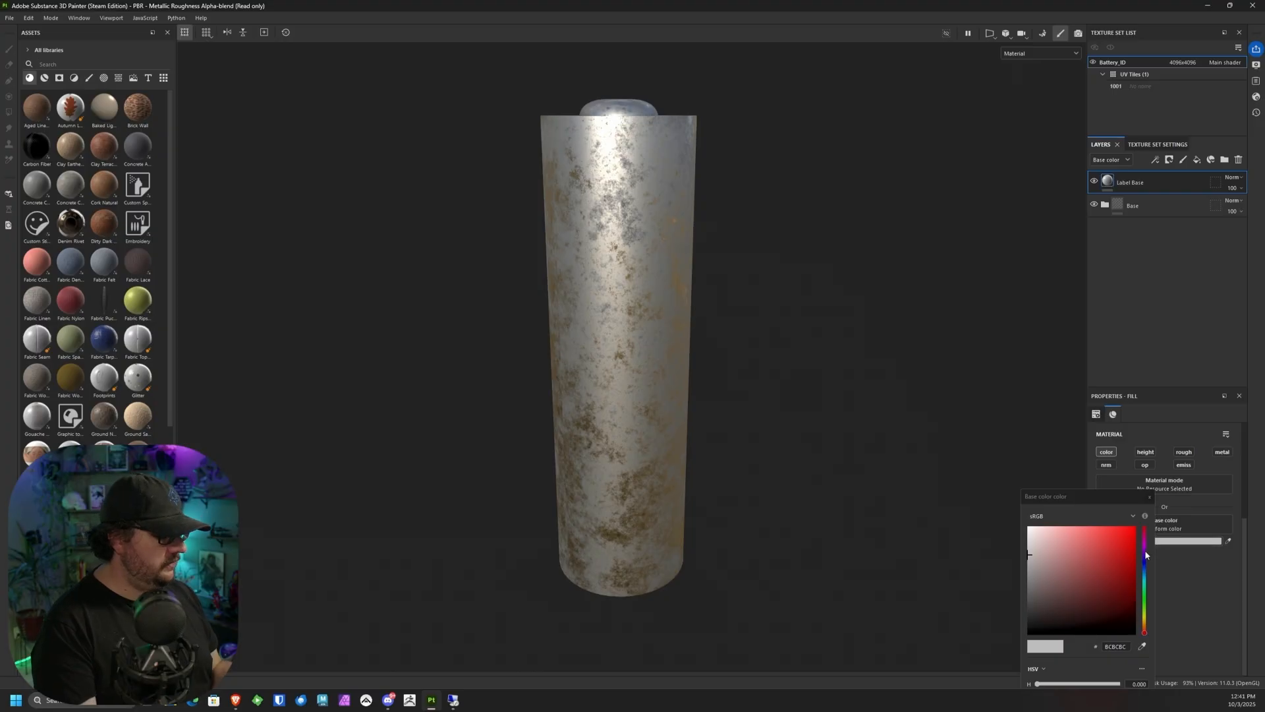
drag(1048, 623, 1039, 636)
click(1149, 497)
alt+drag(711, 350, 697, 471)
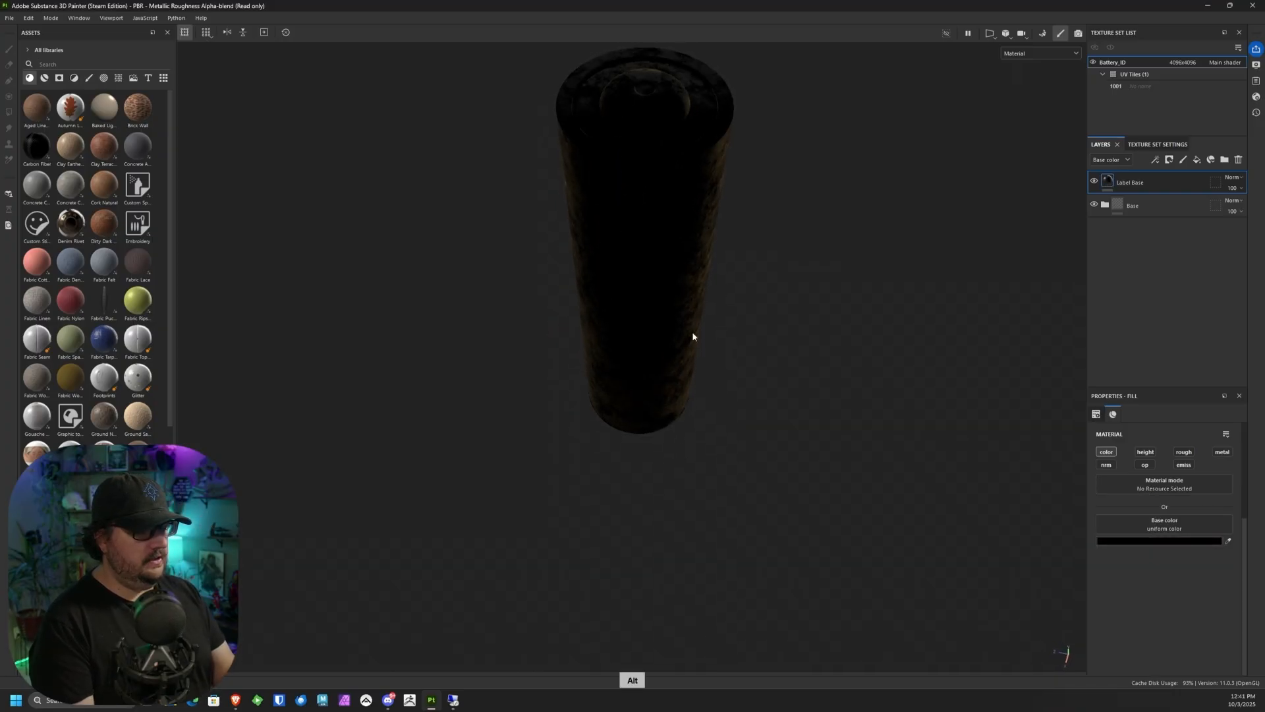
alt+drag(596, 425, 679, 379)
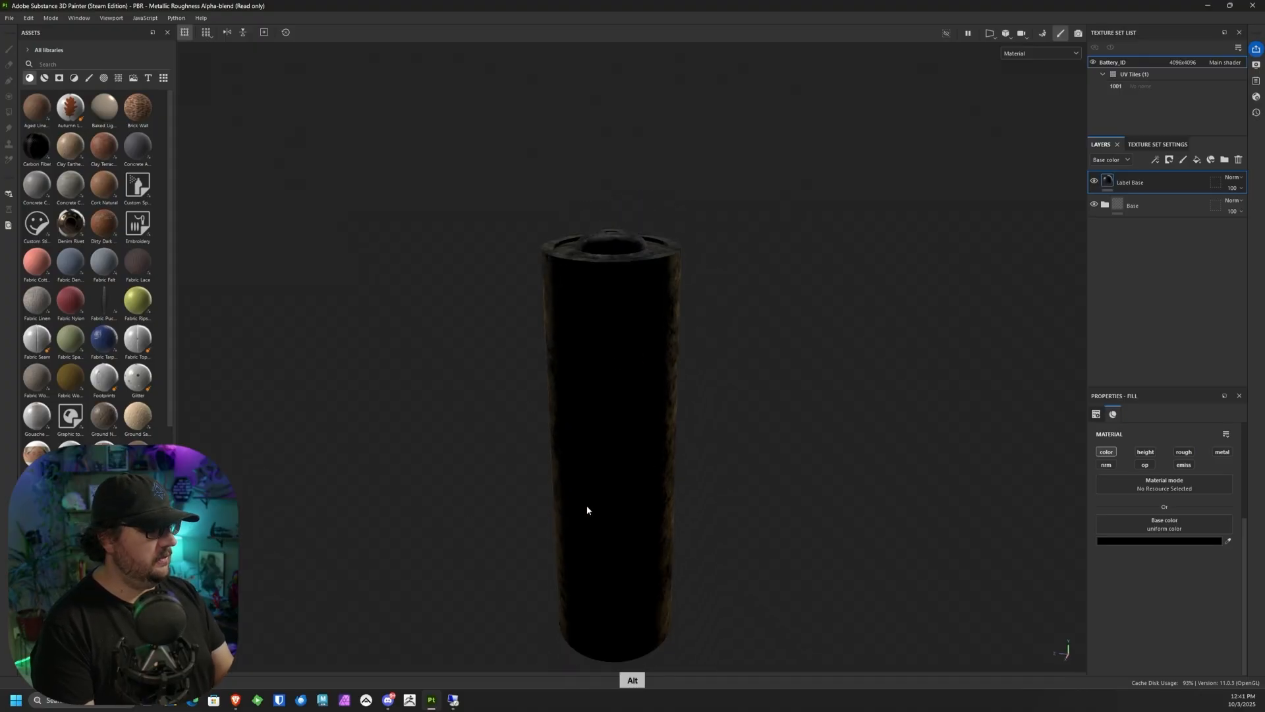
Step: Add a black mask to the Label Base layer
click(1173, 161)
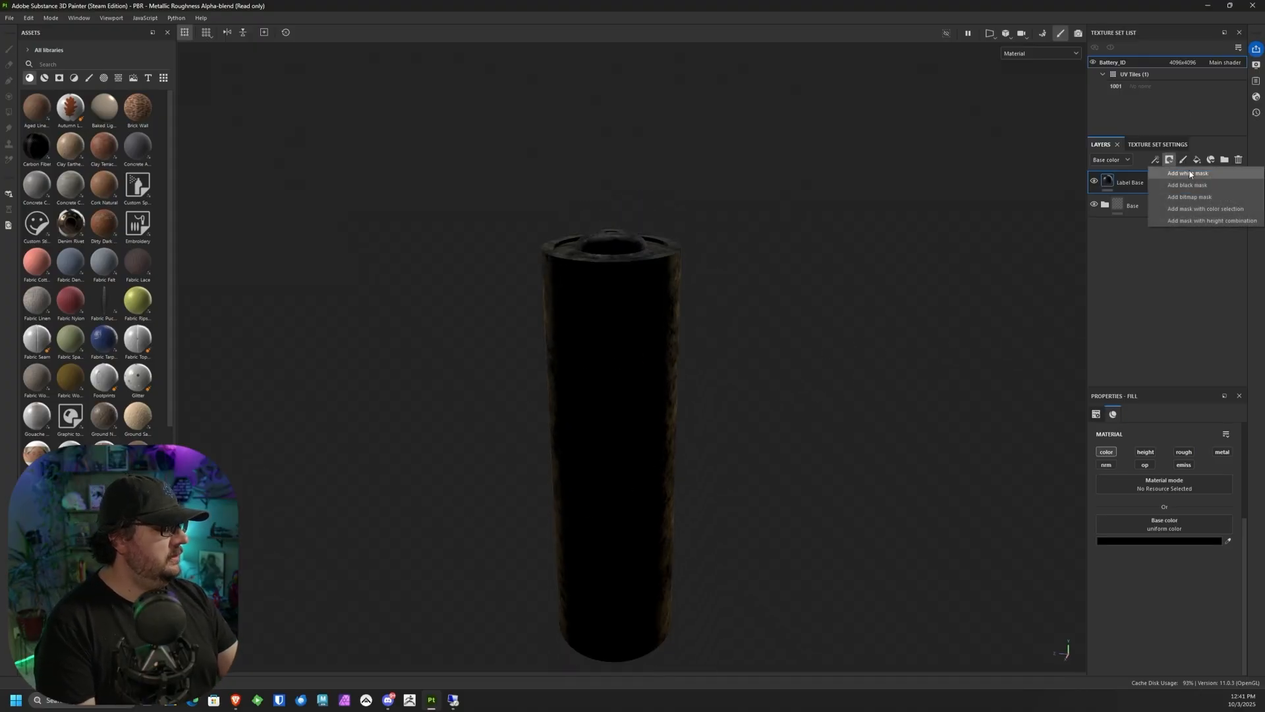
click(1167, 162)
click(1170, 160)
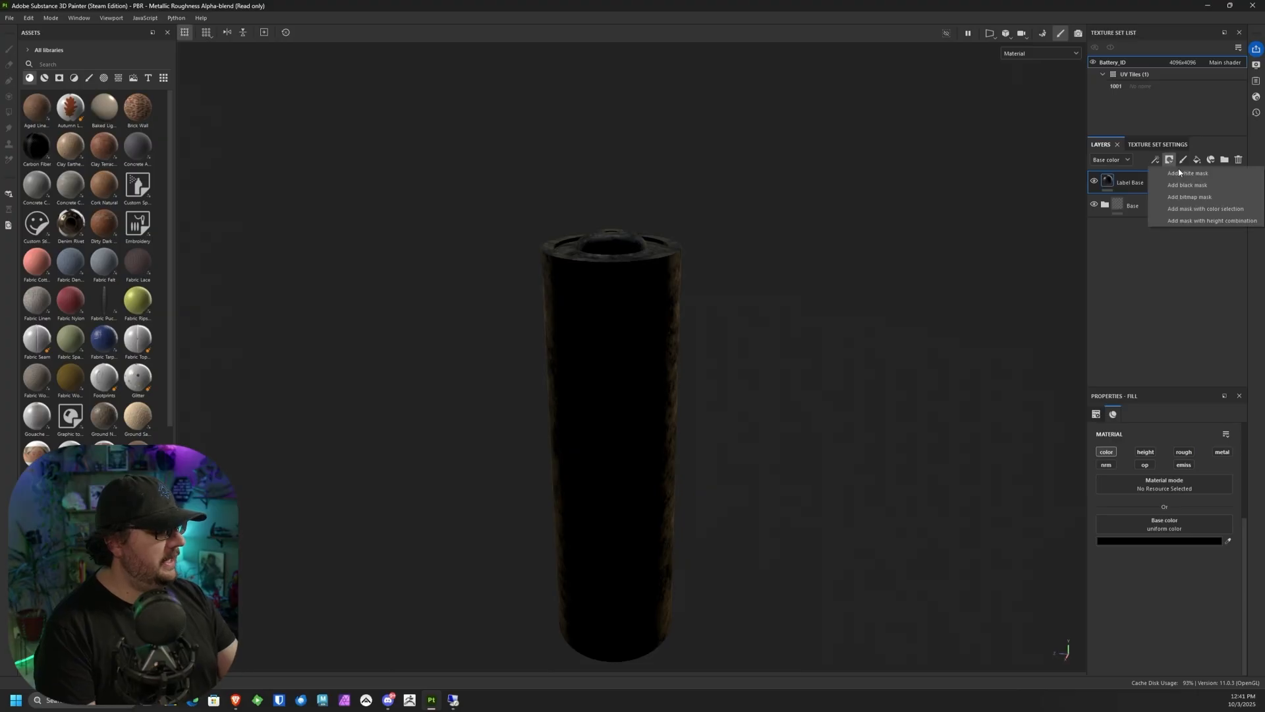
click(1191, 194)
click(1123, 212)
click(1170, 160)
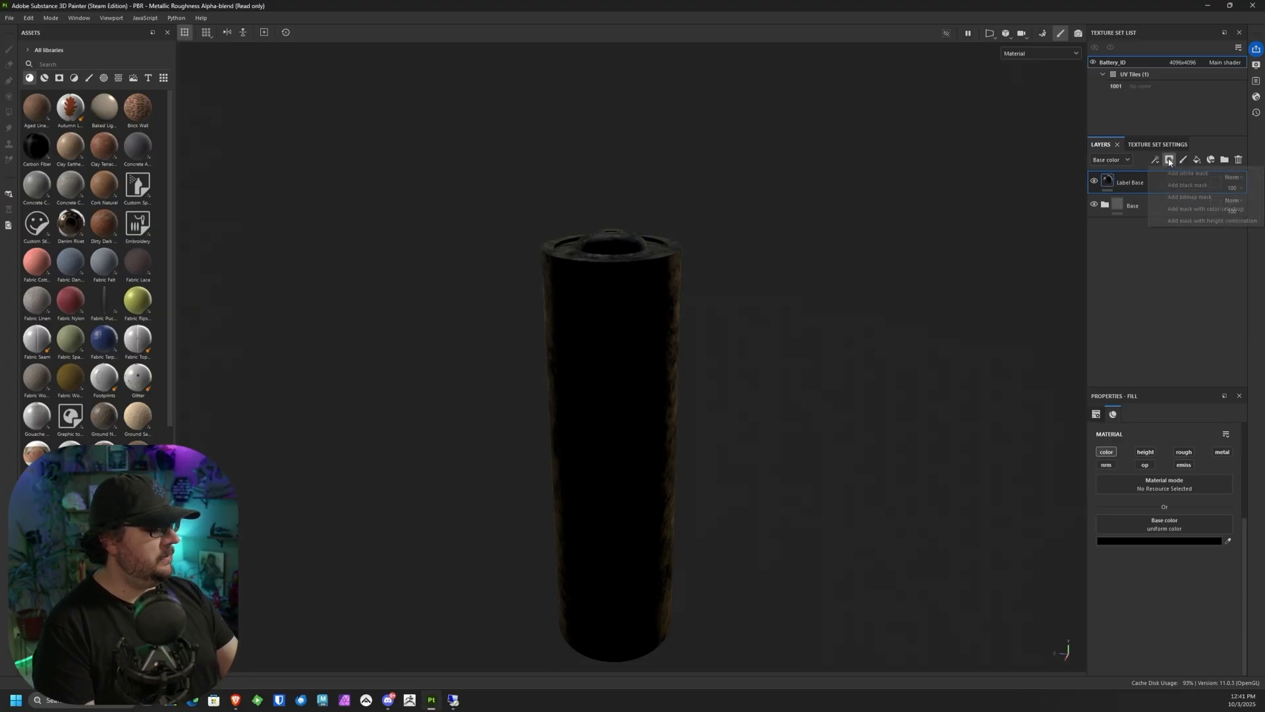
click(1189, 186)
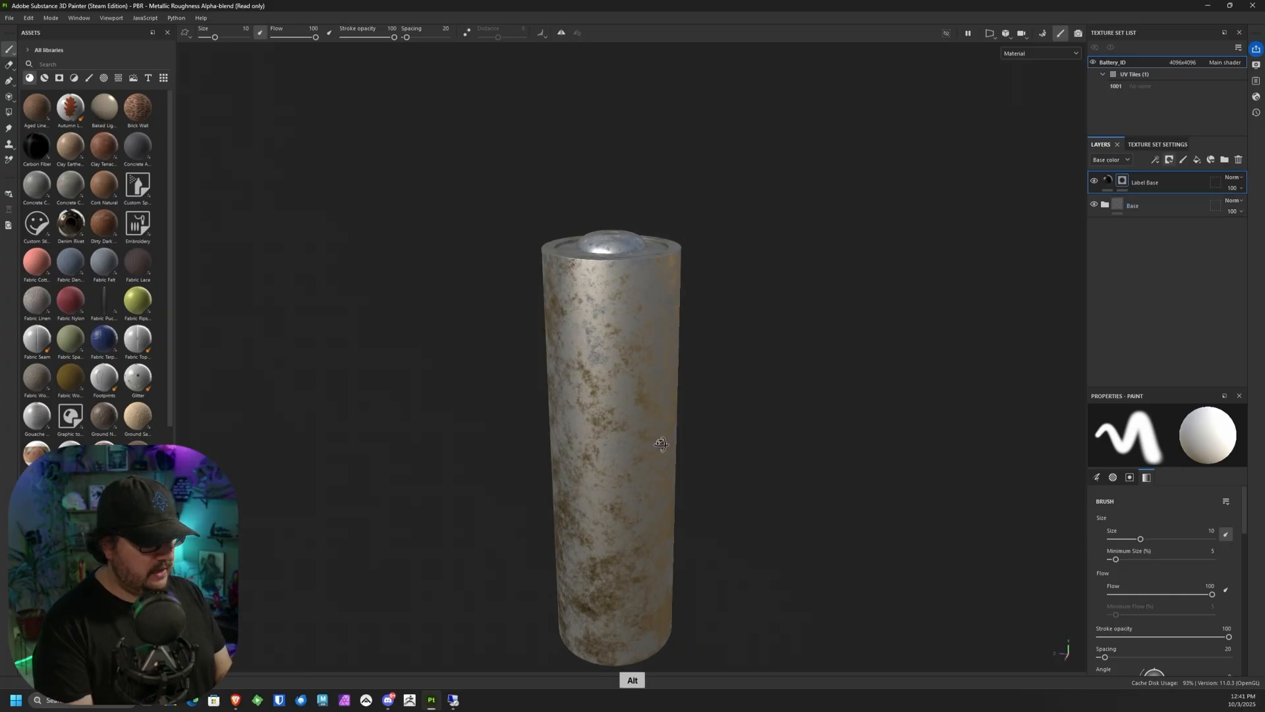
Step: Show the 3D and 2D views side by side and frame the battery's full UV layout
alt+drag(662, 441, 681, 478)
alt+middle_drag(681, 478, 738, 430)
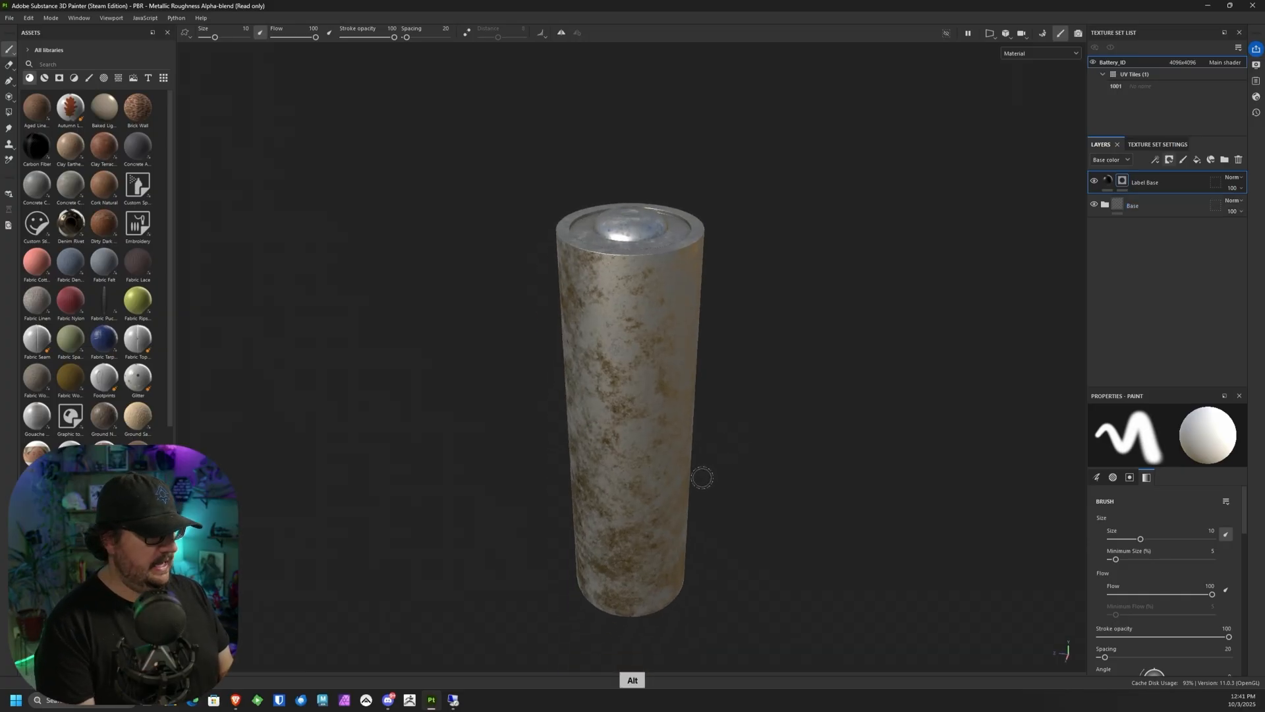
click(990, 33)
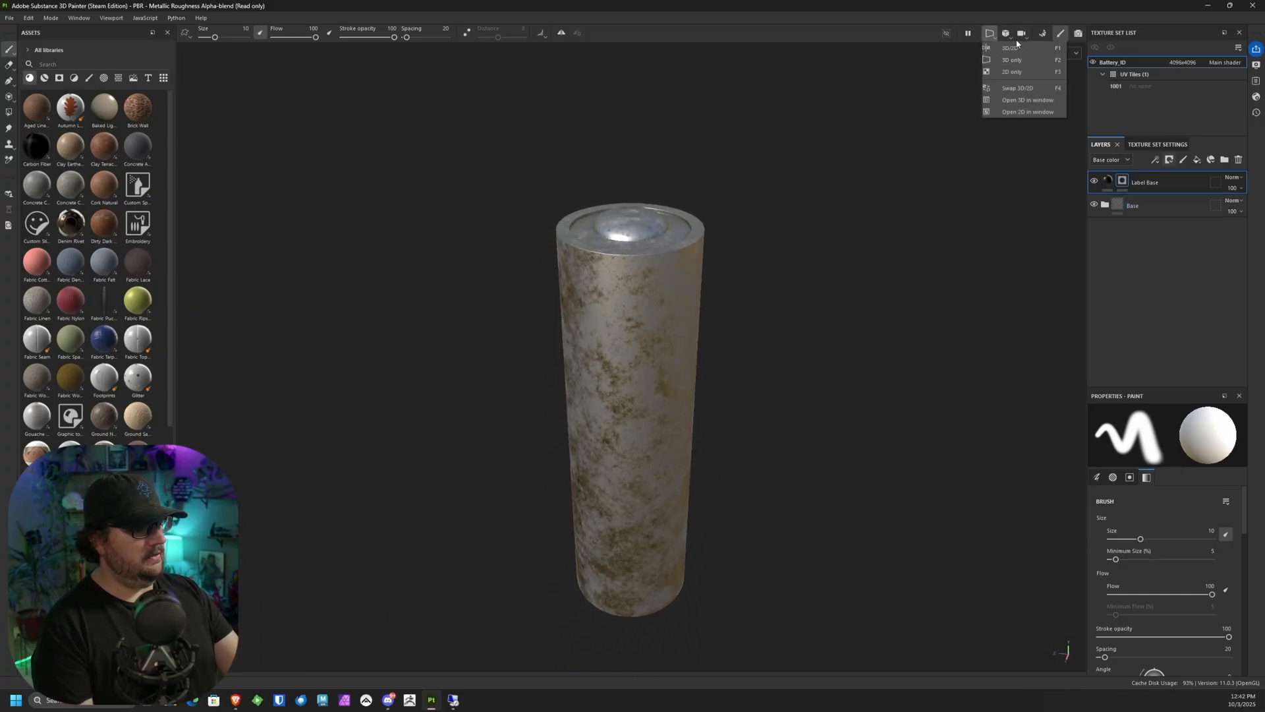
click(1011, 48)
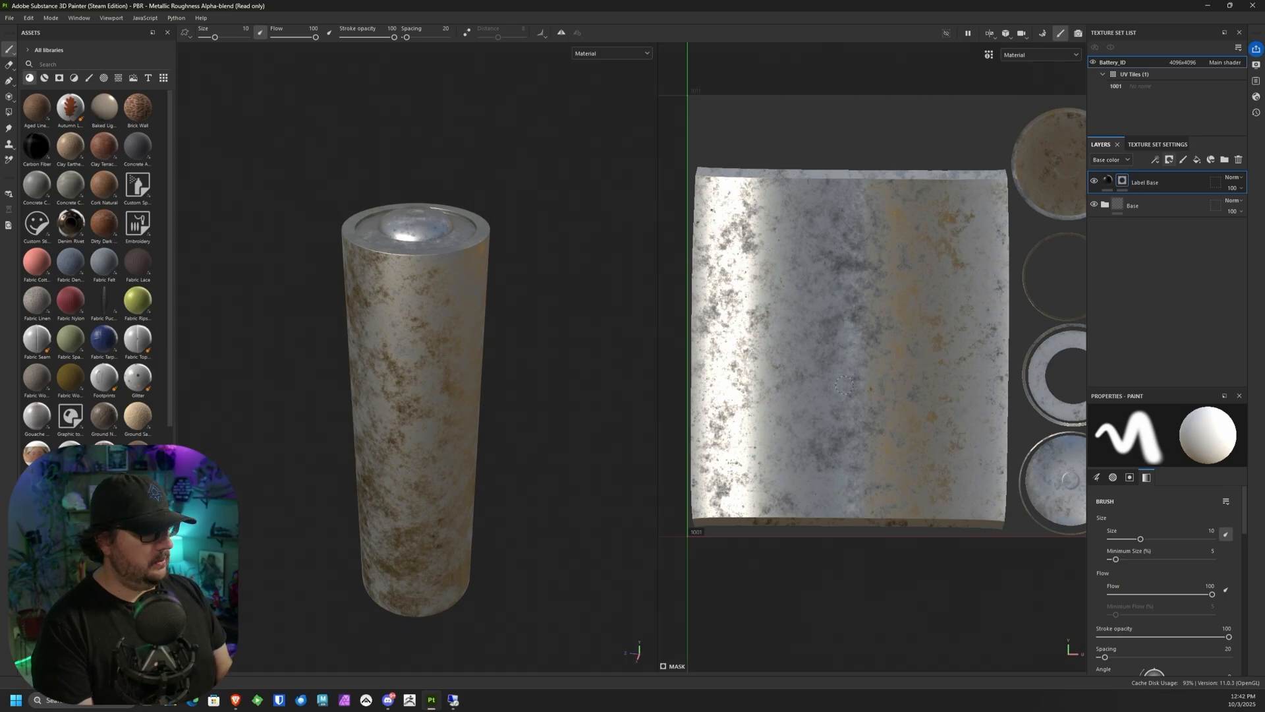
alt+middle_drag(845, 386, 772, 369)
alt+right_drag(772, 368, 654, 366)
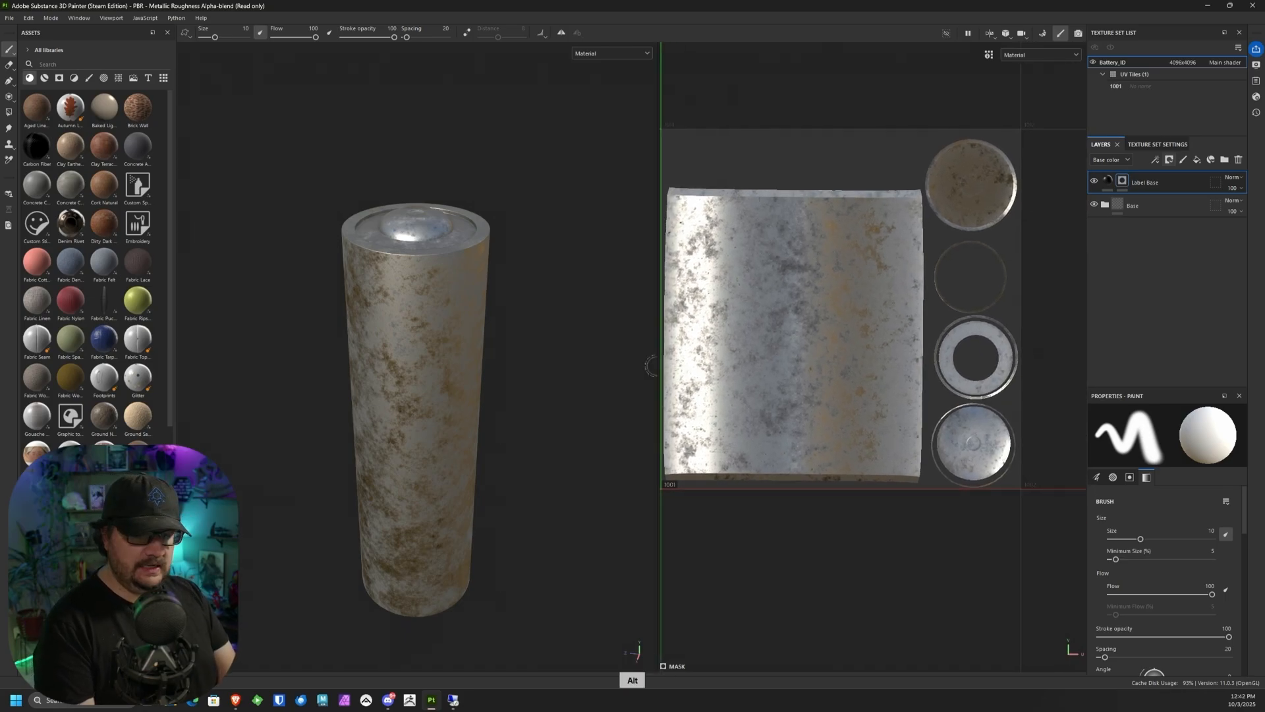
Step: Use Polygon Fill in UV chunk mode to fill the battery's main body island in the Label Base mask
click(8, 113)
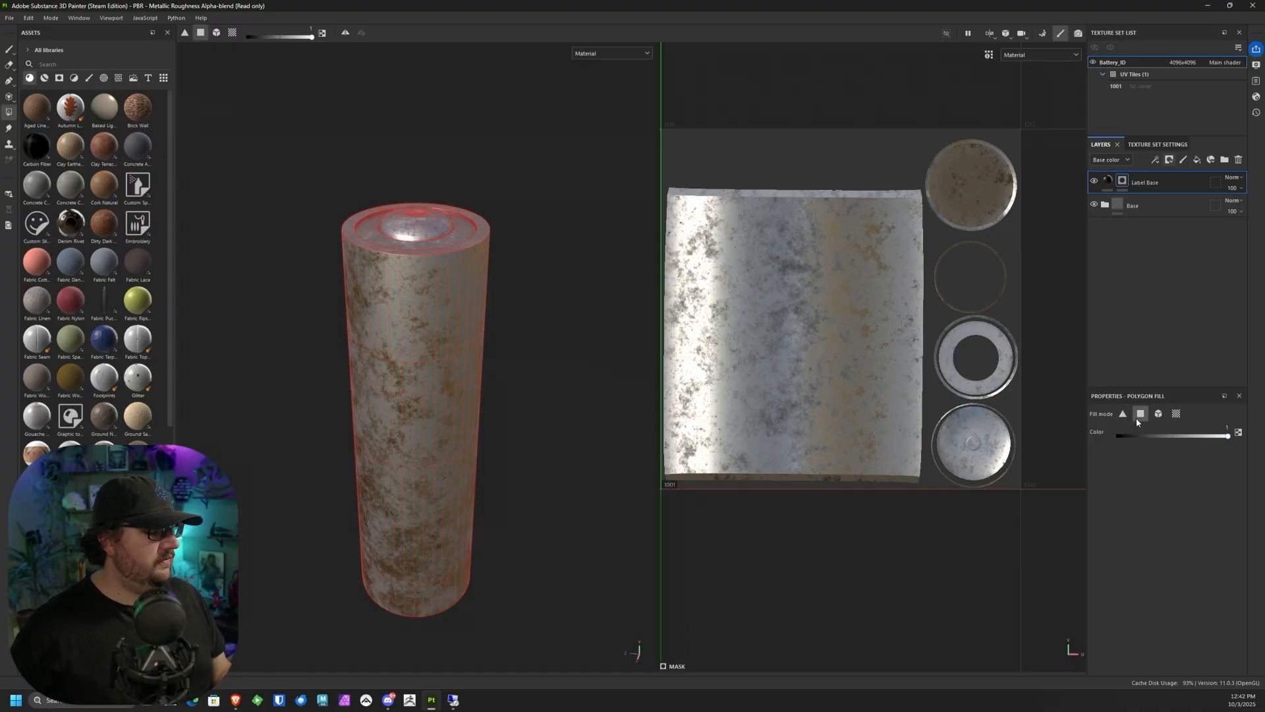
click(1177, 416)
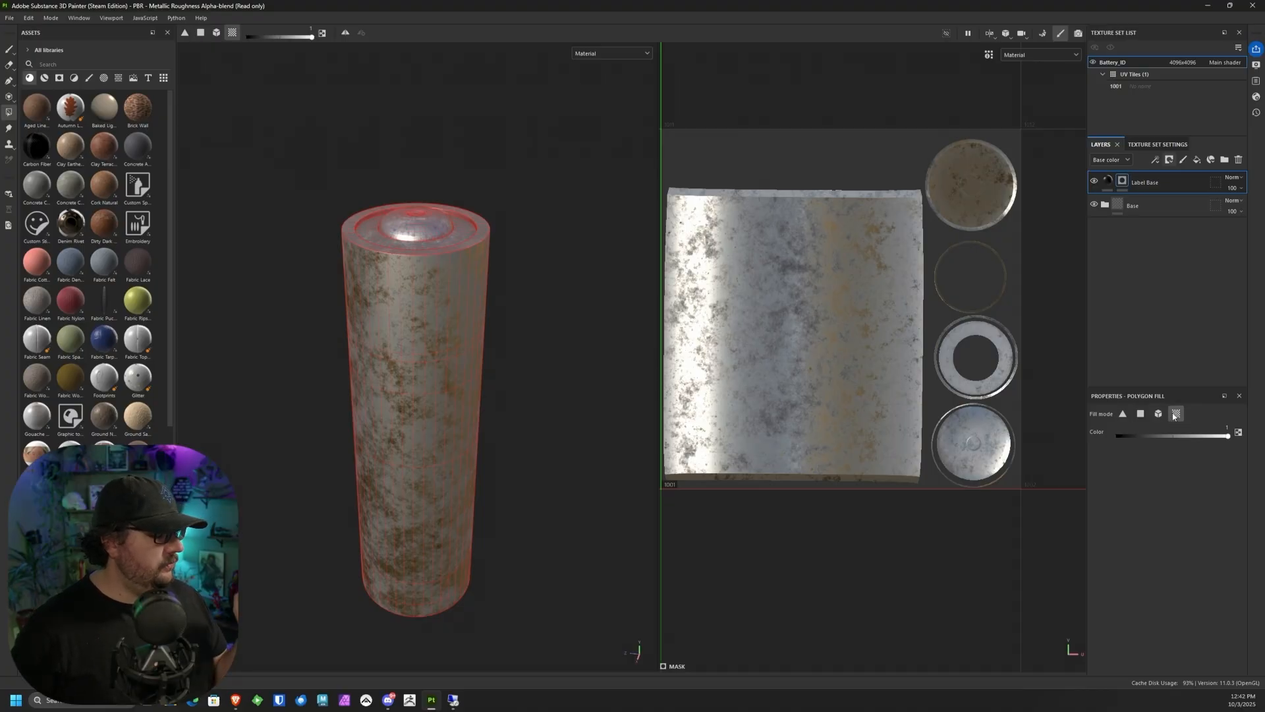
click(731, 260)
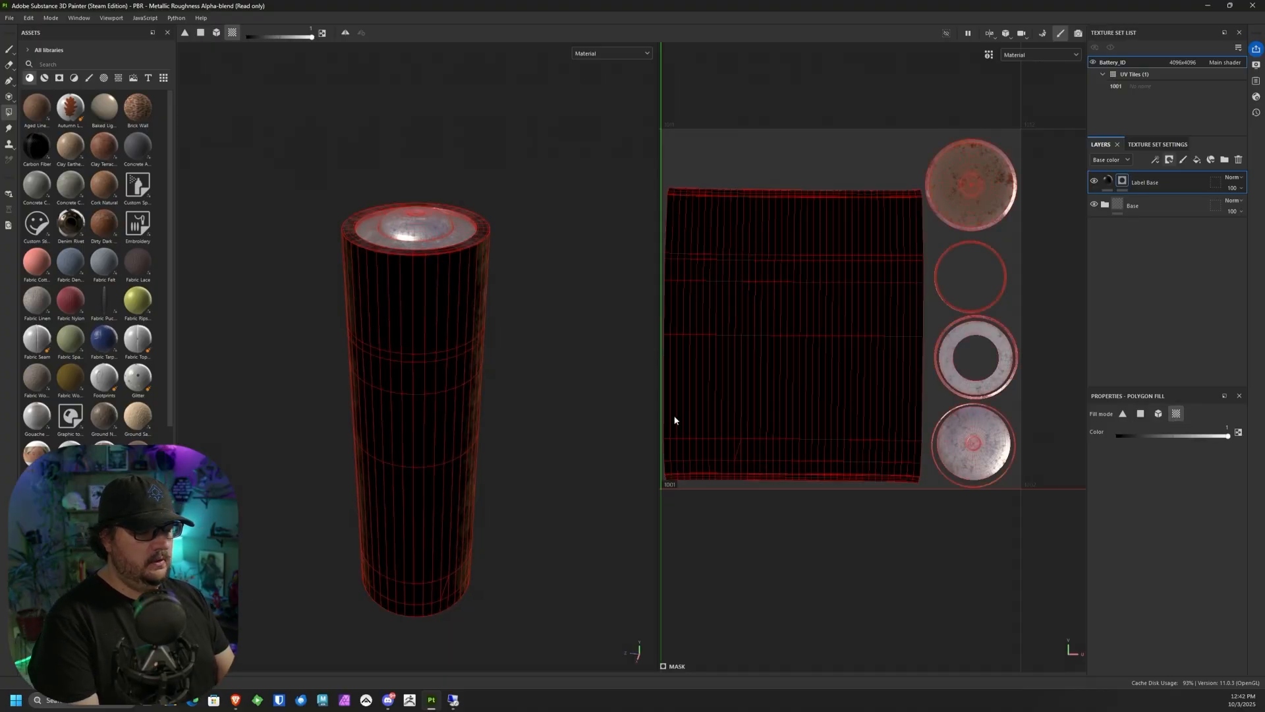
Step: Fill the thin ring island and the narrow ring around the annular cap island in the Label Base mask
alt+drag(521, 385, 520, 424)
alt+middle_drag(501, 360, 545, 401)
alt+right_drag(545, 396, 497, 377)
key(alt+space)
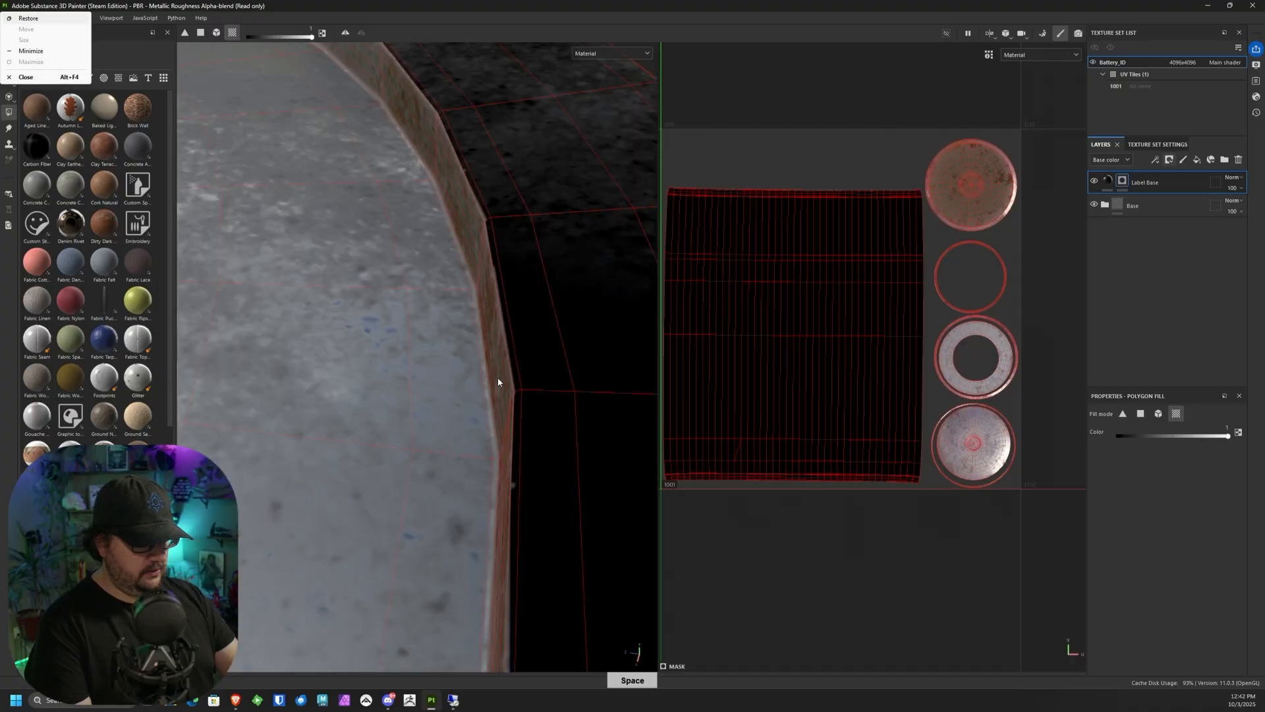
alt+middle_drag(497, 377, 555, 323)
alt+right_drag(555, 323, 545, 251)
alt+drag(545, 251, 564, 219)
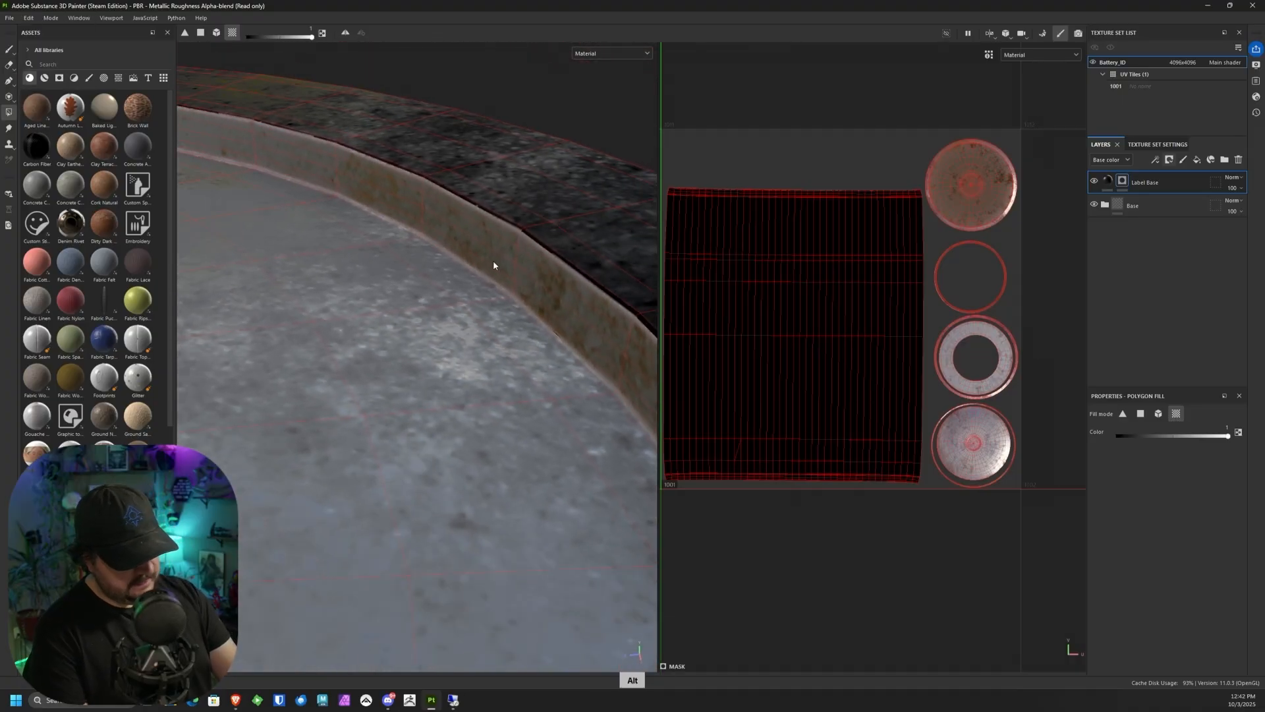
click(997, 253)
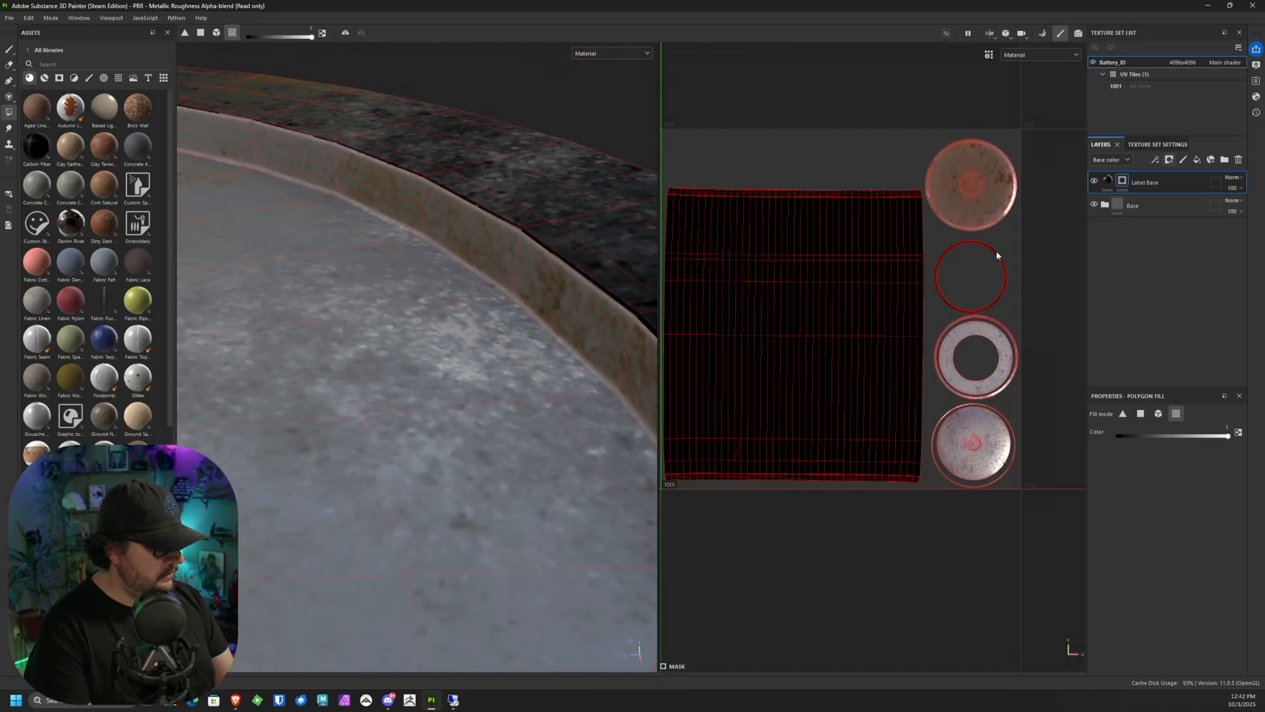
click(1010, 332)
Step: Inspect the mask coverage around the battery's rims, side and both ends
alt+right_drag(489, 506, 487, 85)
alt+middle_drag(428, 403, 534, 306)
alt+right_drag(534, 305, 486, 135)
alt+right_drag(477, 343, 439, 217)
alt+drag(440, 217, 467, 486)
alt+right_drag(467, 485, 469, 285)
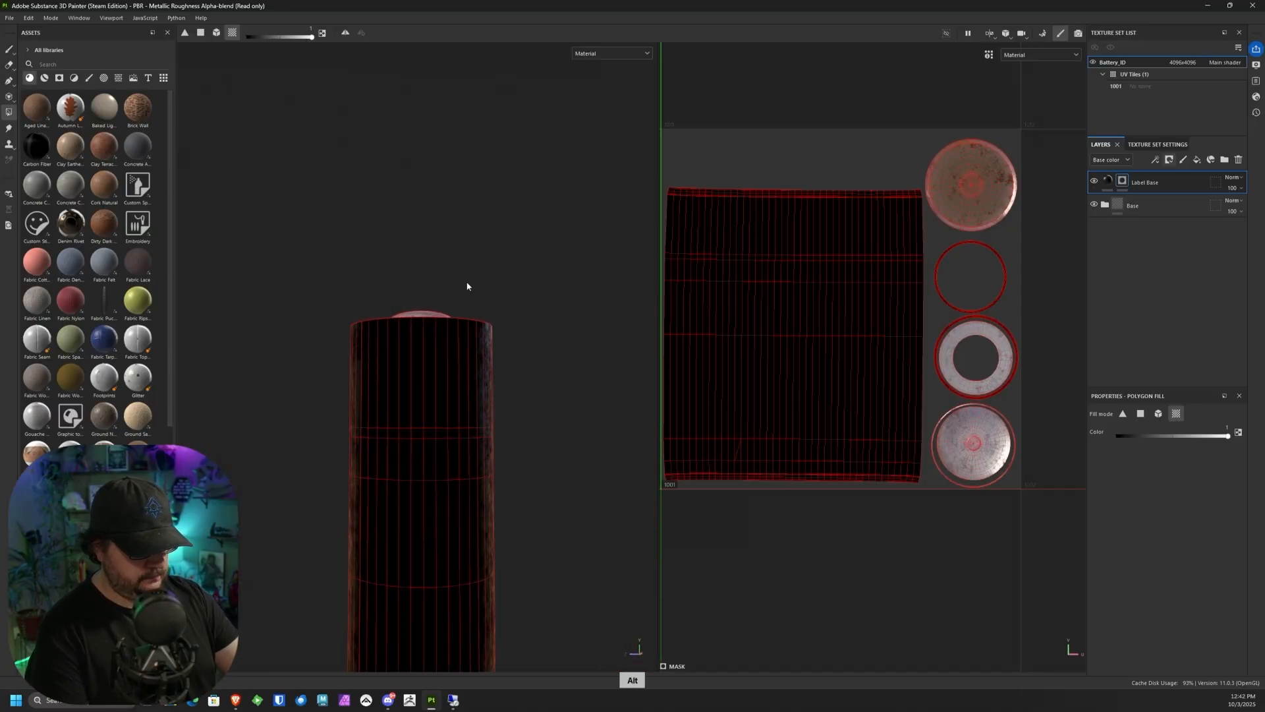
alt+middle_drag(462, 465, 500, 161)
alt+drag(479, 316, 498, 296)
alt+right_drag(500, 240, 480, 299)
alt+middle_drag(514, 193, 472, 372)
alt+drag(473, 373, 486, 422)
alt+right_drag(489, 396, 525, 167)
alt+middle_drag(519, 357, 496, 382)
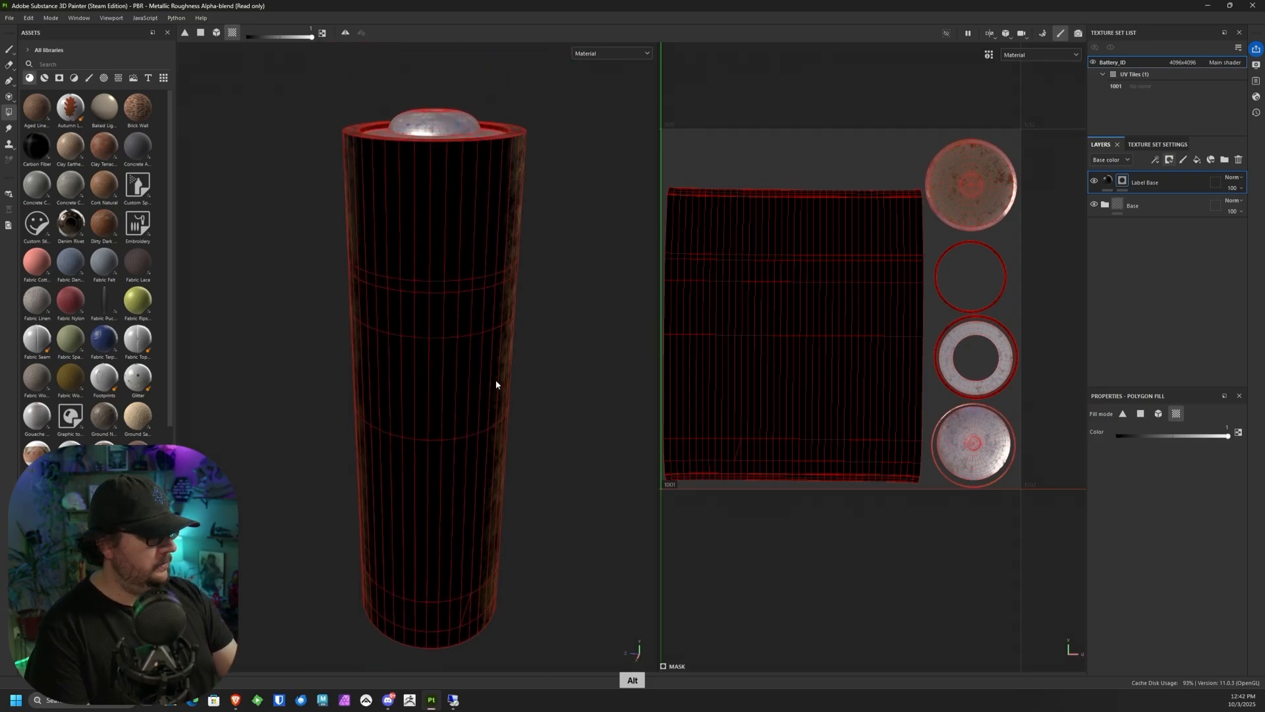
Step: Return to the Paint tool and show only the 3D view of the battery
click(8, 50)
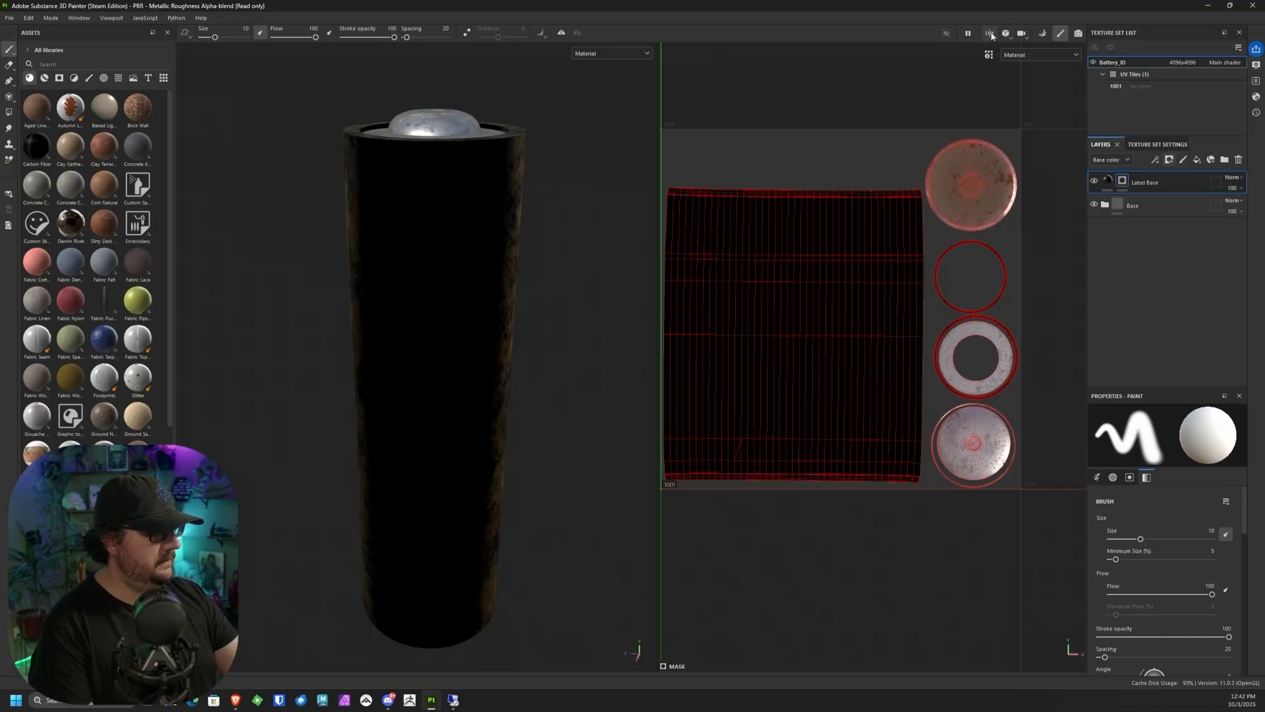
click(992, 35)
click(1015, 55)
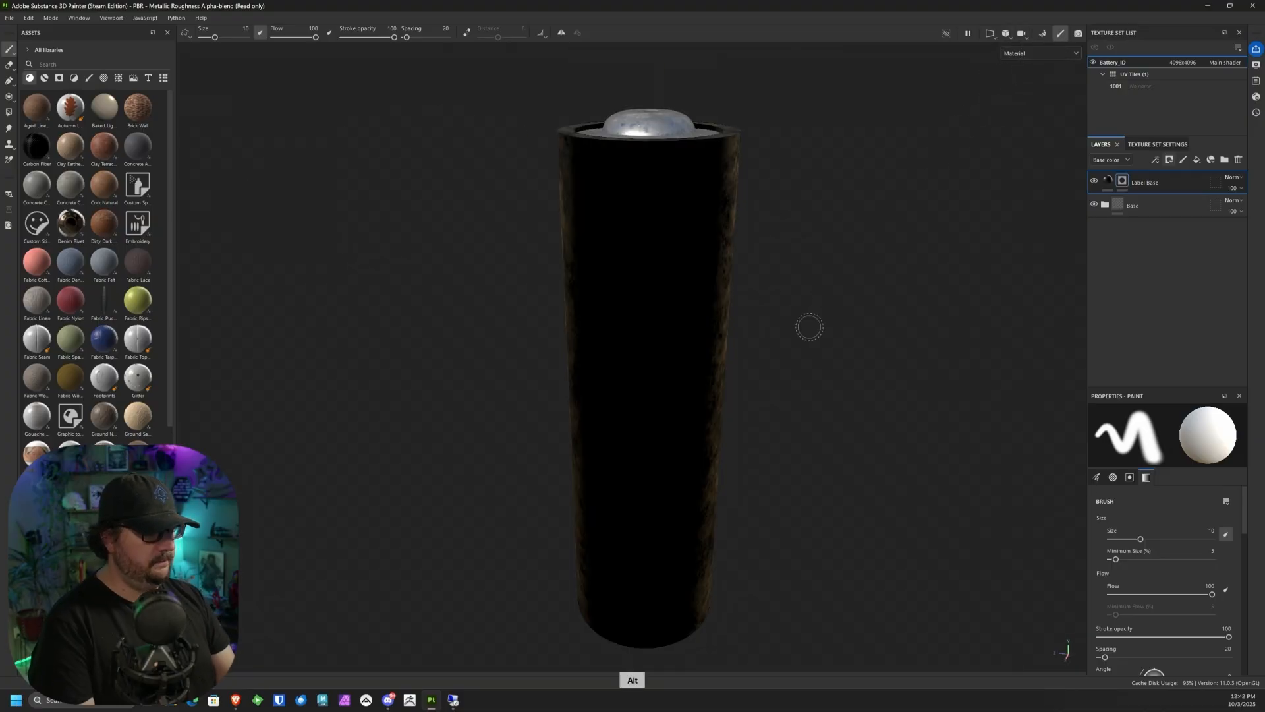
alt+drag(809, 327, 670, 514)
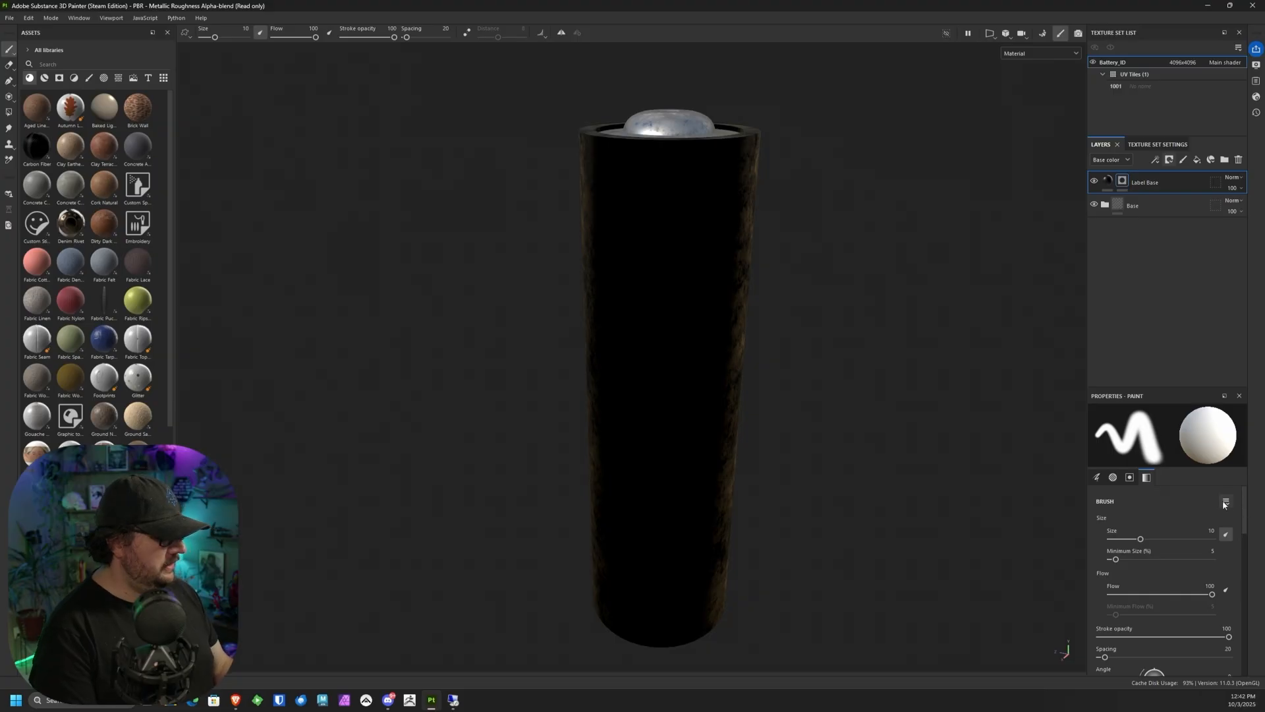
Step: Enable the roughness channel on the Label Base fill
click(1108, 181)
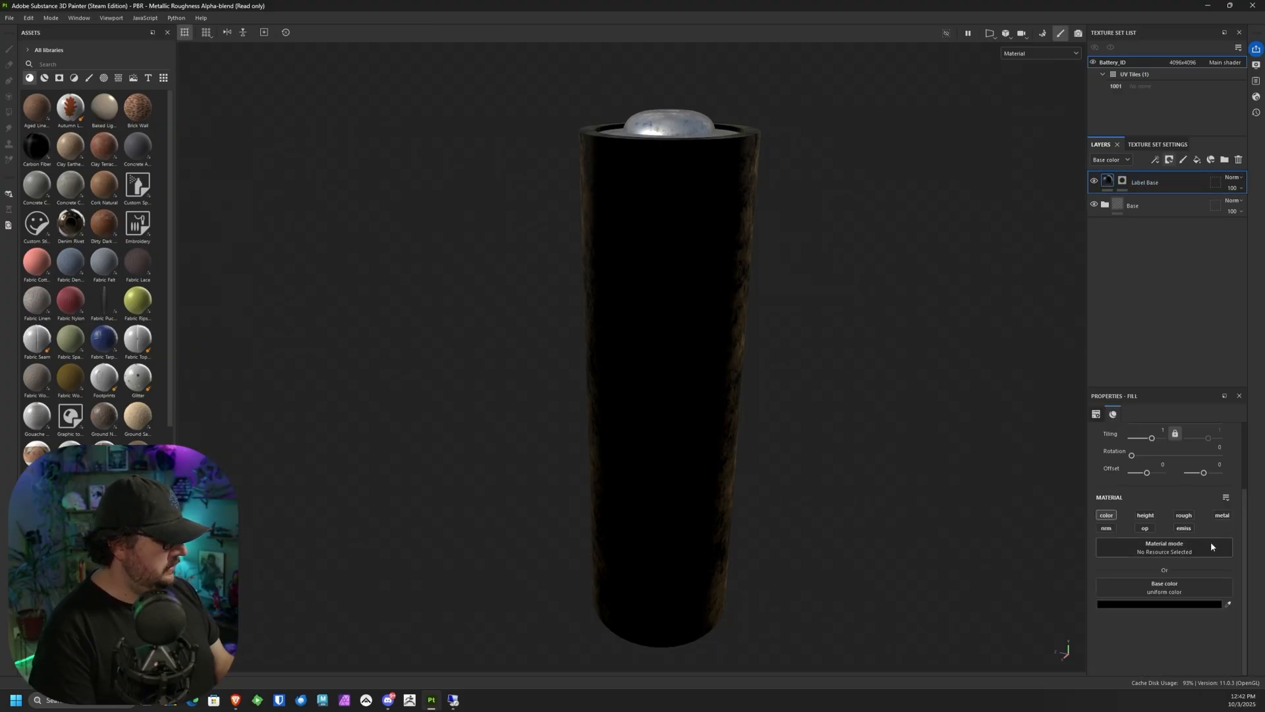
click(1185, 516)
alt+drag(830, 486, 767, 506)
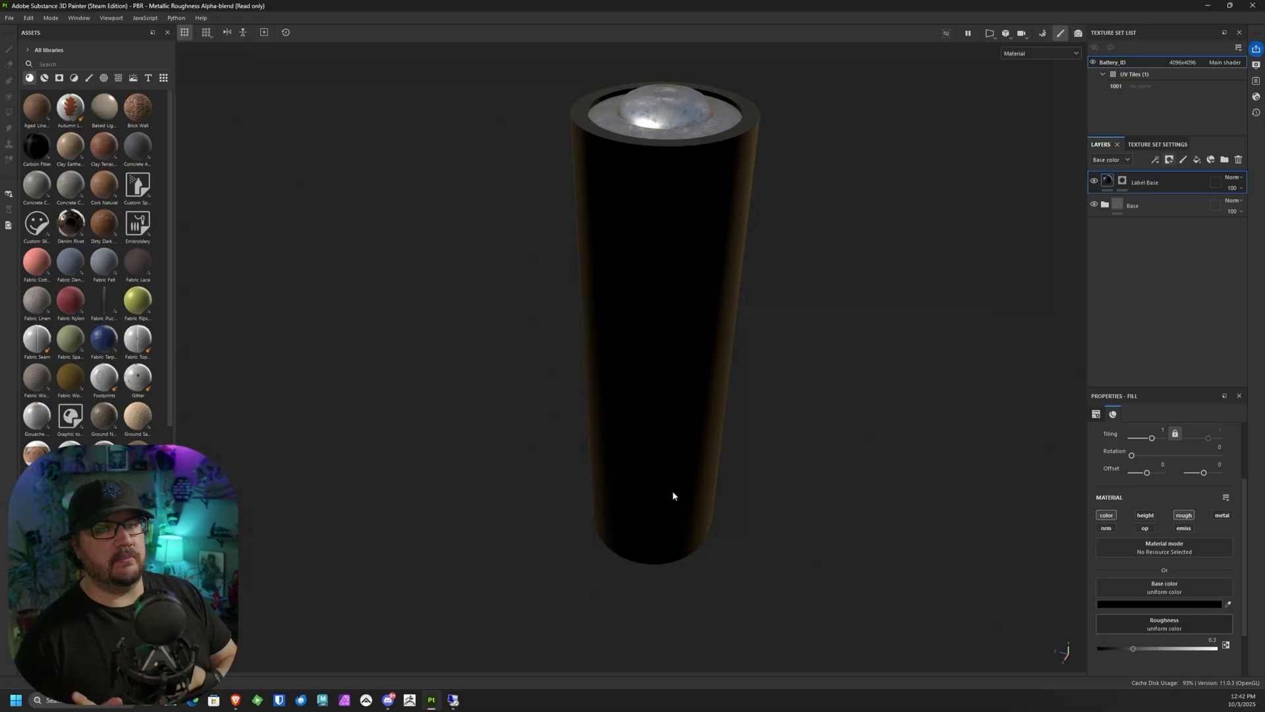
Step: Check the layers' blending modes in the Height channel, and return the layer stack to Base color
click(1111, 159)
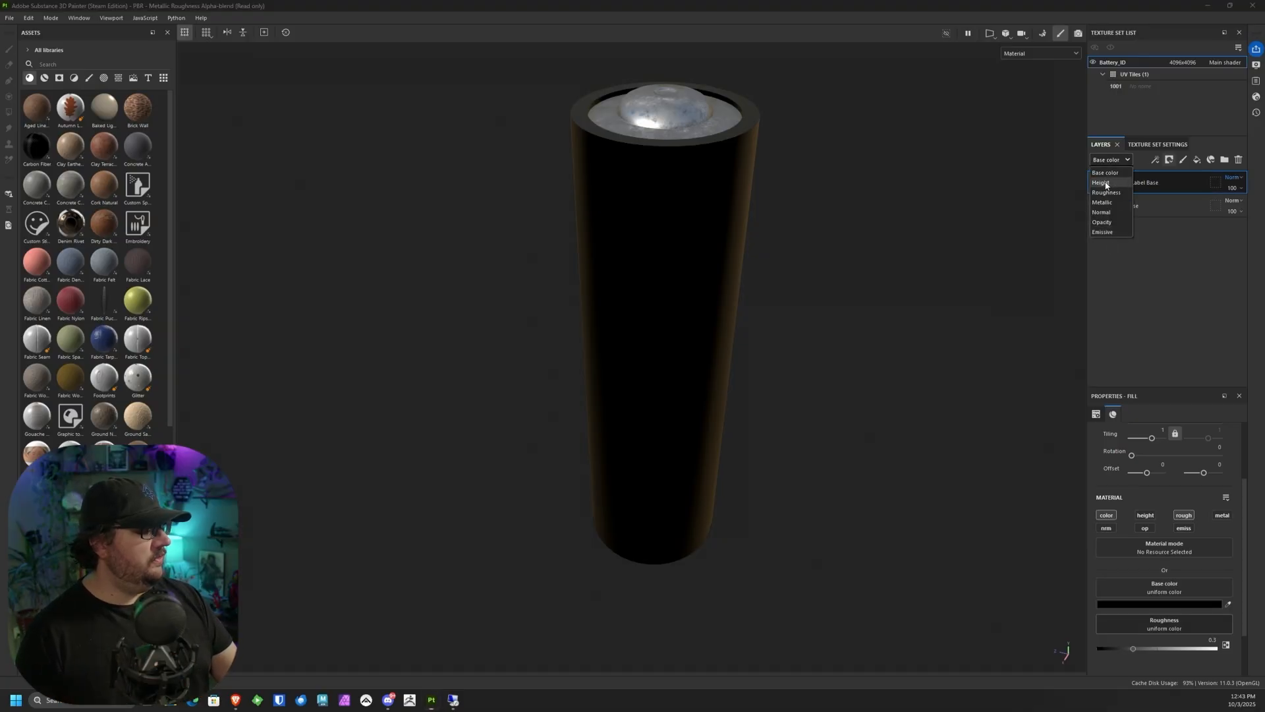
click(1111, 182)
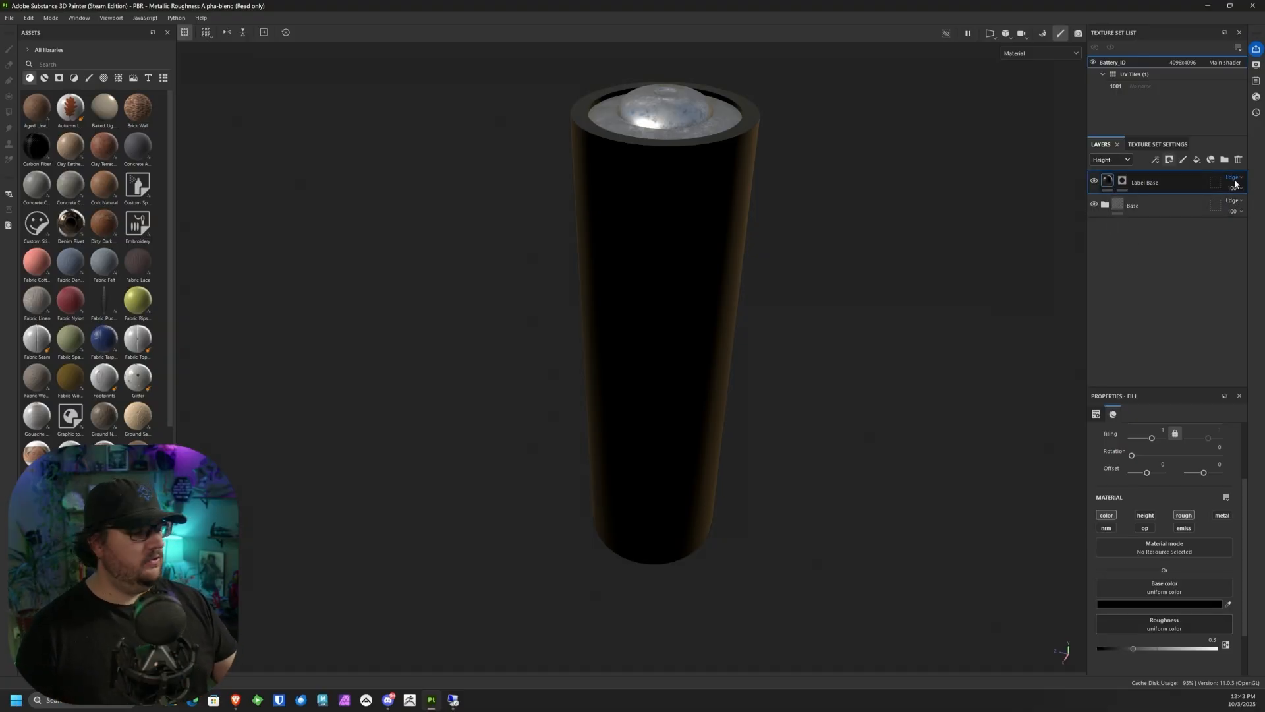
click(1111, 159)
click(1118, 176)
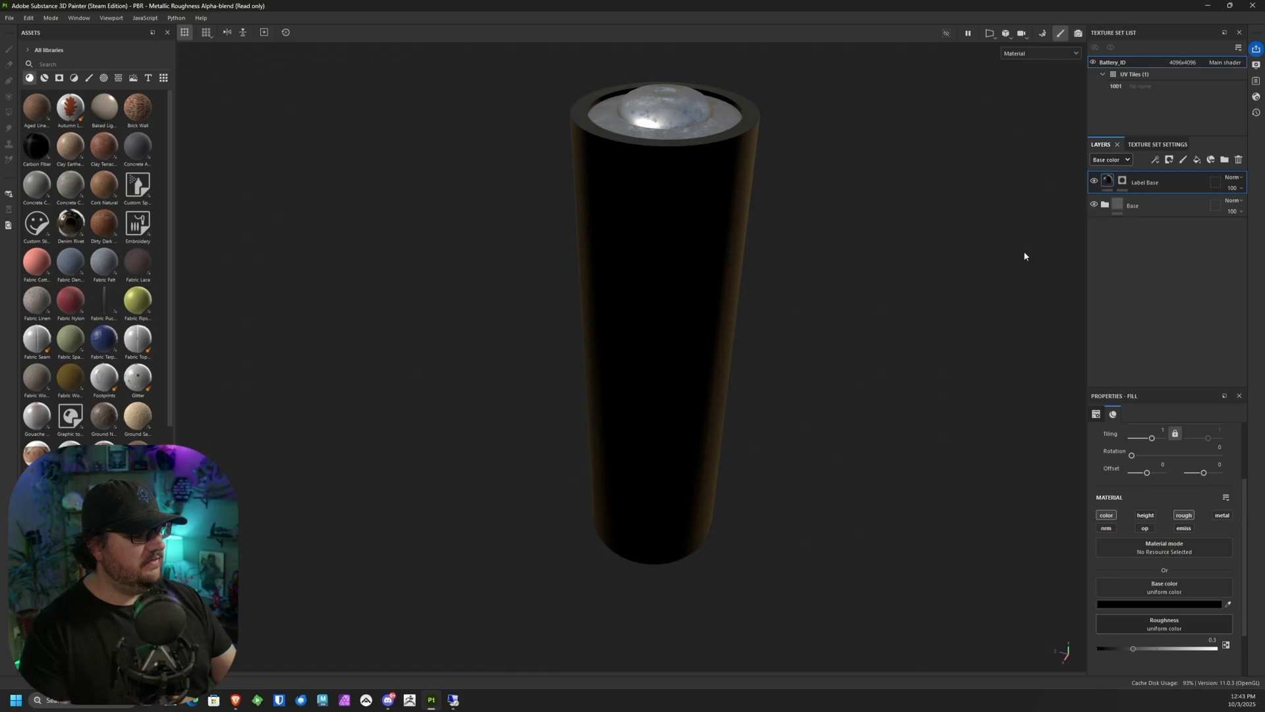
alt+drag(768, 243, 648, 274)
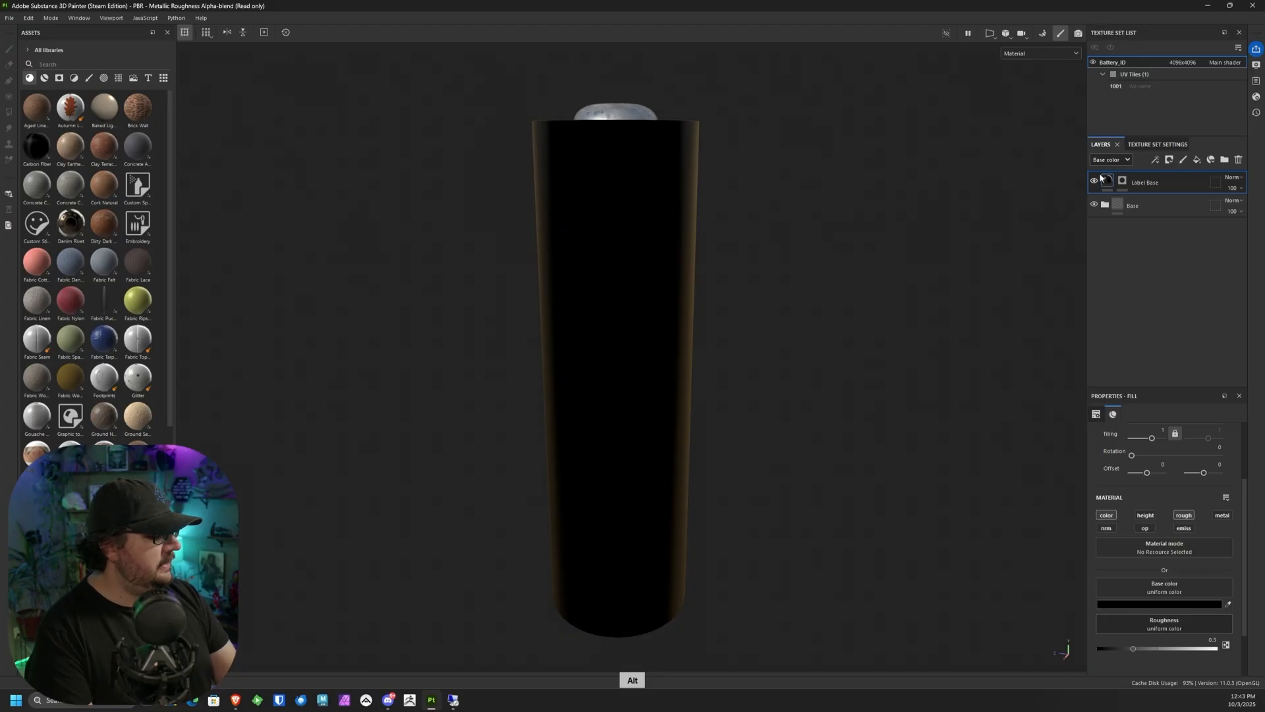
Step: Lighten the Label Base layer's base color to a very dark gray and check it around the battery
click(1185, 603)
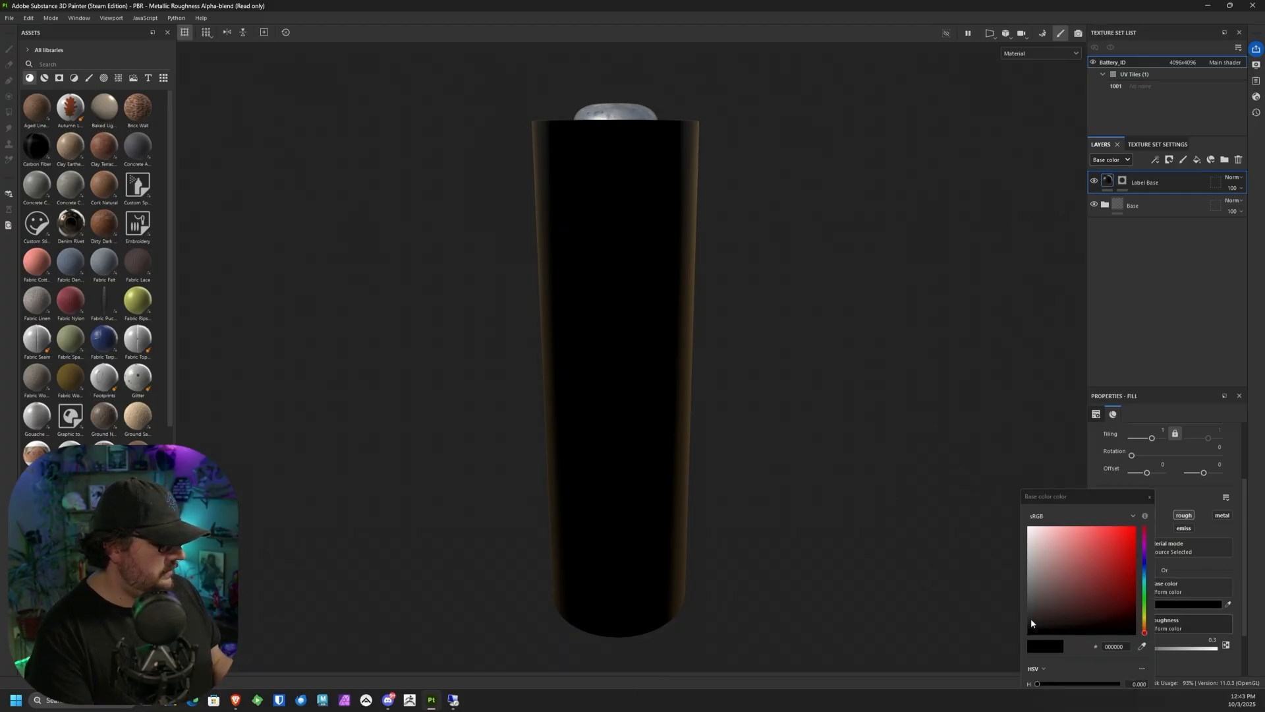
drag(1032, 624, 1027, 615)
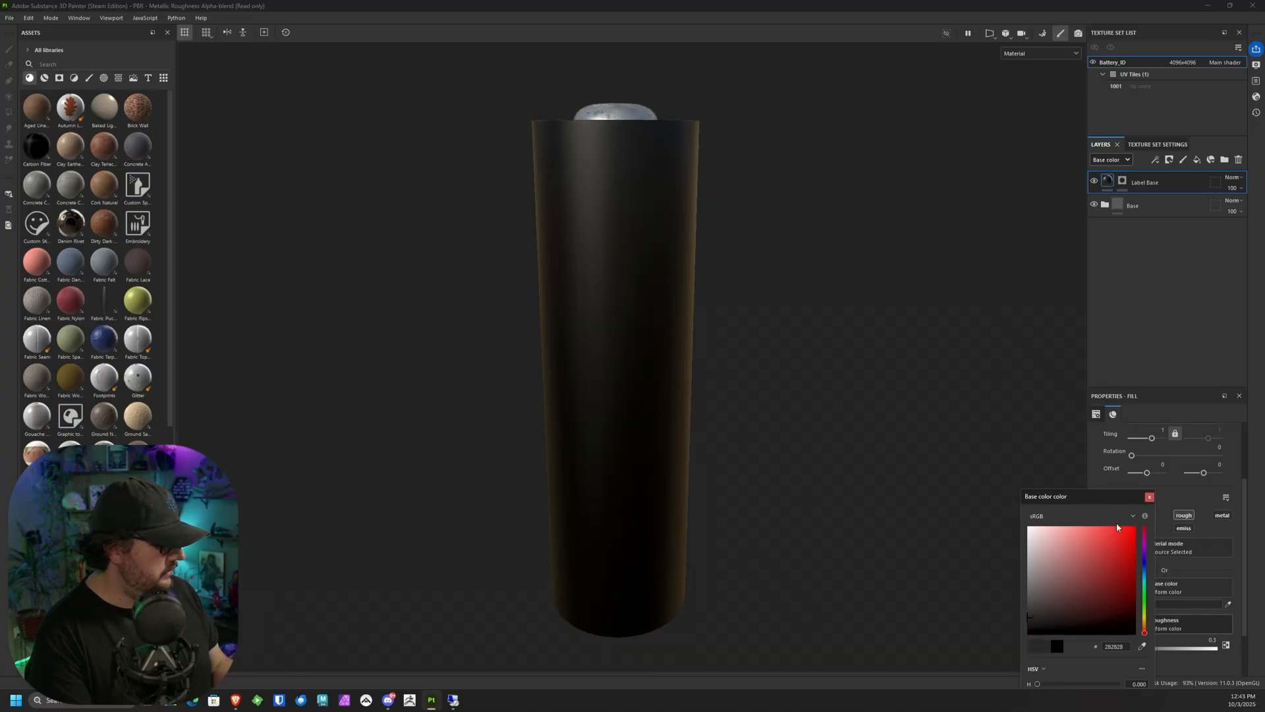
click(1149, 497)
alt+drag(913, 494, 796, 299)
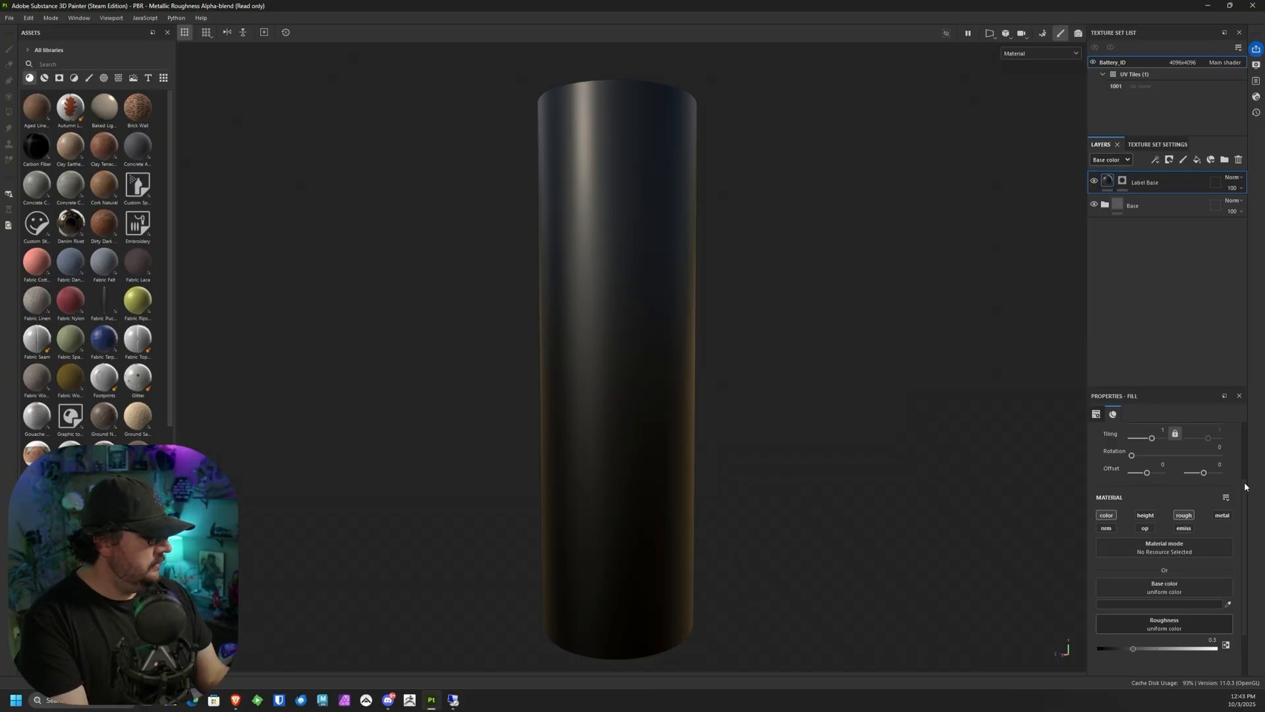
Step: Set the Label Base layer's roughness to about 0.17 and check its reflections
drag(1137, 649, 1120, 651)
alt+drag(714, 514, 694, 390)
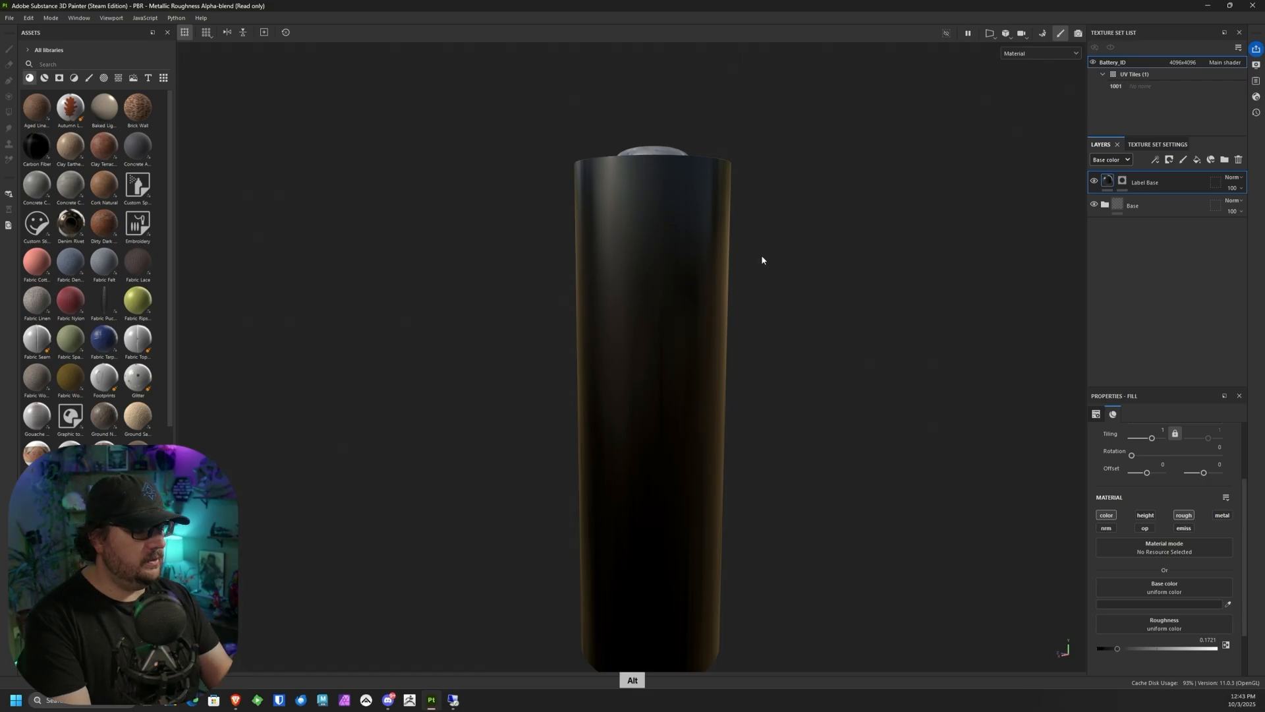
alt+drag(760, 260, 835, 429)
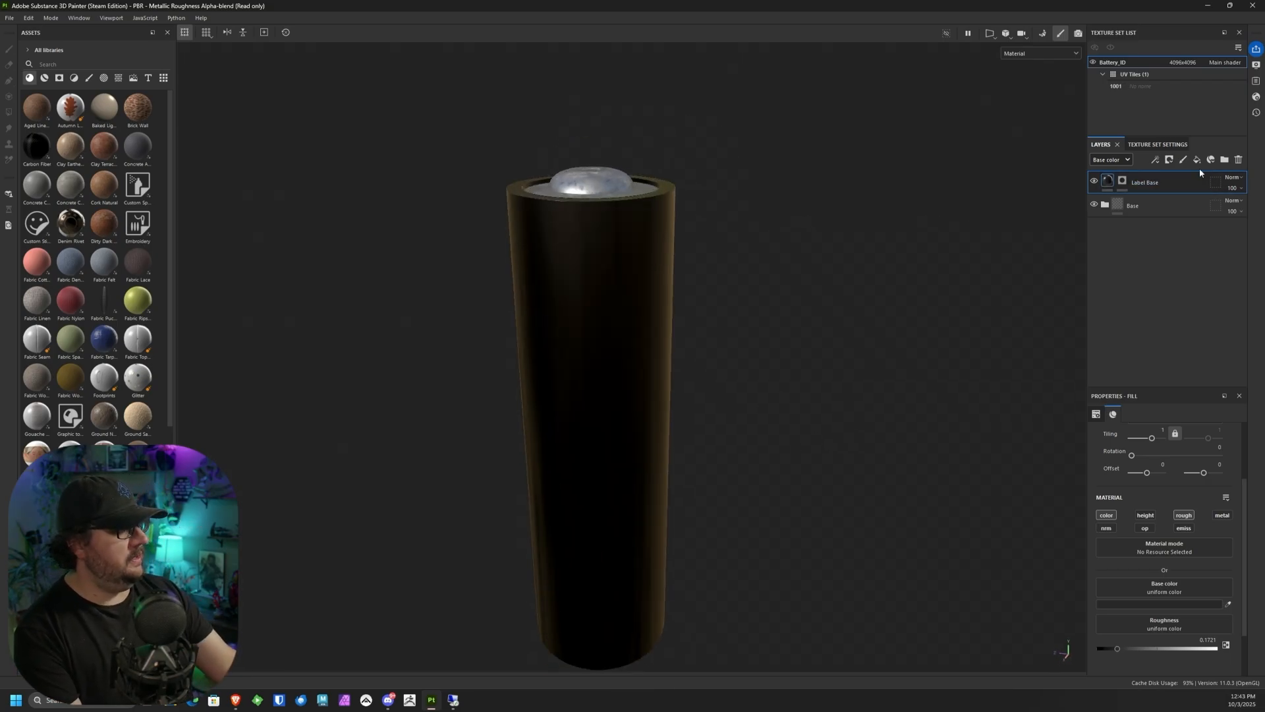
Step: Add a fill layer named "Copper Label" above Label Base and give it a black mask
click(1198, 160)
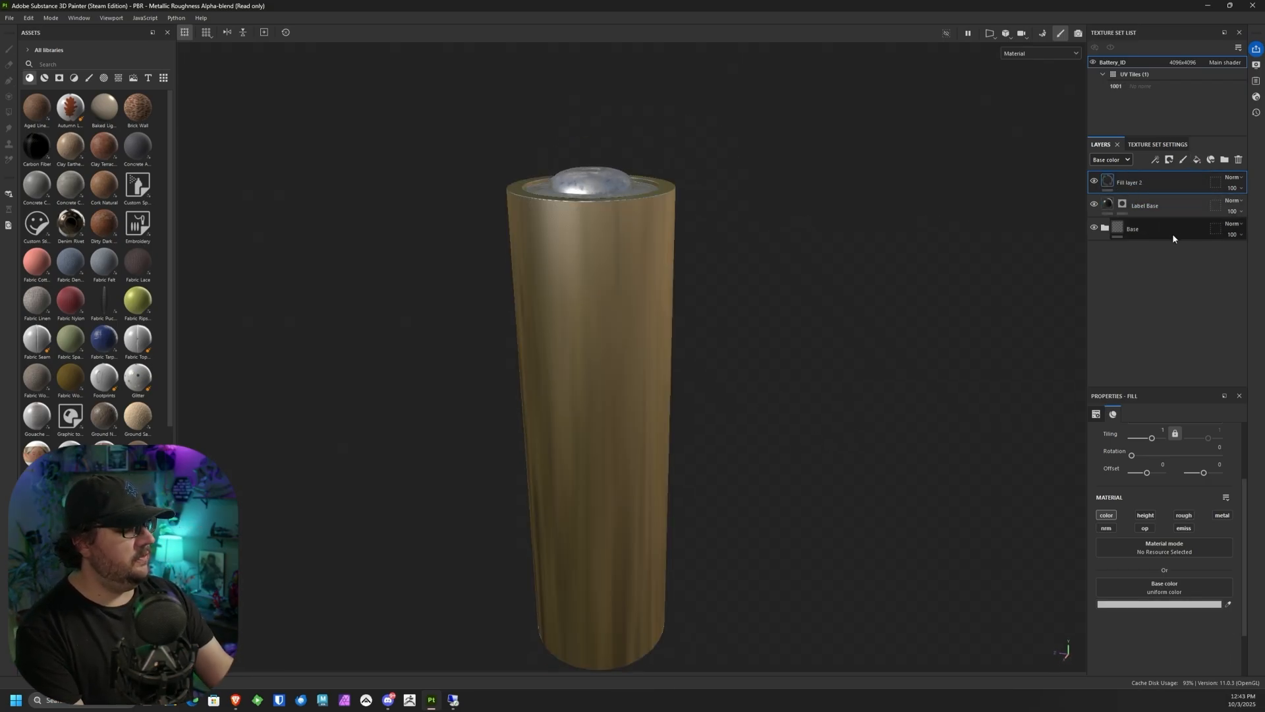
double_click(1128, 183)
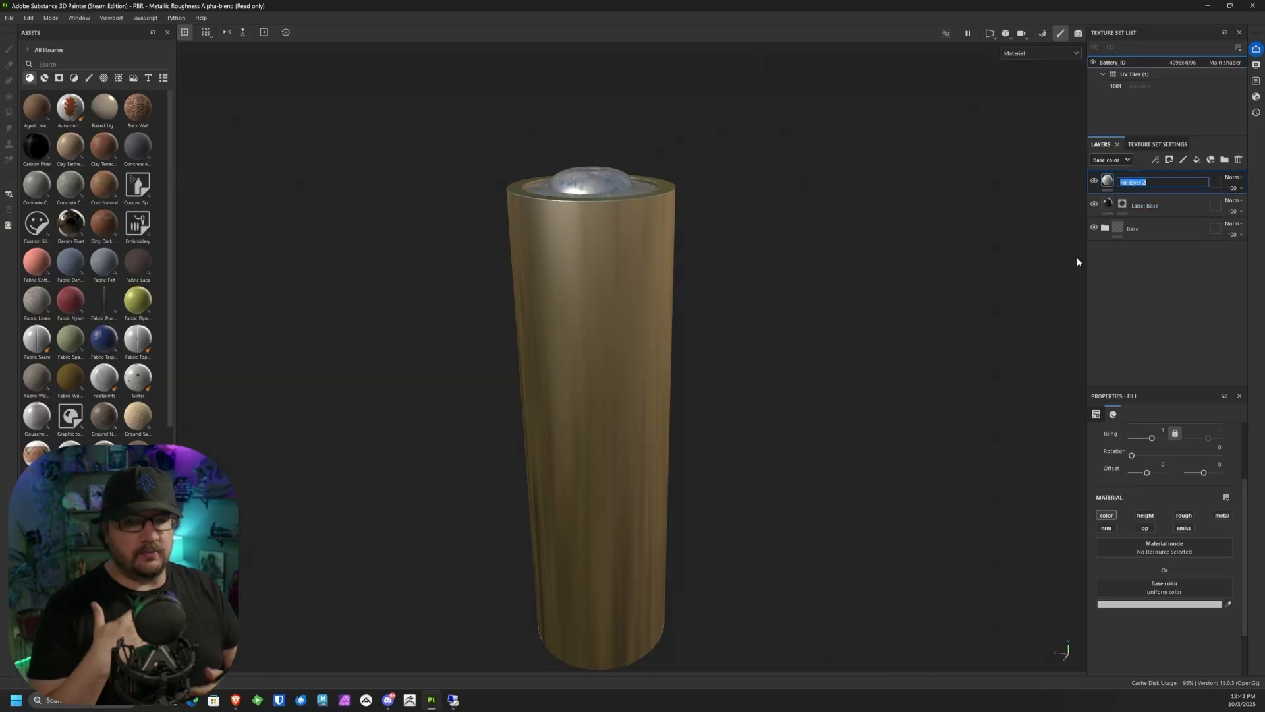
text(Copper Label)
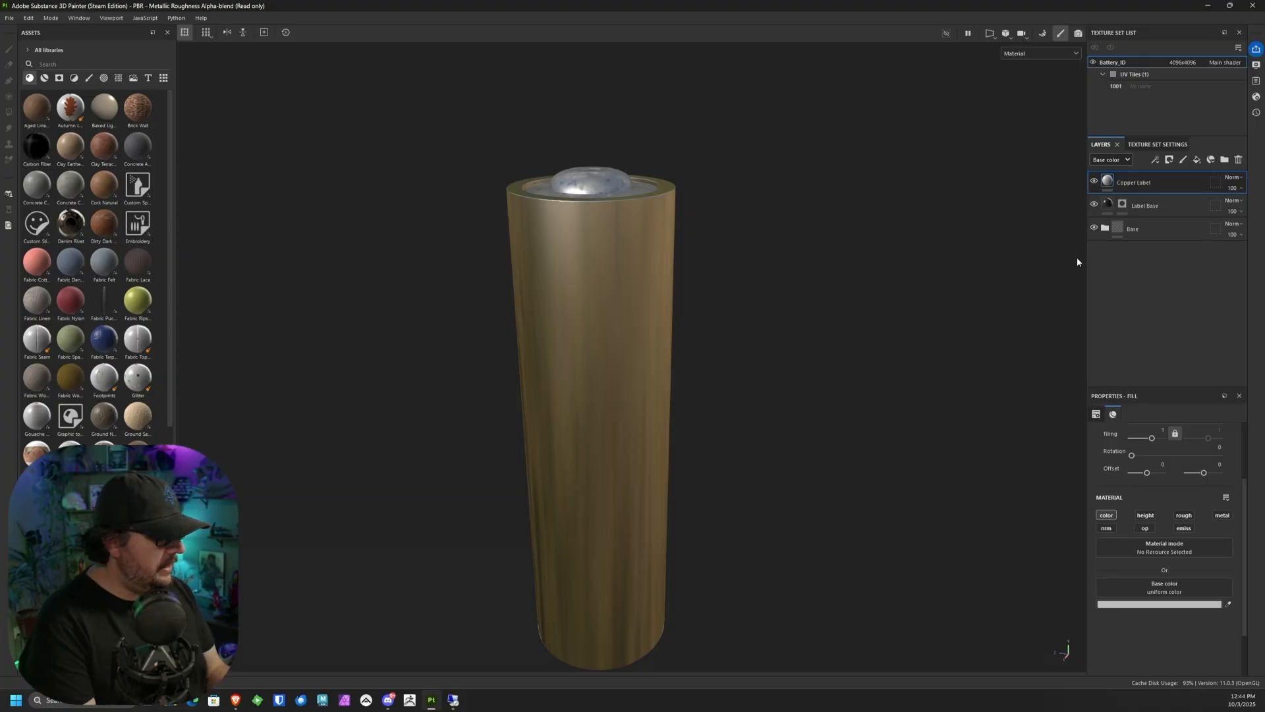
click(1170, 160)
click(1186, 185)
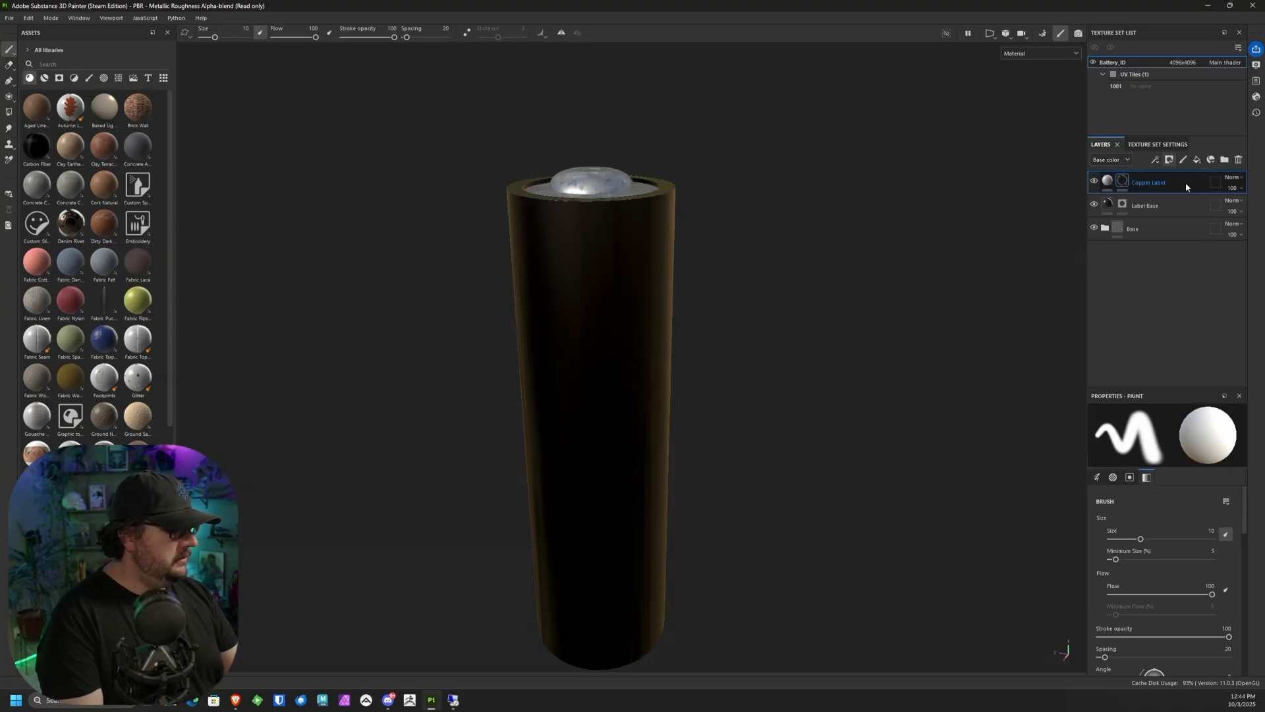
Step: Set the Copper Label layer's base color to a dark, saturated copper orange
click(1108, 181)
click(1158, 606)
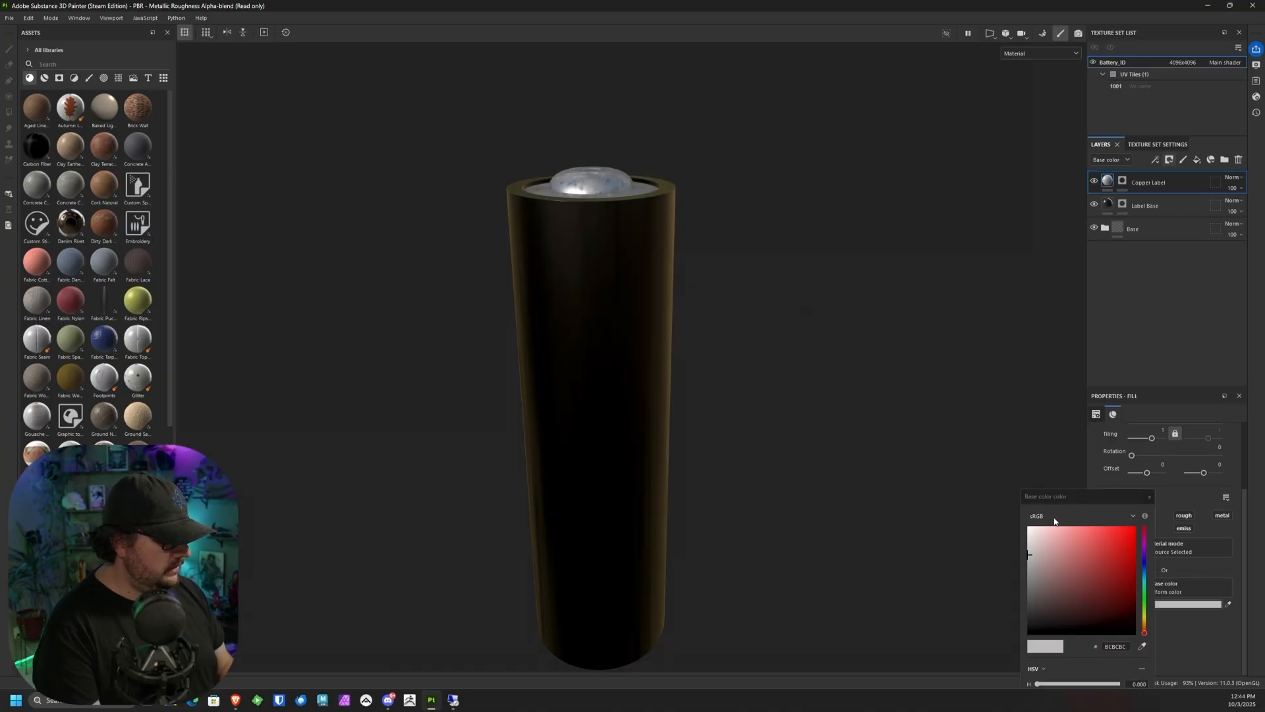
drag(1094, 494, 853, 150)
drag(901, 295, 901, 290)
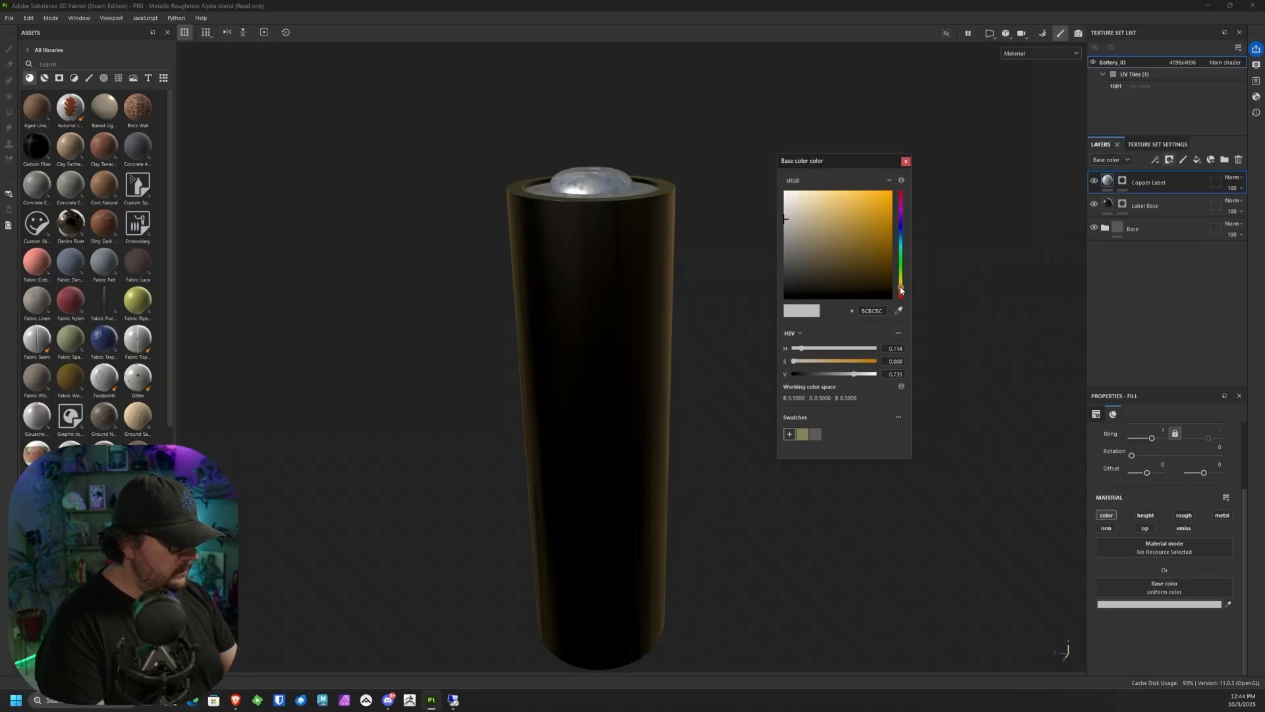
click(869, 254)
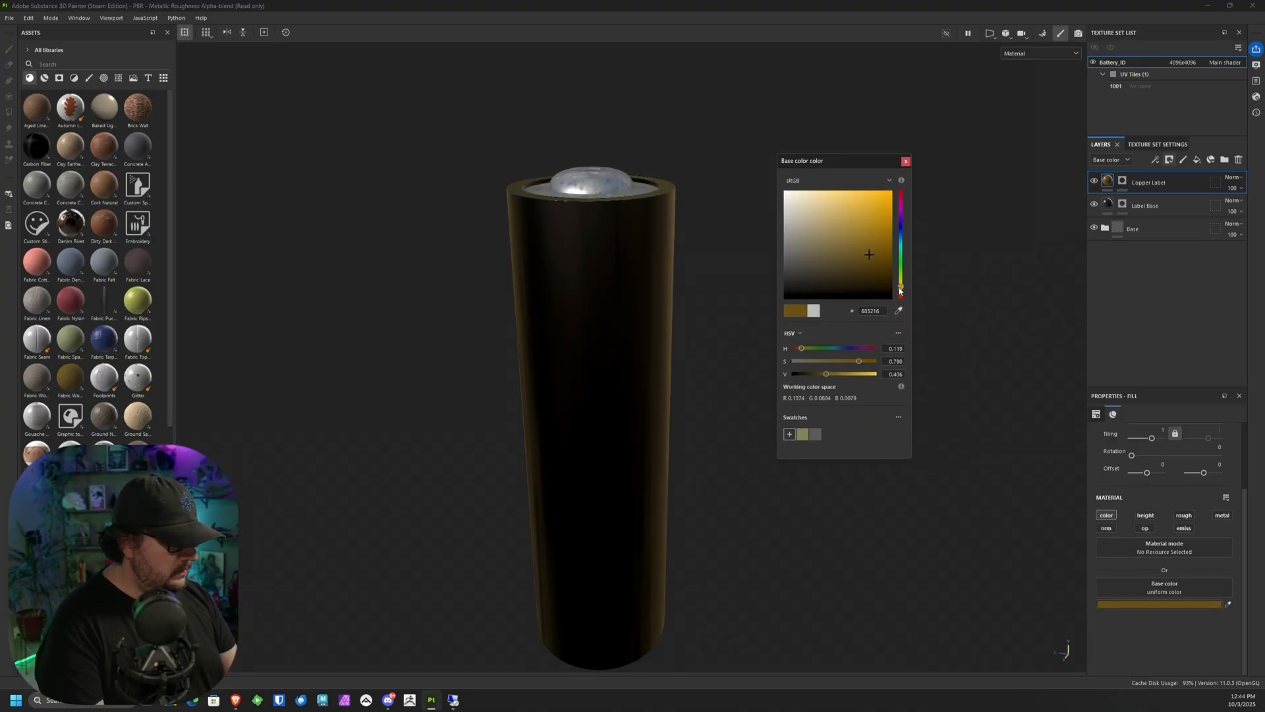
click(900, 291)
click(881, 242)
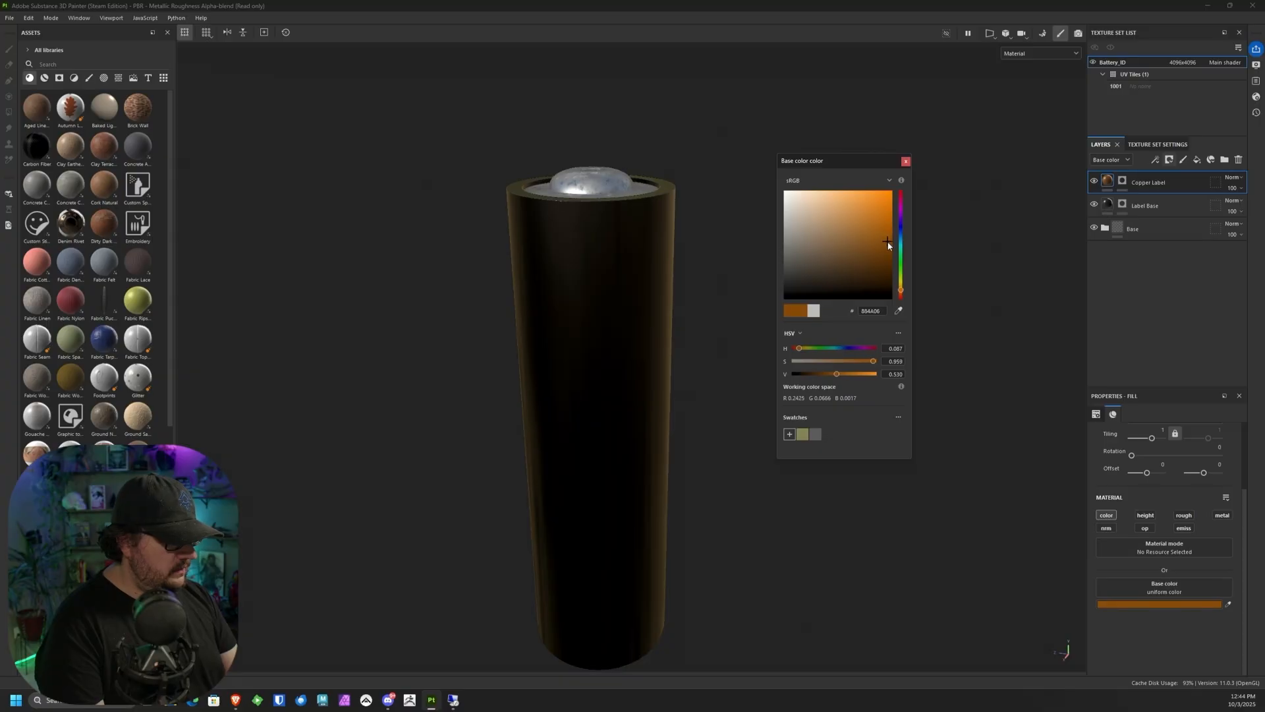
click(906, 161)
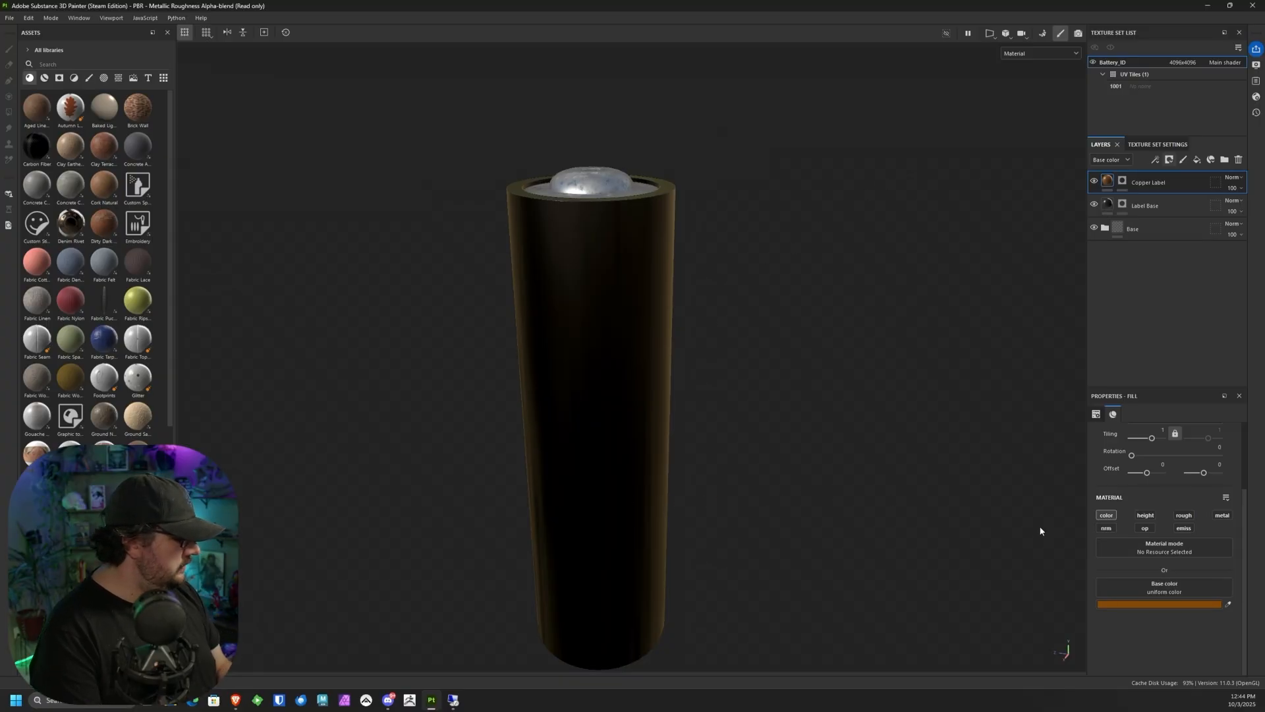
Step: Show the 3D and 2D views side by side, with the battery's UV islands framed in the 2D view
mouse_move(731, 314)
alt+mouse_down()
mouse_move(741, 303)
mouse_move(712, 308)
alt+mouse_up()
alt+middle_drag(711, 307, 755, 270)
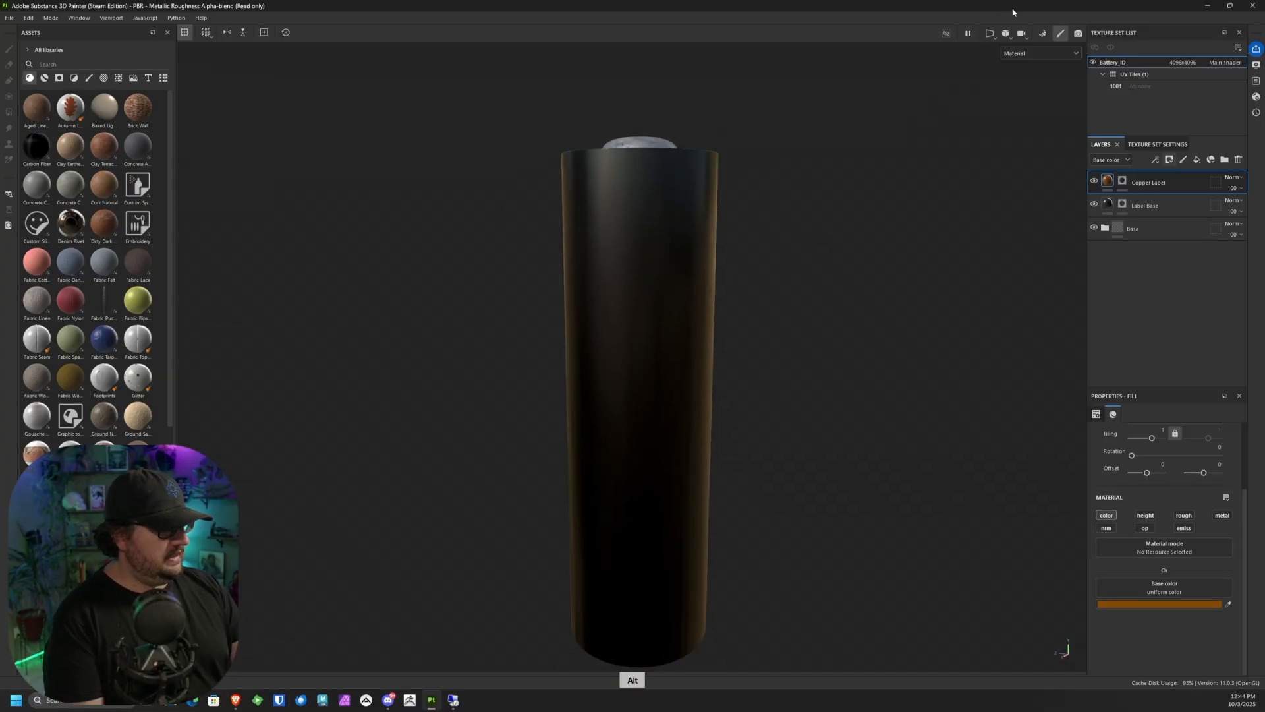
click(1005, 33)
click(1031, 42)
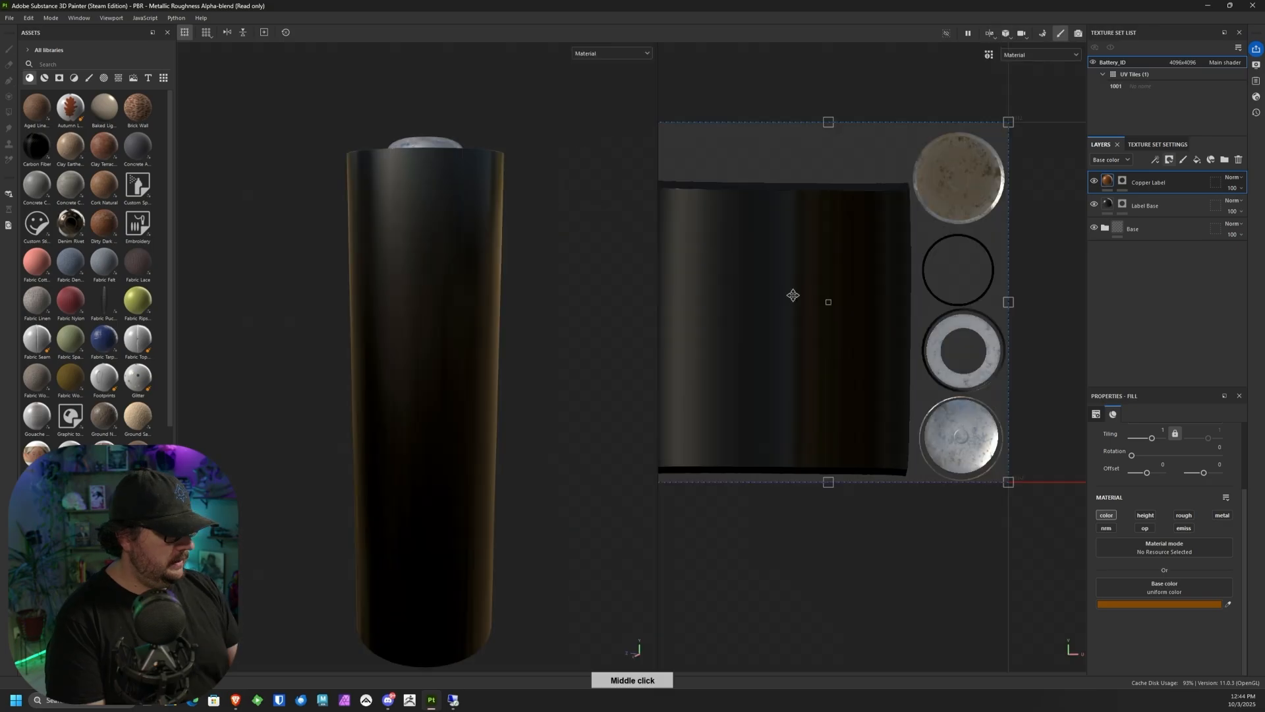
alt+middle_drag(793, 289, 828, 284)
alt+scroll(828, 284, up, 1)
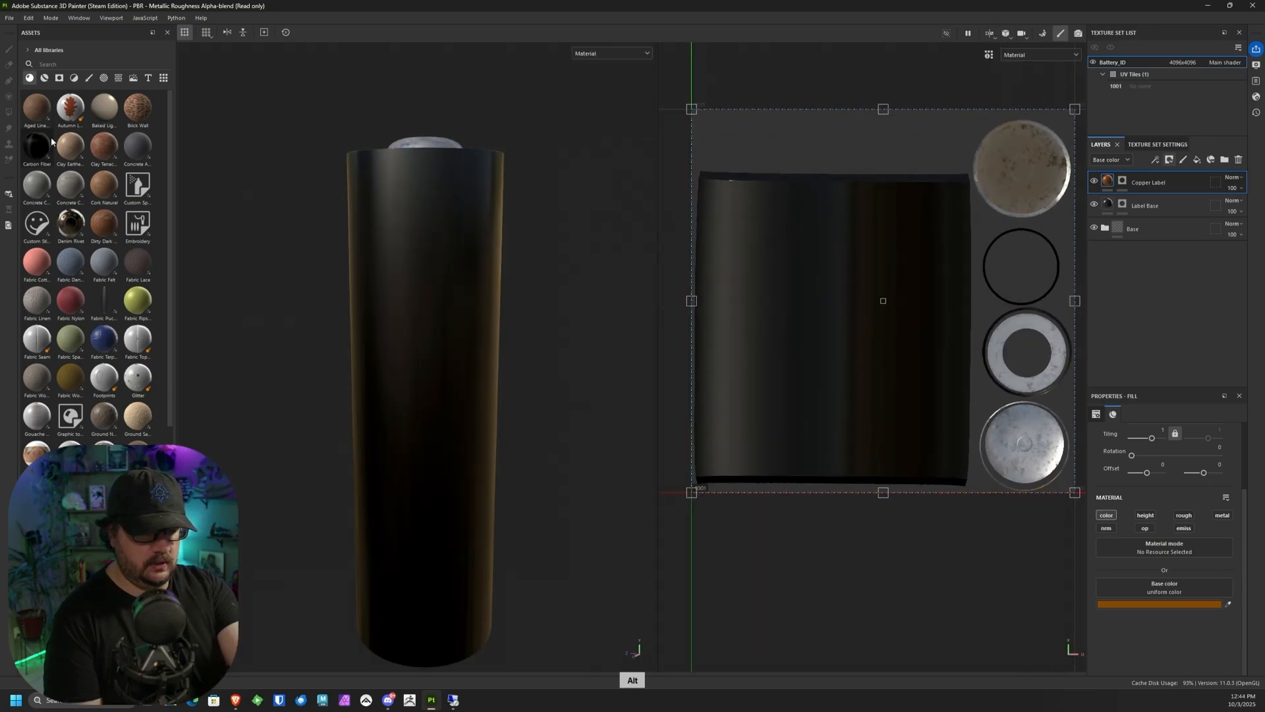
Step: Polygon-fill the upper band of the battery's side in white on the Copper Label mask, using quad fill mode in the UV view
click(1122, 181)
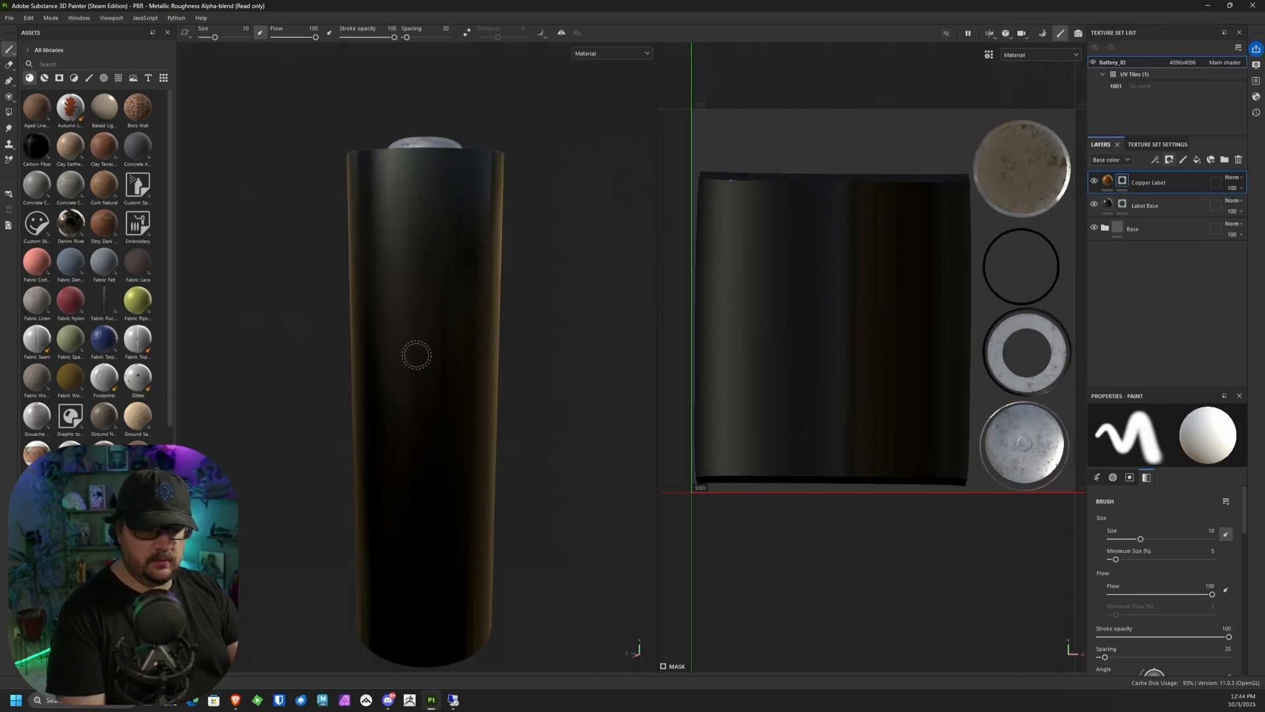
click(8, 112)
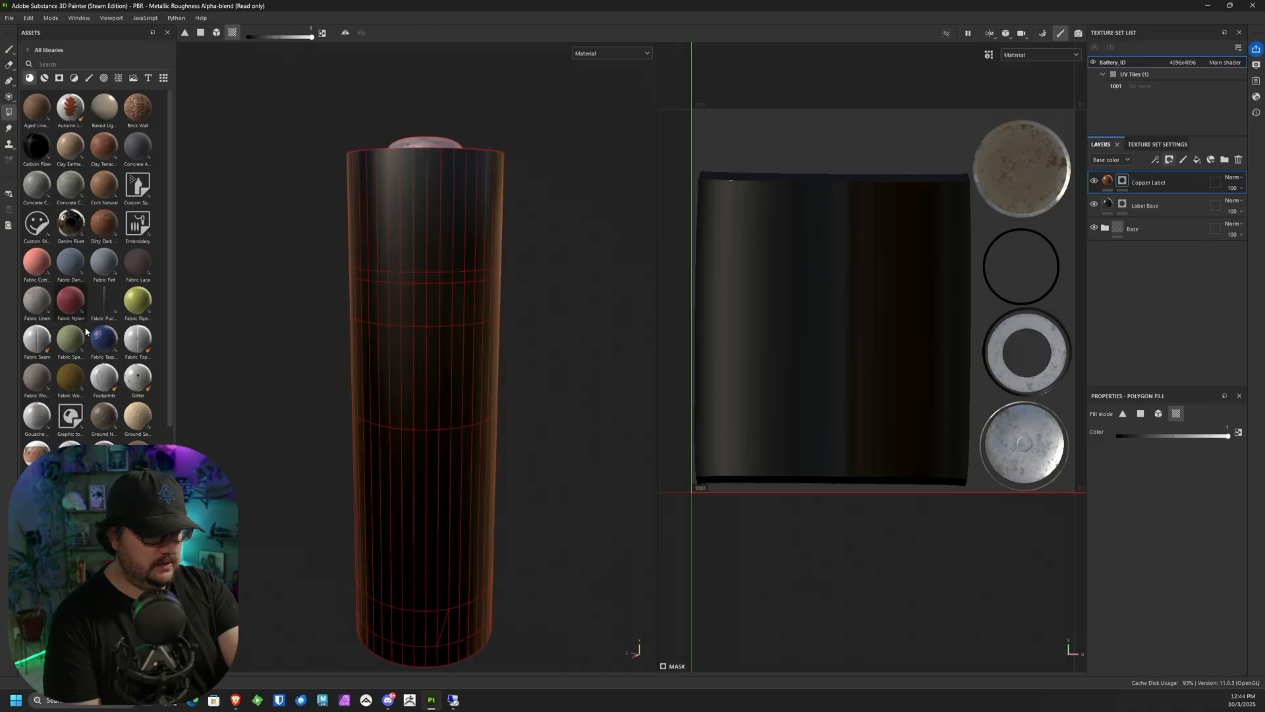
alt+scroll(808, 441, up, 1)
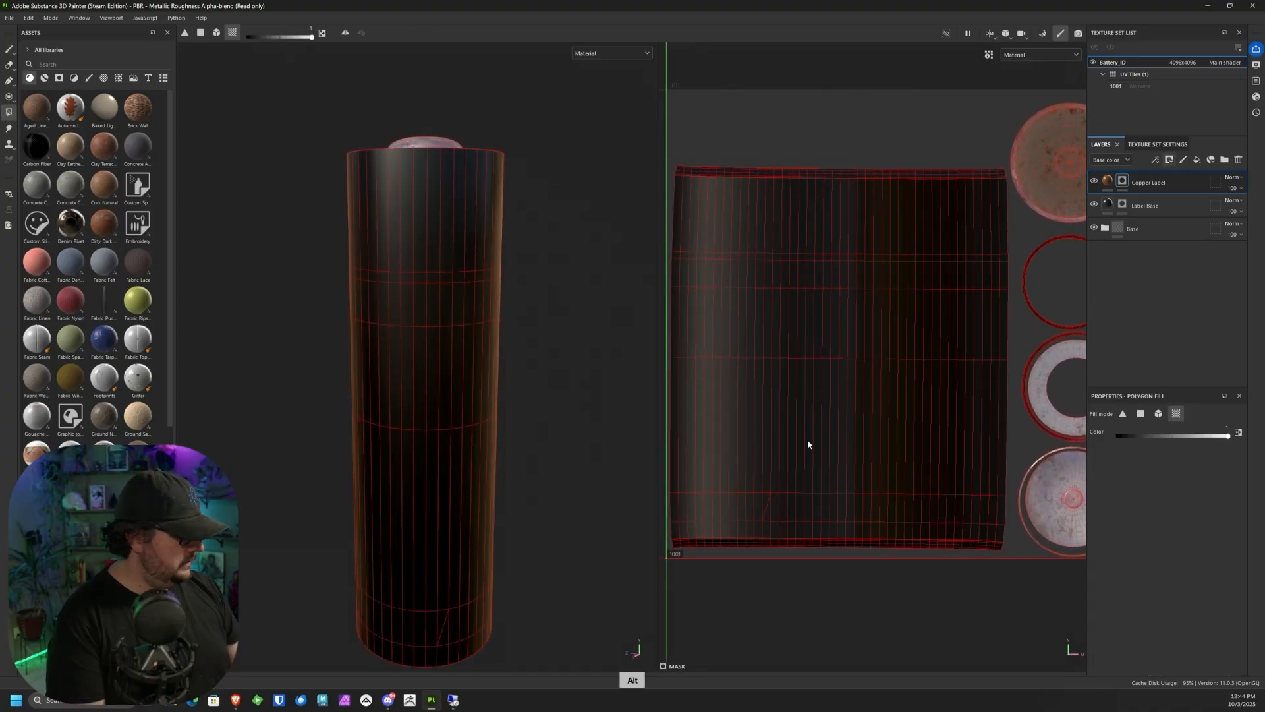
click(1141, 413)
middle_drag(711, 341, 735, 360)
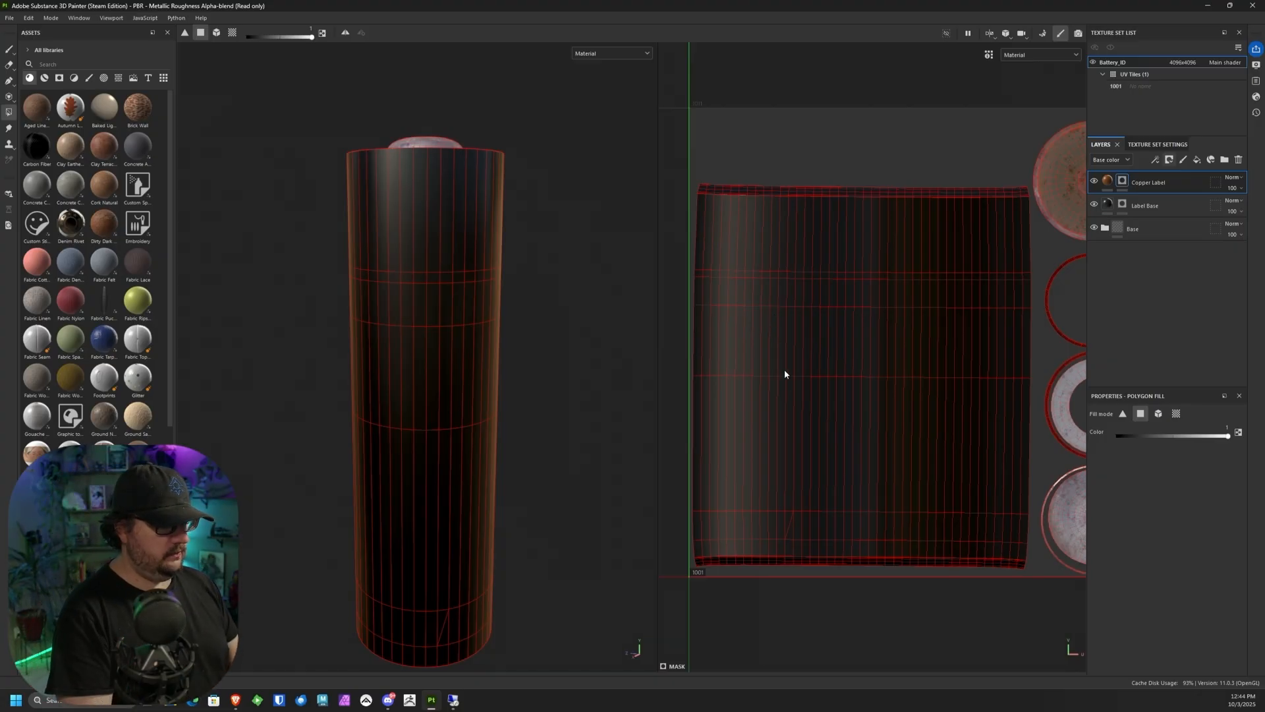
middle_drag(861, 206, 876, 268)
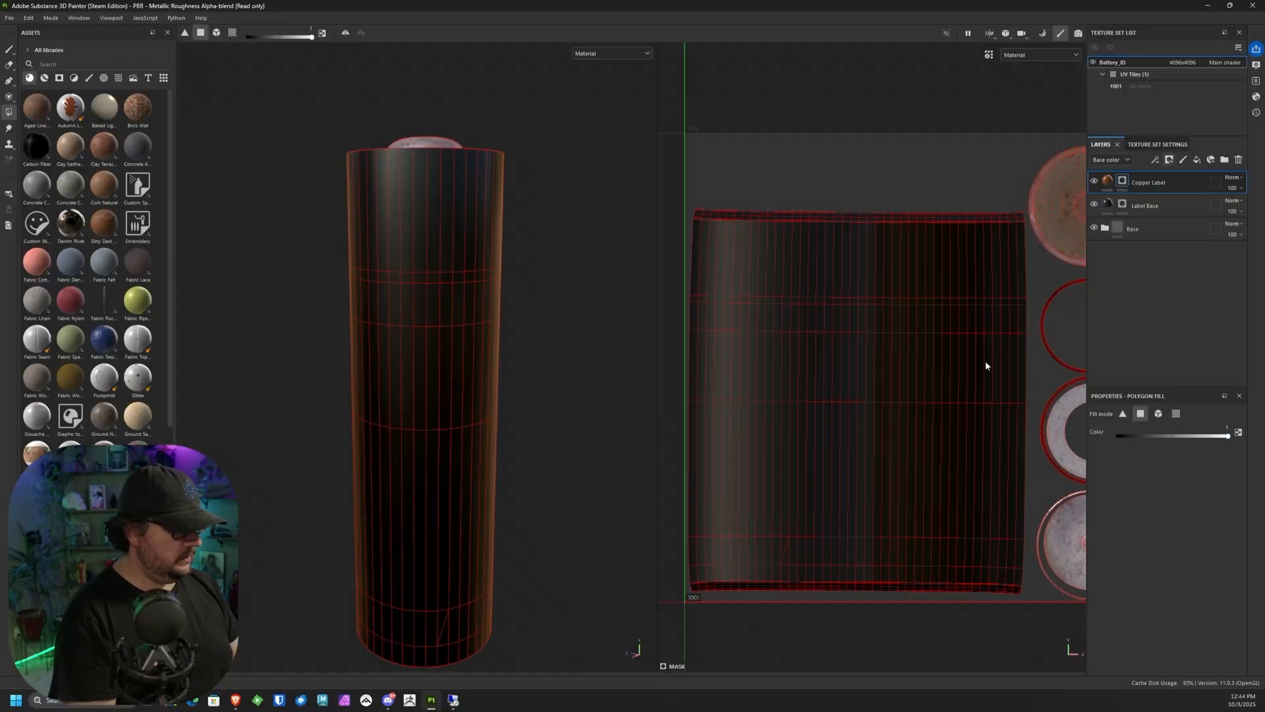
drag(691, 189, 1022, 253)
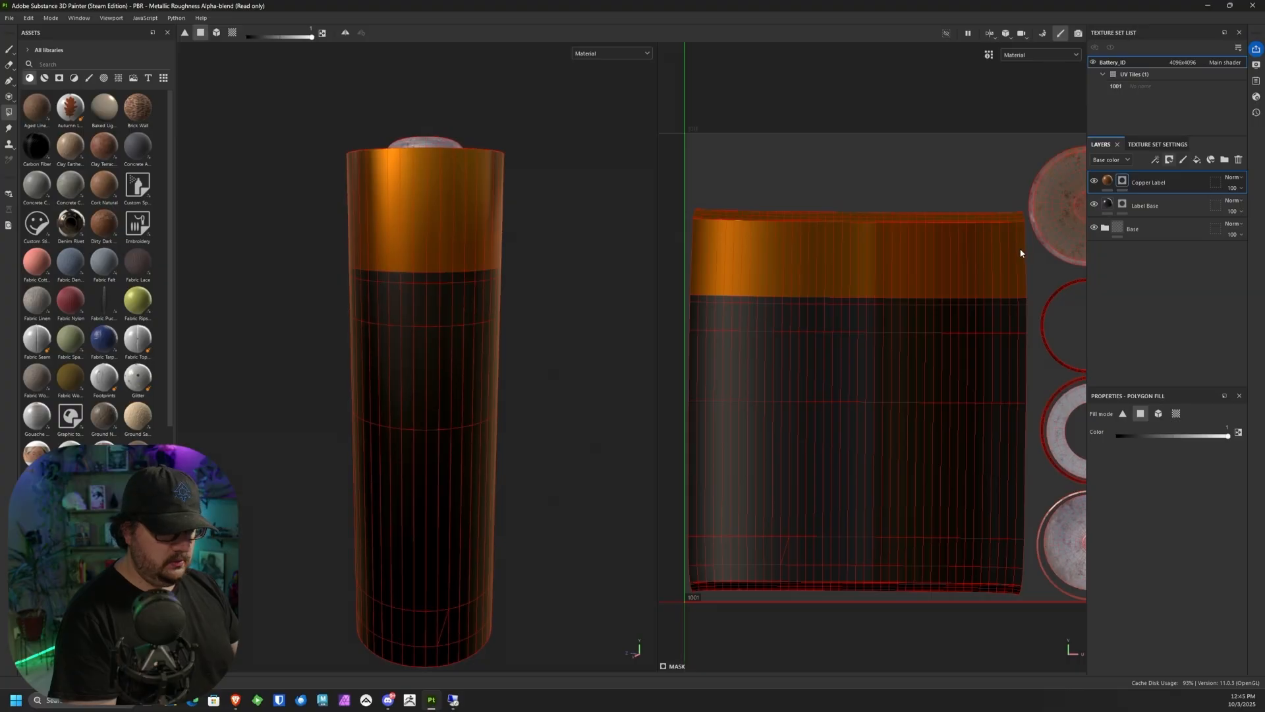
Step: Examine the copper fill's coverage around the battery's top edge and inner rim
alt+drag(487, 246, 476, 336)
alt+middle_drag(476, 336, 464, 381)
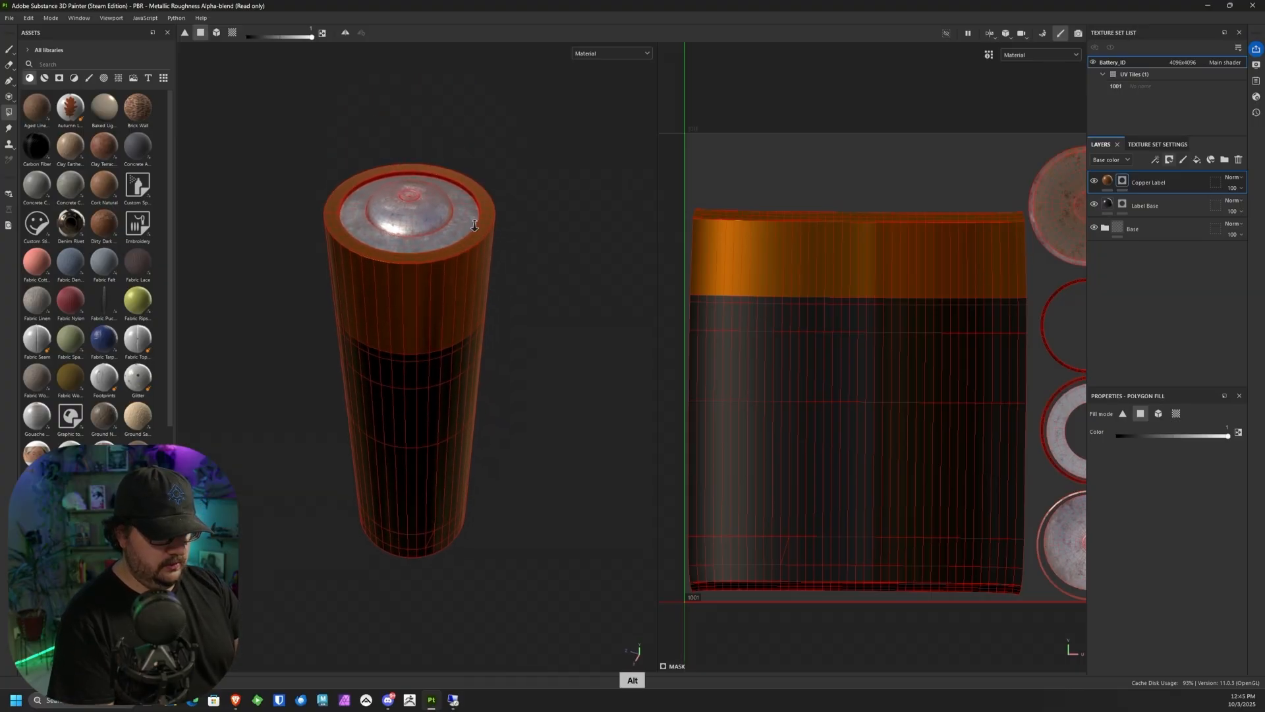
alt+right_drag(465, 381, 409, 463)
alt+drag(440, 290, 518, 246)
alt+middle_drag(518, 246, 471, 313)
alt+right_drag(479, 267, 484, 553)
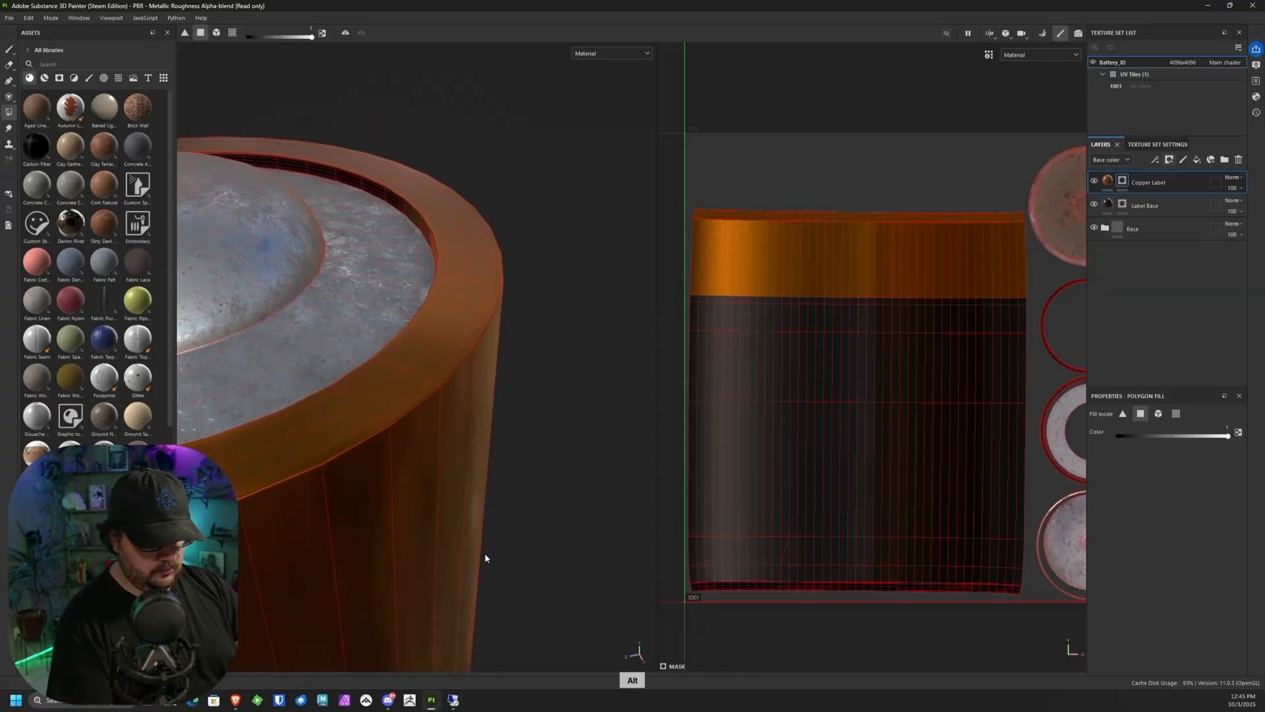
alt+drag(486, 527, 541, 456)
Step: Fill the inner rim's UV island on the Copper Label mask in UV chunk mode, and switch the fill color to black
alt+middle_drag(898, 308, 781, 243)
alt+right_drag(909, 330, 912, 429)
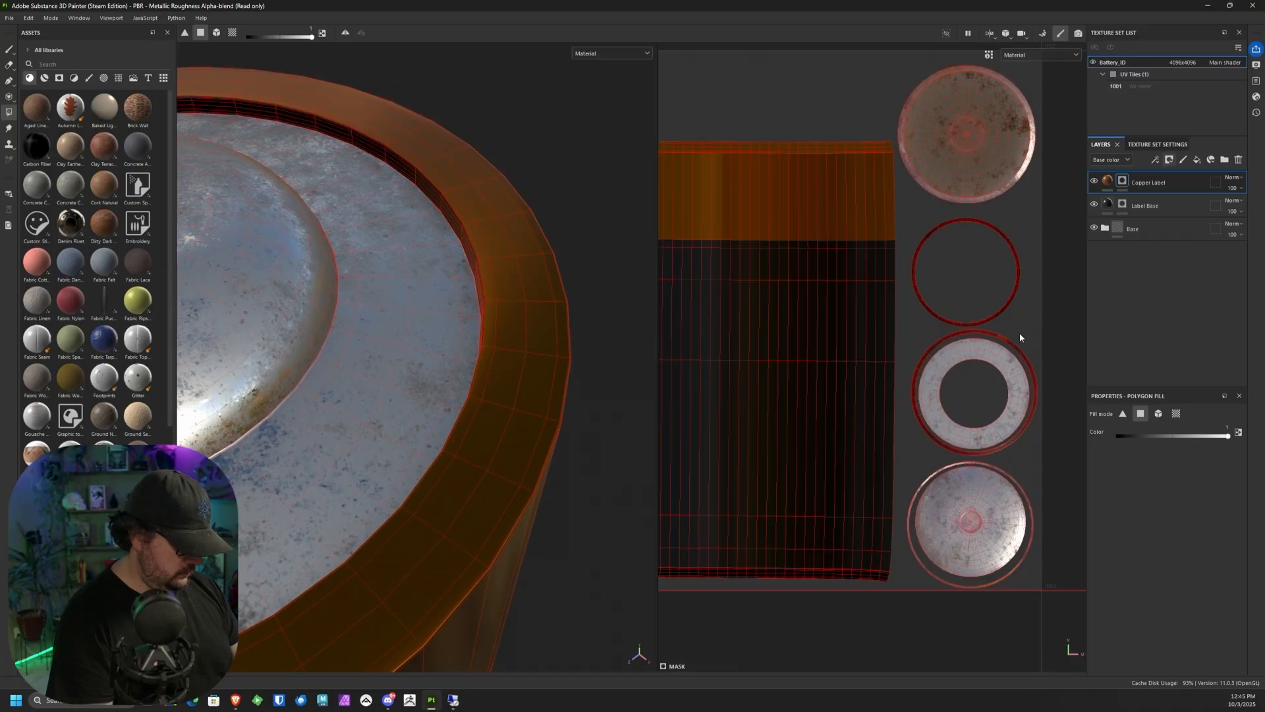
key(ctrl+z)
click(1176, 414)
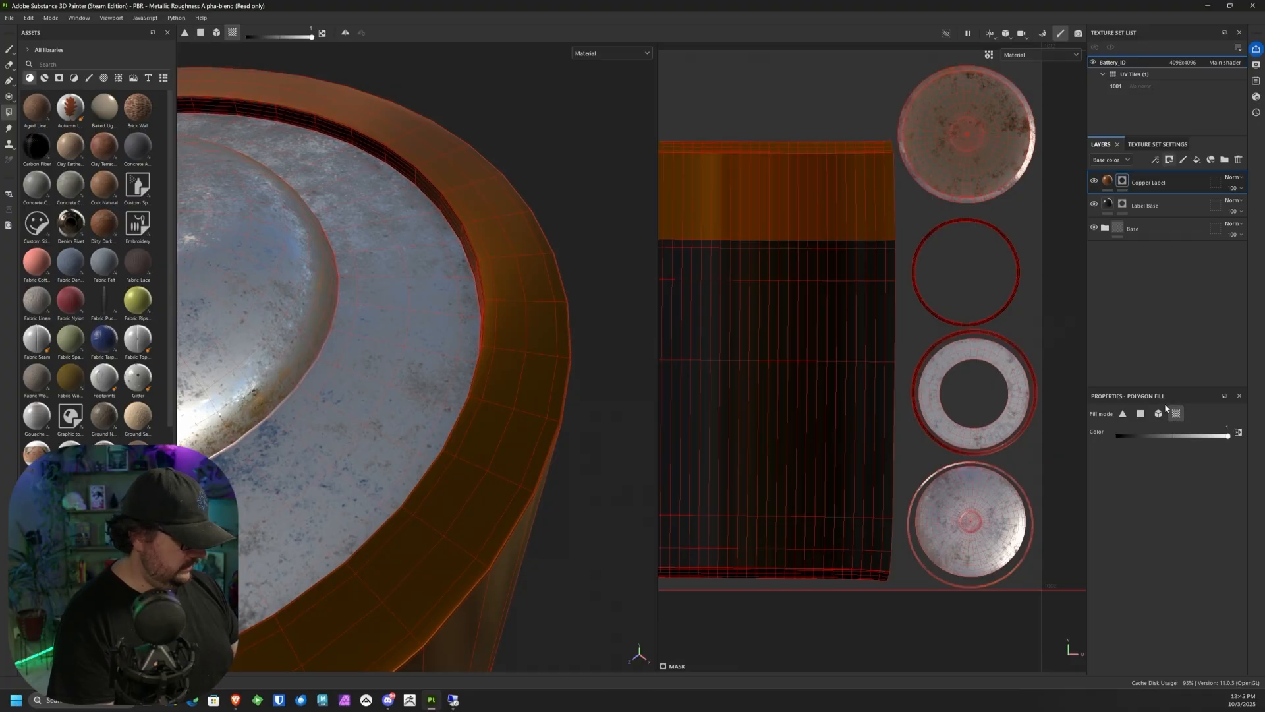
click(1022, 349)
key(ctrl+z)
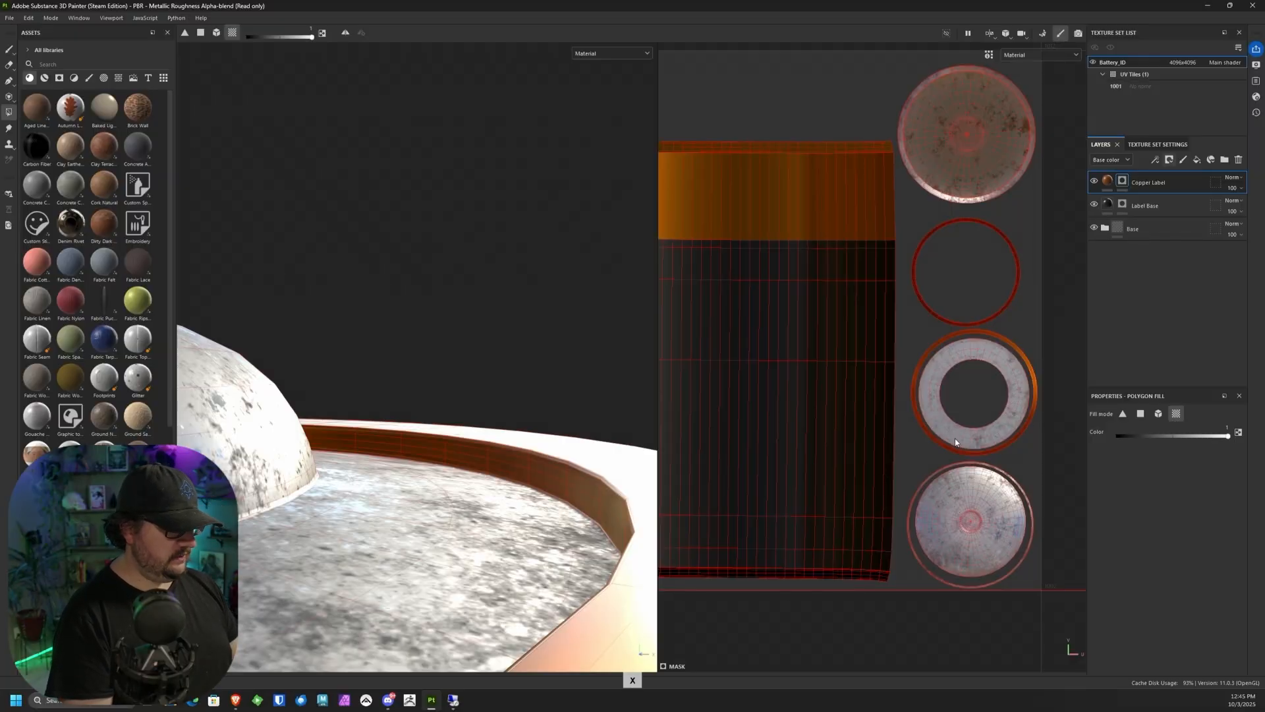
key(x)
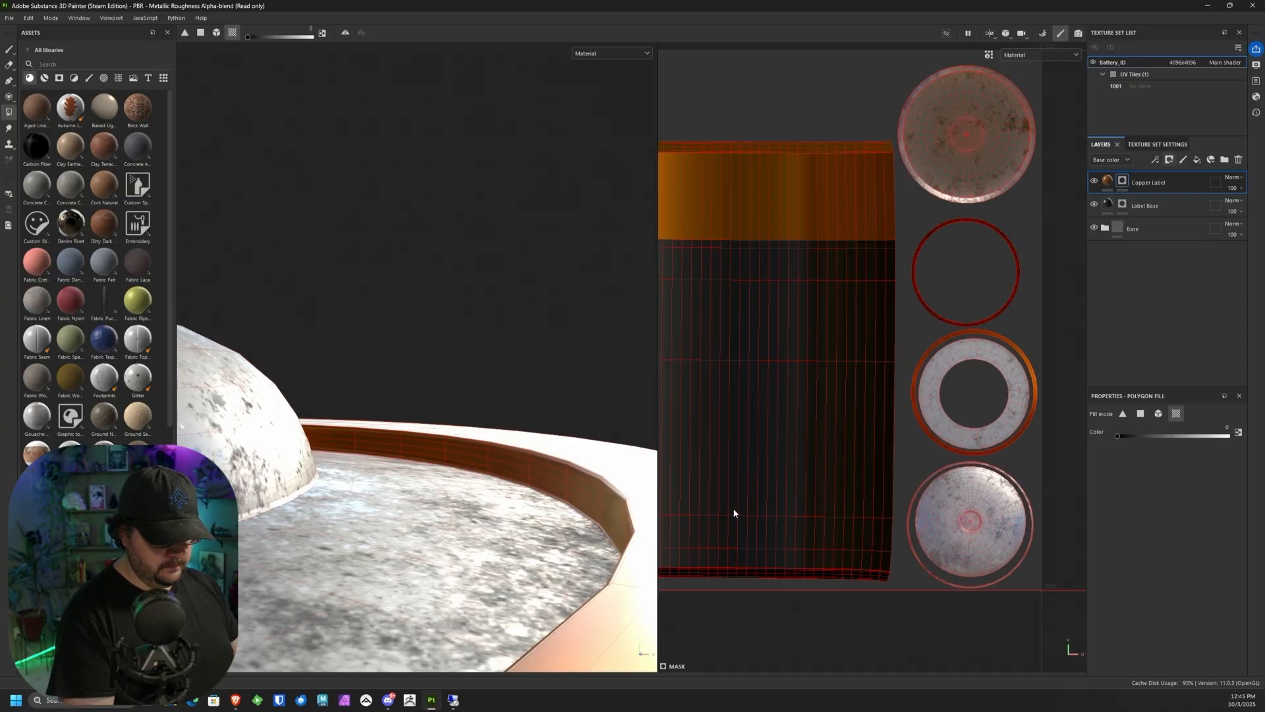
Step: Return to the 3D-only view and inspect the copper band around the battery's top and side
alt+drag(476, 428, 495, 469)
alt+right_drag(504, 478, 528, 16)
alt+middle_drag(454, 315, 522, 157)
alt+drag(457, 309, 501, 236)
shift+right_drag(501, 236, 421, 226)
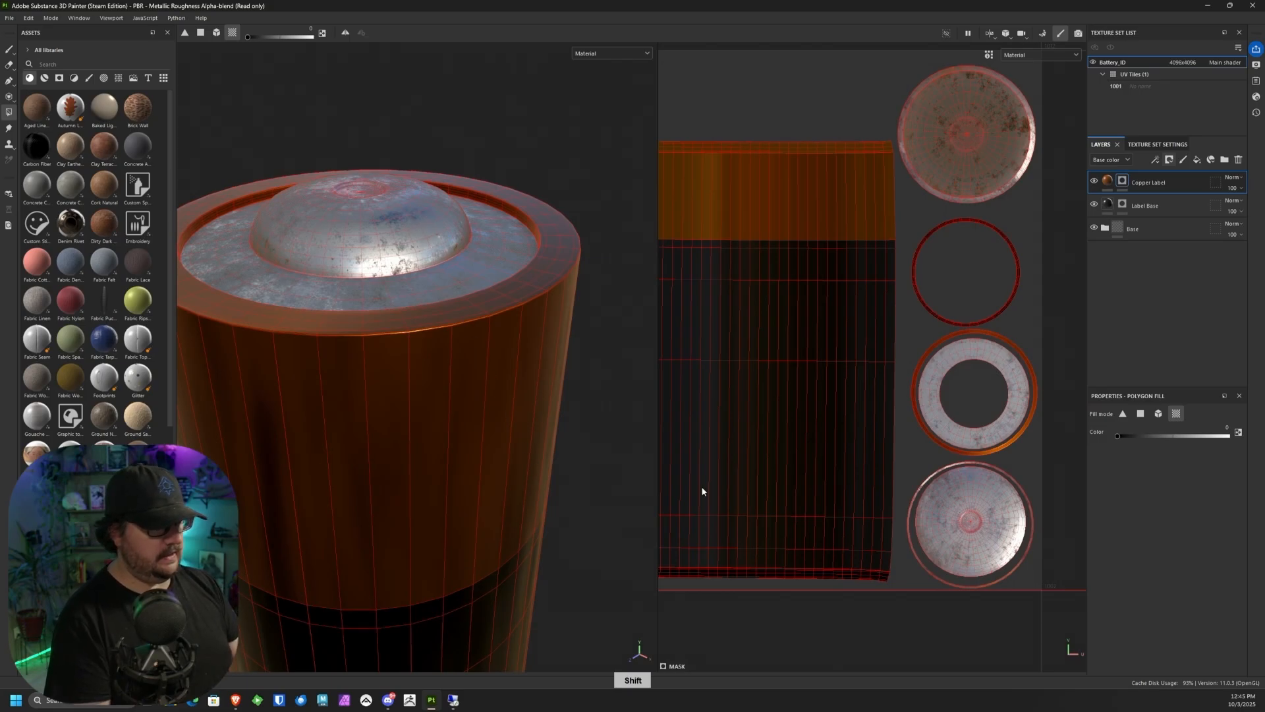
click(997, 32)
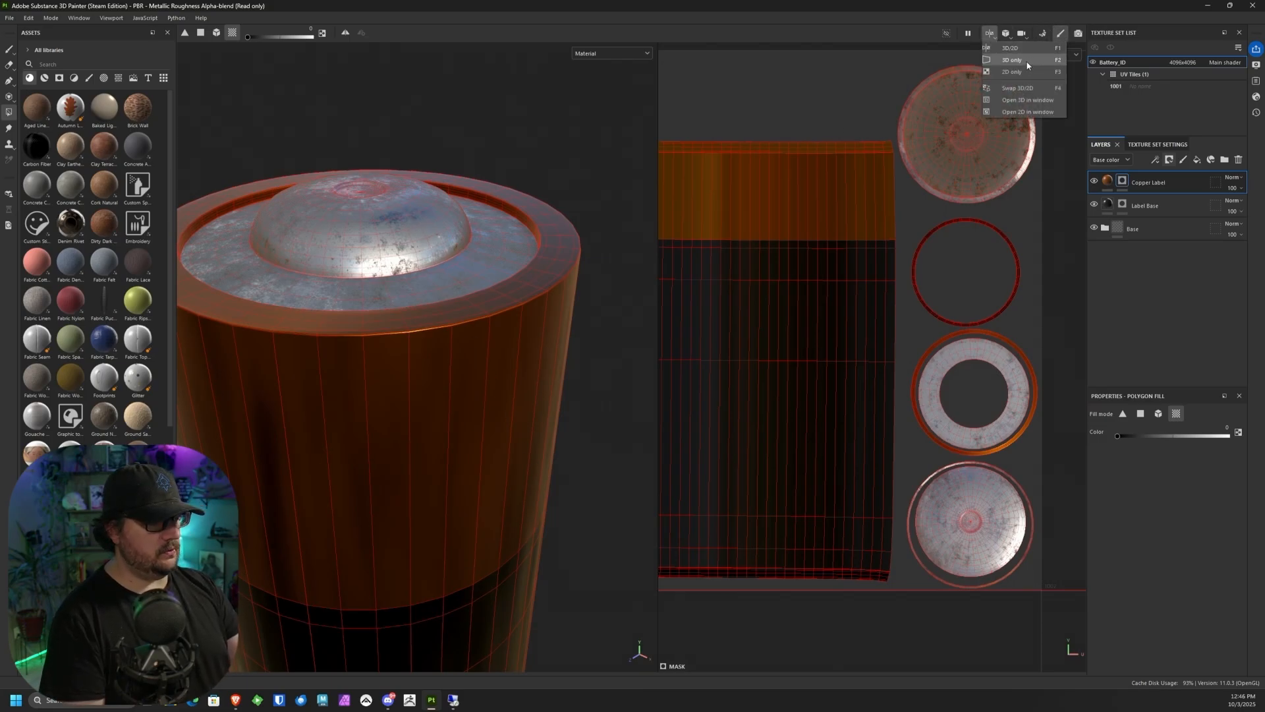
click(1027, 64)
alt+drag(746, 397, 742, 354)
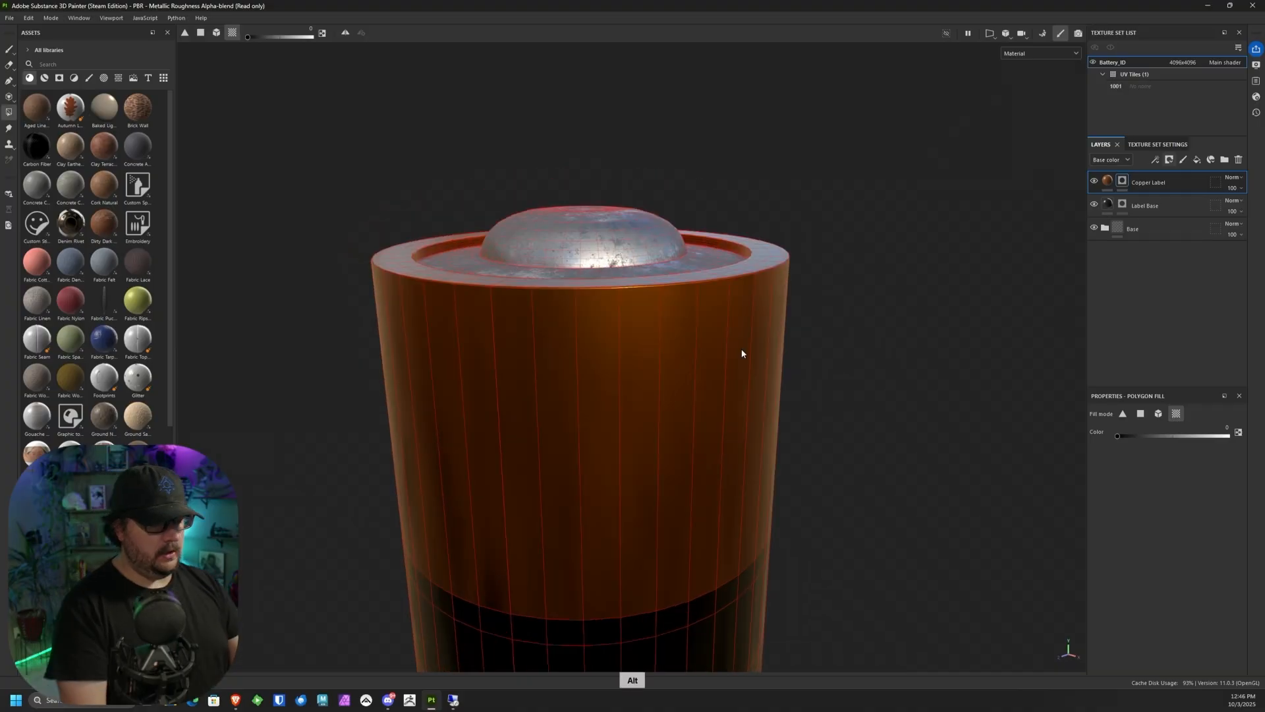
alt+drag(710, 164, 925, 296)
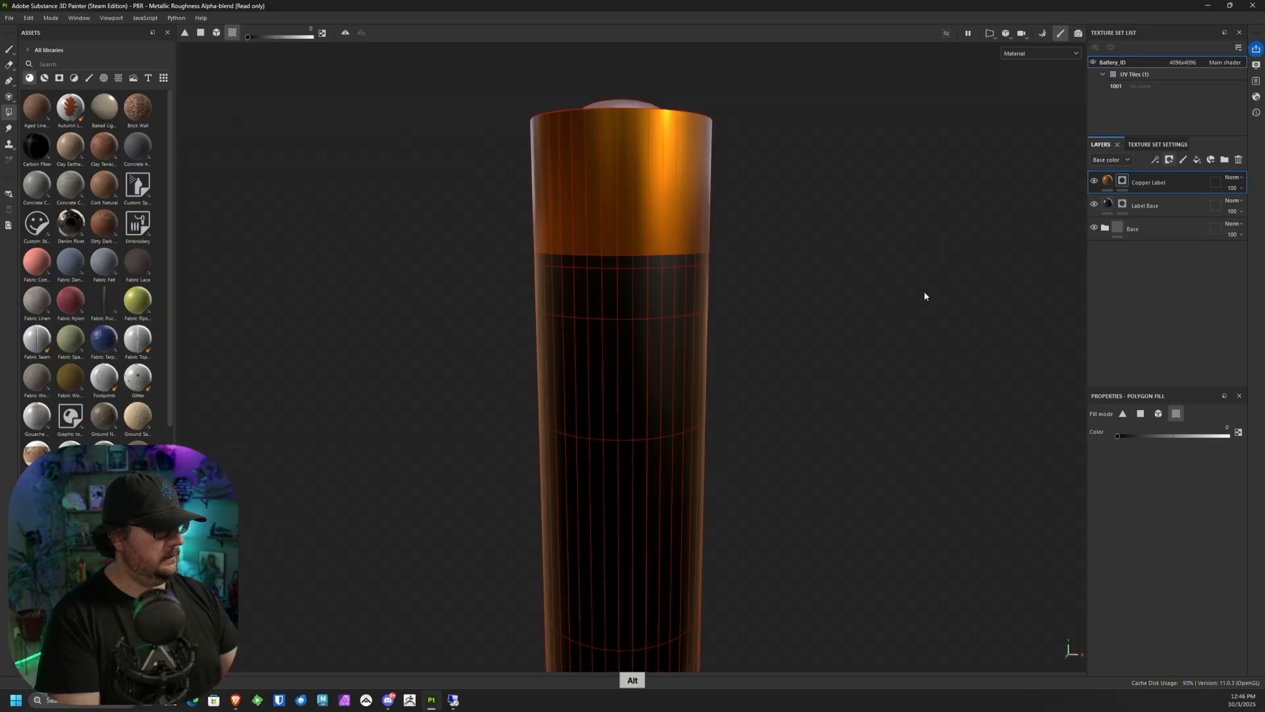
Step: Duplicate the Copper Label layer and clear the duplicate's mask
right_click(1161, 179)
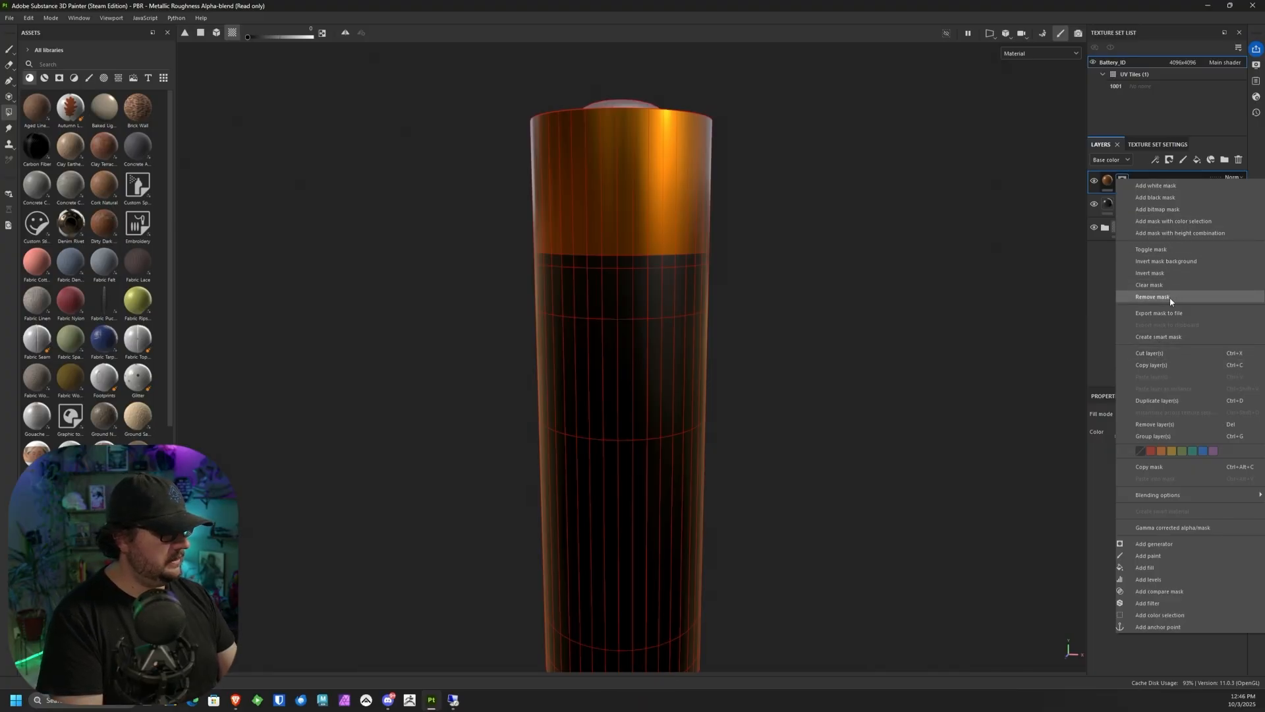
click(1158, 400)
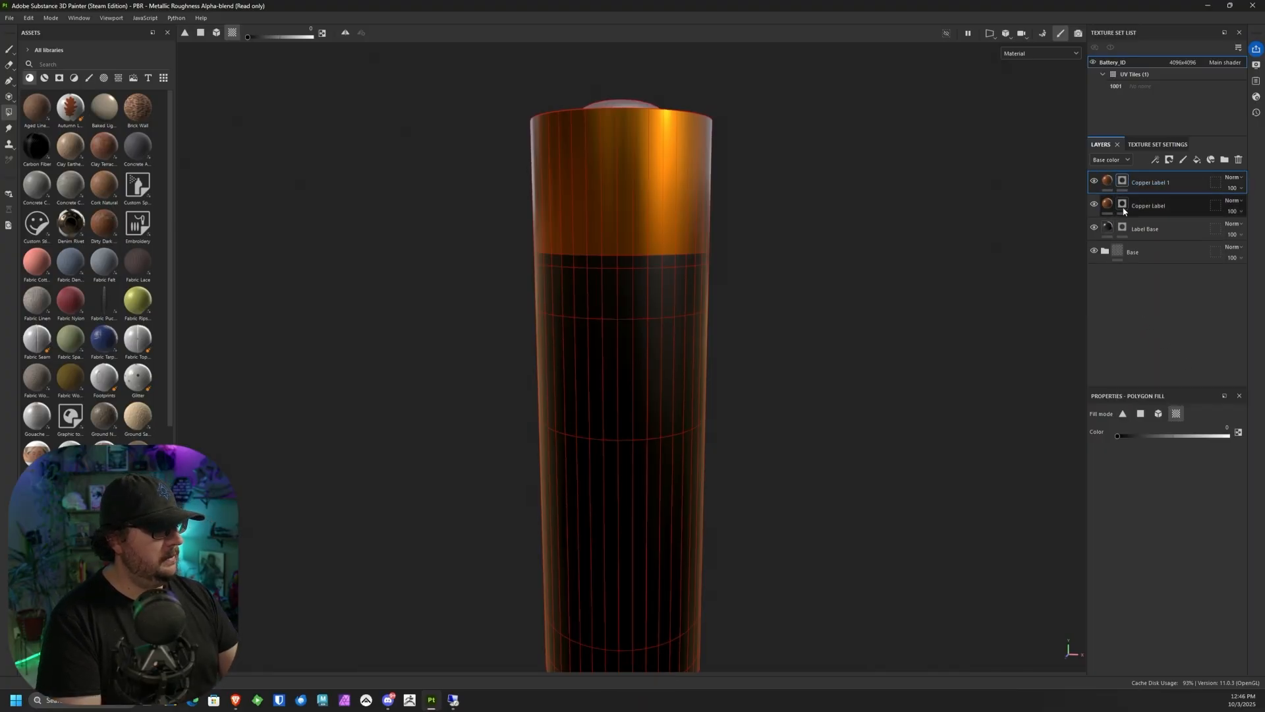
right_click(1123, 182)
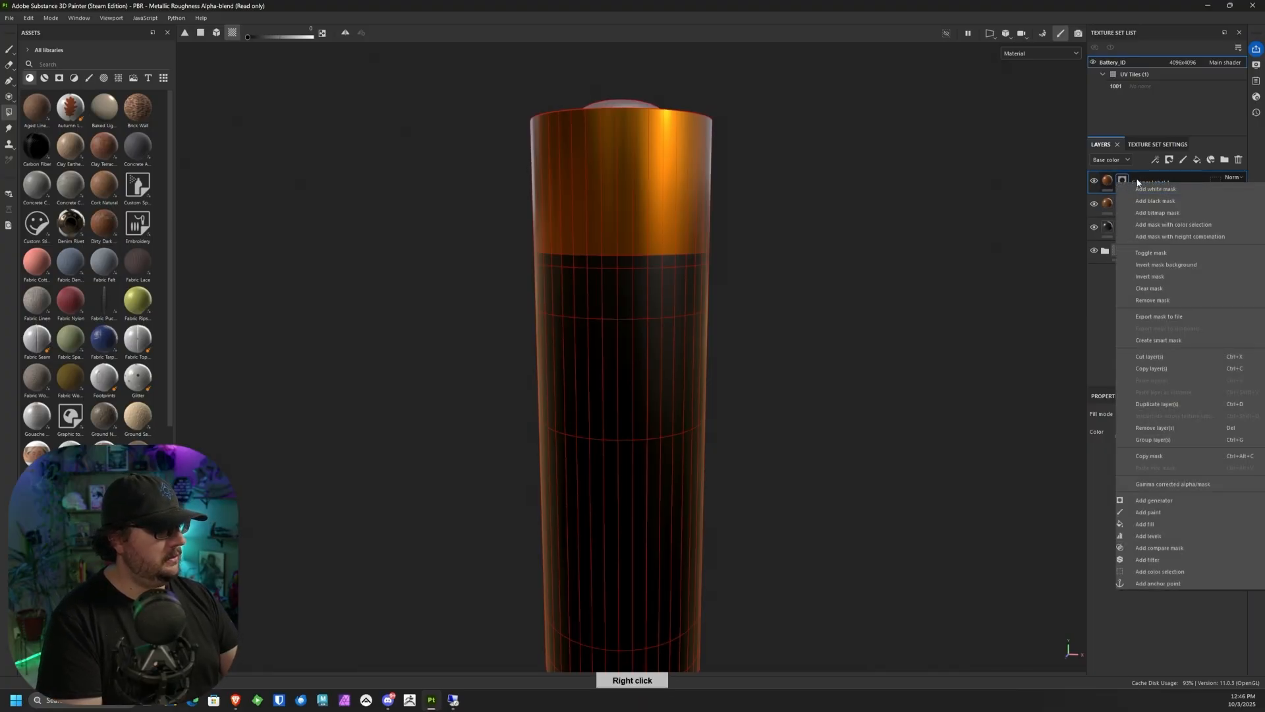
click(1160, 290)
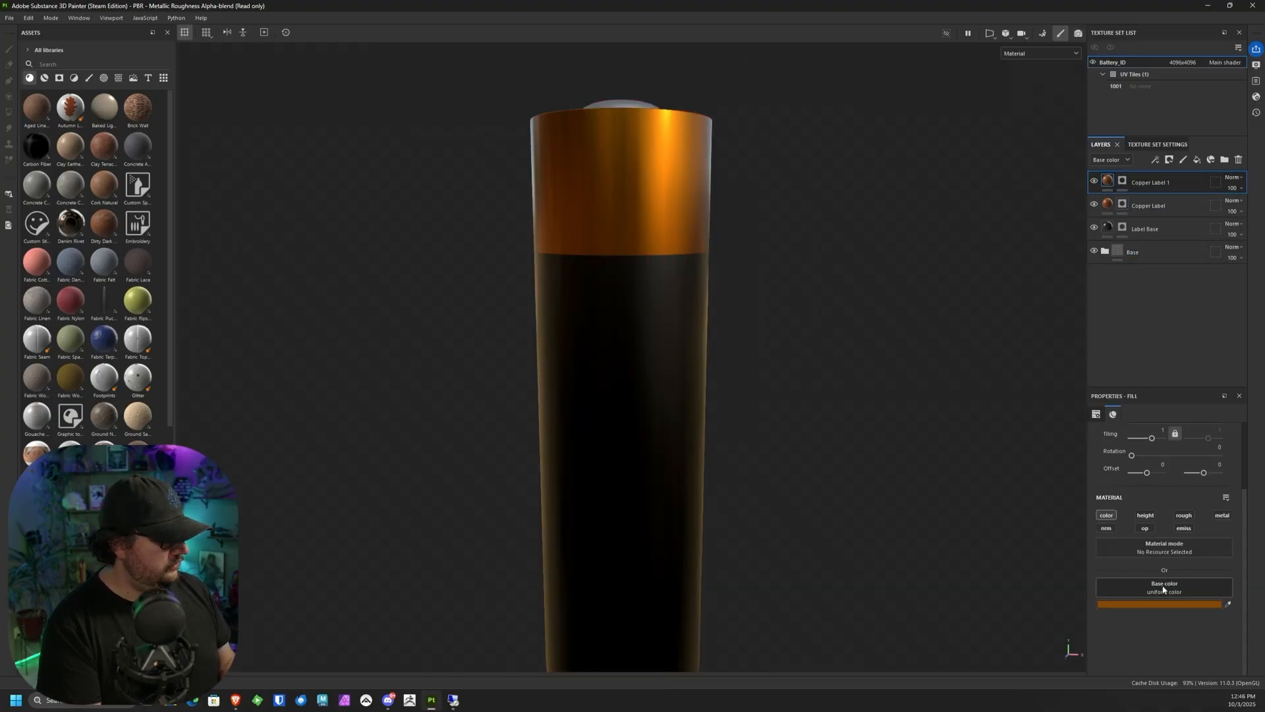
Step: Set the duplicated label layer's base color to a dark blue, and show the 3D and 2D views side by side
click(1170, 603)
drag(901, 267, 902, 239)
click(906, 161)
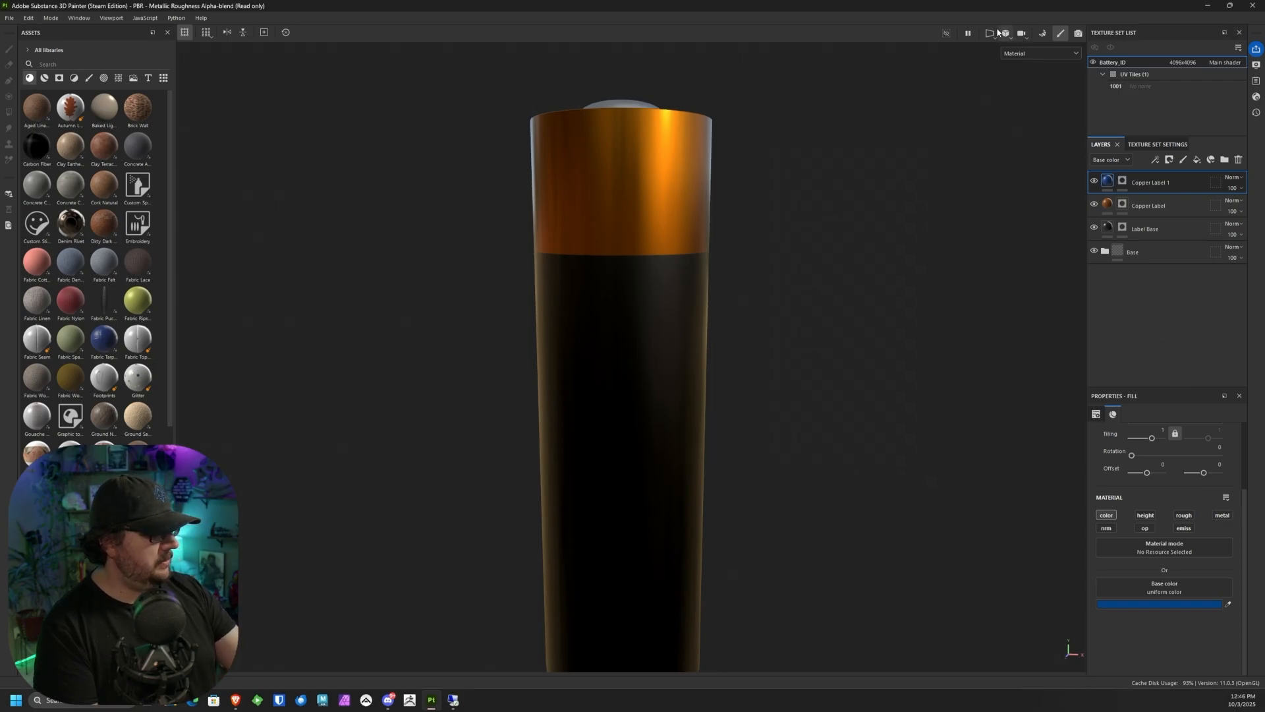
click(991, 34)
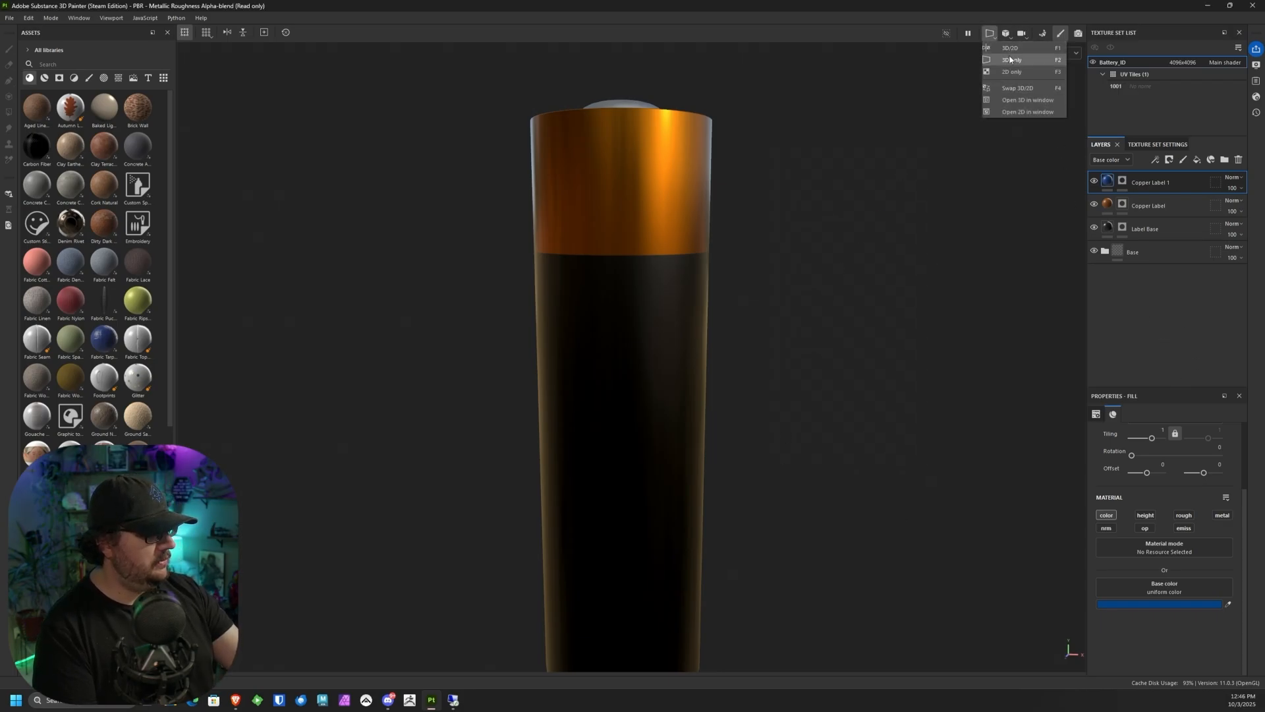
click(1011, 48)
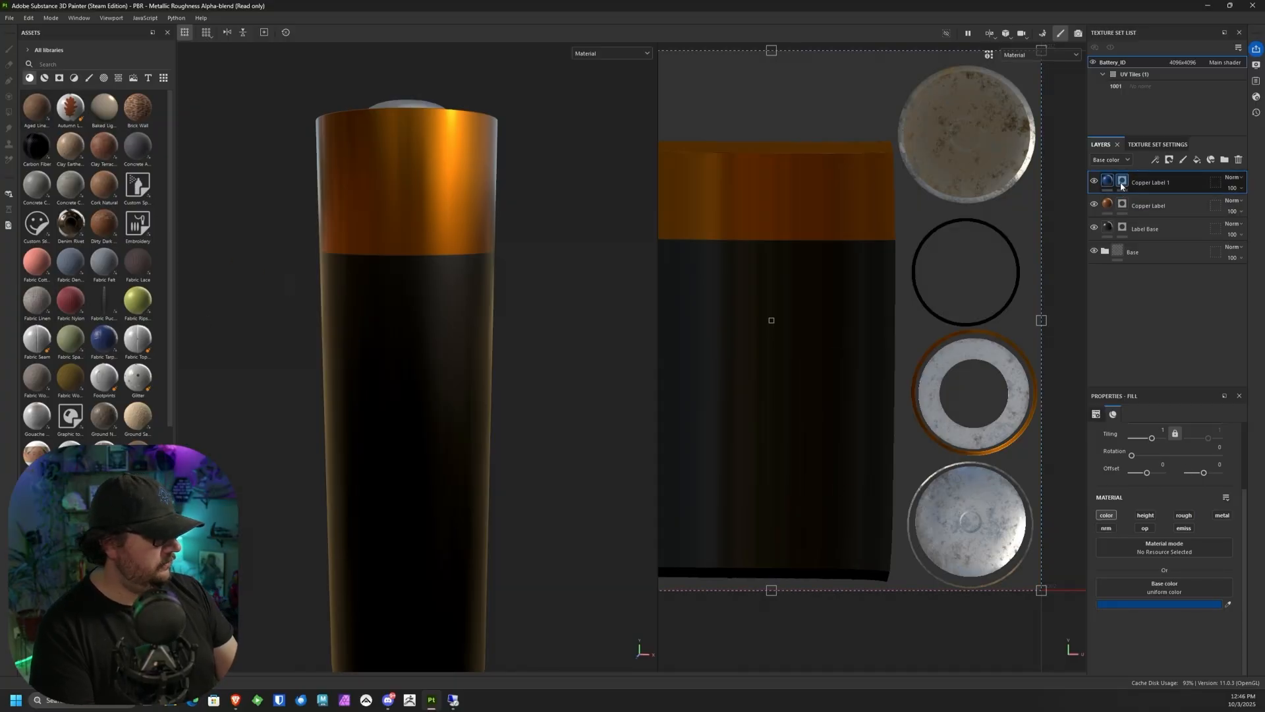
Step: On the Copper Label 1 mask, fill the ring of faces directly below the copper band with white using quad fill mode
key(4)
scroll(865, 274, up, 5)
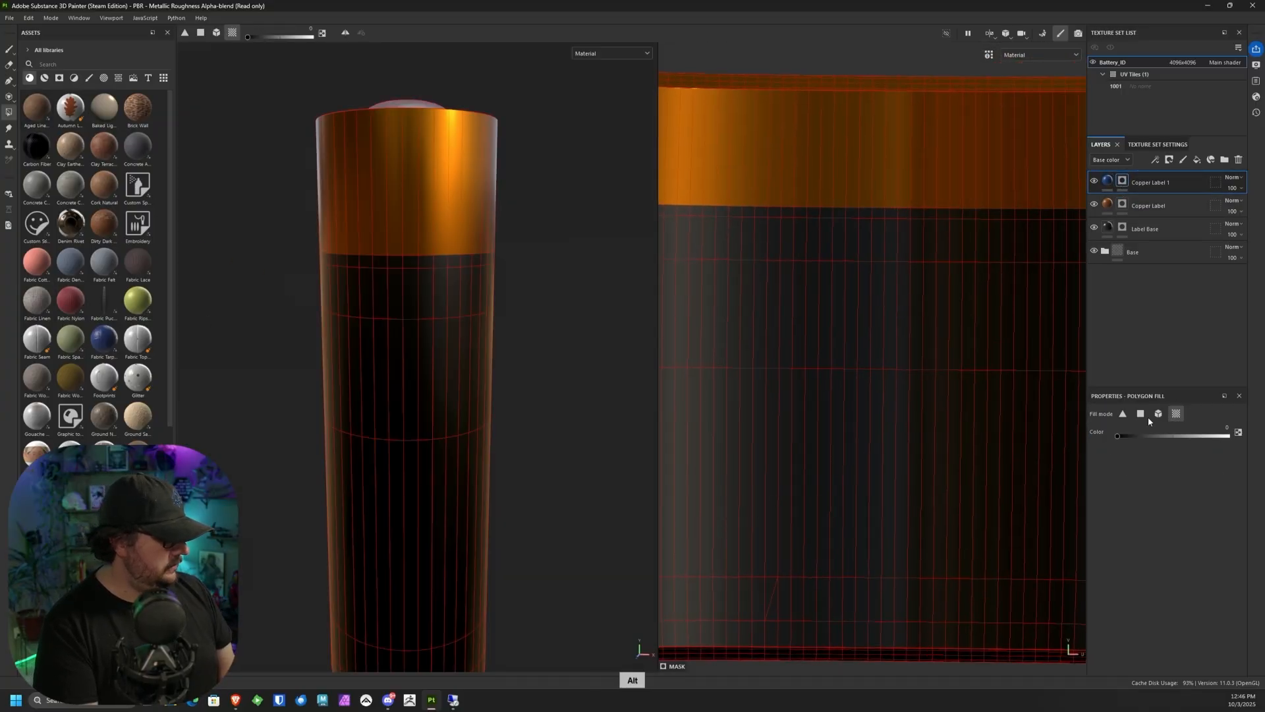
click(1141, 413)
alt+middle_drag(763, 361, 893, 422)
alt+right_drag(758, 248, 729, 366)
drag(736, 280, 817, 312)
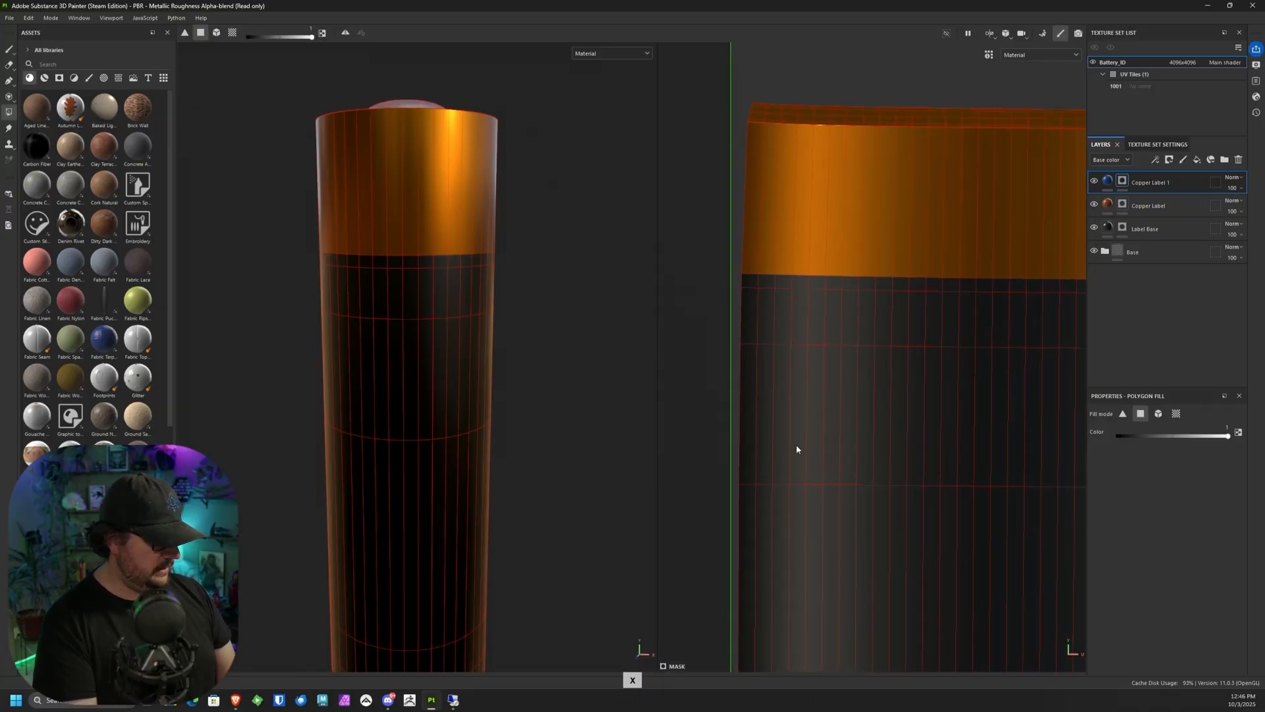
drag(737, 290, 839, 315)
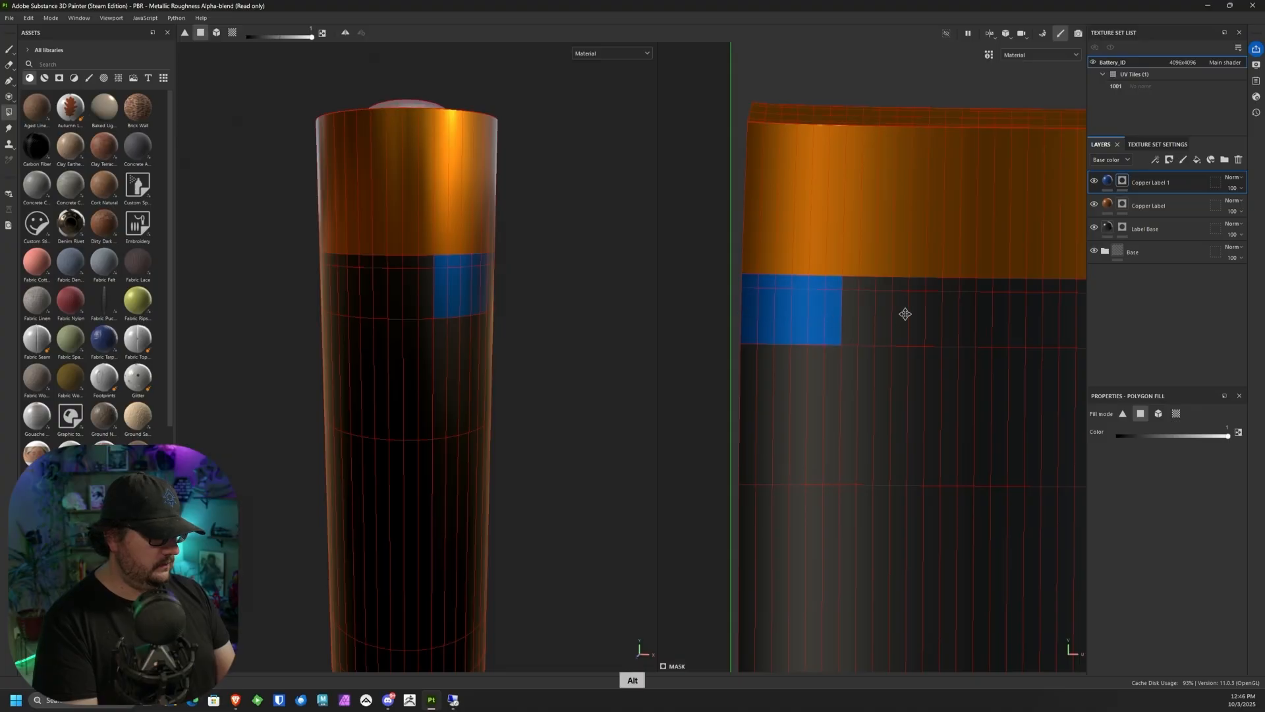
middle_drag(835, 284, 764, 282)
mouse_move(764, 282)
mouse_down()
mouse_move(853, 314)
mouse_move(904, 303)
mouse_up()
middle_drag(904, 302, 810, 280)
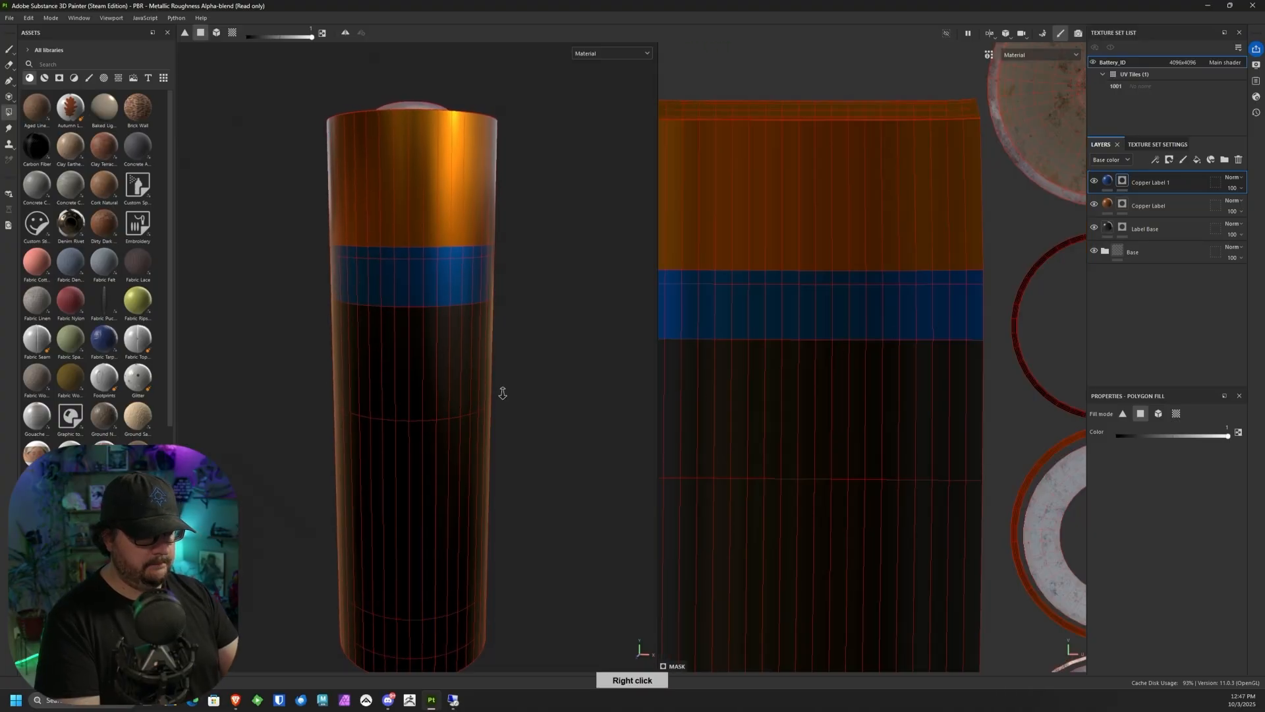
Step: Return to the 3D-only view with the paint brush active and inspect the blue band around the battery
alt+right_drag(503, 394, 571, 279)
alt+drag(571, 279, 479, 455)
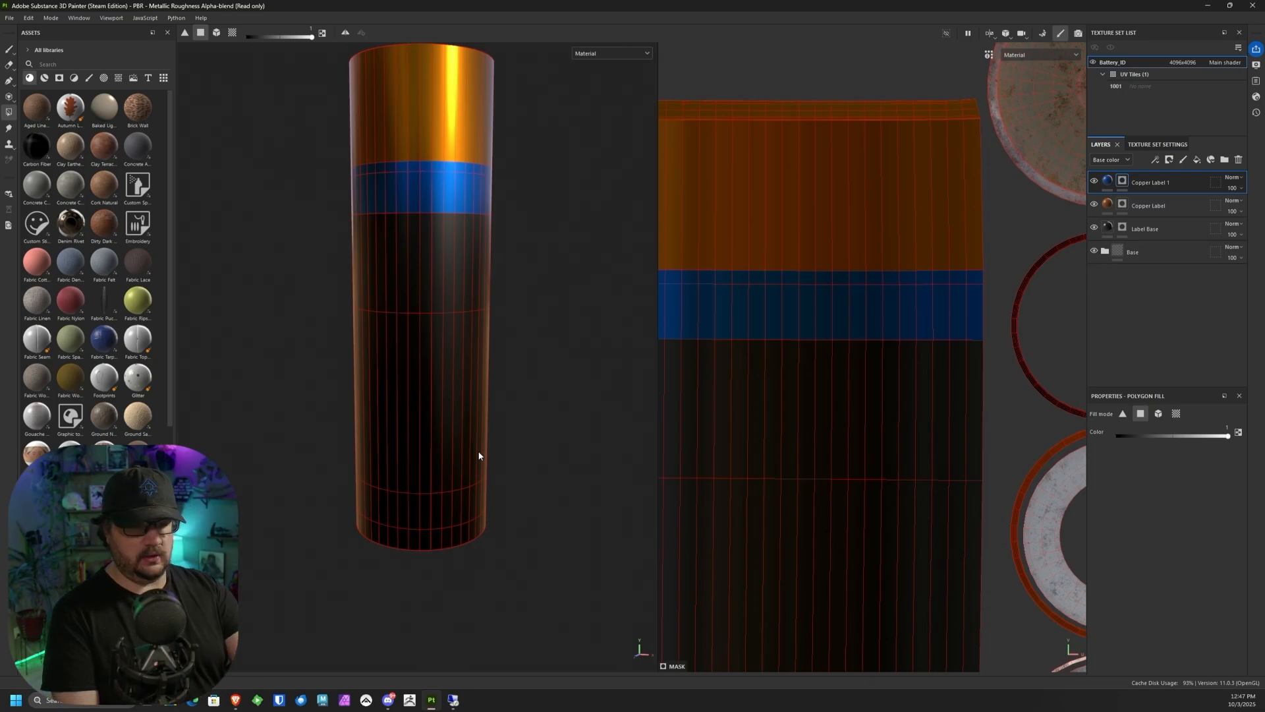
click(8, 49)
middle_drag(545, 263, 562, 322)
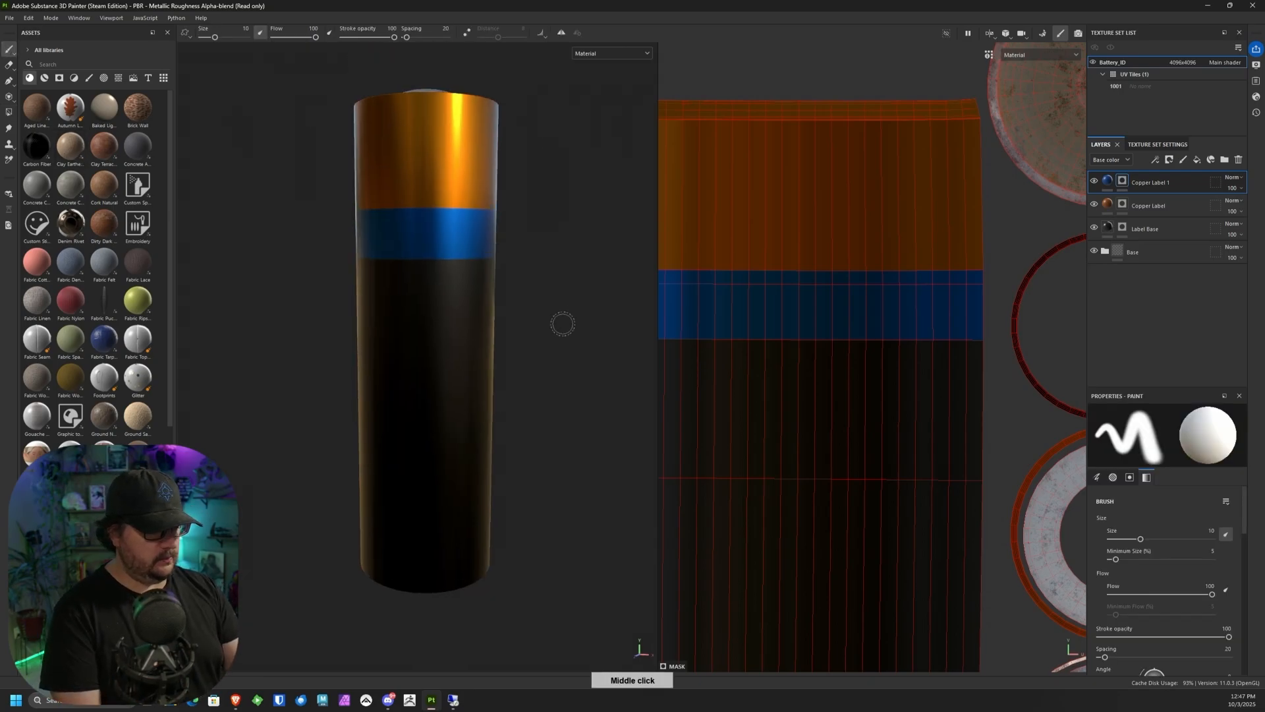
click(988, 32)
click(1013, 59)
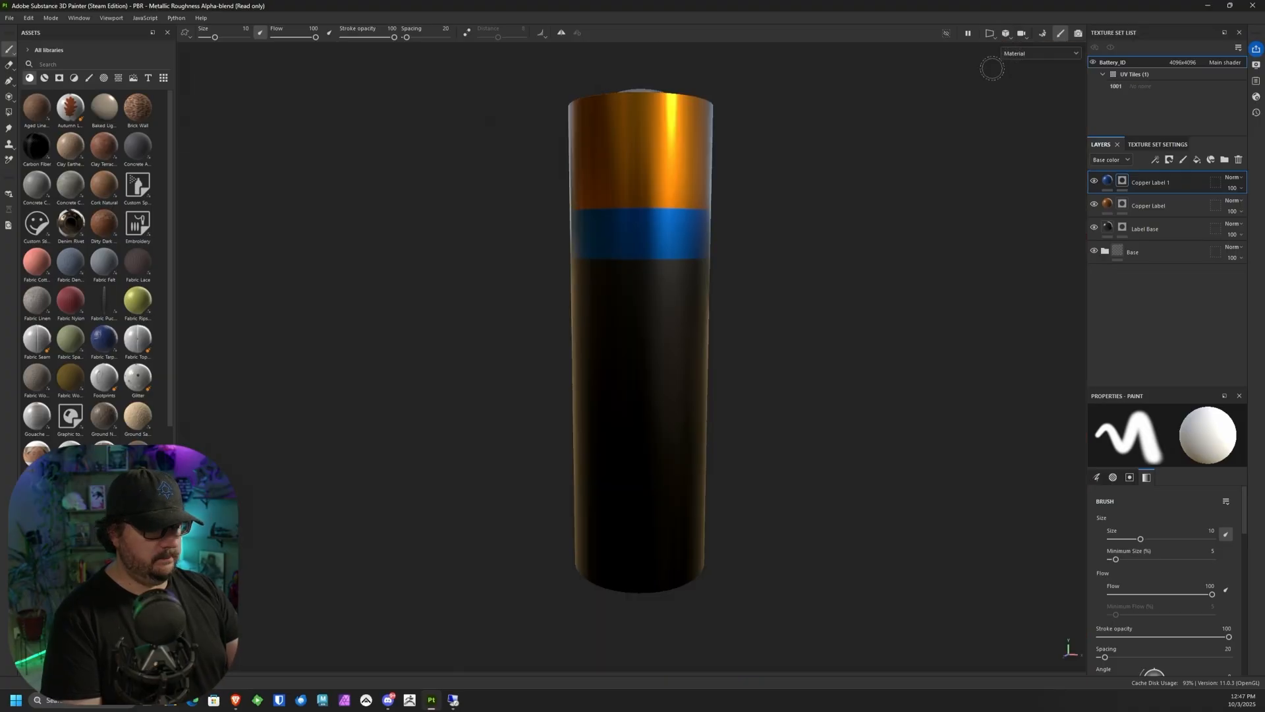
alt+drag(805, 231, 689, 217)
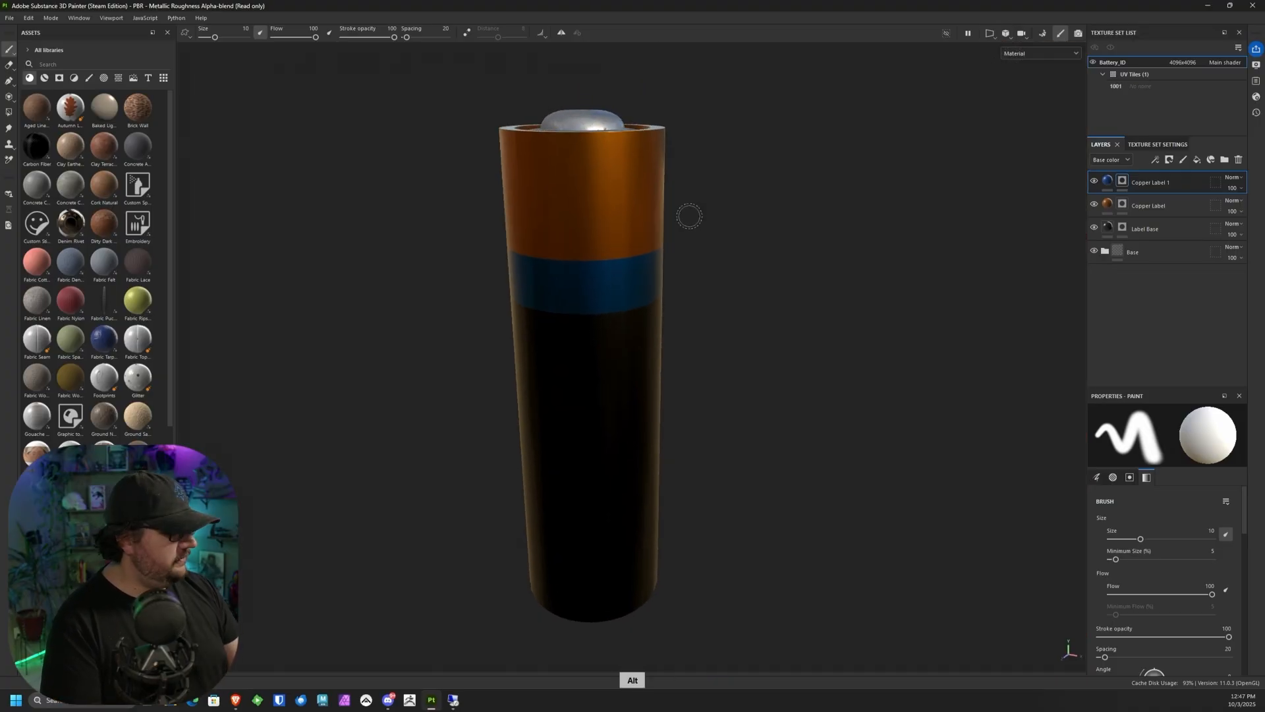
alt+drag(566, 173, 768, 294)
Step: Shift the Copper Label layer's base color to a brighter, redder orange, A94500
click(1108, 205)
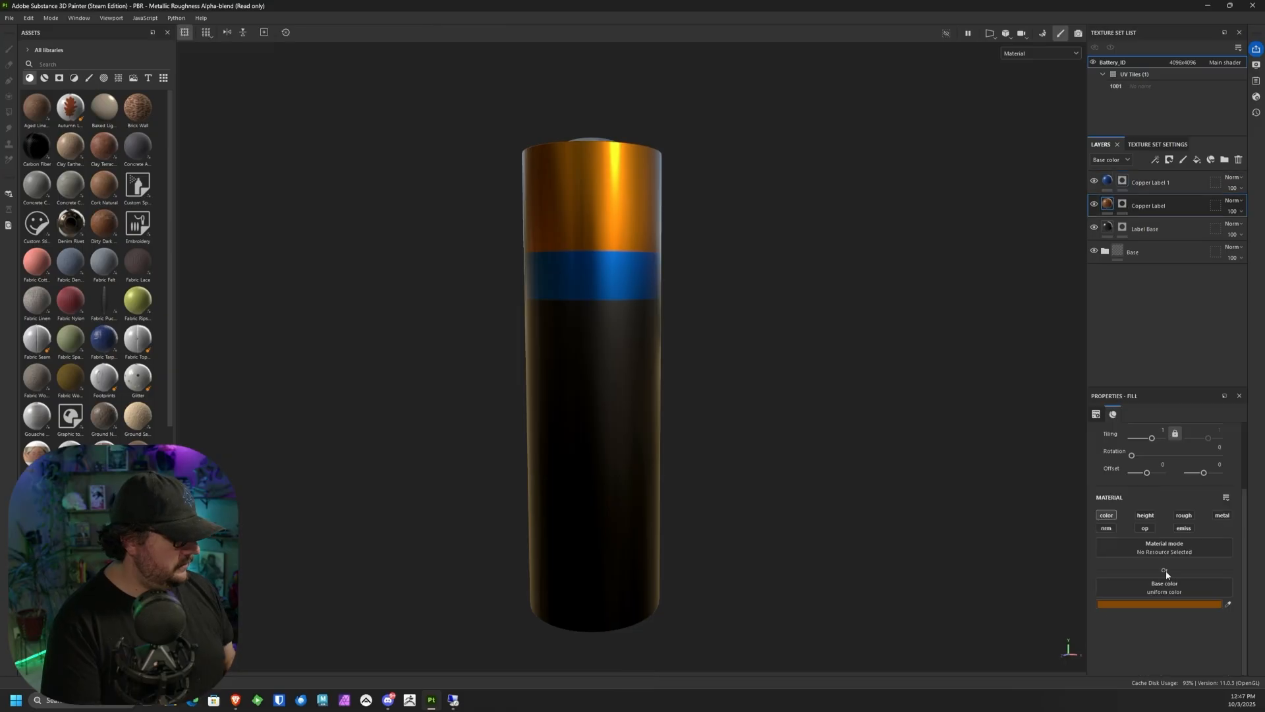
click(1163, 604)
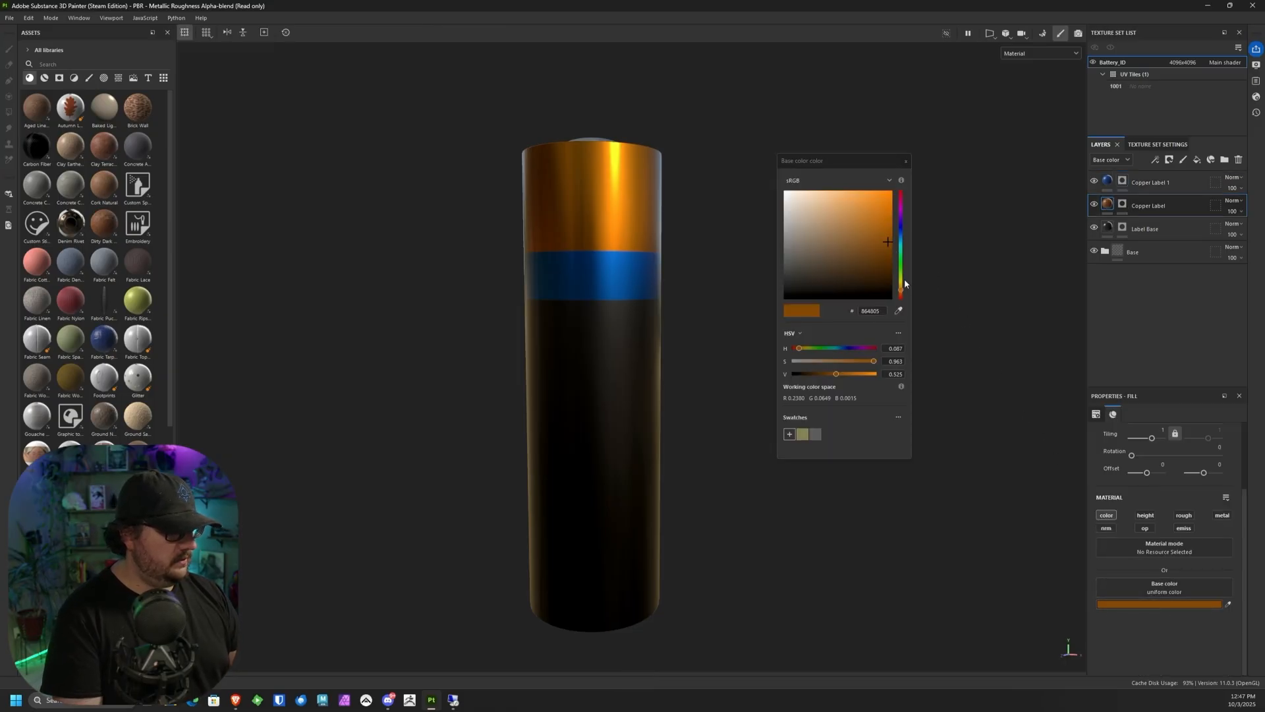
drag(903, 291, 902, 288)
mouse_move(890, 238)
mouse_down()
mouse_move(893, 215)
mouse_move(891, 233)
mouse_up()
drag(901, 288, 902, 294)
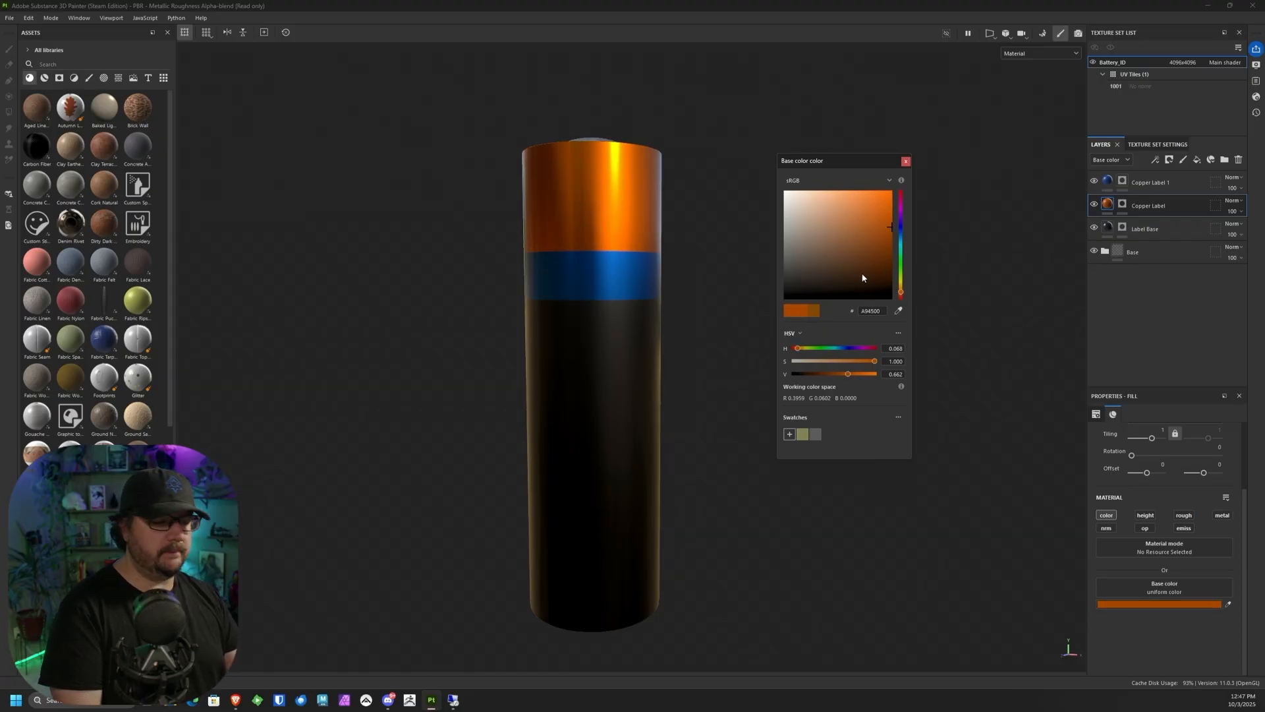
click(907, 162)
Step: Add a Blur filter to the mask of the Copper Label 1 layer
alt+drag(714, 290, 683, 279)
alt+middle_drag(739, 325, 770, 269)
alt+drag(772, 277, 792, 317)
alt+right_drag(760, 257, 704, 365)
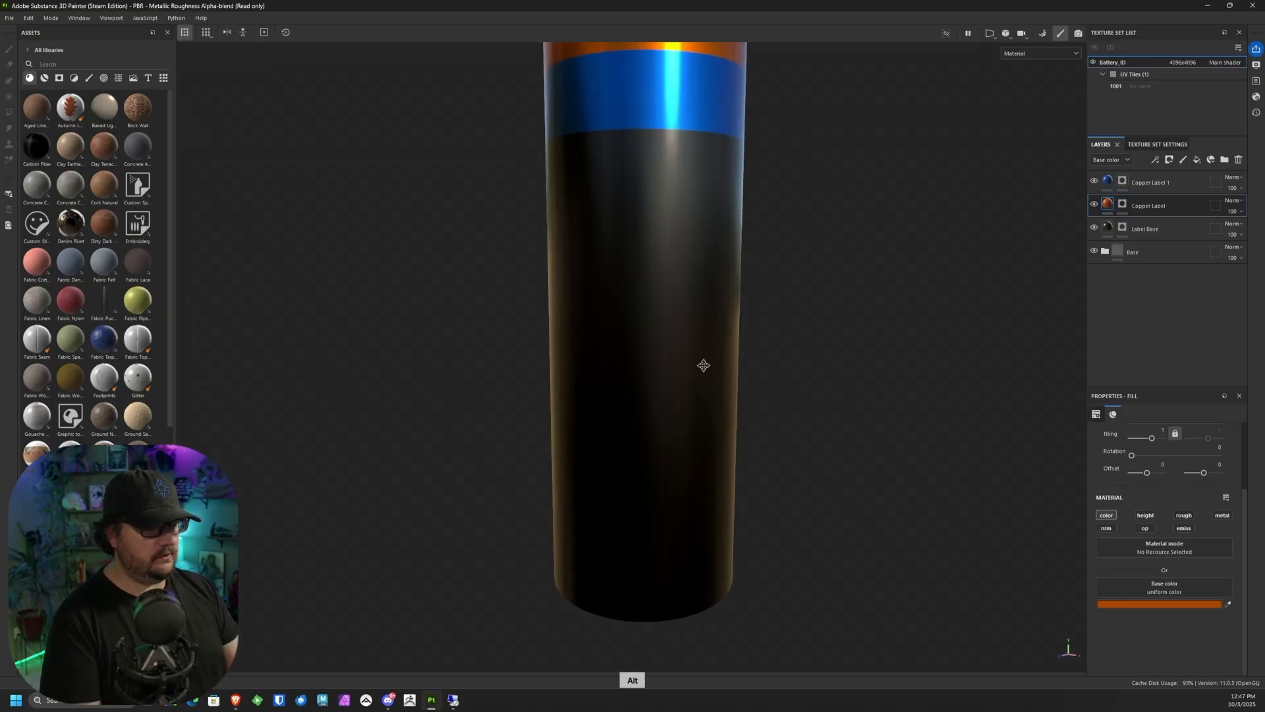
alt+middle_drag(703, 364, 678, 492)
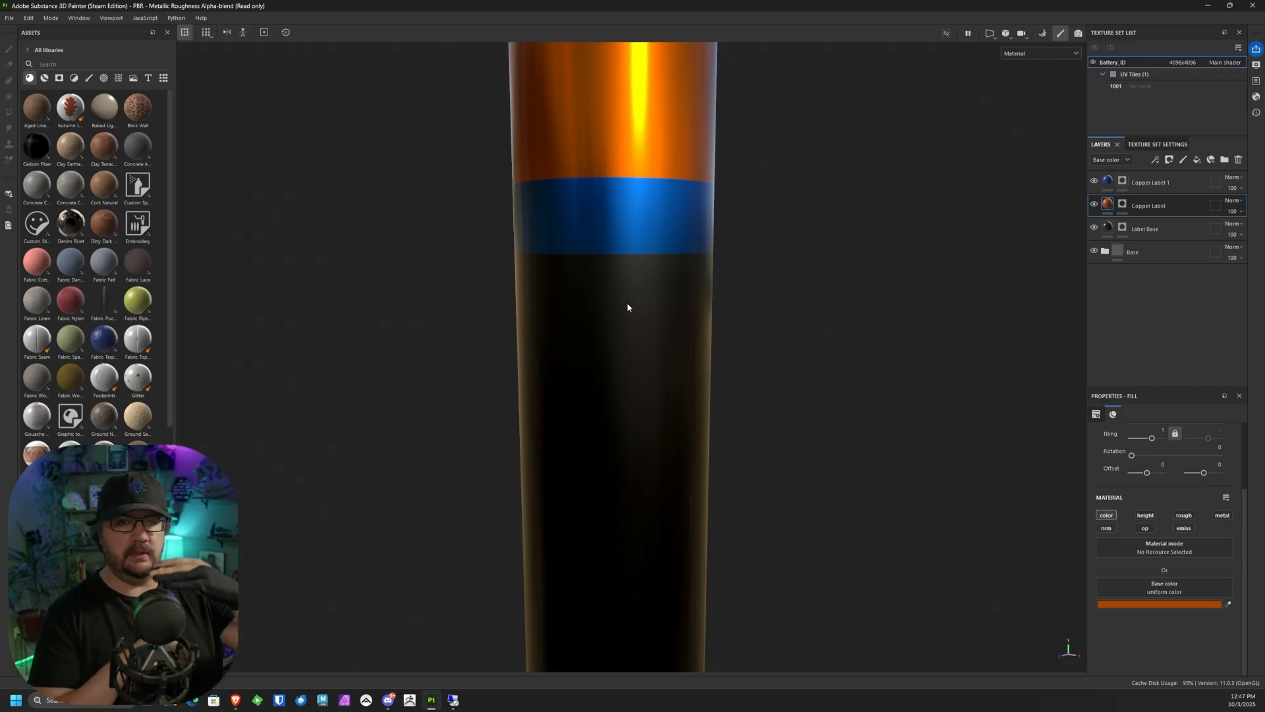
click(1124, 182)
right_click(1125, 184)
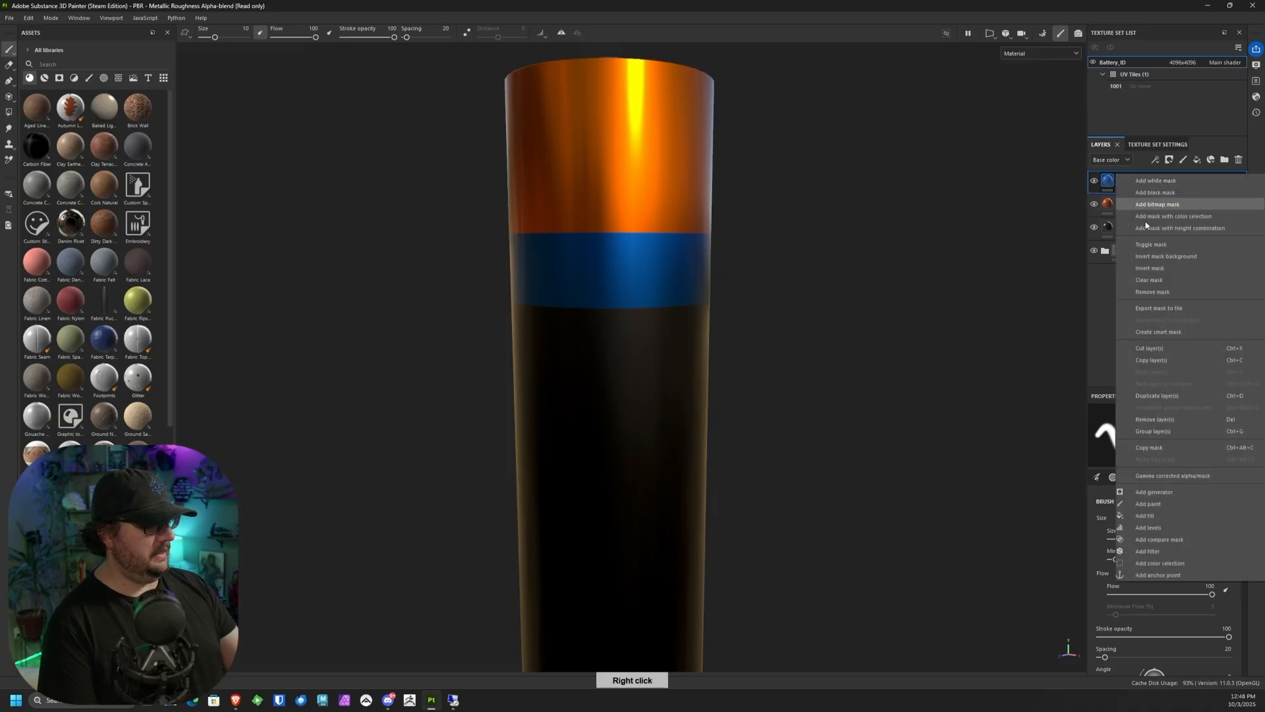
click(1186, 542)
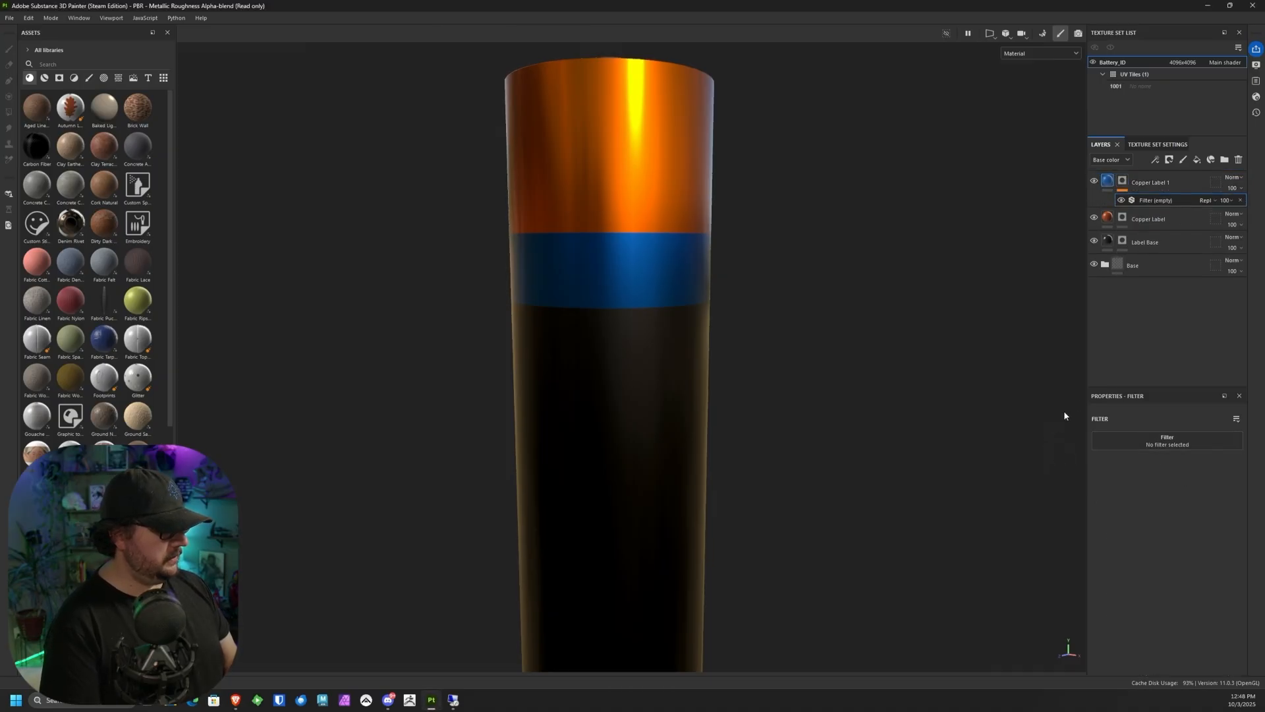
click(1164, 448)
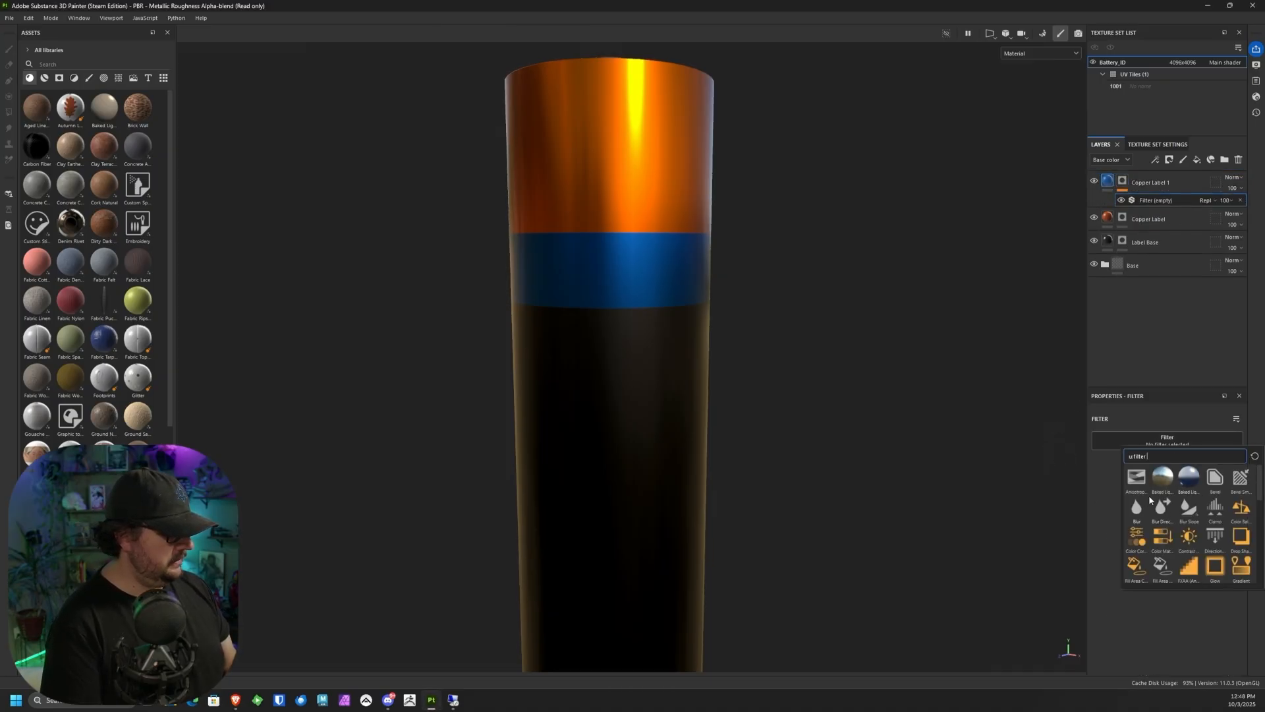
click(1137, 509)
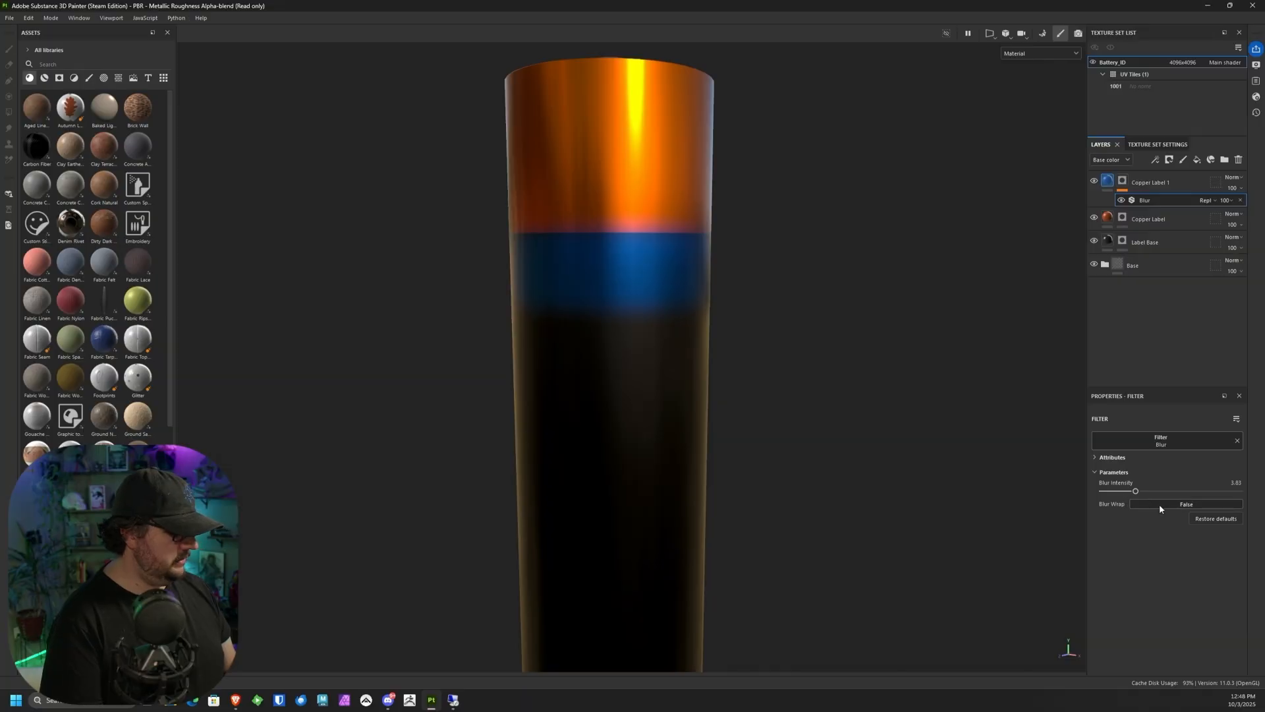
Step: Lower the mask's Blur Intensity to about 0.87 with Blur Wrap left at False, and check the blue band's edges
click(1160, 505)
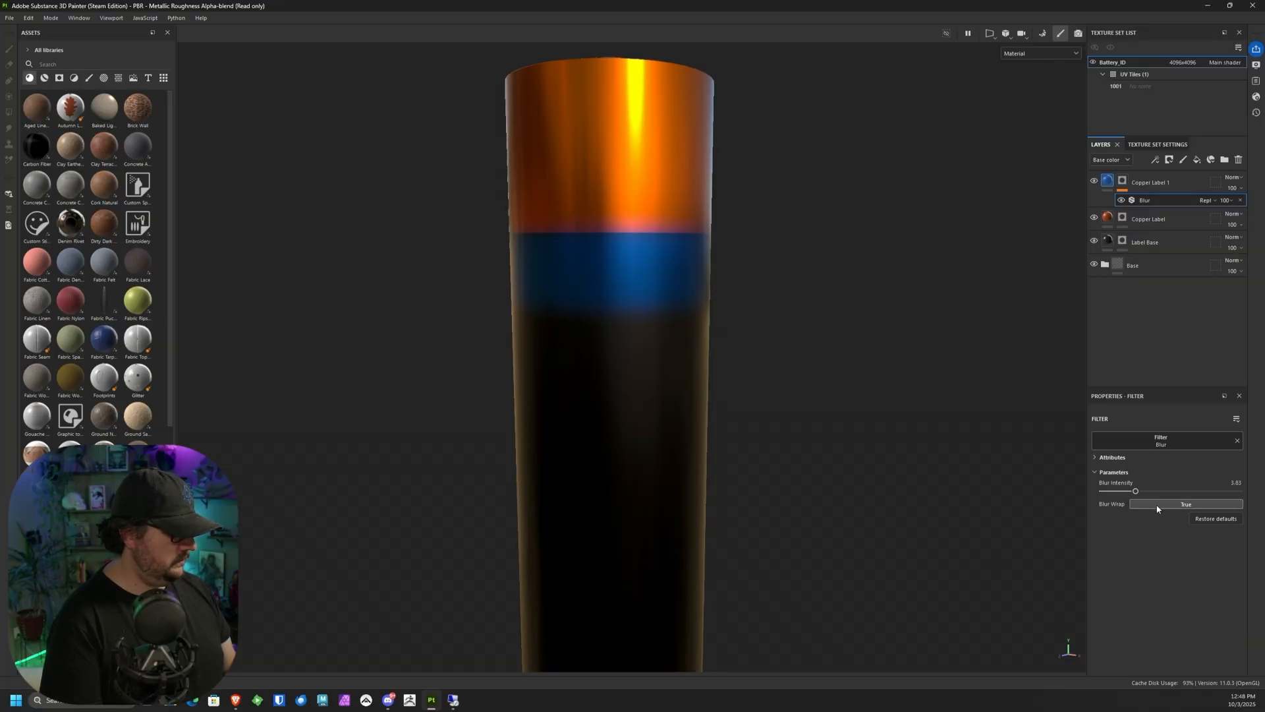
click(1154, 504)
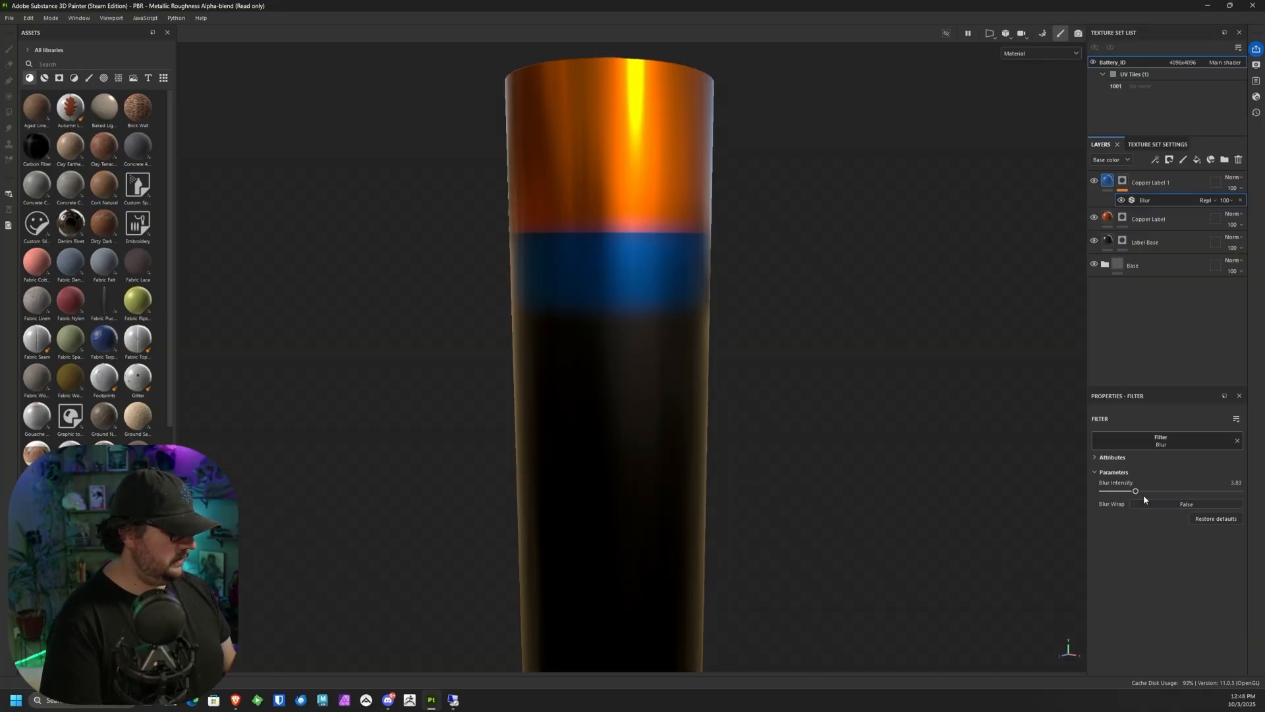
drag(1135, 491, 1132, 492)
drag(1107, 492, 1129, 491)
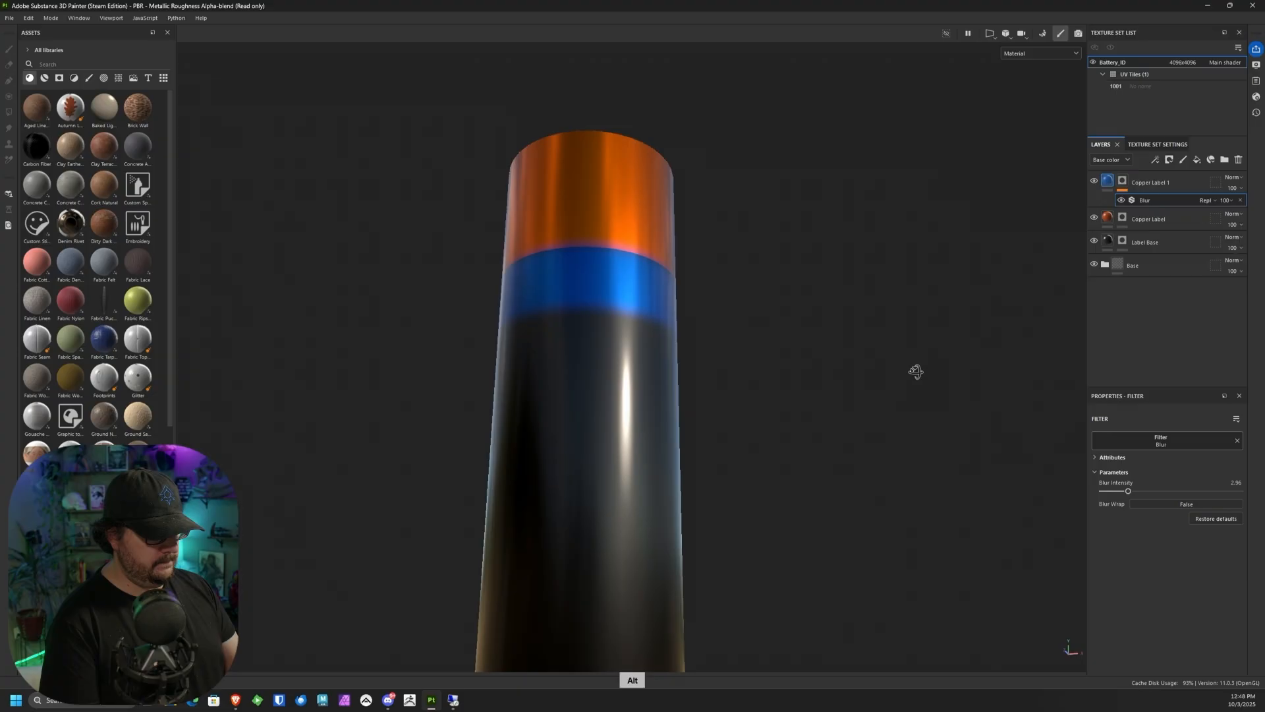
alt+drag(915, 370, 709, 451)
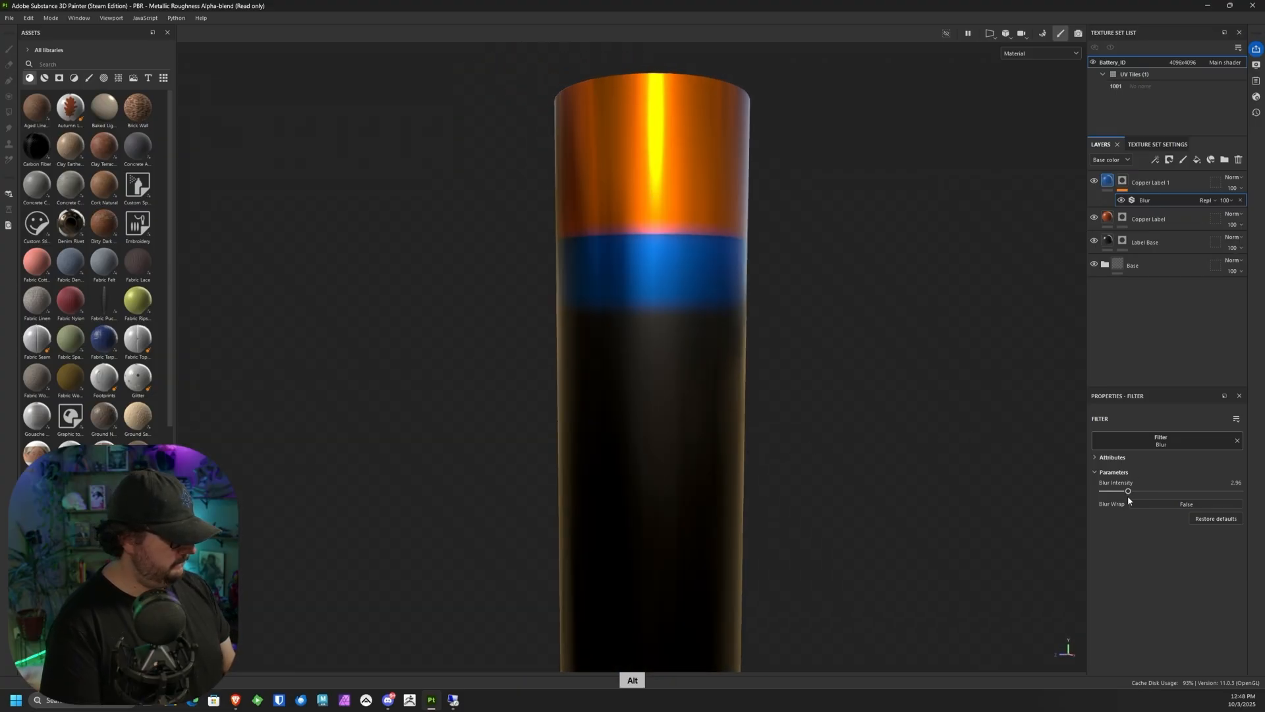
drag(1125, 491, 1104, 491)
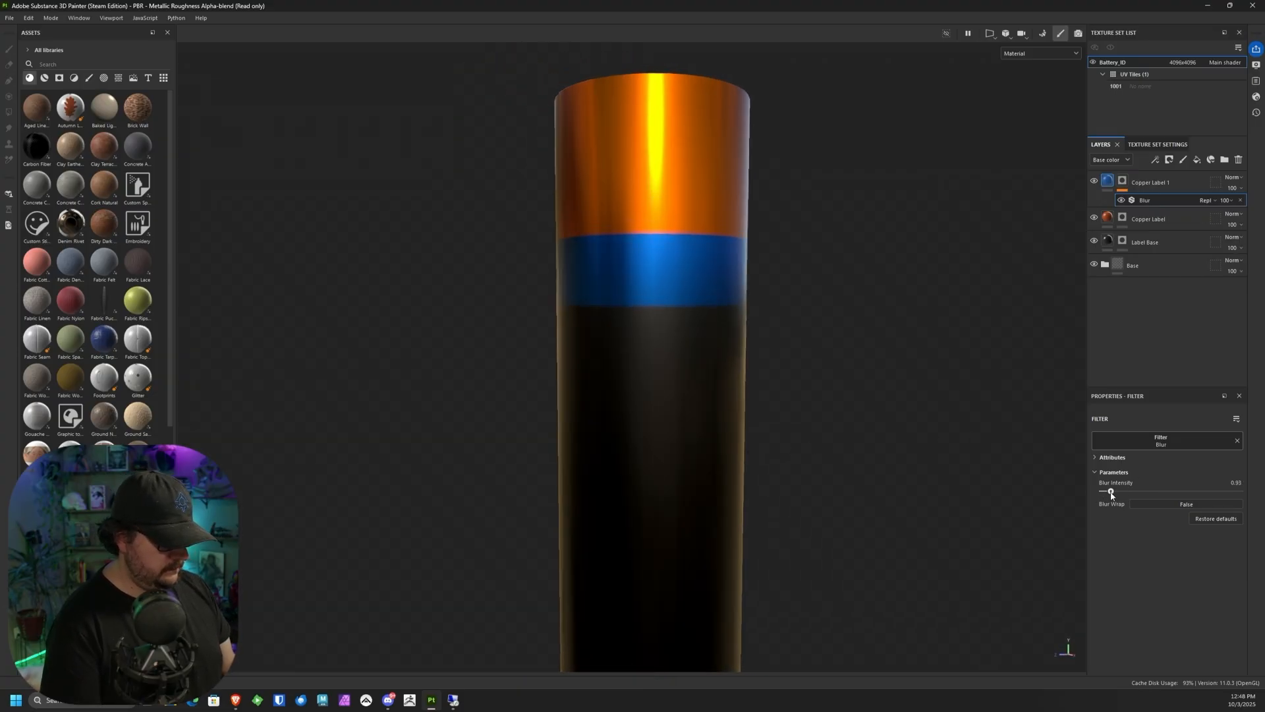
alt+drag(686, 422, 729, 446)
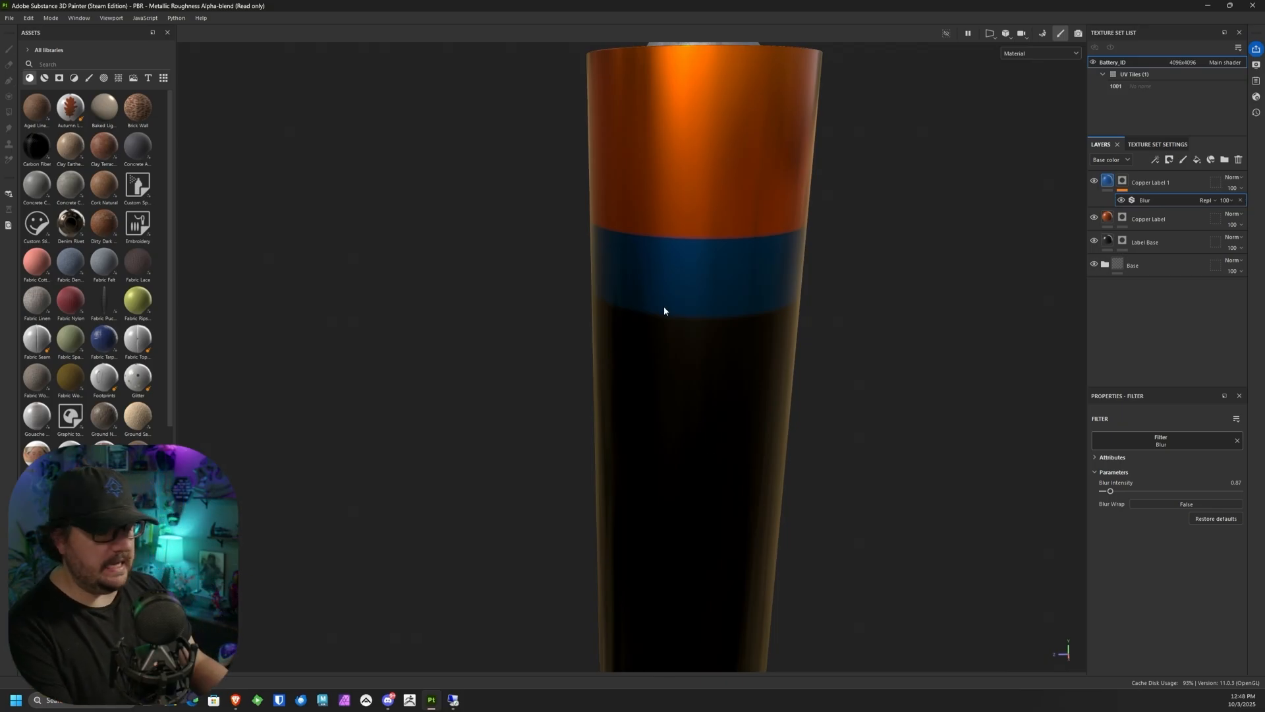
alt+drag(665, 310, 818, 349)
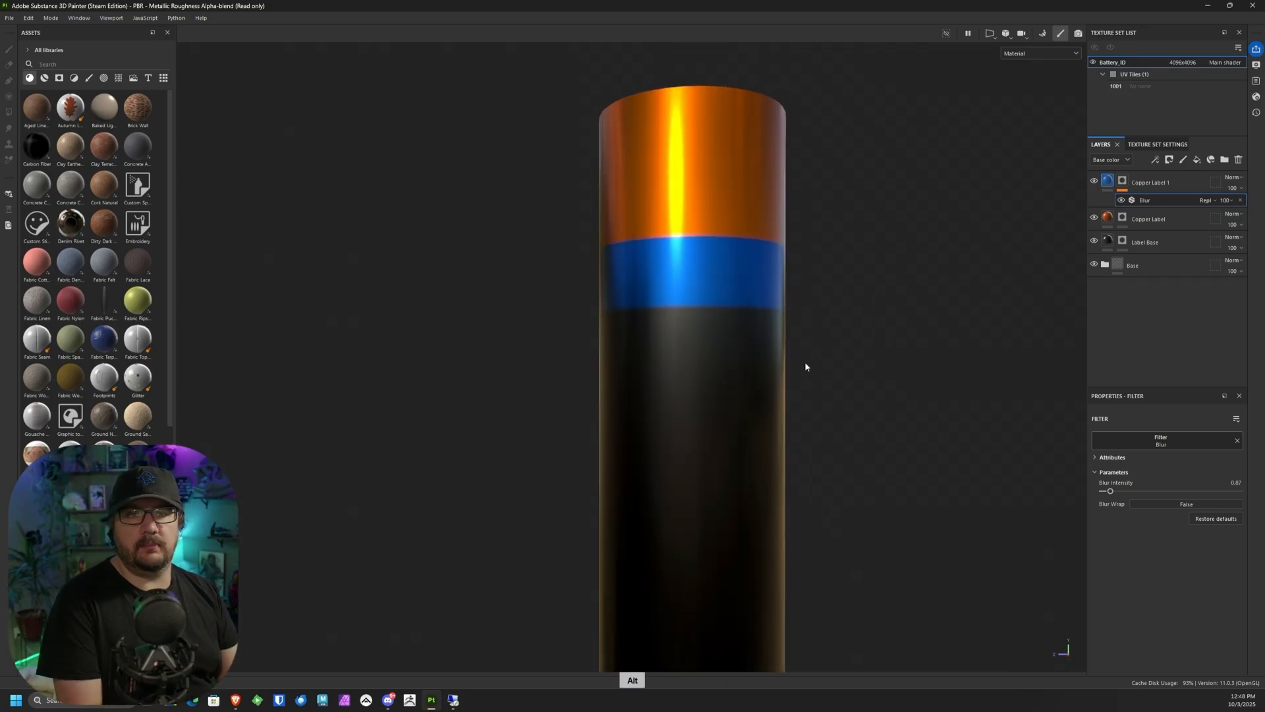
alt+middle_drag(797, 352, 803, 412)
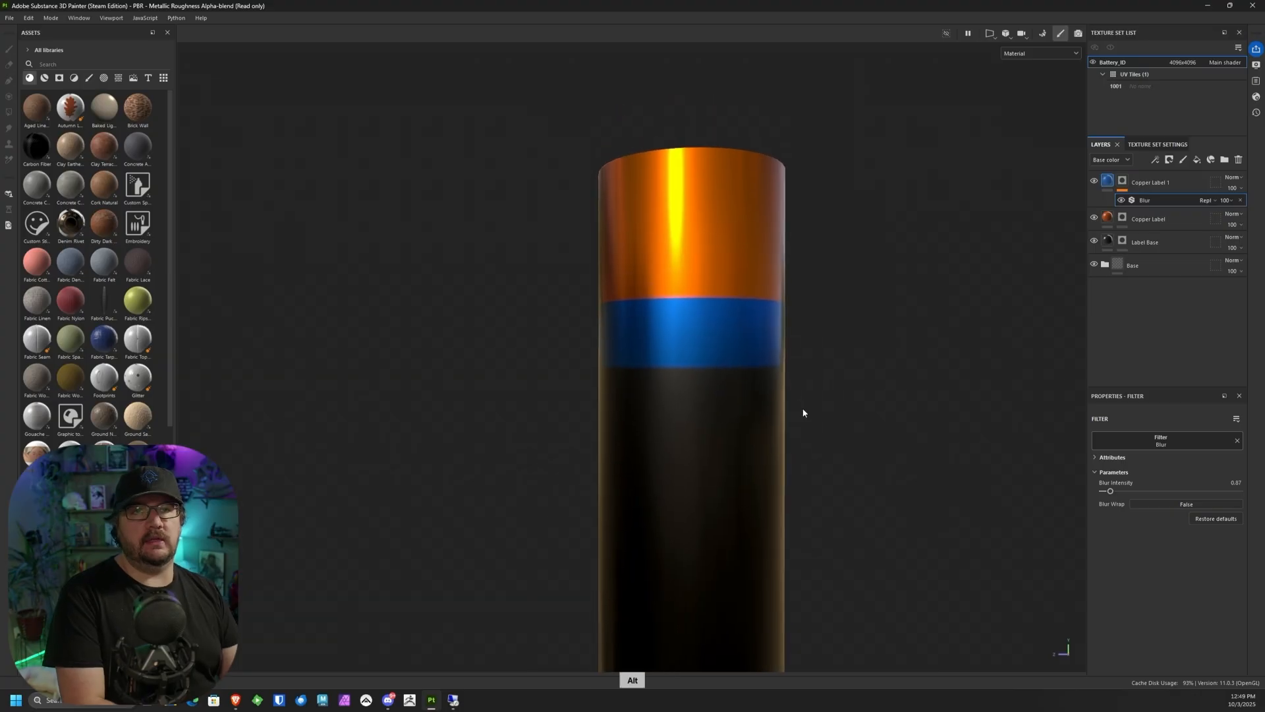
alt+drag(802, 412, 690, 305)
Step: Enable the roughness channel on the Copper Label fill and assign the Anisotropic Noise texture to it
click(1148, 219)
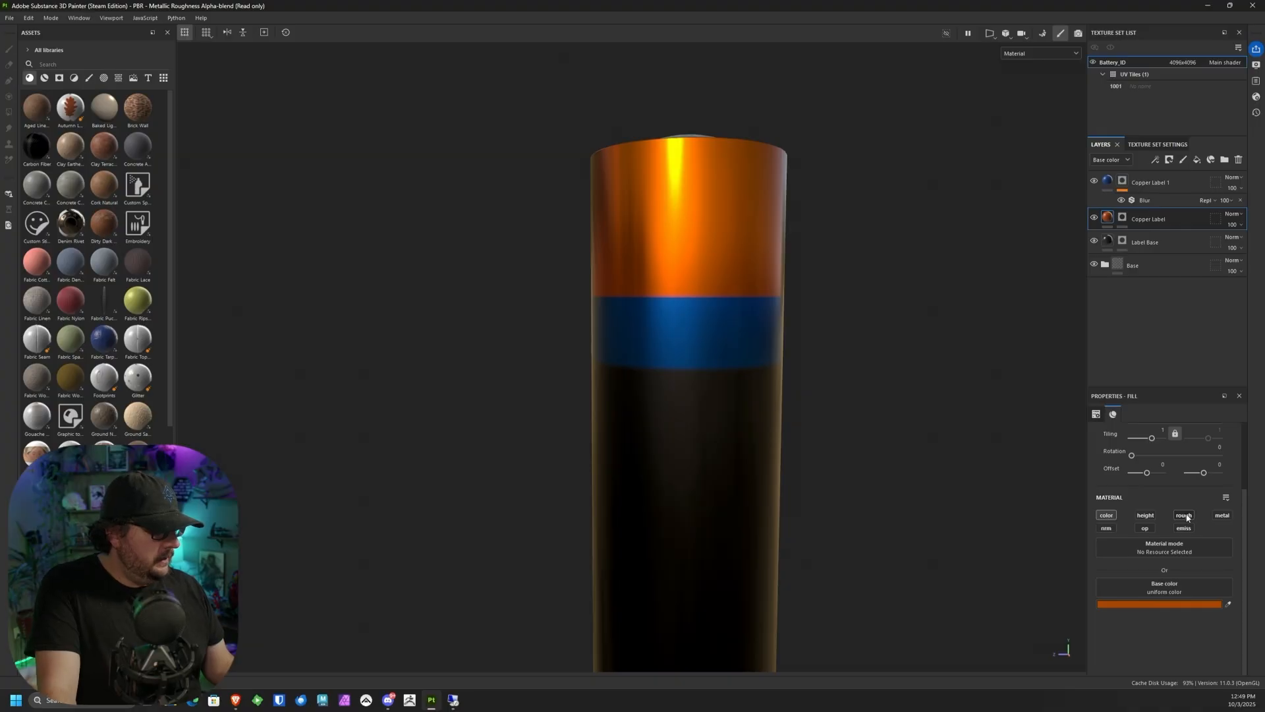
click(1186, 516)
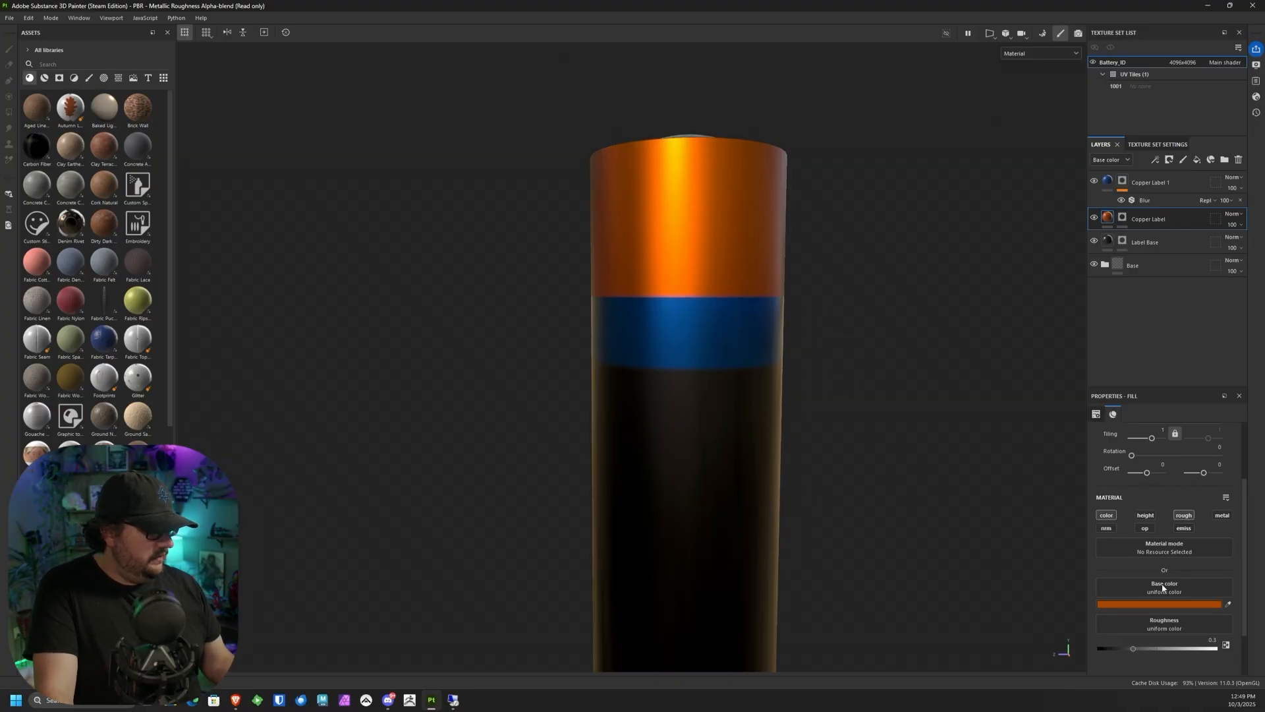
click(1152, 566)
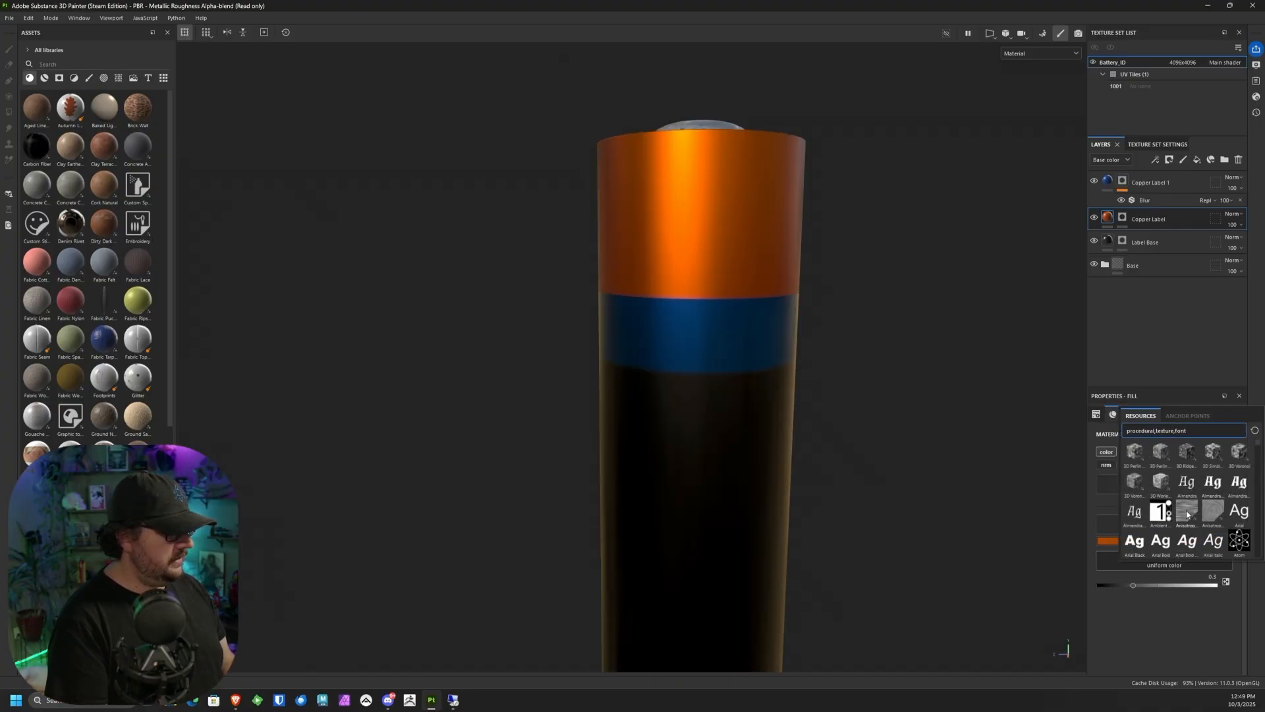
mouse_move(1189, 510)
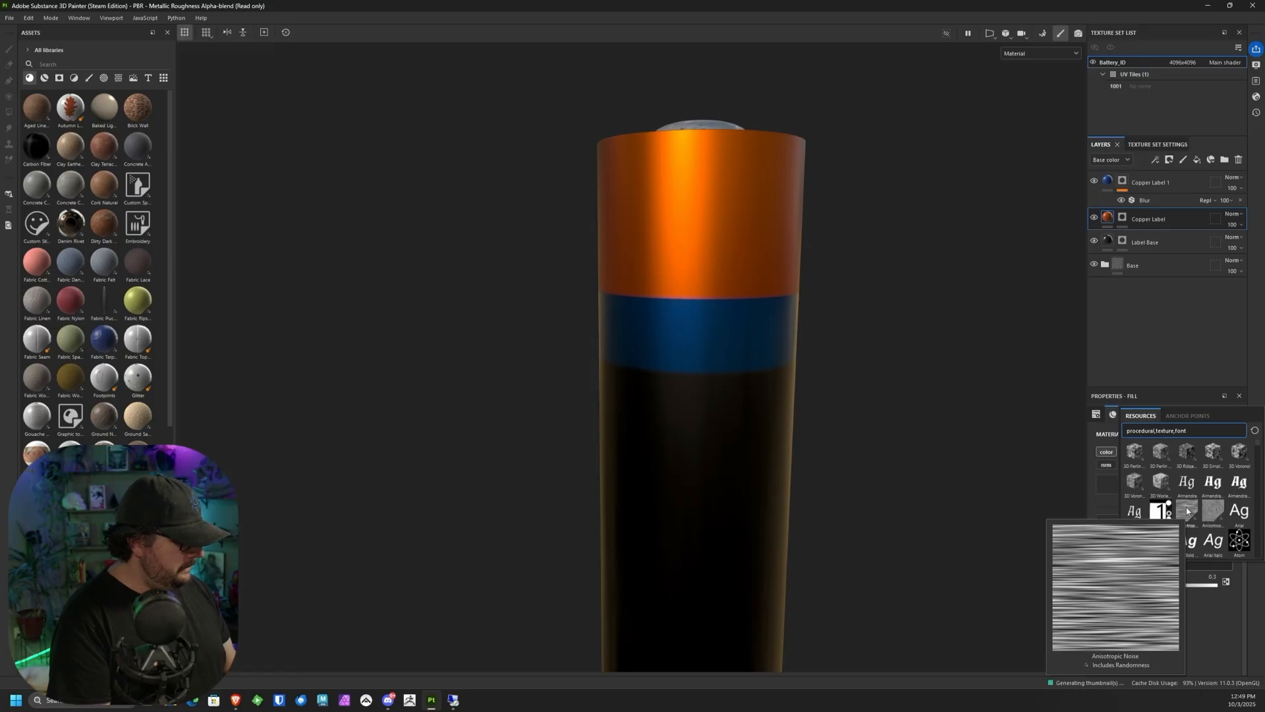
click(1185, 511)
alt+drag(922, 481, 812, 480)
Step: Set the Anisotropic Noise's Y Amount to 512 and turn on Y Amount By Resolution
scroll(1237, 583, down, 4)
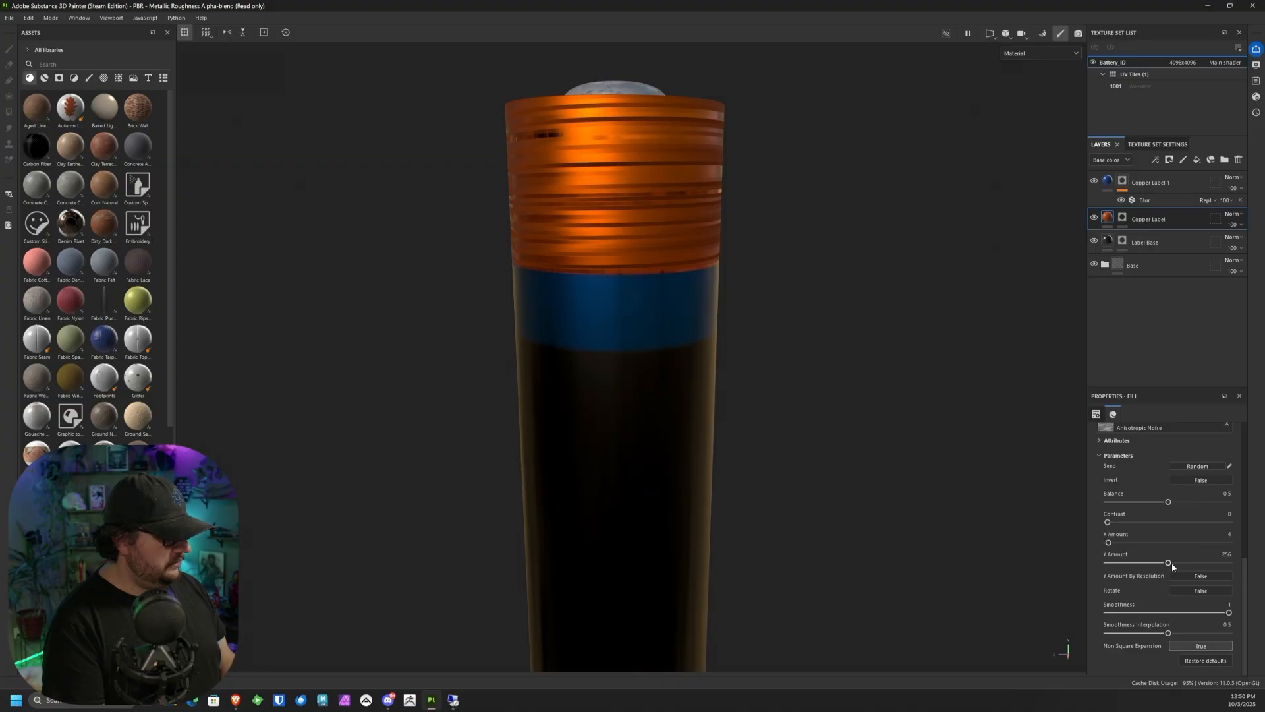
drag(1171, 563, 1264, 571)
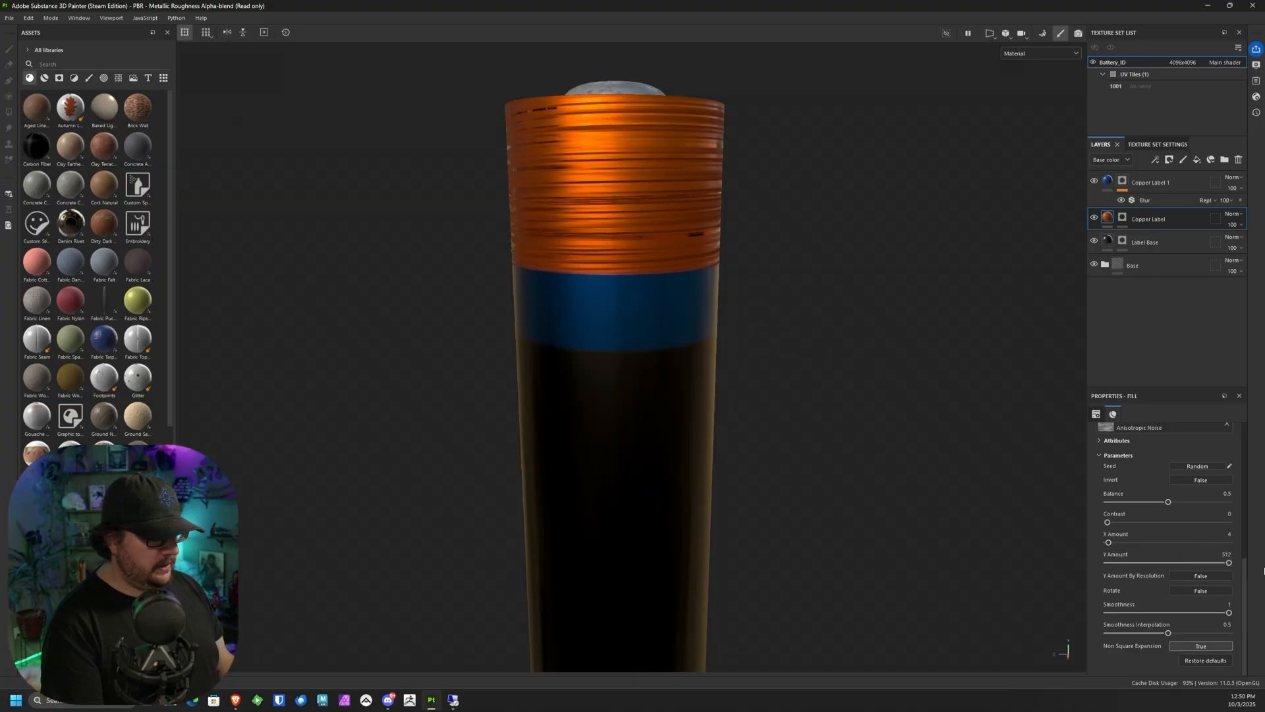
click(1201, 576)
alt+drag(922, 461, 826, 466)
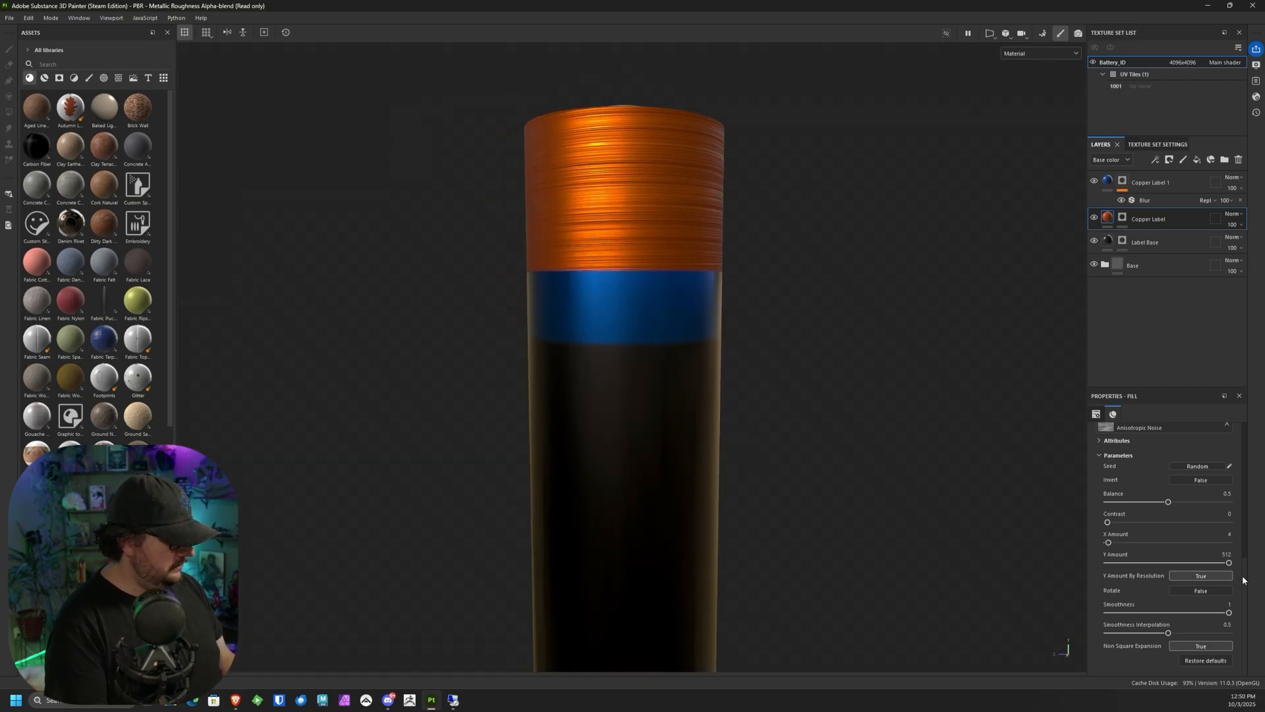
Step: Rotate the Copper Label fill's UV transformation to 90 degrees so the roughness streaks run along the battery
scroll(1242, 535, up, 3)
drag(1242, 536, 1235, 467)
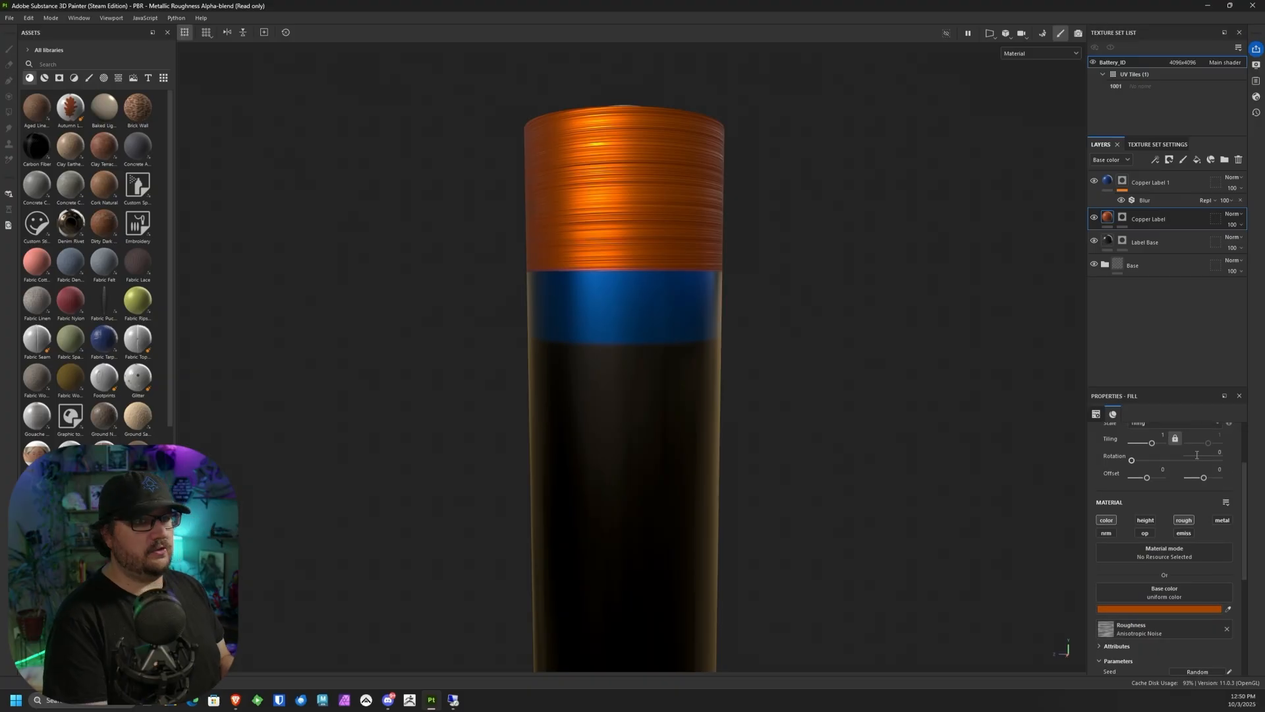
scroll(1153, 473, up, 1)
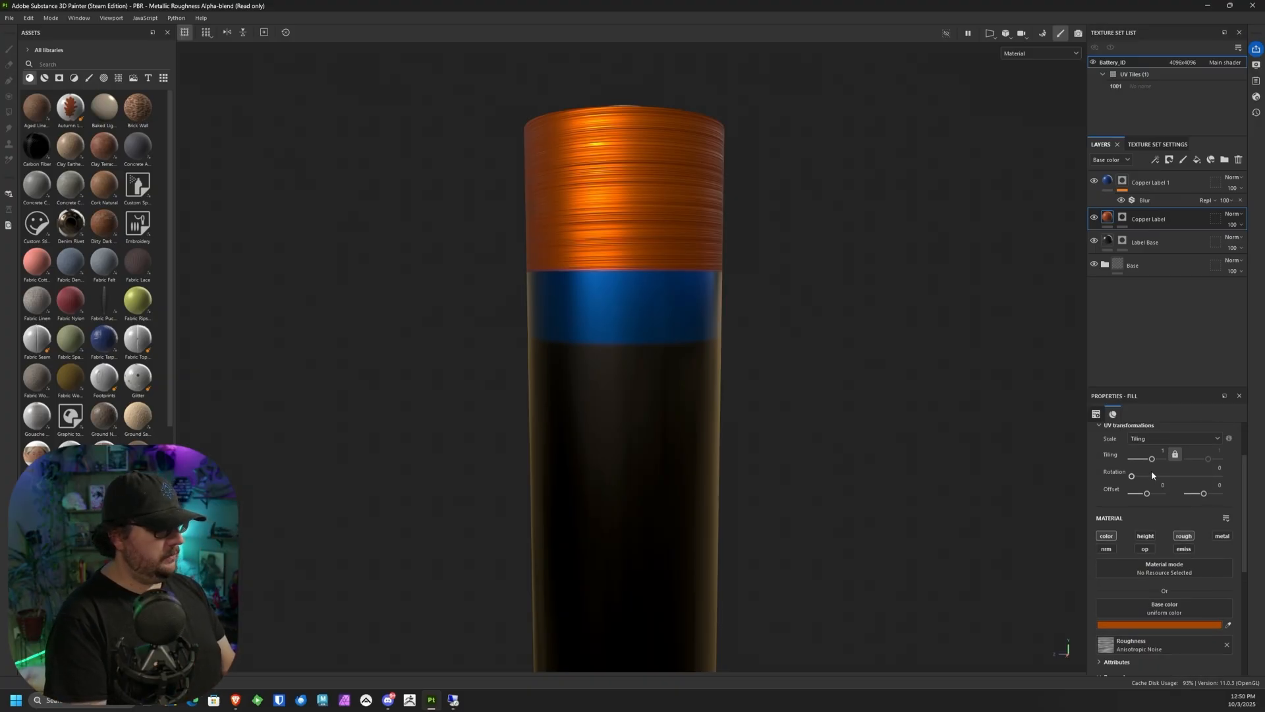
drag(1132, 477, 1155, 482)
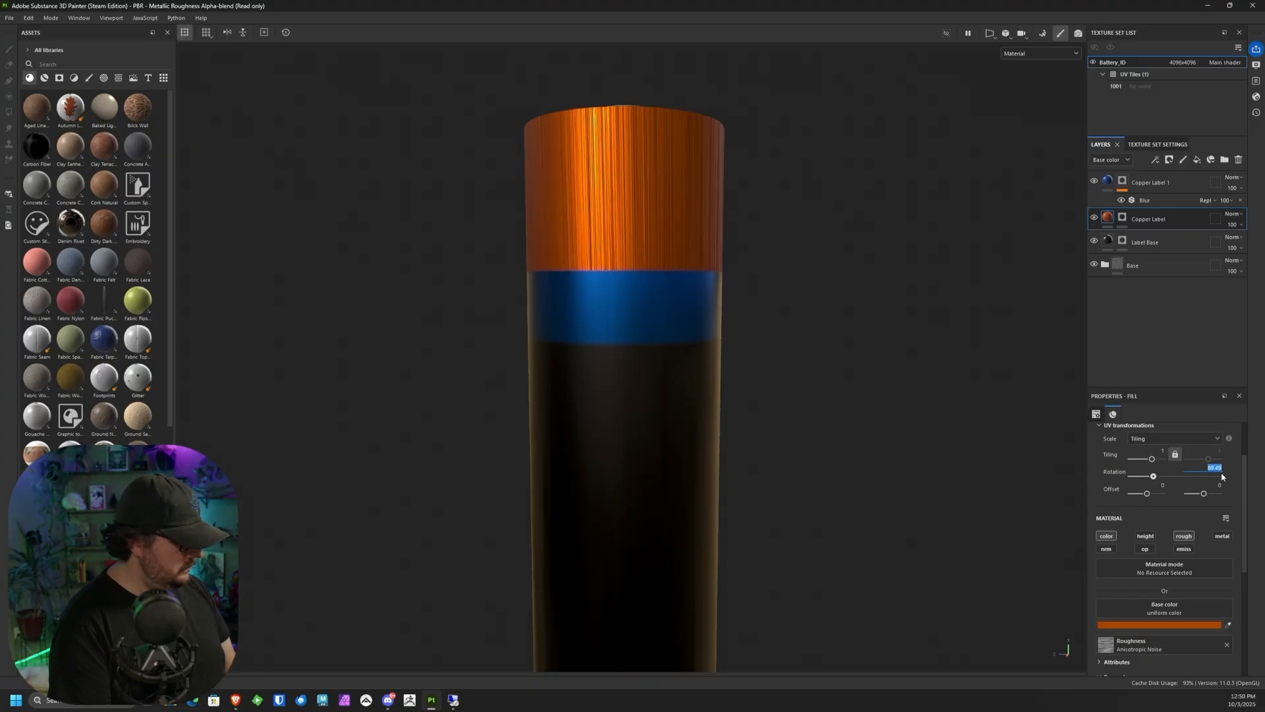
text(90)
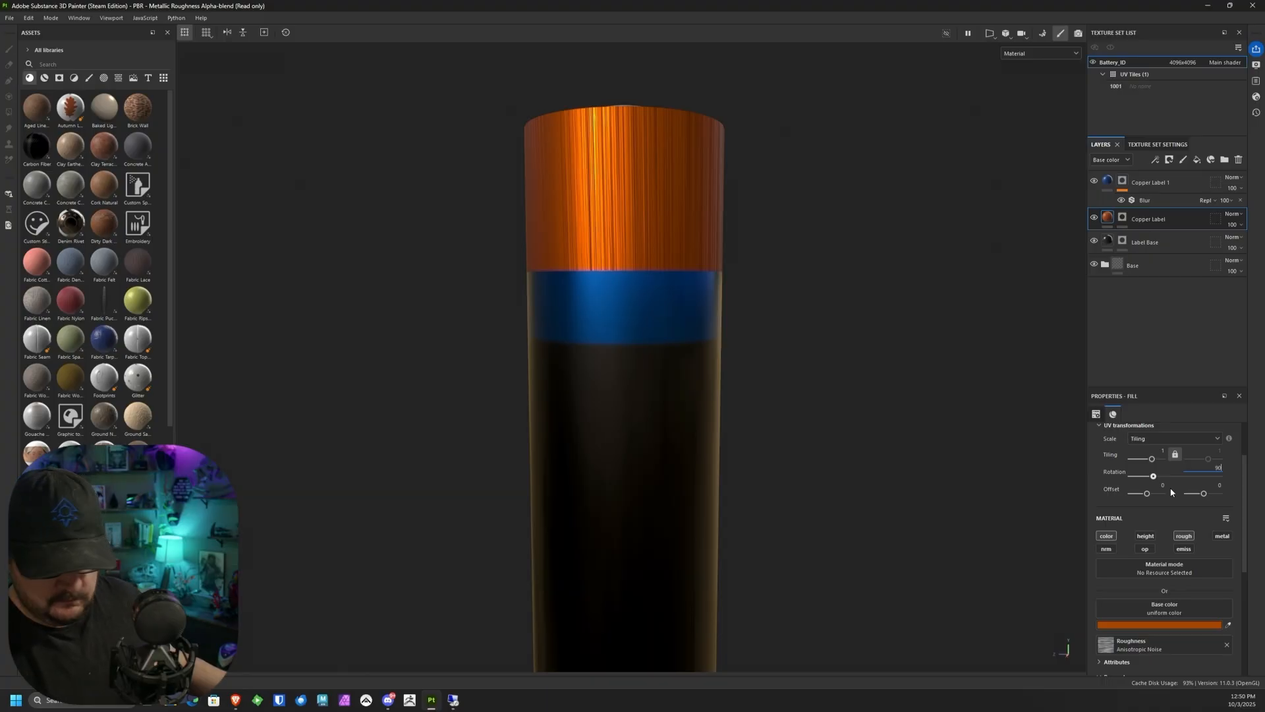
Step: Inspect the copper band's rotated roughness streaks from several angles around the top of the battery
key(Return)
alt+drag(800, 313, 782, 451)
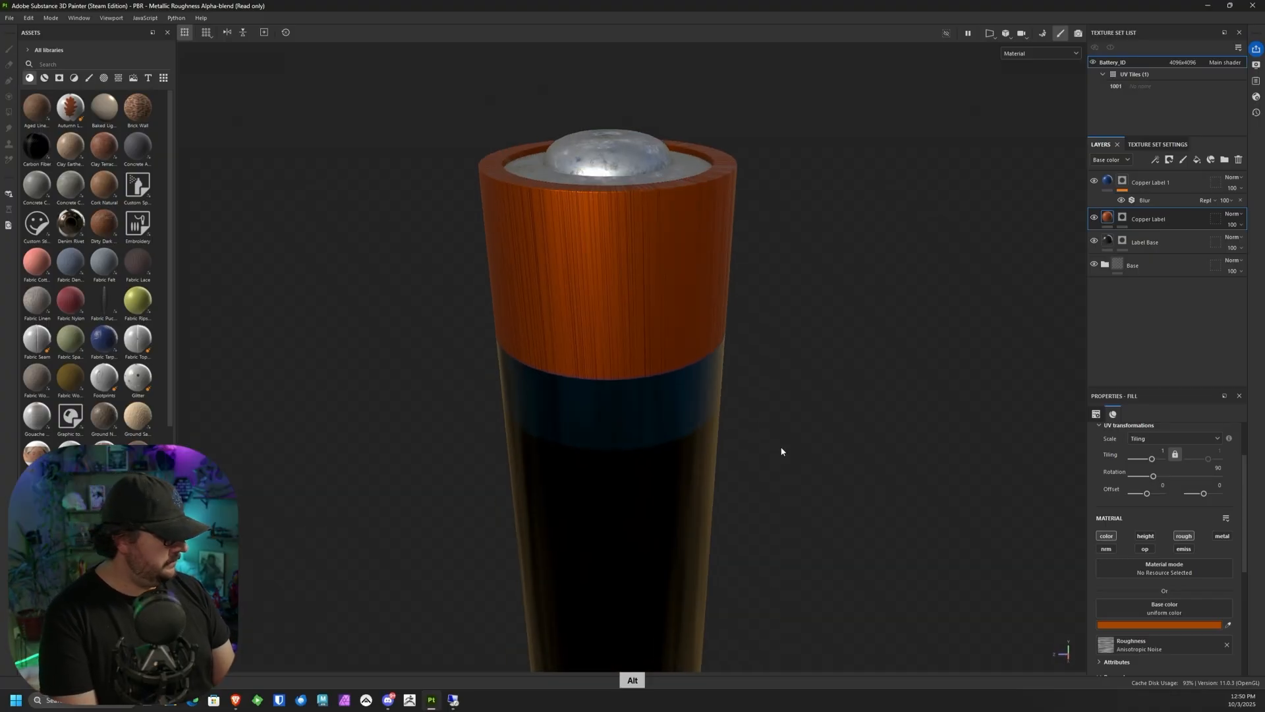
alt+middle_drag(781, 451, 842, 439)
alt+right_drag(842, 439, 829, 371)
alt+drag(830, 371, 808, 300)
alt+middle_drag(808, 300, 789, 328)
mouse_move(789, 328)
alt+right_down()
mouse_move(715, 445)
mouse_move(814, 518)
alt+right_up()
mouse_move(814, 517)
alt+middle_down()
mouse_move(814, 371)
mouse_move(786, 433)
alt+middle_up()
Step: Add a Blur filter to the Copper Label fill's content and set its Blur Intensity to about 0.75
click(1123, 217)
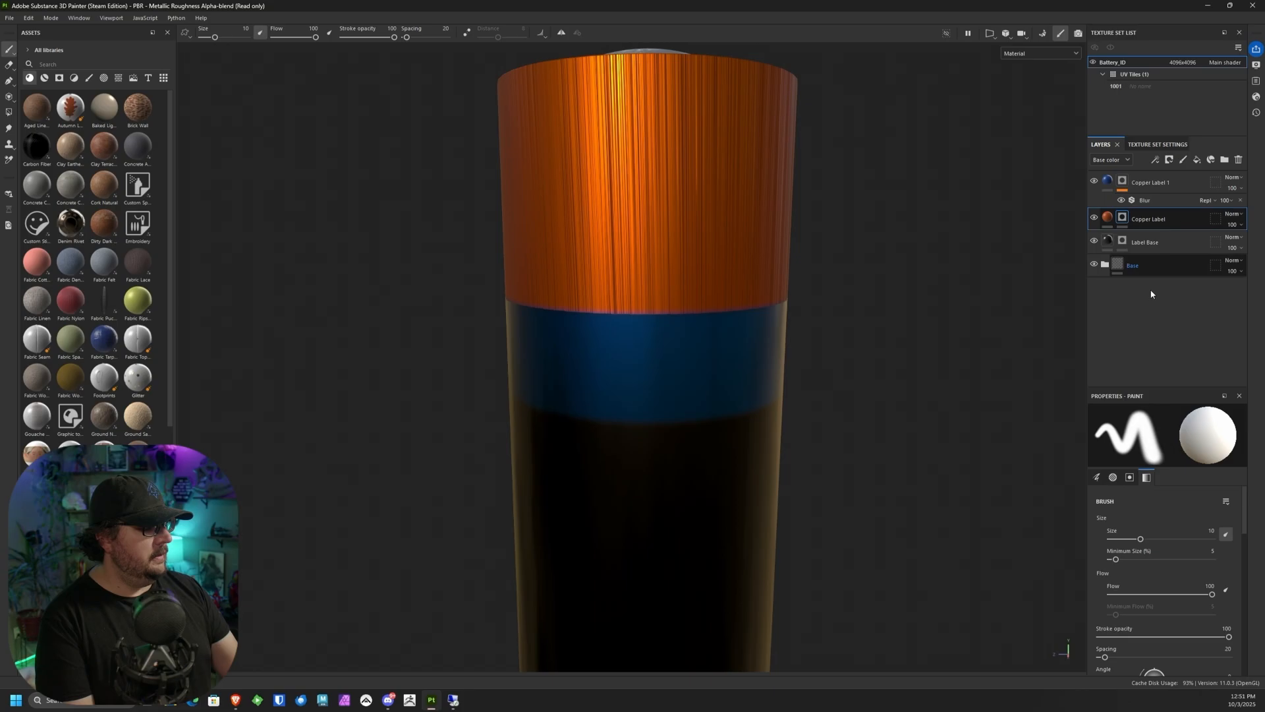
click(1107, 216)
mouse_move(1108, 241)
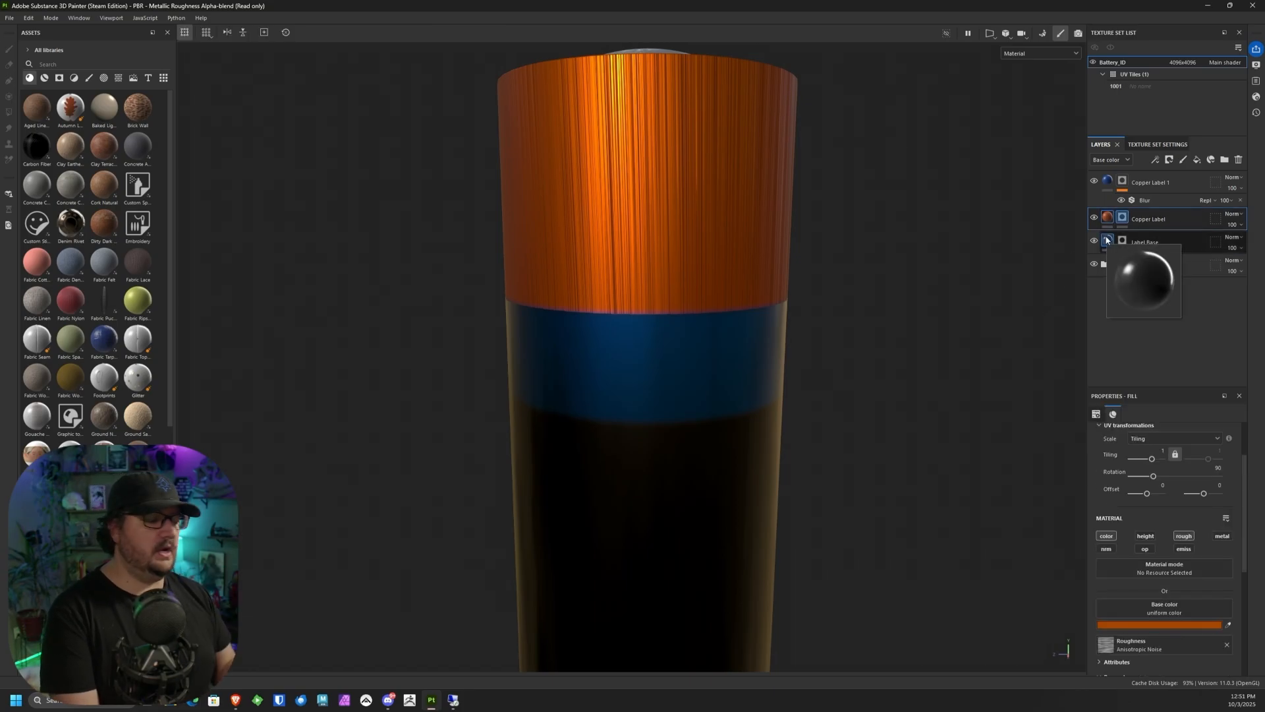
right_click(1108, 219)
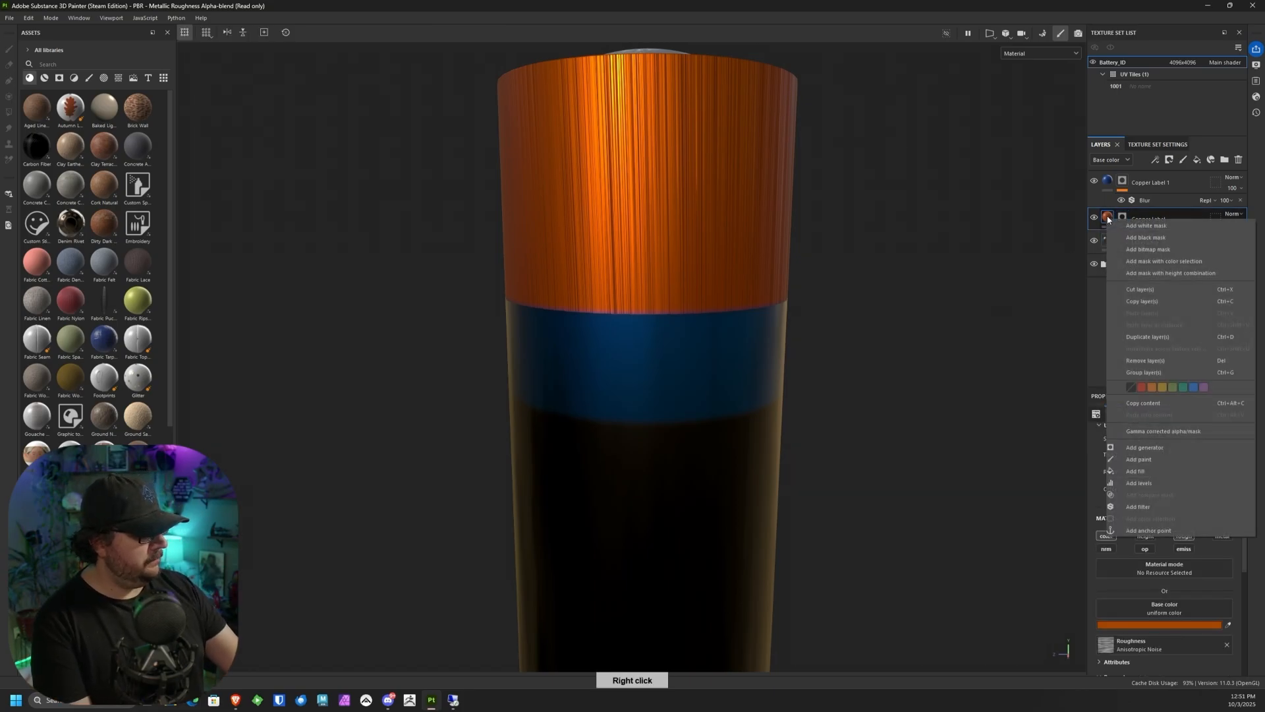
click(1148, 506)
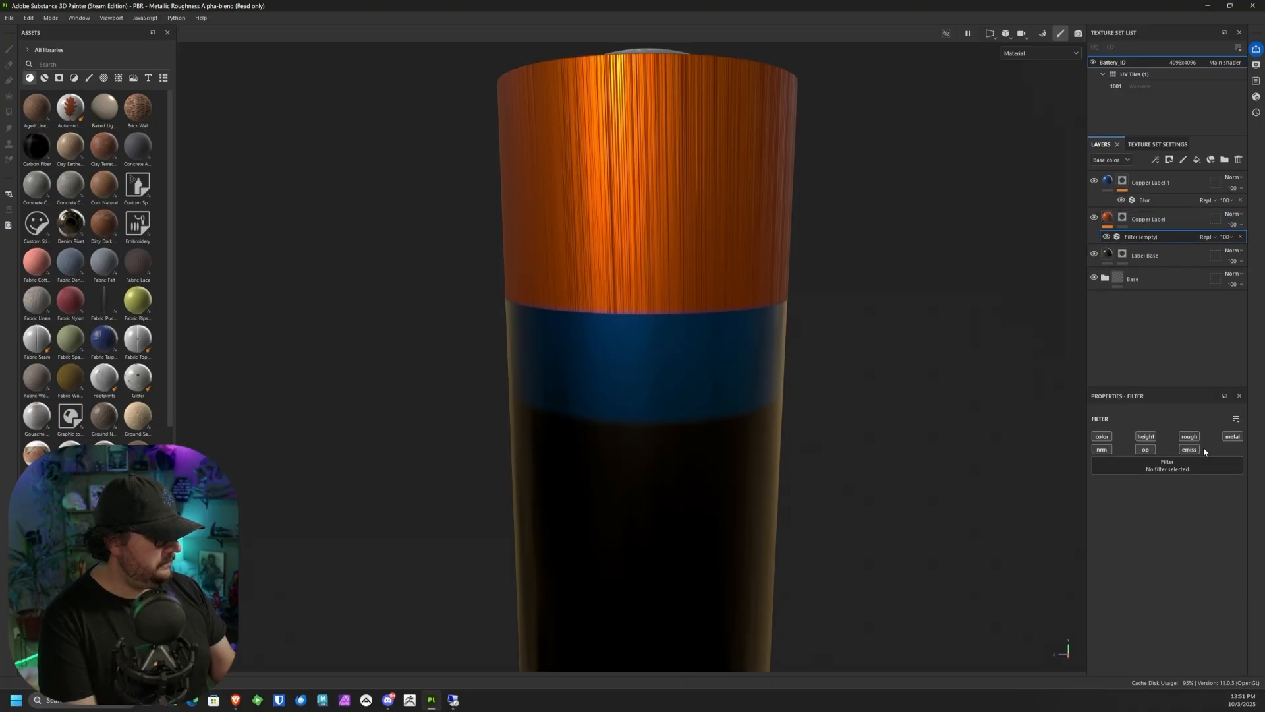
click(1174, 466)
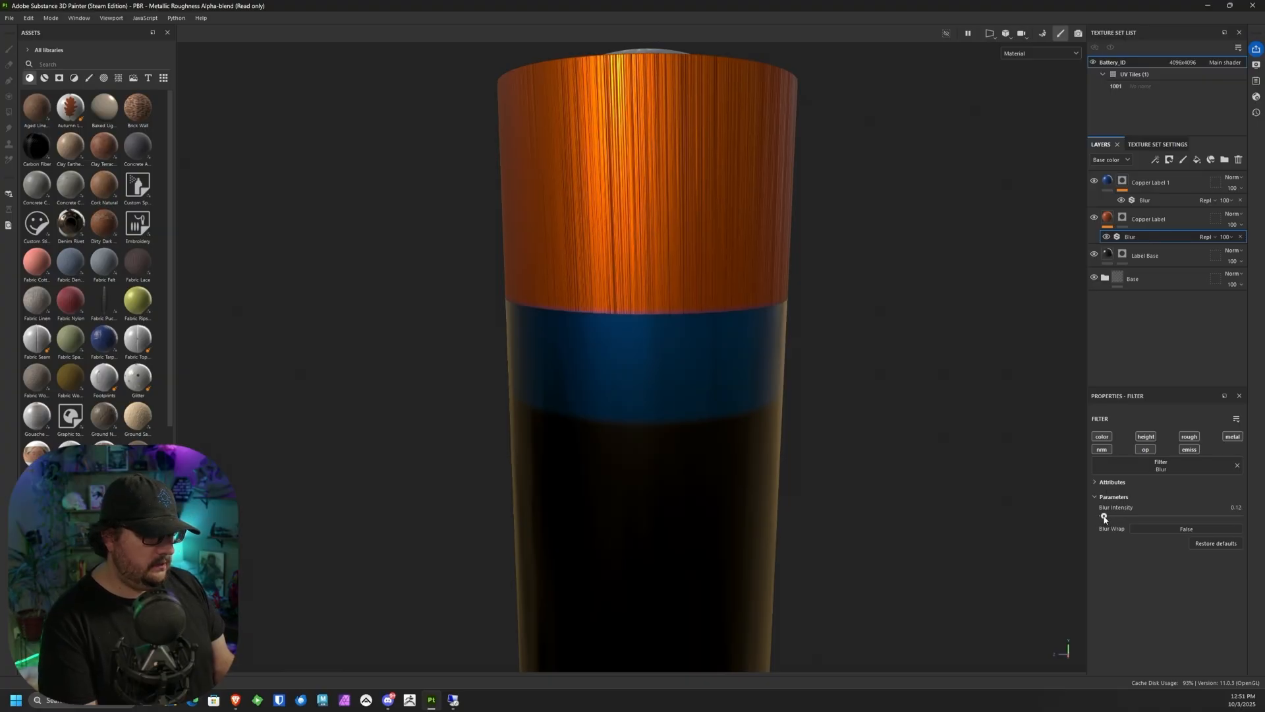
right_drag(1106, 518, 1108, 518)
drag(1107, 517, 1110, 519)
alt+drag(840, 424, 936, 237)
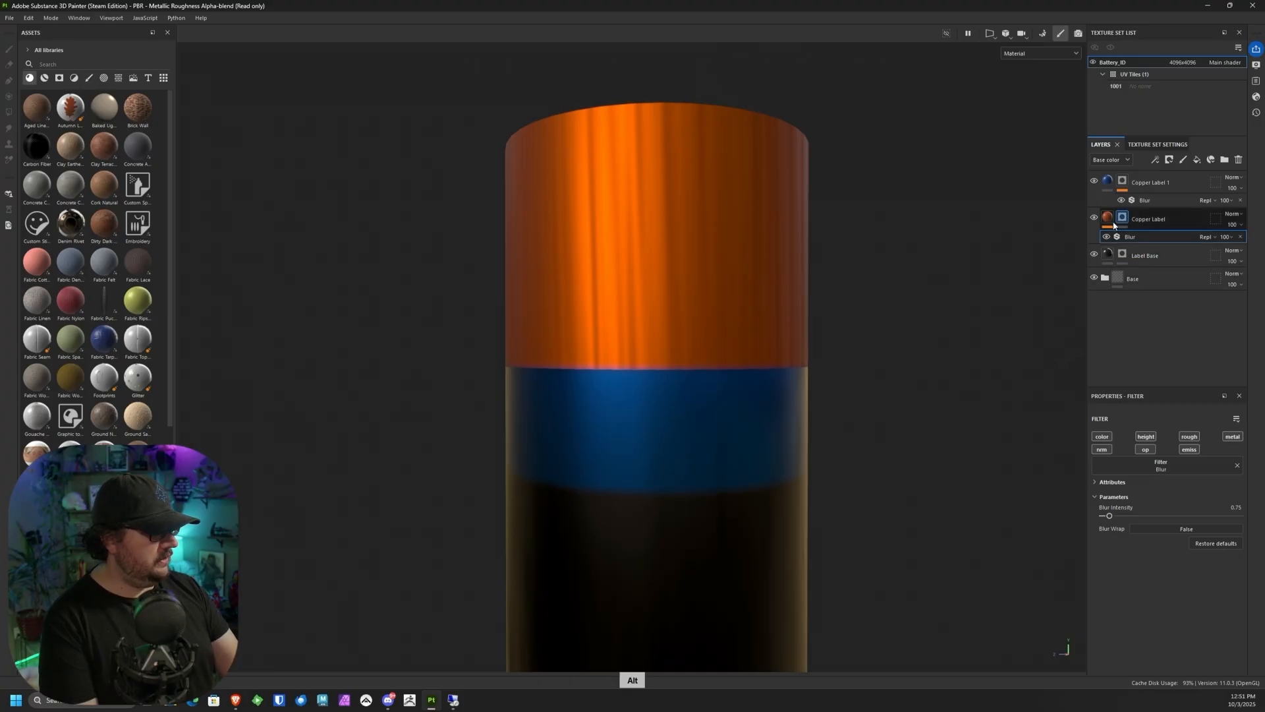
Step: Enable the metallic channel on the Copper Label fill and set Metallic to 1
click(1152, 220)
scroll(1224, 514, down, 2)
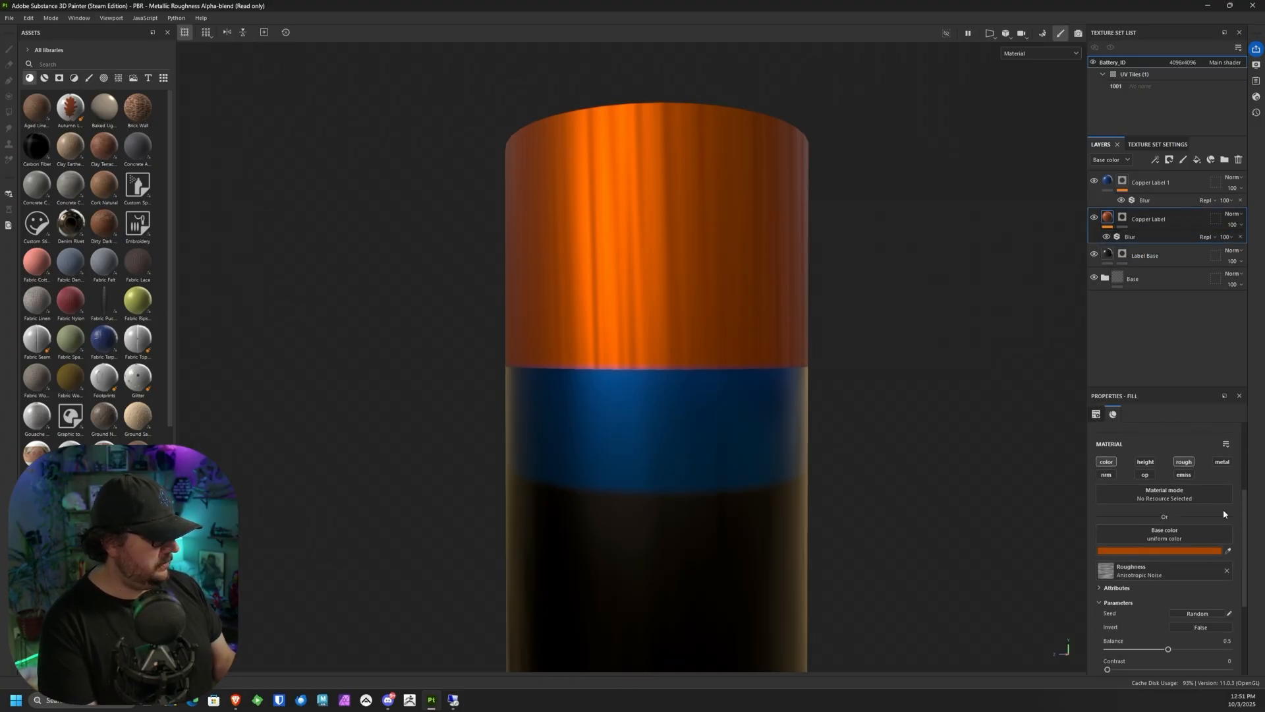
click(1224, 462)
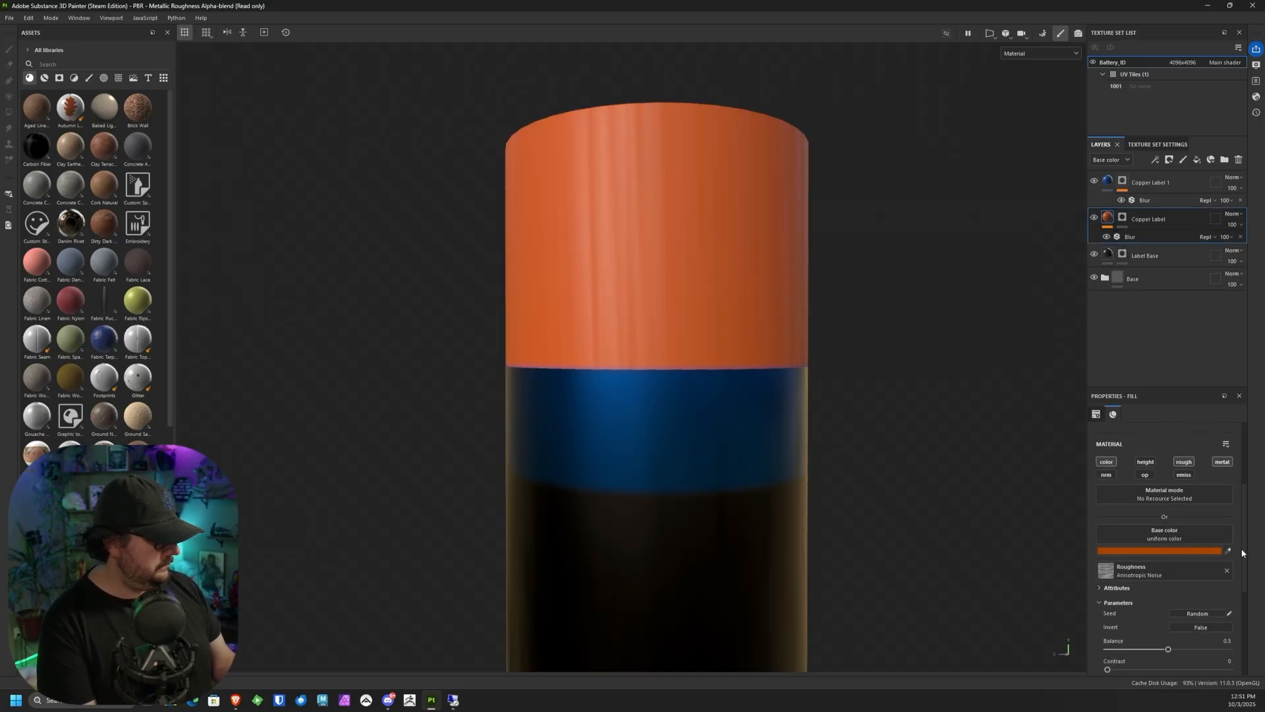
scroll(1239, 595, down, 4)
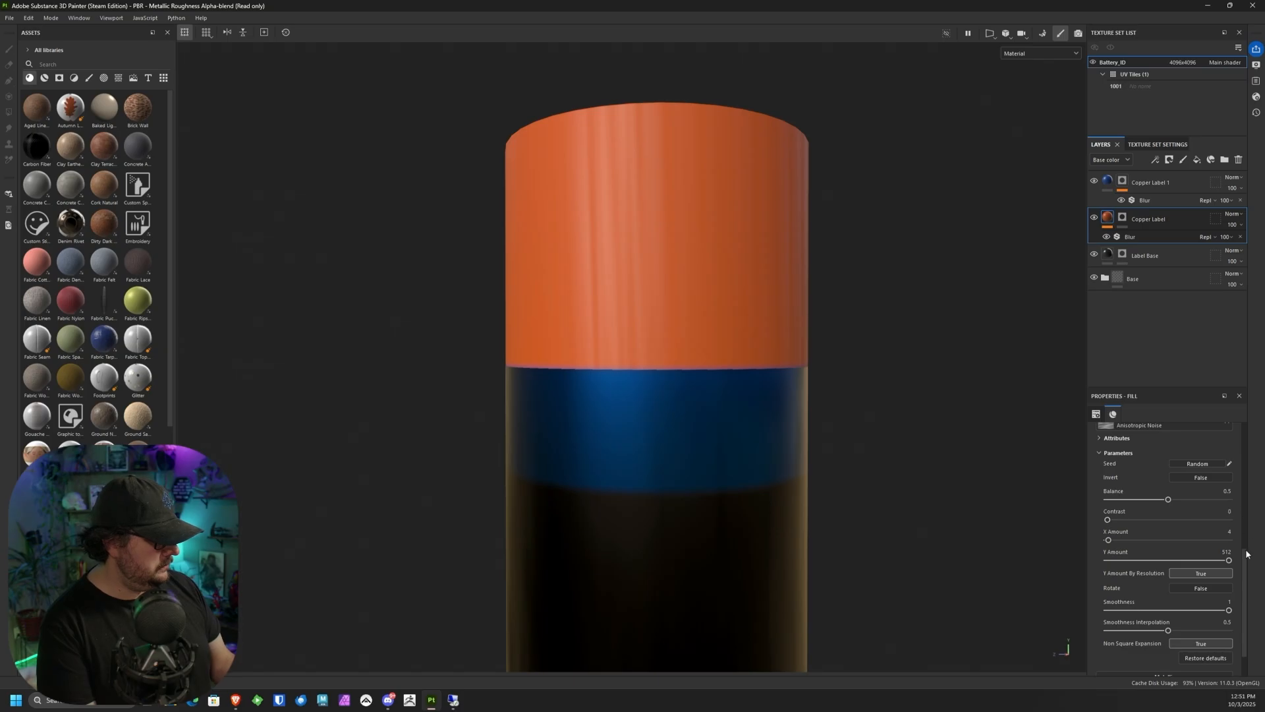
scroll(1239, 580, down, 1)
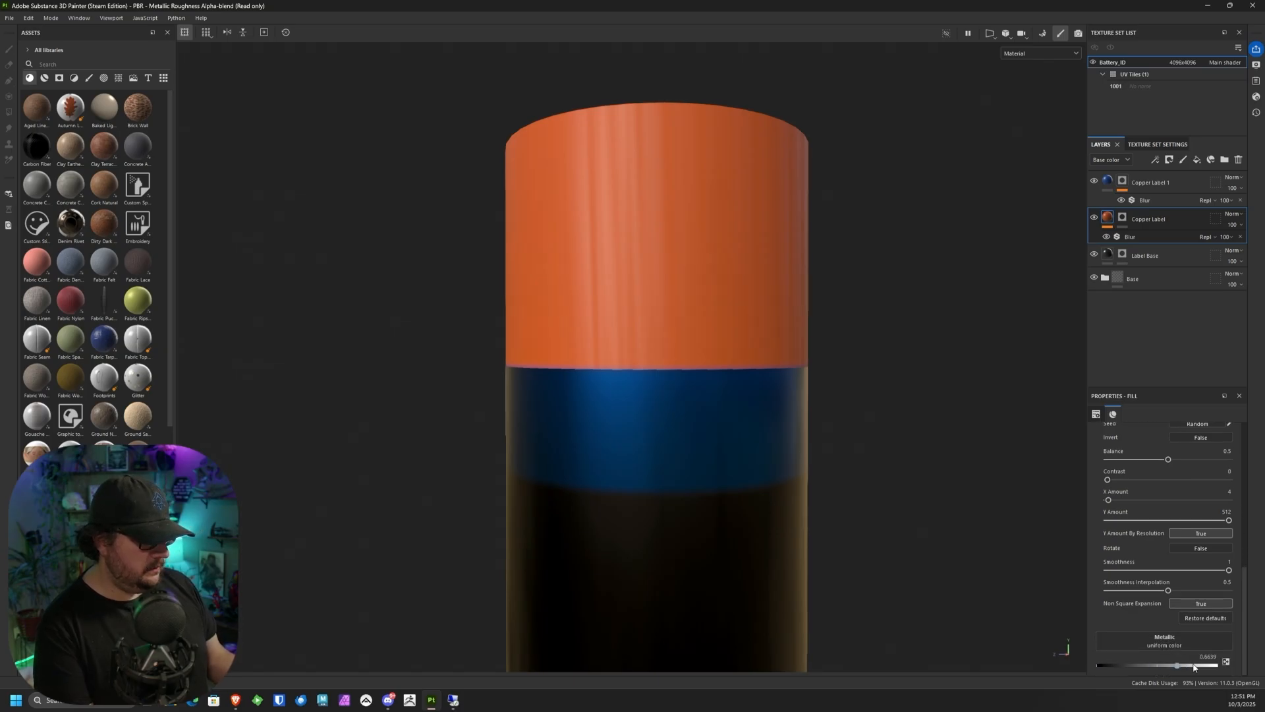
drag(1194, 667, 1242, 671)
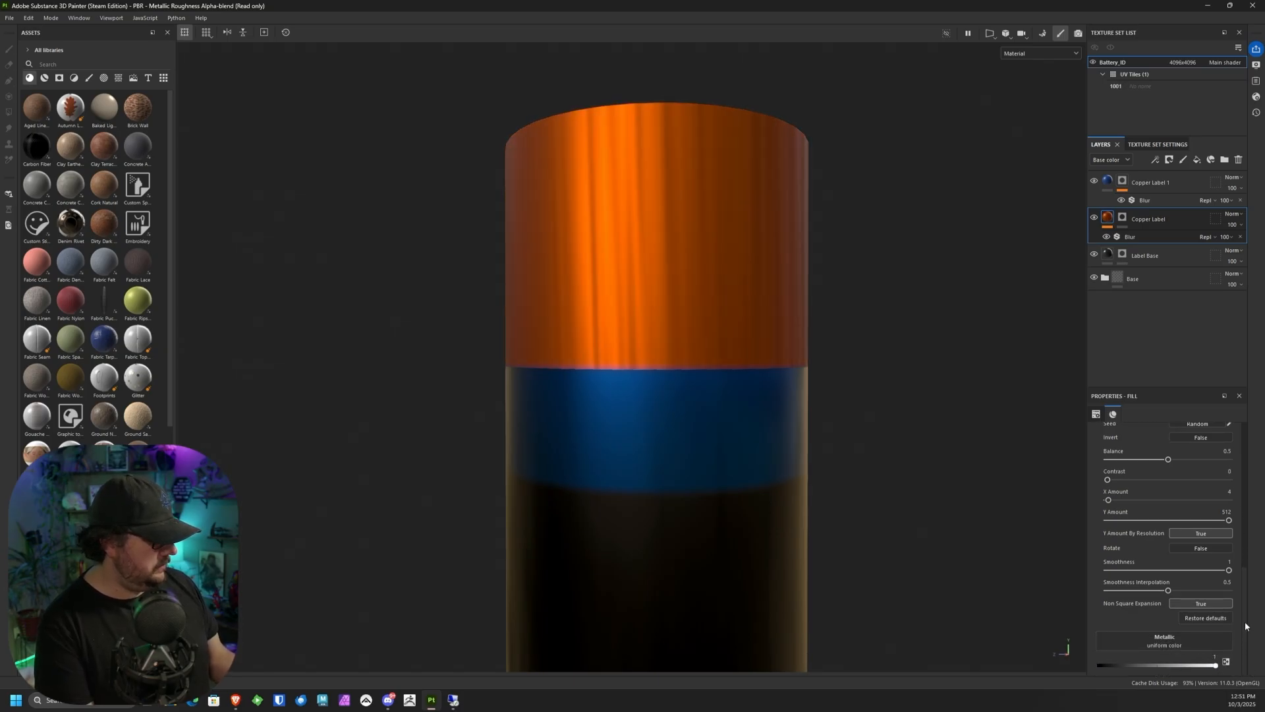
Step: Lower the Balance of the Copper Label's Anisotropic Noise to about 0.38 and check the copper band
scroll(1239, 593, up, 3)
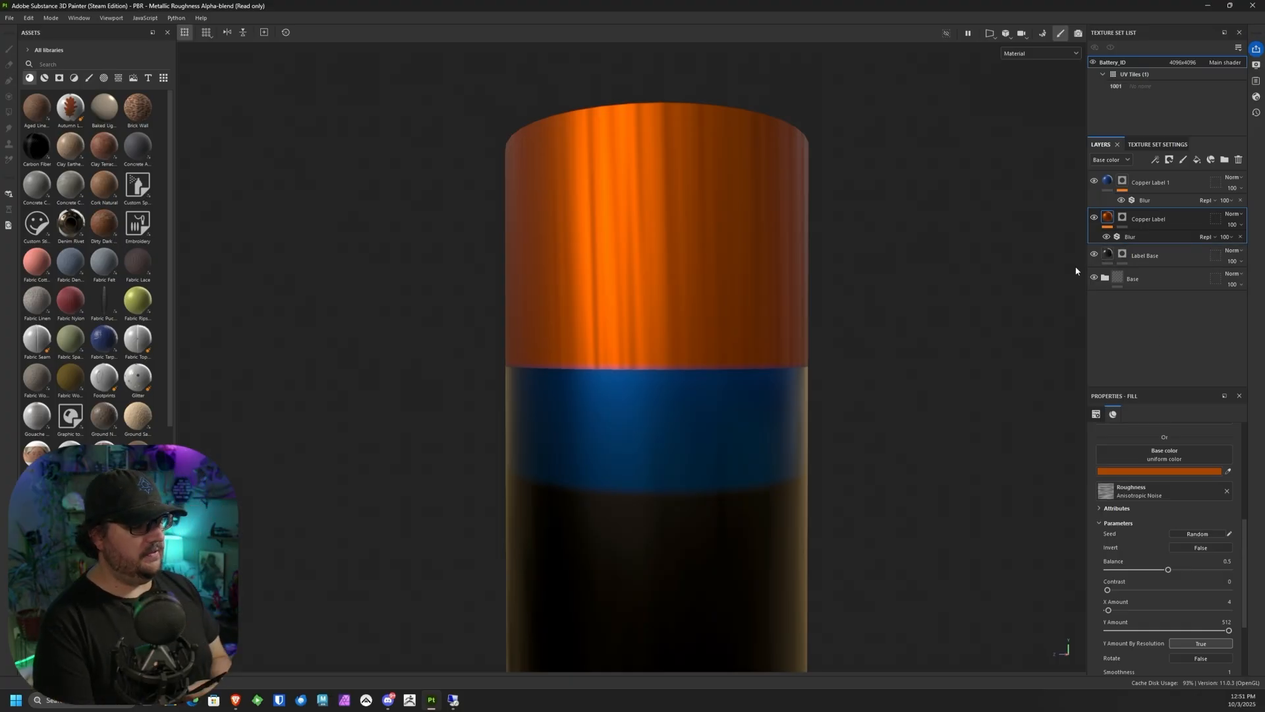
scroll(1076, 271, down, 1)
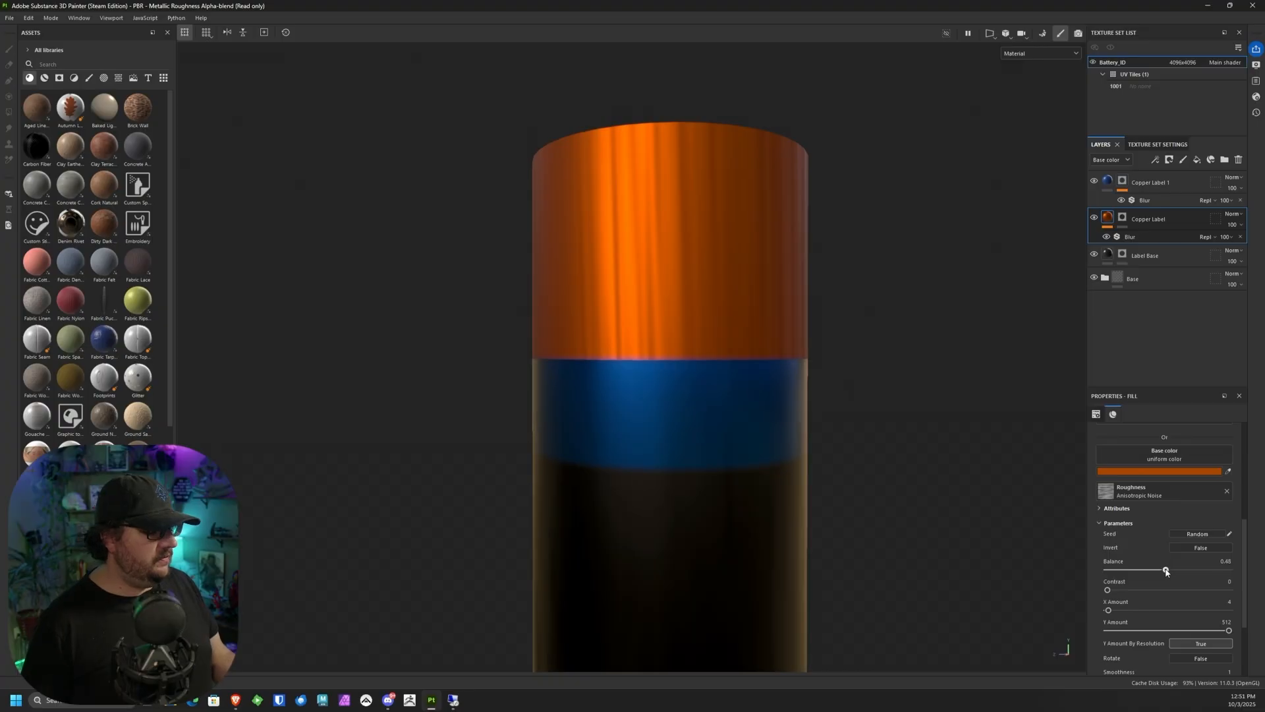
drag(1166, 571, 1154, 575)
alt+drag(907, 378, 876, 520)
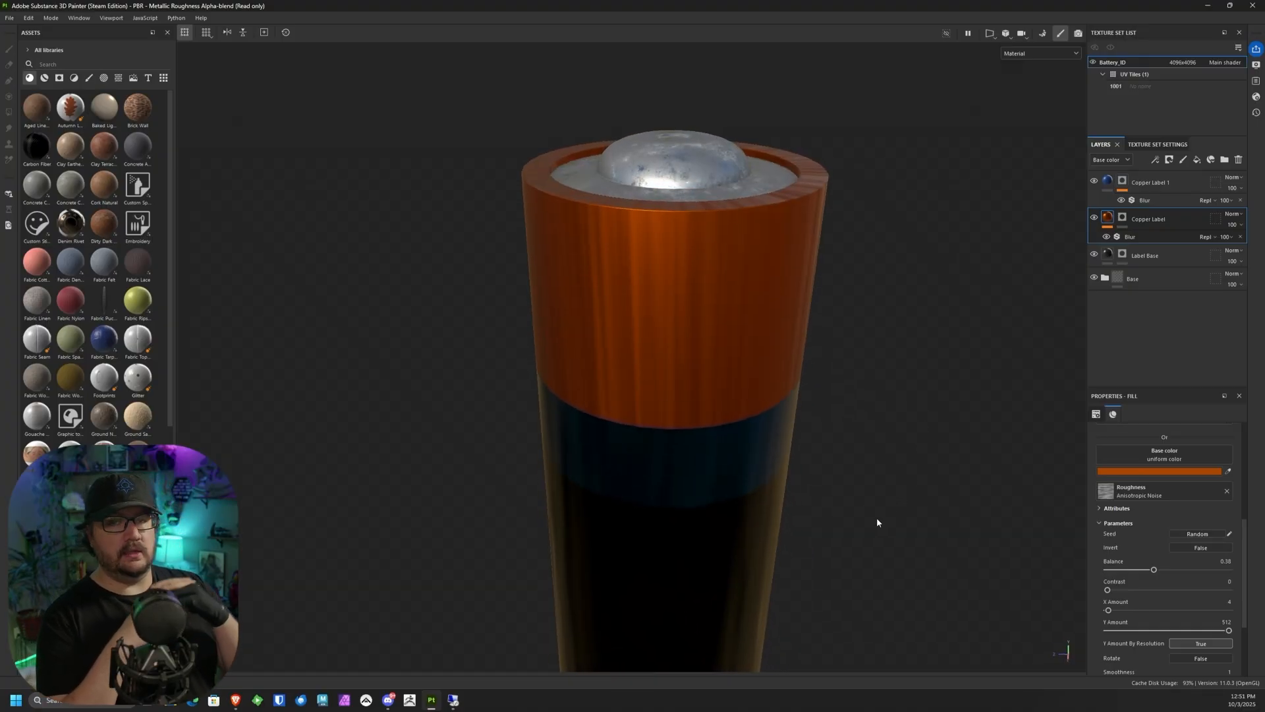
Step: Add a Levels effect to the Copper Label fill's content and make it affect the Roughness channel
right_click(1110, 217)
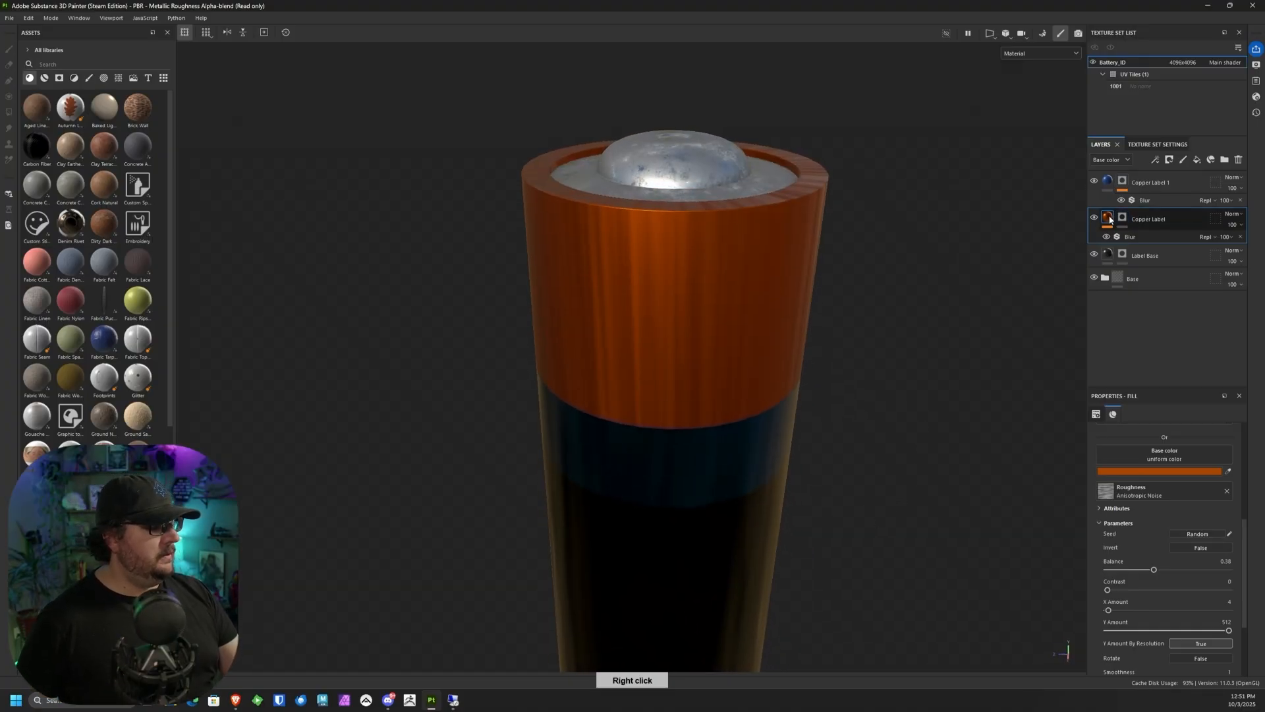
click(1148, 480)
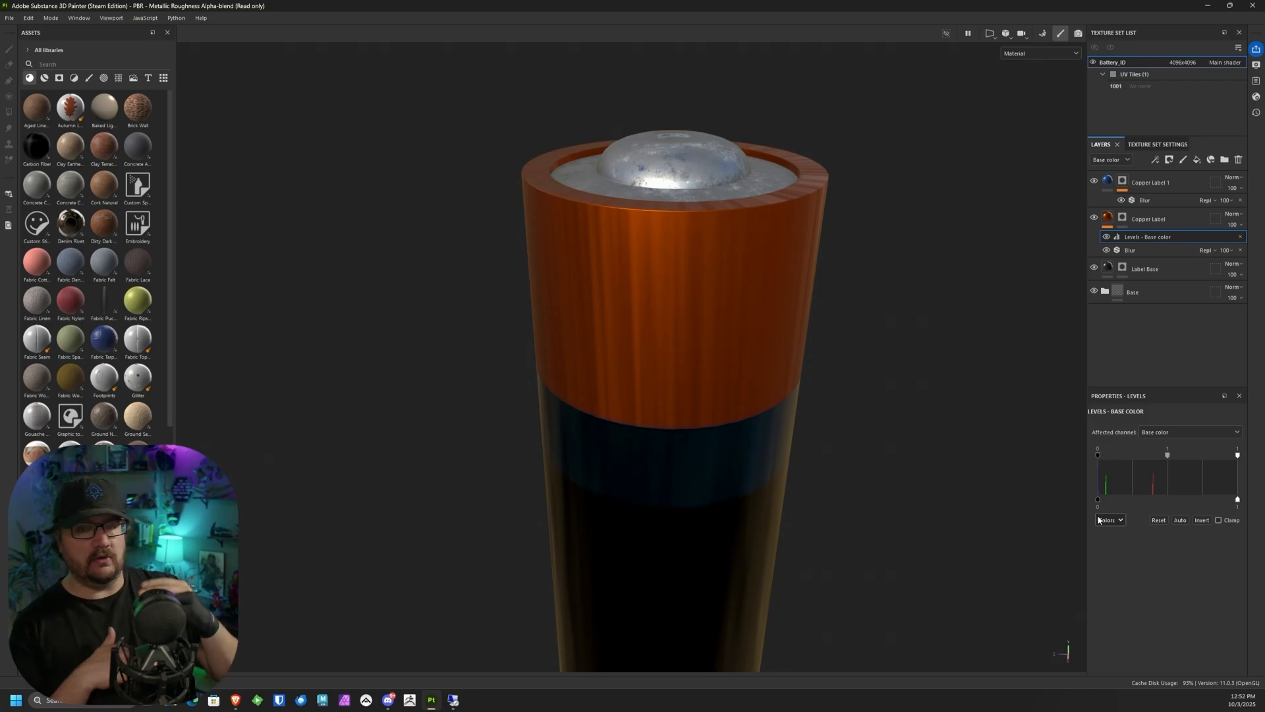
click(1180, 434)
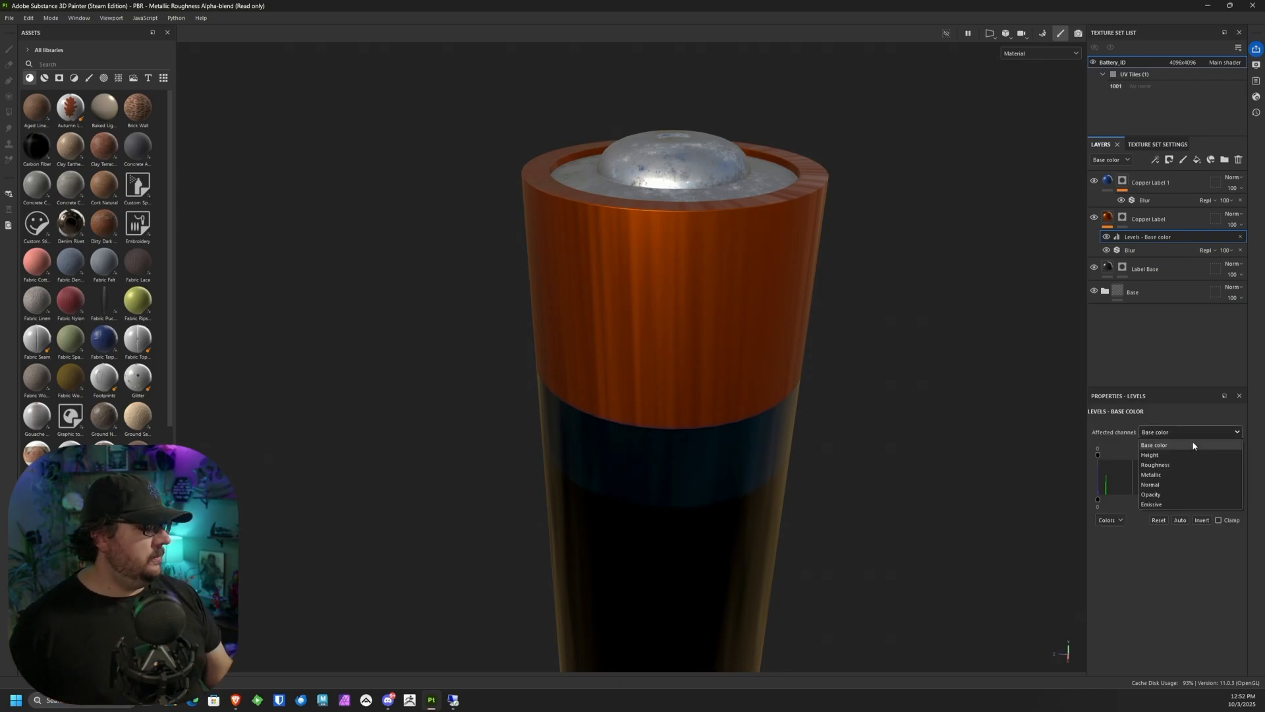
click(1164, 465)
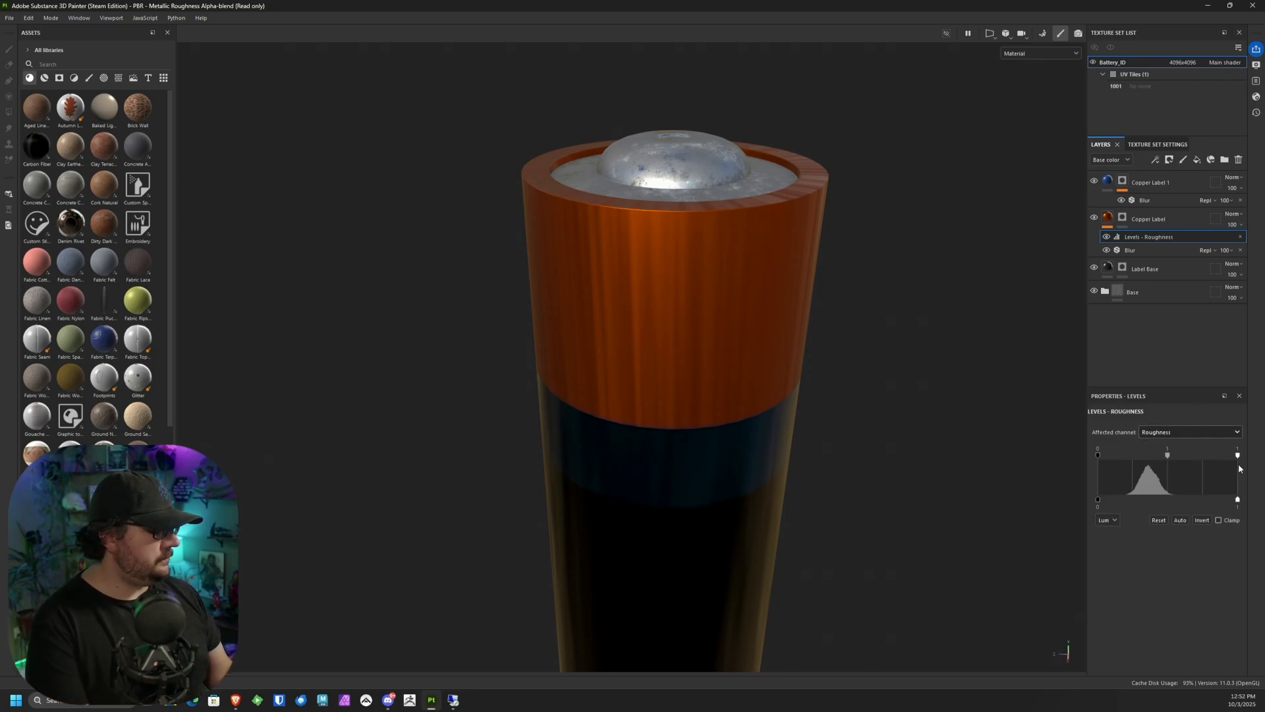
Step: Try narrowing the roughness Levels' input range to about 0.17–0.717, and reset the levels
alt+drag(795, 425, 802, 360)
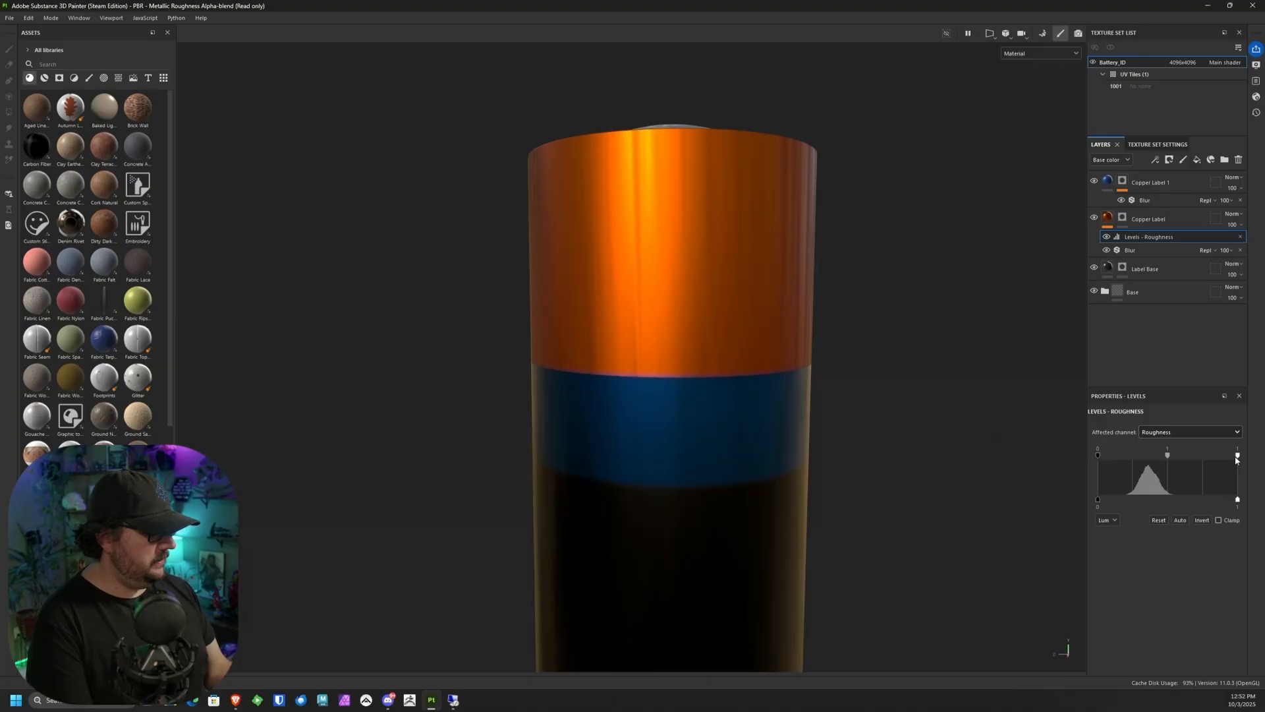
mouse_move(1238, 455)
mouse_down()
mouse_move(1183, 455)
mouse_move(1199, 456)
mouse_up()
drag(1103, 454, 1121, 455)
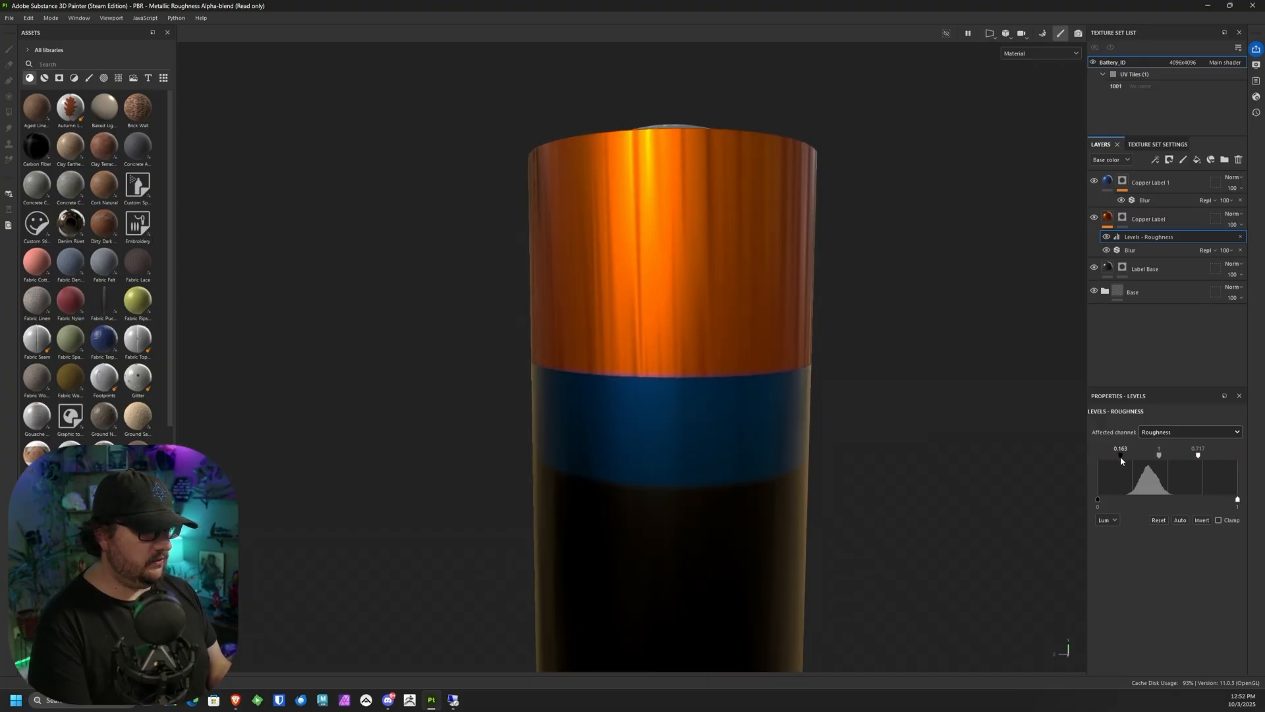
alt+drag(1003, 429, 692, 415)
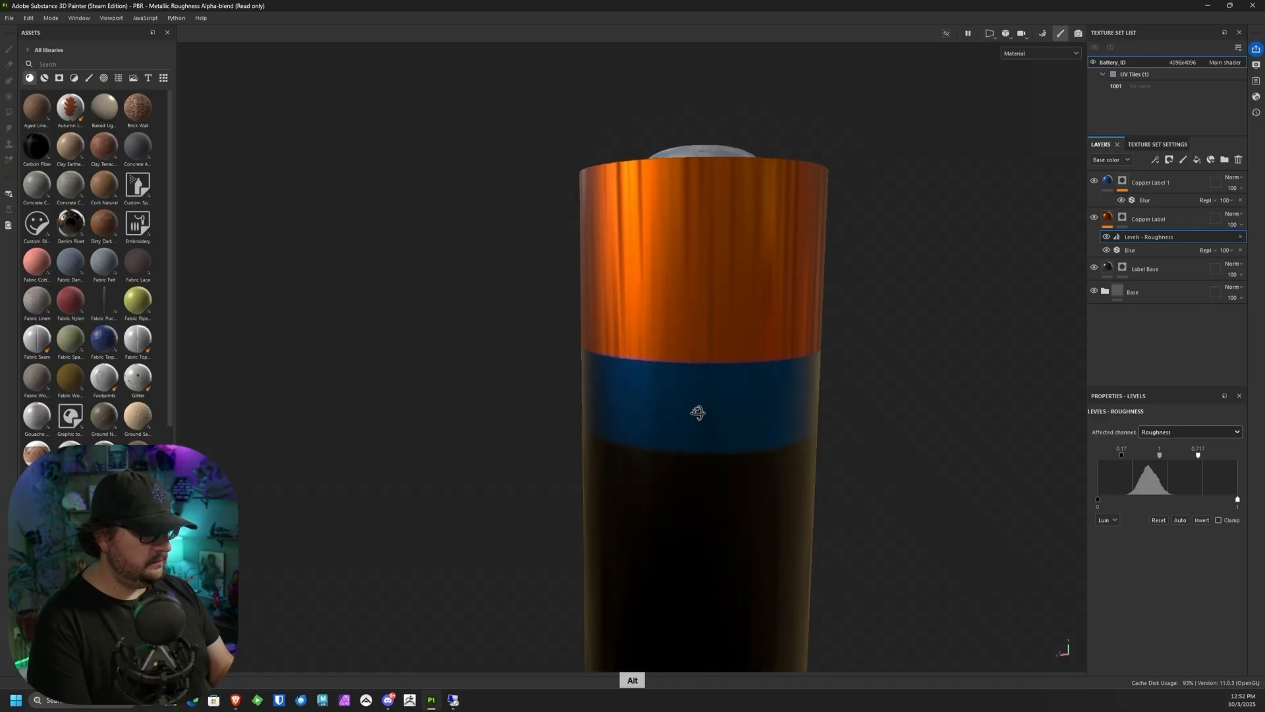
key(ctrl+z)
alt+drag(817, 464, 1017, 418)
click(1160, 519)
Step: Raise the roughness Levels' output black point to about 0.08 and check the highlights along the whole battery
drag(1099, 505, 1114, 505)
alt+drag(932, 466, 731, 535)
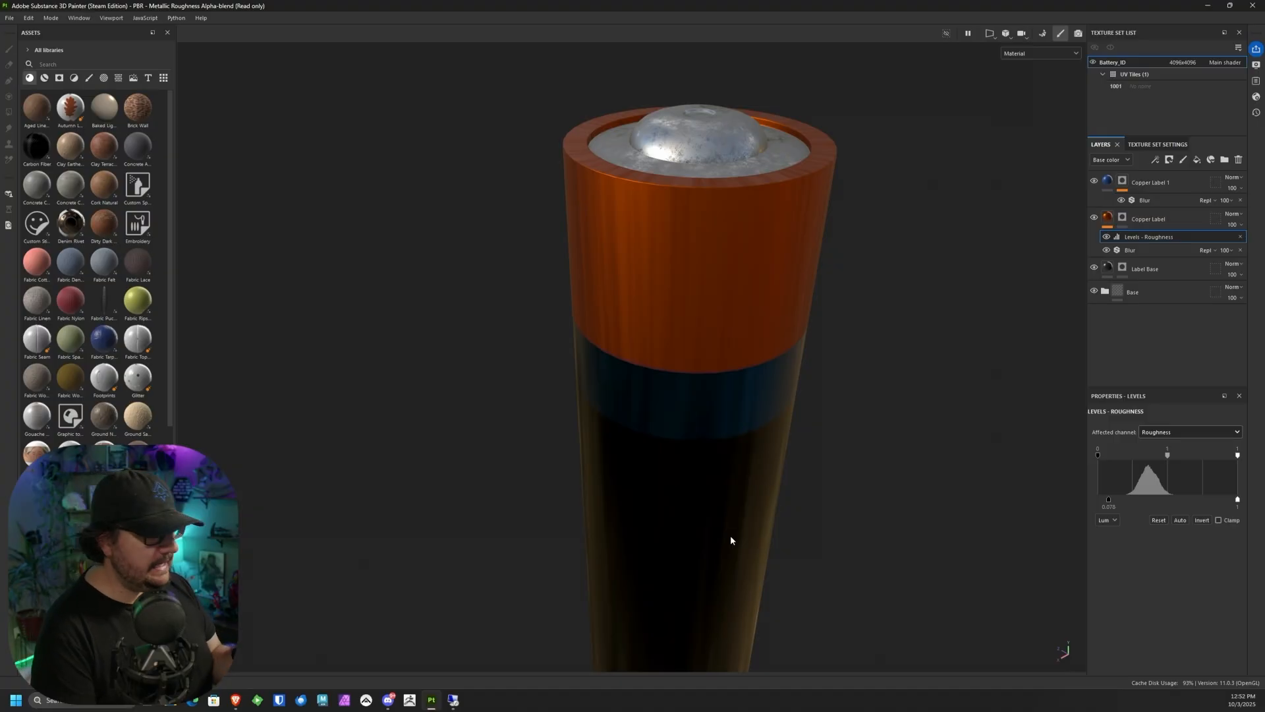
alt+drag(730, 535, 760, 297)
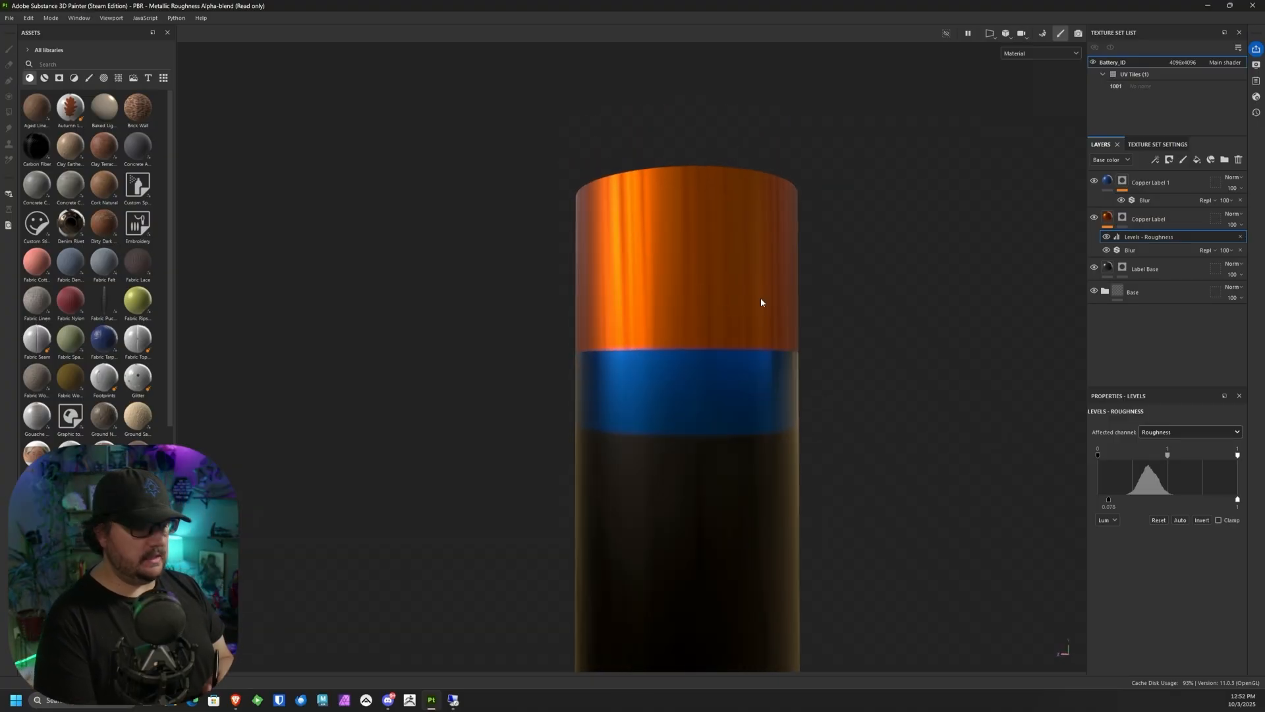
alt+drag(788, 454, 835, 464)
alt+right_drag(834, 465, 810, 151)
alt+middle_drag(824, 338, 793, 217)
alt+drag(829, 333, 692, 398)
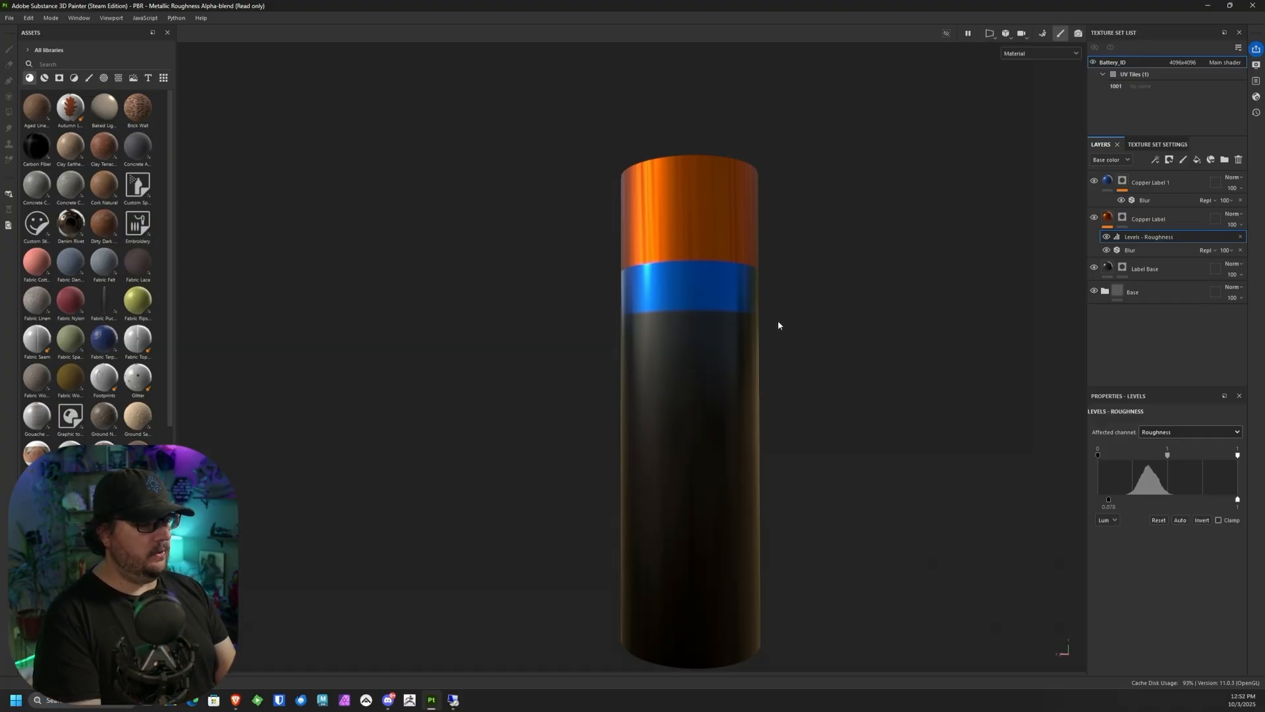
key(alt)
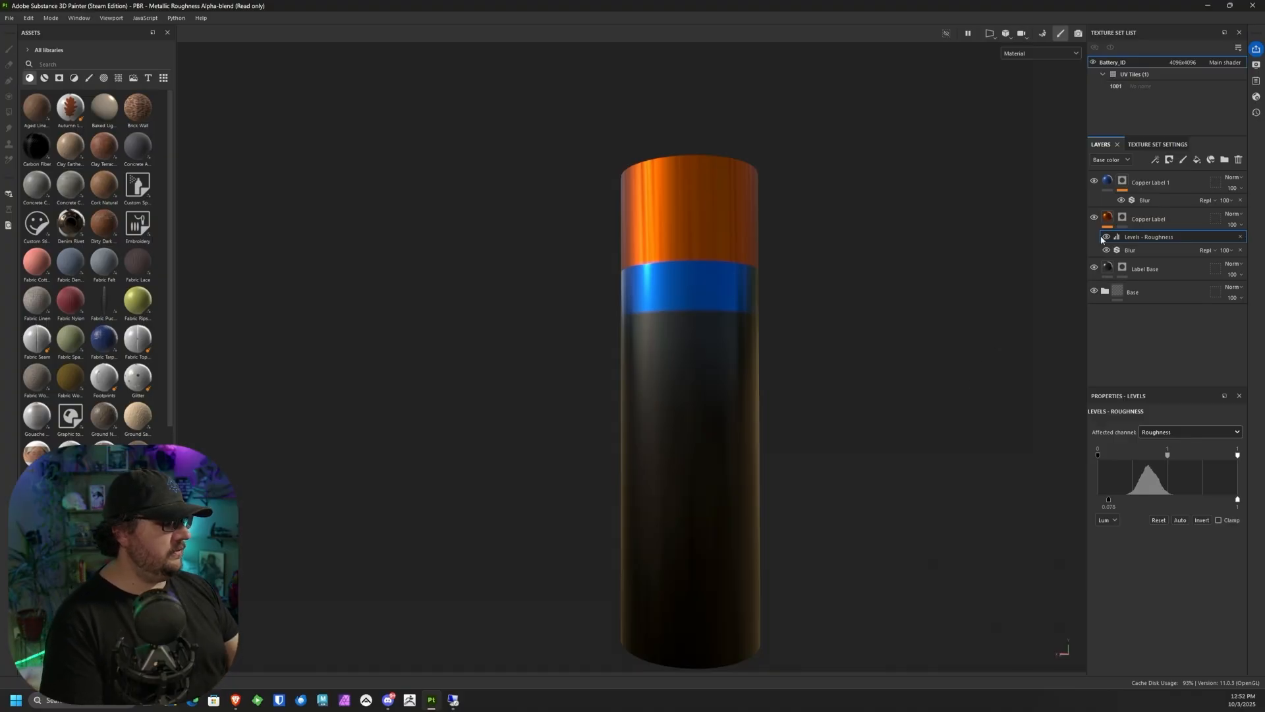
Step: Add a fill layer above Copper Label 1 and name it White Fill
click(1192, 181)
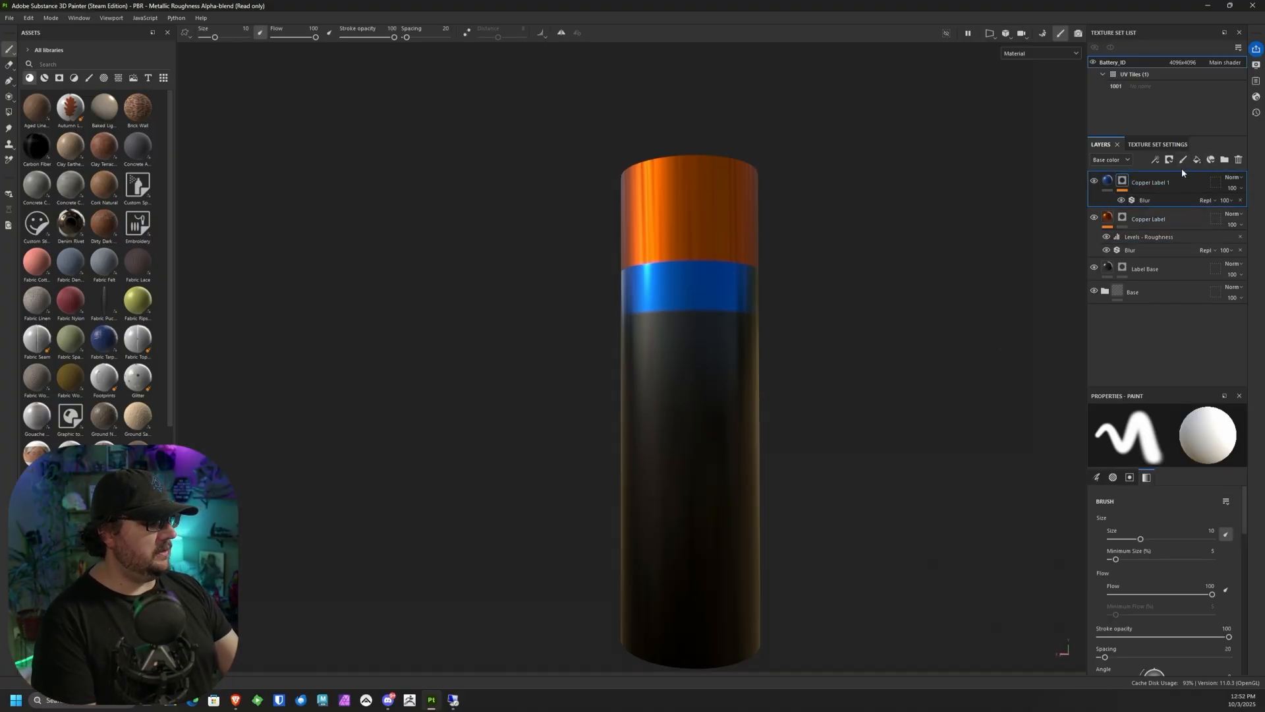
click(1197, 161)
double_click(1145, 183)
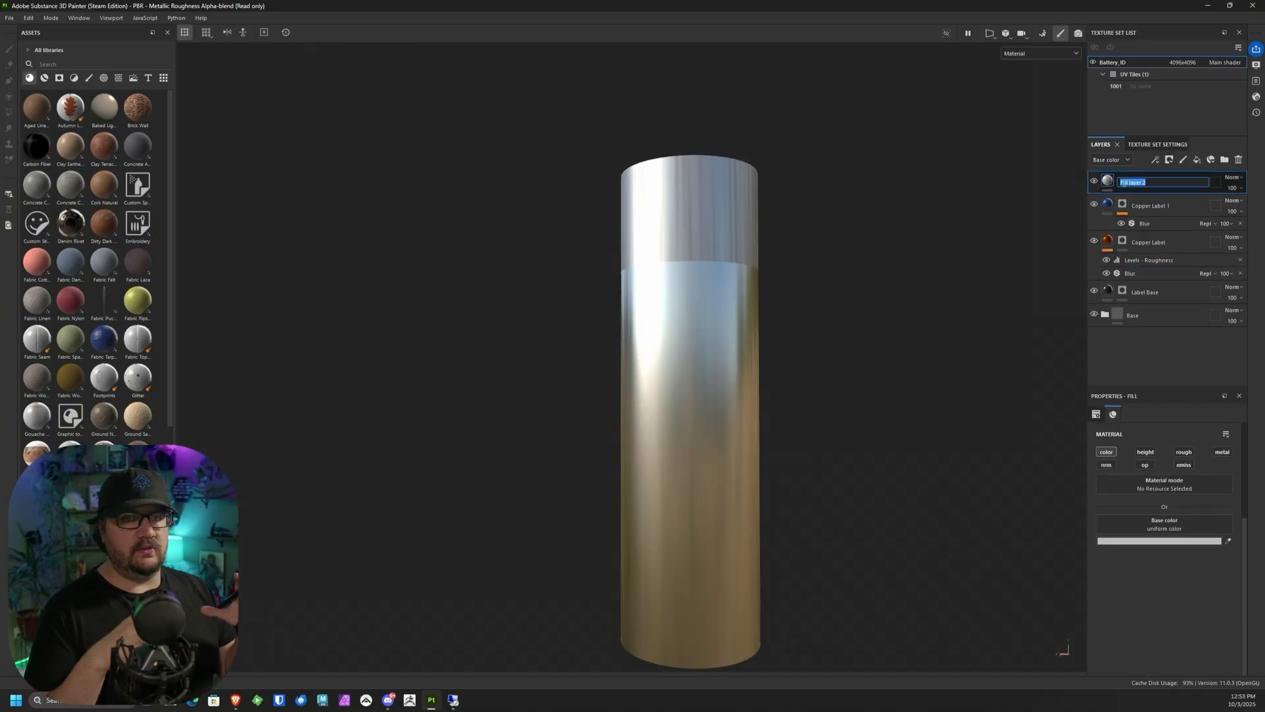
text(White Fill)
key(Return)
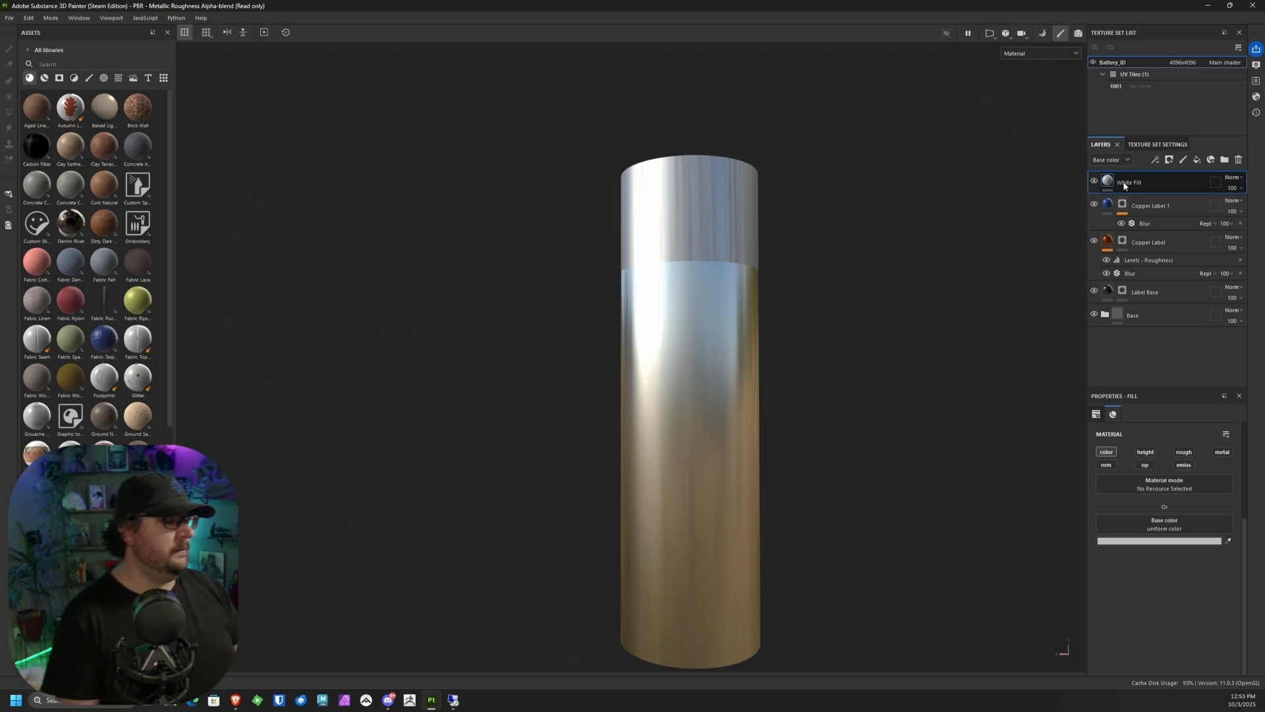
Step: Add a black mask to the White Fill layer and enable its roughness channel
click(1170, 160)
click(1195, 187)
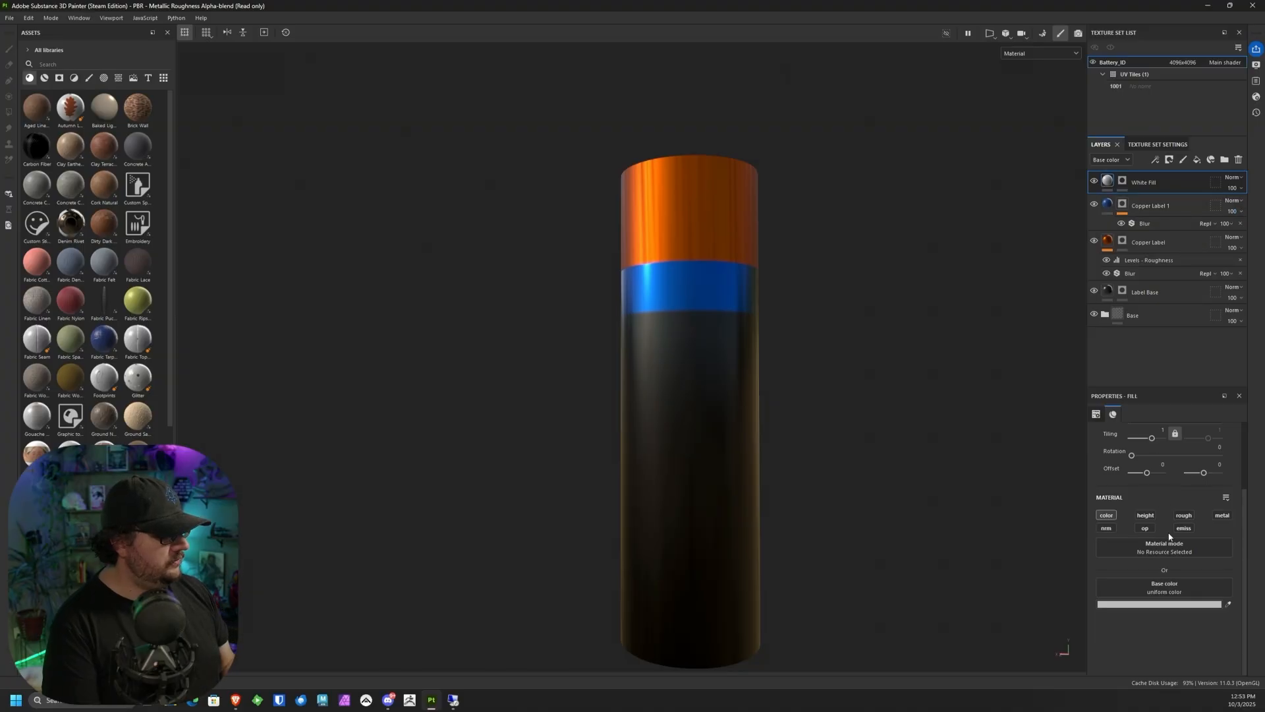
click(1185, 515)
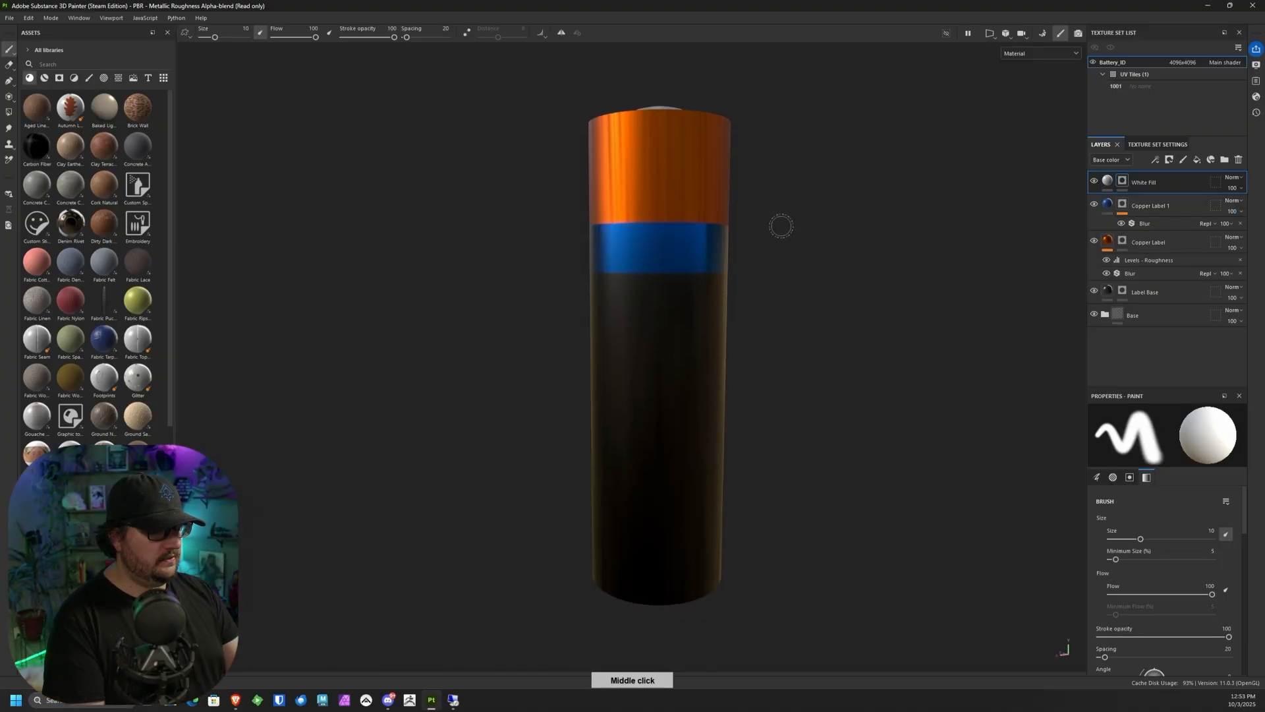
Step: Try a curved brush stroke across the copper band in the White Fill's mask, and undo it
alt+right_drag(780, 226, 715, 525)
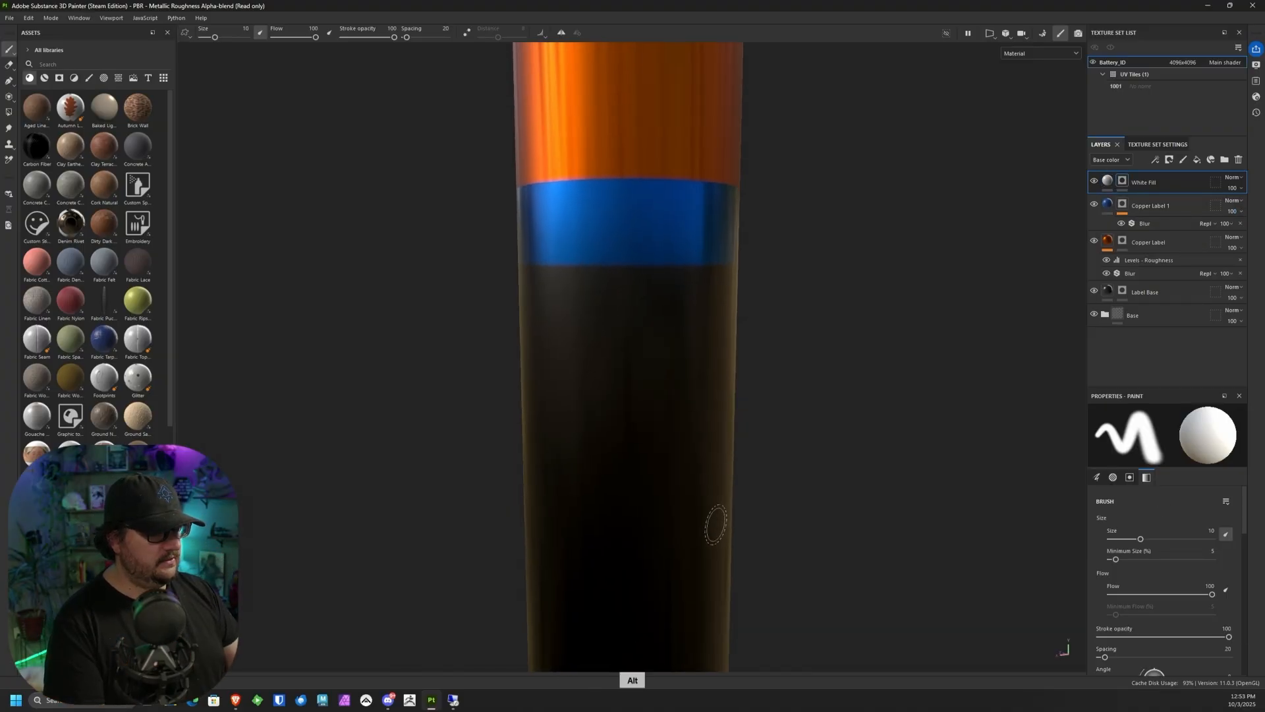
alt+middle_drag(750, 313, 750, 439)
mouse_move(777, 208)
alt+mouse_down()
mouse_move(785, 215)
mouse_move(771, 215)
alt+mouse_up()
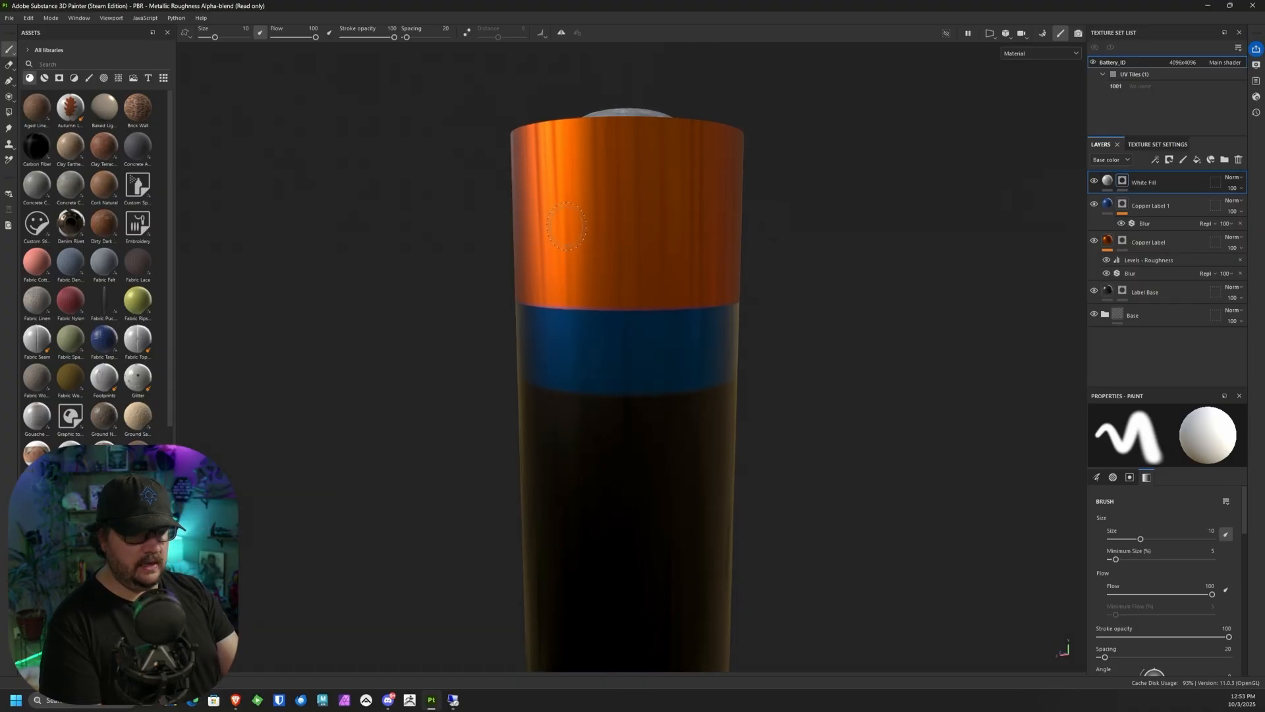
drag(569, 243, 722, 209)
mouse_move(777, 205)
alt+mouse_down()
mouse_move(989, 166)
mouse_move(1014, 186)
mouse_move(782, 132)
mouse_move(673, 181)
mouse_move(729, 220)
alt+mouse_up()
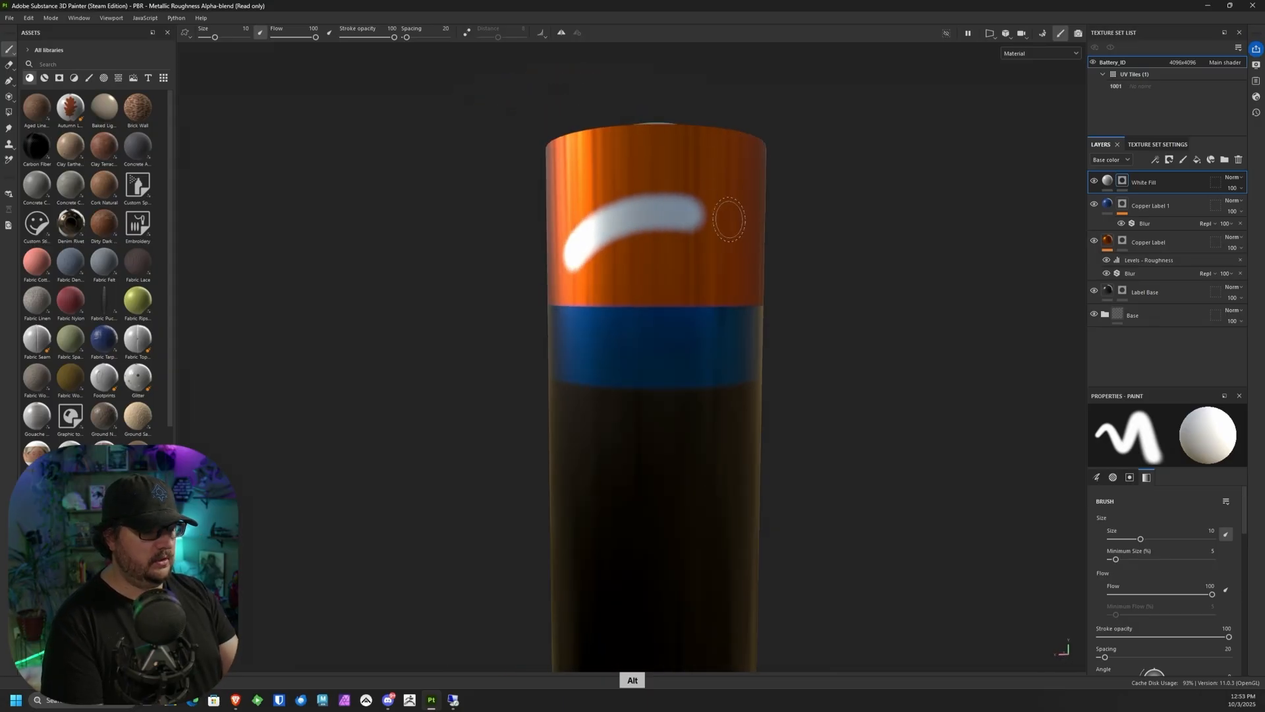
key(ctrl+z)
alt+right_drag(825, 407, 828, 303)
alt+middle_drag(828, 303, 836, 74)
alt+drag(835, 74, 790, 228)
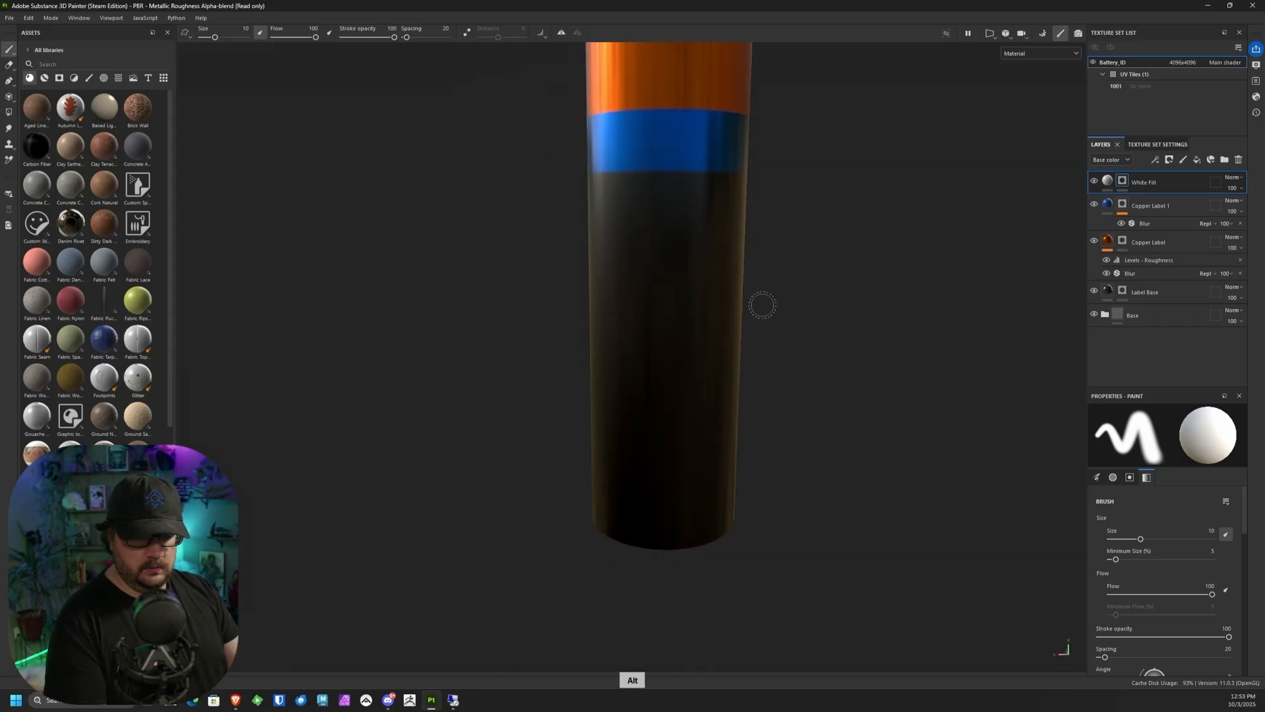
Step: Find the Sign Minus alpha by searching the alphas for "minus" and load it into the brush
click(60, 78)
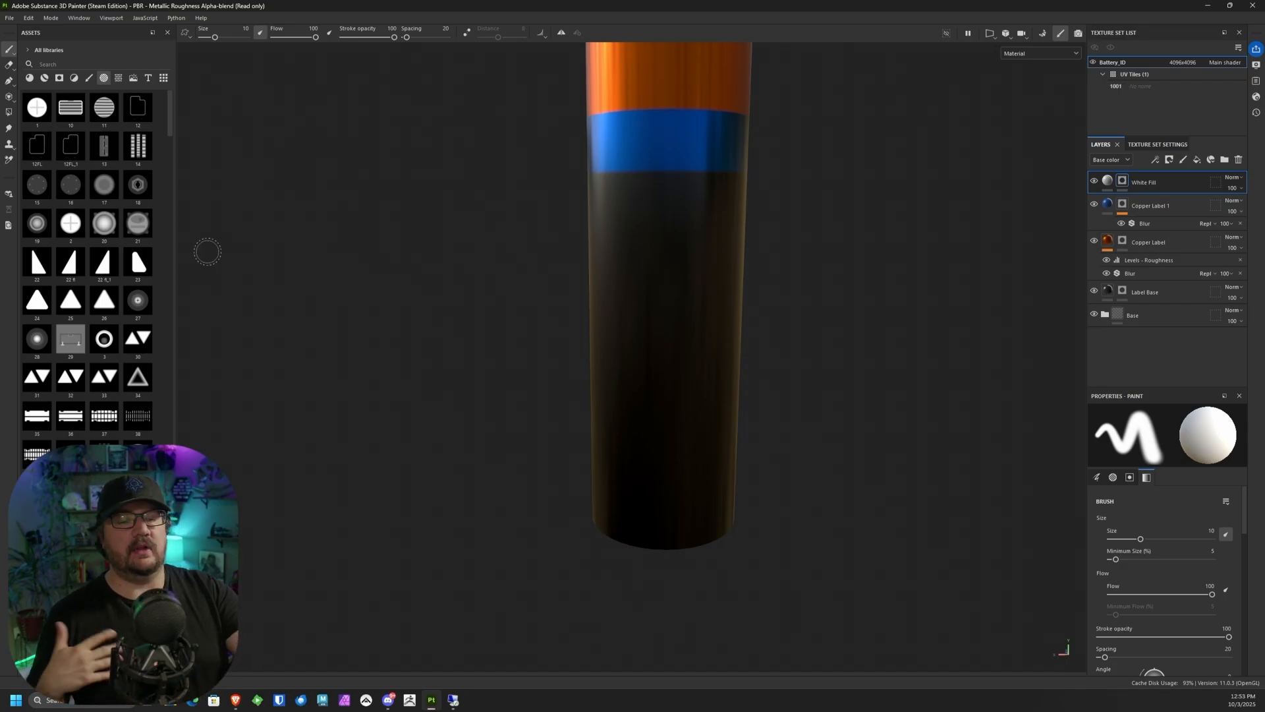
click(87, 69)
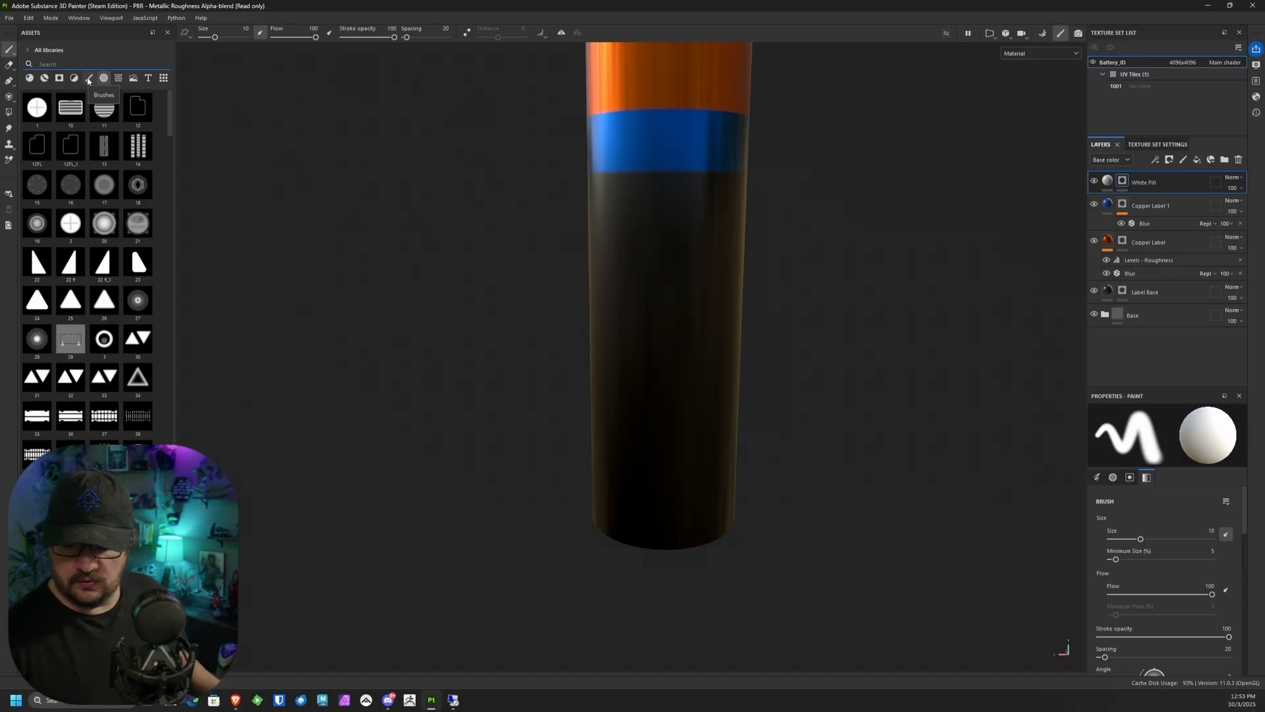
text(minus)
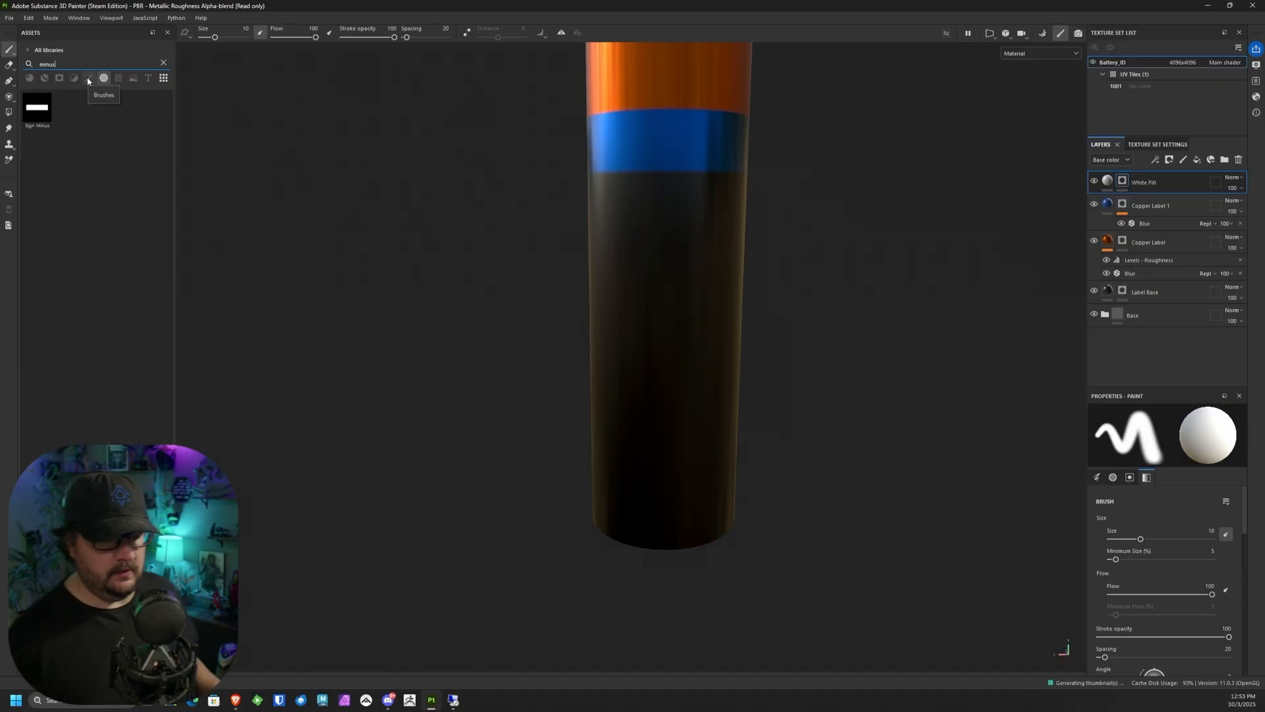
click(37, 108)
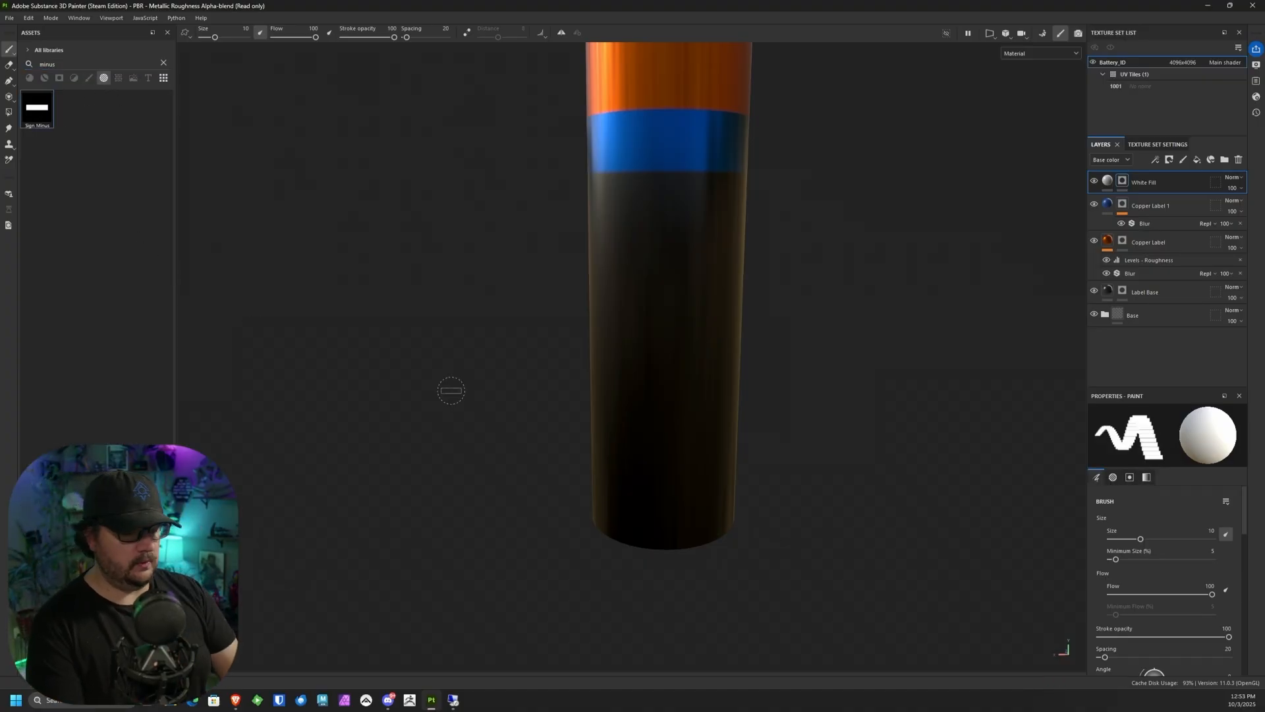
Step: Stamp a minus sign near the lower end of the black body in the White Fill mask at brush size 28.7
key(alt)
mouse_move(782, 413)
alt+mouse_down()
mouse_move(799, 359)
mouse_move(751, 438)
mouse_move(769, 246)
mouse_move(678, 272)
mouse_move(520, 263)
mouse_move(453, 243)
mouse_move(415, 268)
mouse_move(753, 269)
mouse_move(1081, 294)
mouse_move(839, 294)
mouse_move(989, 327)
mouse_move(1017, 269)
mouse_move(1026, 282)
mouse_move(884, 319)
mouse_move(771, 405)
mouse_move(546, 362)
mouse_move(752, 328)
mouse_move(712, 251)
mouse_move(669, 223)
alt+mouse_up()
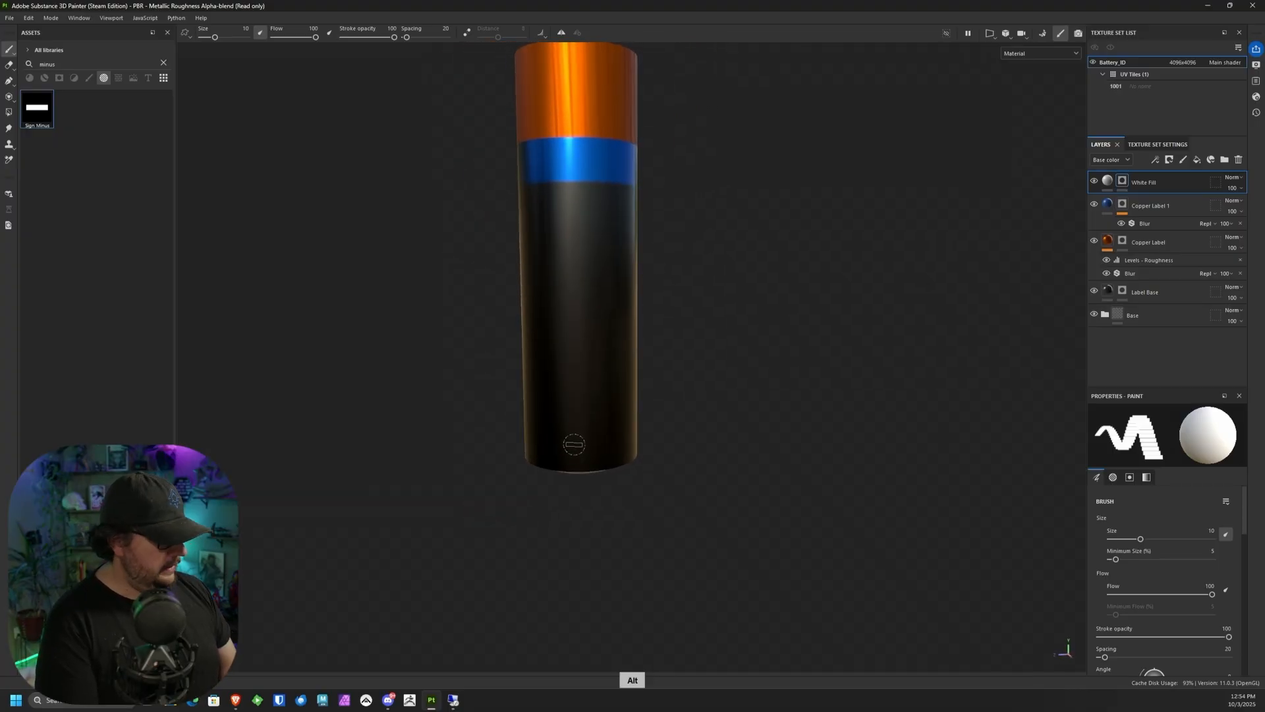
ctrl+right_drag(574, 444, 574, 444)
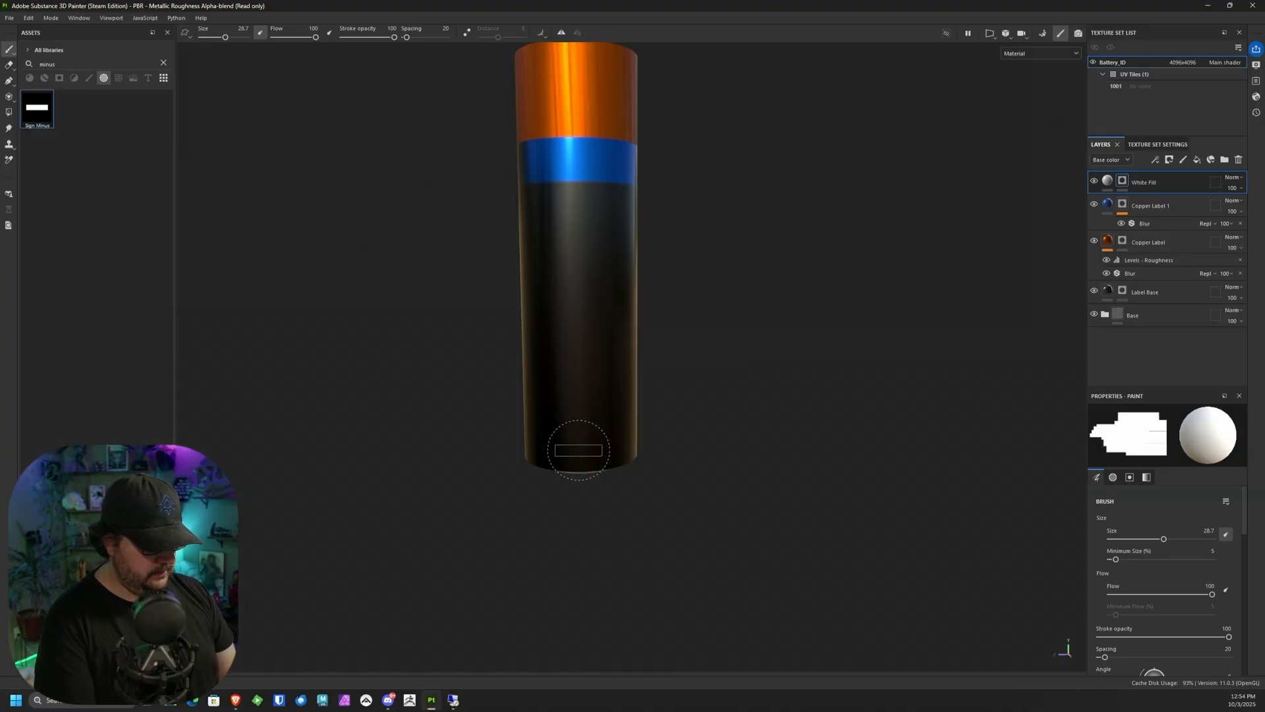
click(579, 448)
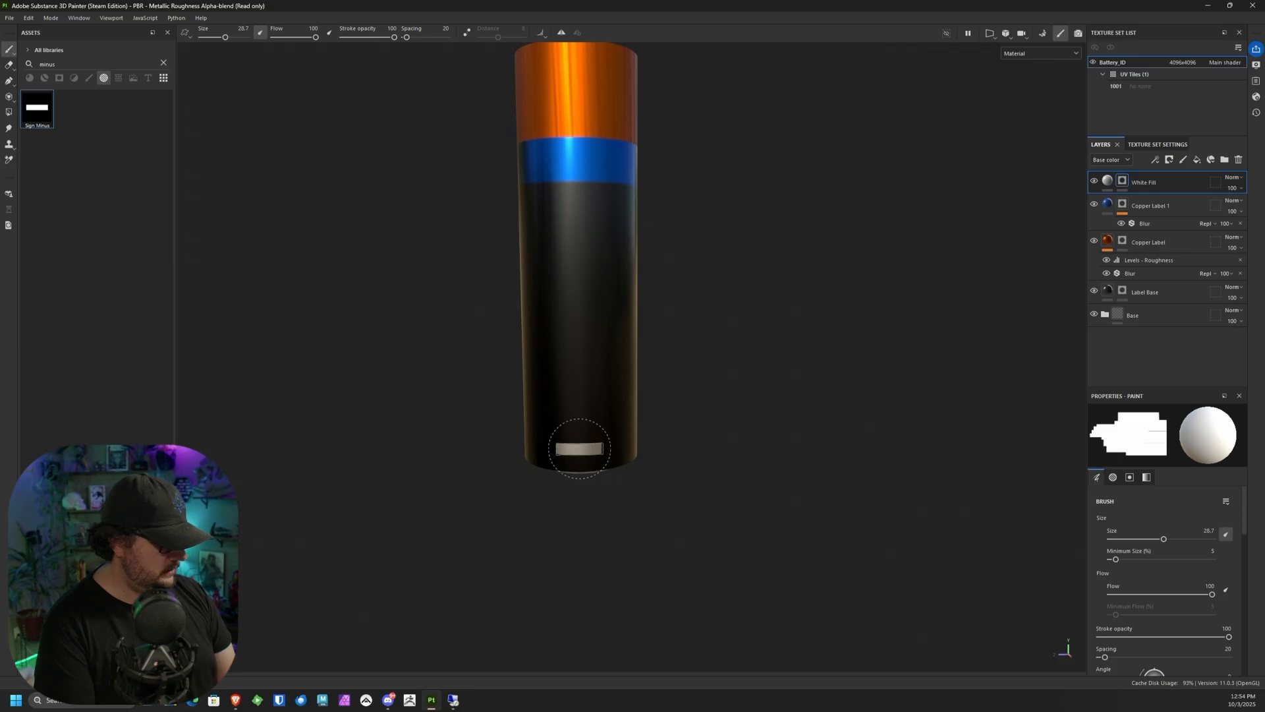
alt+drag(819, 294, 644, 511)
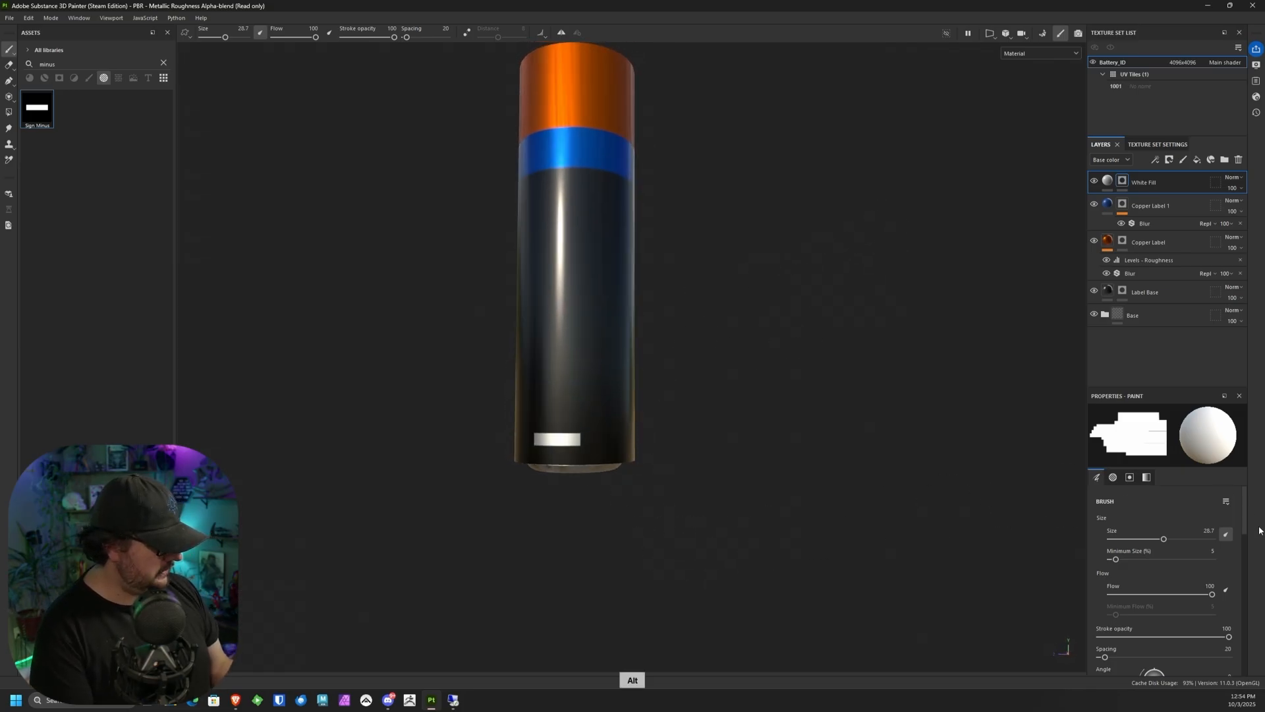
drag(1244, 521, 1244, 580)
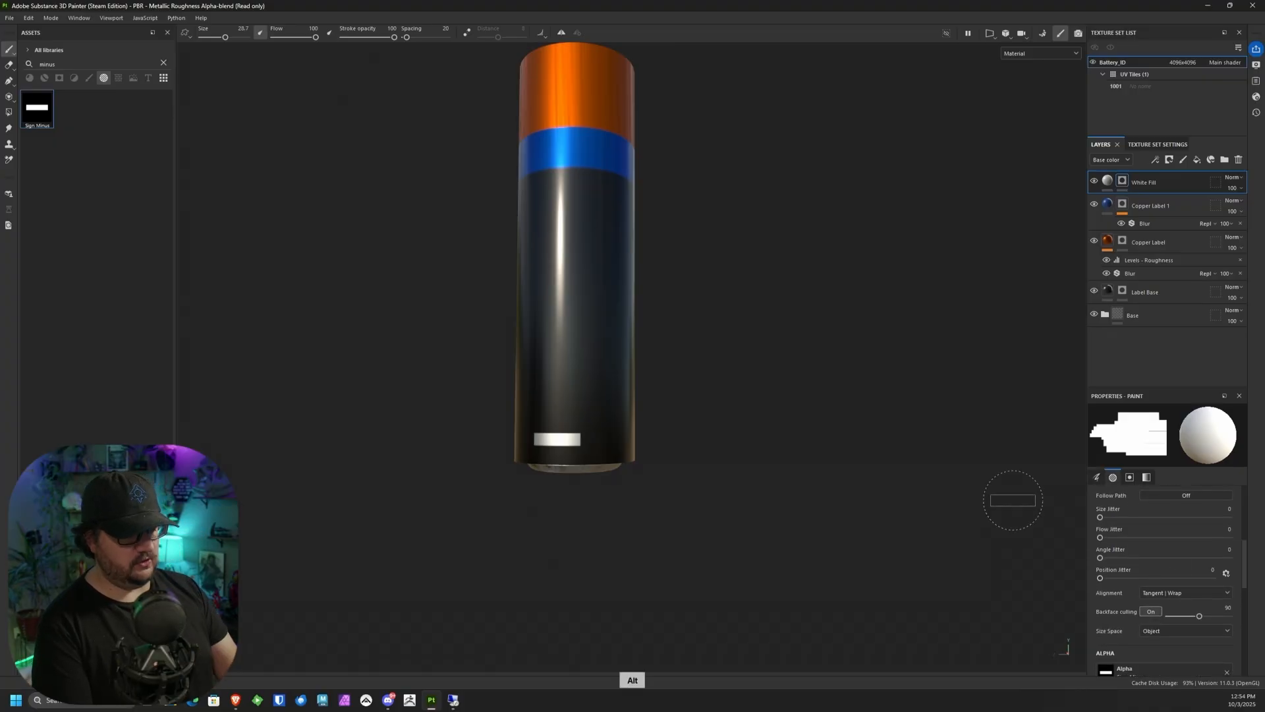
mouse_move(1011, 503)
alt+mouse_down()
mouse_move(740, 356)
mouse_move(757, 404)
mouse_move(740, 423)
alt+mouse_up()
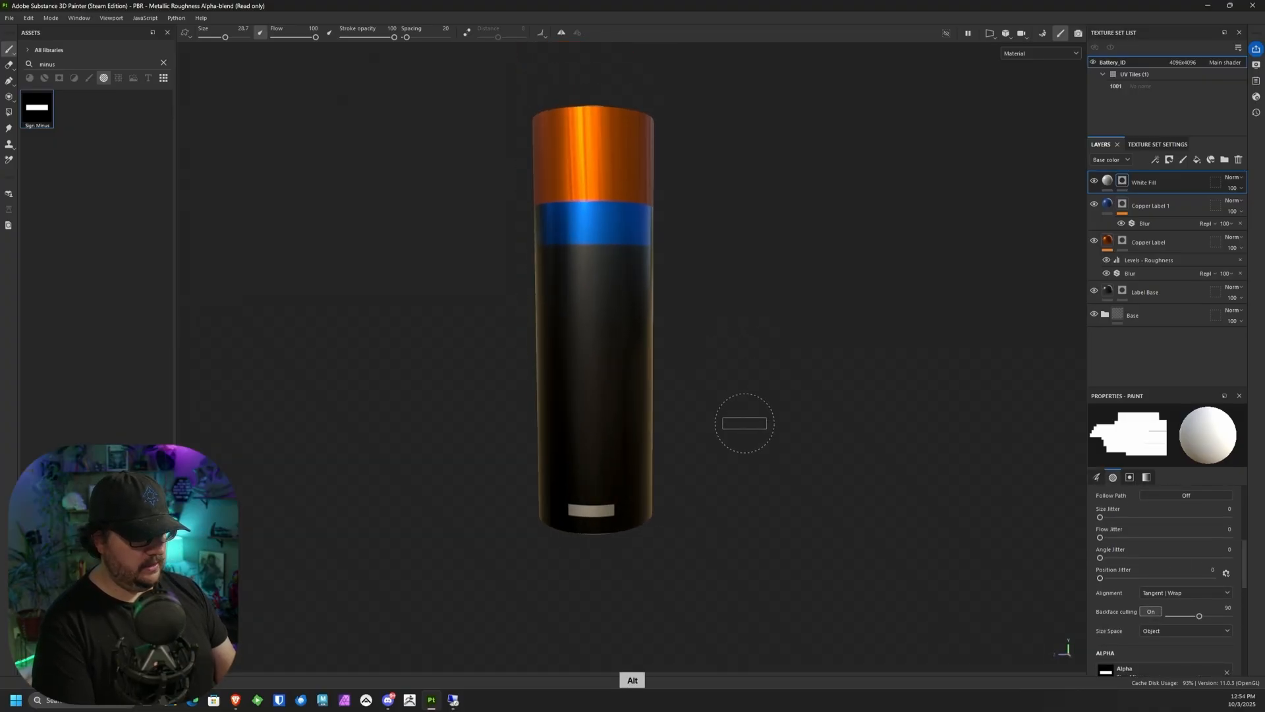
Step: Search the alphas for "plu" and load the Sign Plus alpha into the brush
click(163, 63)
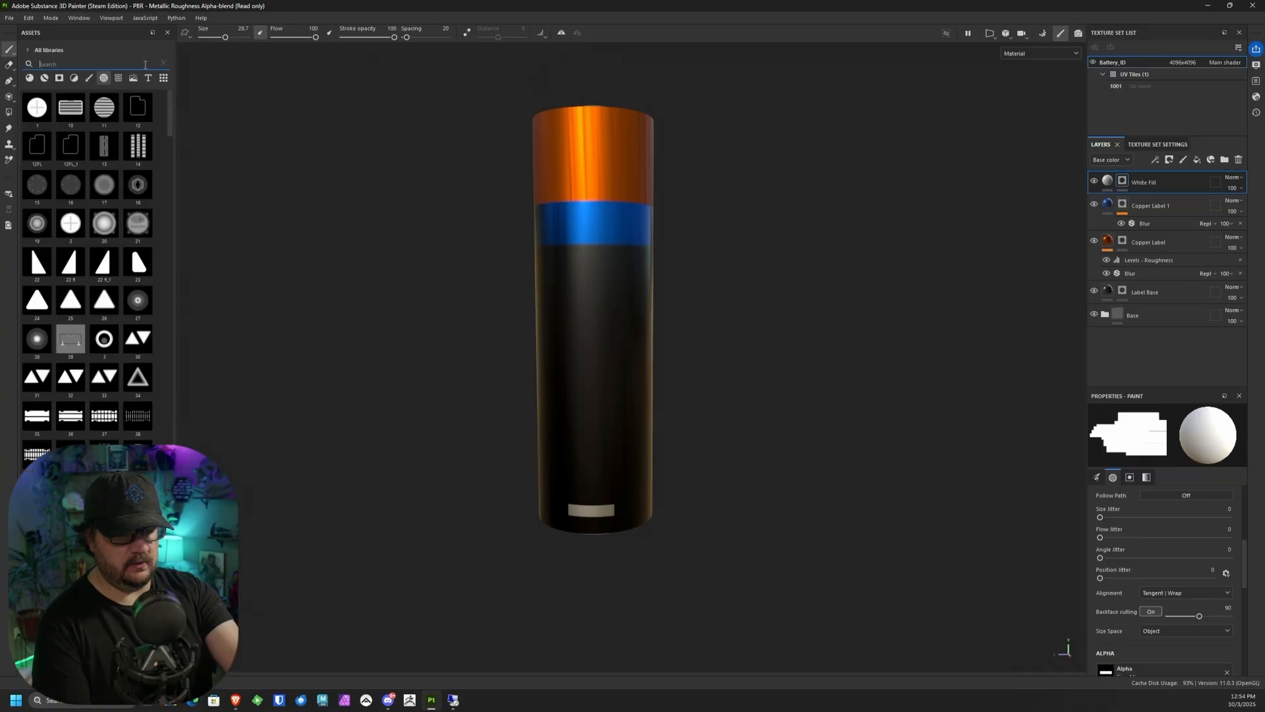
text(pl)
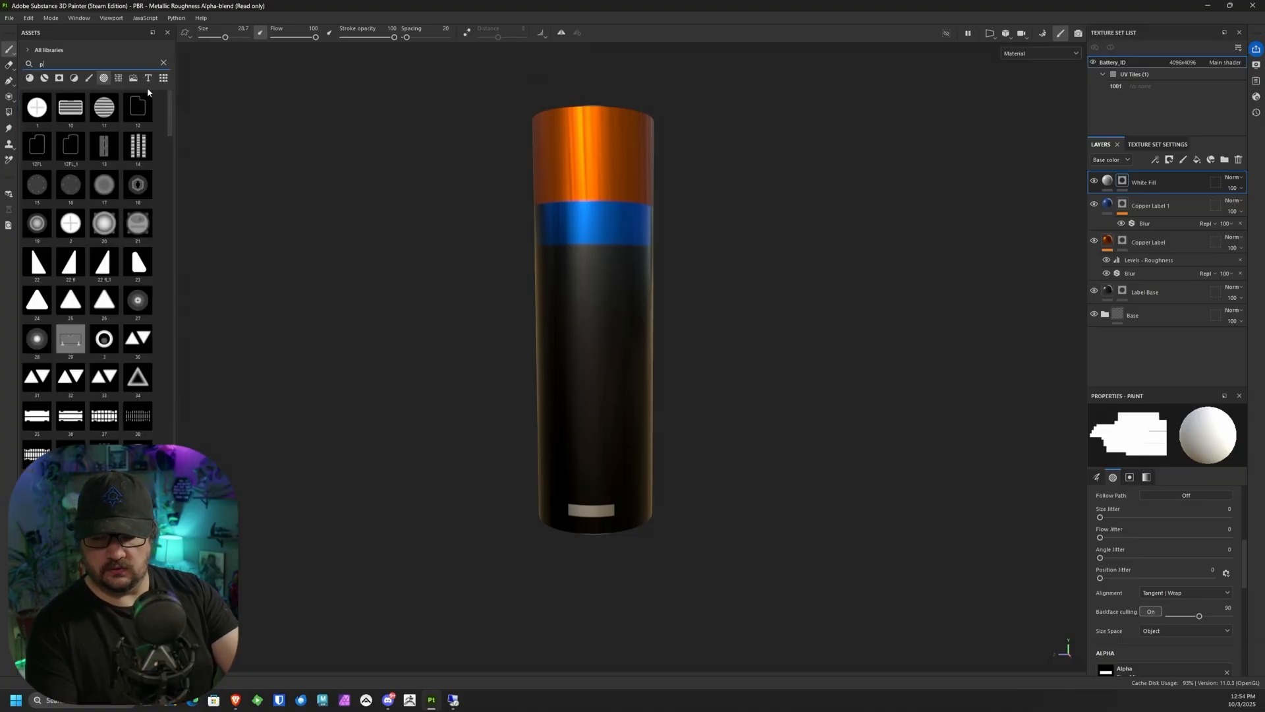
text(u)
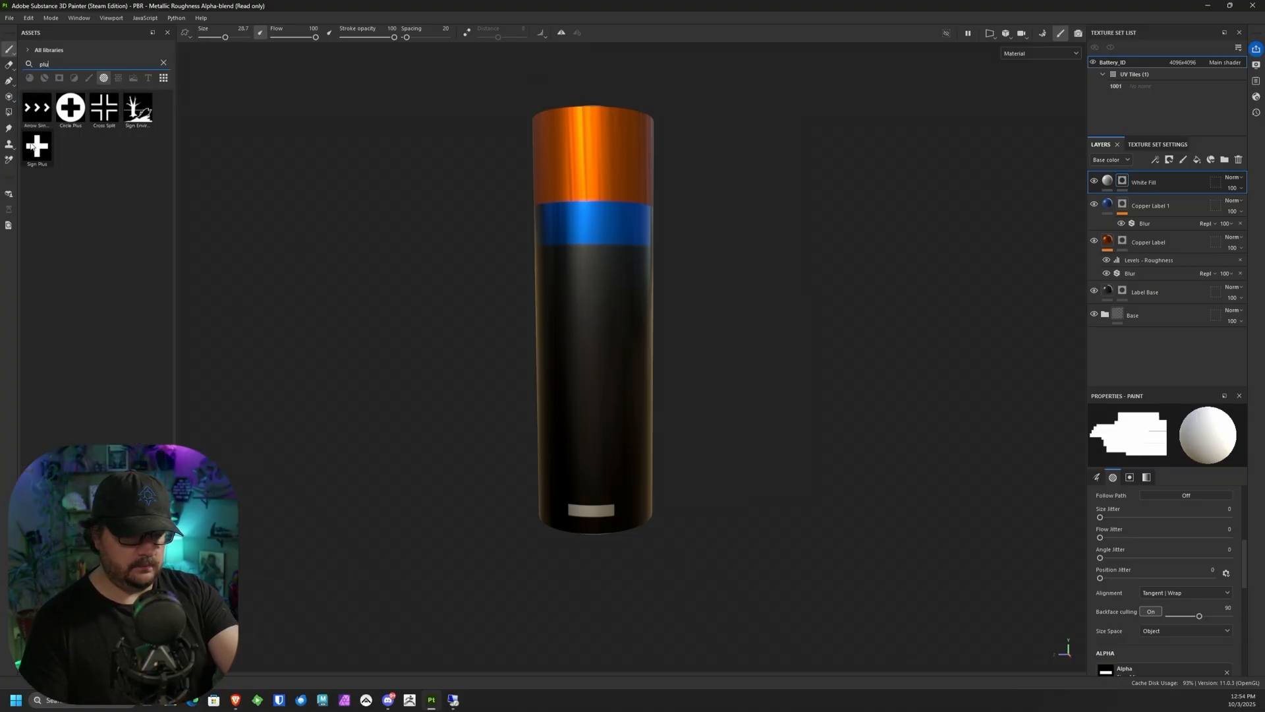
click(35, 148)
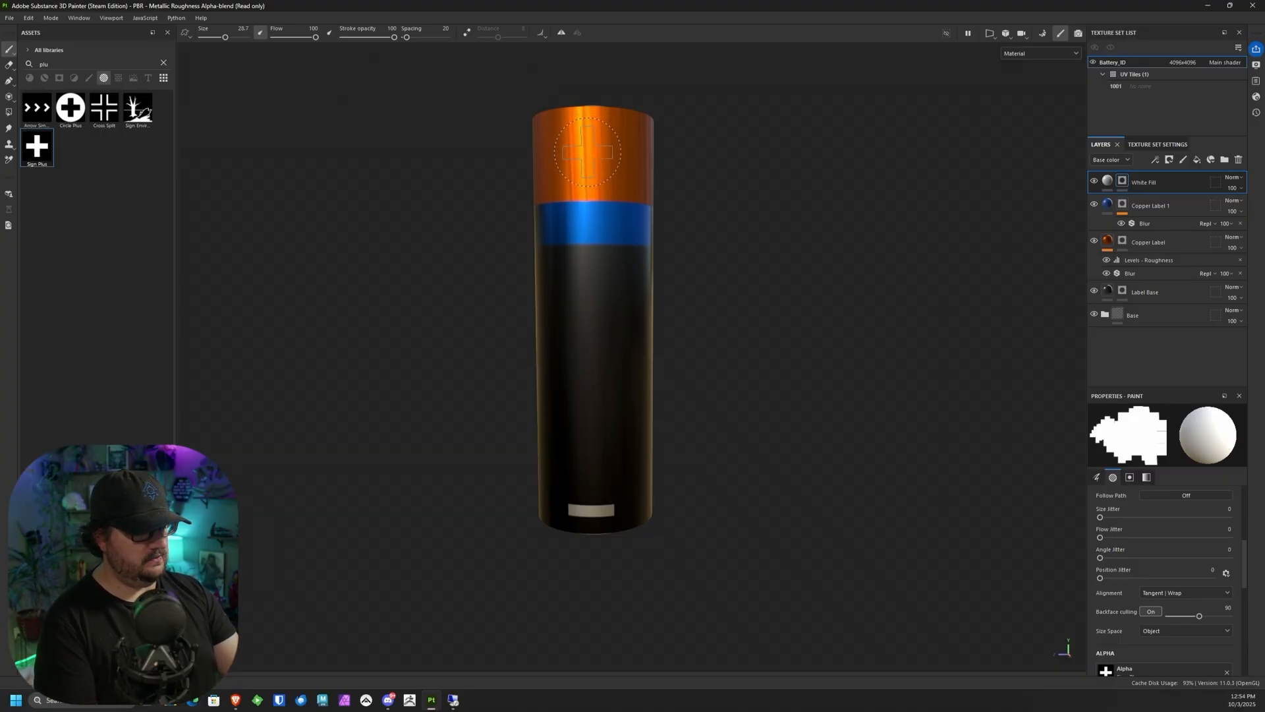
Step: Stamp a plus sign in the middle of the copper band, in line with the minus sign, and inspect the whole battery
click(589, 148)
alt+drag(751, 262, 764, 309)
alt+right_drag(753, 336, 690, 251)
alt+drag(691, 251, 723, 274)
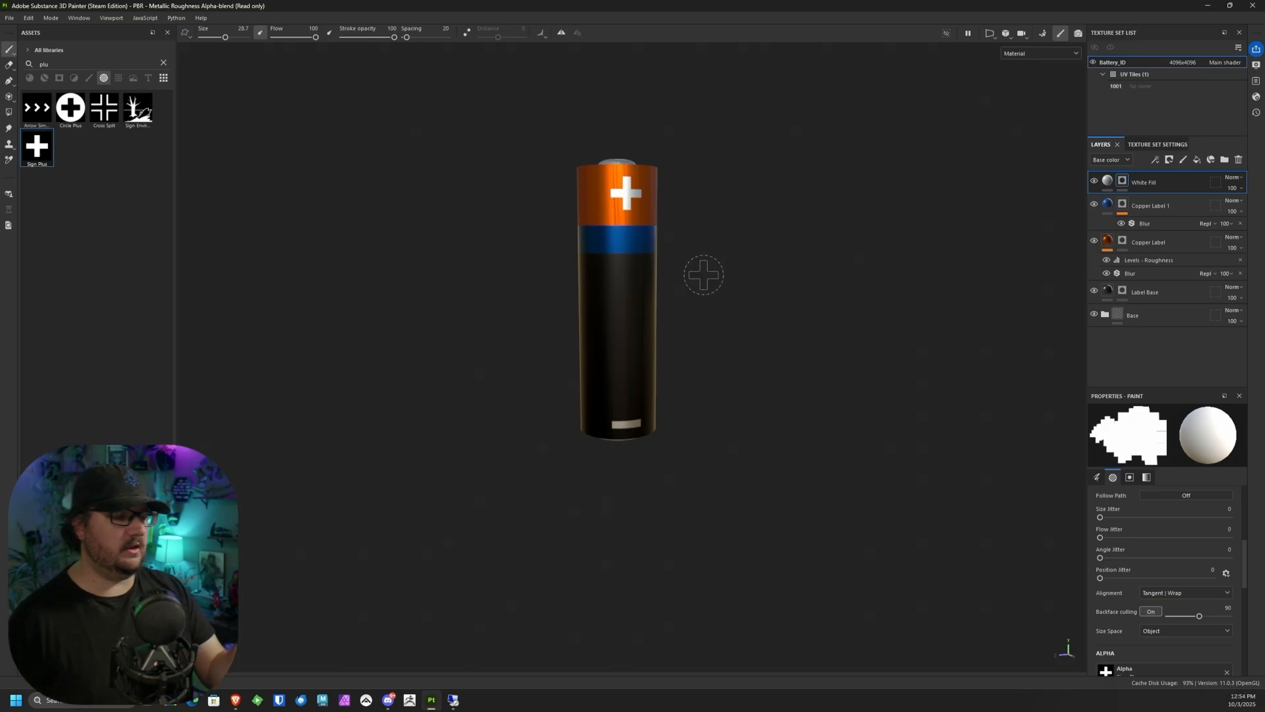
alt+drag(763, 319, 794, 280)
alt+middle_drag(760, 296, 778, 313)
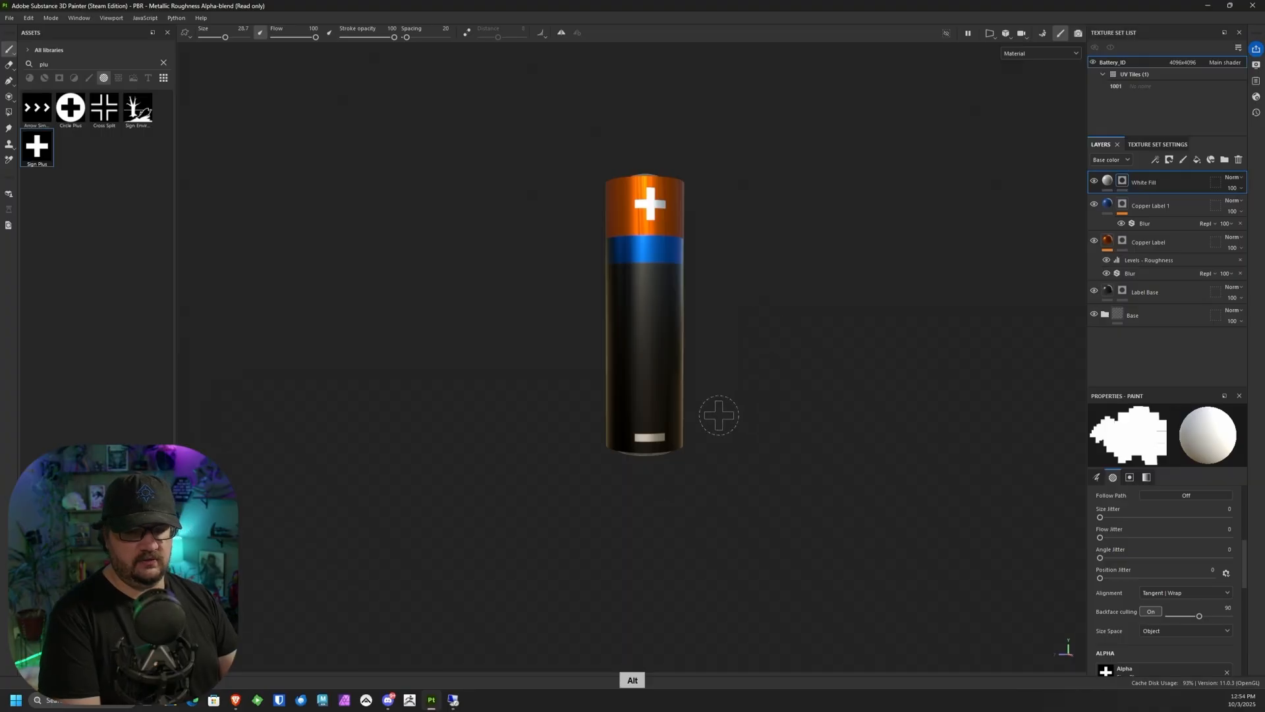
Step: Place the Bebas Neue Regular font as a text layer on the black body just below the blue band
click(163, 62)
click(149, 79)
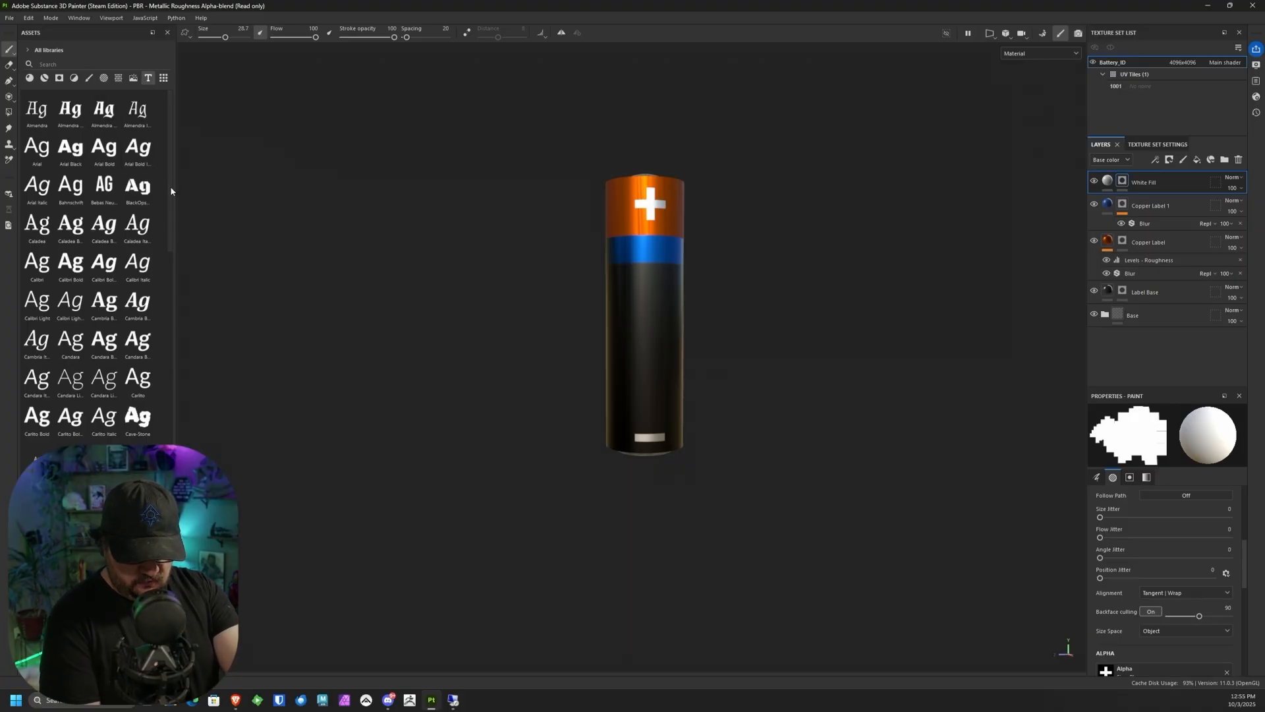
scroll(170, 192, down, 1)
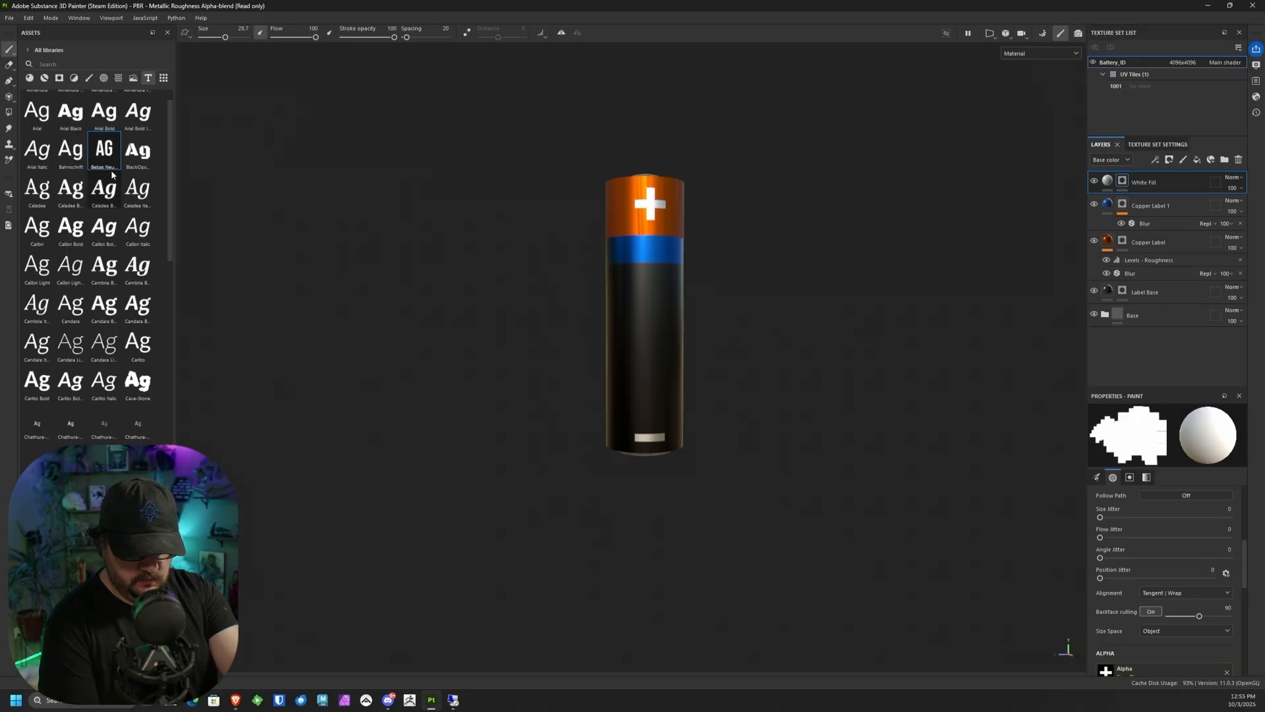
drag(111, 169, 670, 309)
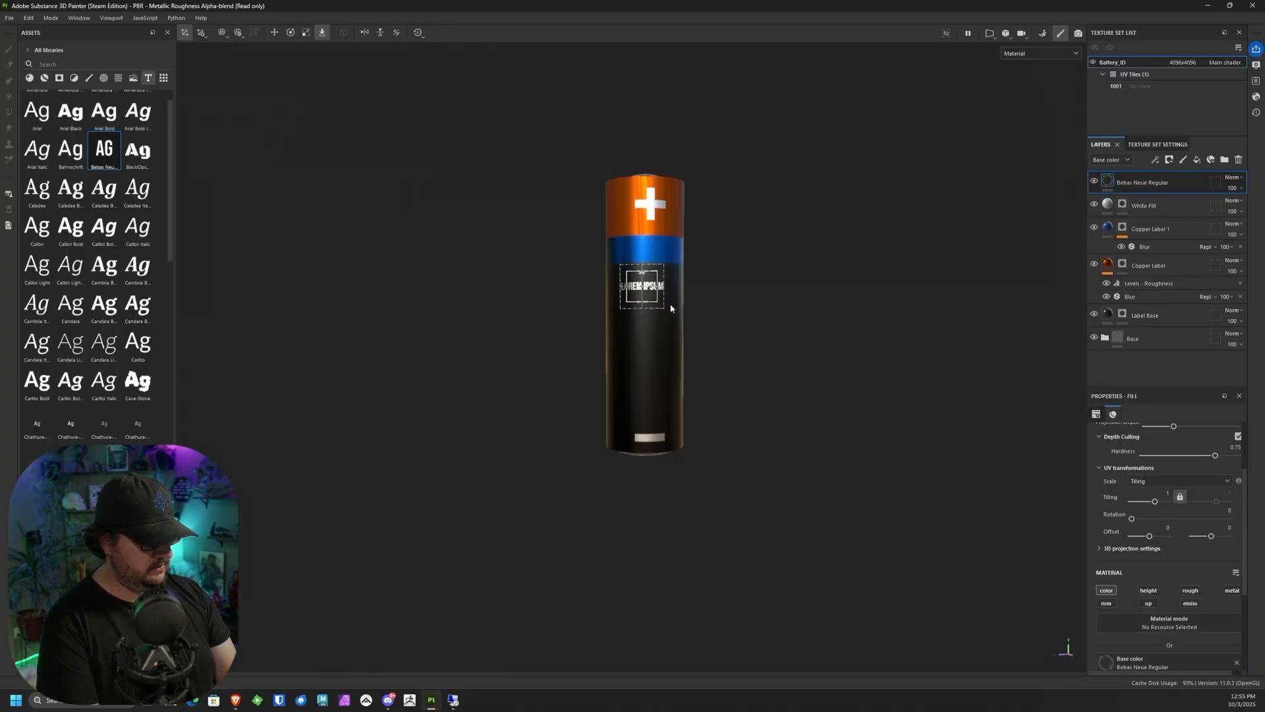
alt+right_drag(662, 296, 551, 394)
alt+middle_drag(552, 394, 527, 447)
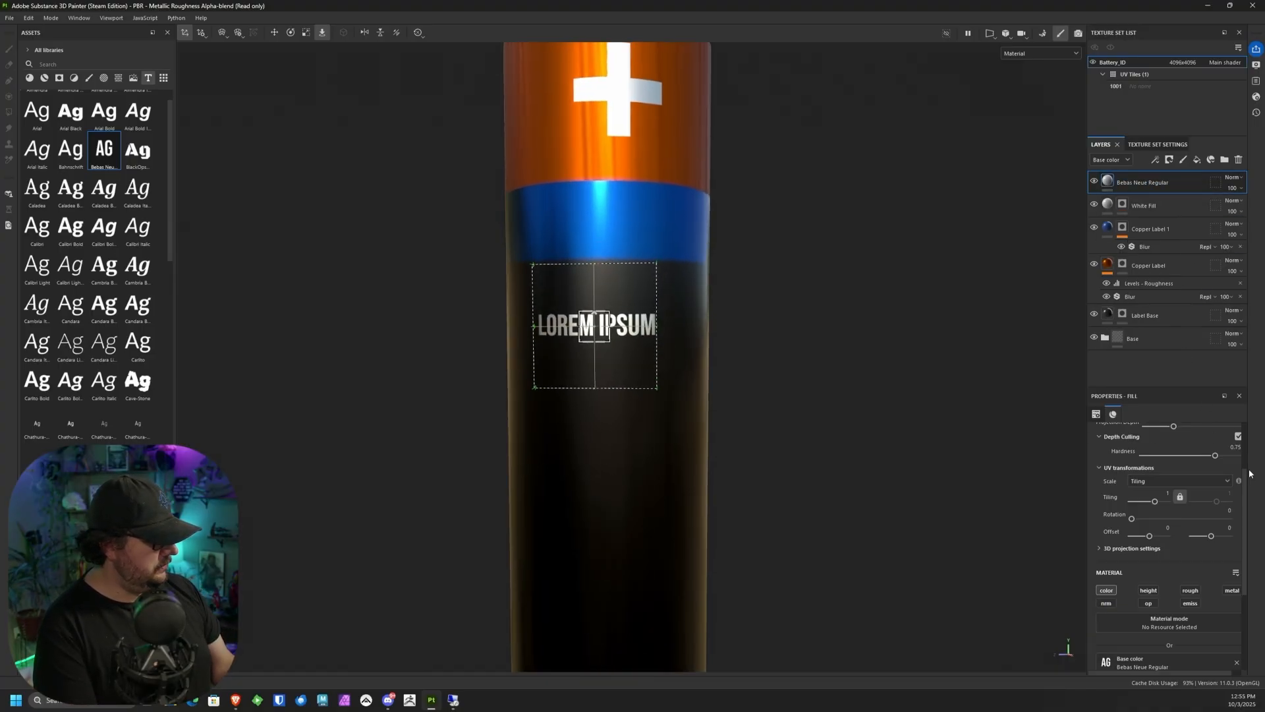
Step: Replace the placeholder text of the Bebas Neue Regular layer with CRYPTICELL
scroll(1246, 503, down, 3)
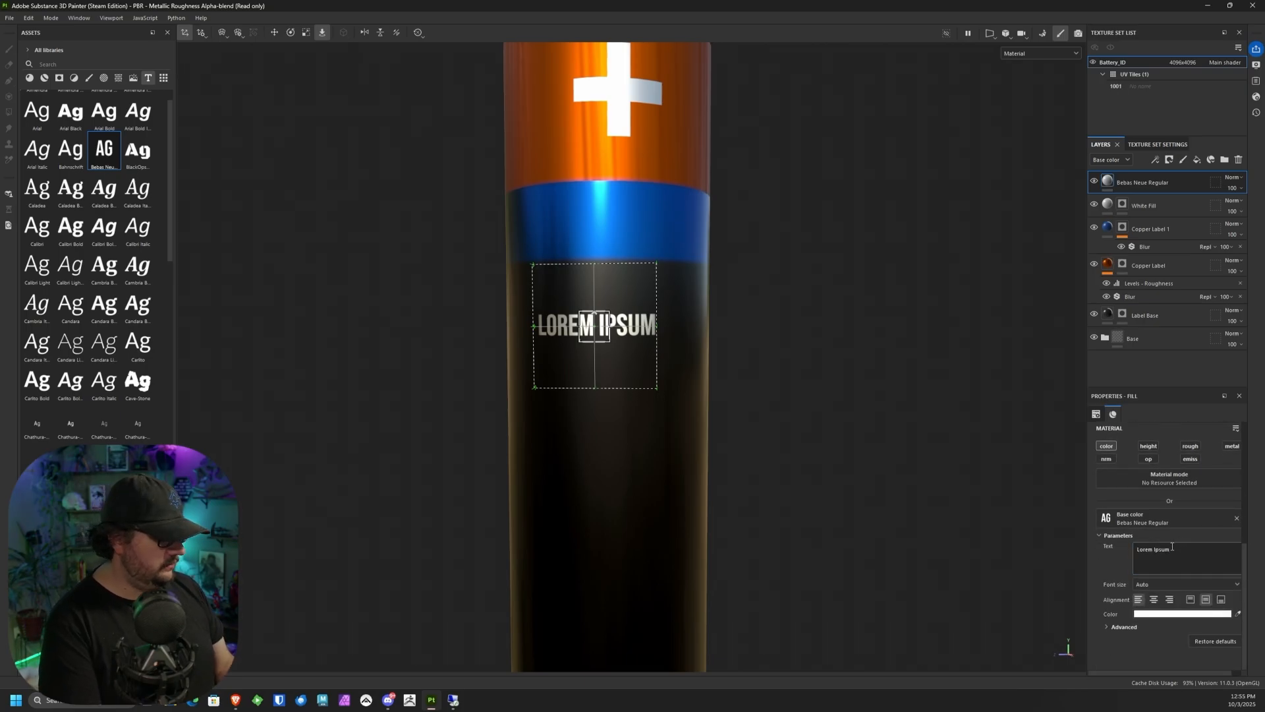
drag(1170, 549, 1136, 549)
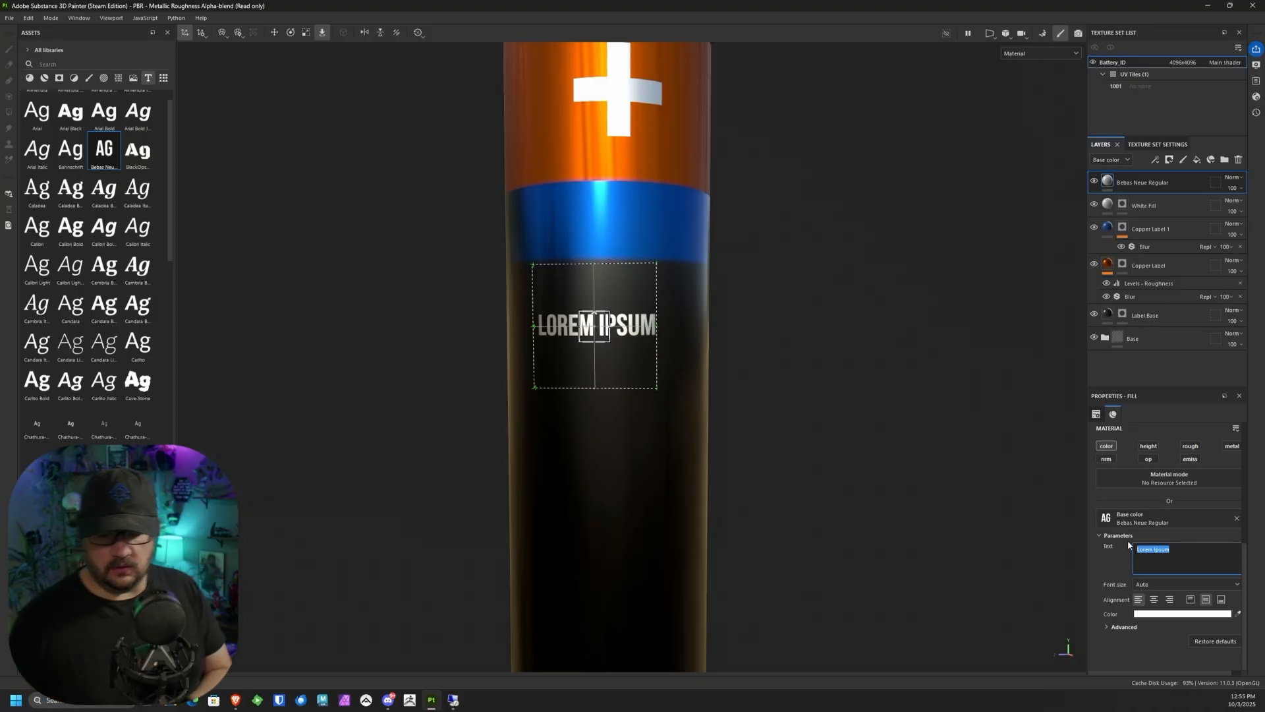
key(BackSpace)
text(C)
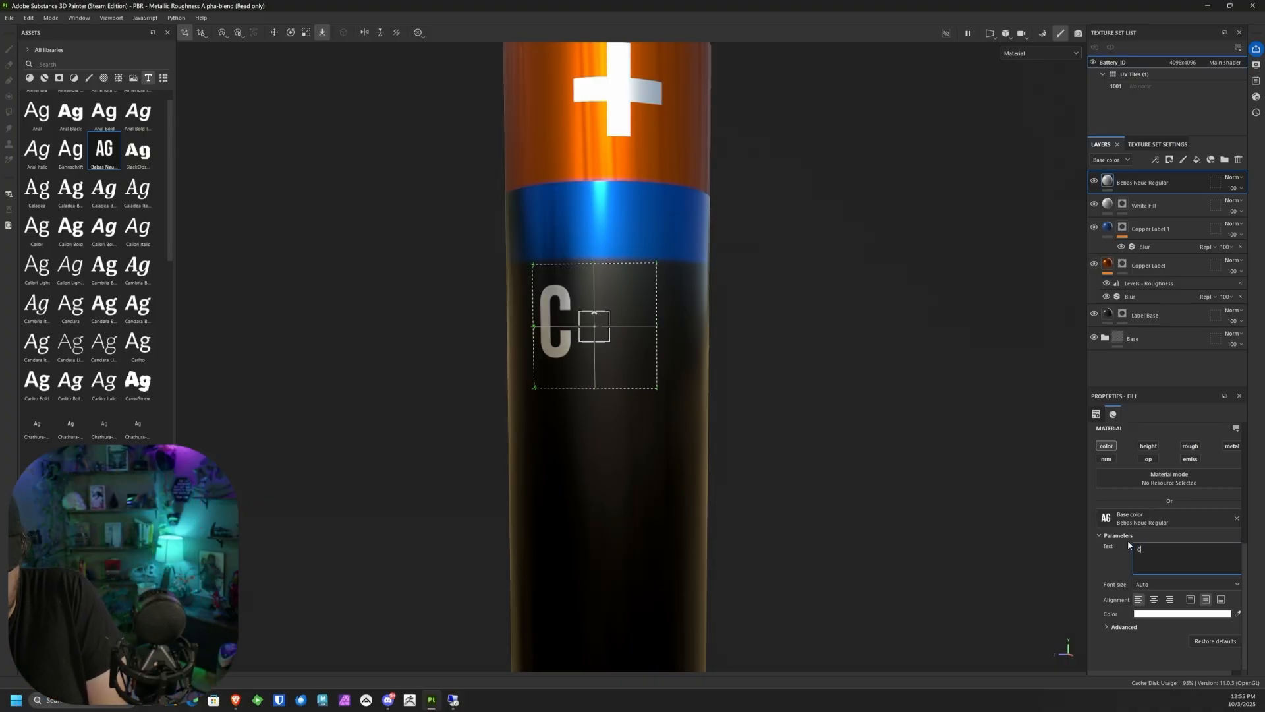
text(RYPTICELL)
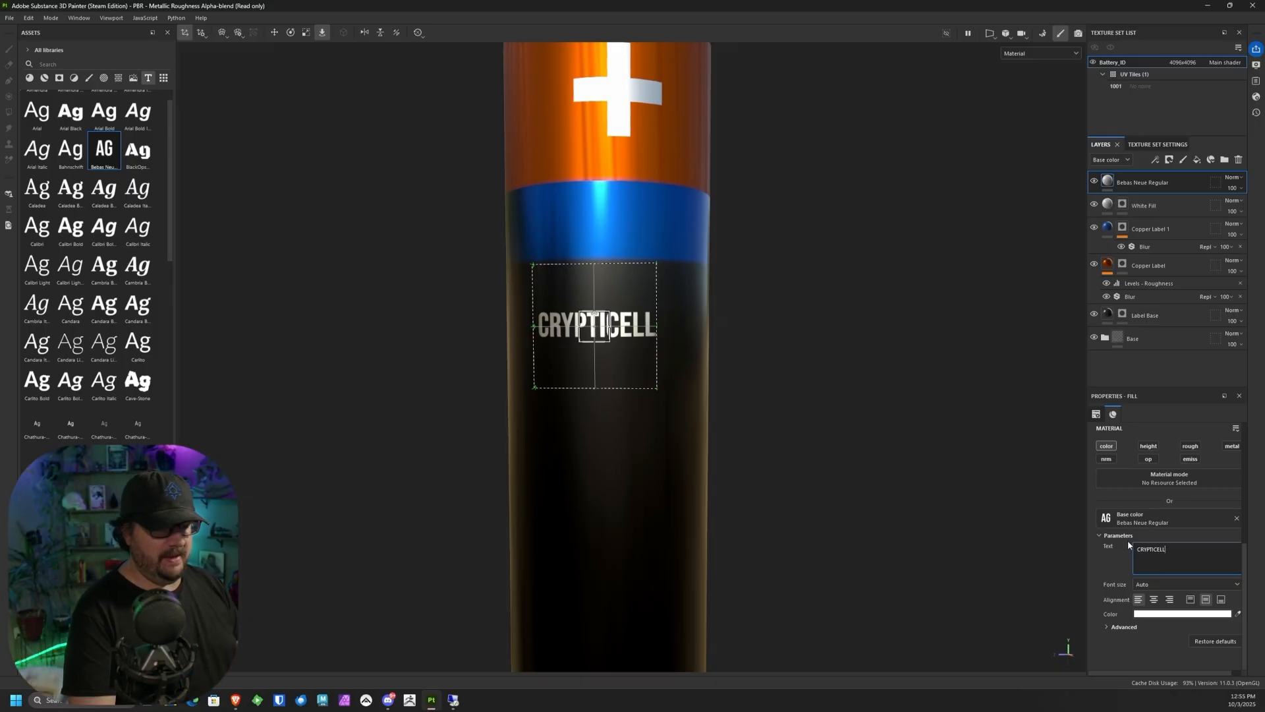
Step: Shift the CRYPTICELL text slightly down and across so it is centred beneath the plus sign
alt+middle_drag(750, 417, 706, 323)
alt+right_drag(705, 322, 703, 219)
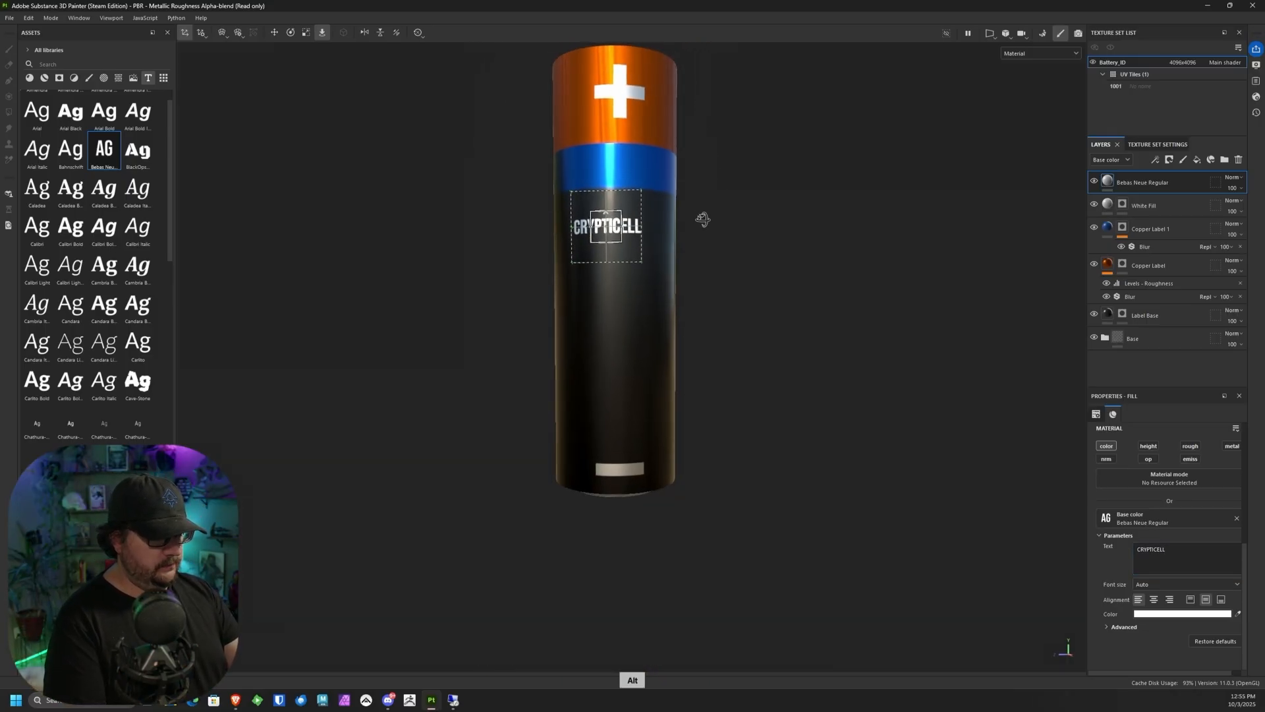
alt+drag(704, 220, 693, 222)
drag(613, 218, 624, 235)
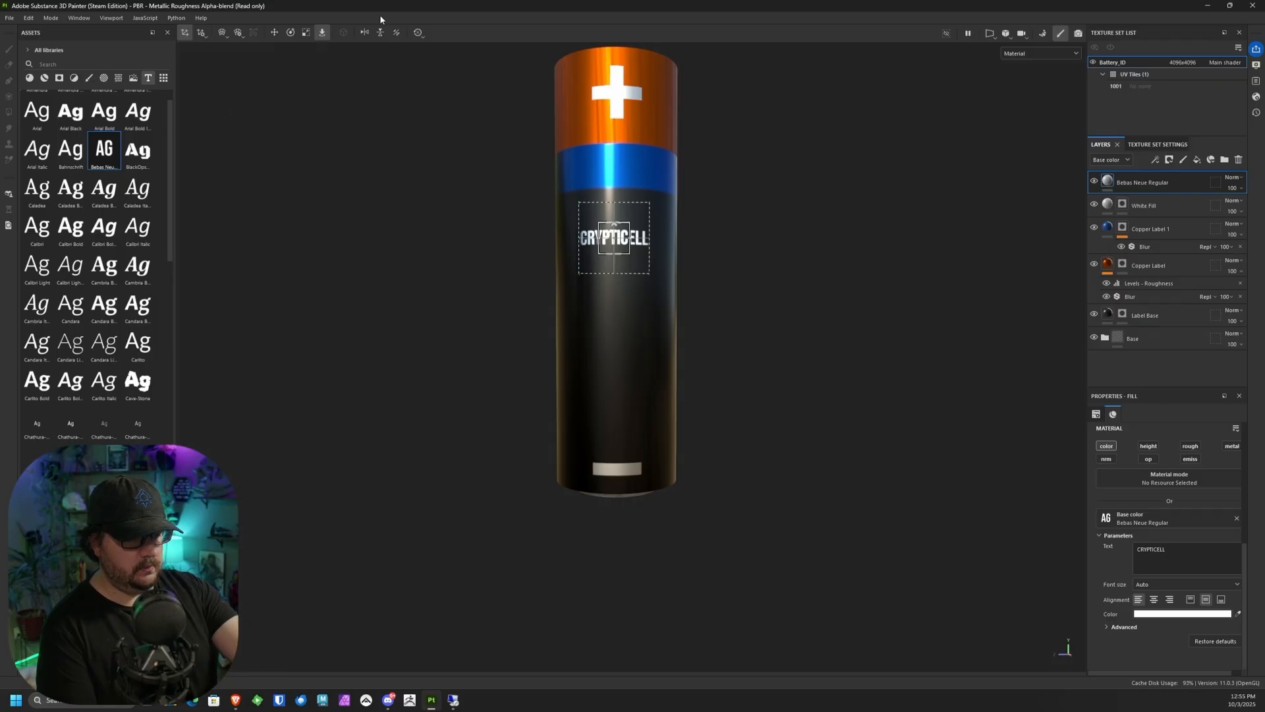
Step: Rotate the CRYPTICELL text 90° clockwise to read down the battery, and move it further down the black body
click(290, 33)
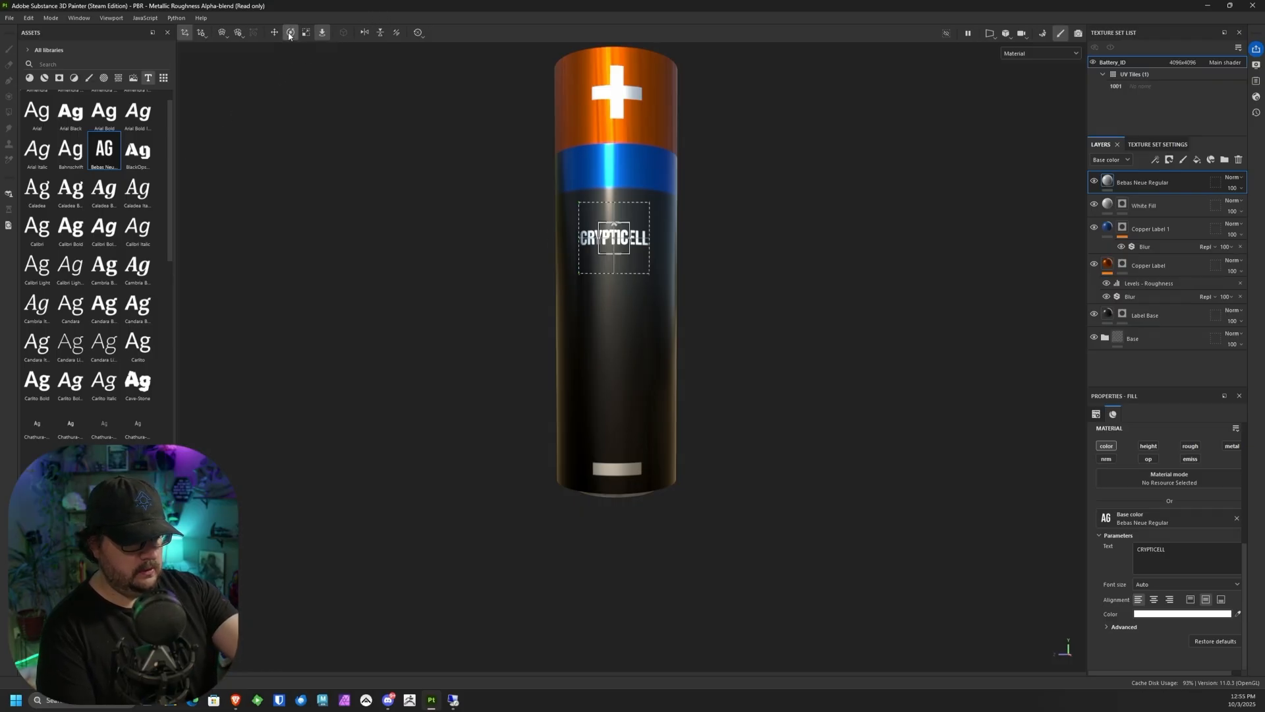
drag(656, 197, 643, 275)
shift+drag(626, 339, 635, 371)
click(274, 32)
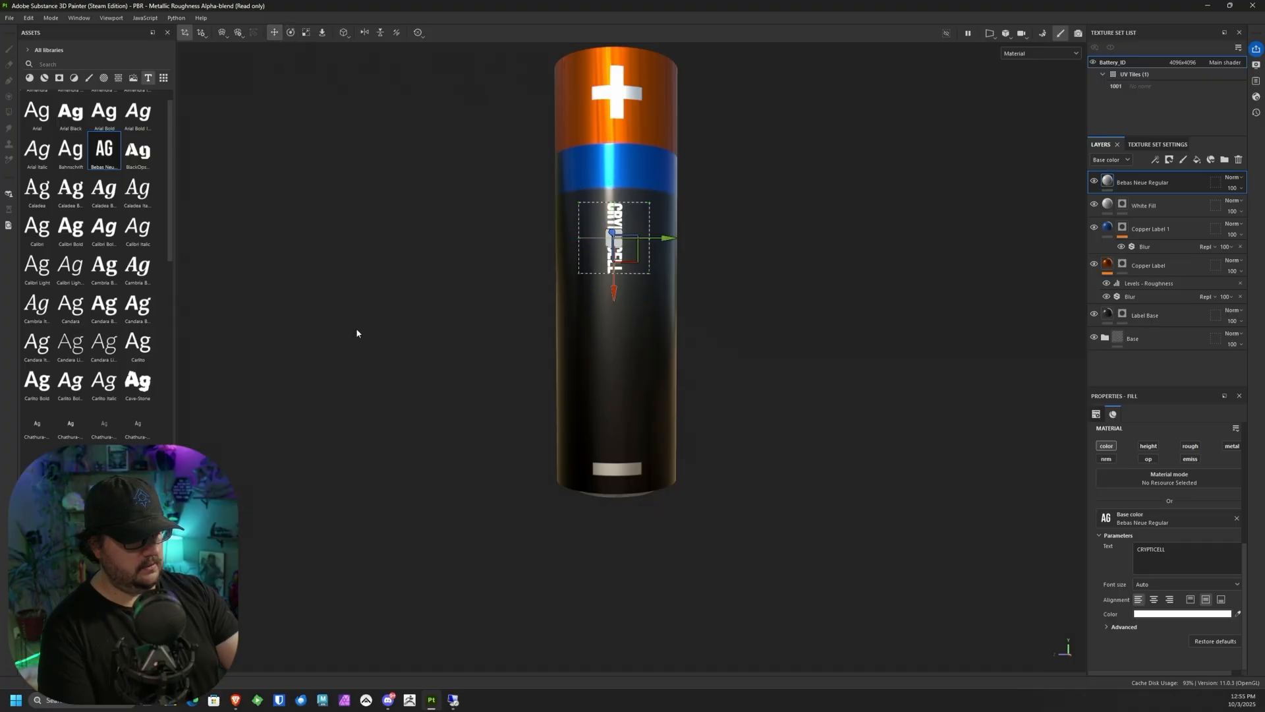
drag(613, 297, 613, 346)
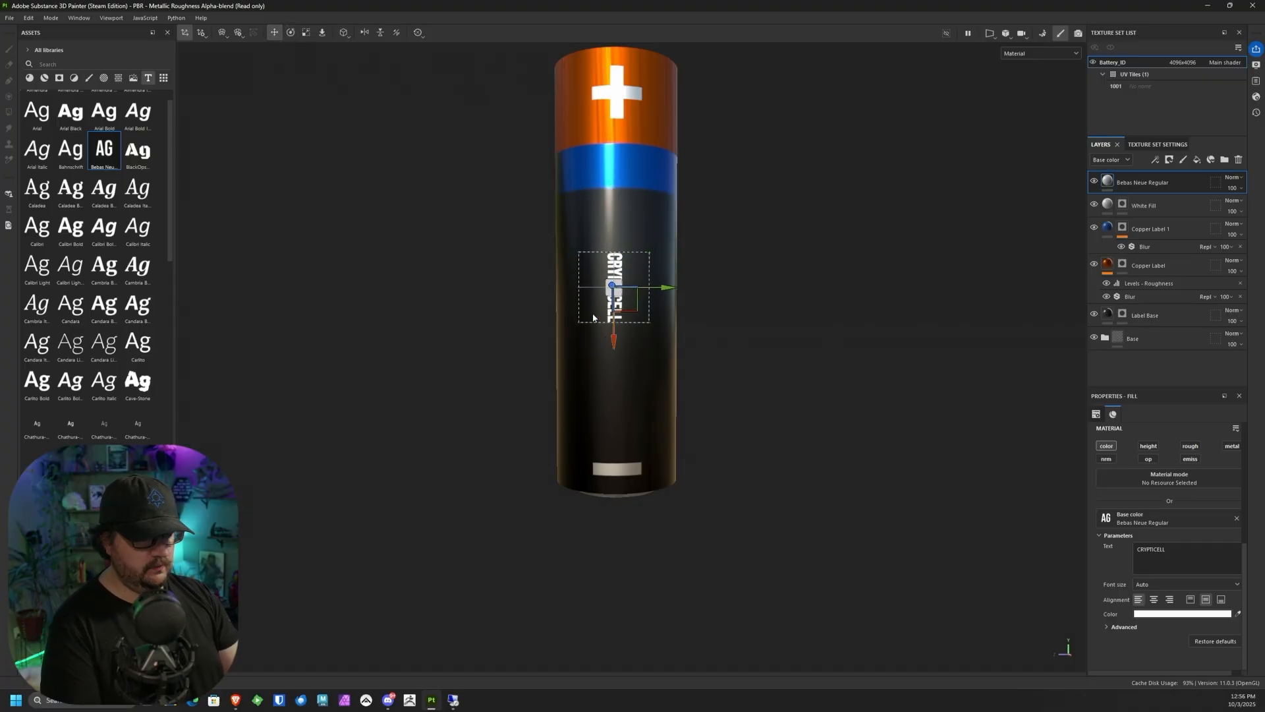
Step: Scale the CRYPTICELL text up uniformly until it spans most of the black body and slightly overlaps the blue band
click(306, 32)
drag(672, 287, 734, 243)
key(ctrl+z)
drag(618, 286, 665, 211)
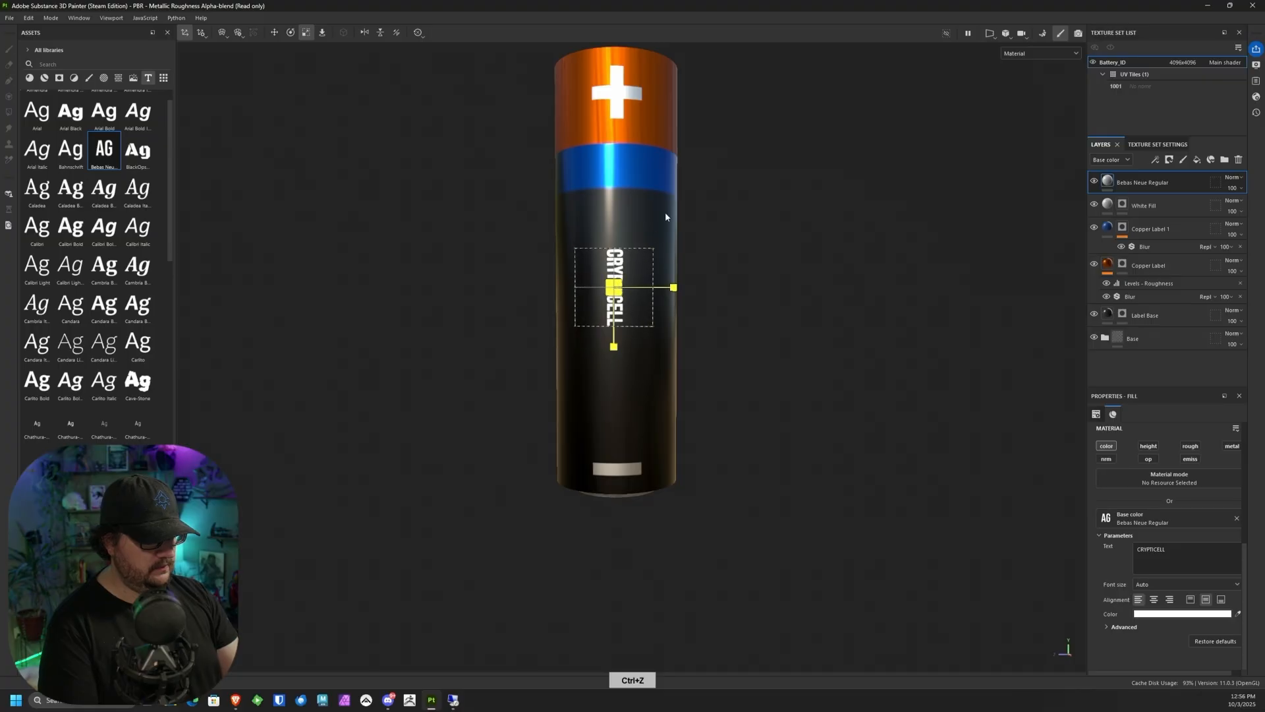
drag(620, 283, 846, 5)
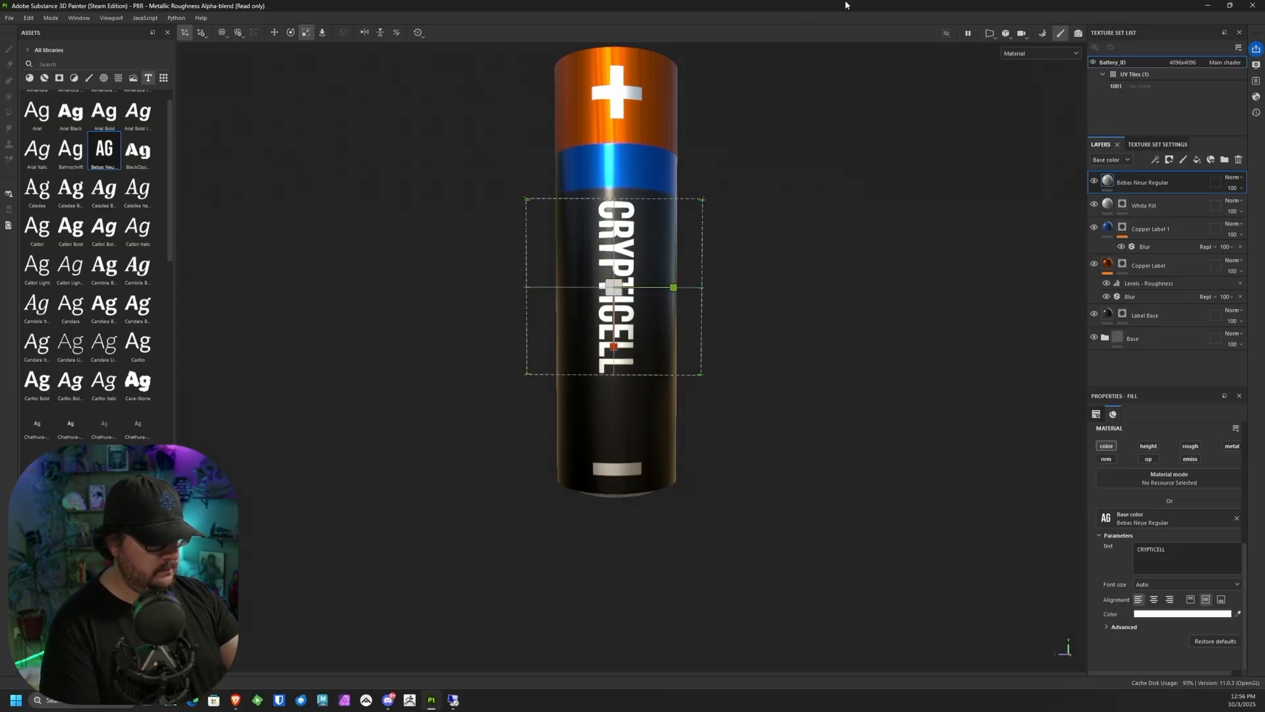
drag(617, 282, 693, 150)
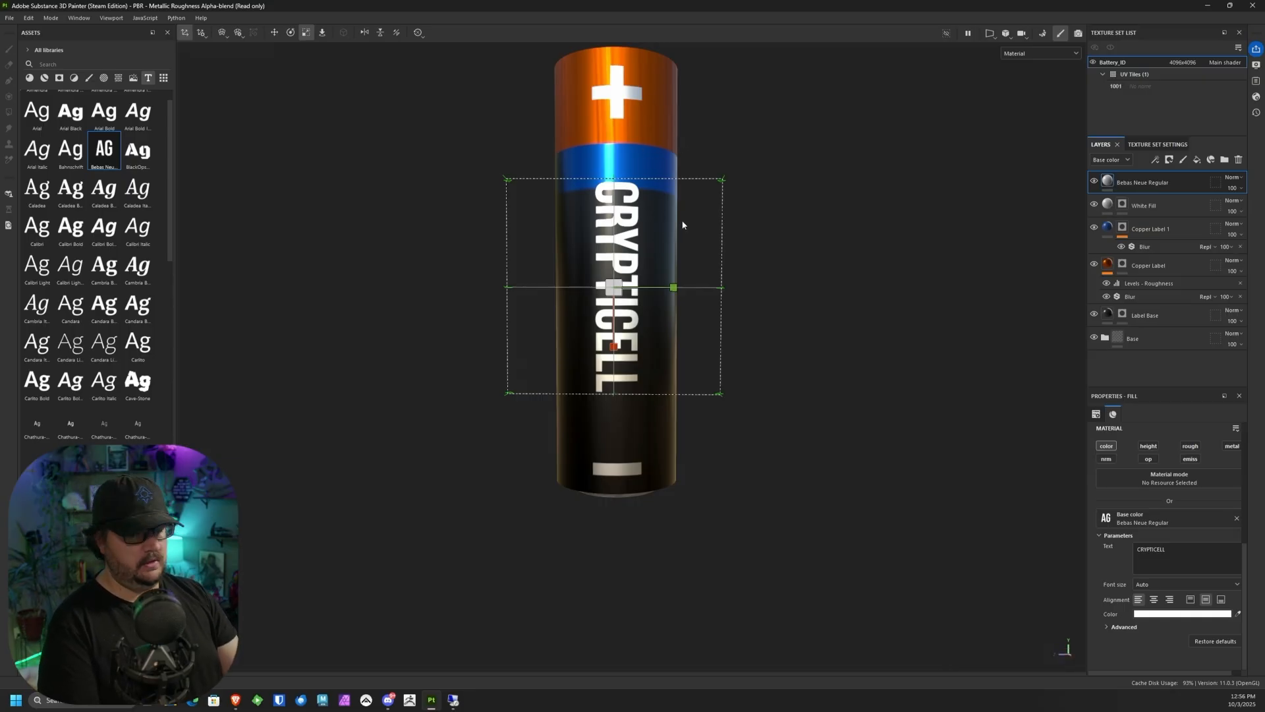
drag(624, 278, 638, 260)
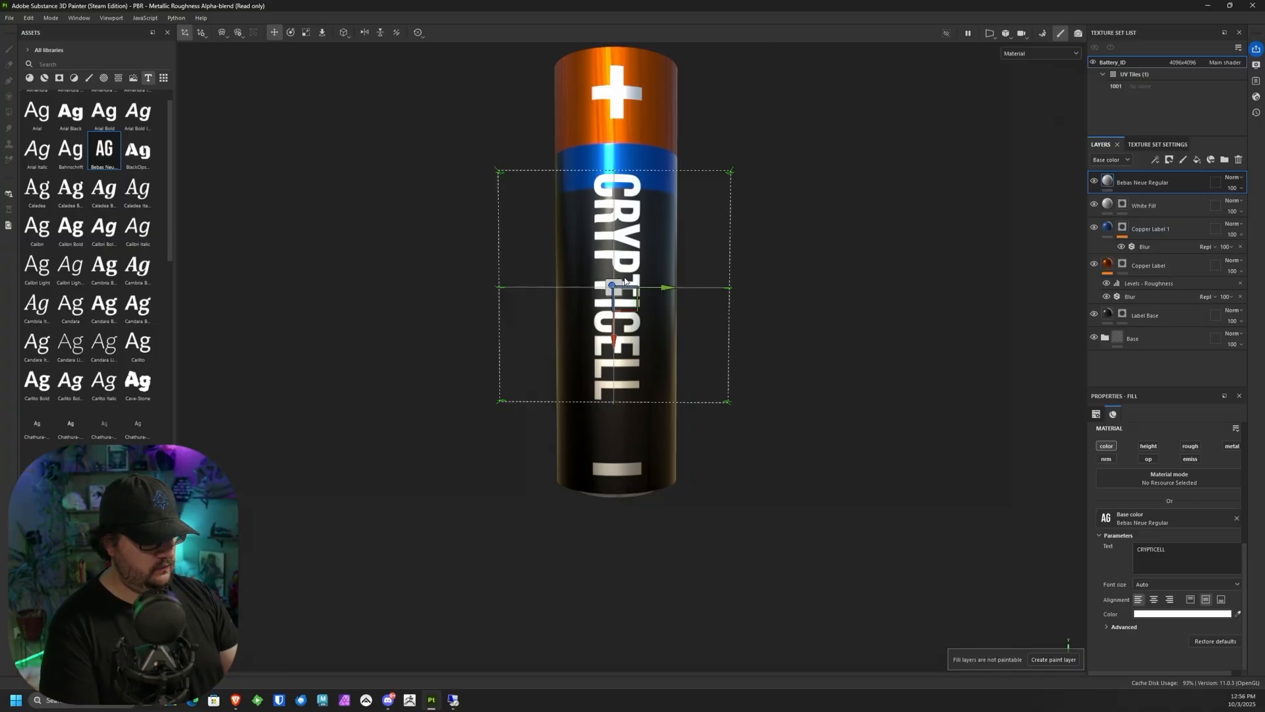
Step: Move the enlarged CRYPTICELL text down to start just below the blue band and off-centre toward the body's right edge
key(w)
drag(624, 284, 640, 300)
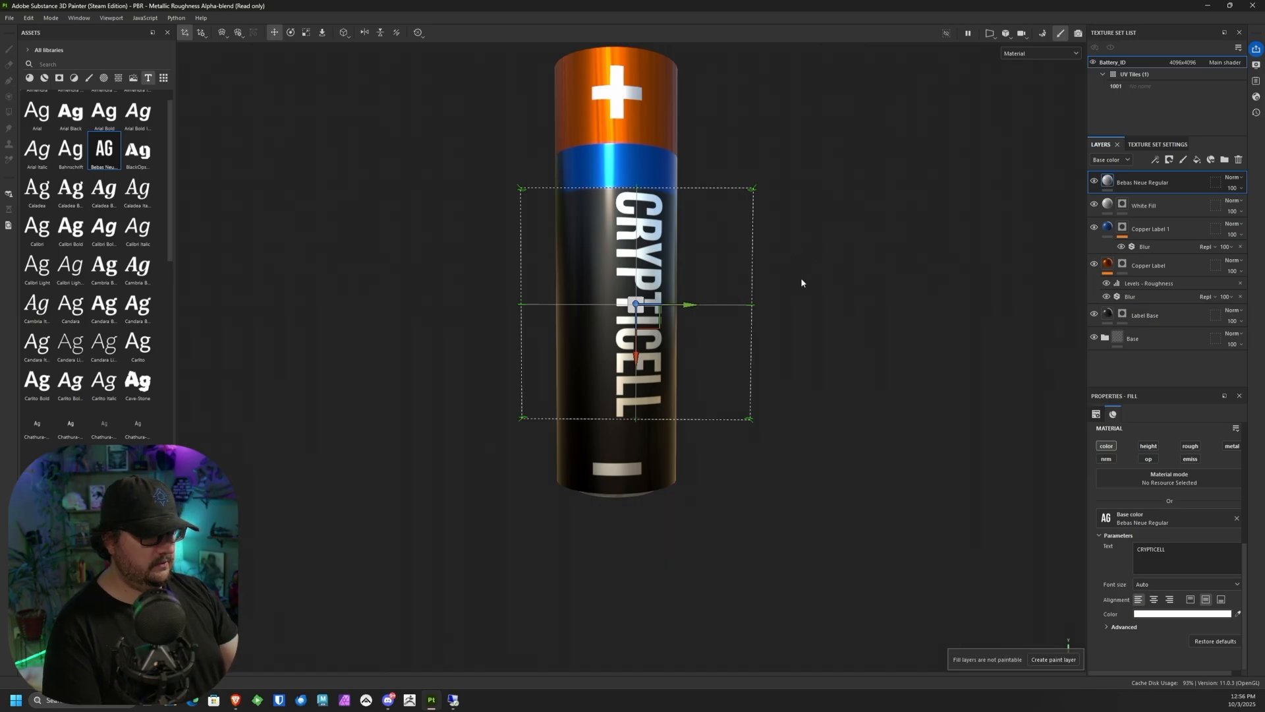
click(1148, 204)
click(1147, 185)
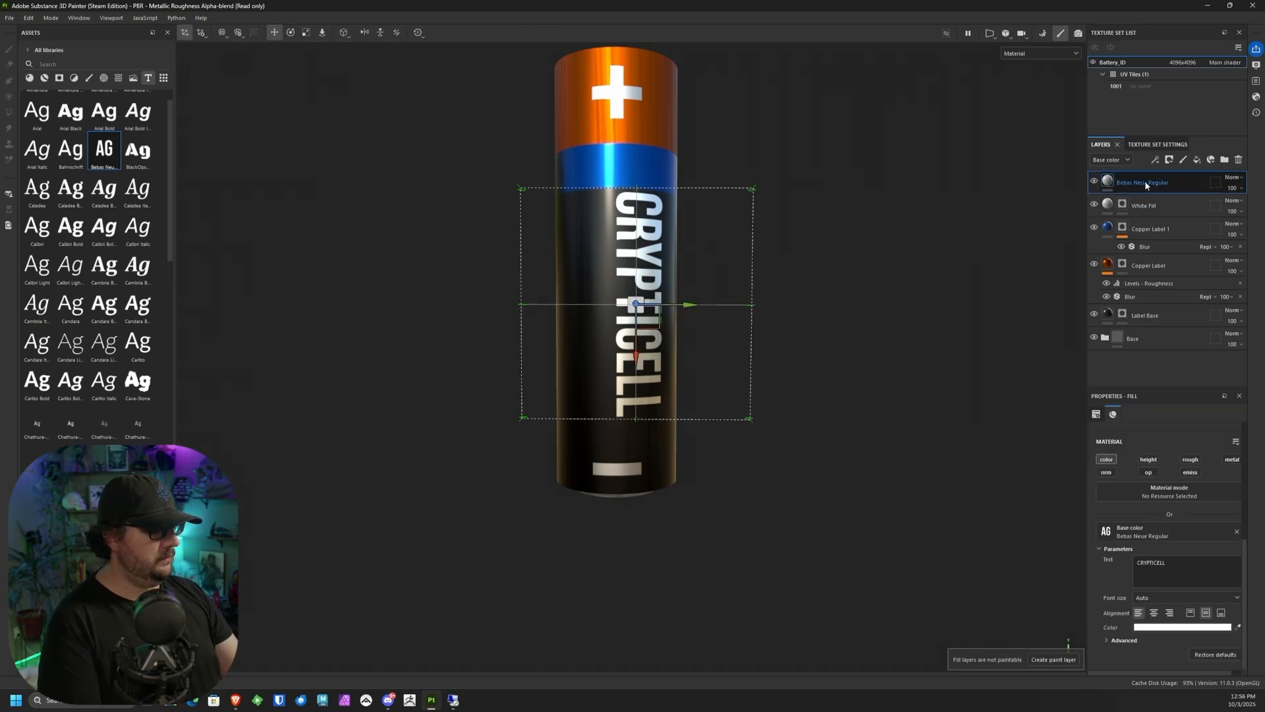
Step: Rename the CRYPTICELL text layer as "Crypticell logo"
text(C)
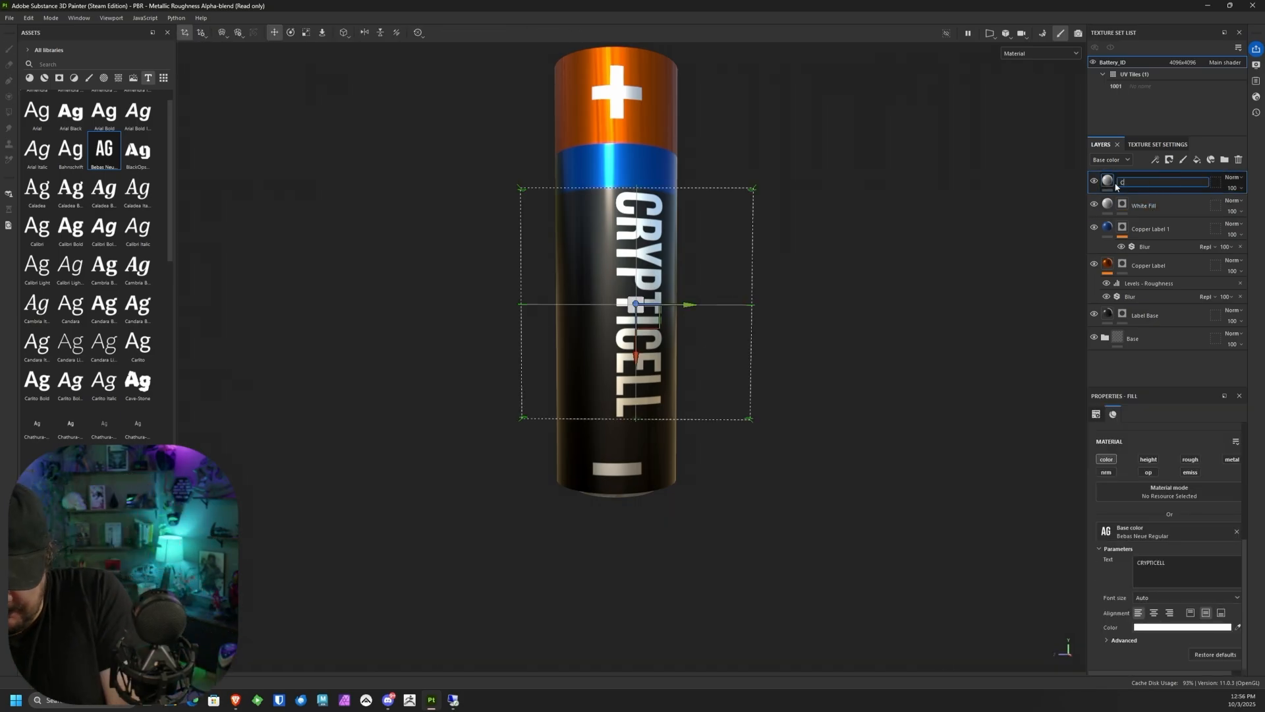
text(rypticel)
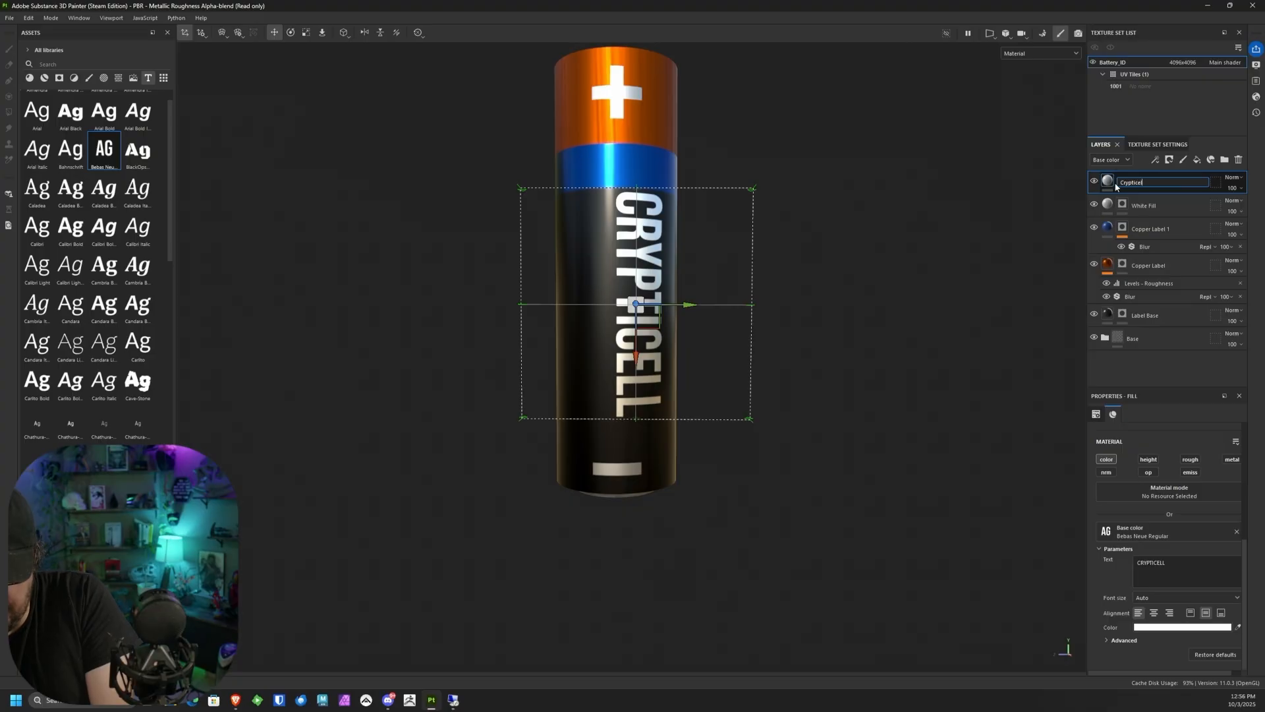
text(l logo)
key(Return)
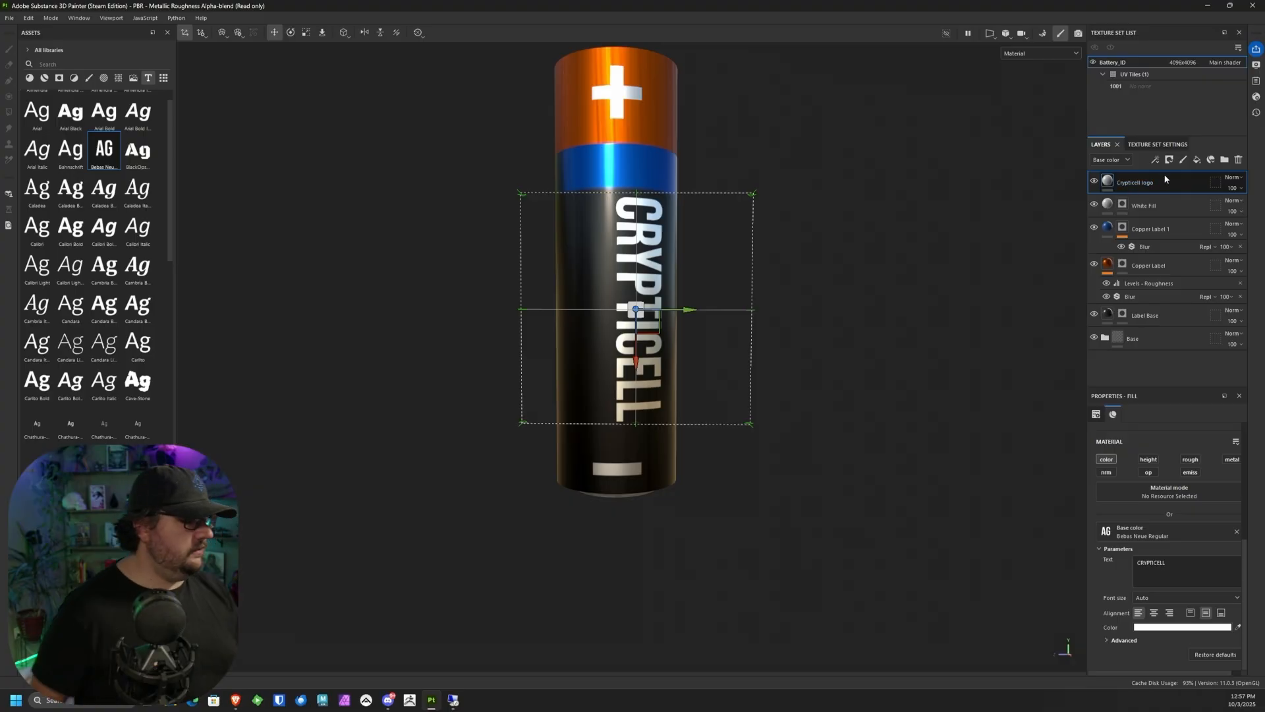
Step: Duplicate the Crypticell logo layer and move the copy sideways so it sits parallel to the original text
right_click(1193, 185)
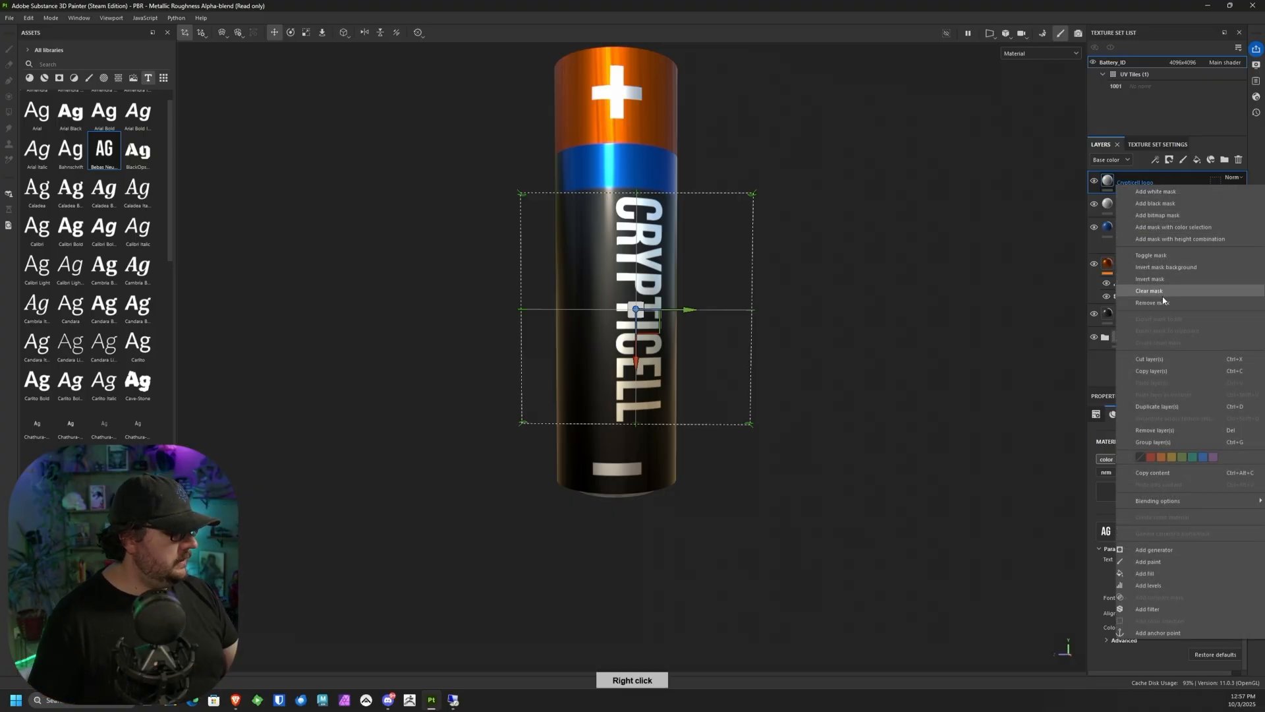
click(1158, 406)
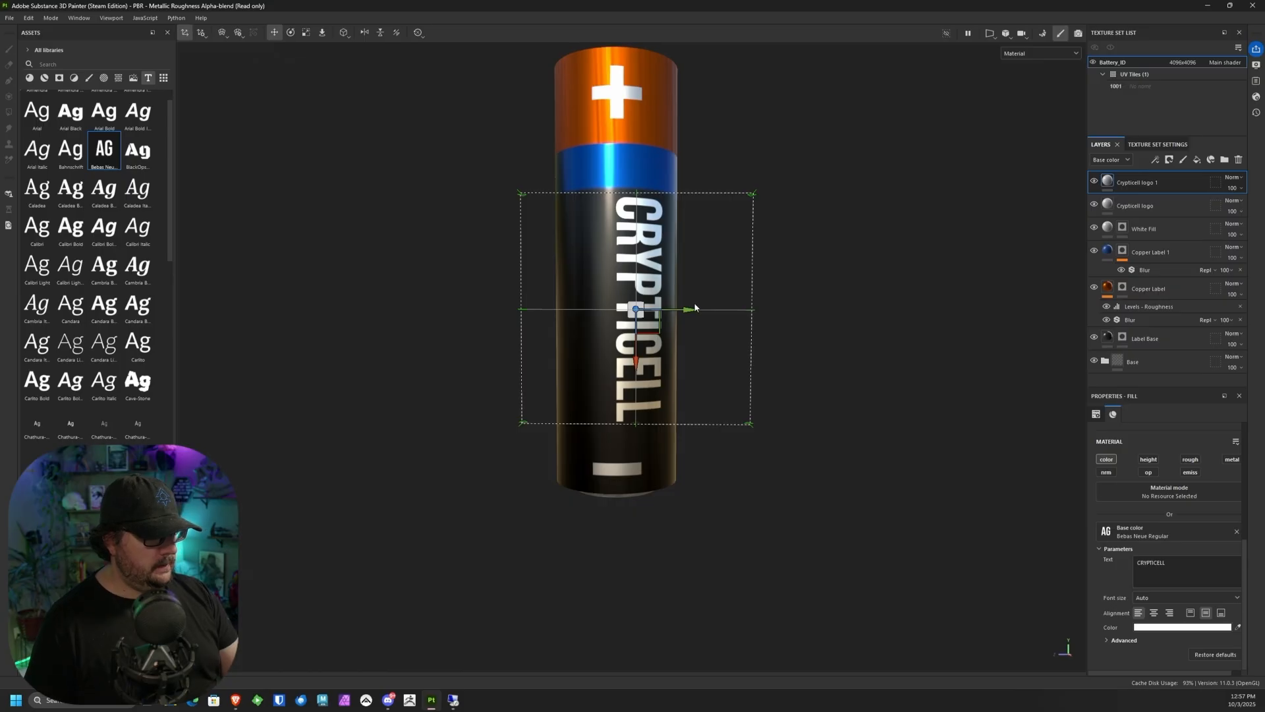
drag(655, 315, 639, 312)
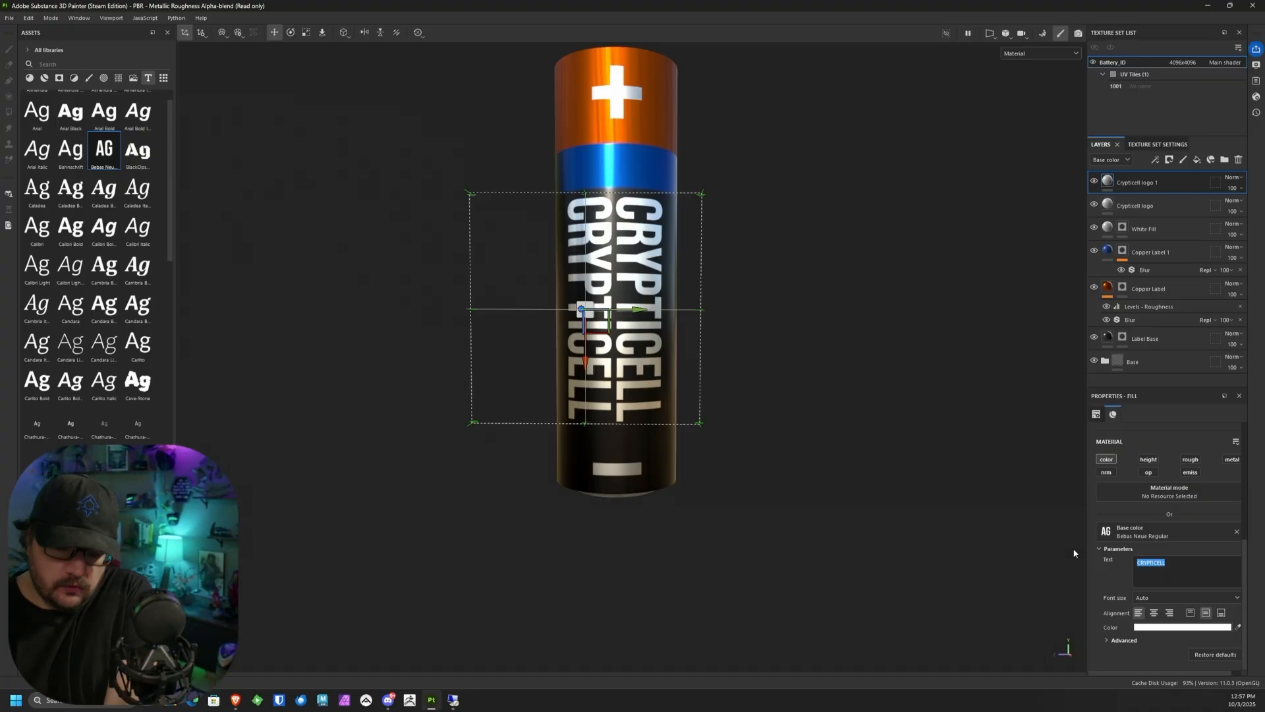
Step: Change the copied text to "Mega Power" and scale it down uniformly to slightly over half its size
text(Mega Power)
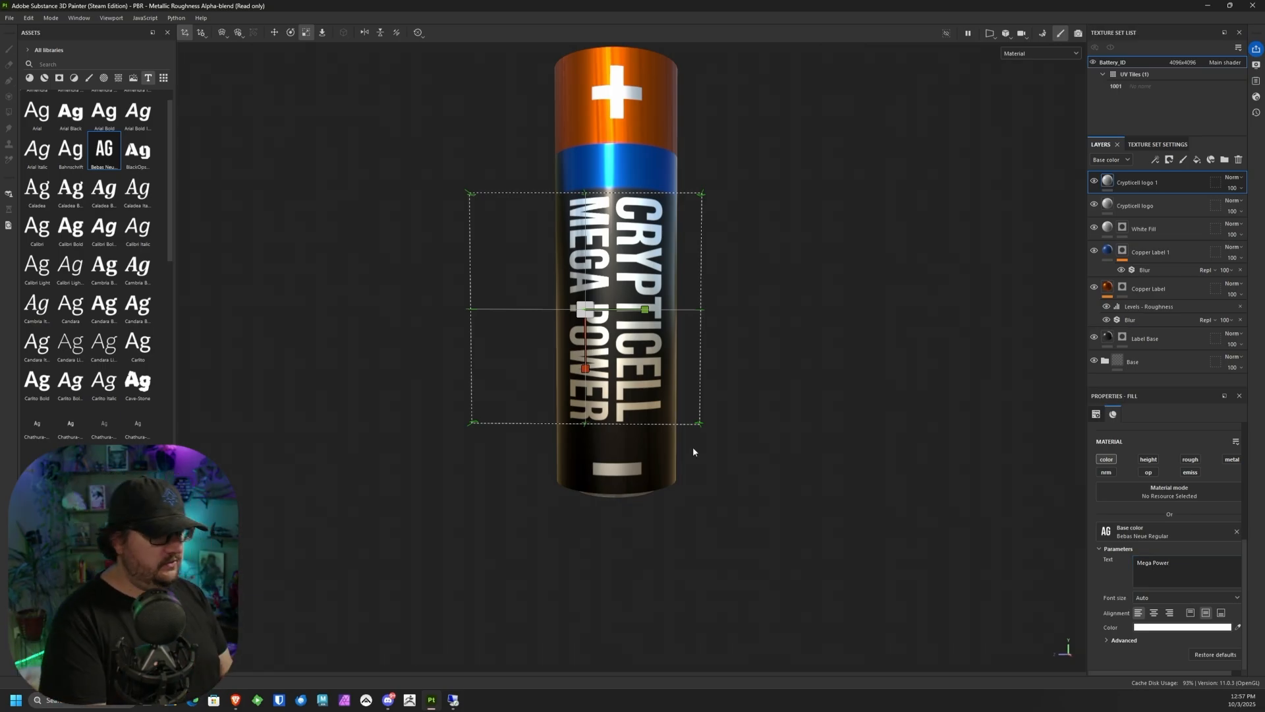
click(308, 33)
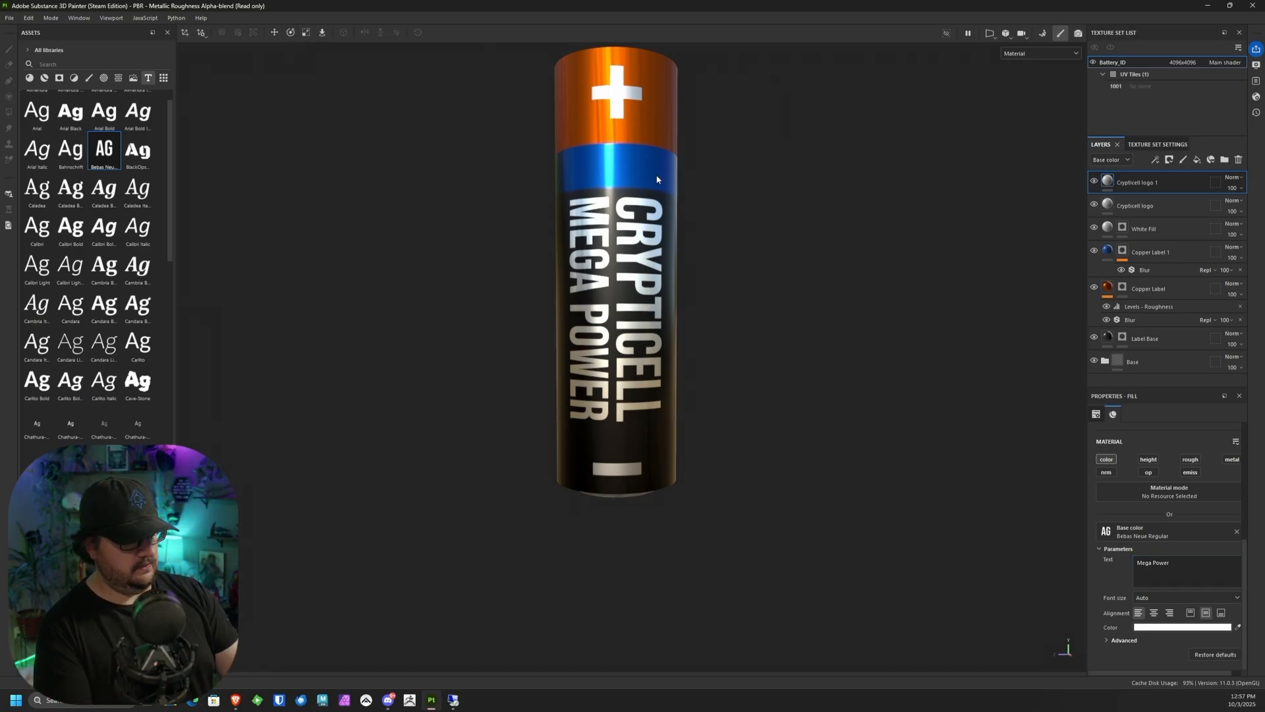
click(307, 33)
drag(588, 305, 473, 332)
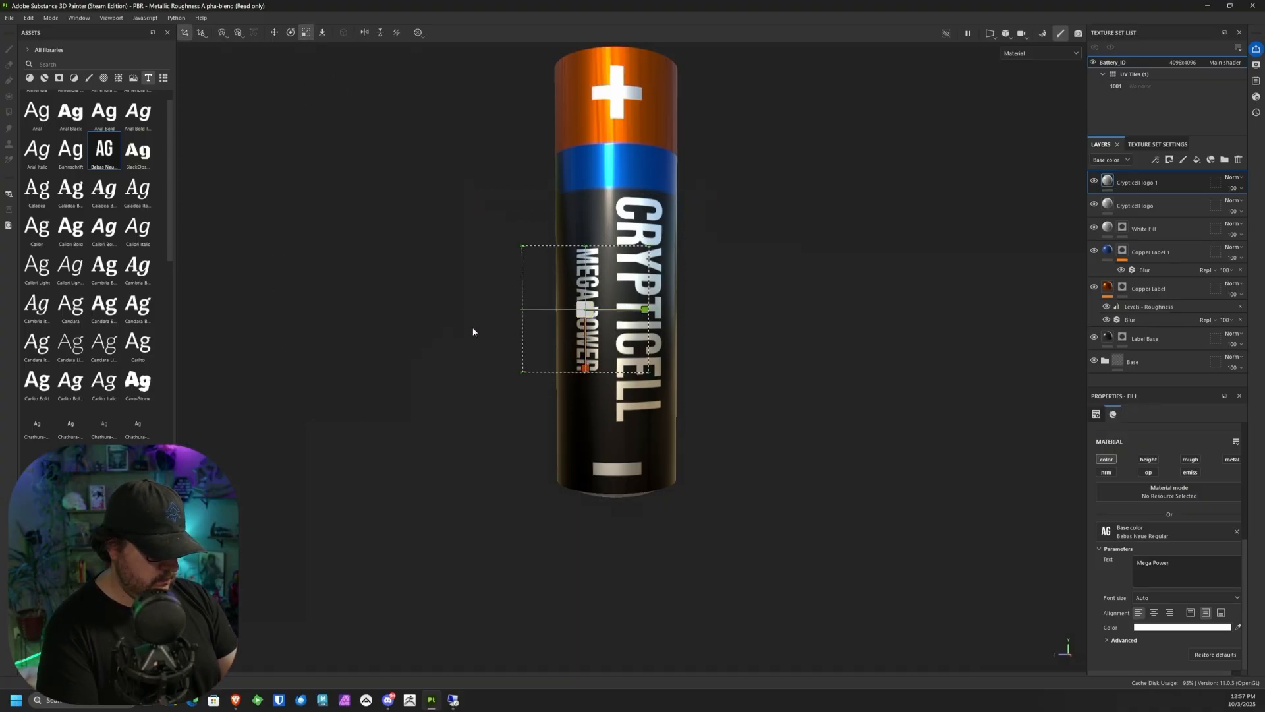
Step: Move the Mega Power text up and closer to CRYPTICELL so it starts just below the blue band
click(273, 33)
drag(592, 318, 601, 267)
alt+drag(751, 248, 722, 265)
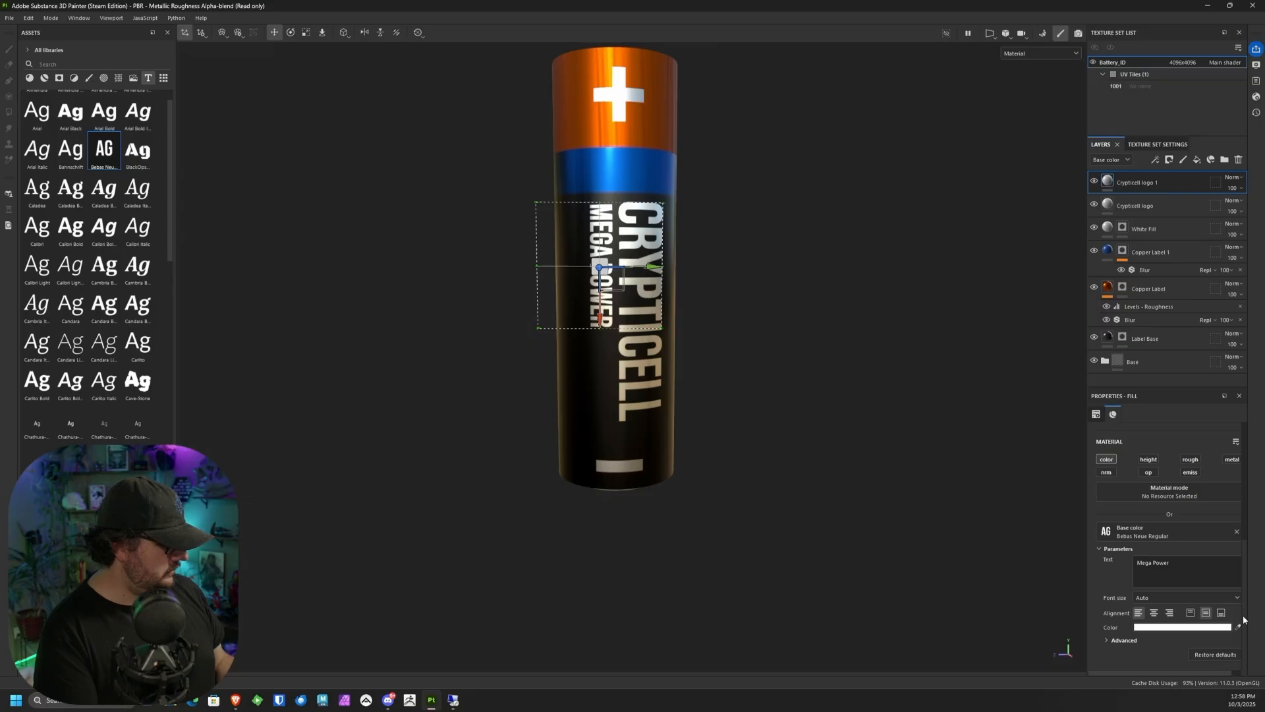
Step: Set the Mega Power text's character spacing to 0.07 and its line spacing to 0.93
click(1125, 640)
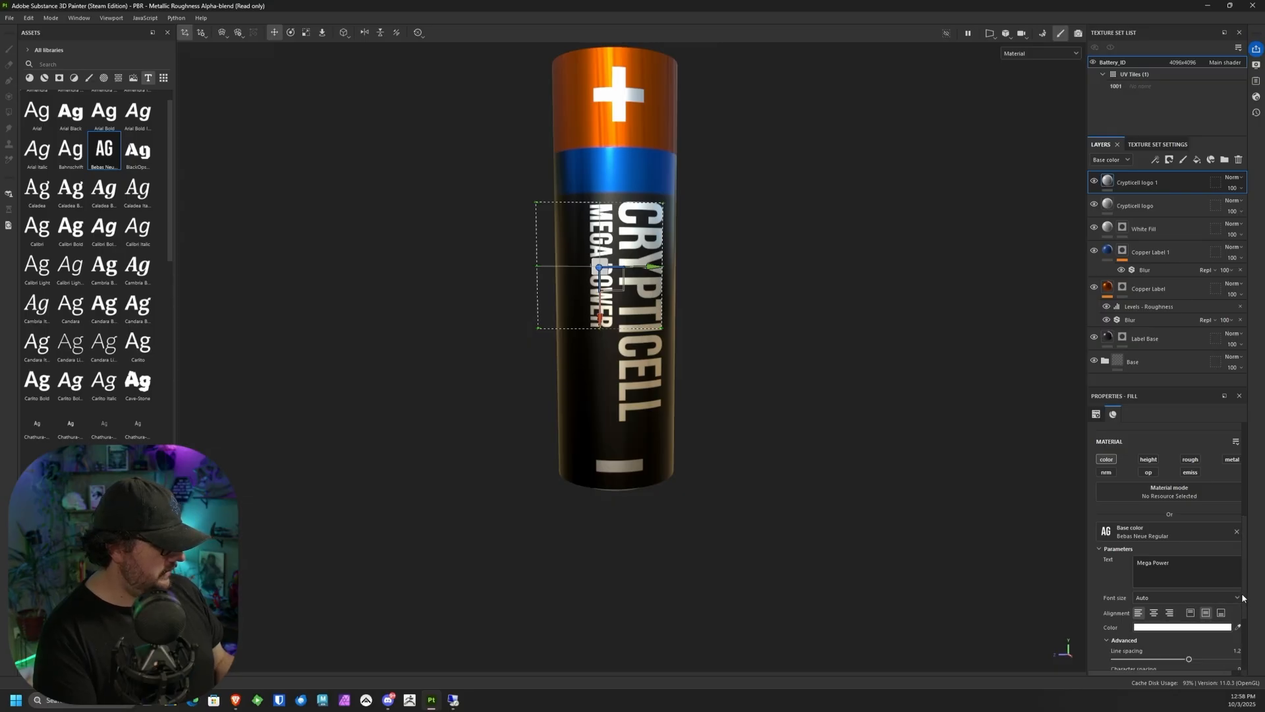
scroll(1226, 586, down, 3)
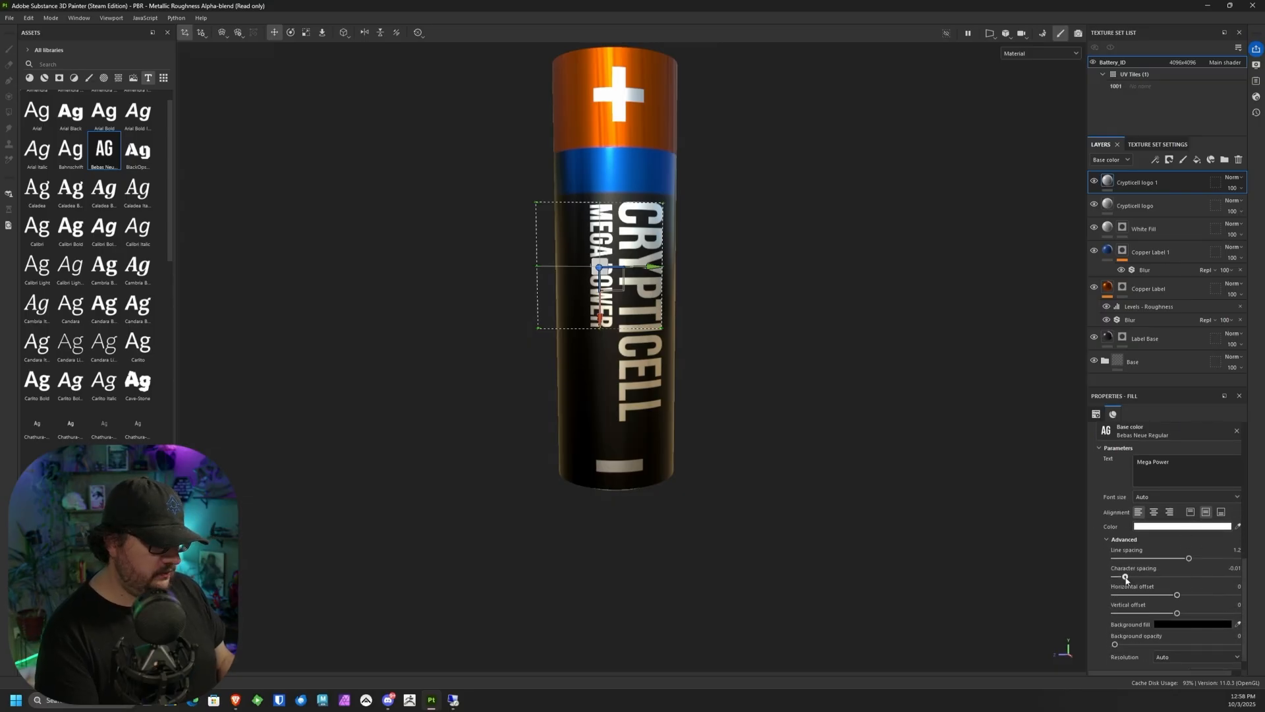
drag(1126, 578, 1135, 579)
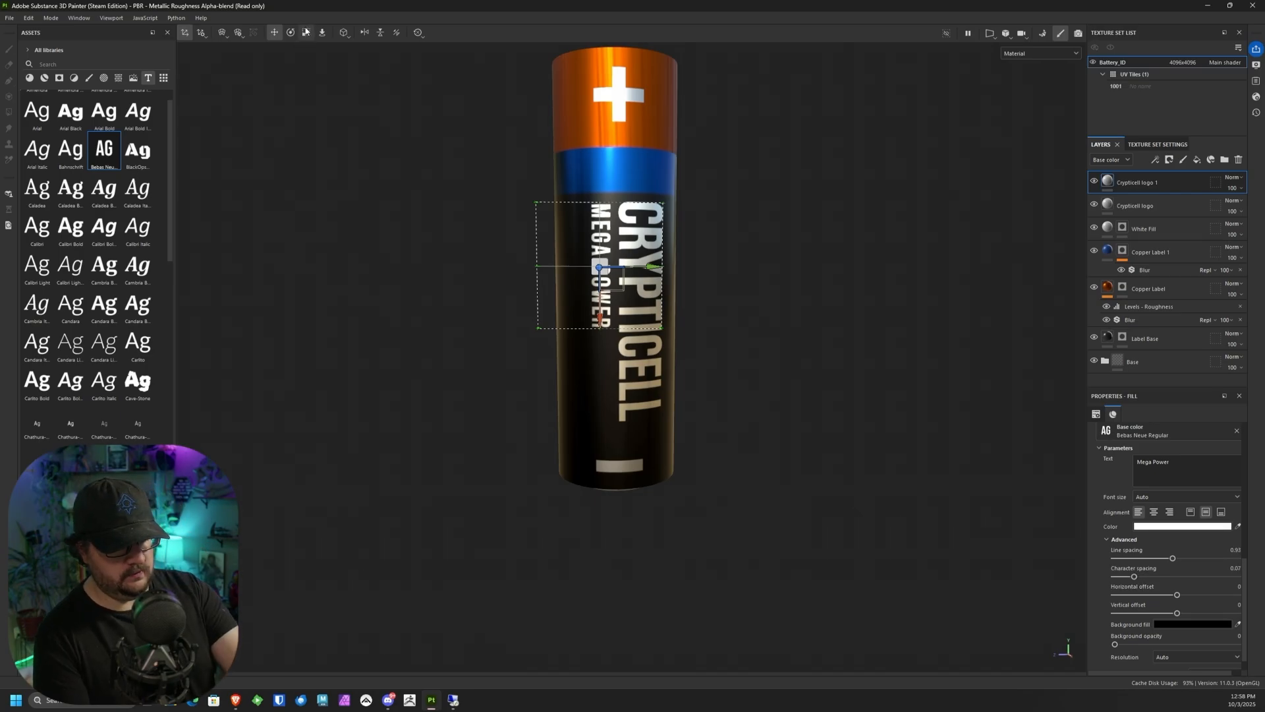
Step: Scale the Mega Power text up slightly and nudge it down to line up with the start of CRYPTICELL
click(306, 33)
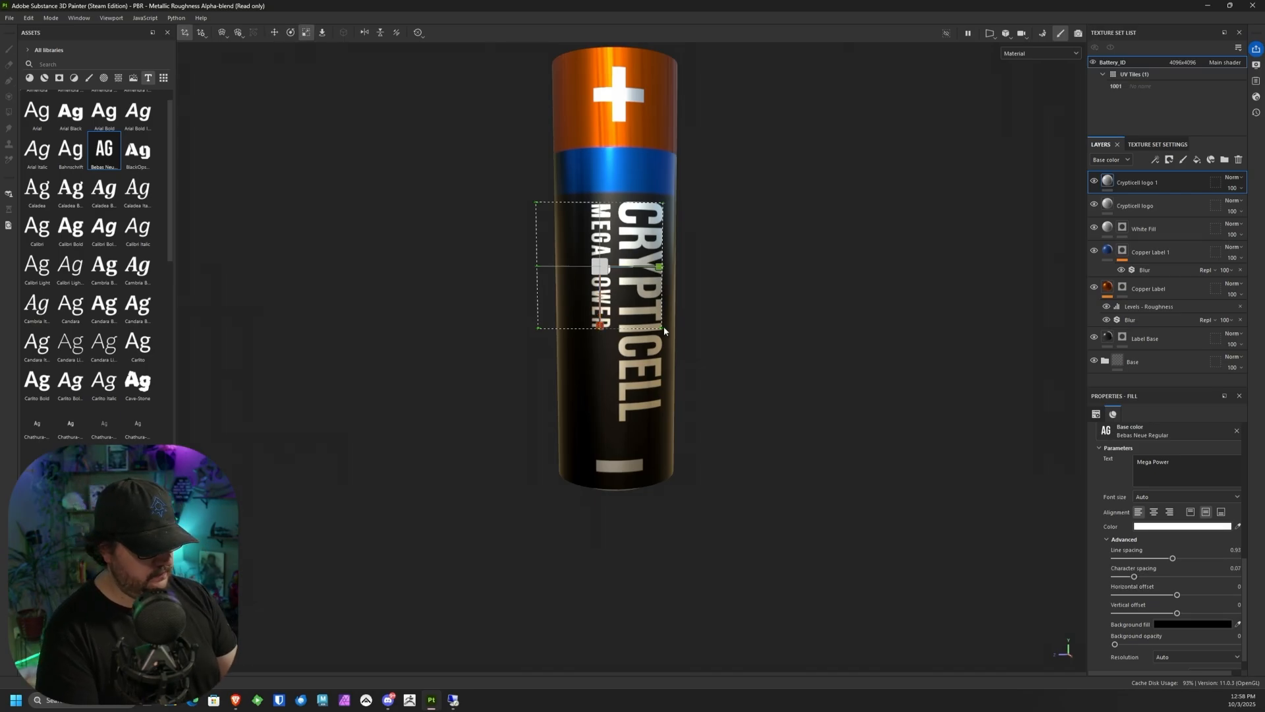
drag(605, 257, 604, 247)
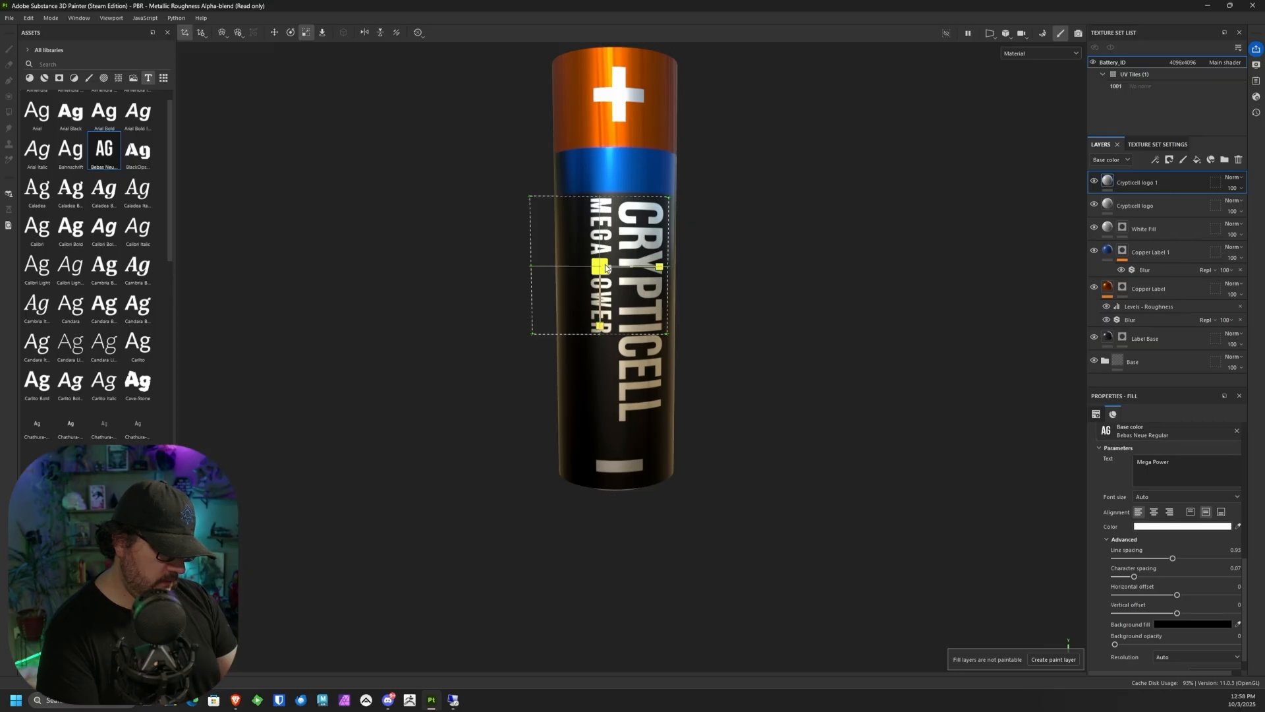
click(275, 32)
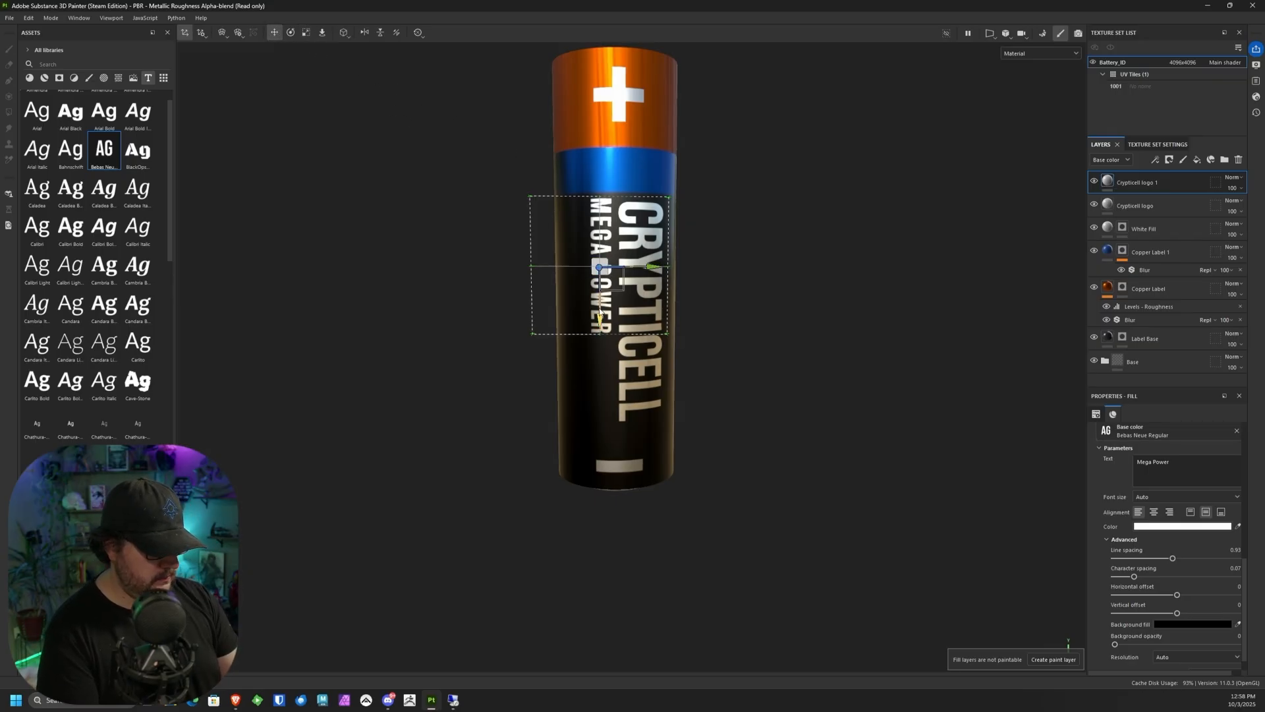
drag(600, 315, 600, 319)
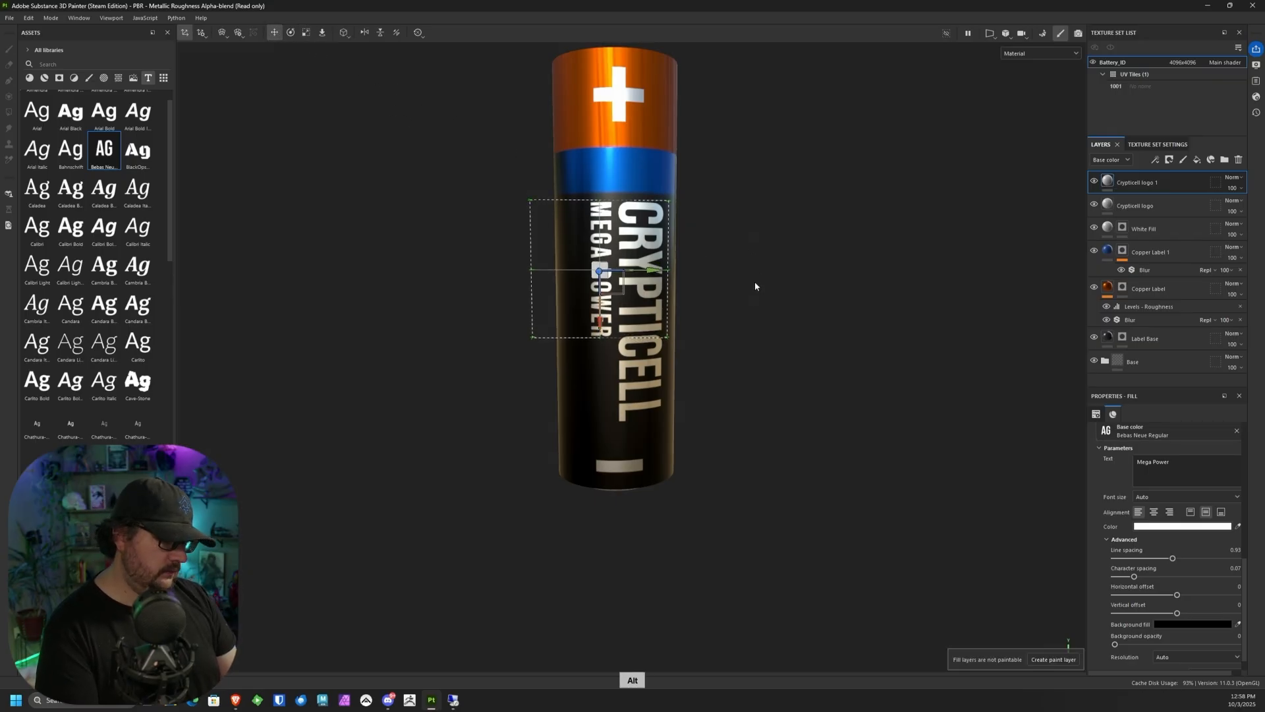
Step: Rename the Mega Power text layer as "Ultra Power" and duplicate it
alt+drag(756, 286, 680, 284)
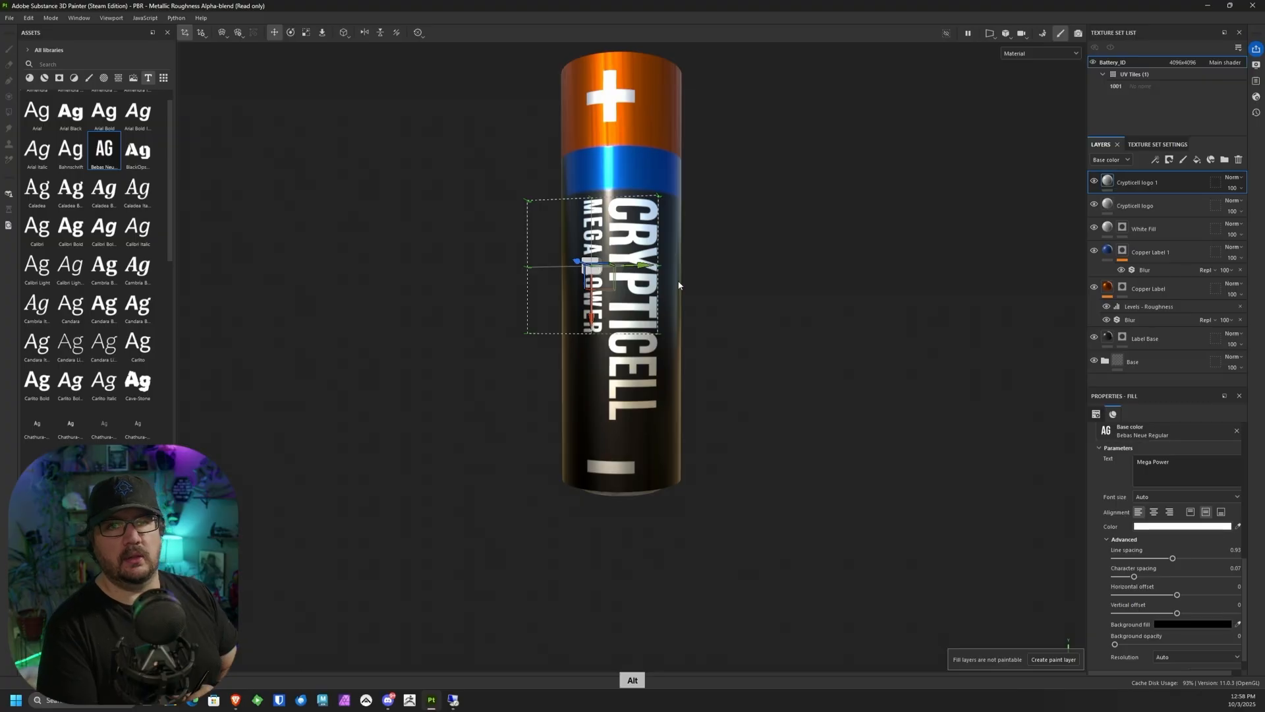
alt+drag(683, 372, 856, 393)
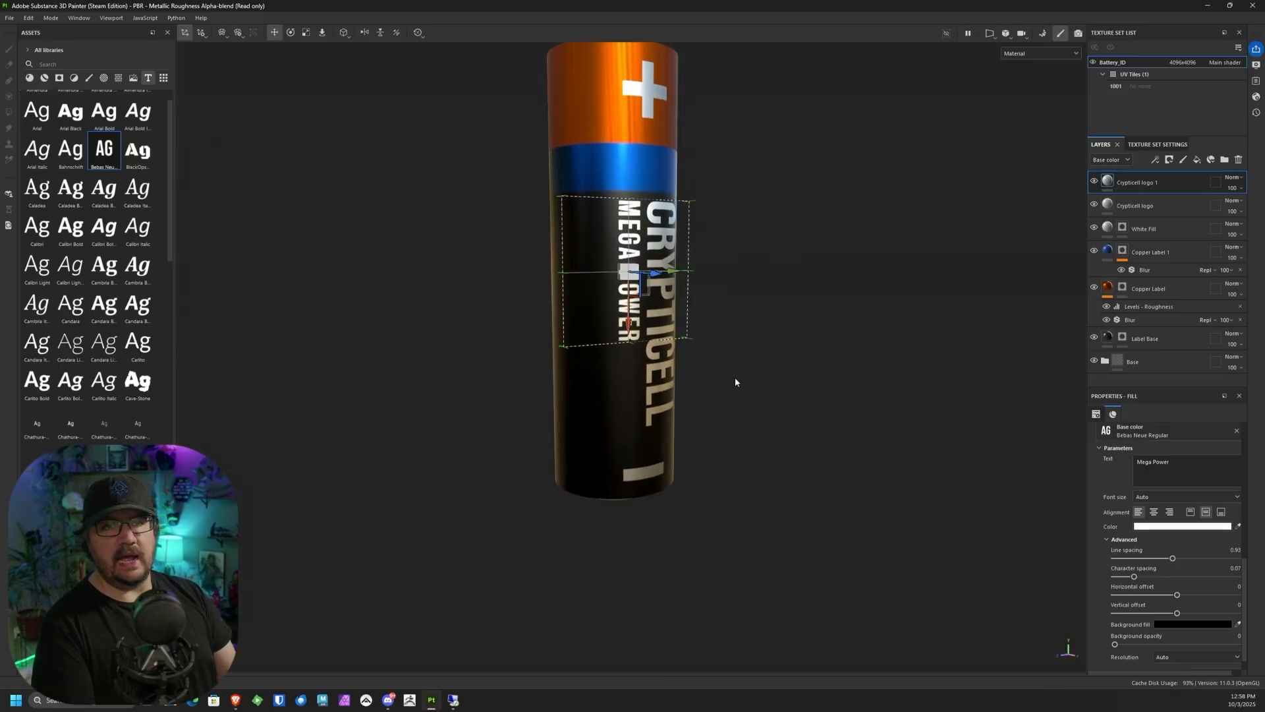
alt+drag(735, 382, 862, 380)
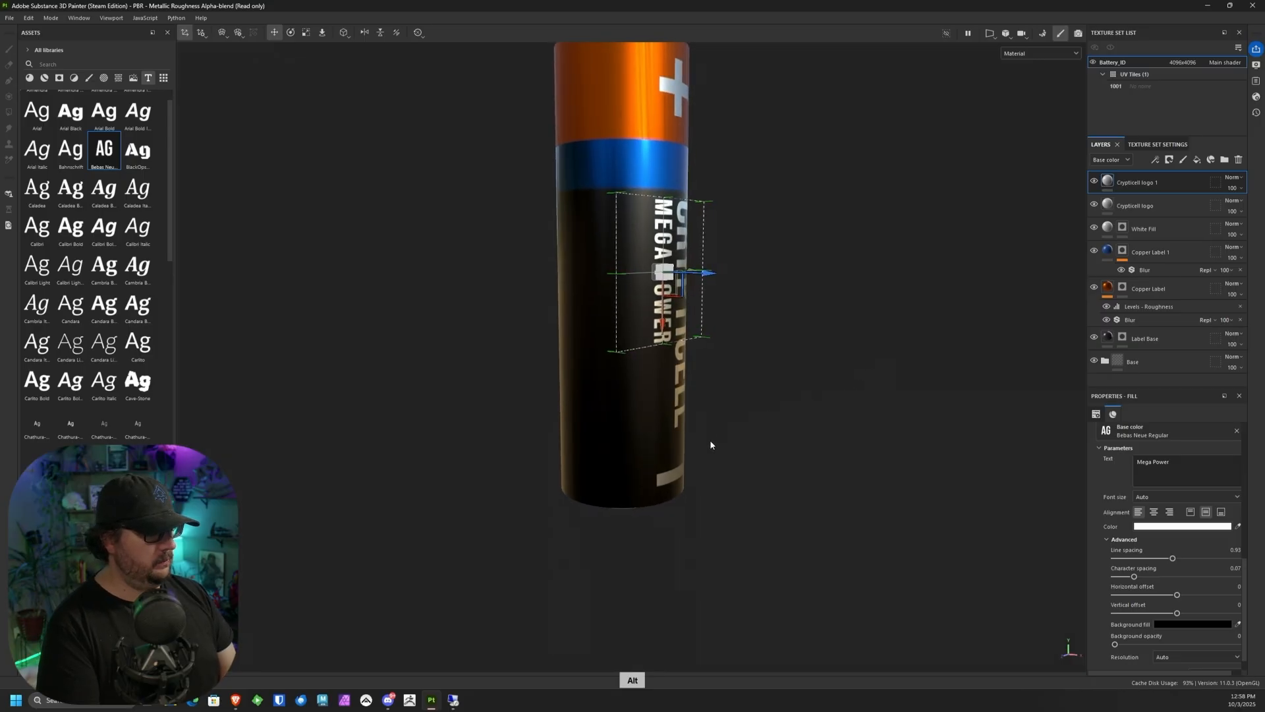
right_click(1150, 177)
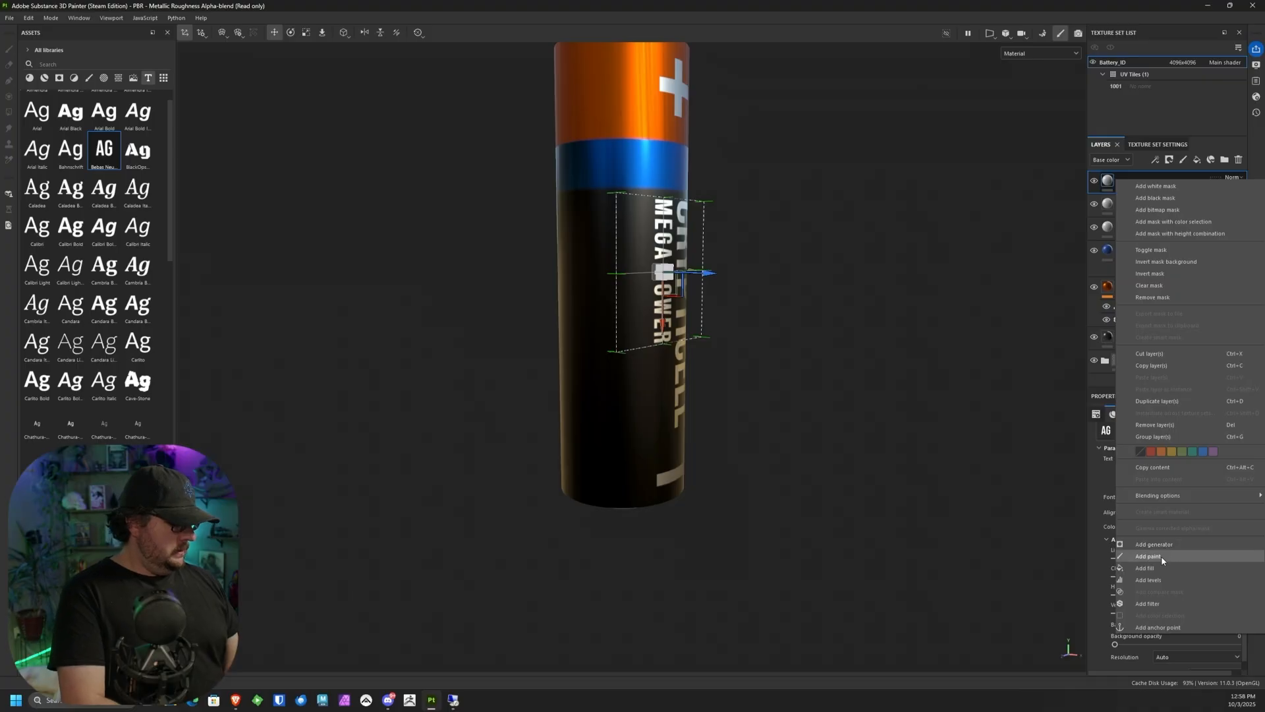
click(1172, 402)
Step: Move the duplicated Mega Power text away from the original, around toward the blank side of the battery
alt+drag(791, 294, 747, 305)
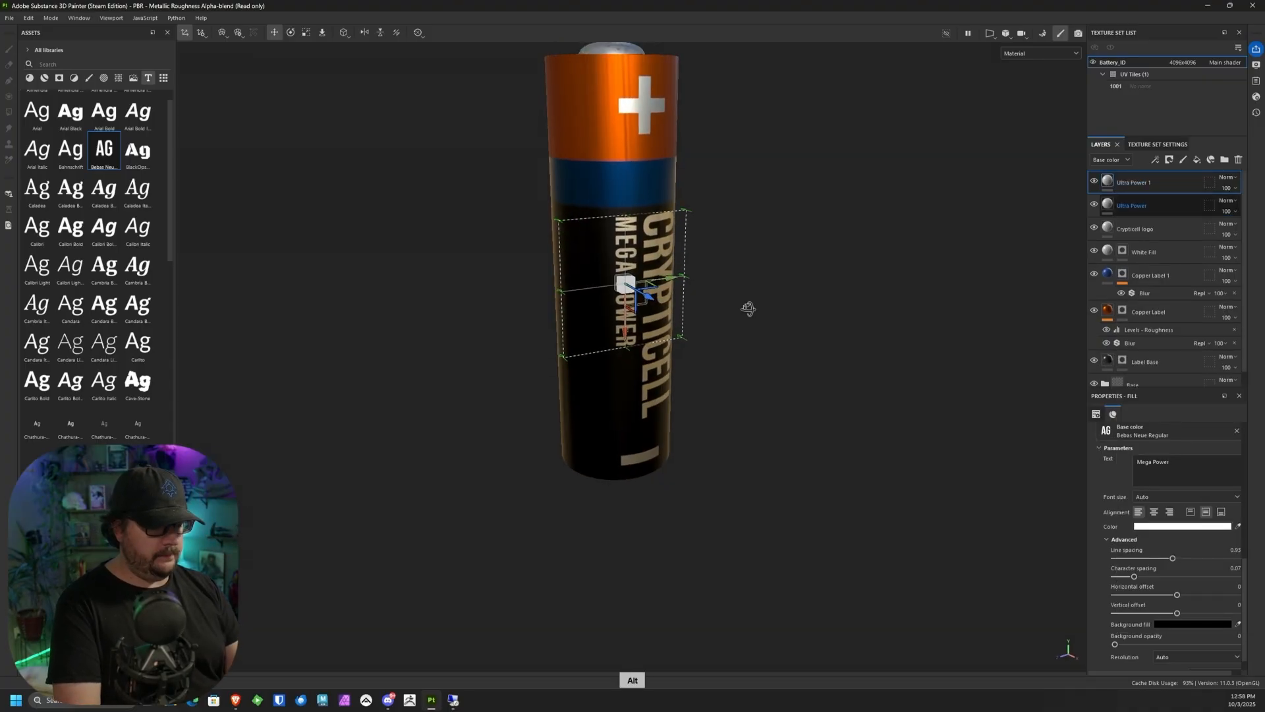
drag(670, 275, 820, 296)
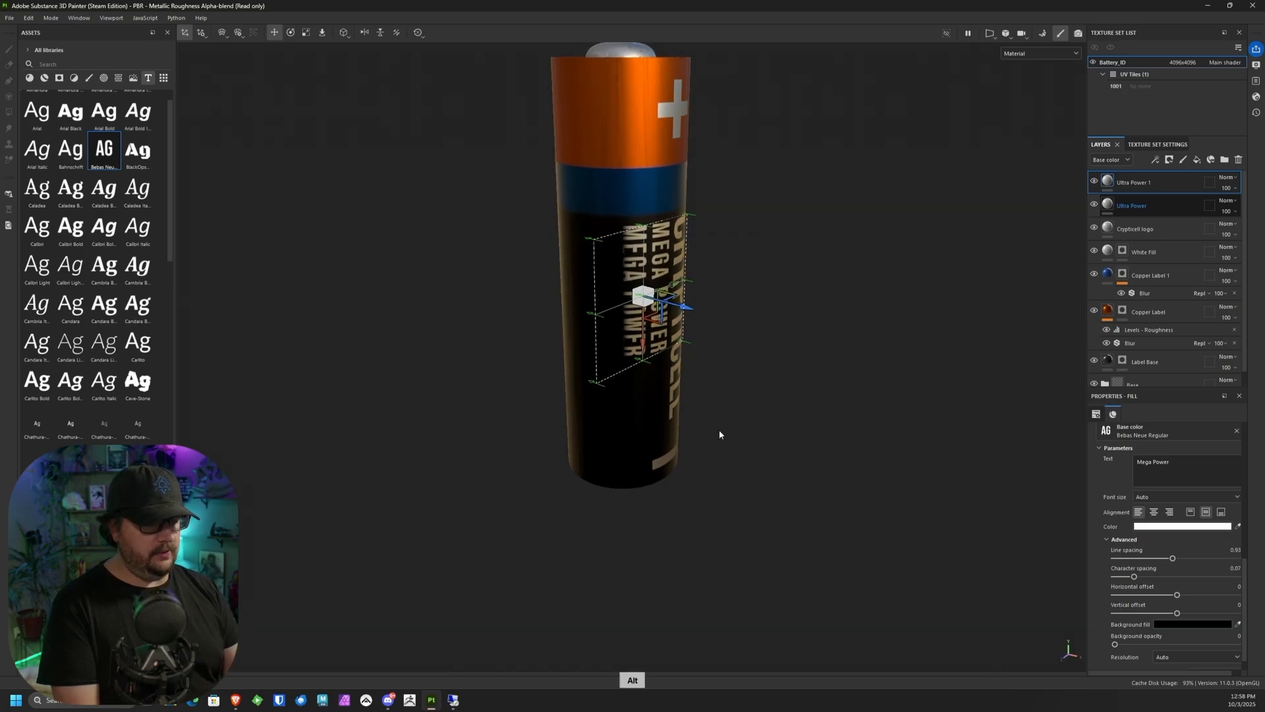
alt+drag(645, 387, 817, 283)
alt+drag(606, 210, 740, 325)
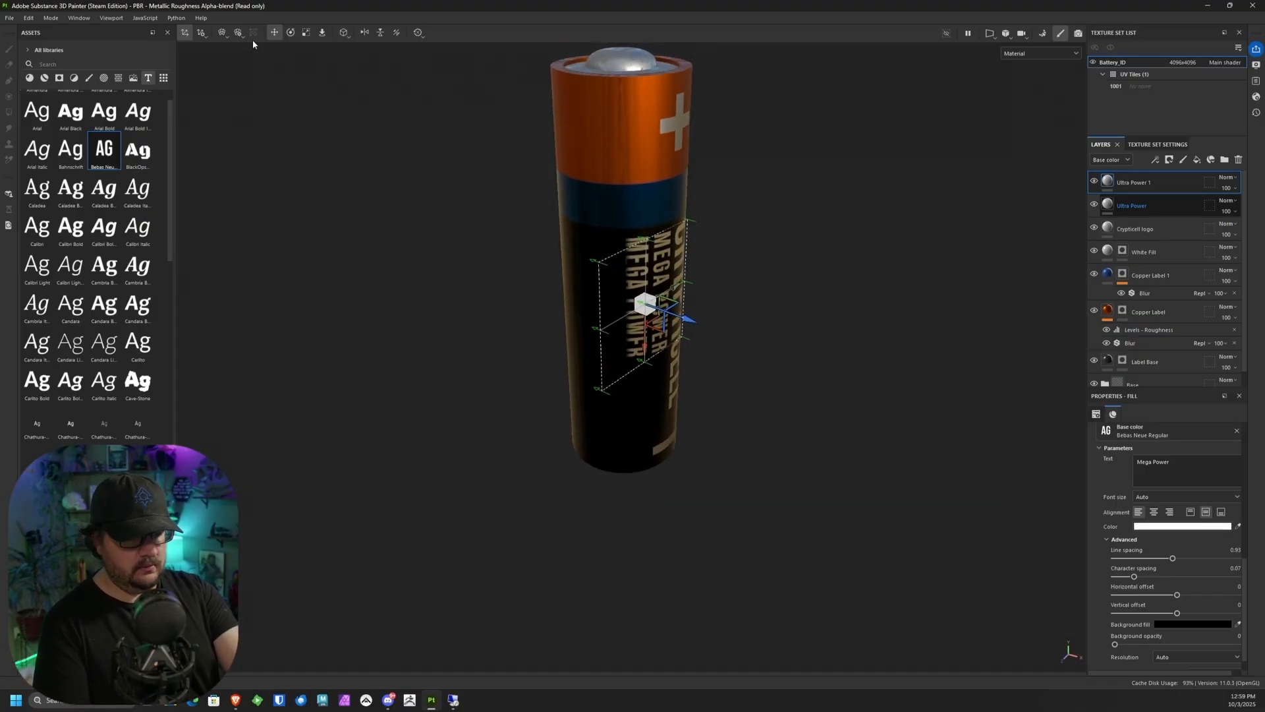
click(223, 34)
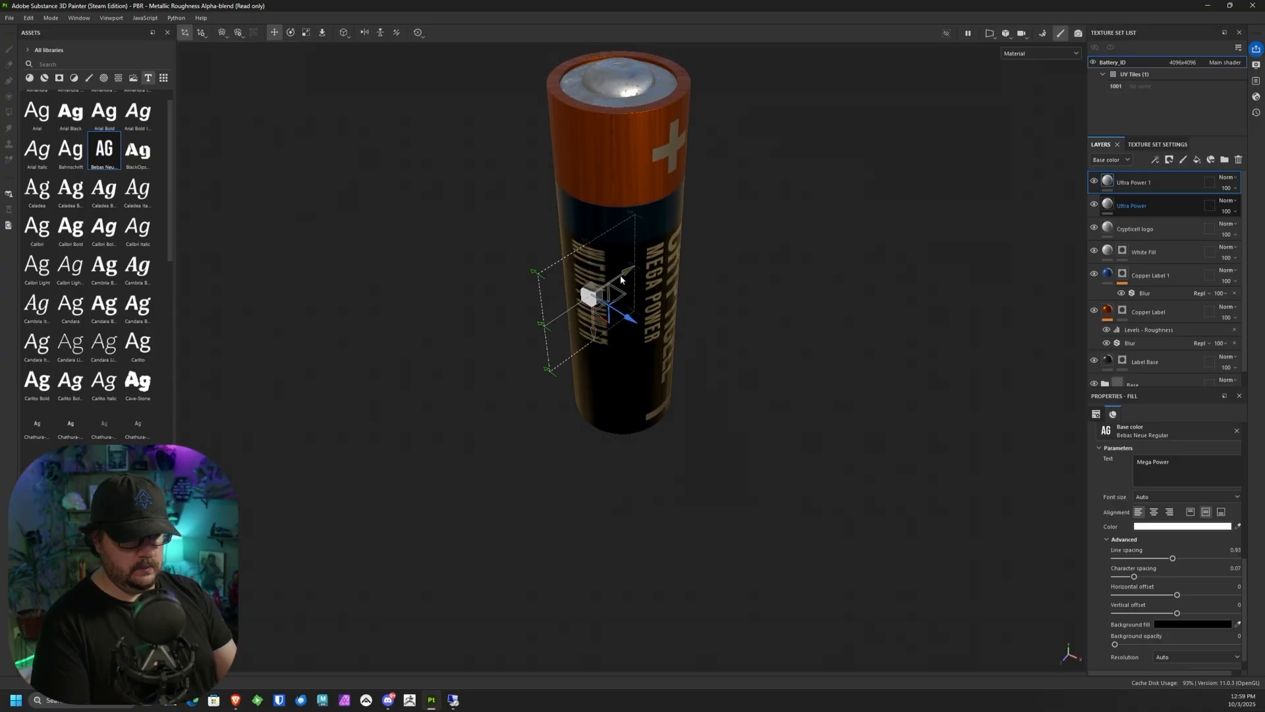
Step: Rotate the duplicated text around the battery's long axis so it projects squarely onto the blank side of the black body
click(291, 33)
drag(605, 337, 517, 276)
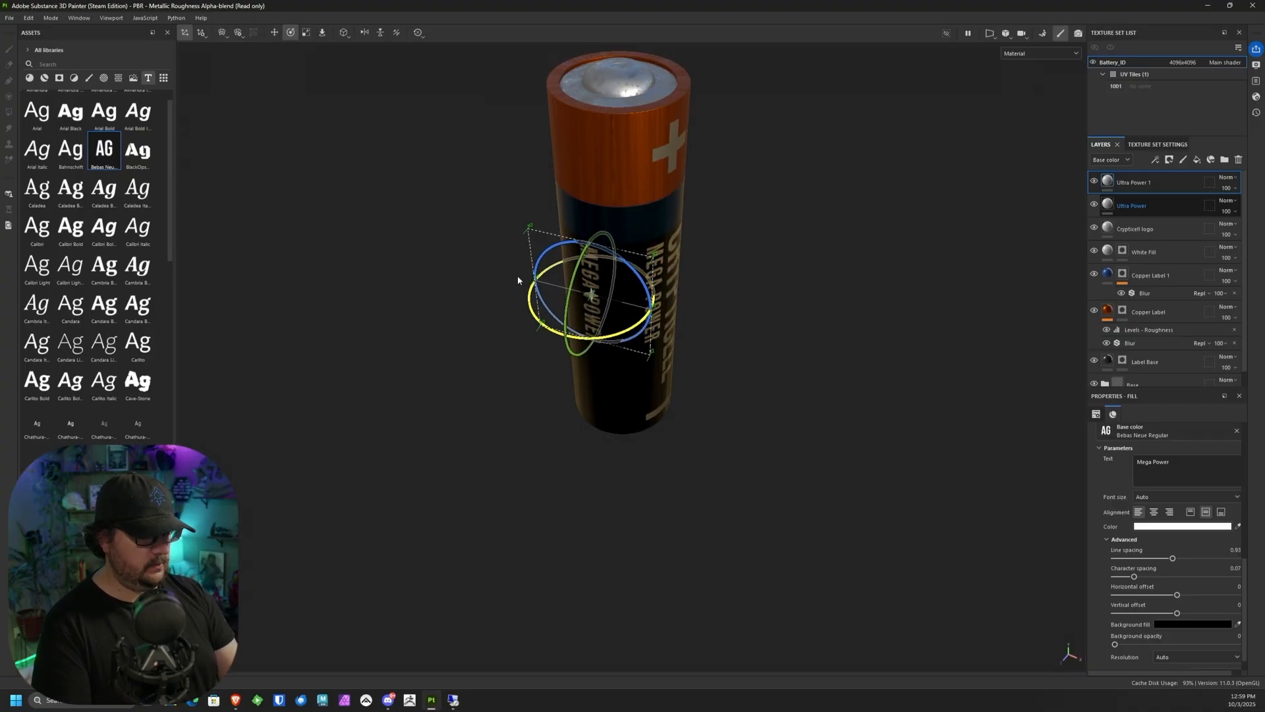
alt+drag(620, 323, 825, 167)
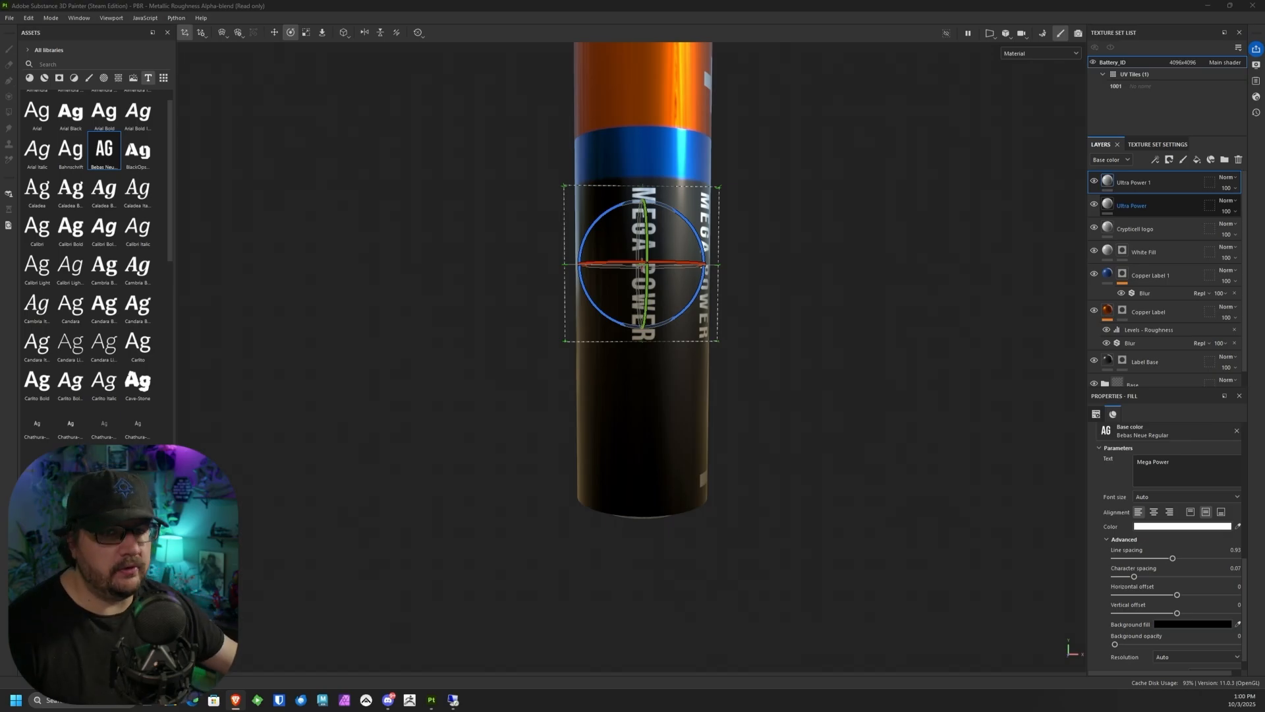
Step: Replace the duplicate's Mega Power text with the copied battery safety warning paragraph
scroll(1177, 512, down, 1)
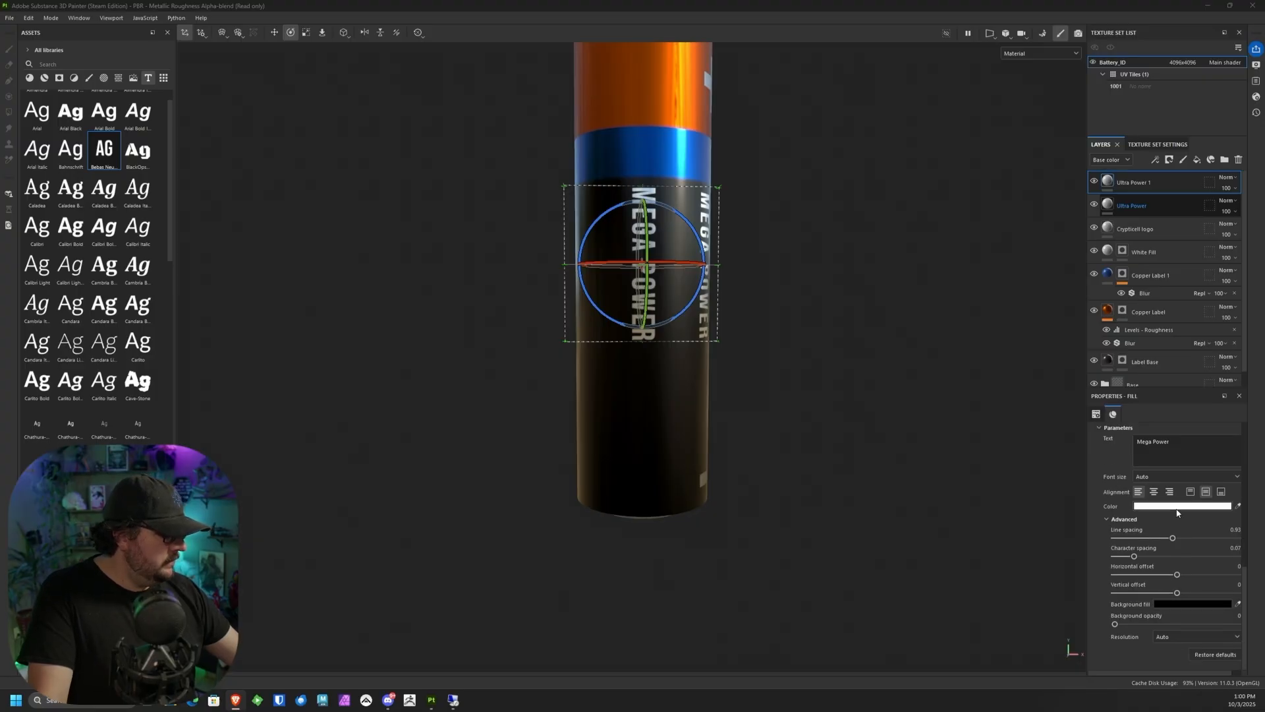
scroll(1177, 512, up, 4)
triple_click(1160, 531)
right_click(1173, 532)
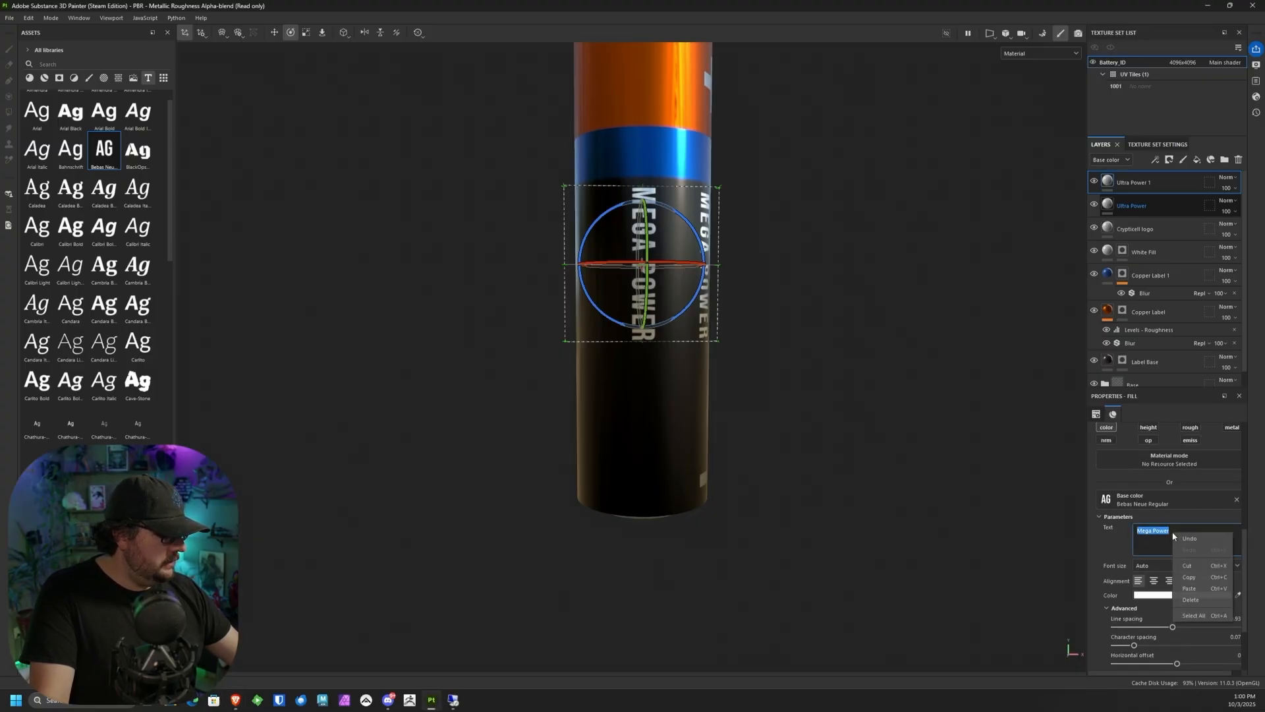
click(1192, 589)
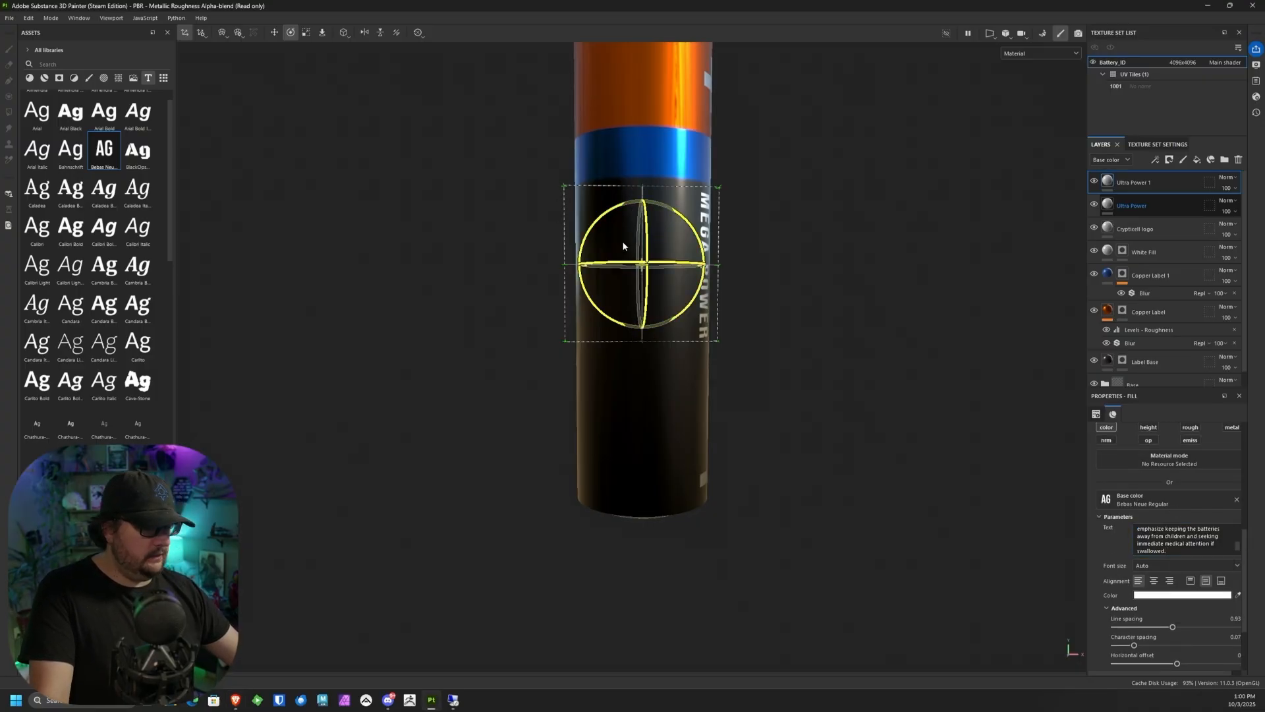
Step: Break the safety warning paragraph into eight short lines, from "Under consumer laws like Reese's" to "immediate medical attention if swallowed."
scroll(690, 257, up, 5)
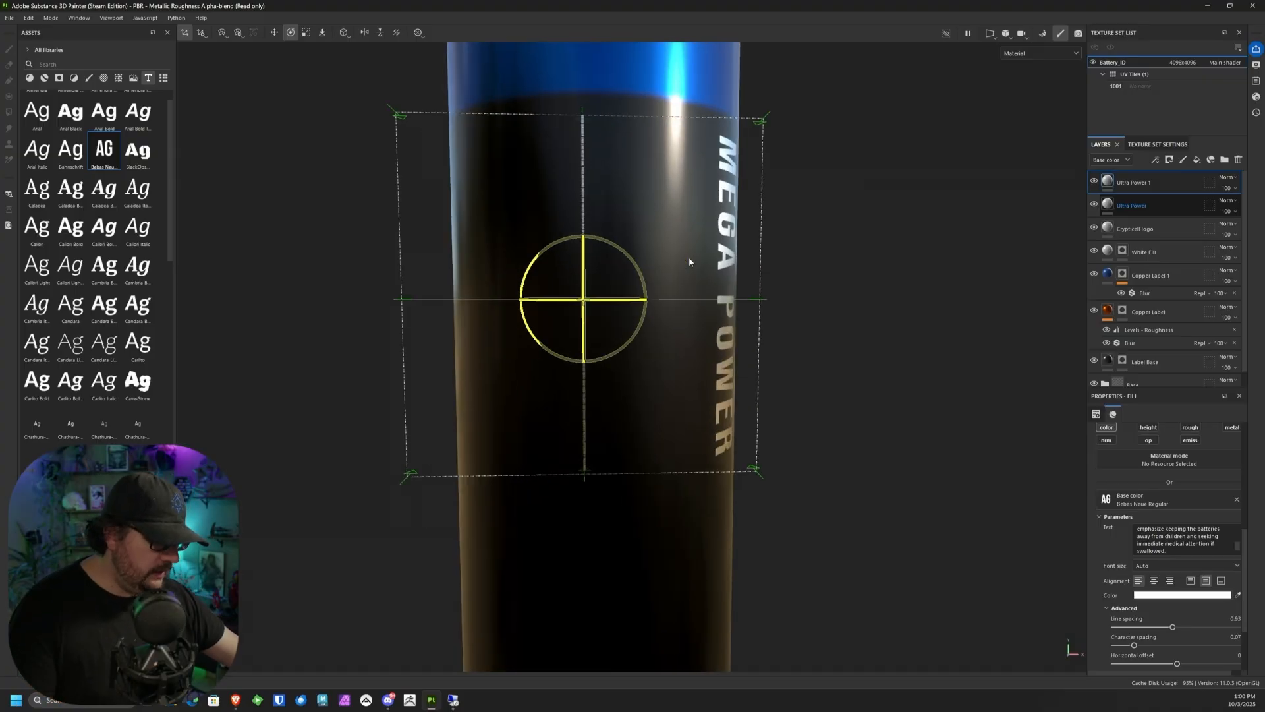
scroll(681, 212, down, 2)
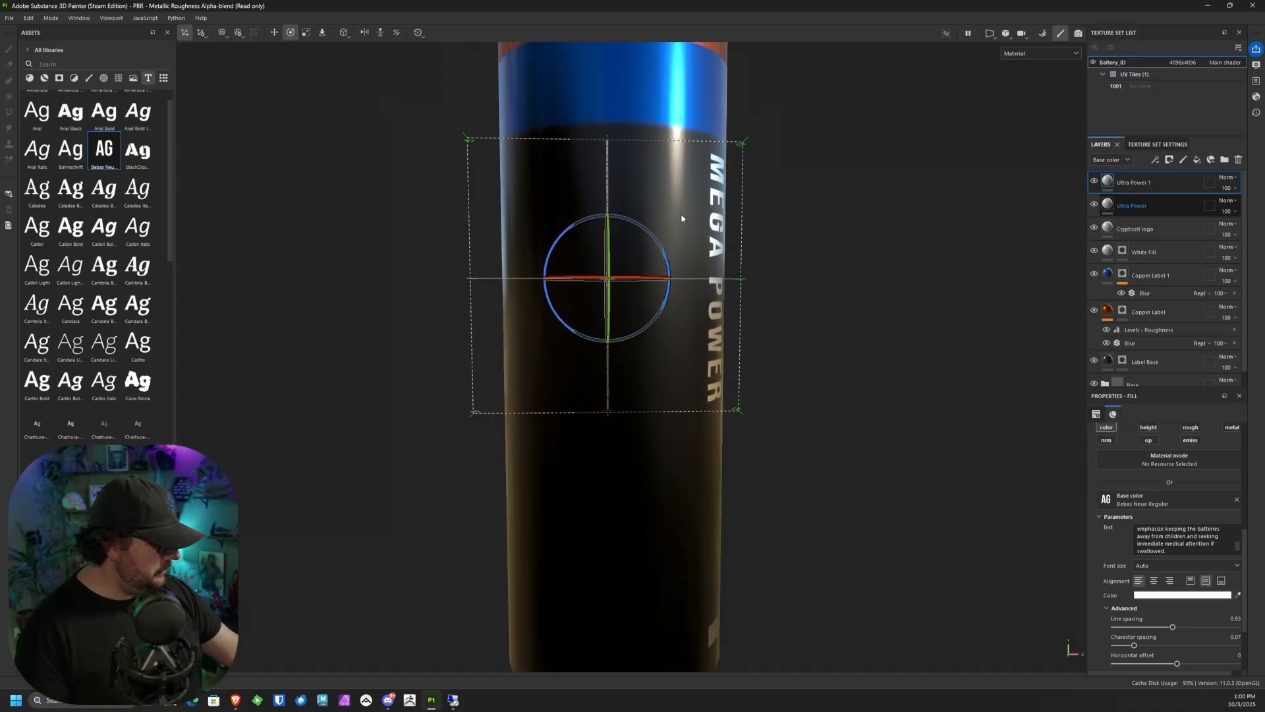
scroll(731, 210, up, 1)
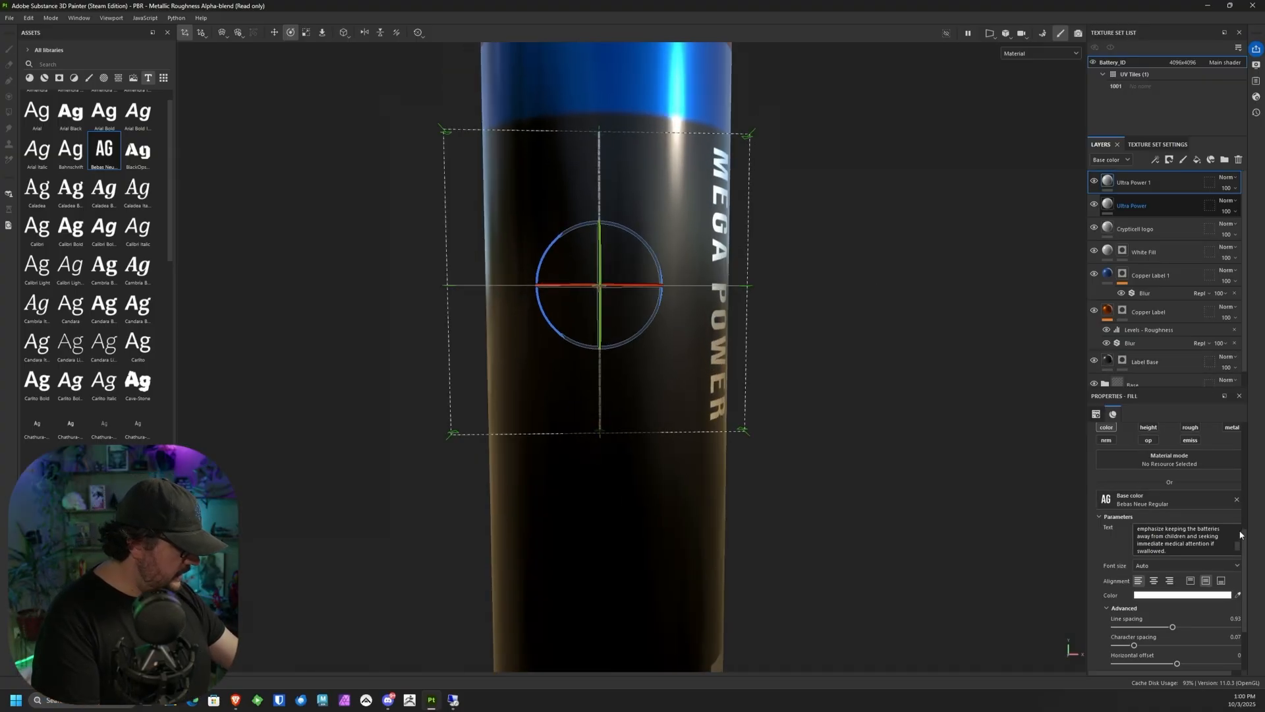
scroll(1231, 535, up, 2)
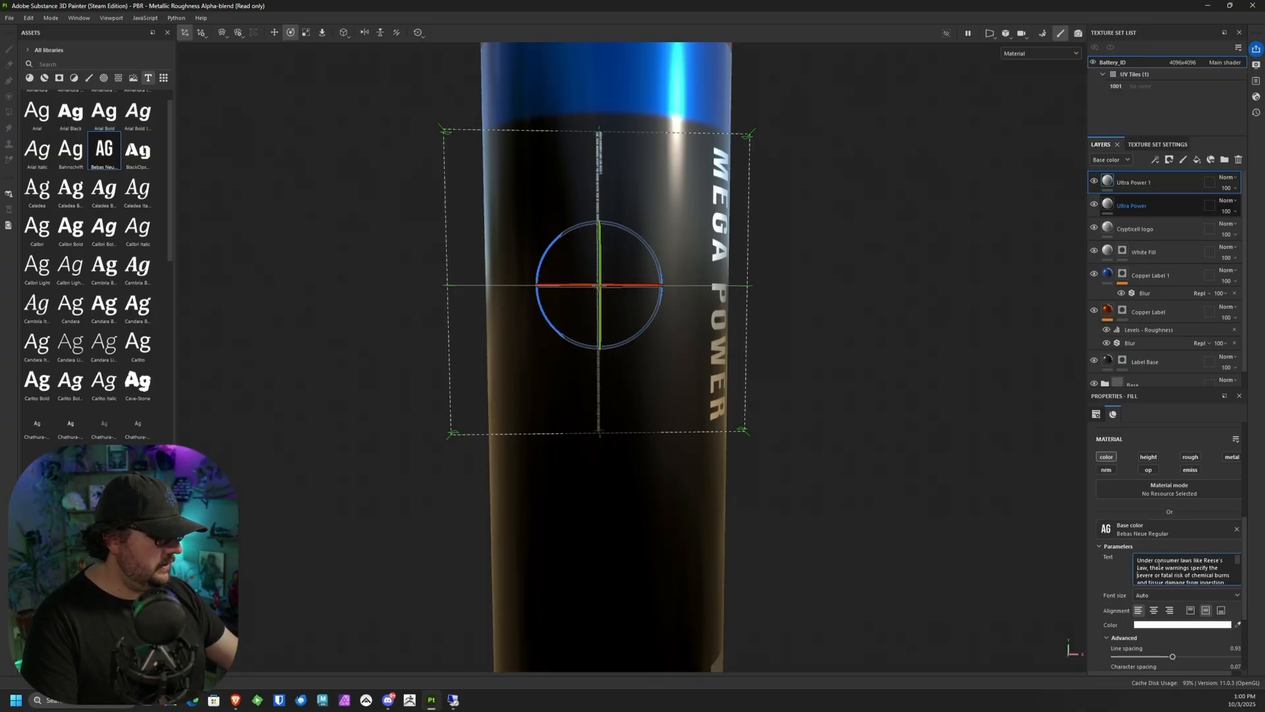
scroll(1158, 565, down, 1)
scroll(1152, 562, up, 1)
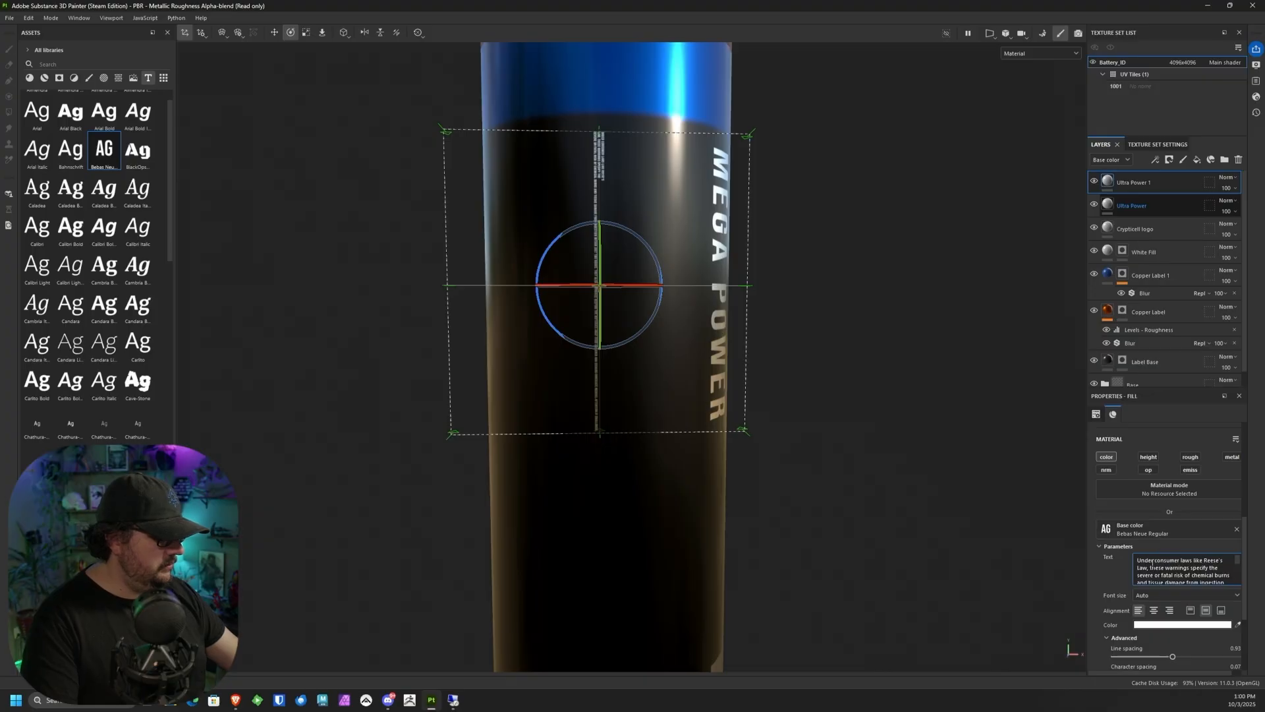
scroll(1152, 562, down, 1)
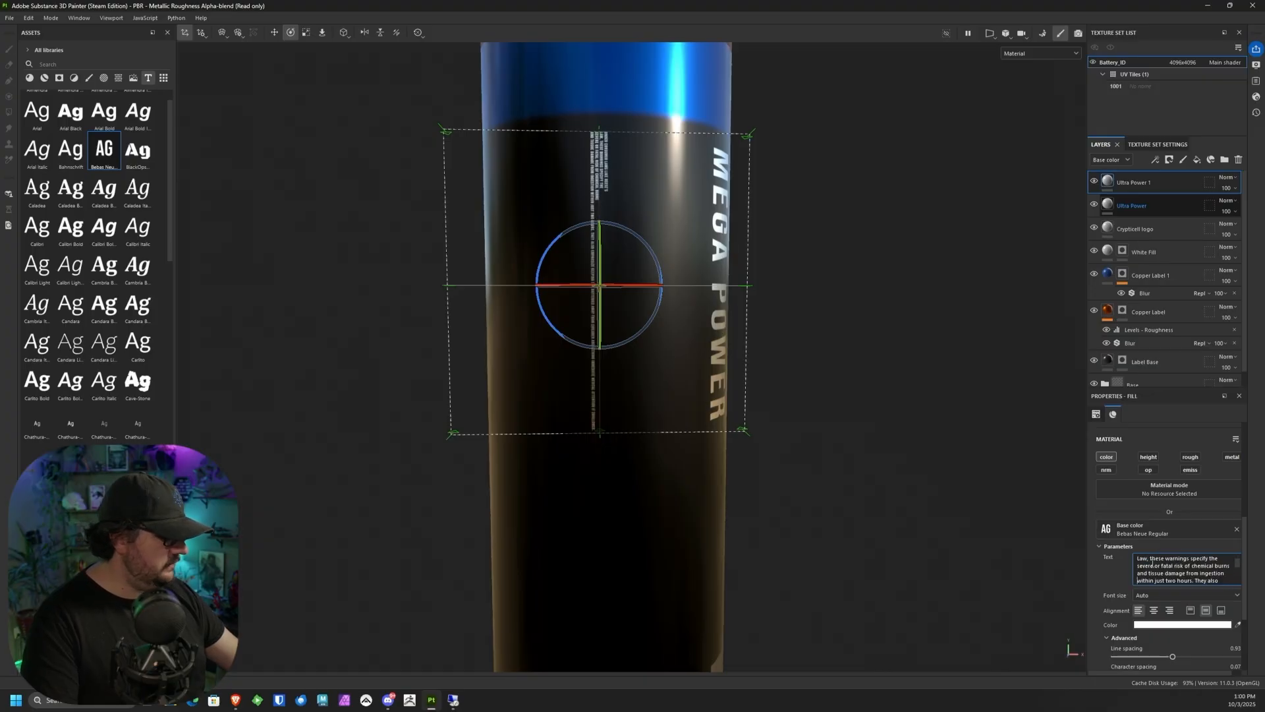
scroll(1152, 561, down, 2)
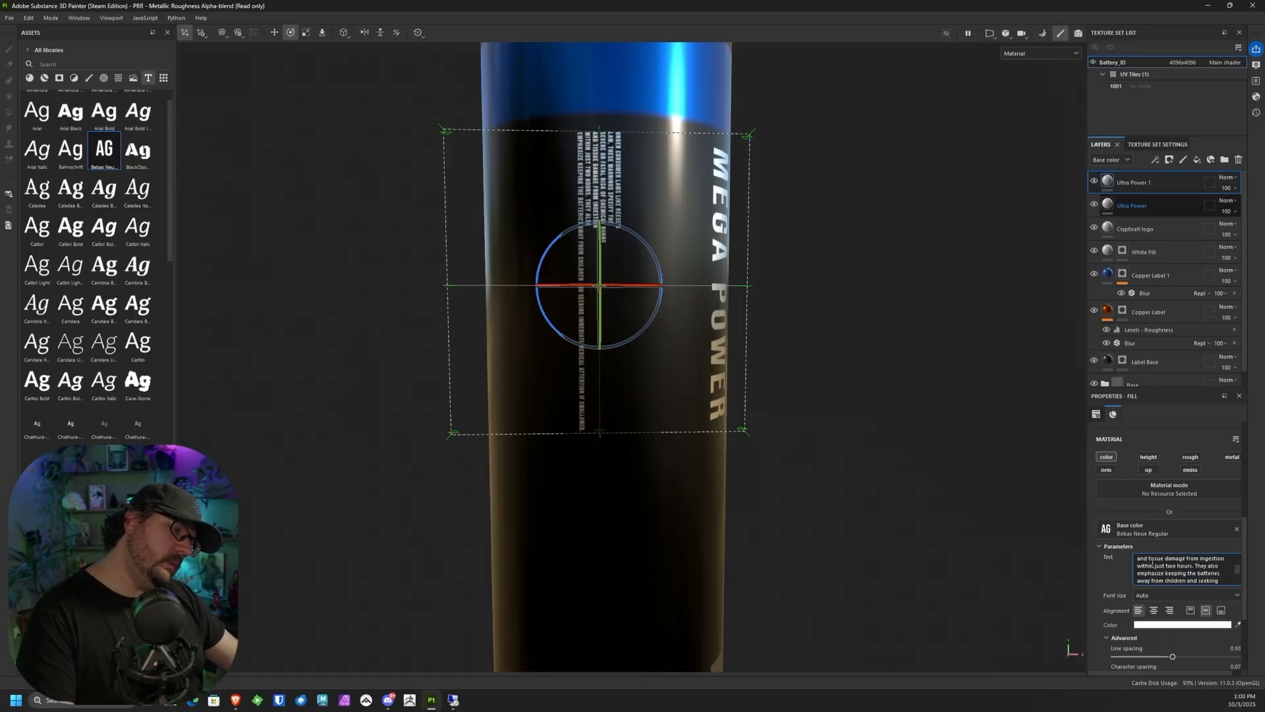
scroll(1152, 561, down, 1)
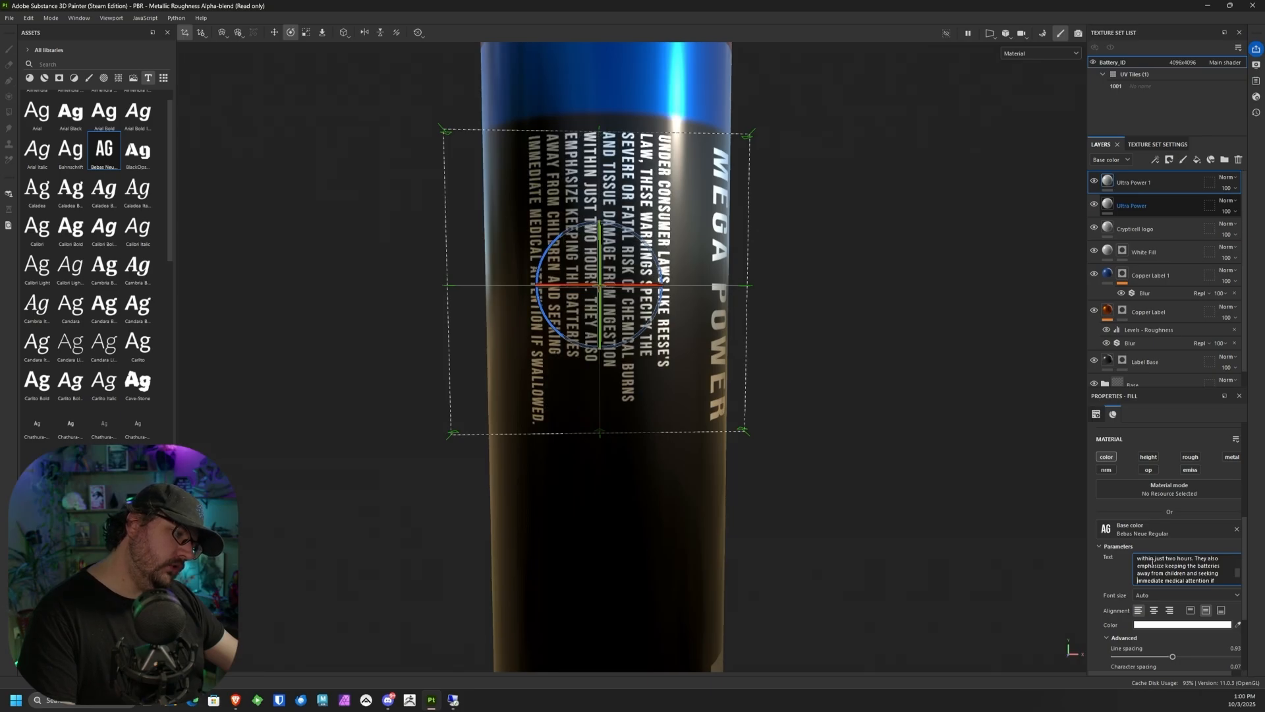
Step: Resize the warning text block and move it just below the blue band, close beside the Mega Power lettering
key(r)
drag(599, 345, 599, 374)
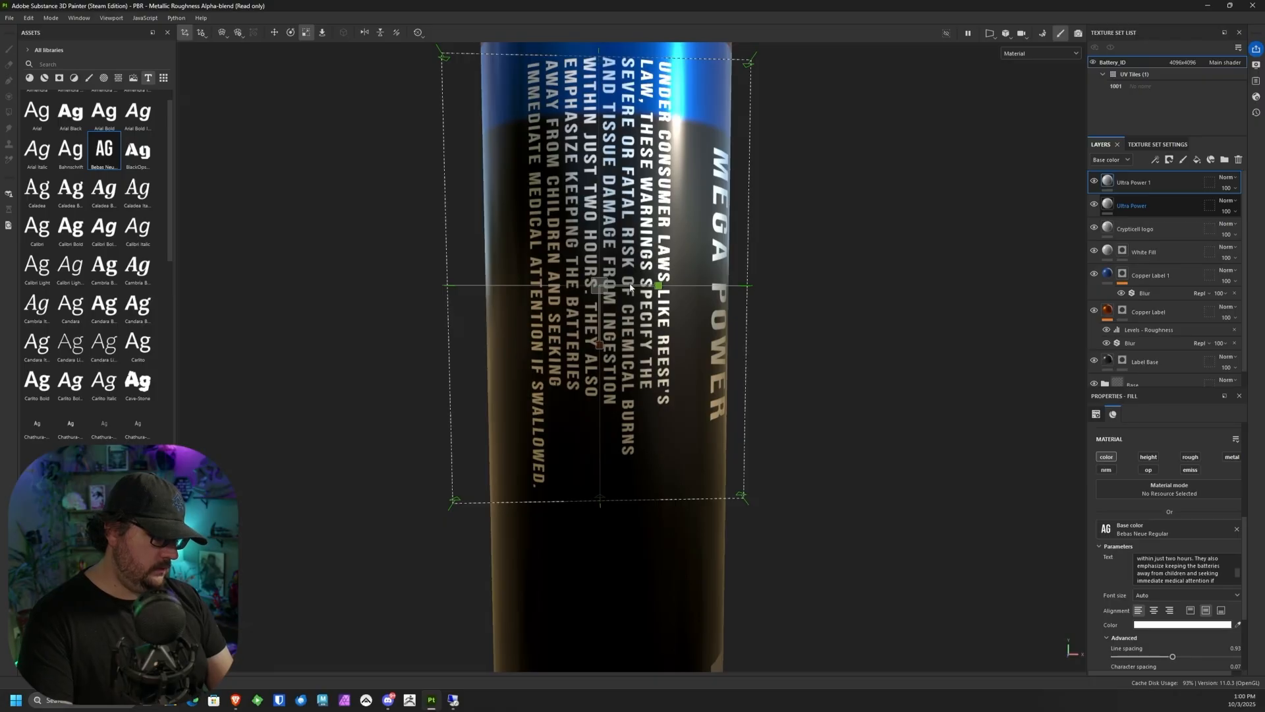
drag(599, 286, 521, 283)
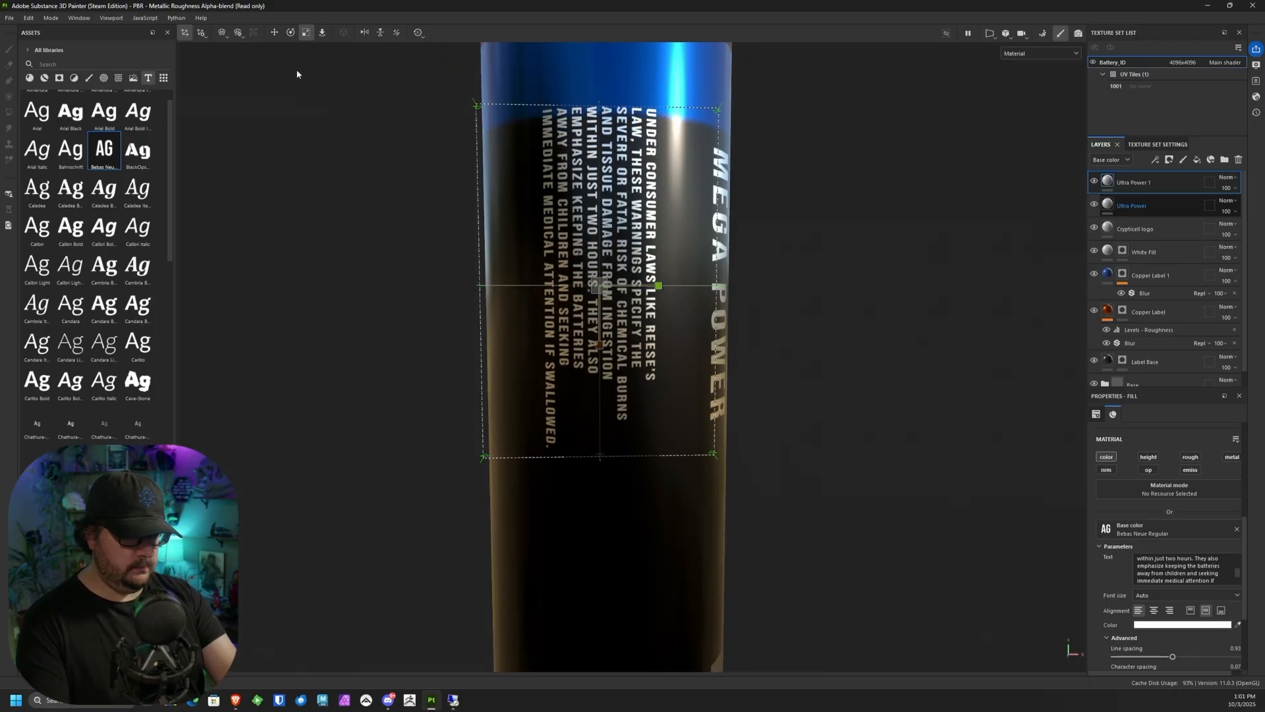
key(w)
click(602, 288)
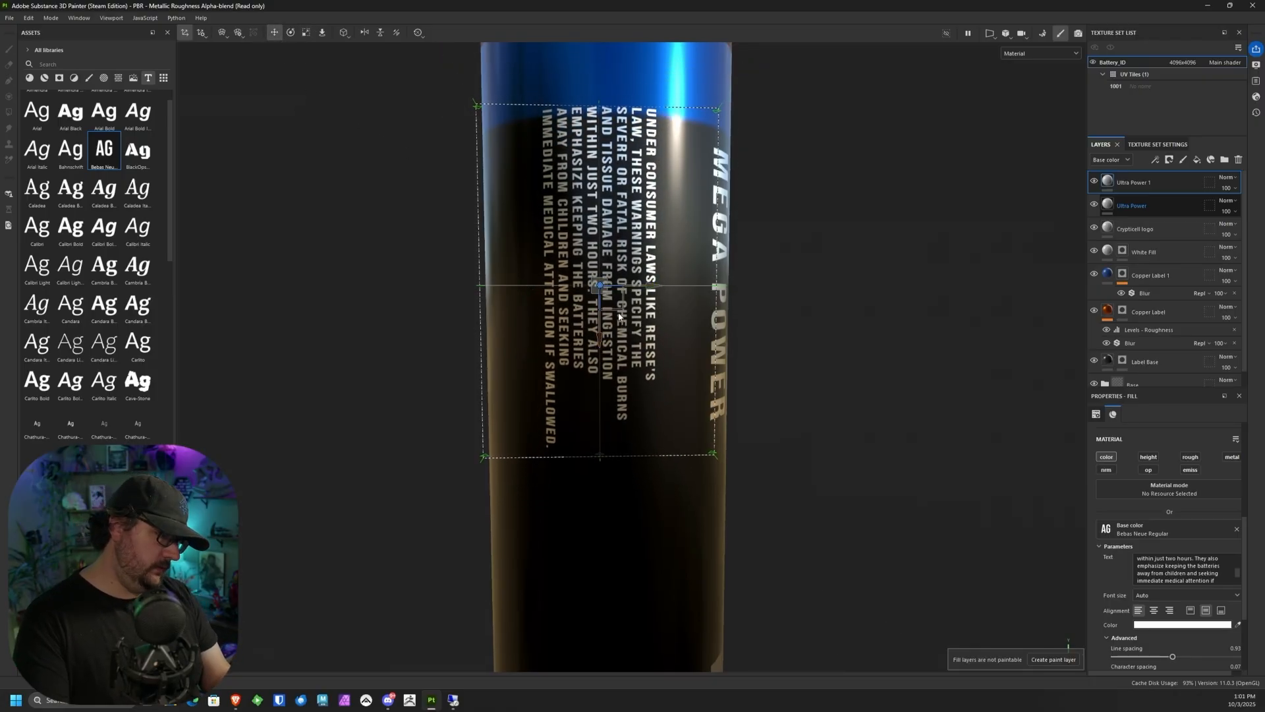
drag(603, 292, 642, 328)
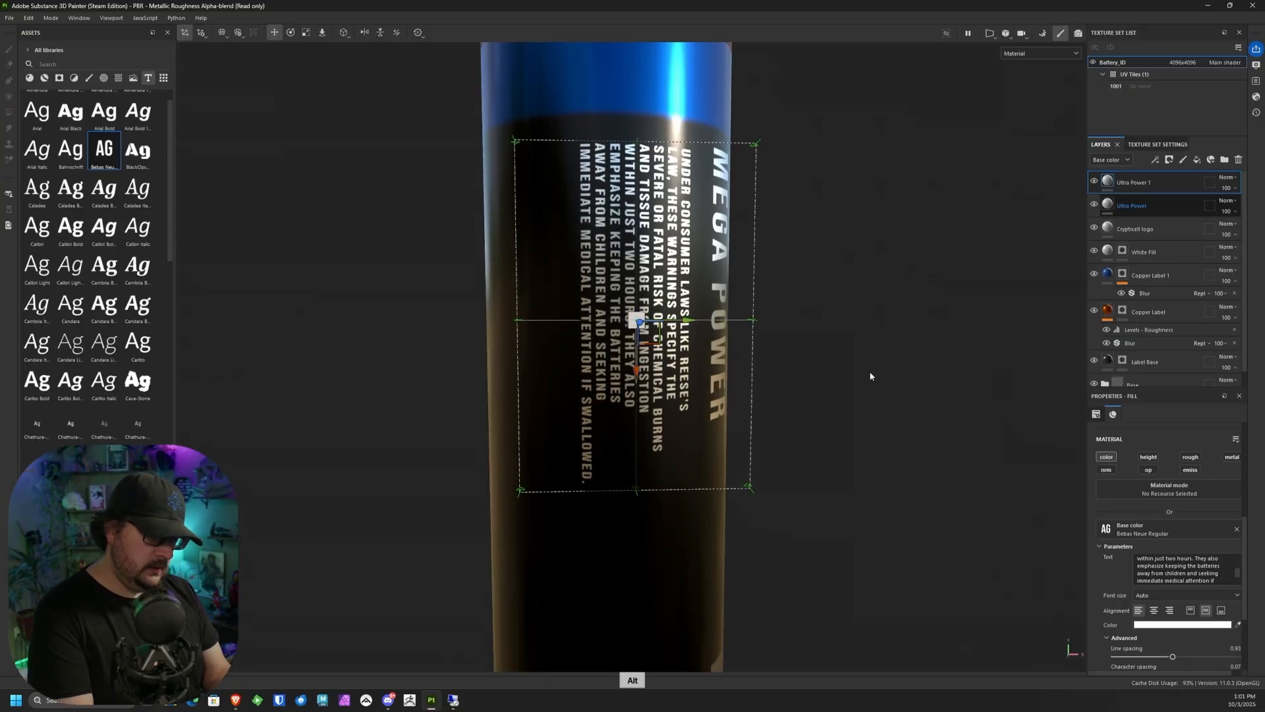
alt+drag(870, 375, 876, 297)
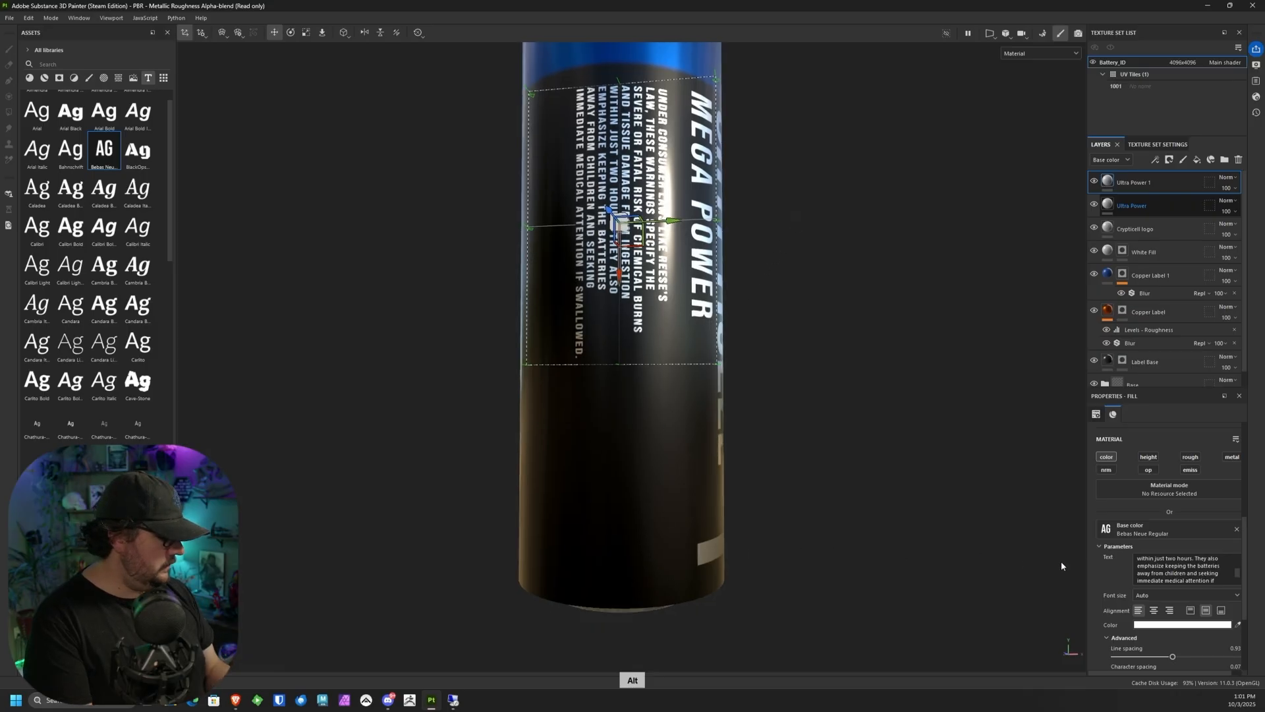
Step: Set the warning text's line spacing to 0.88, character spacing to 0.13 and horizontal offset to 0.03
scroll(1239, 597, down, 1)
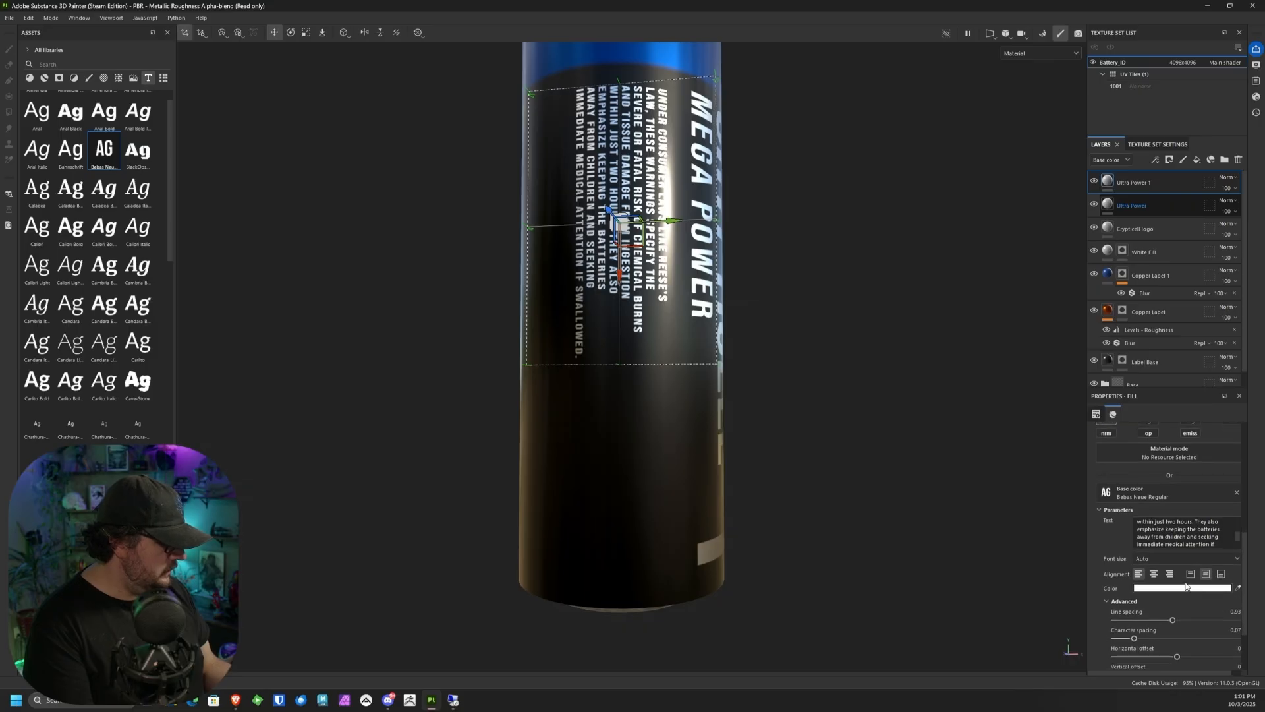
drag(1173, 621, 1179, 659)
scroll(1239, 642, down, 2)
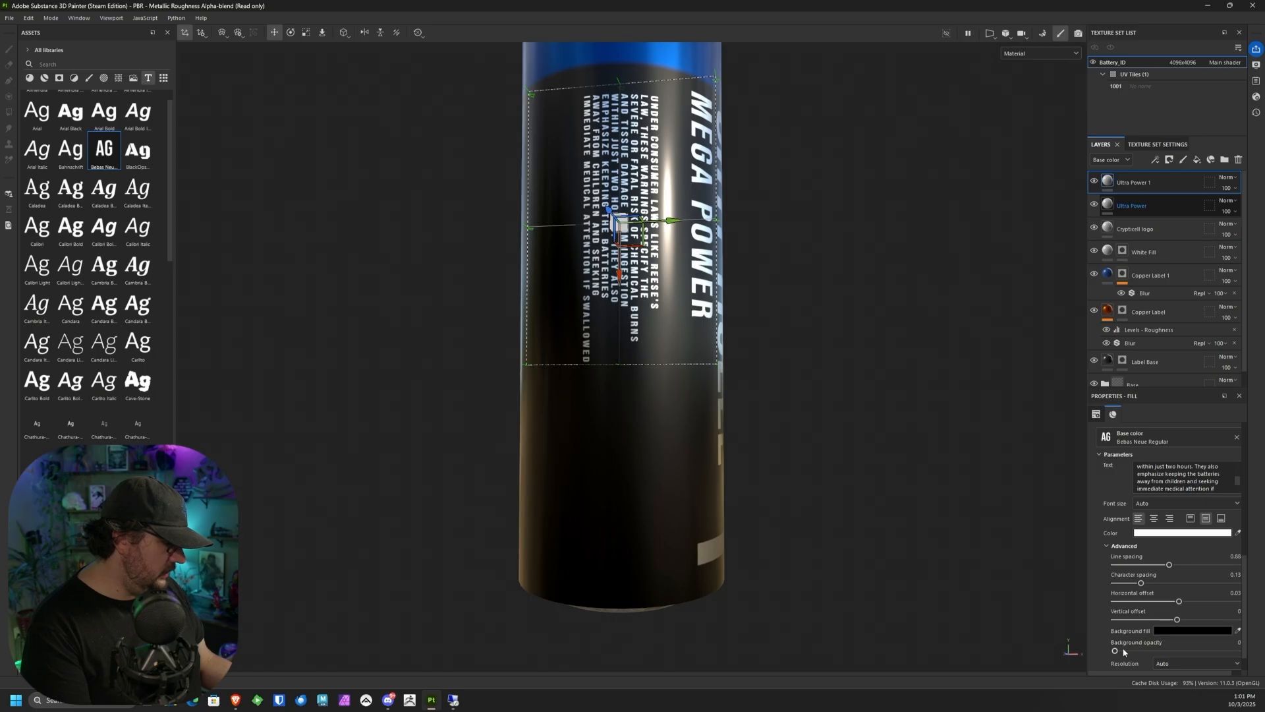
Step: Enlarge the warning text slightly and shift it down and closer to Mega Power, keeping it within the black area
click(306, 33)
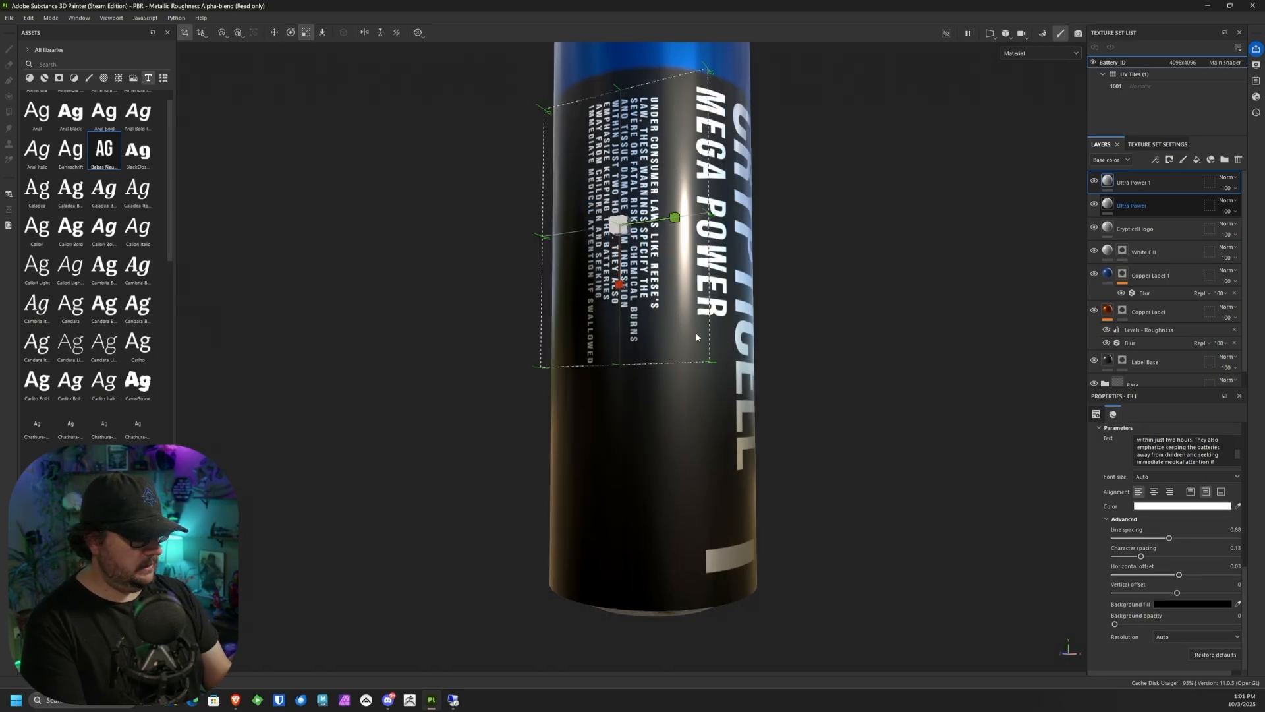
drag(697, 337, 702, 345)
click(275, 32)
click(593, 271)
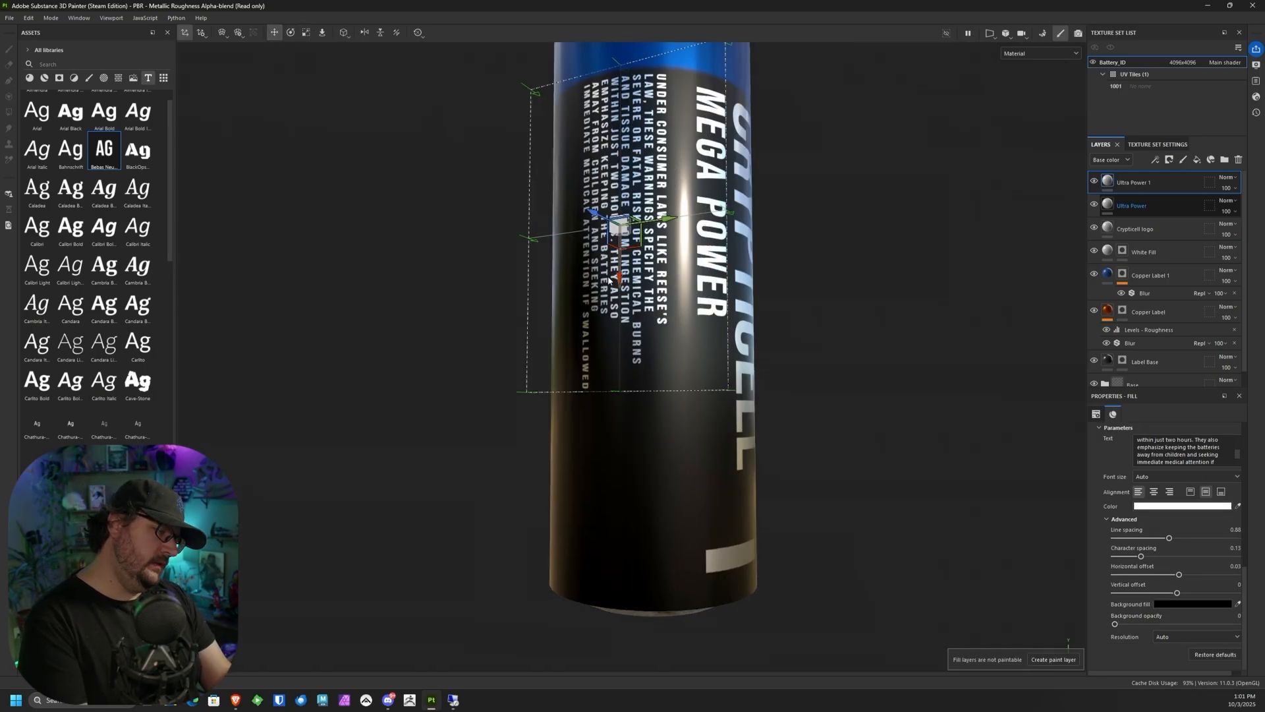
drag(618, 278, 619, 287)
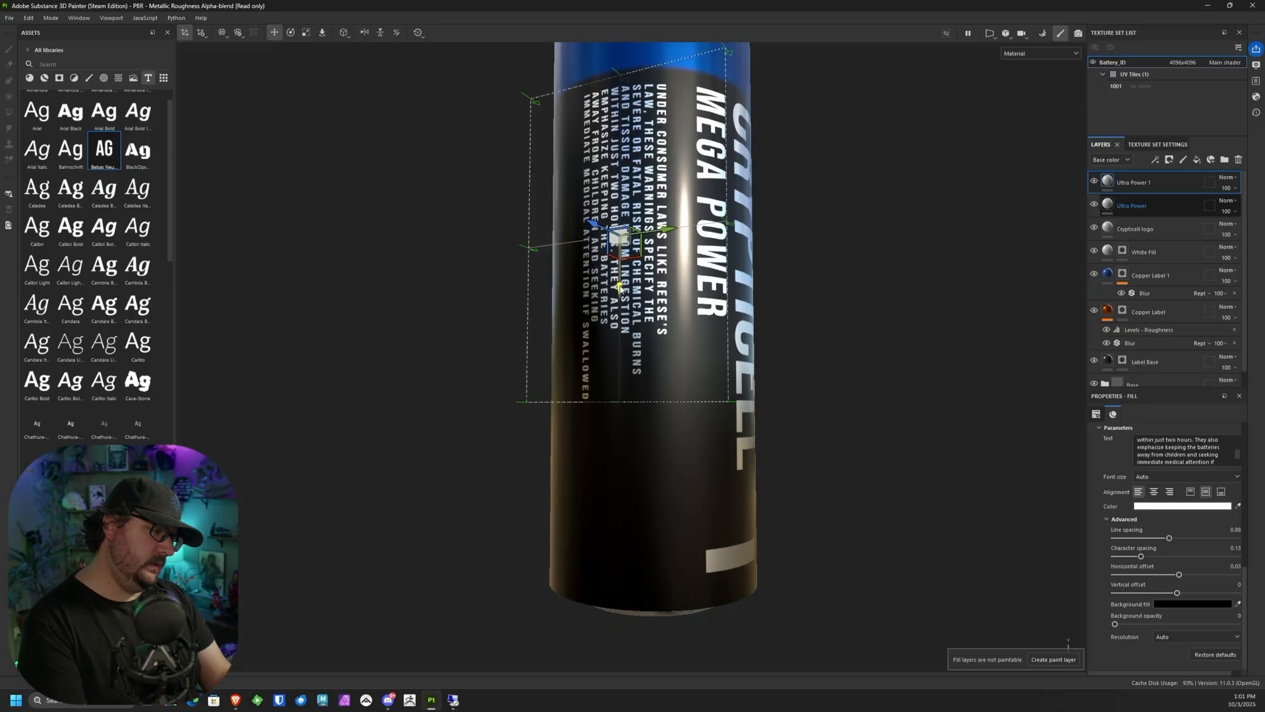
drag(670, 227, 679, 225)
Step: Add a new folder at the top of the layer stack and name it "Text"
click(1151, 224)
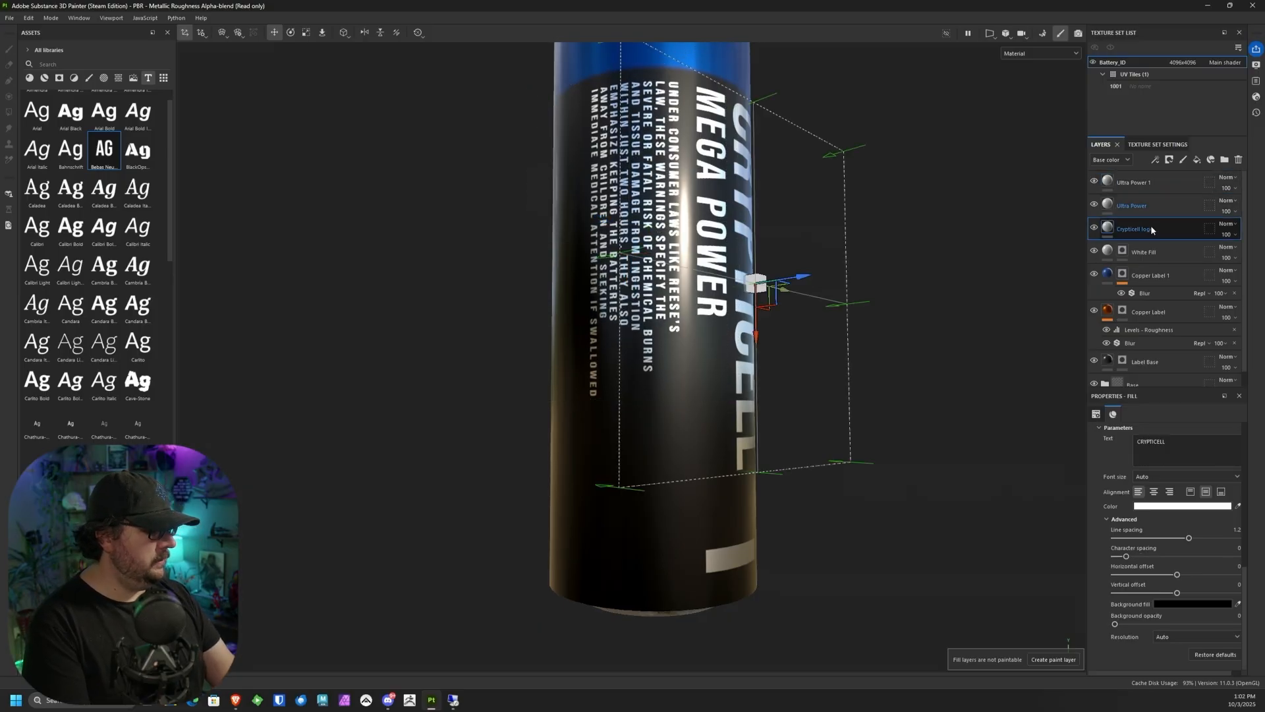
click(1204, 179)
click(1225, 159)
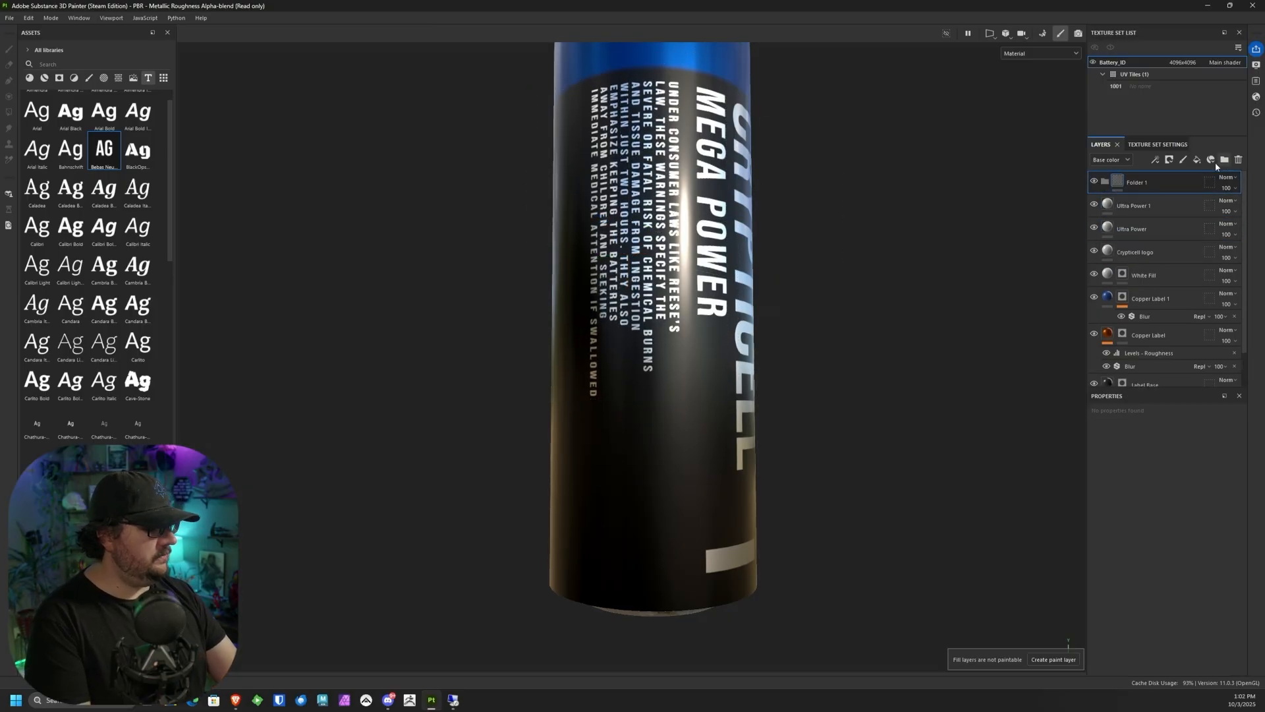
double_click(1136, 182)
text(Te)
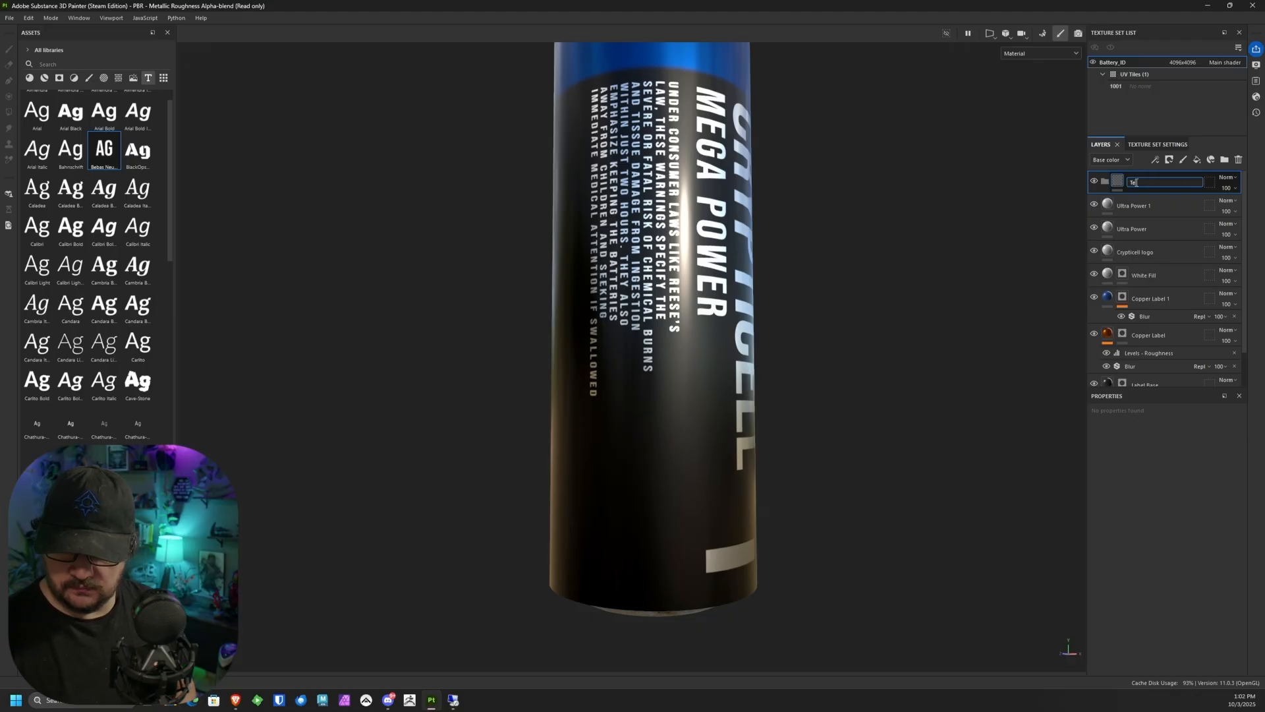
text(xt)
Step: Rename the Ultra Power 1 layer as "Warning", move all three lettering layers into the Text folder, and collapse it
click(1128, 206)
shift+click(1152, 257)
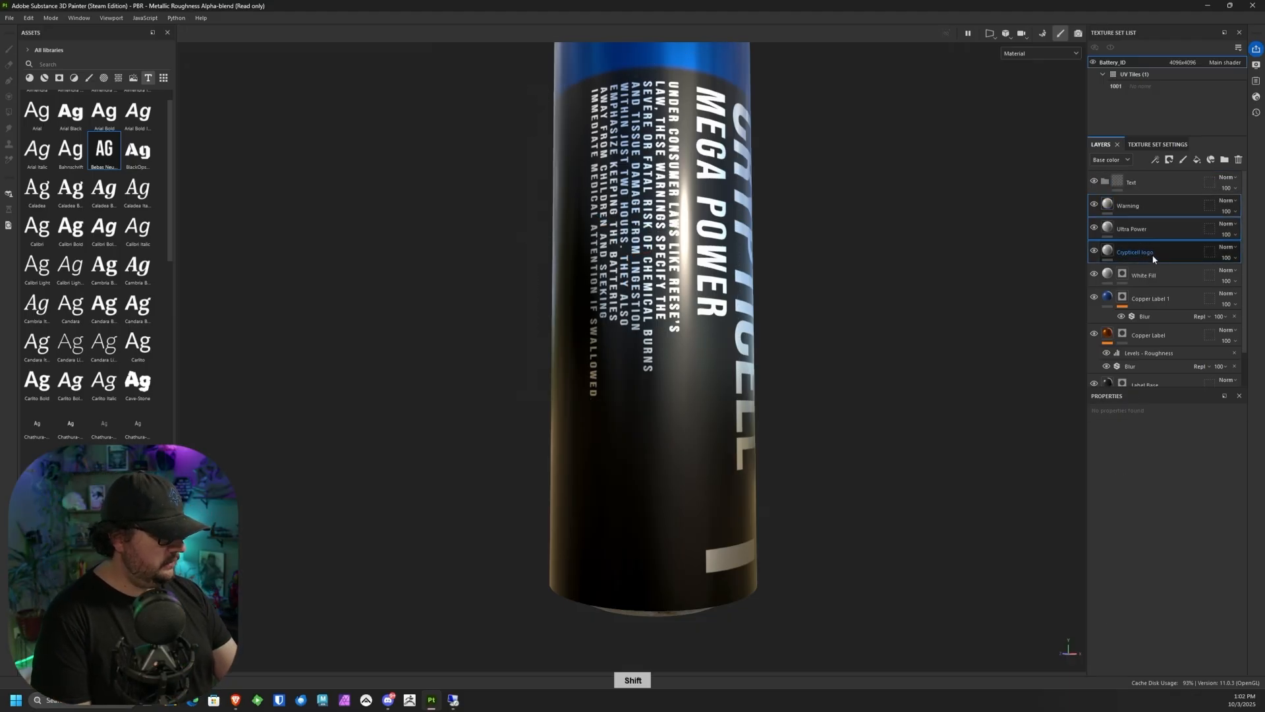
drag(1153, 258, 1108, 184)
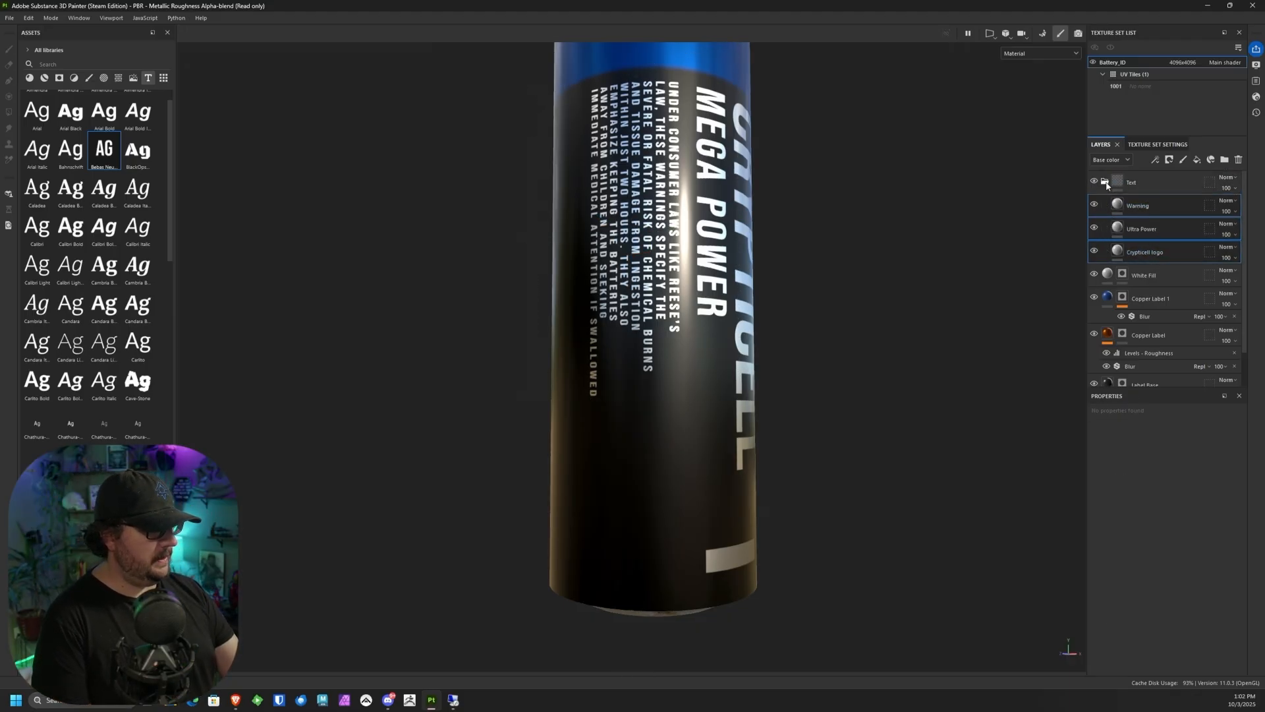
click(1106, 182)
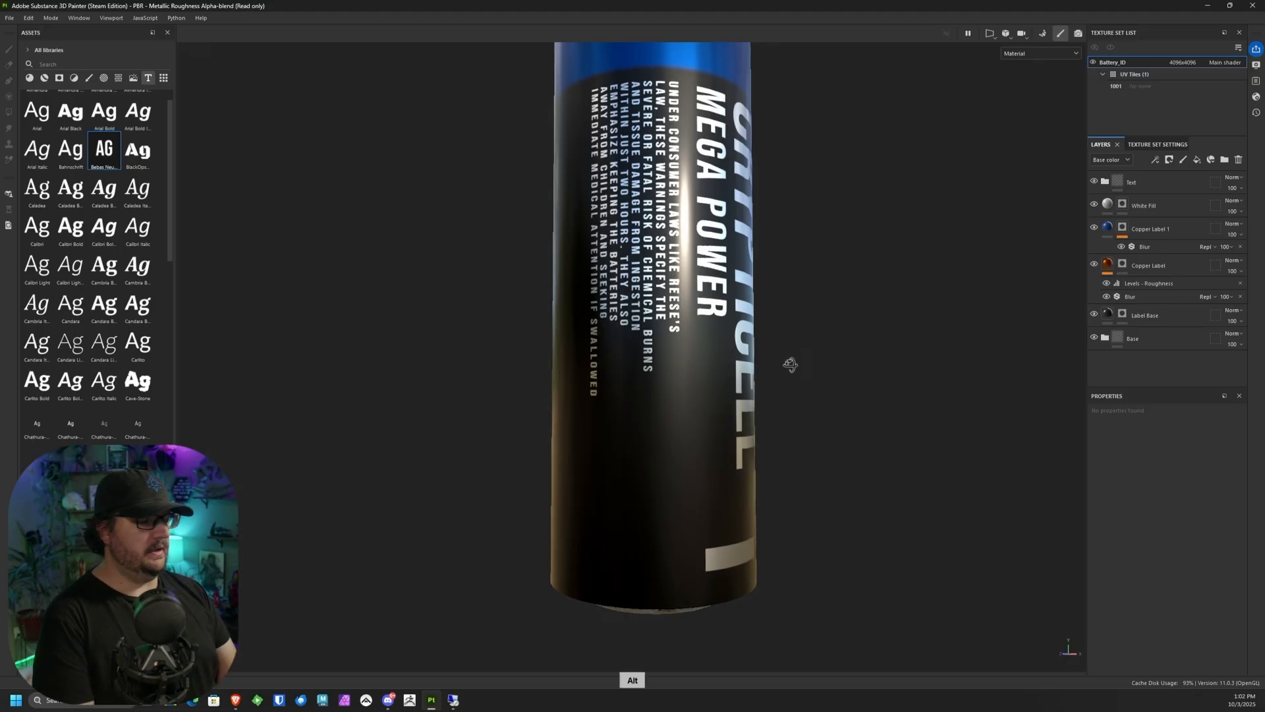
Step: Inspect the battery label from several angles, checking the CRYPTICELL, Mega Power and warning text along with the plus and minus signs
alt+drag(791, 361, 744, 390)
alt+right_drag(775, 394, 836, 96)
alt+middle_drag(771, 211, 725, 359)
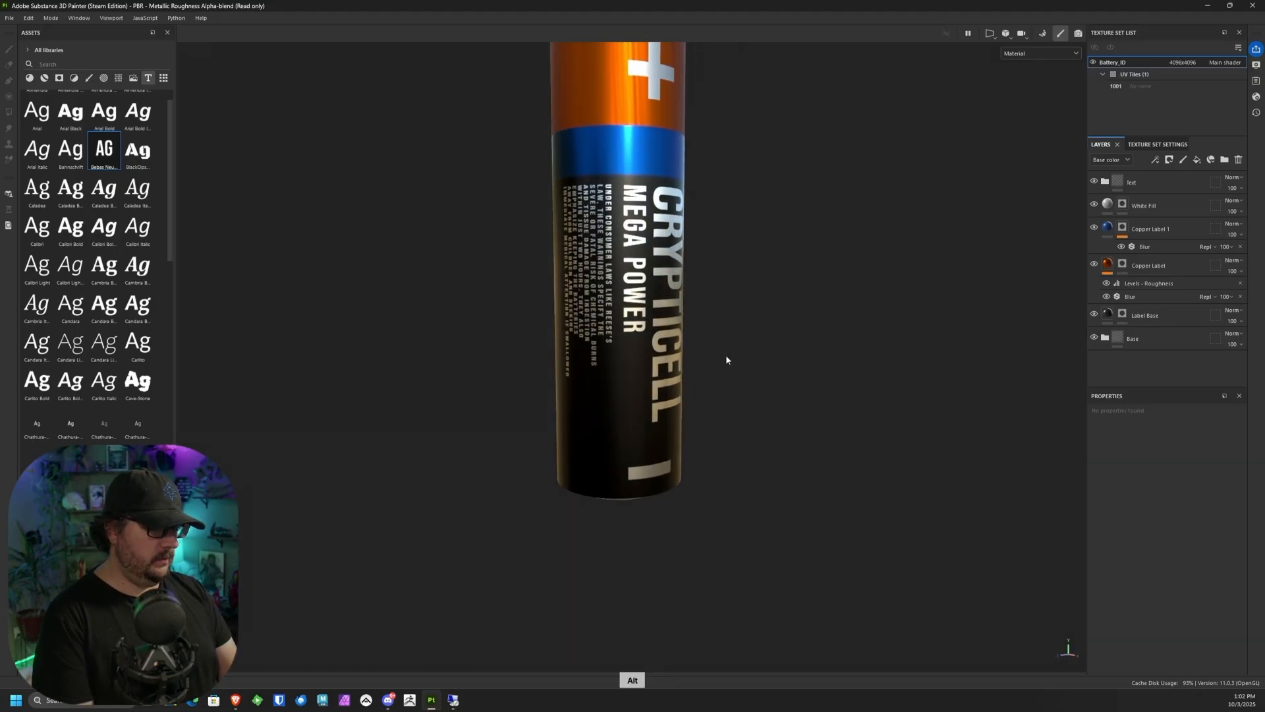
alt+drag(726, 359, 699, 352)
alt+right_drag(725, 336, 778, 188)
alt+drag(777, 188, 834, 116)
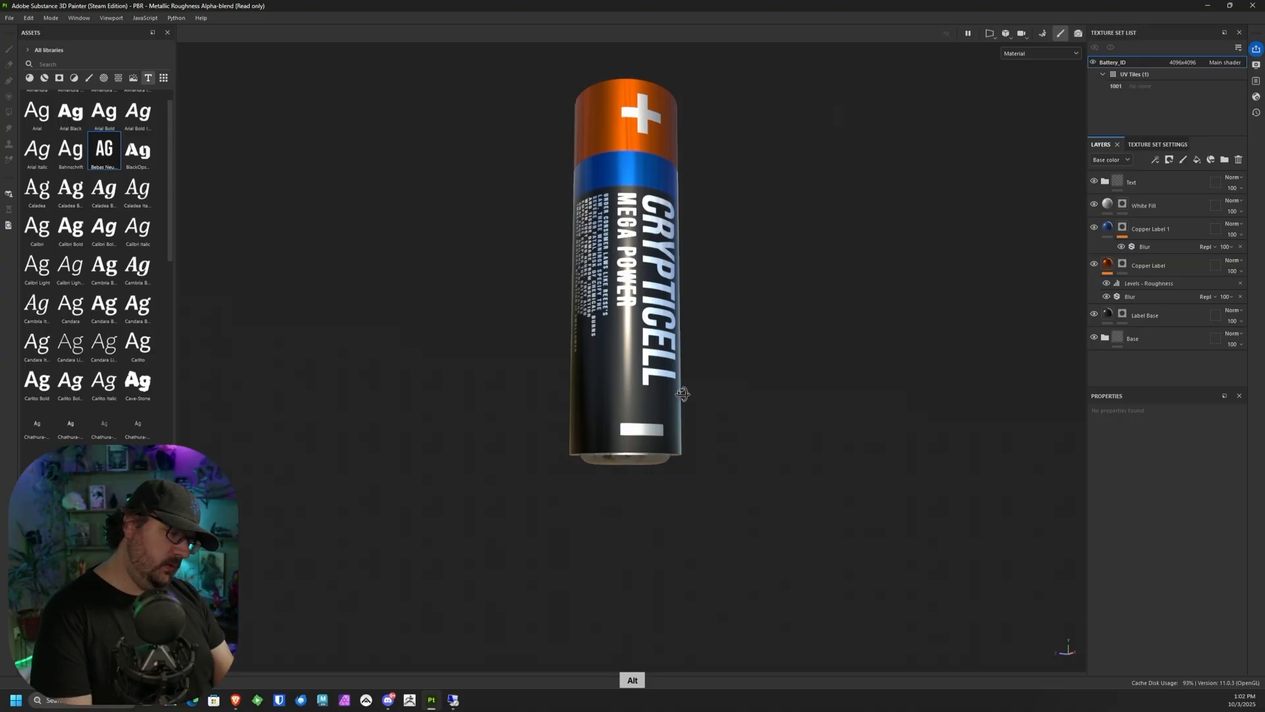
alt+drag(683, 394, 627, 356)
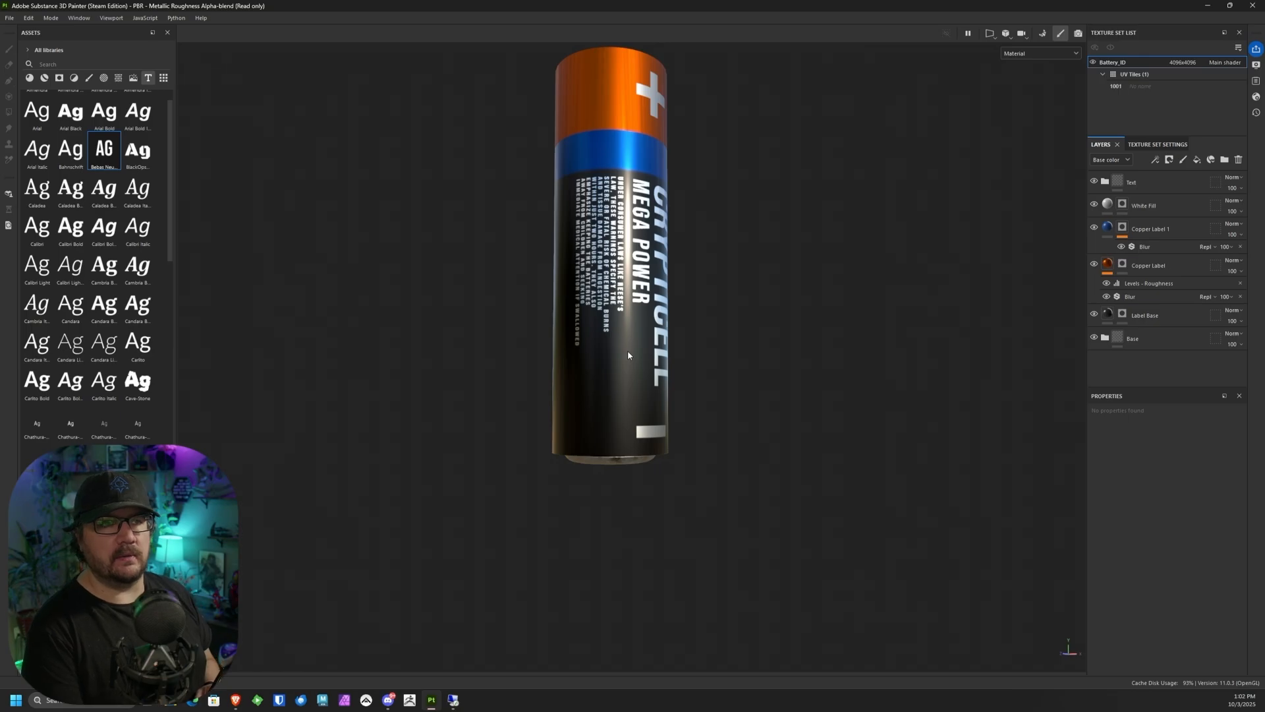
alt+drag(628, 356, 659, 439)
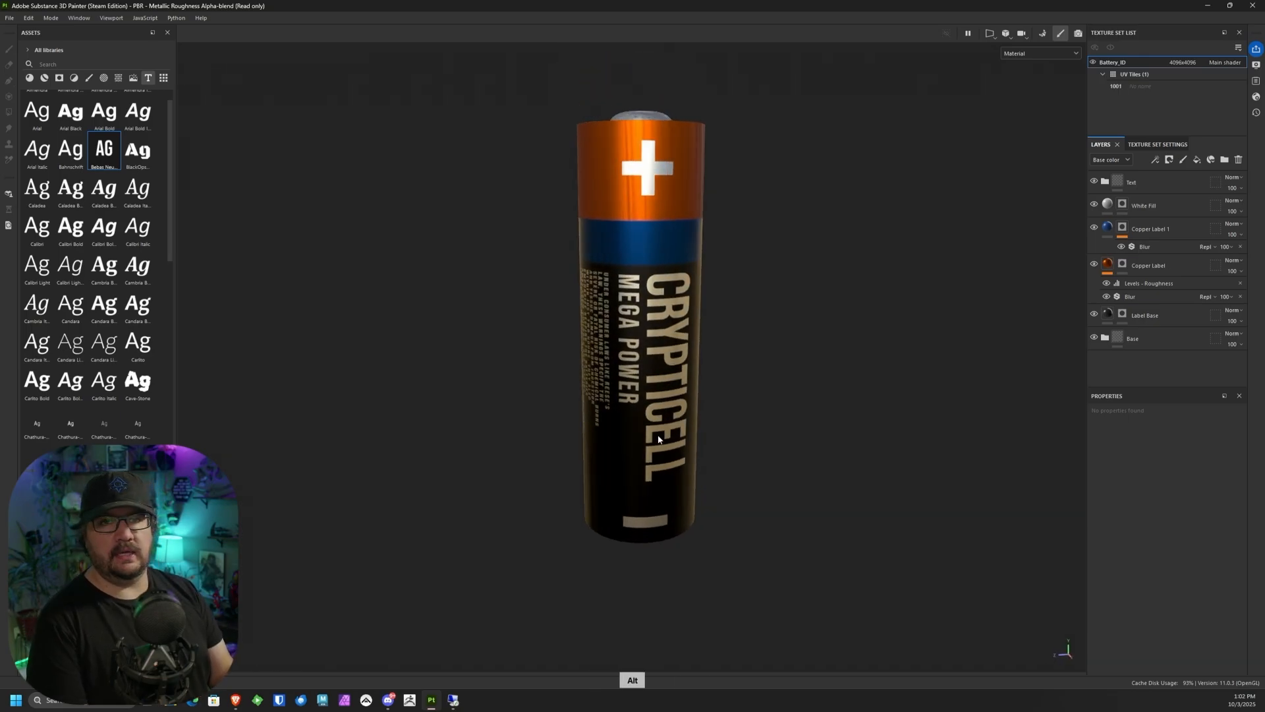
alt+middle_drag(787, 255, 739, 228)
alt+drag(739, 228, 716, 198)
alt+right_drag(629, 203, 570, 629)
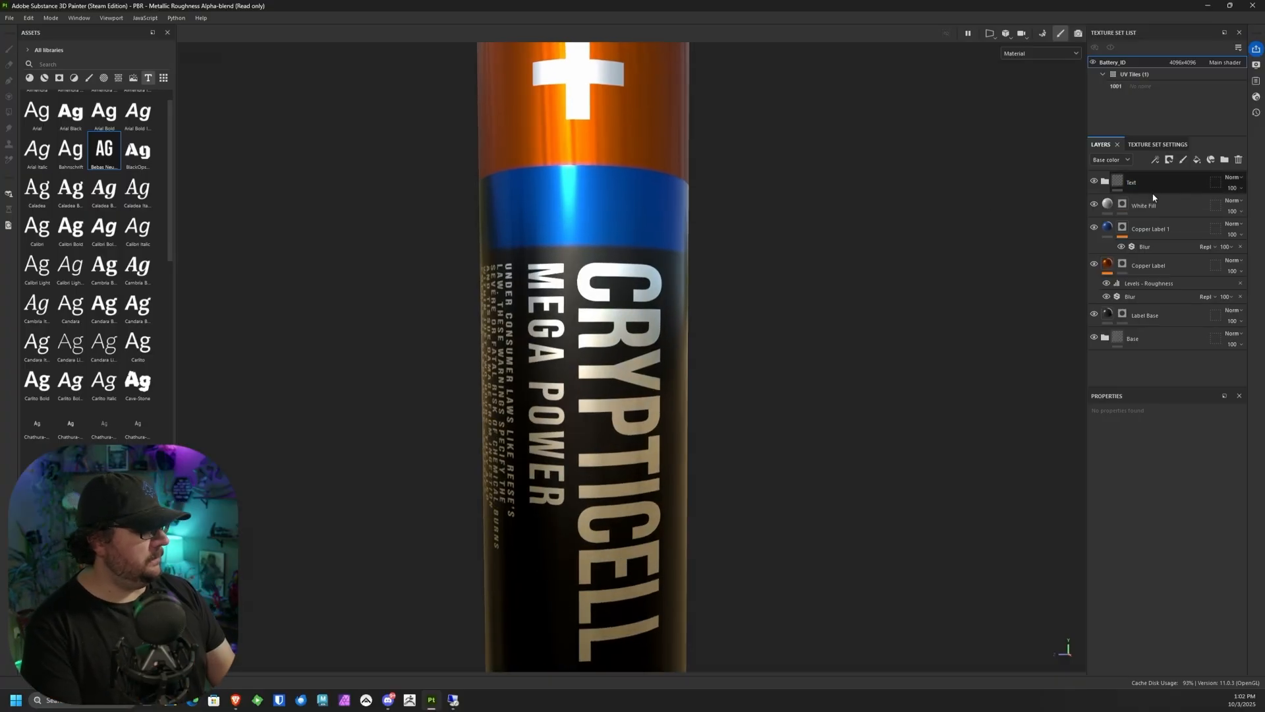
Step: Add a fill layer directly above White Fill and name it "Decal"
click(1122, 204)
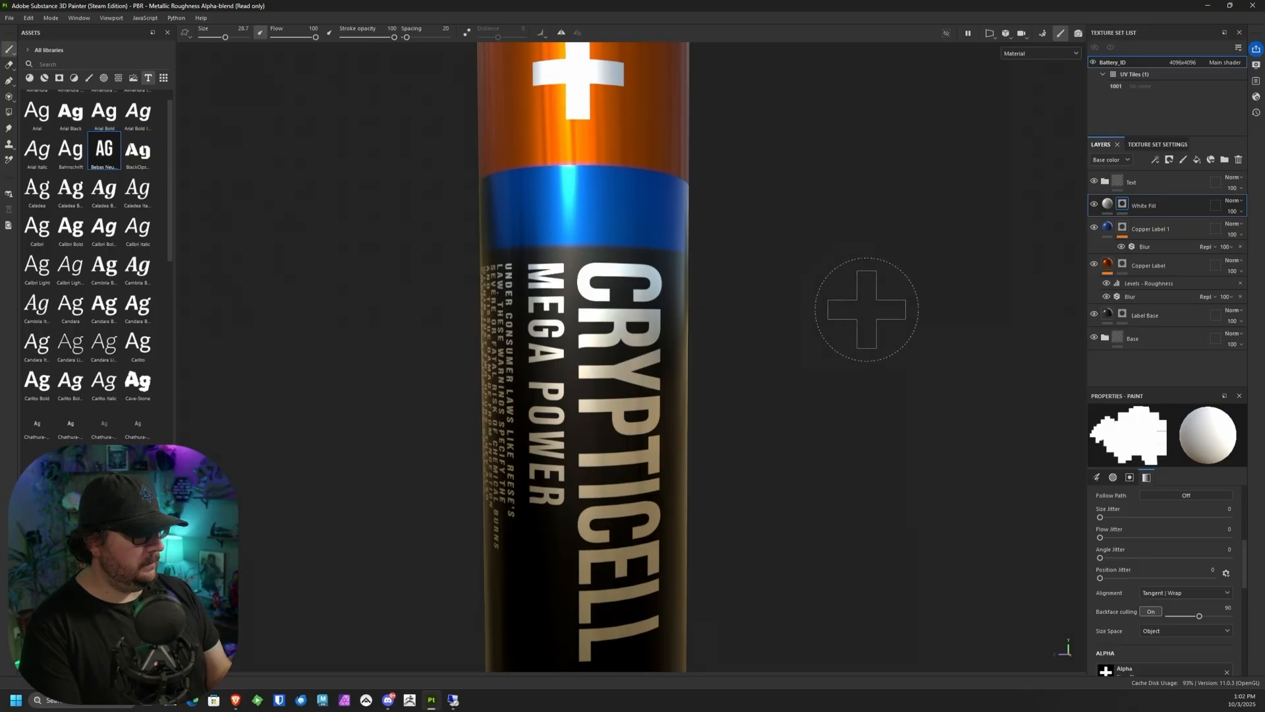
click(1211, 159)
double_click(1131, 206)
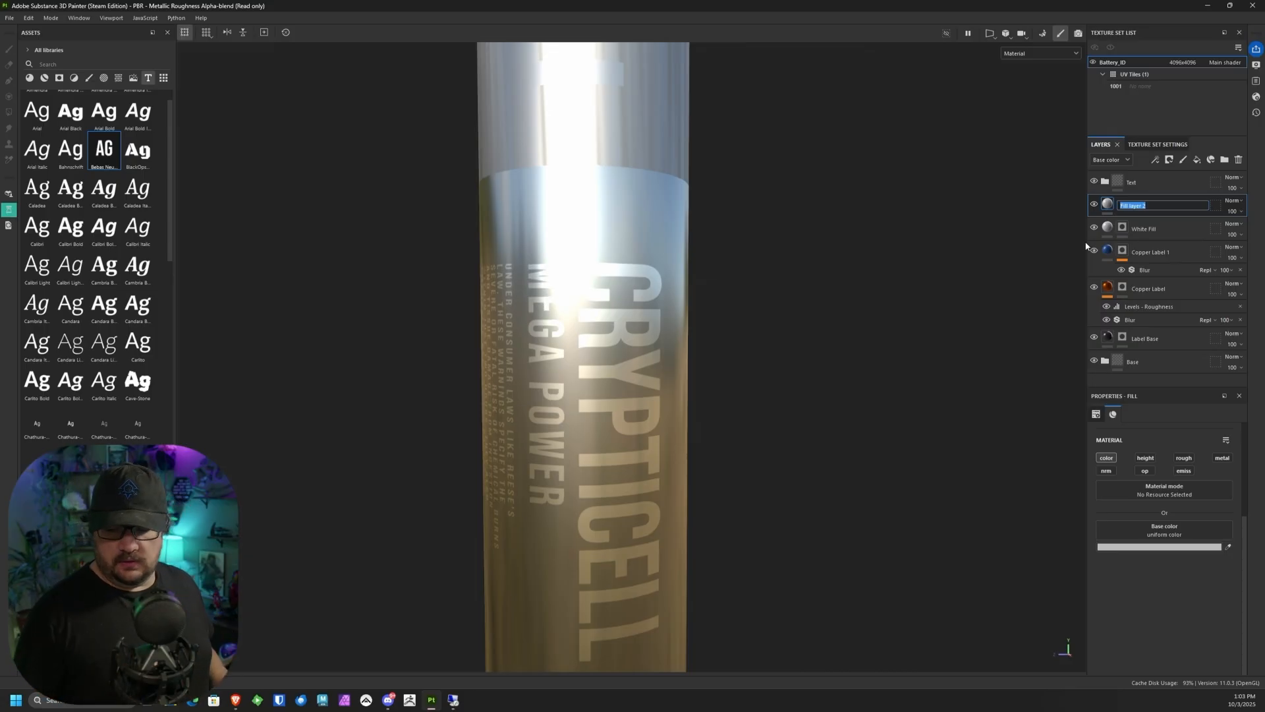
text(ecal)
key(Return)
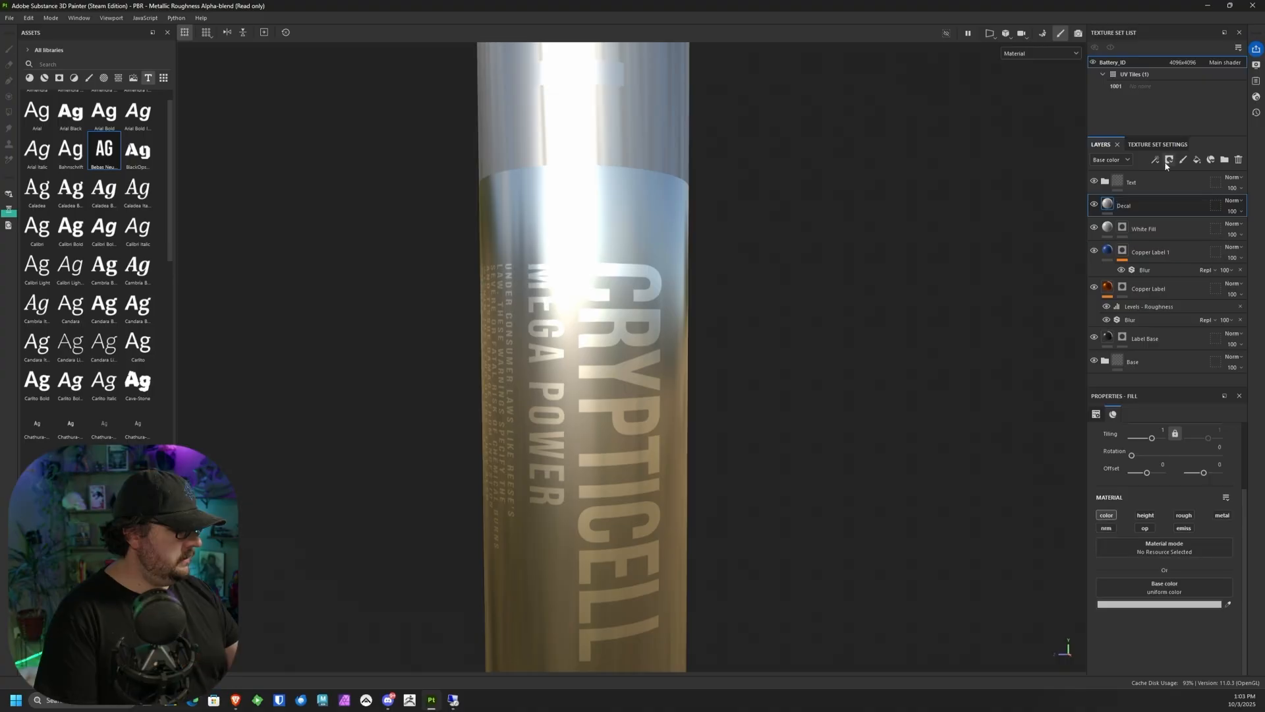
Step: Add a black mask to the Decal layer and show the alphas in the asset library
click(1169, 159)
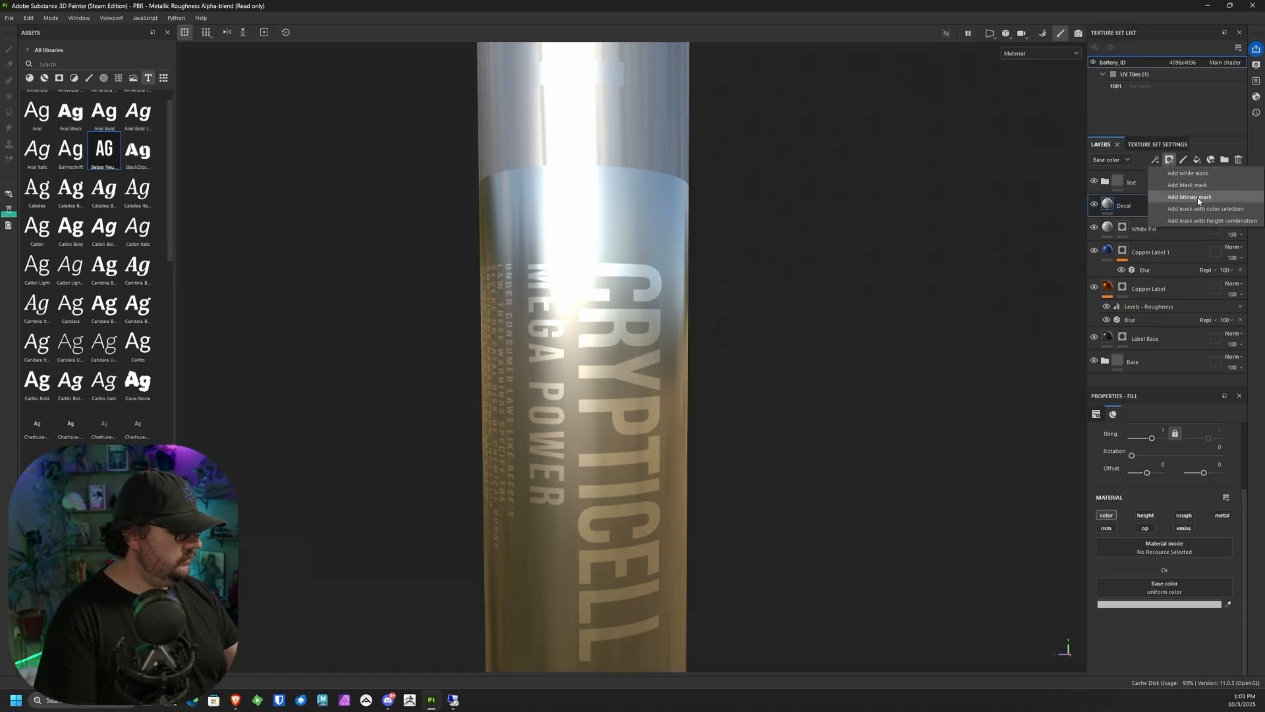
click(1198, 197)
middle_drag(728, 239, 785, 238)
click(103, 78)
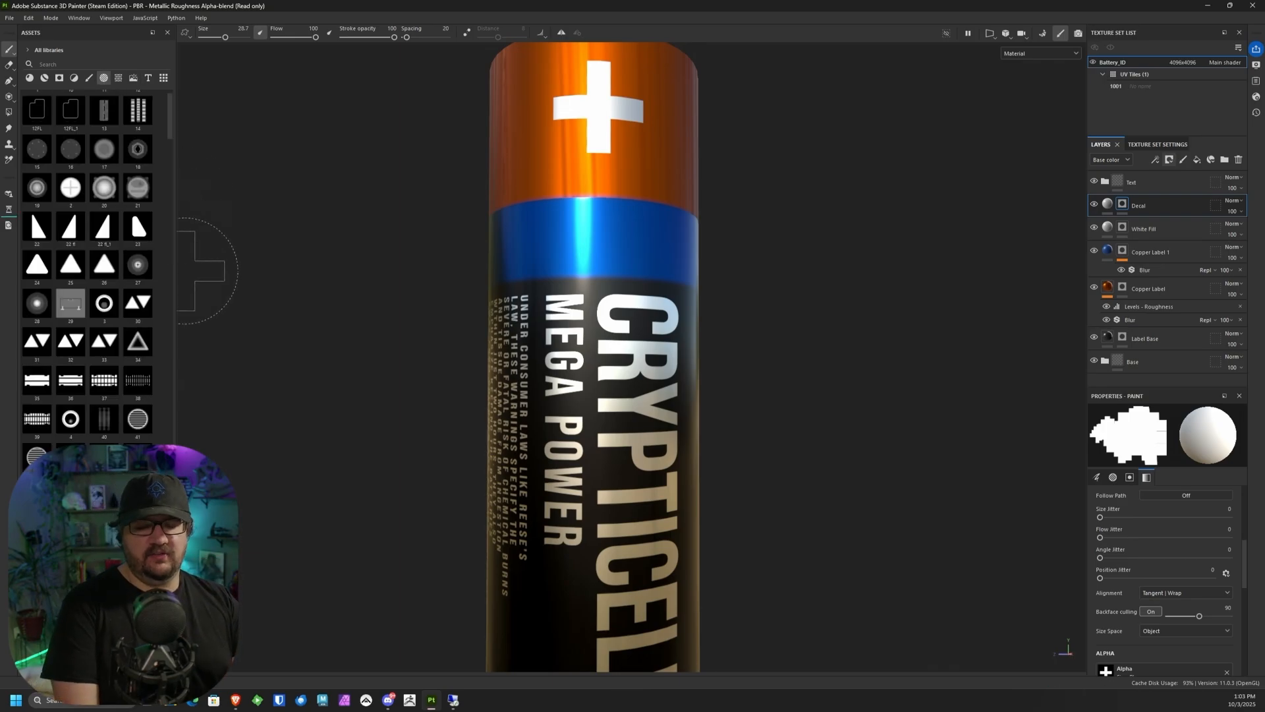
key(alt+Tab)
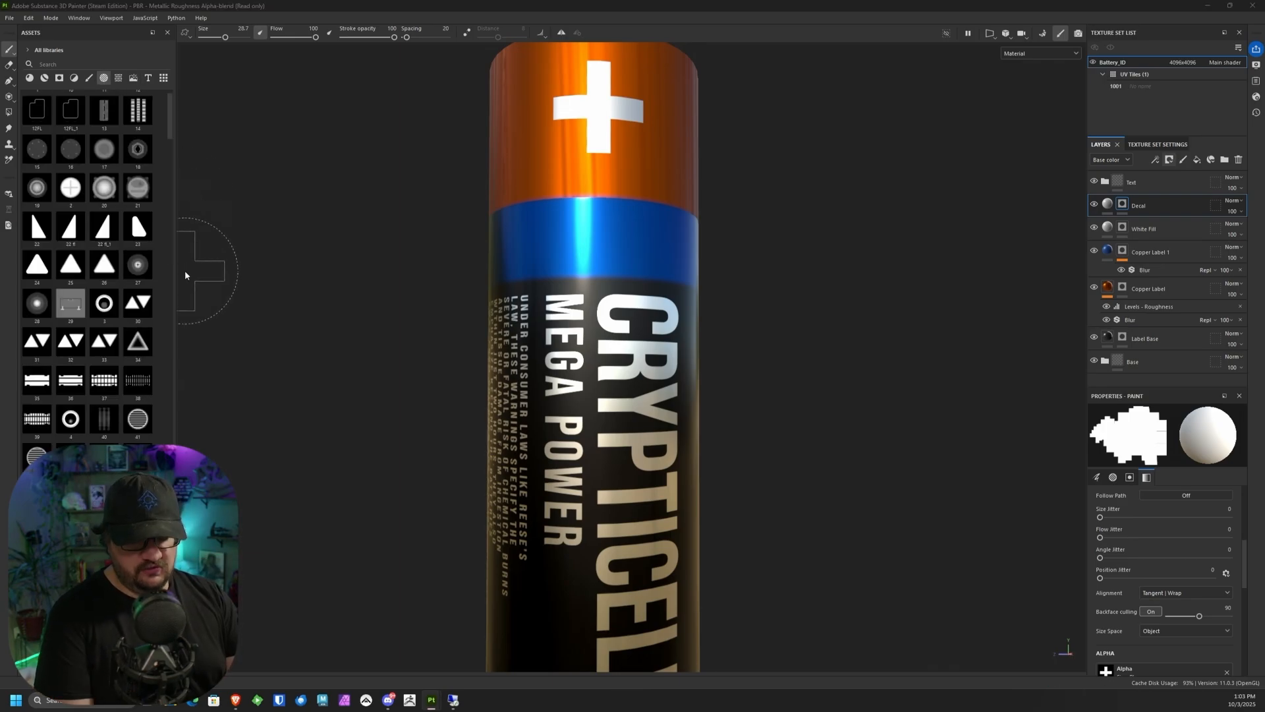
Step: Try stamping the rounded-rectangle alpha onto the blue band beneath the plus sign
key(alt+Tab)
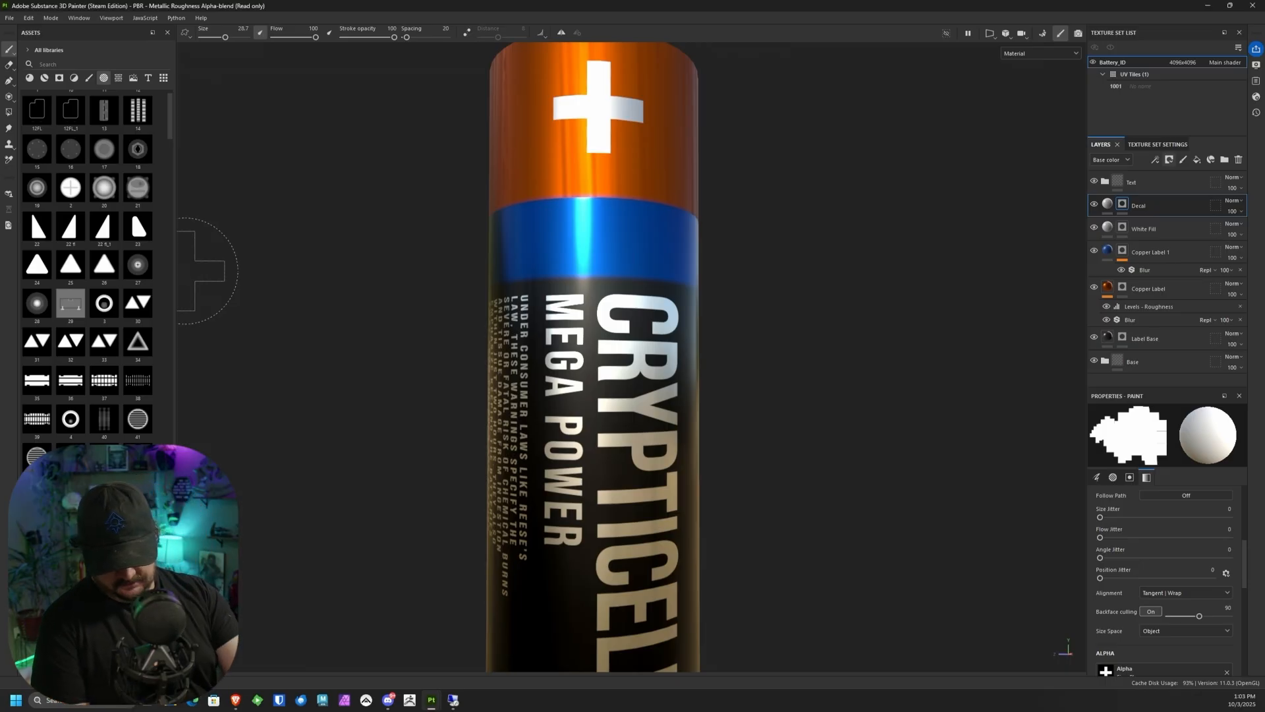
scroll(167, 134, down, 1)
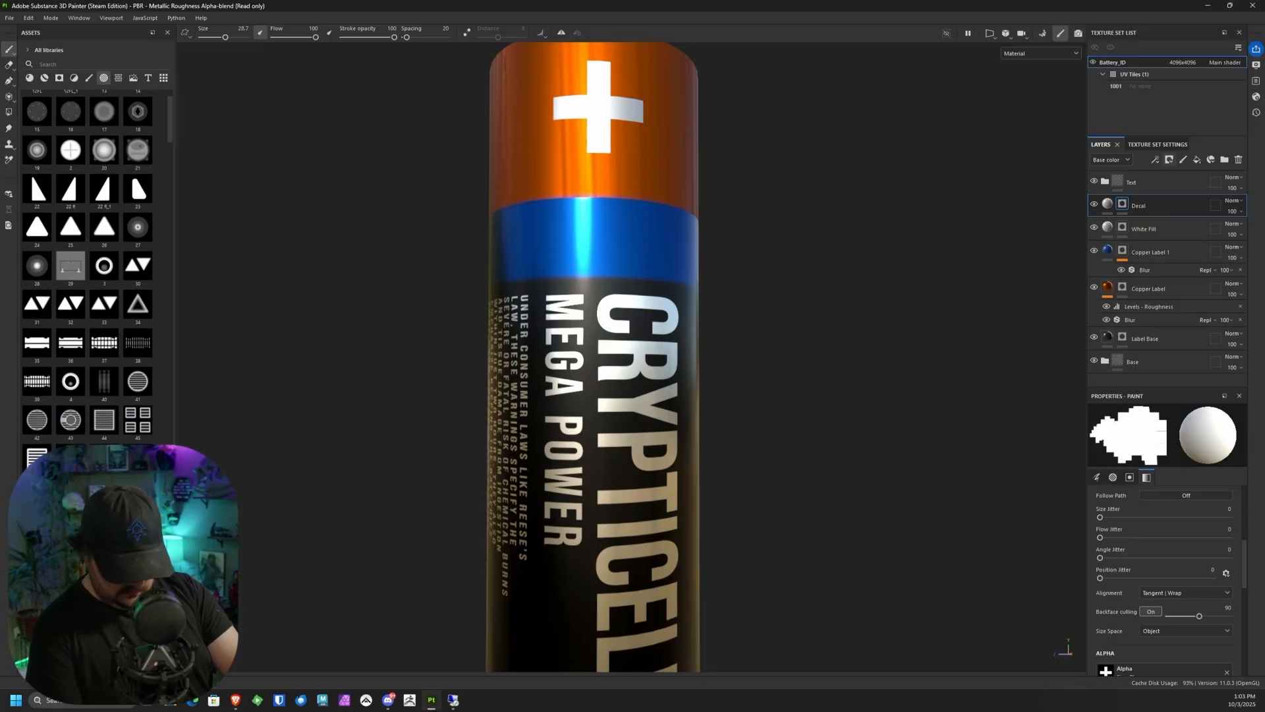
click(104, 535)
click(598, 236)
alt+drag(749, 216, 737, 232)
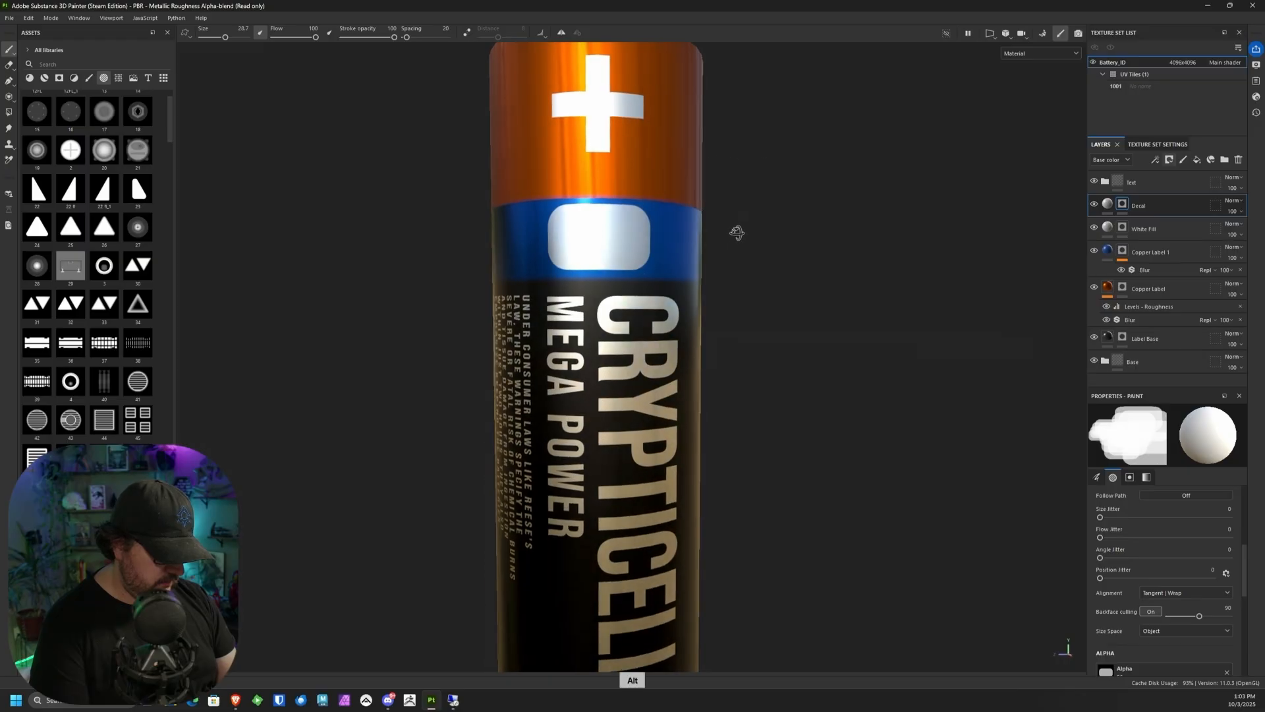
mouse_move(723, 249)
alt+right_down()
mouse_move(626, 554)
mouse_move(738, 264)
alt+right_up()
key(ctrl+z)
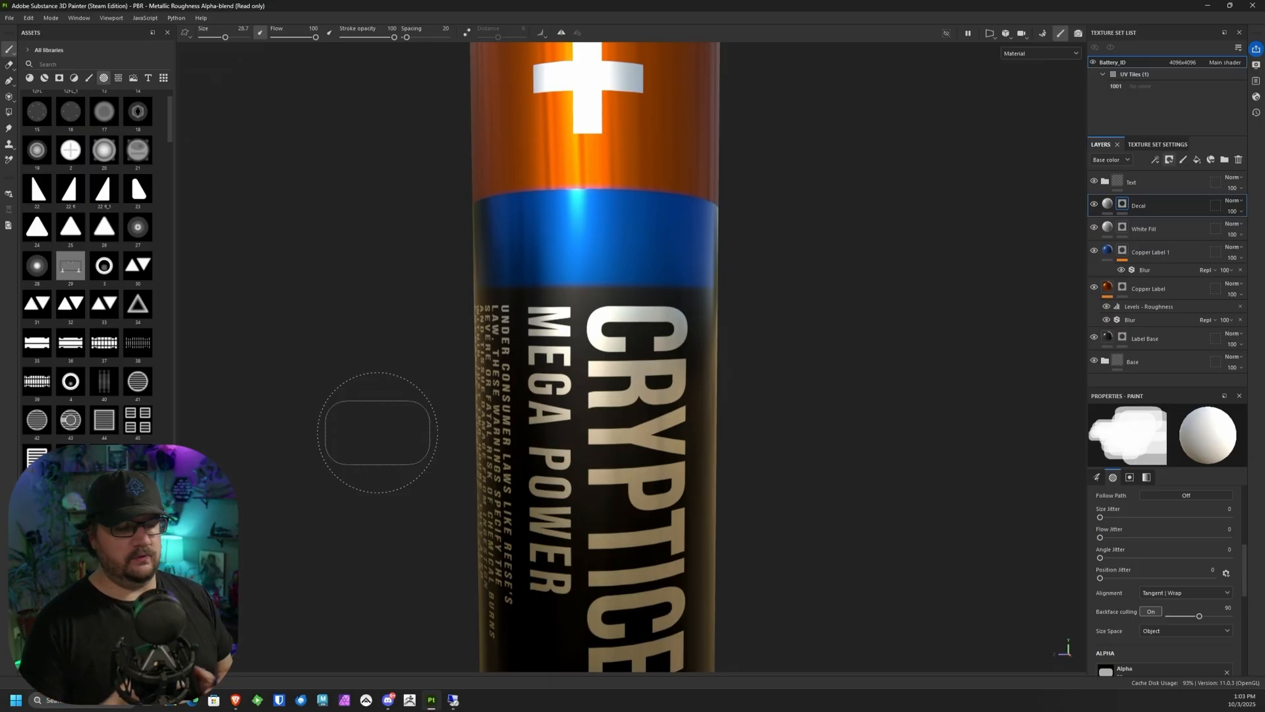
Step: Start a painted path in the middle of the blue band below the plus sign and place points around the battery's side
click(8, 81)
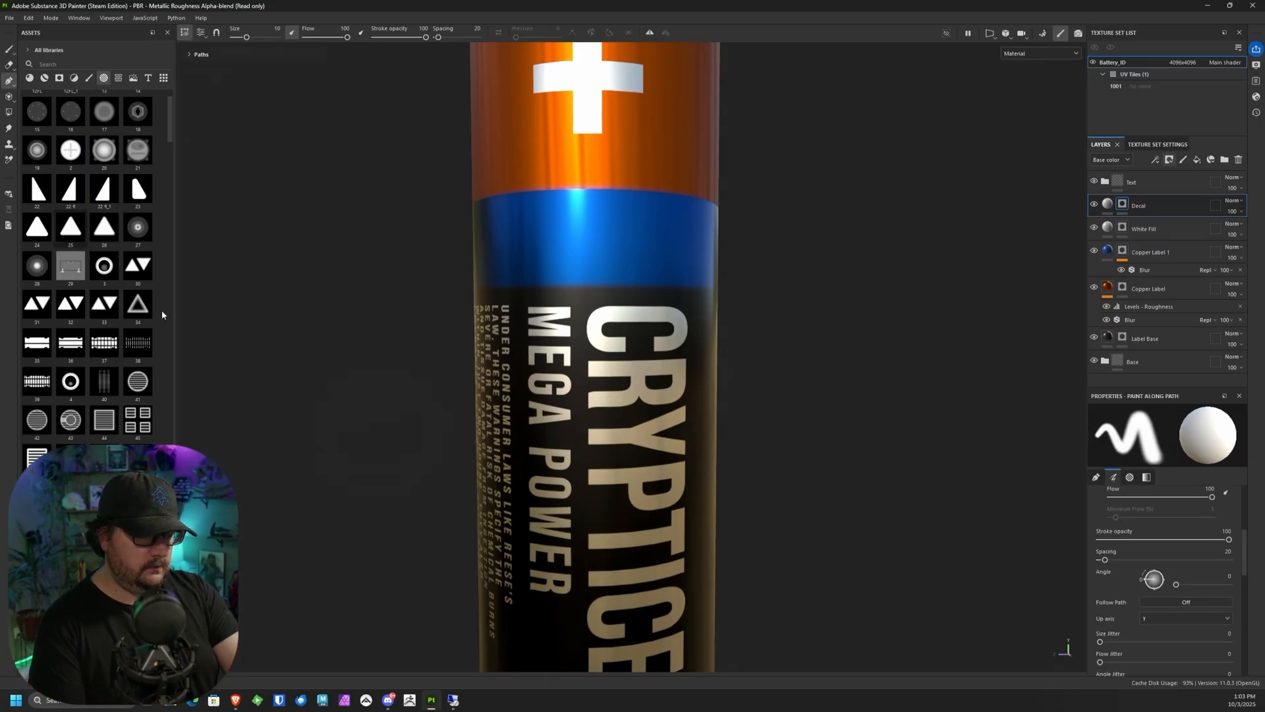
click(600, 244)
alt+drag(782, 228, 626, 244)
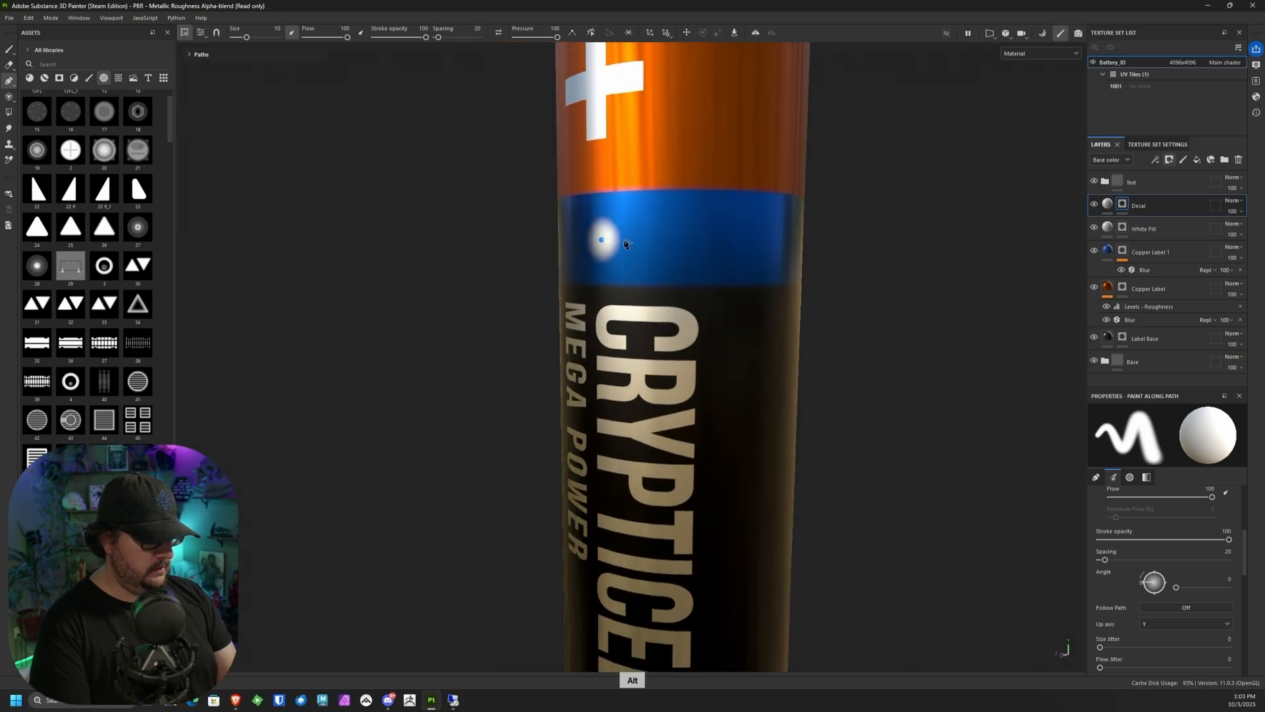
alt+drag(839, 237, 632, 239)
click(756, 243)
click(849, 241)
alt+drag(848, 241, 712, 209)
click(708, 211)
mouse_move(814, 217)
alt+mouse_down()
mouse_move(650, 226)
mouse_move(645, 241)
mouse_move(686, 236)
alt+mouse_up()
Step: Continue the path around the rest of the blue band and close it into a loop at its starting point
click(726, 227)
alt+middle_drag(773, 224, 638, 225)
alt+drag(698, 226, 596, 239)
click(717, 235)
alt+middle_drag(789, 244, 644, 247)
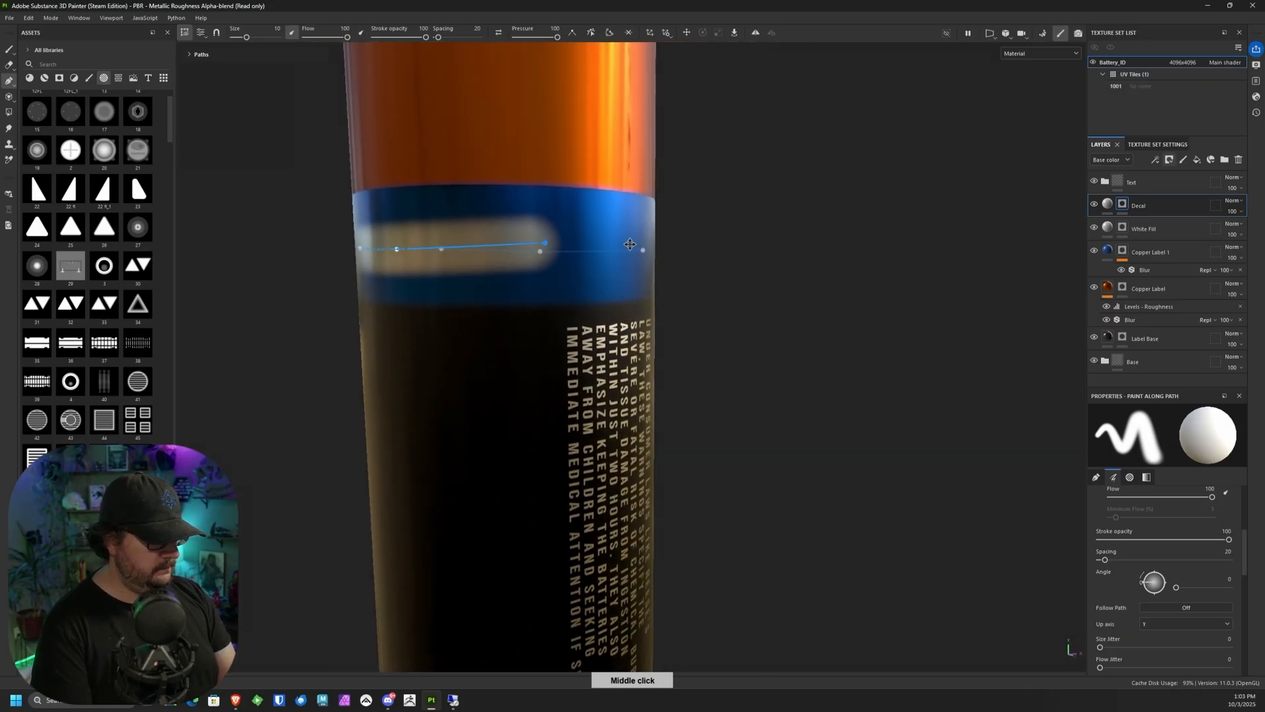
alt+drag(644, 247, 562, 246)
drag(480, 241, 417, 298)
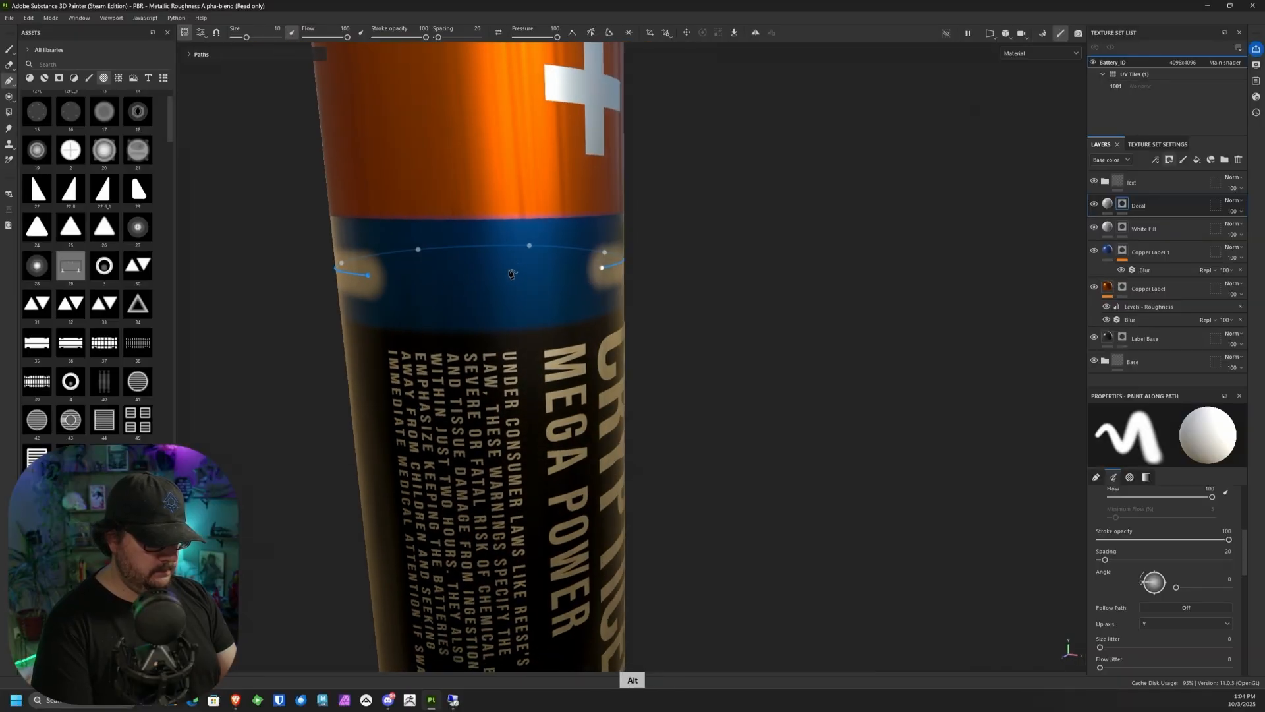
click(498, 276)
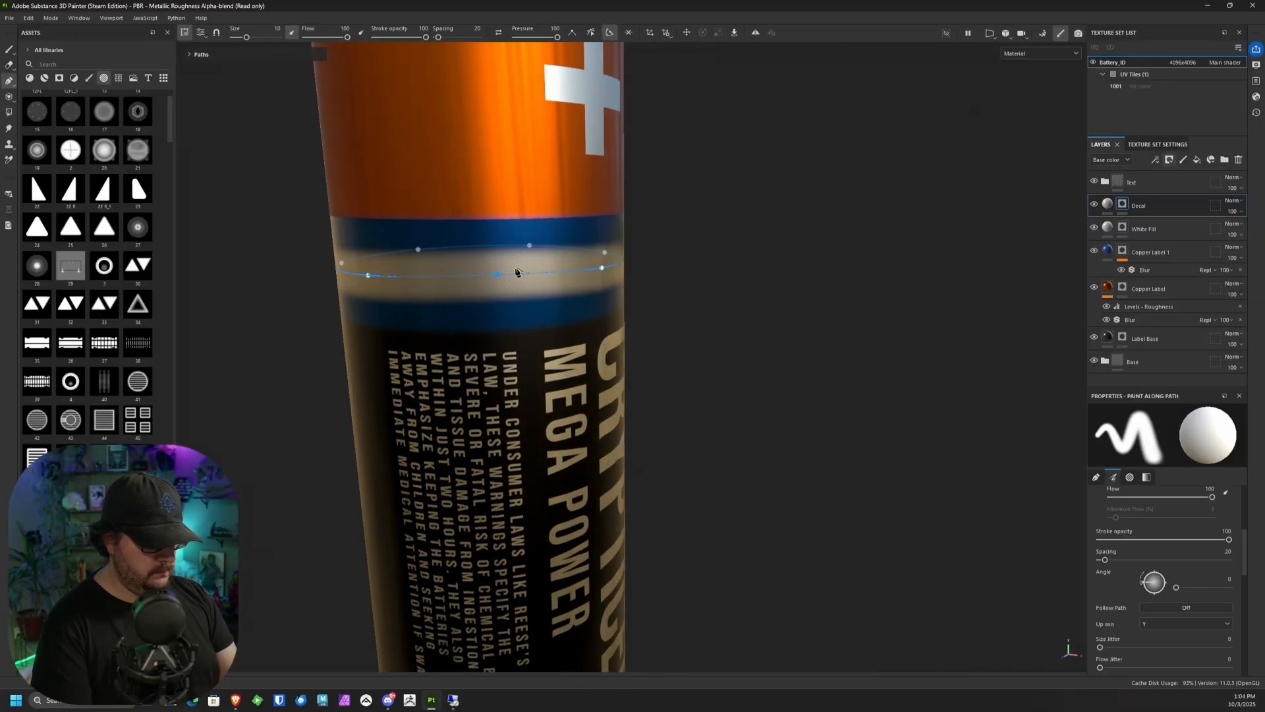
Step: Apply the rounded-rectangle alpha to the brush of the closed path around the blue band
alt+drag(496, 278, 805, 255)
shift+right_drag(804, 256, 805, 301)
alt+middle_drag(804, 301, 825, 207)
alt+drag(824, 206, 863, 238)
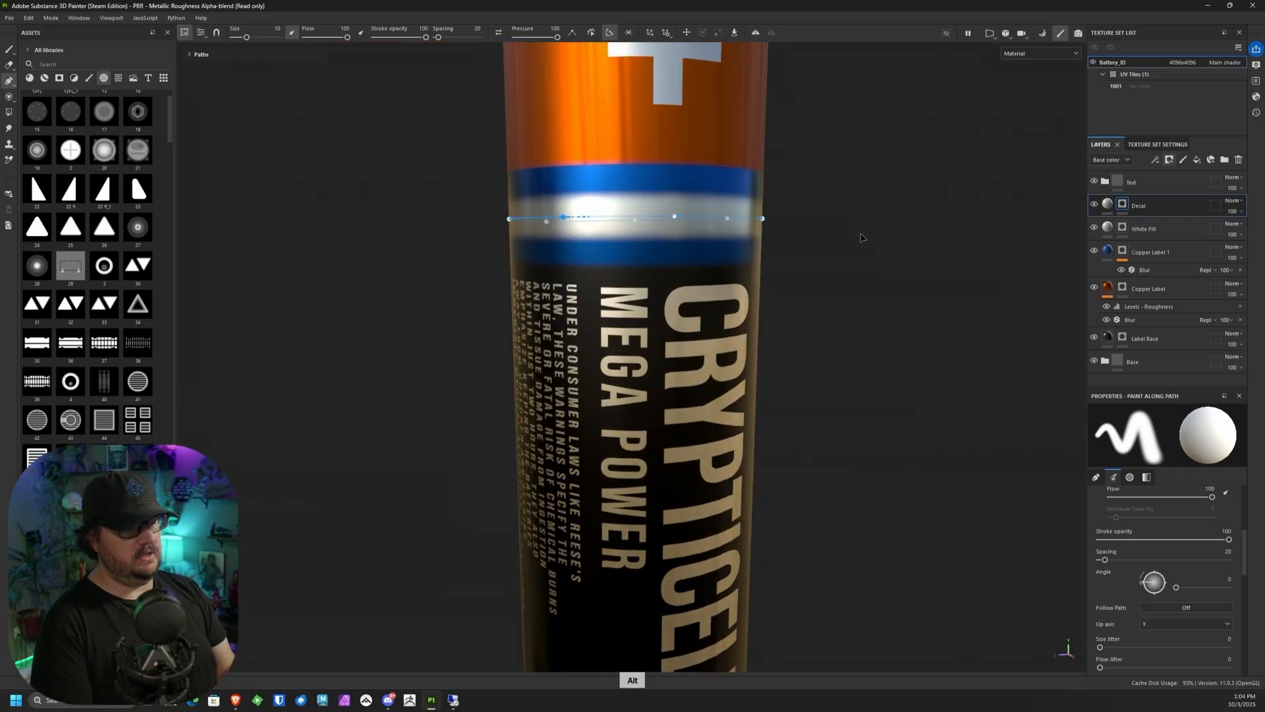
alt+right_drag(745, 359, 959, 472)
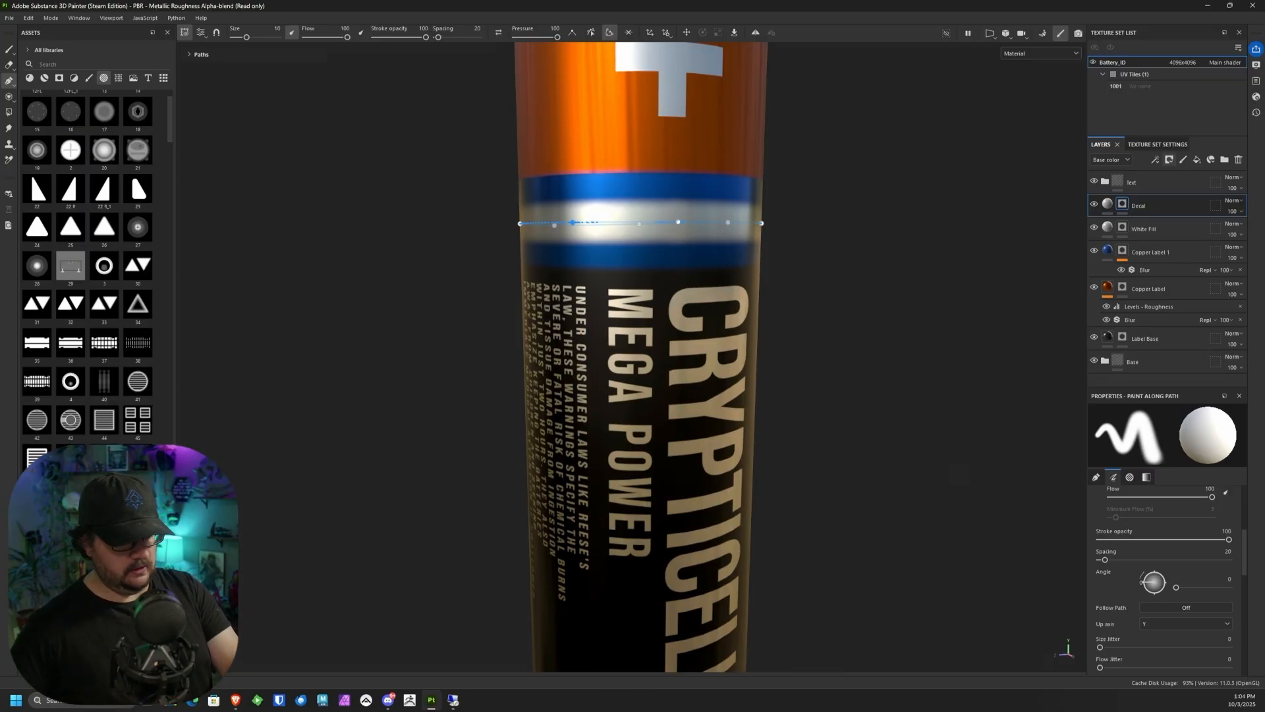
click(71, 266)
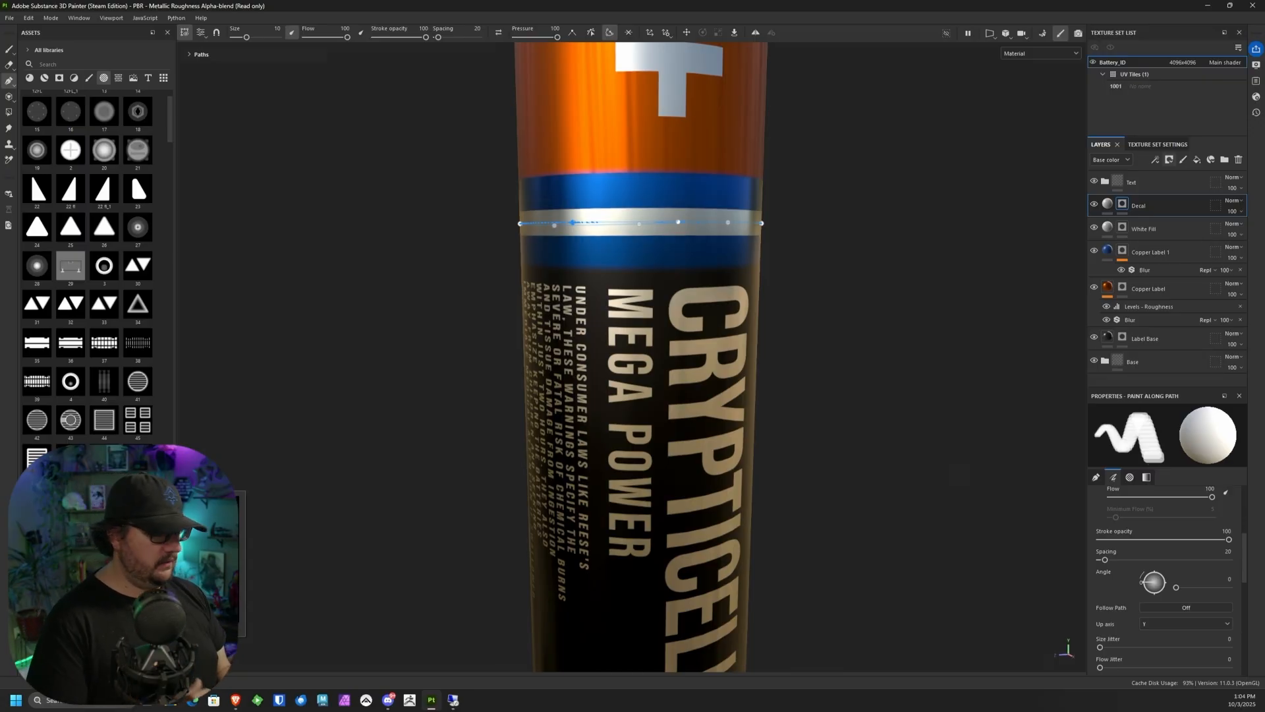
Step: Set the path's stamp spacing to 147 and its brush angle to 90 so the rounded rectangles stand upright
scroll(1226, 561, down, 4)
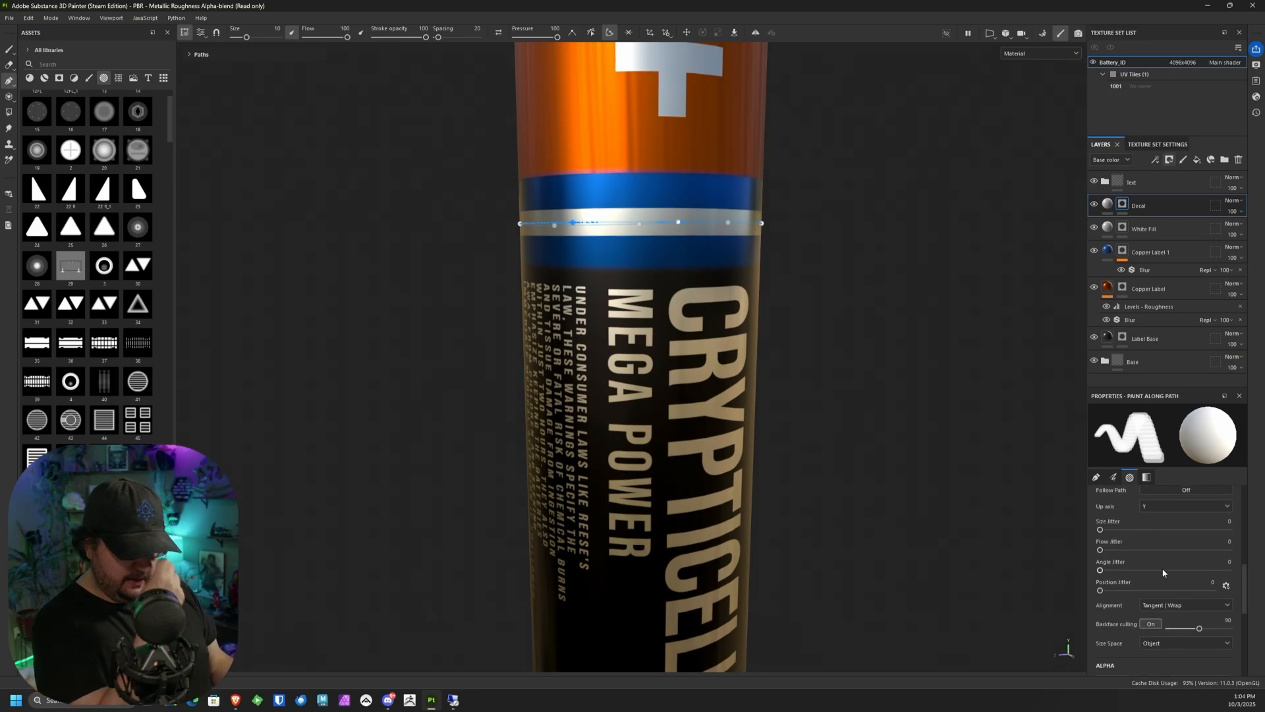
scroll(1211, 600, down, 5)
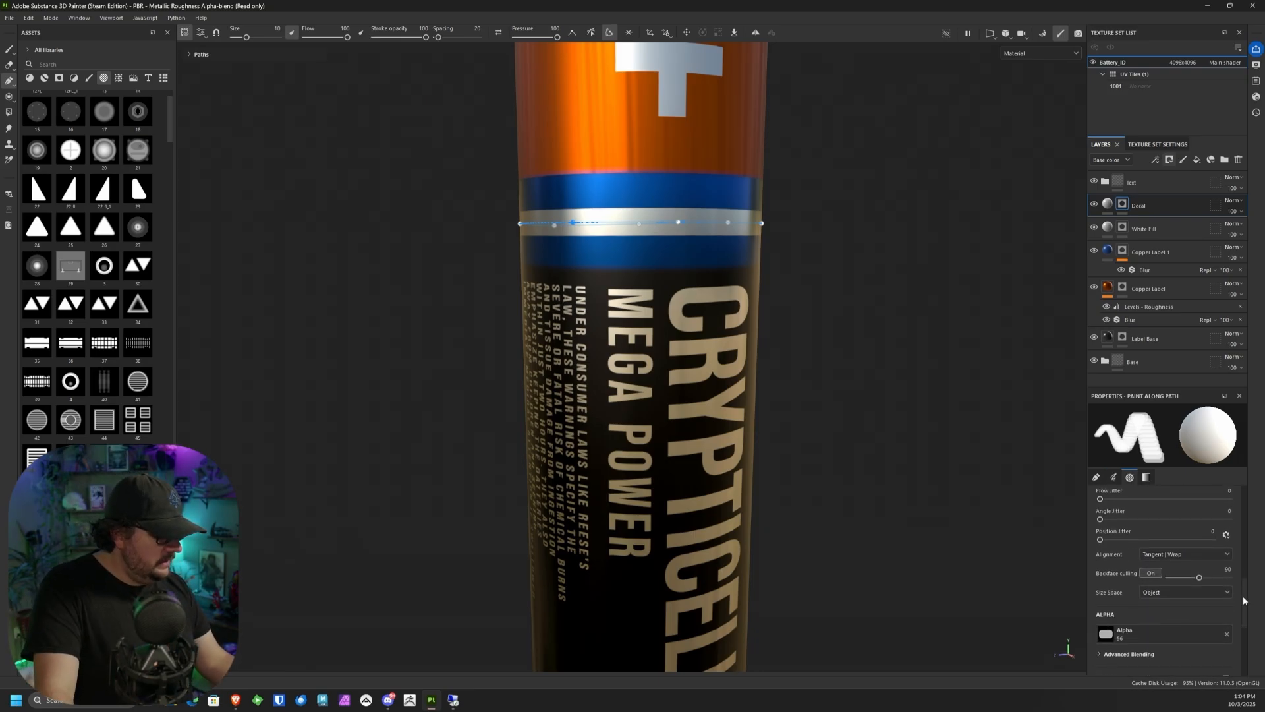
scroll(1134, 556, up, 5)
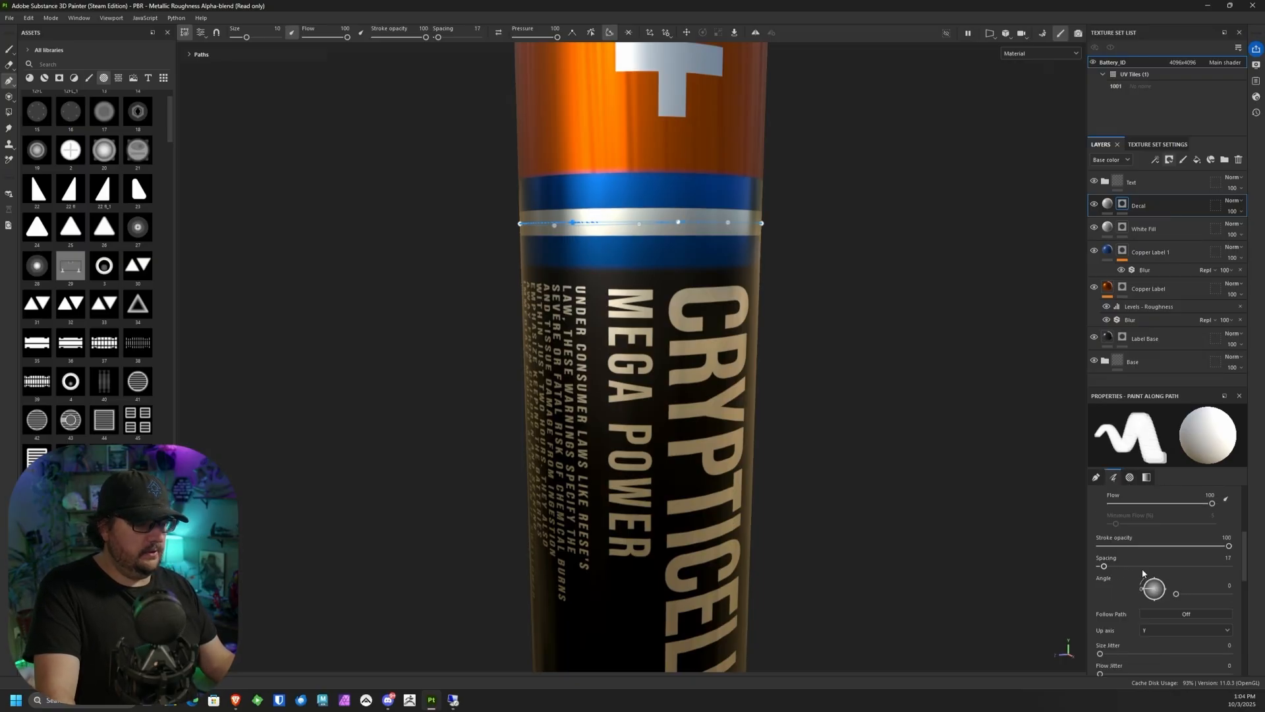
drag(1105, 568, 1148, 568)
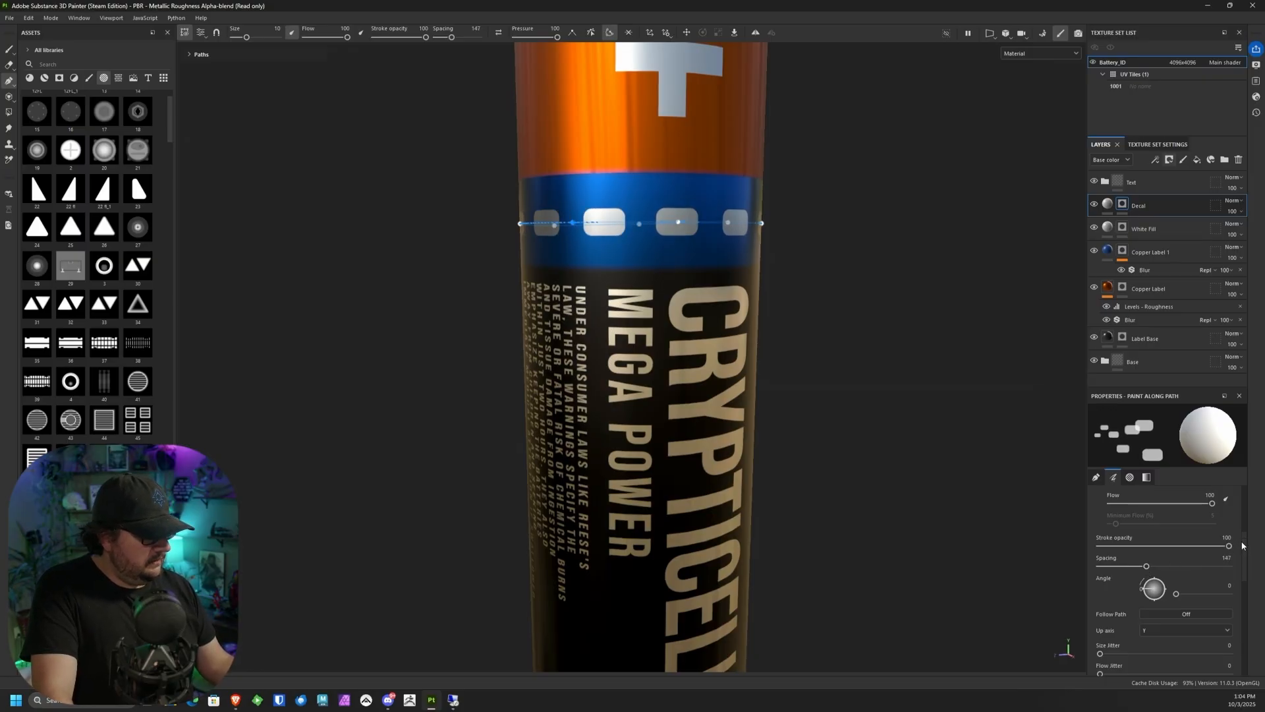
scroll(1243, 546, down, 1)
drag(1142, 574, 1158, 558)
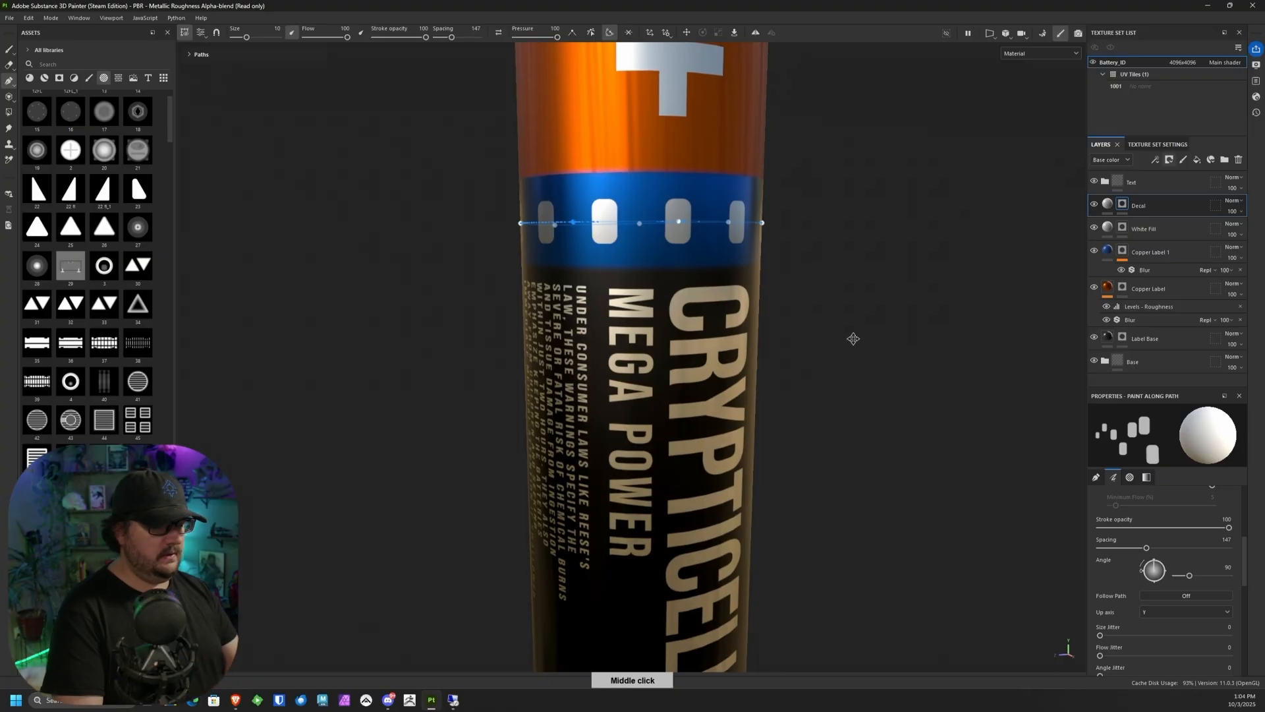
Step: Enlarge the path's brush size to 19.17 and reduce its spacing to 84 for even rectangles around the blue band
alt+drag(850, 339, 708, 371)
alt+middle_drag(708, 370, 659, 327)
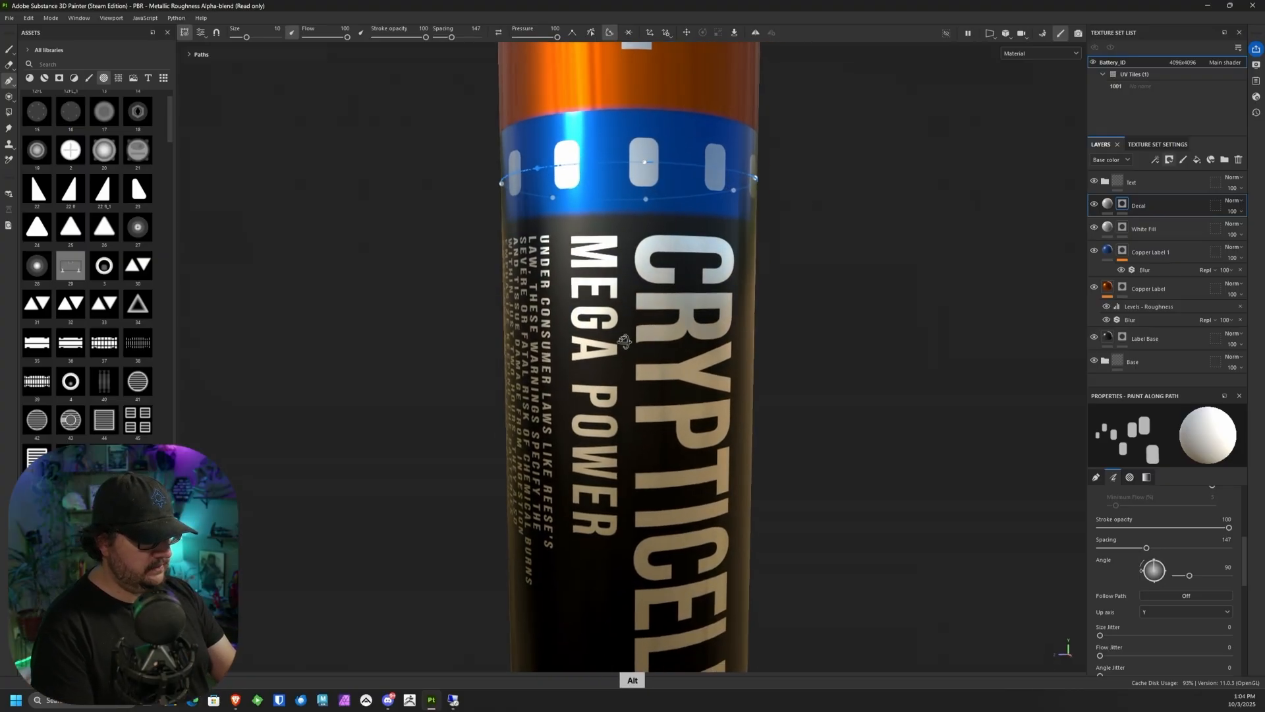
alt+drag(626, 342, 588, 377)
alt+middle_drag(588, 377, 593, 346)
alt+drag(592, 346, 595, 476)
mouse_move(1246, 559)
mouse_down()
mouse_move(1244, 590)
mouse_move(1247, 548)
mouse_up()
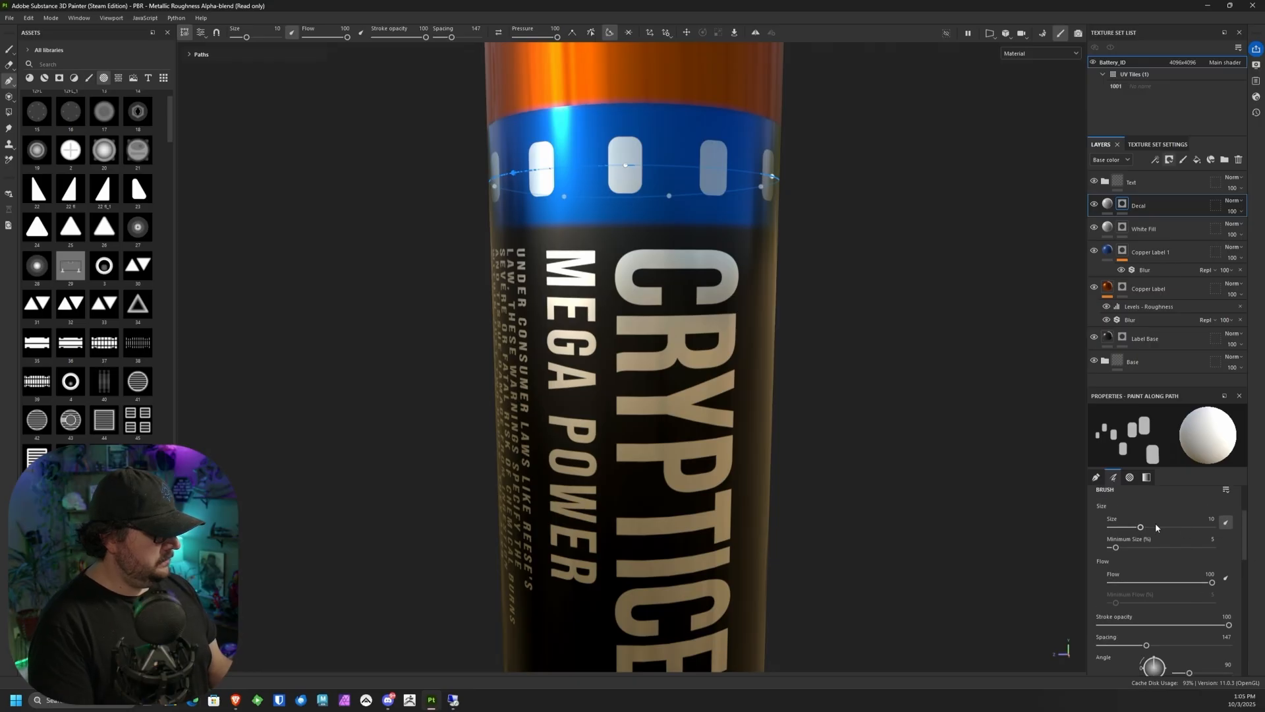
drag(1140, 528, 1148, 528)
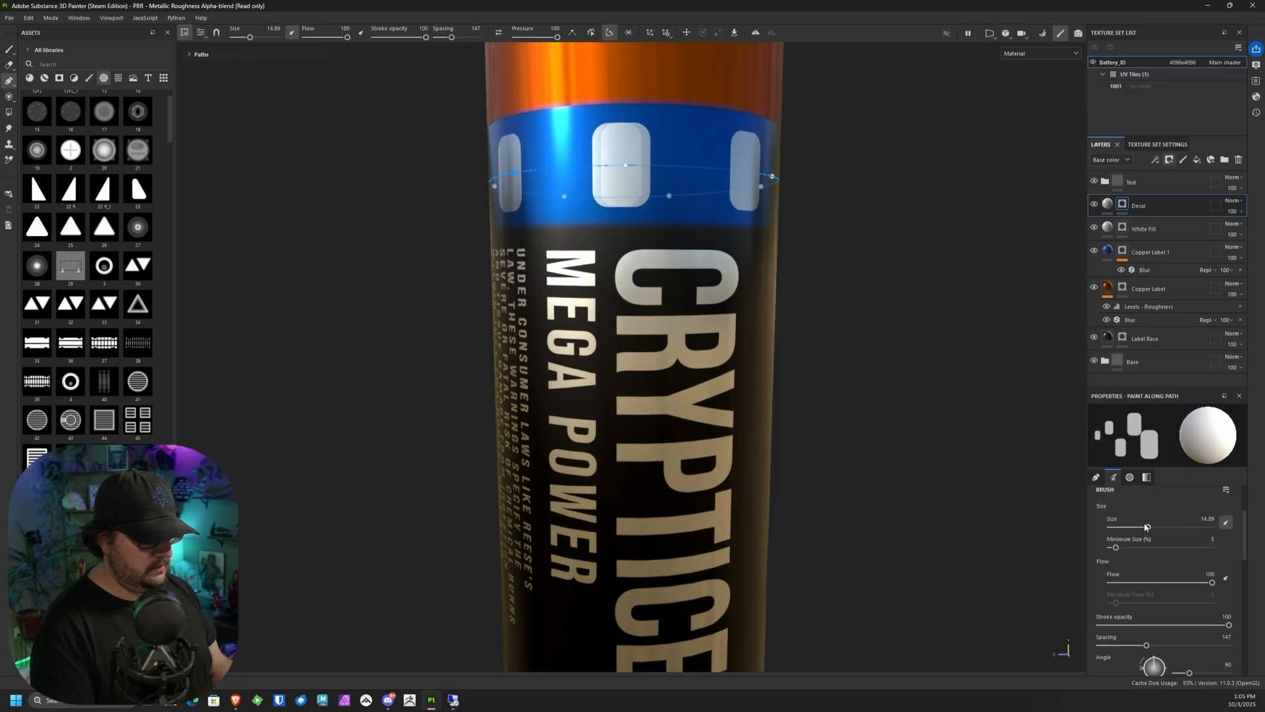
drag(1148, 528, 1149, 528)
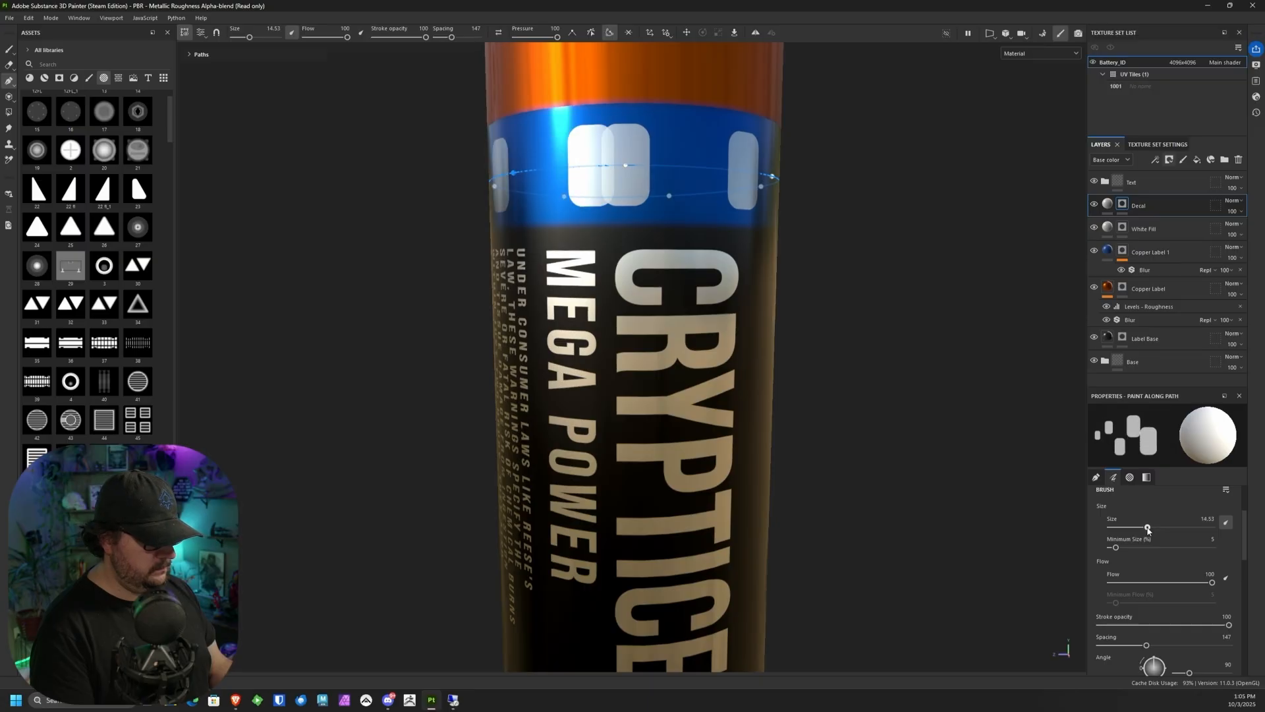
alt+drag(857, 462, 746, 559)
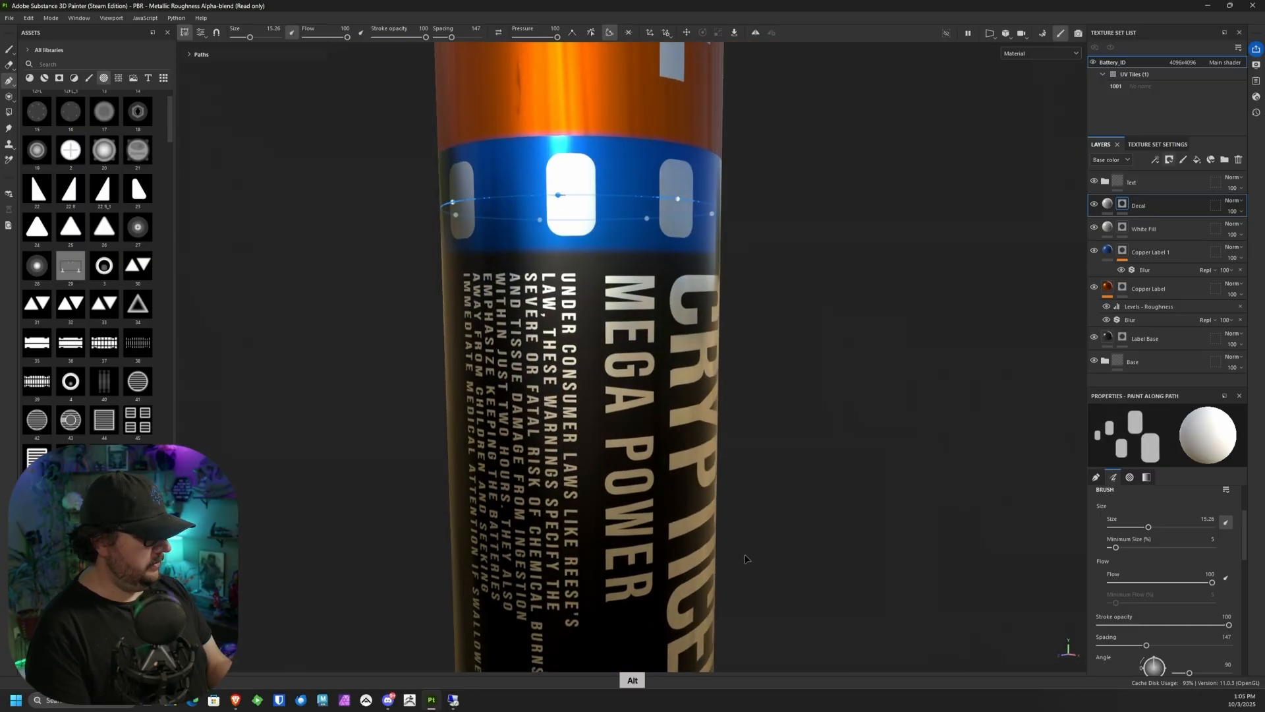
drag(1148, 528, 1152, 528)
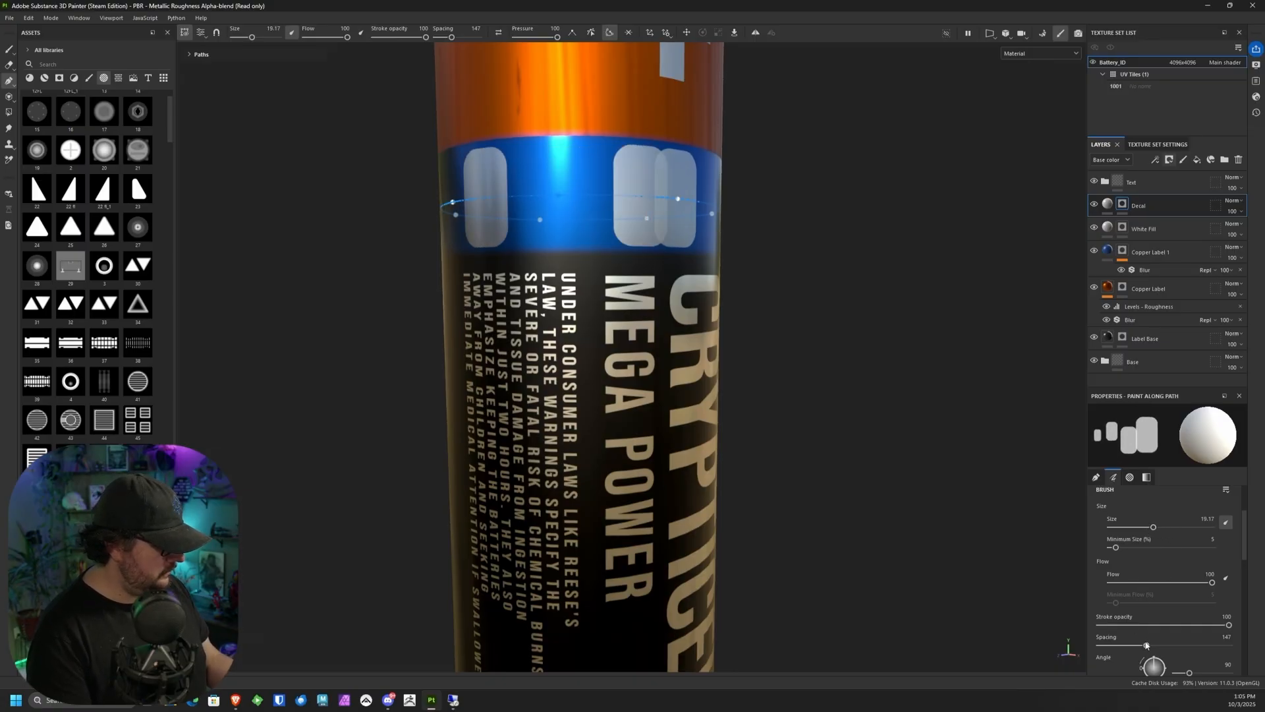
drag(1146, 646, 1126, 645)
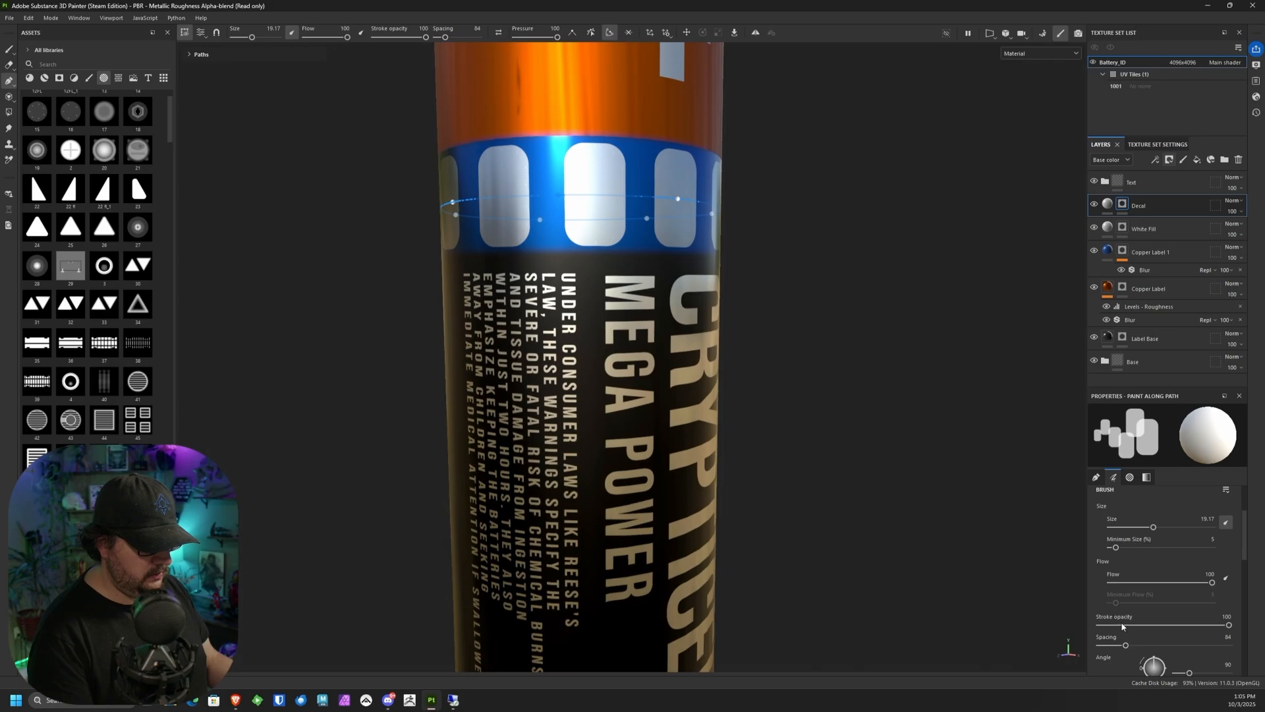
Step: Check the rectangles around the battery and set the Decal layer's base color to light blue 18A8D4
alt+drag(831, 462, 652, 197)
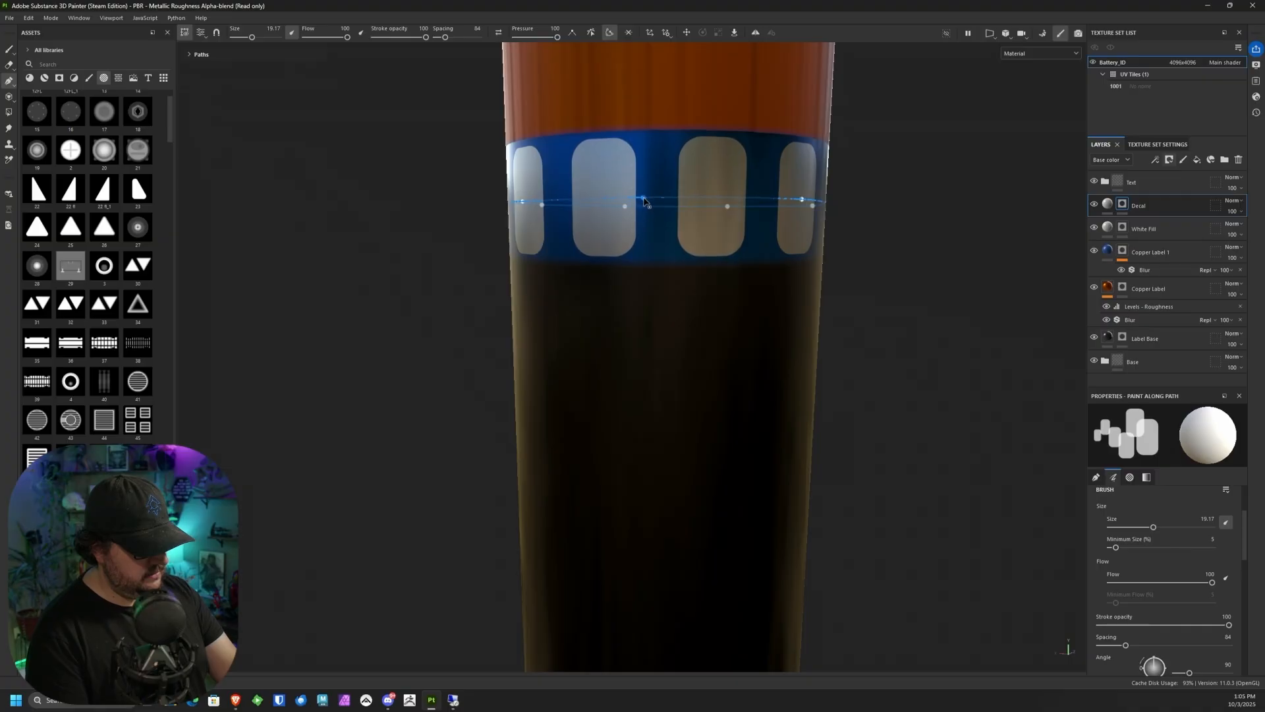
alt+drag(646, 201, 825, 196)
alt+drag(732, 246, 850, 401)
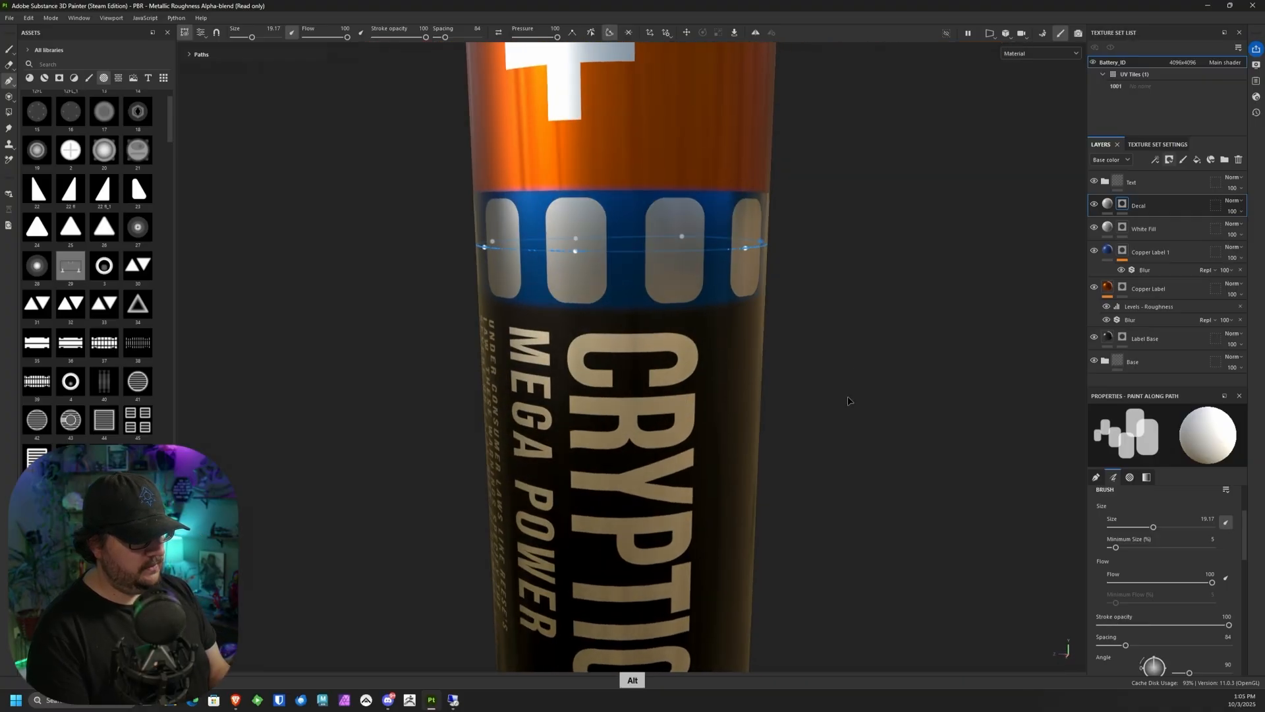
alt+right_drag(850, 401, 822, 263)
alt+drag(822, 263, 825, 200)
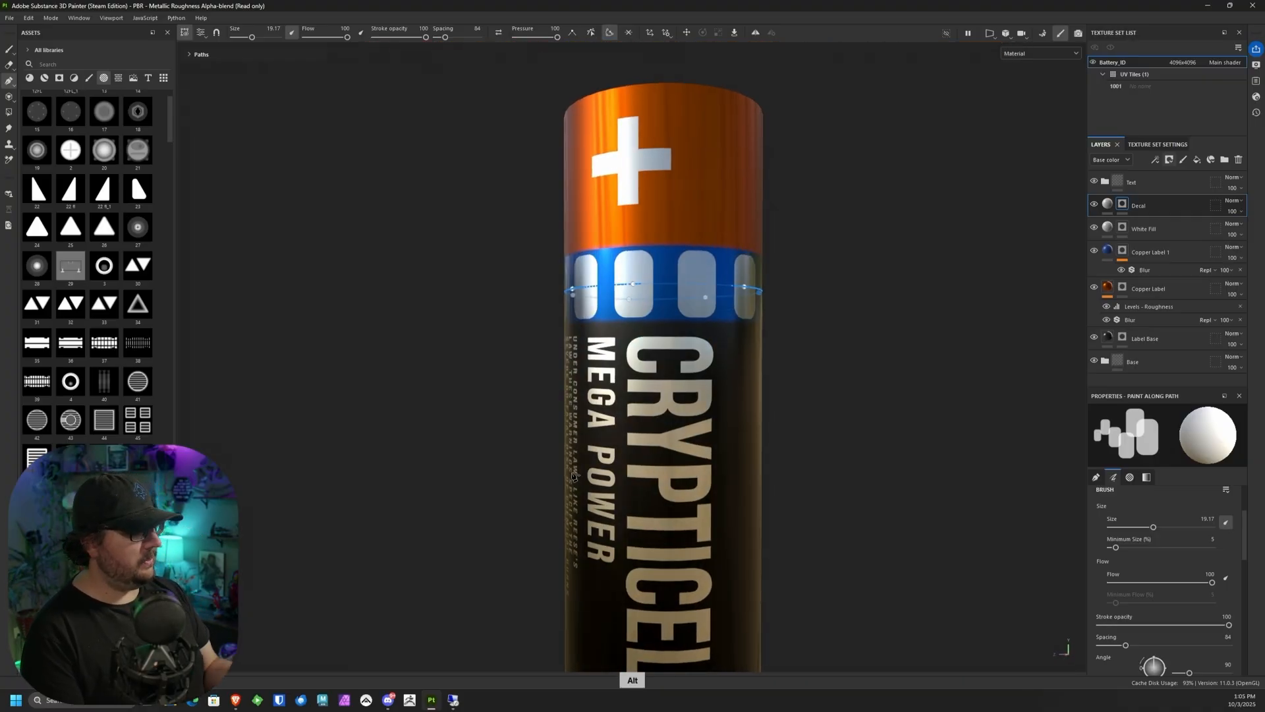
click(1108, 203)
click(1154, 603)
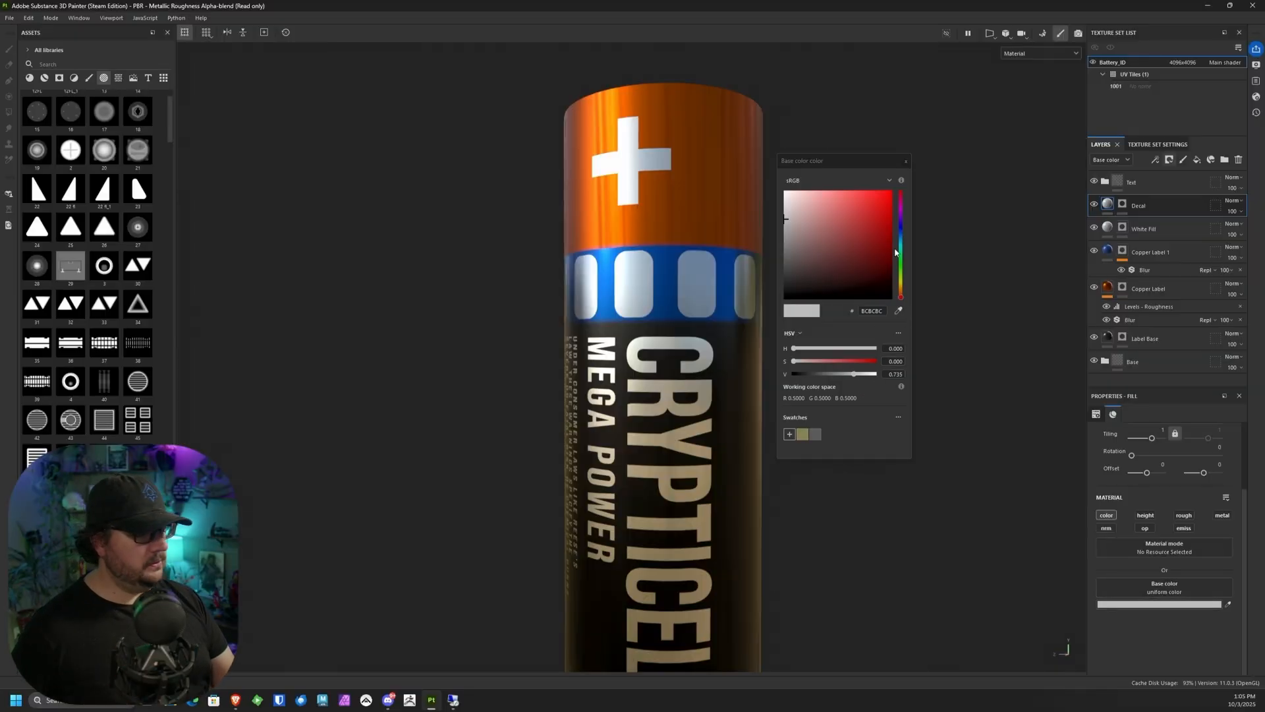
drag(902, 237, 878, 208)
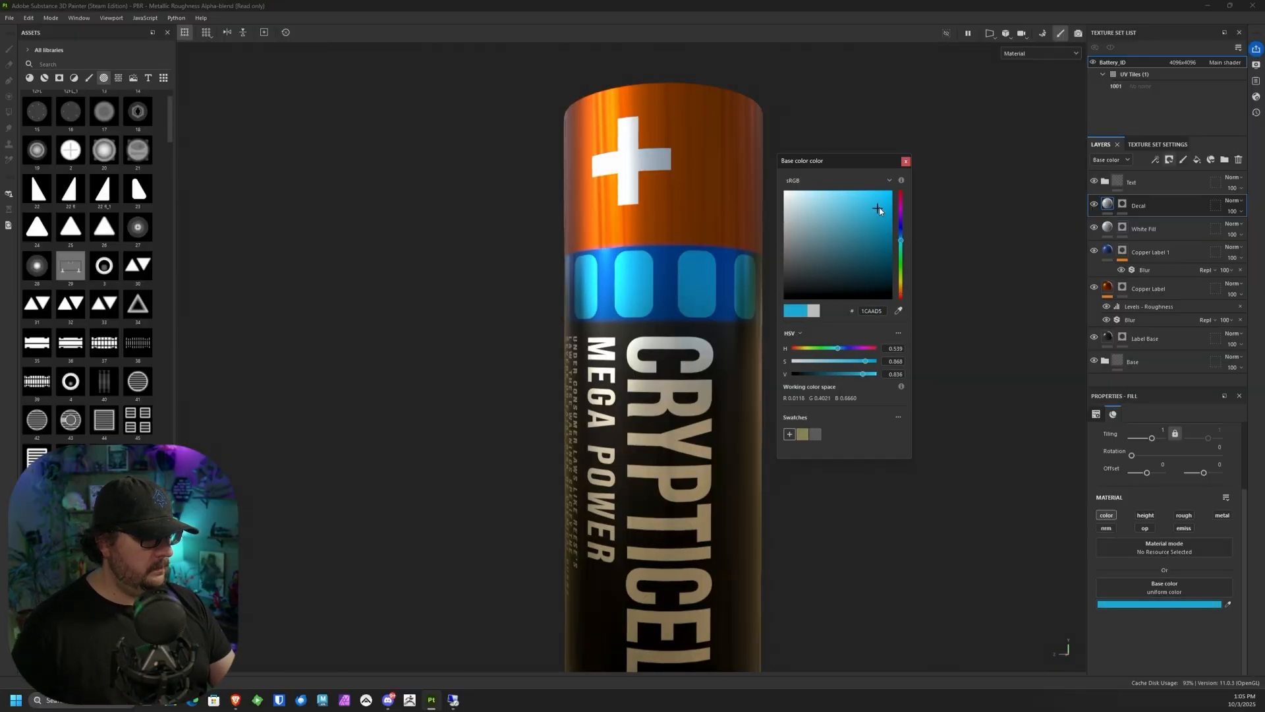
click(906, 161)
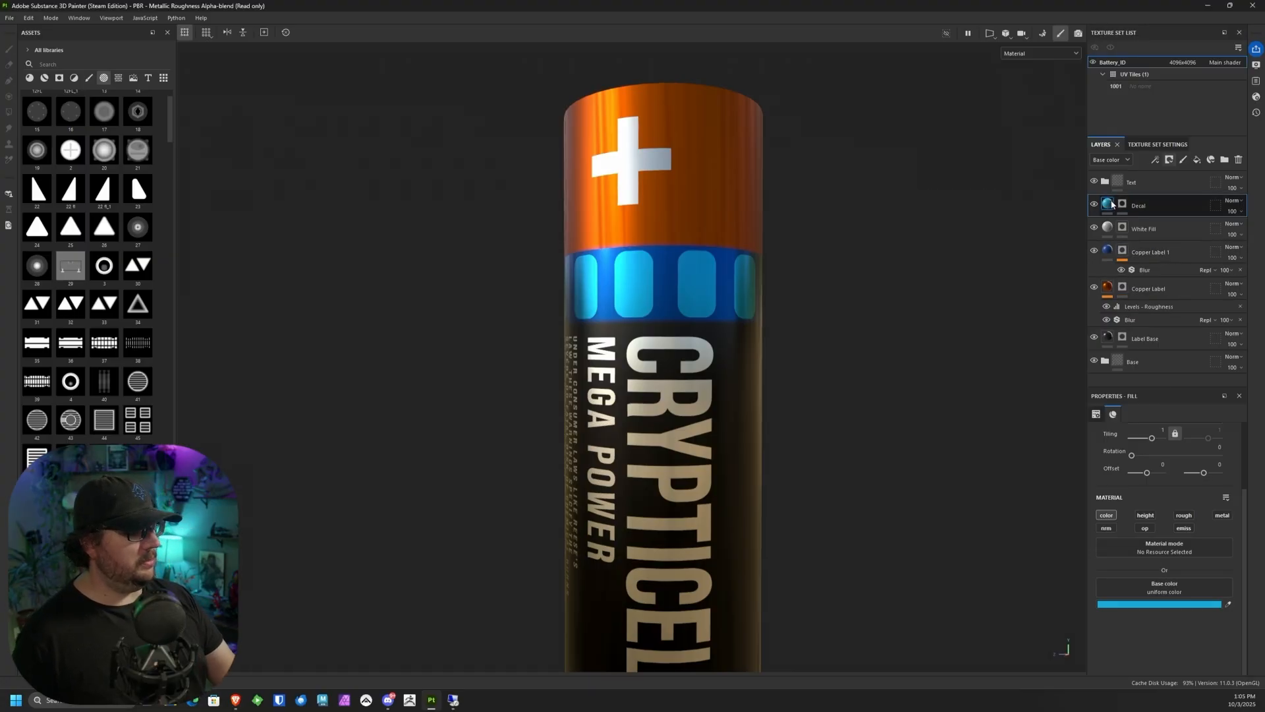
Step: Try a Blur filter on the Decal layer's fill content
right_click(1104, 207)
click(1144, 496)
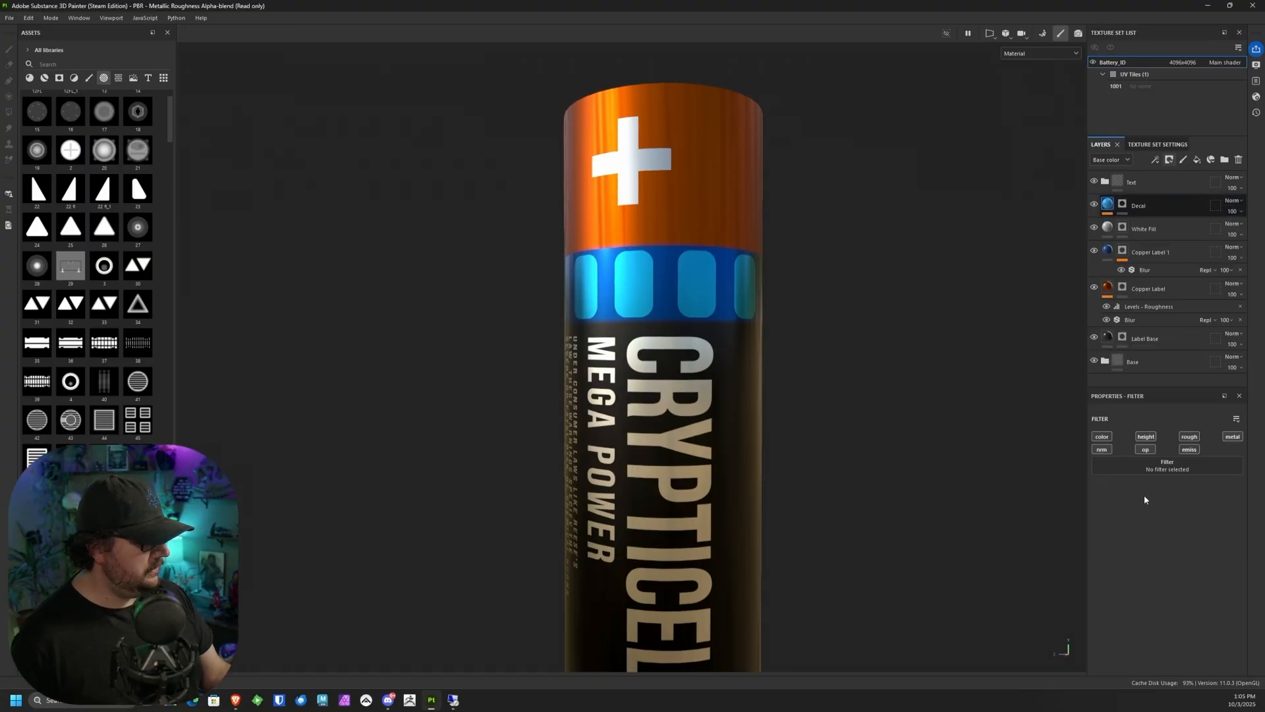
click(1152, 461)
click(1143, 522)
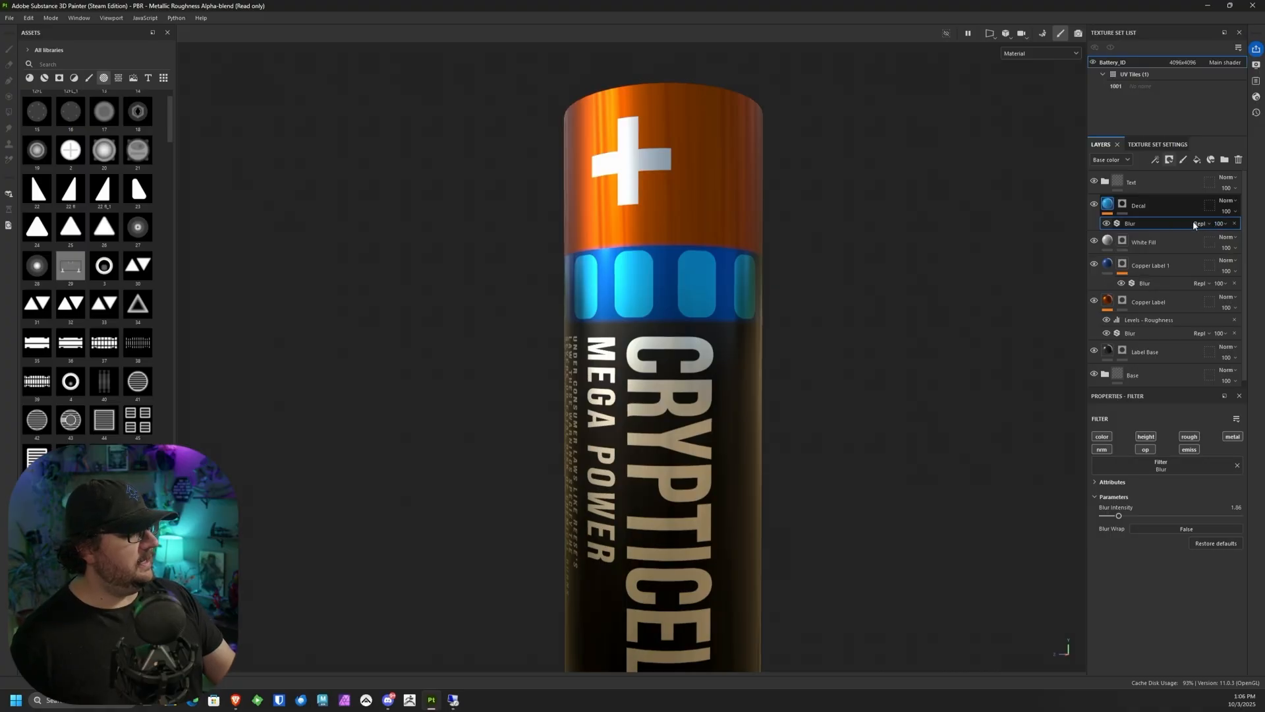
click(1234, 223)
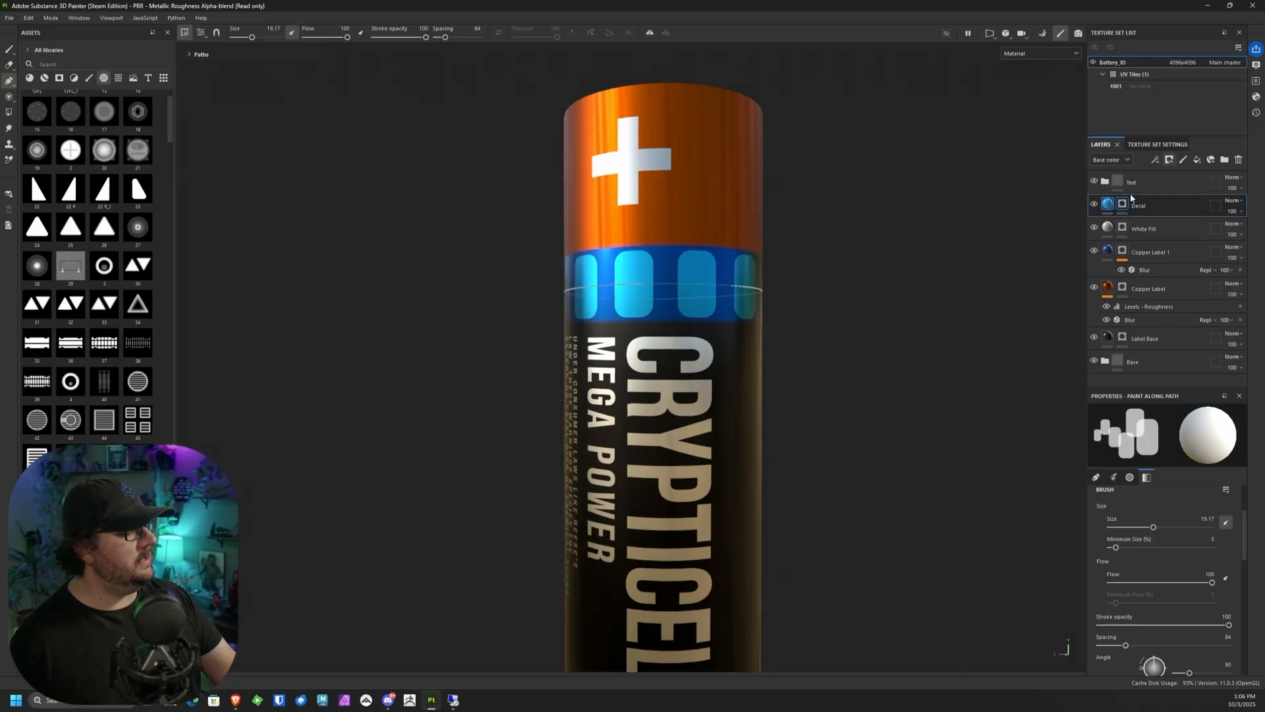
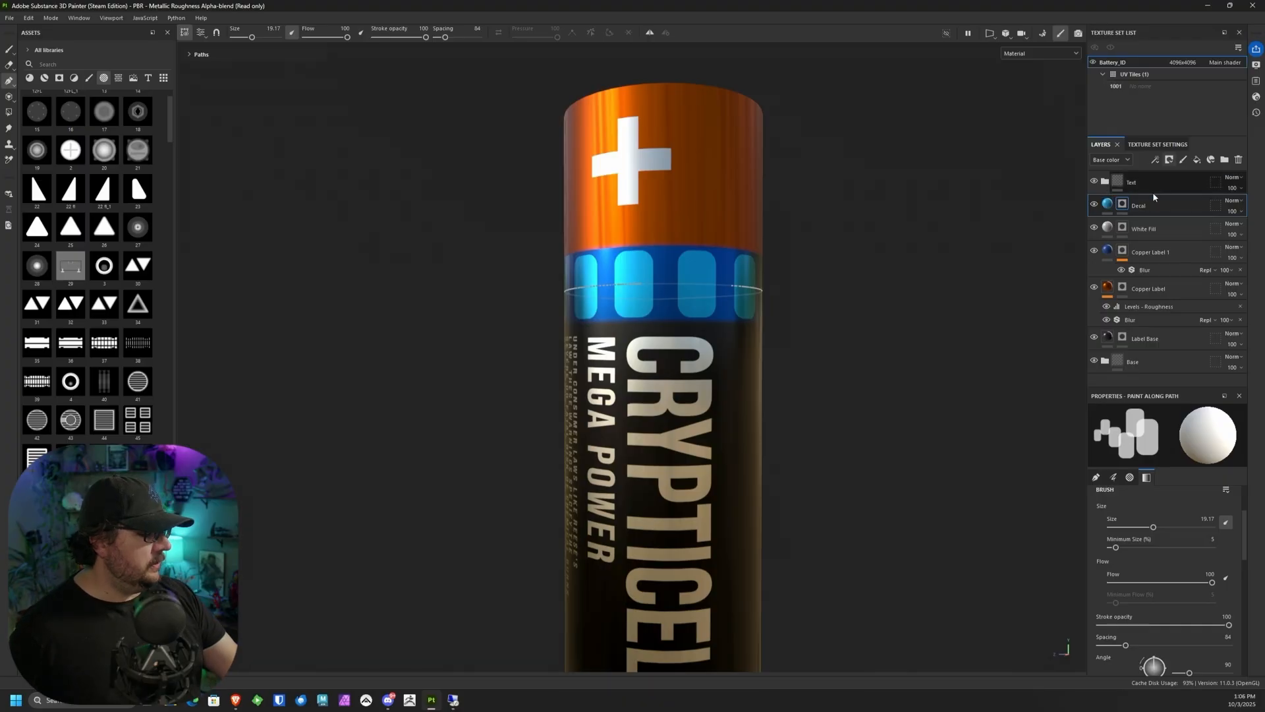
Step: Add a Blur filter to the Decal layer's mask and set its intensity to 4.17, softening the light-blue rectangles
right_click(1123, 206)
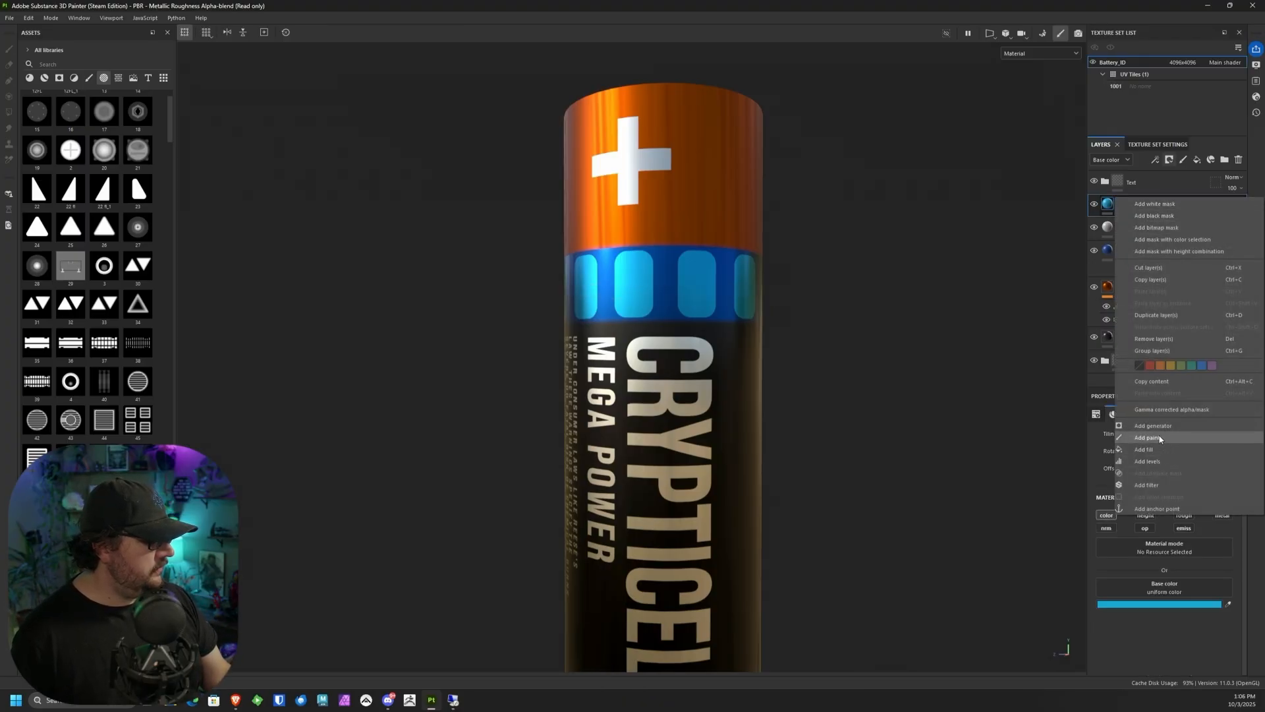
click(1147, 485)
click(1137, 524)
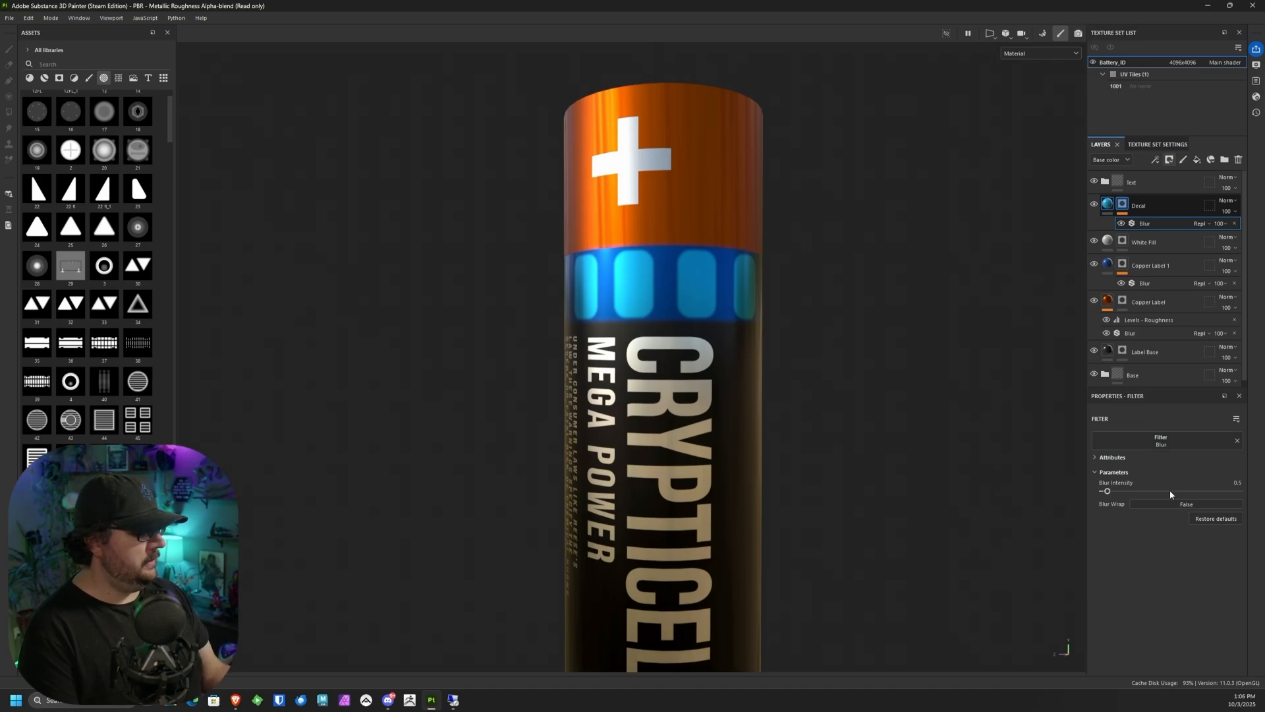
drag(1109, 493, 1119, 494)
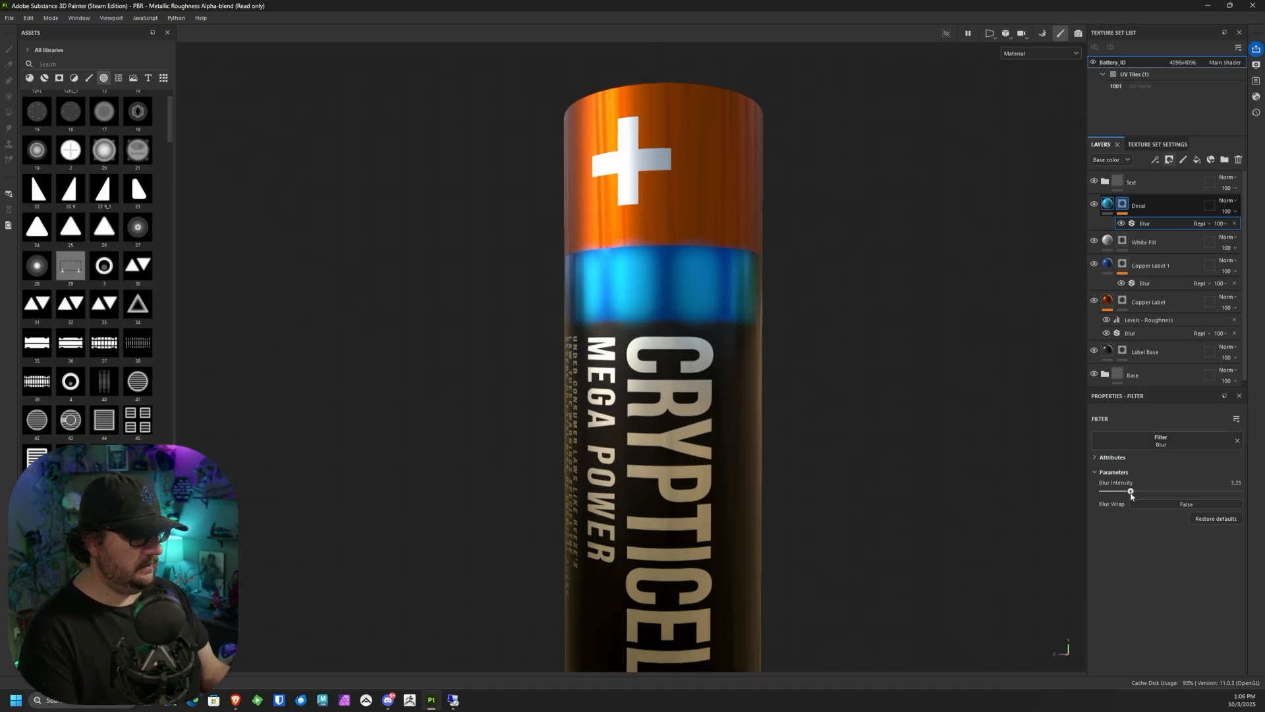
alt+drag(869, 429, 781, 371)
alt+right_drag(782, 371, 810, 454)
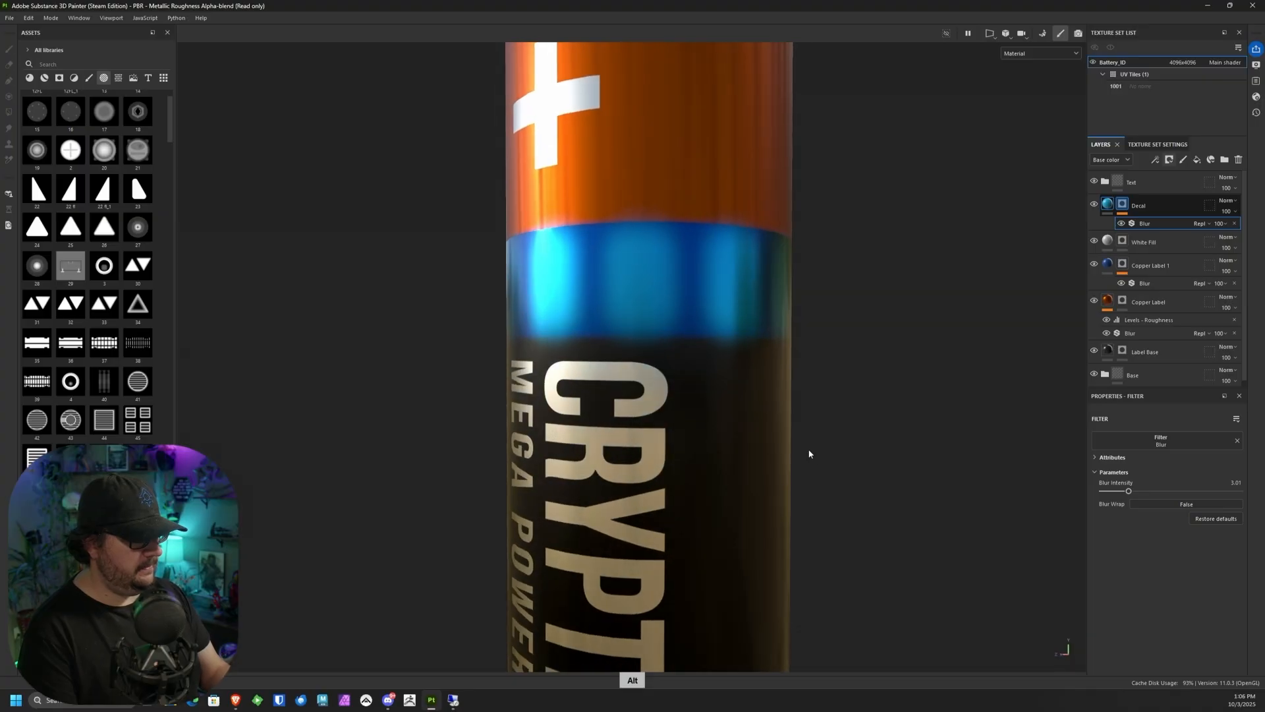
drag(1130, 493, 1141, 493)
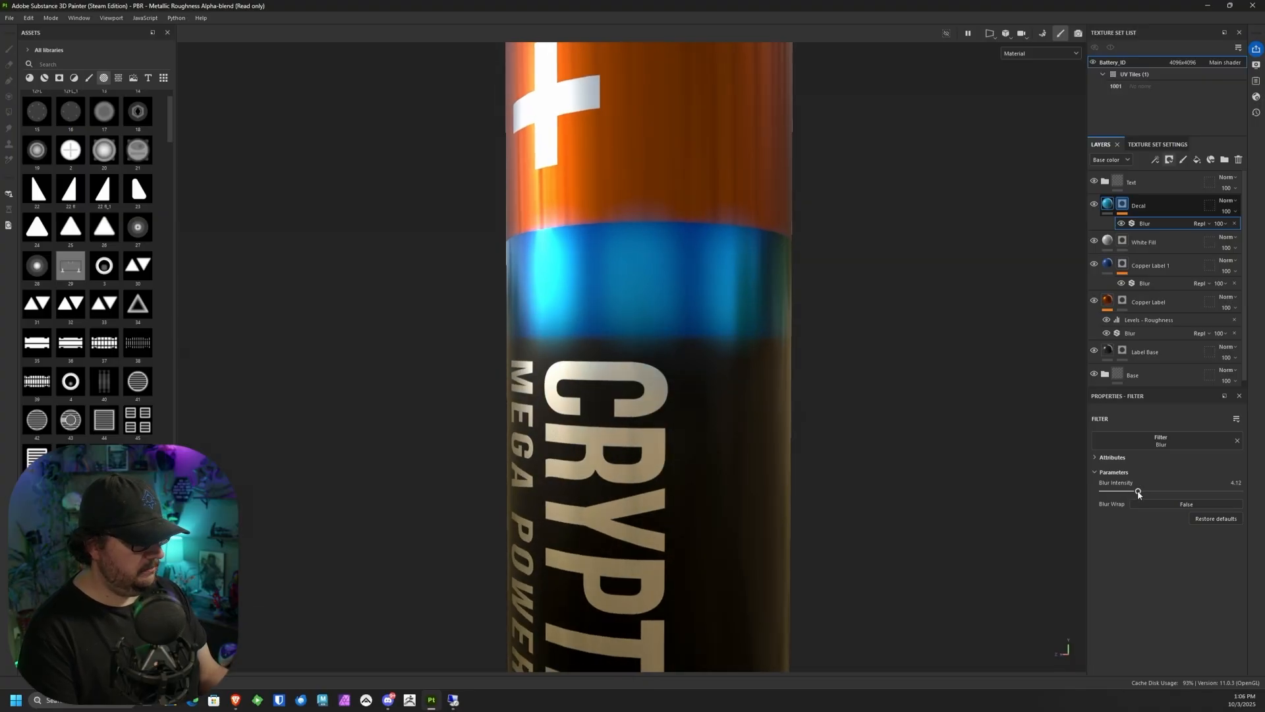
alt+drag(949, 369, 496, 416)
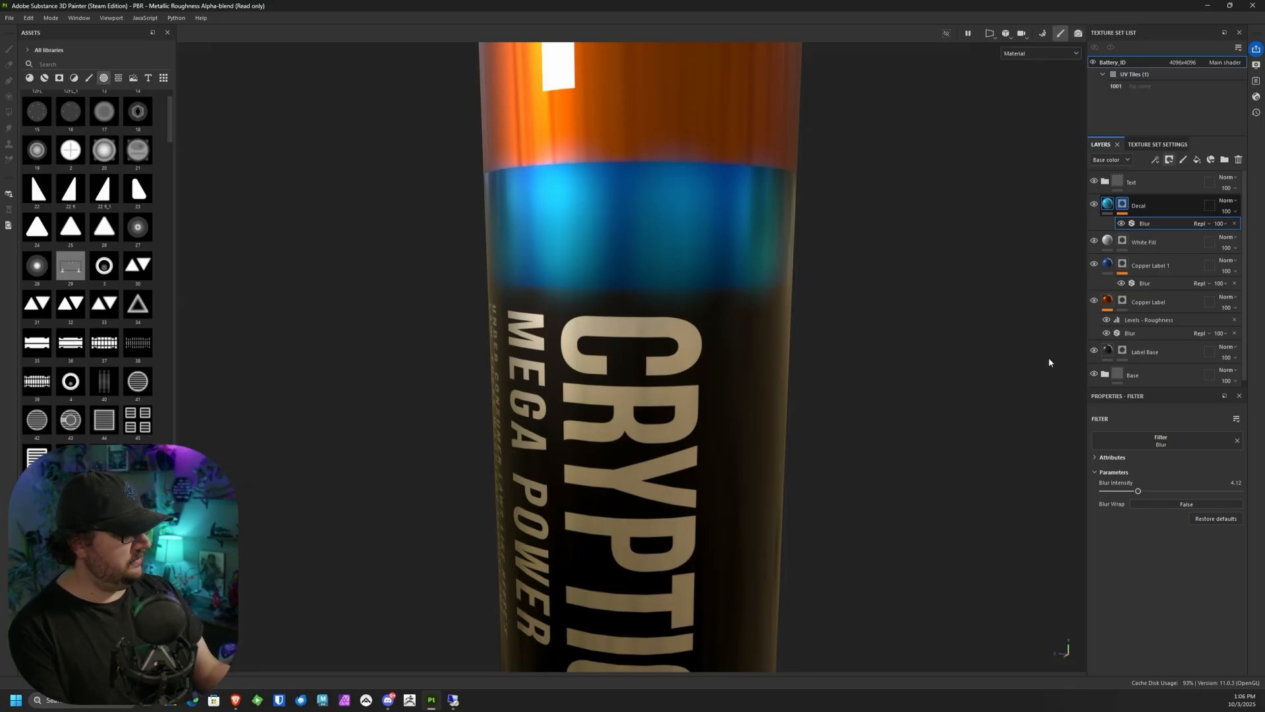
click(1124, 204)
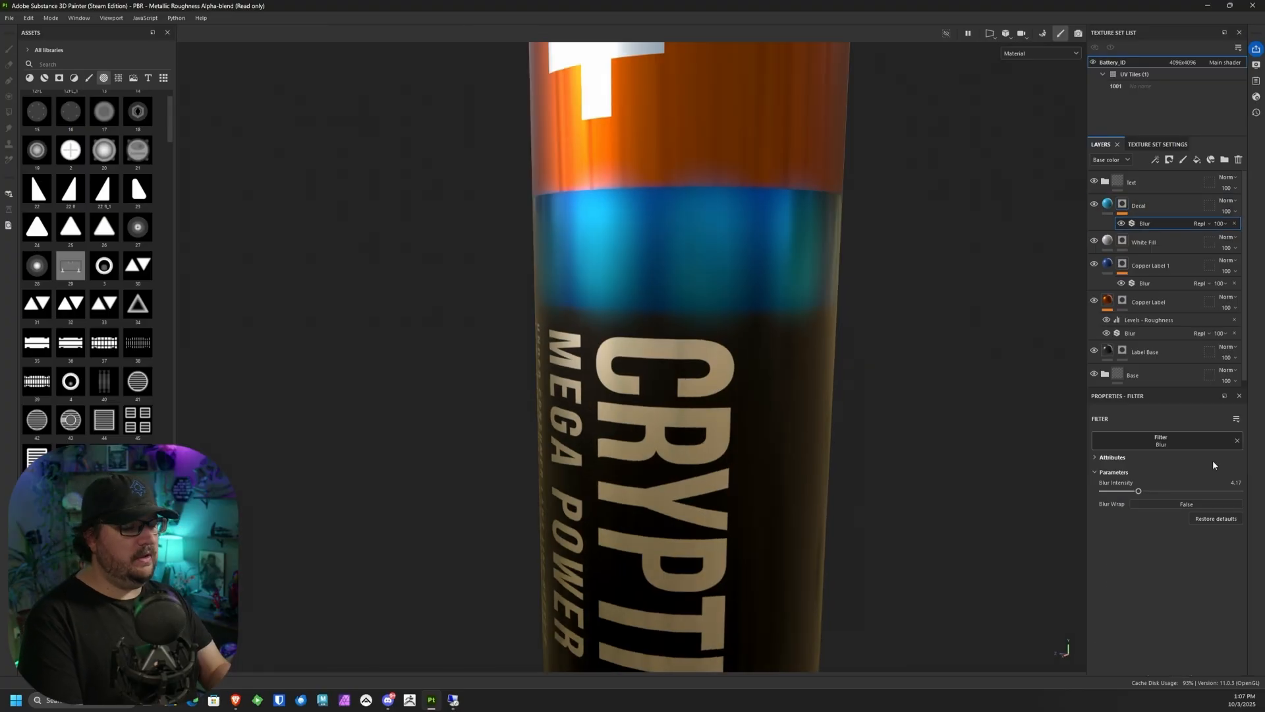
alt+drag(755, 322, 783, 324)
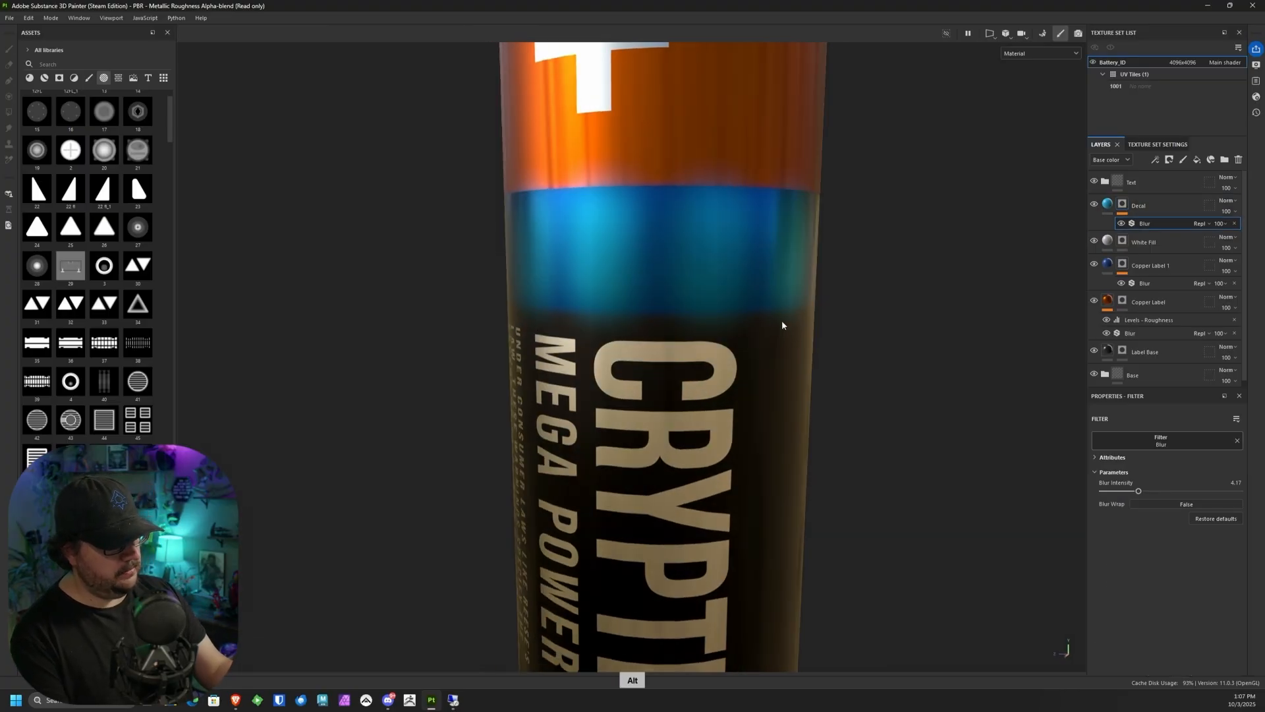
Step: Nudge the Decal path's points around the blue band to even out the path, undoing the misplaced adjustment
click(1124, 204)
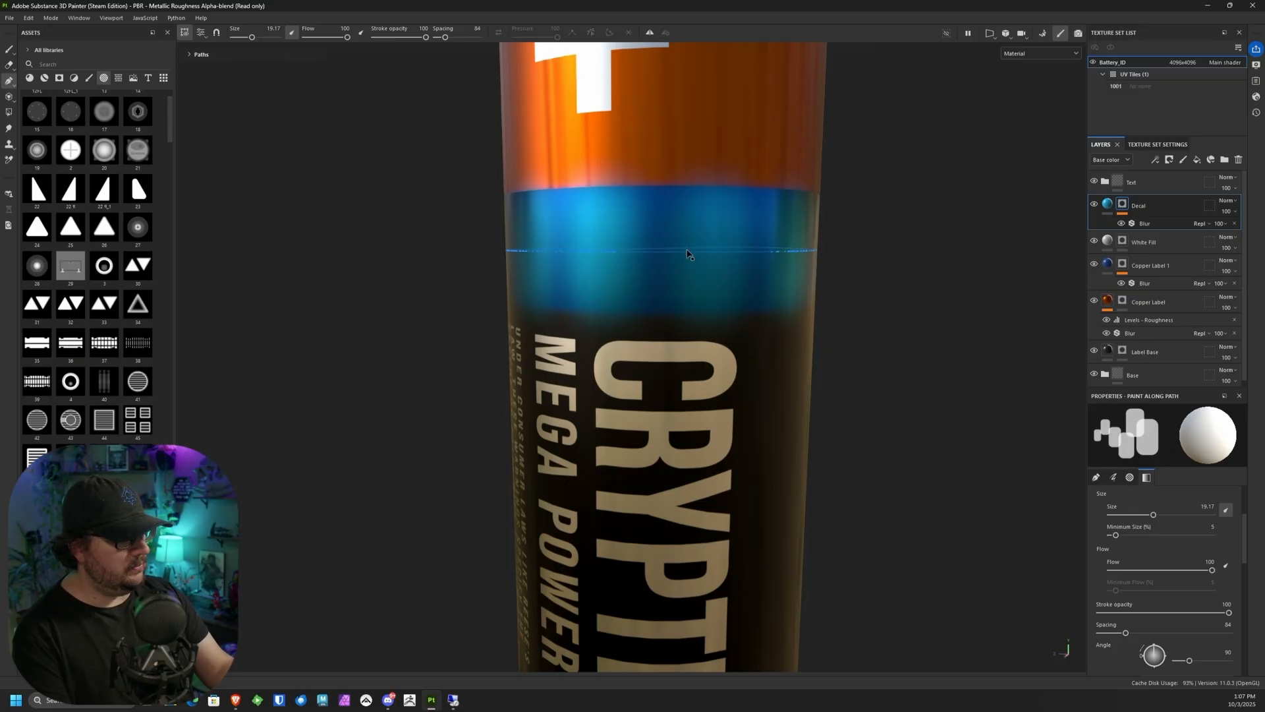
alt+drag(796, 292, 828, 288)
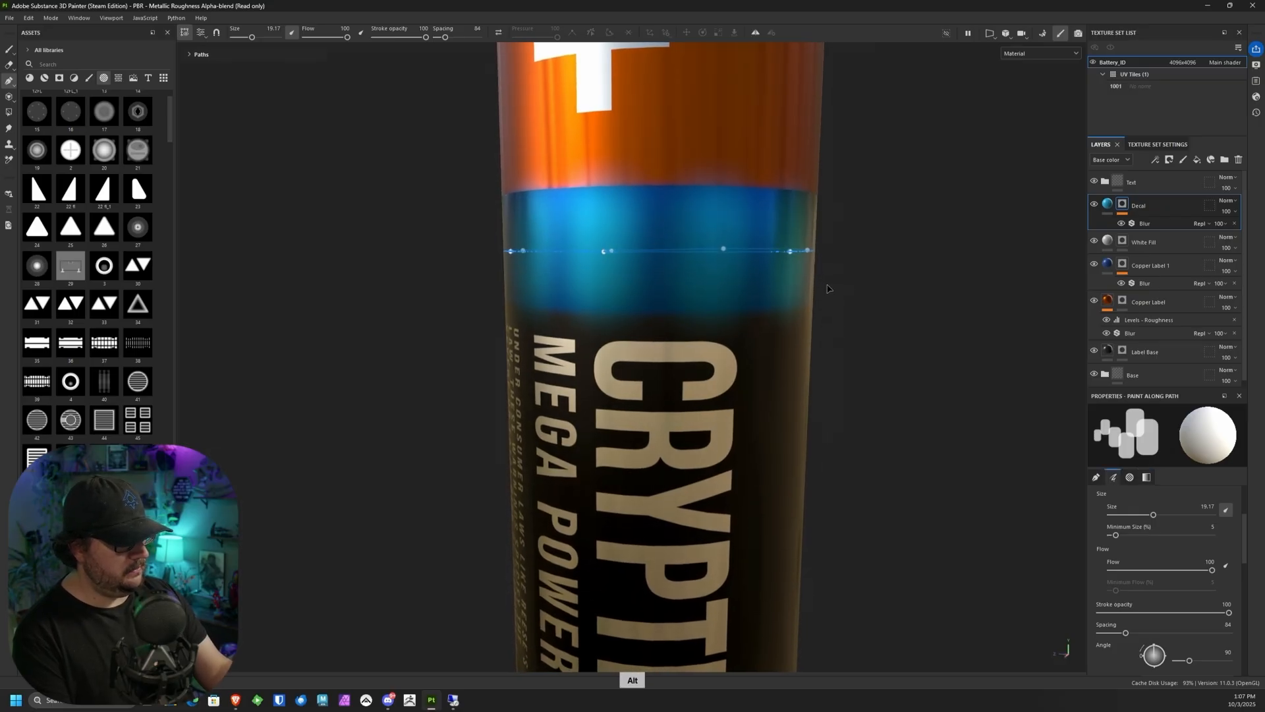
click(725, 251)
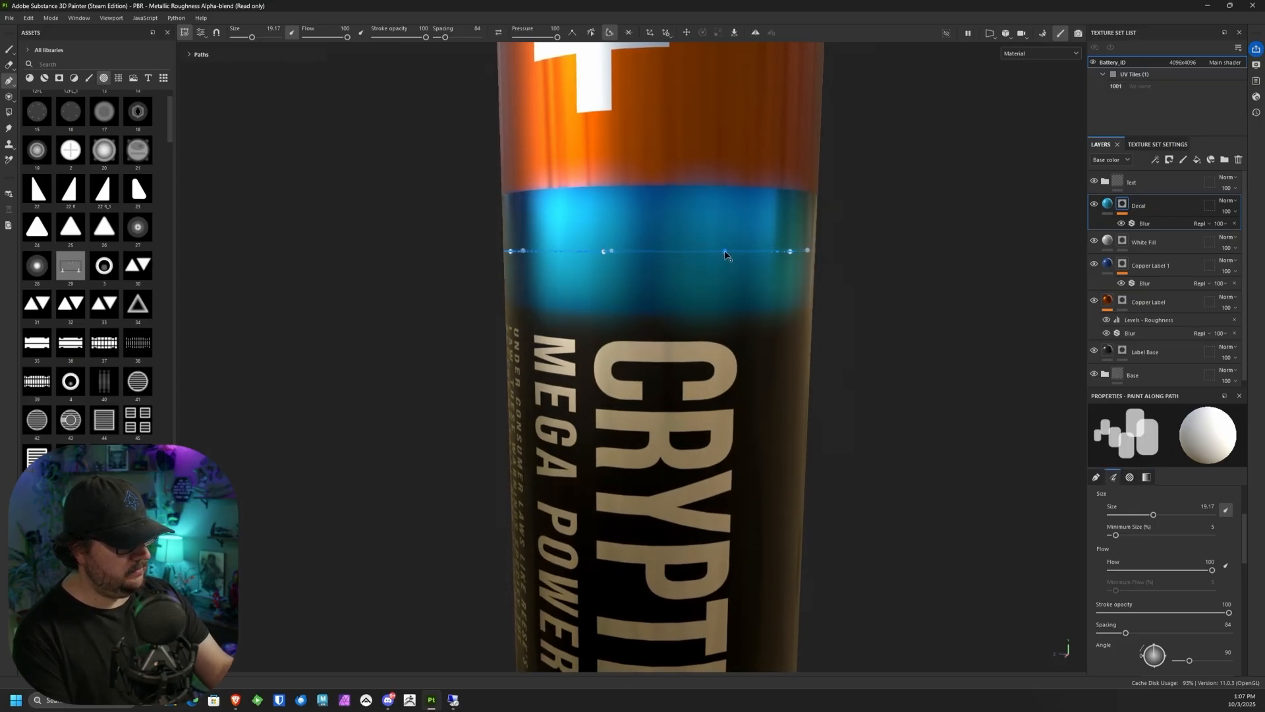
alt+drag(909, 268, 810, 275)
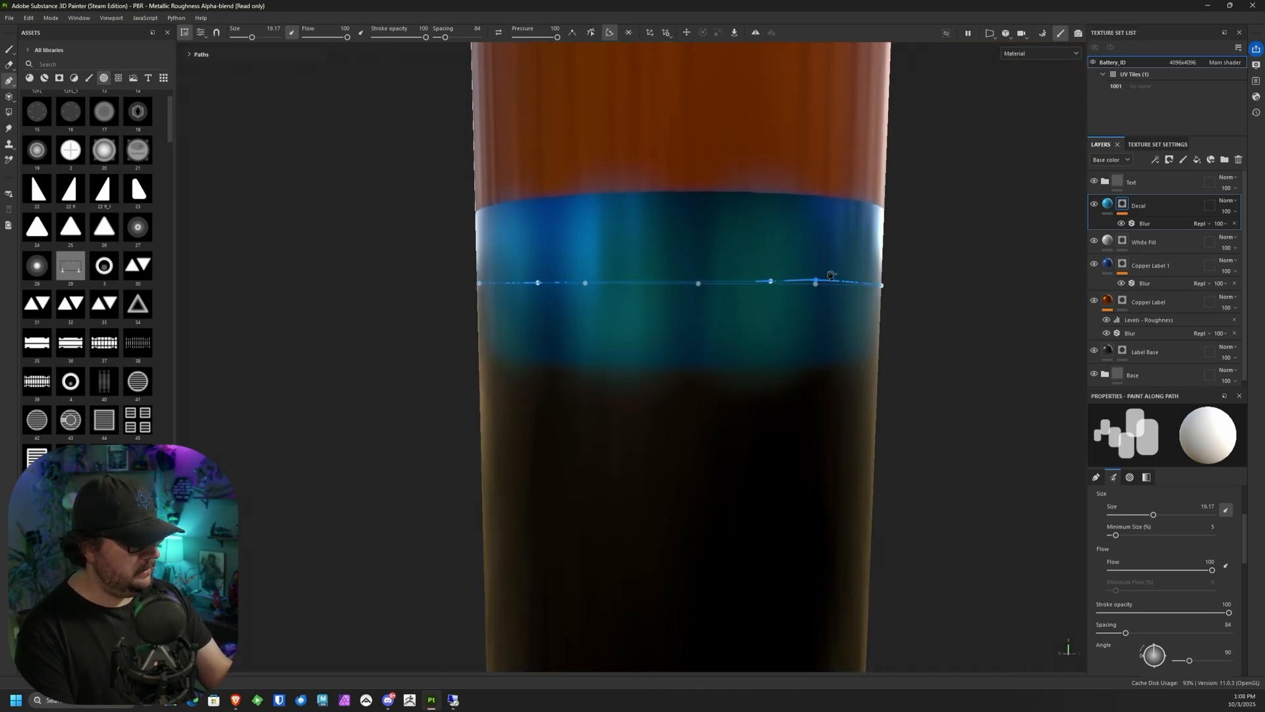
alt+drag(951, 270, 865, 285)
key(ctrl+z)
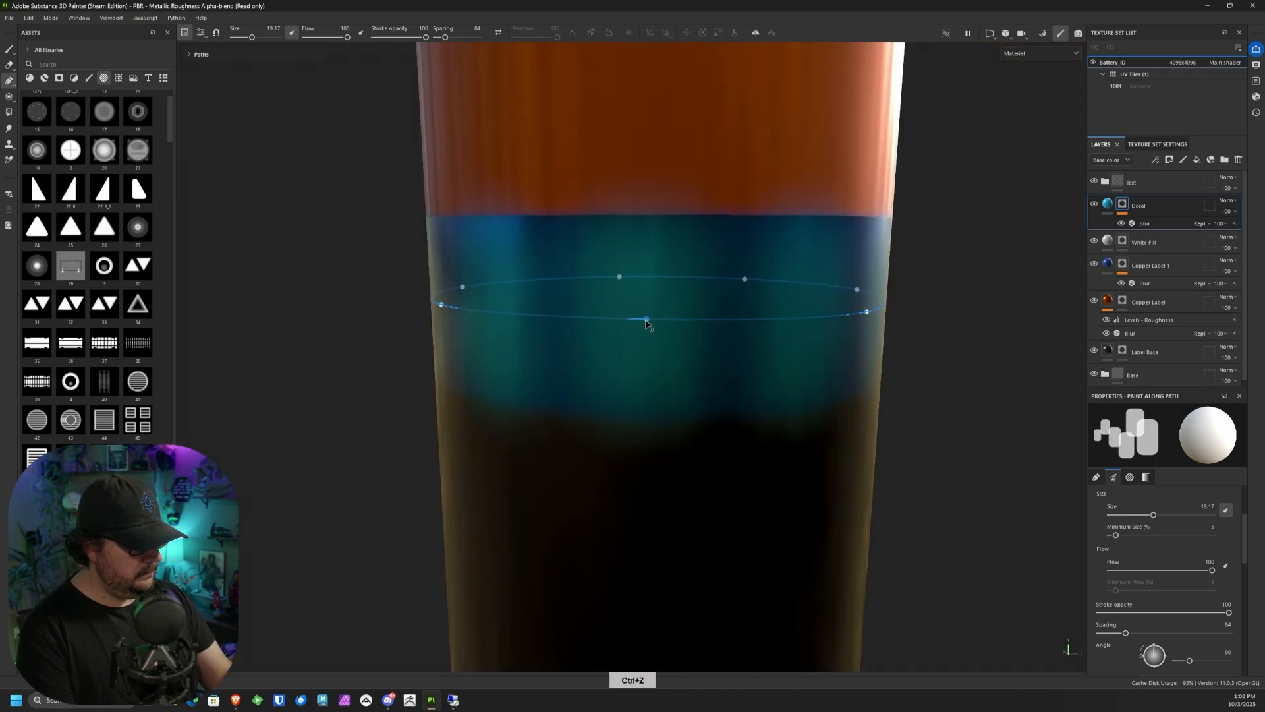
drag(646, 321, 646, 327)
alt+drag(941, 356, 622, 310)
alt+right_drag(622, 310, 626, 401)
alt+drag(626, 401, 574, 329)
alt+middle_drag(575, 329, 652, 318)
alt+drag(645, 293, 635, 280)
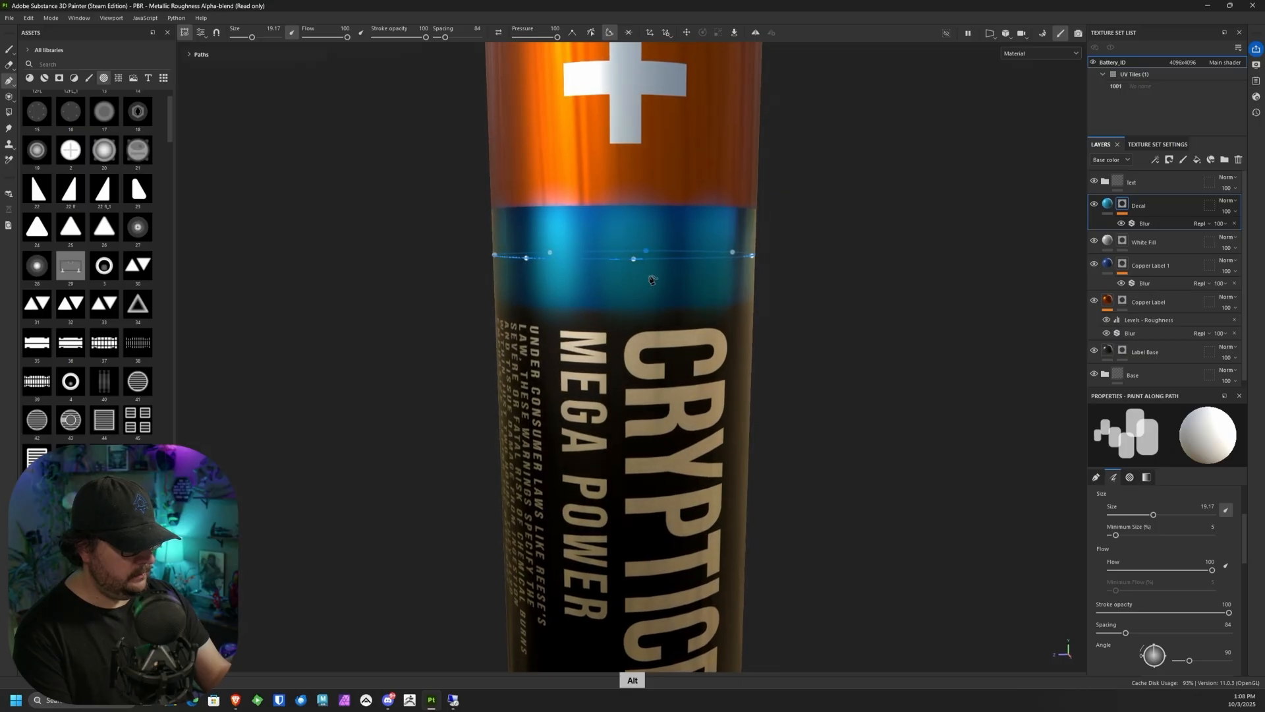
alt+right_drag(635, 280, 613, 511)
alt+drag(613, 511, 604, 462)
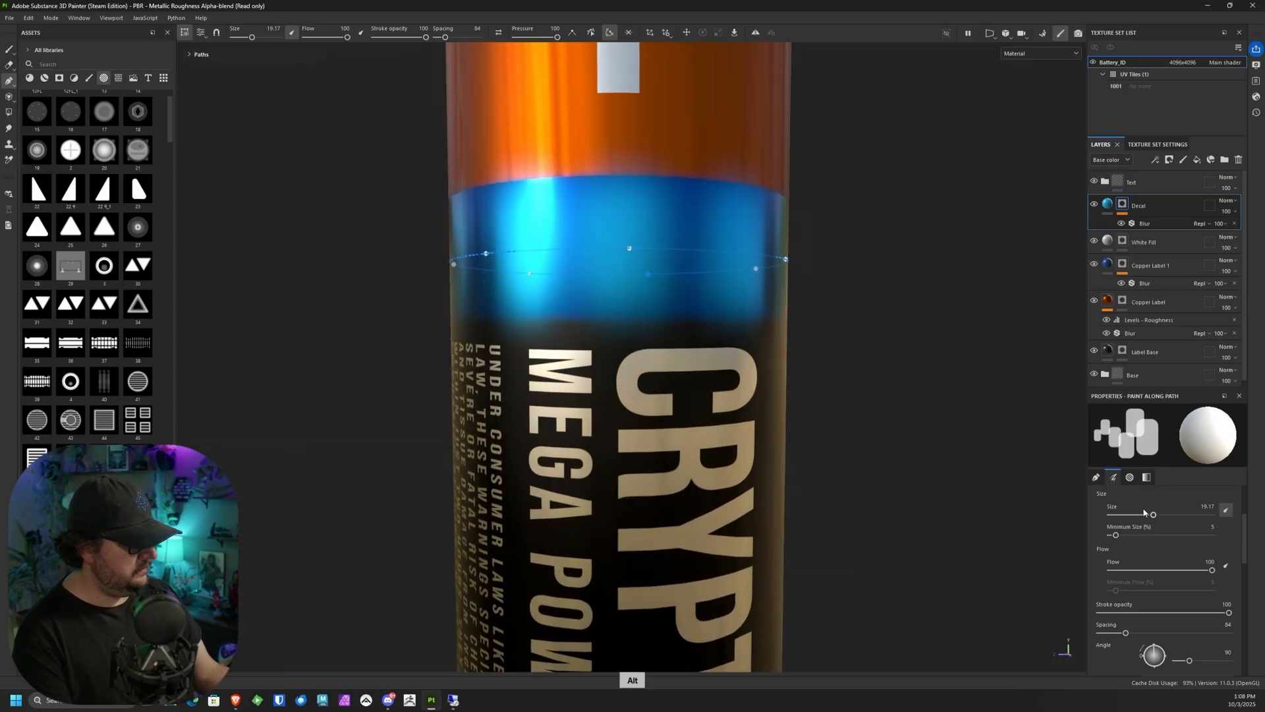
Step: Reduce the Decal path's brush size to 12.45 so the blurred shapes stay inside the blue band
drag(1153, 518, 1149, 518)
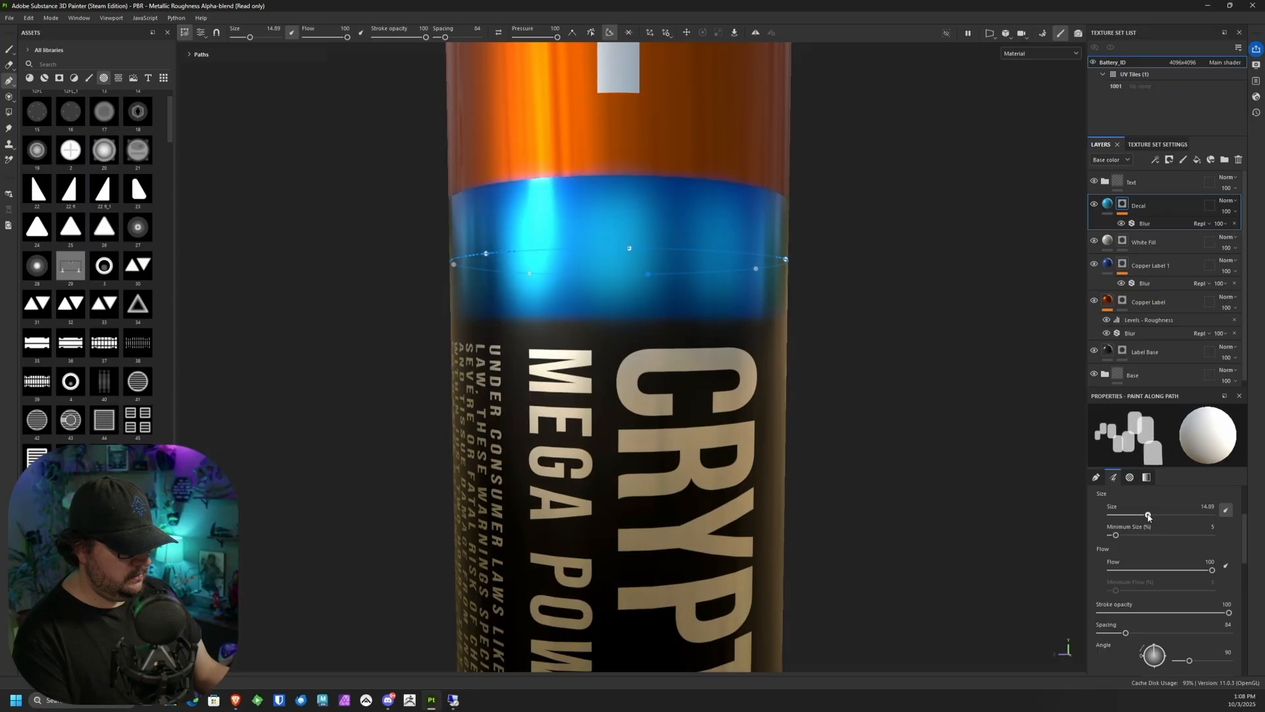
alt+drag(862, 445, 839, 460)
alt+right_drag(839, 461, 798, 286)
alt+drag(797, 286, 837, 331)
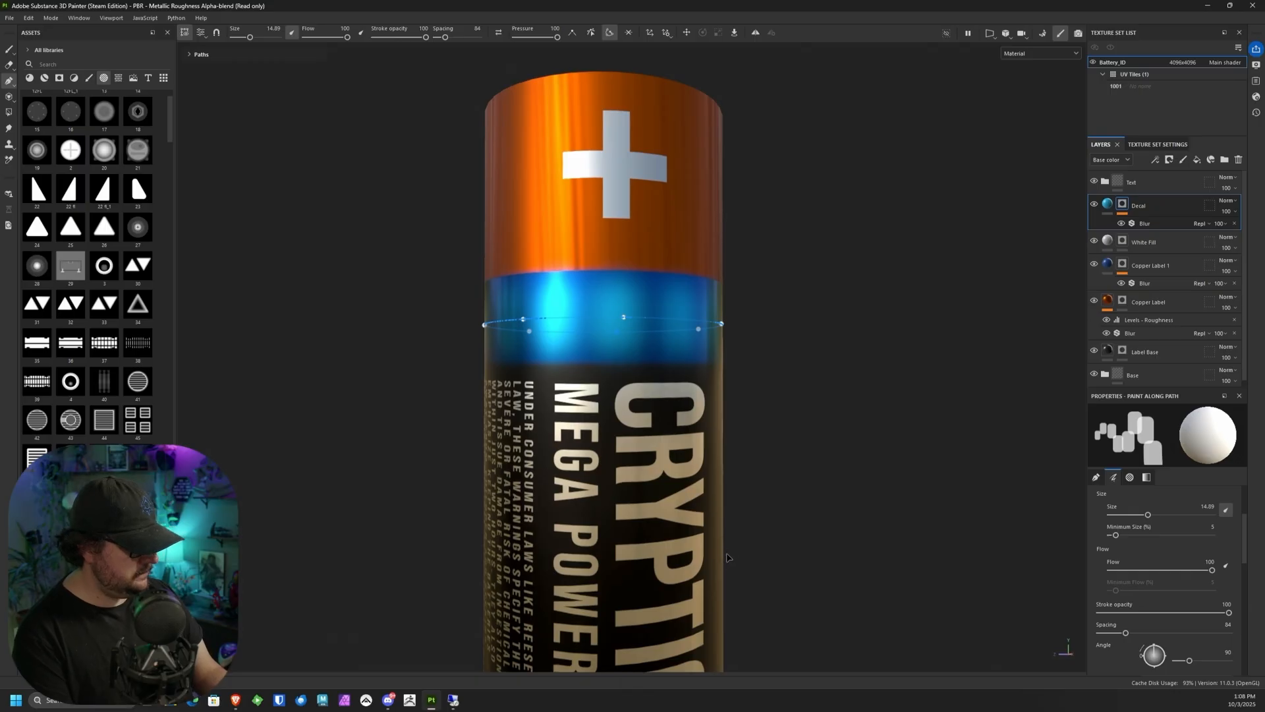
alt+drag(727, 557, 886, 503)
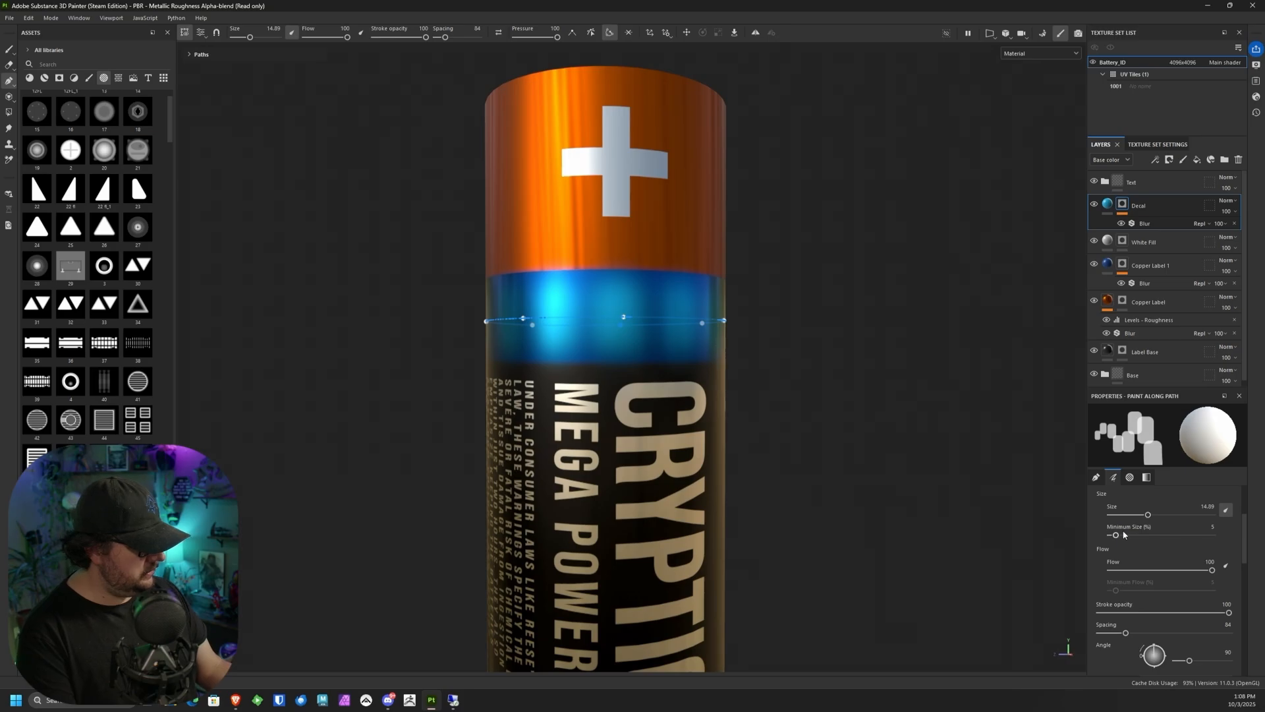
drag(1148, 518, 1145, 519)
alt+drag(870, 501, 653, 377)
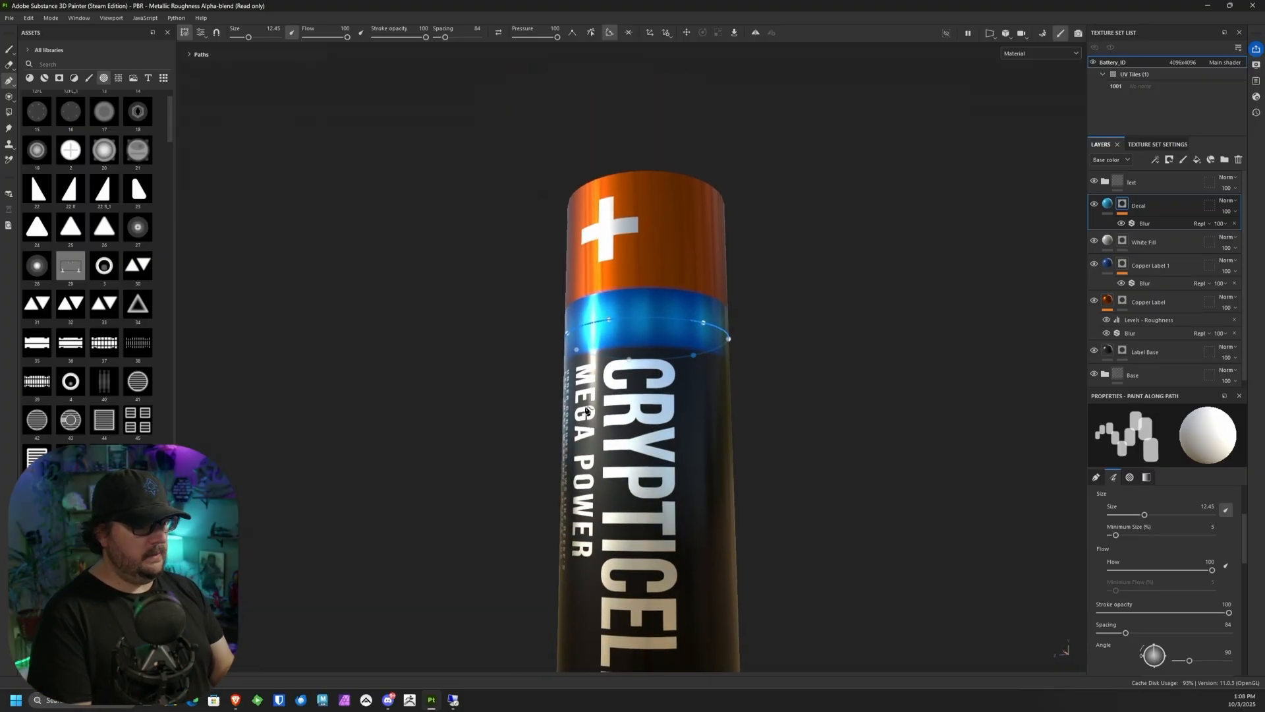
alt+drag(751, 403, 760, 384)
alt+middle_drag(760, 384, 727, 404)
alt+right_drag(727, 404, 857, 481)
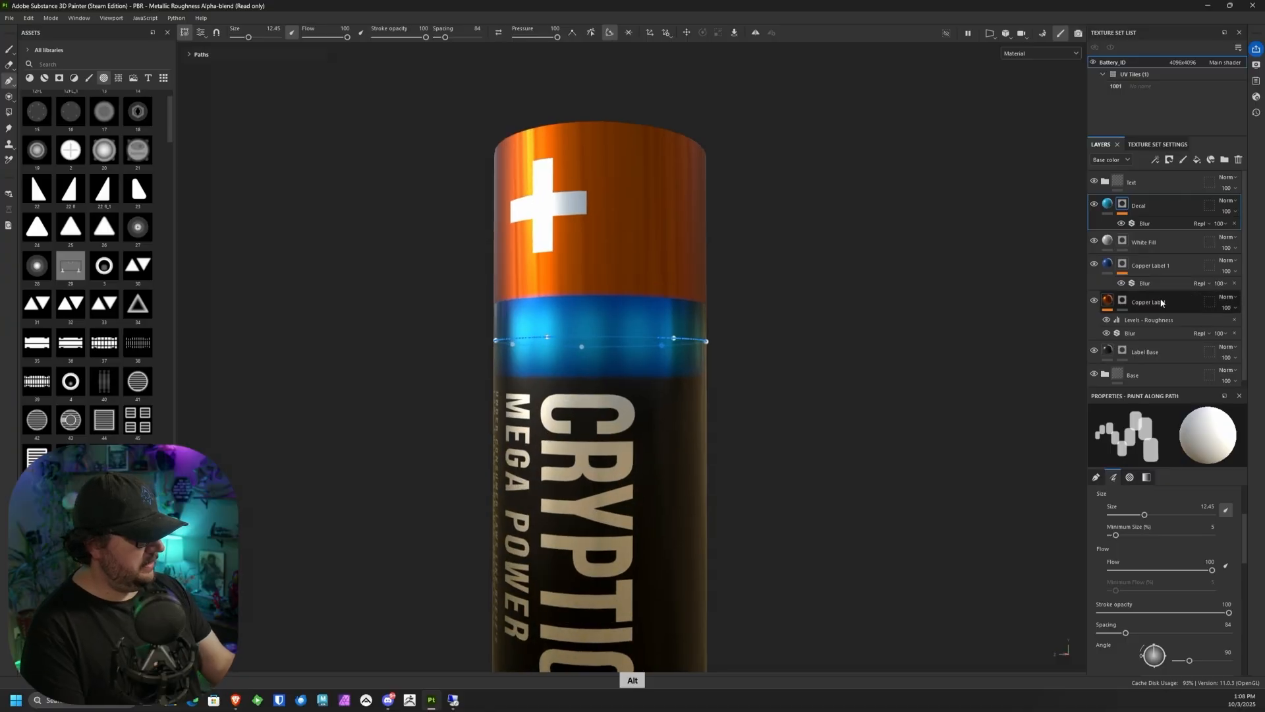
Step: Try different blur strengths on the Decal mask and settle on an intensity of 4.12
click(1152, 224)
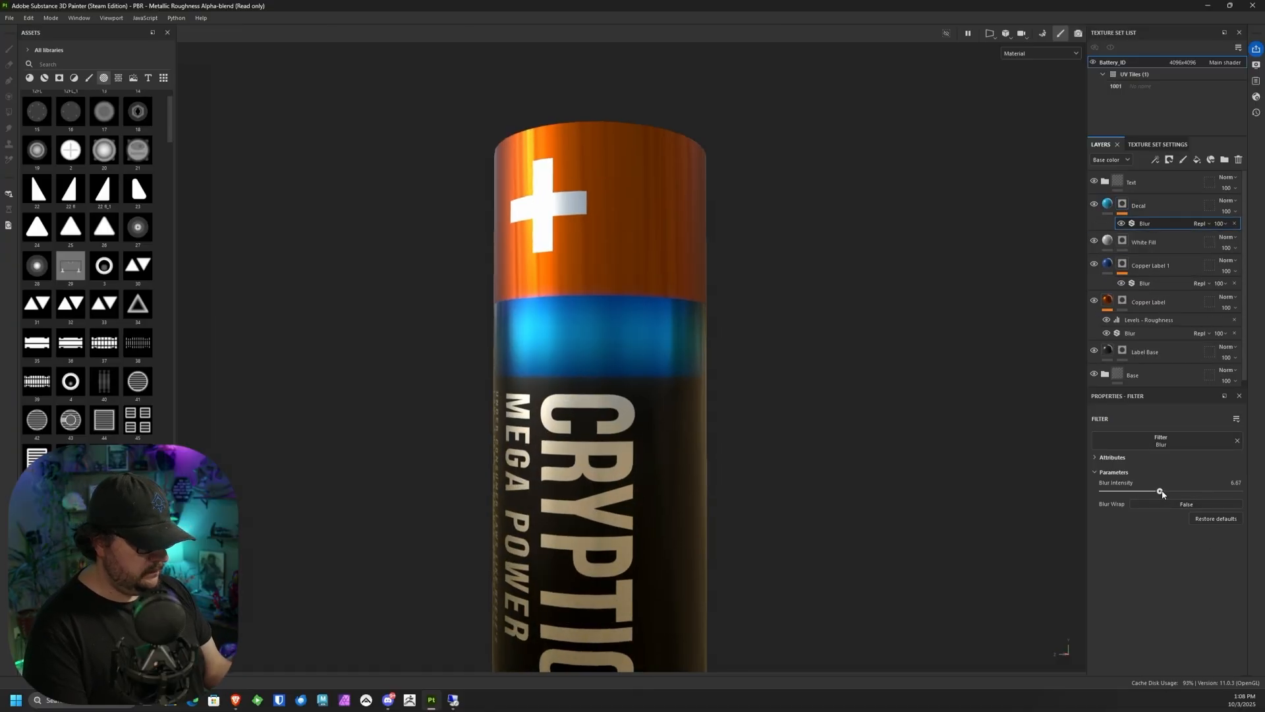
drag(1161, 491, 1125, 498)
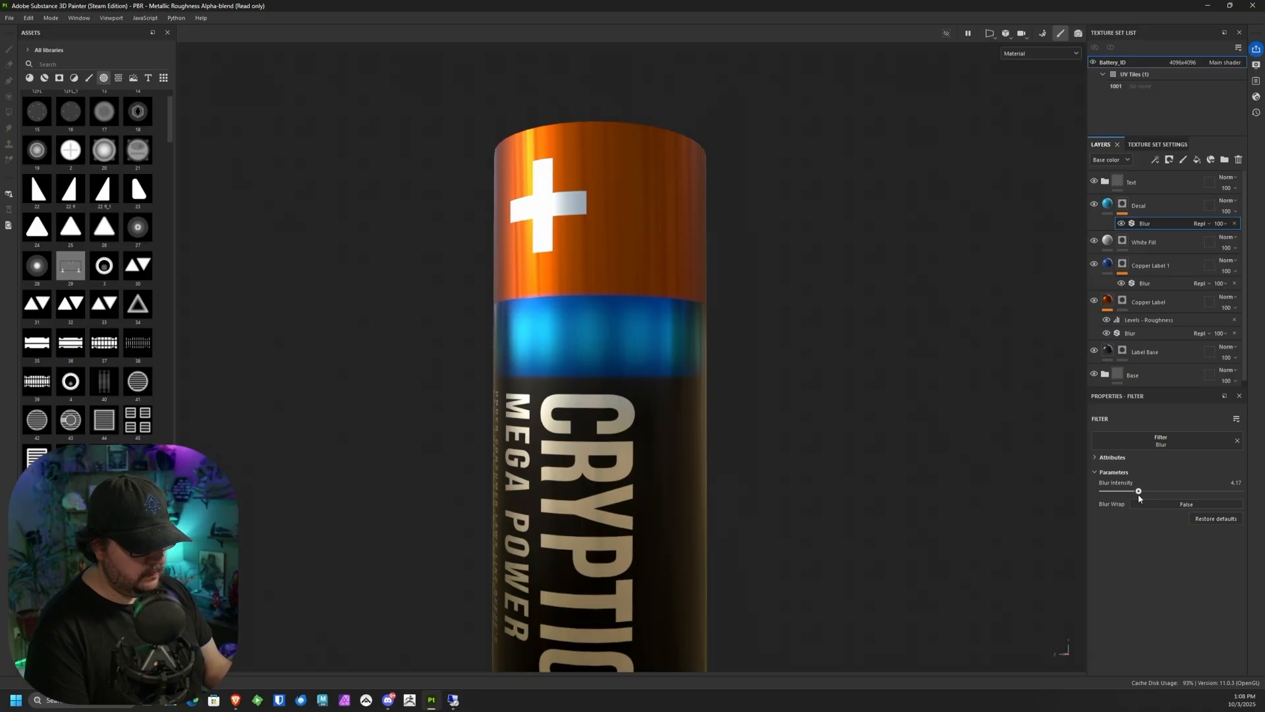
alt+drag(986, 465, 811, 350)
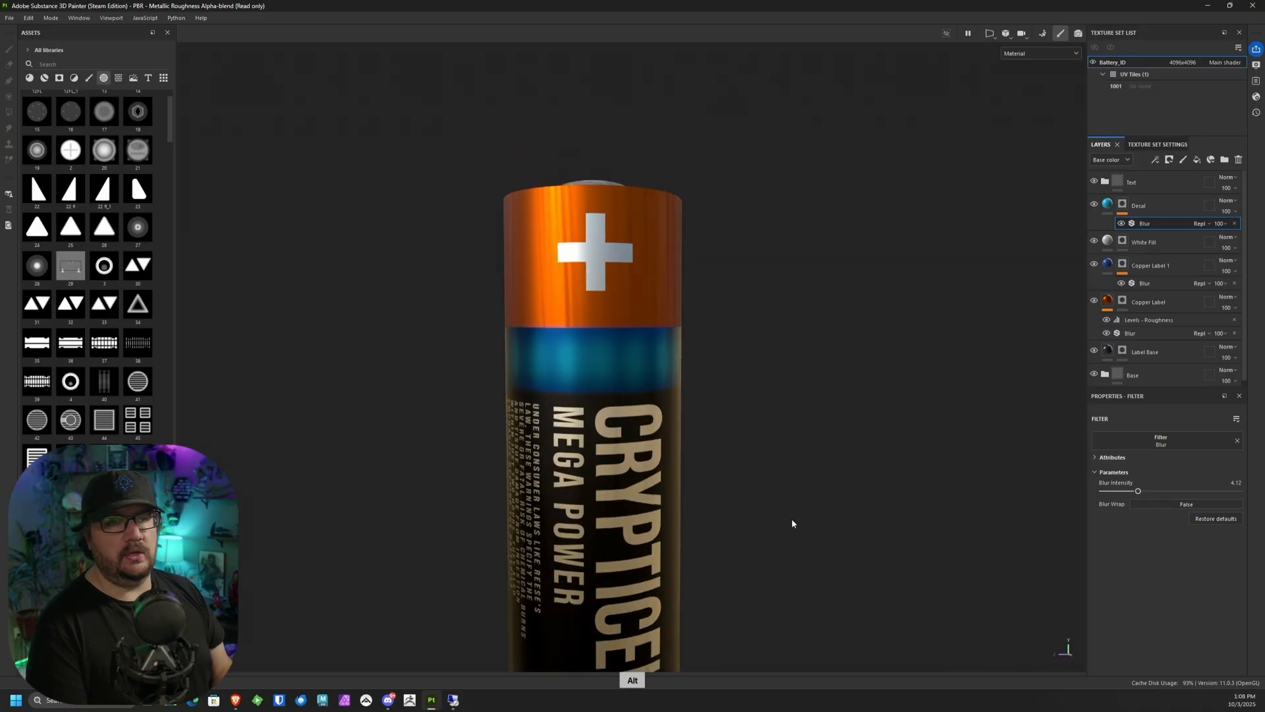
alt+drag(794, 508, 768, 413)
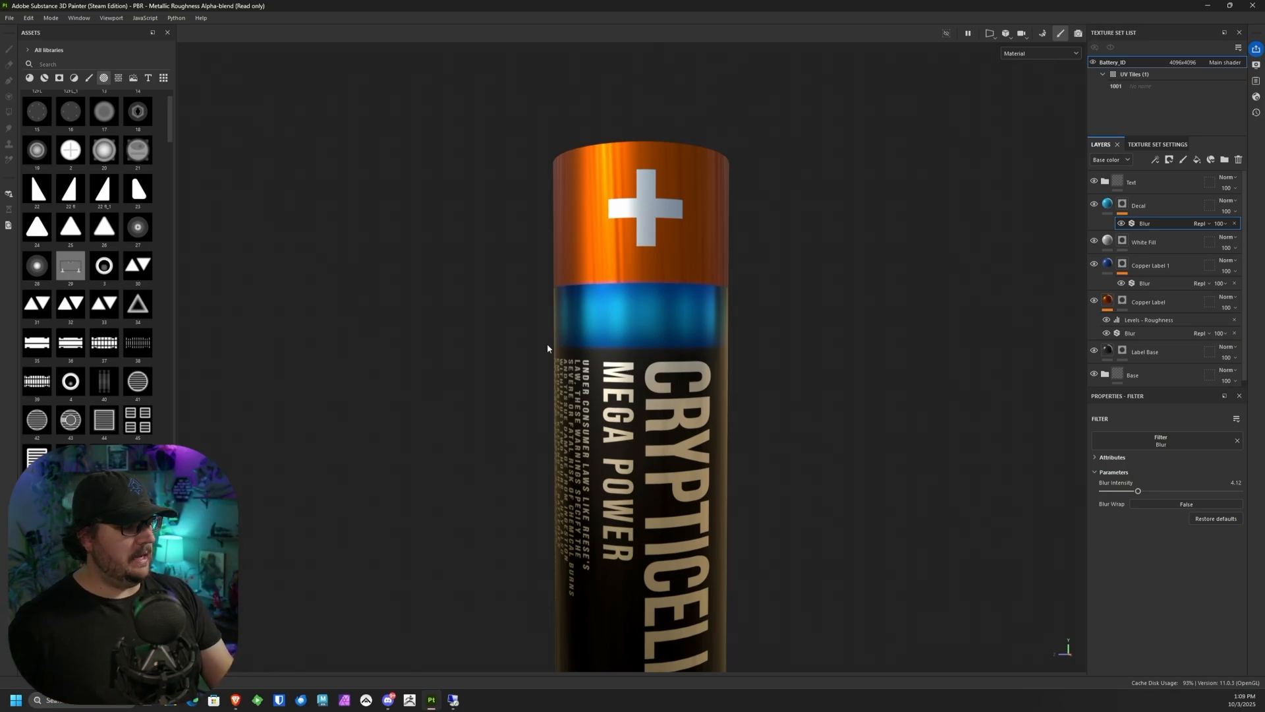
Step: Add a fill layer named White Strip above the Decal layer and give it a black mask
click(1168, 203)
click(1198, 161)
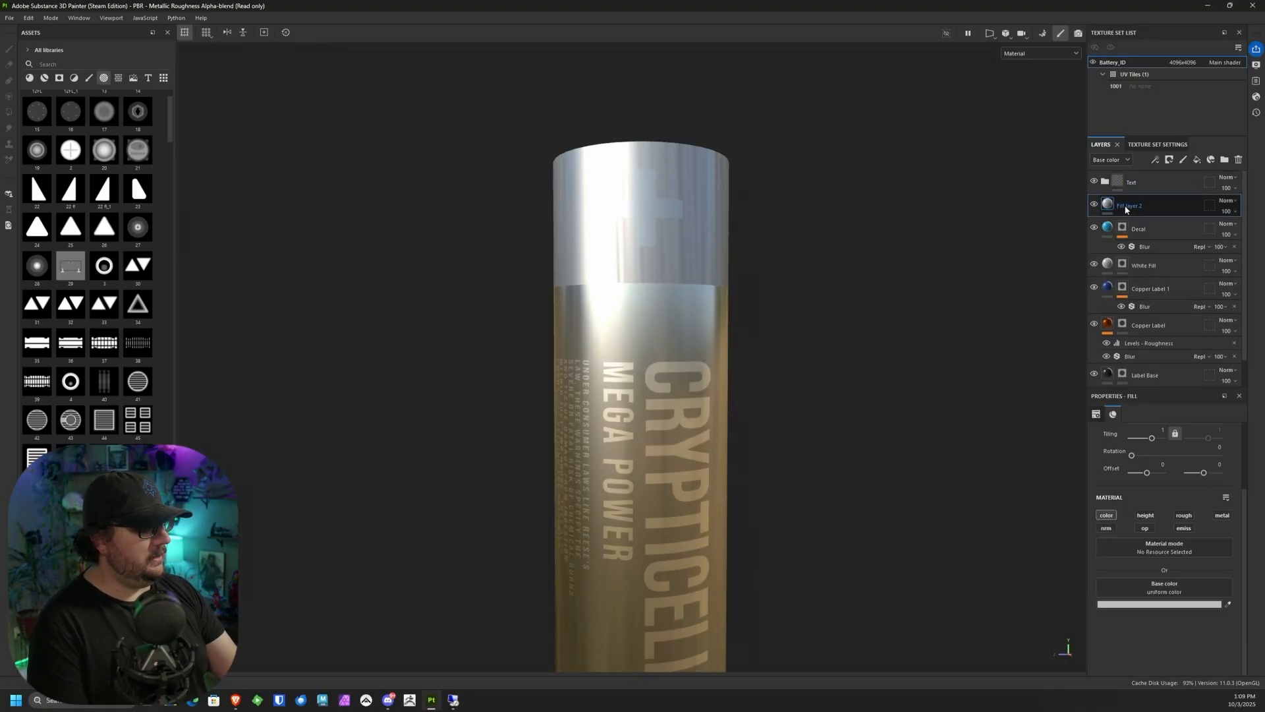
double_click(1128, 207)
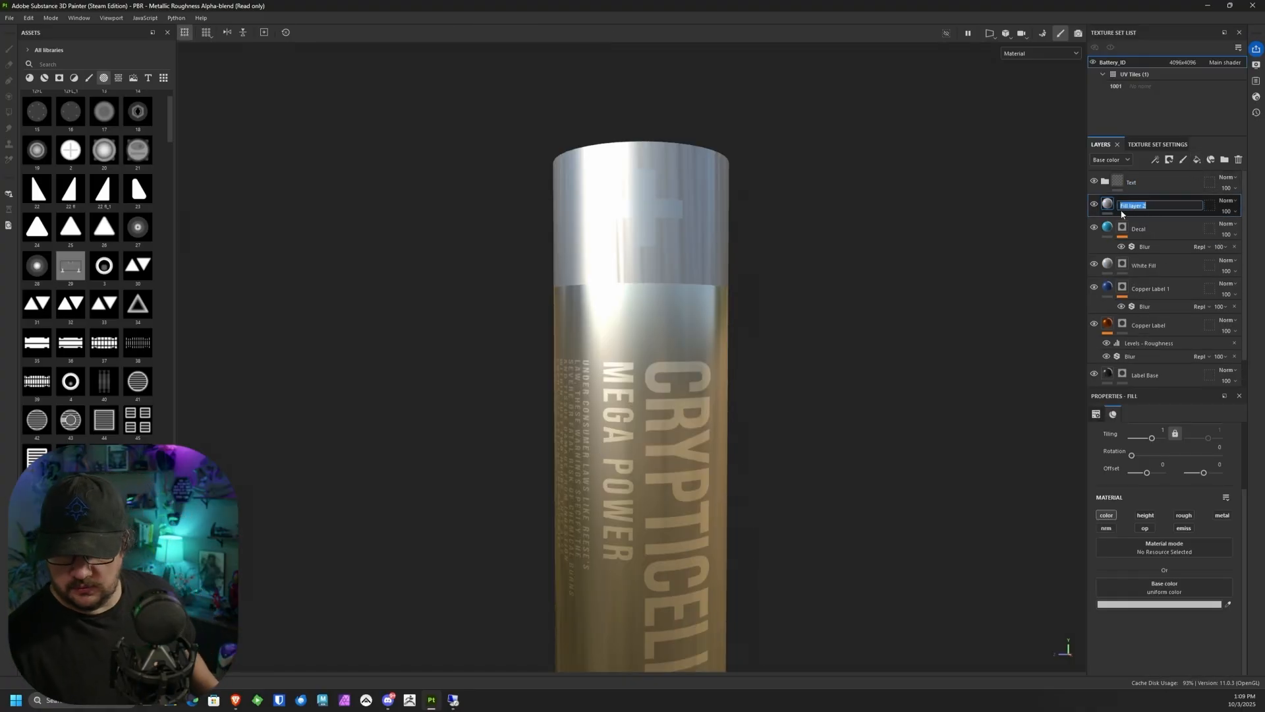
text(White Strip)
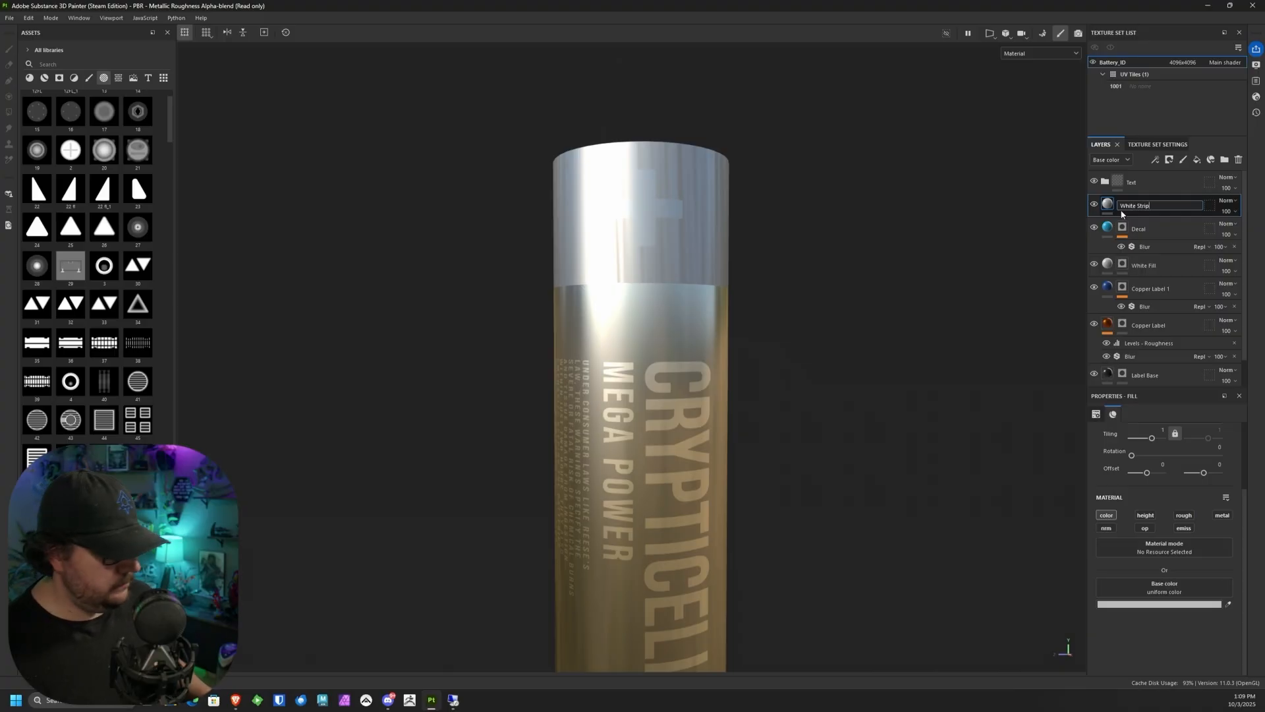
key(Return)
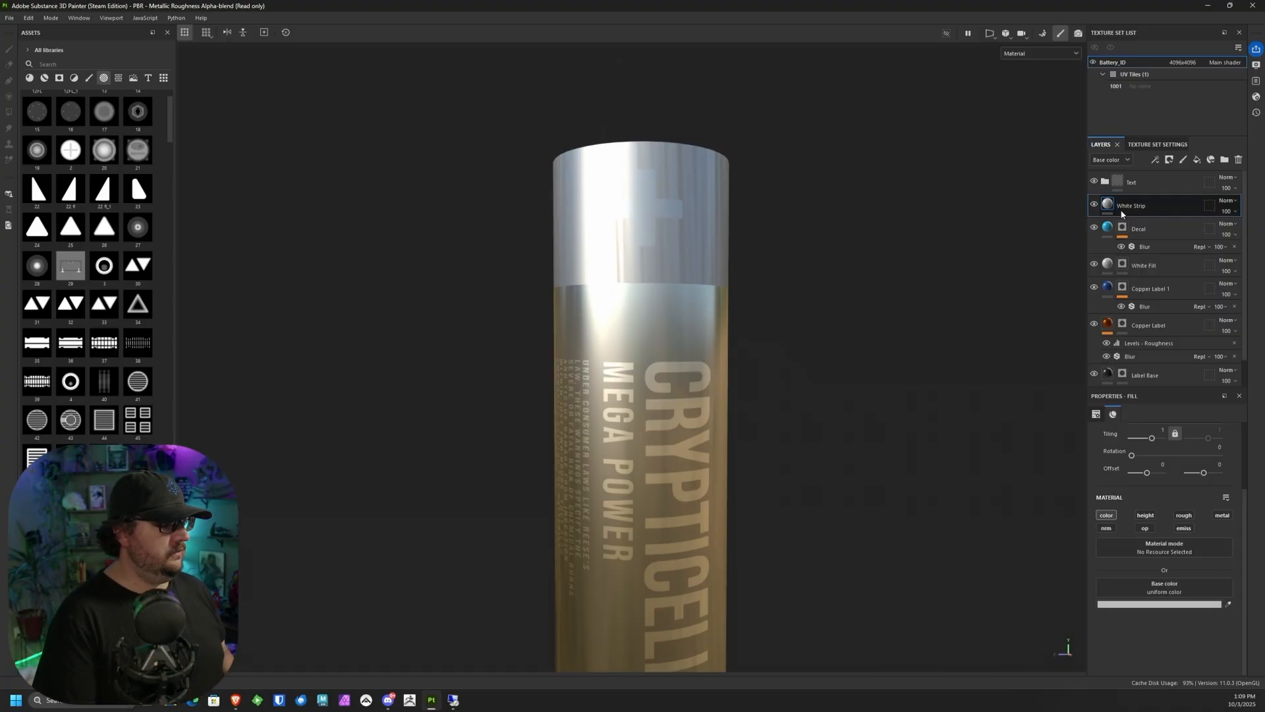
click(1169, 160)
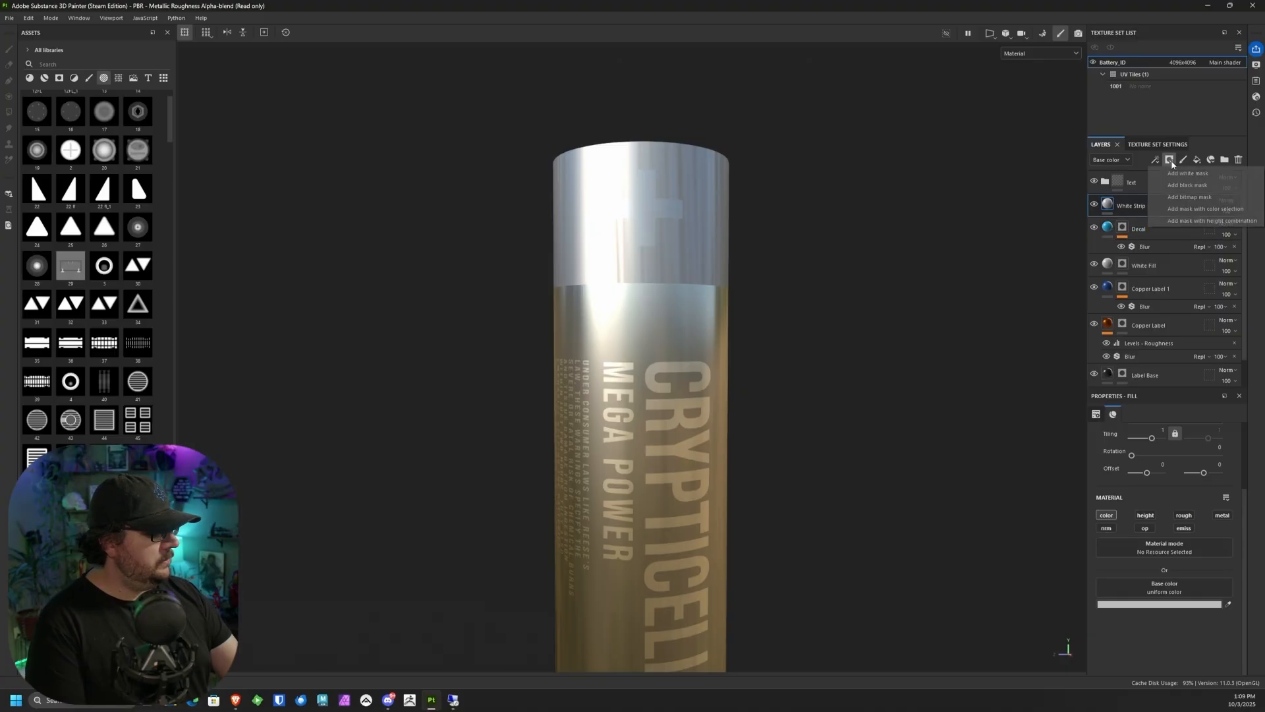
click(1194, 173)
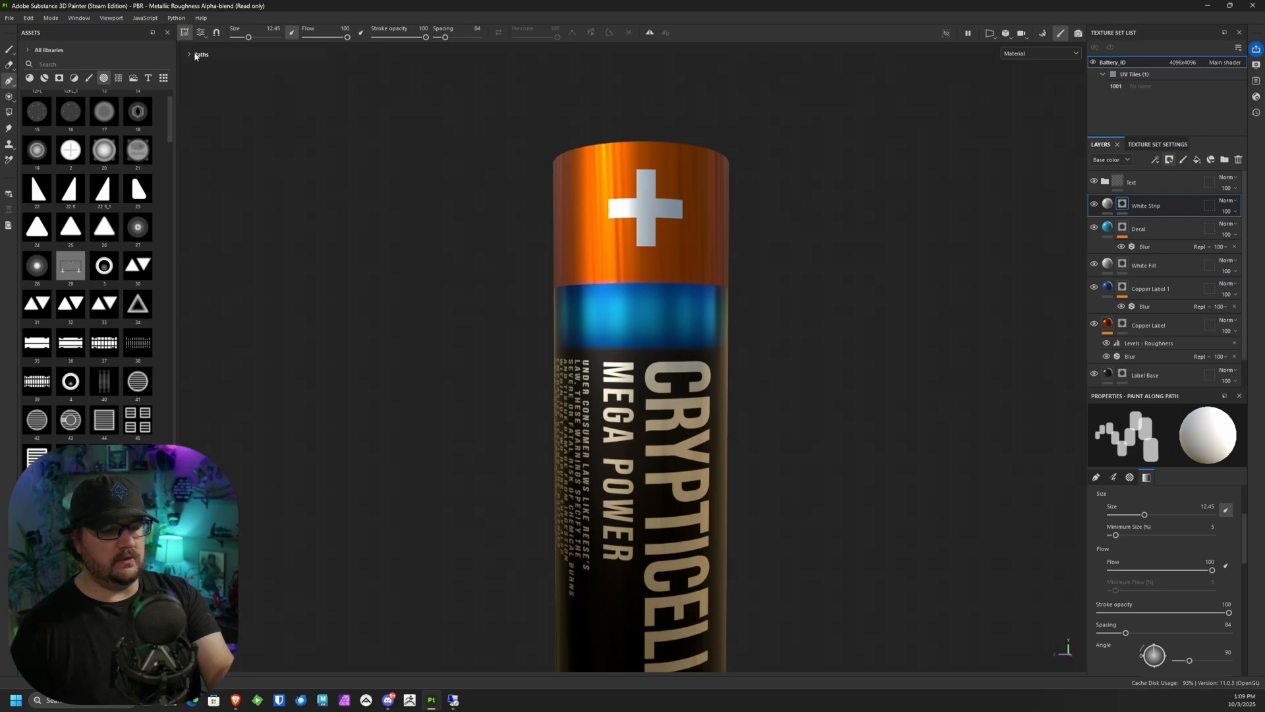
Step: Copy Path 1 from the Decal layer's mask and paste it into the White Strip layer's mask
click(1157, 230)
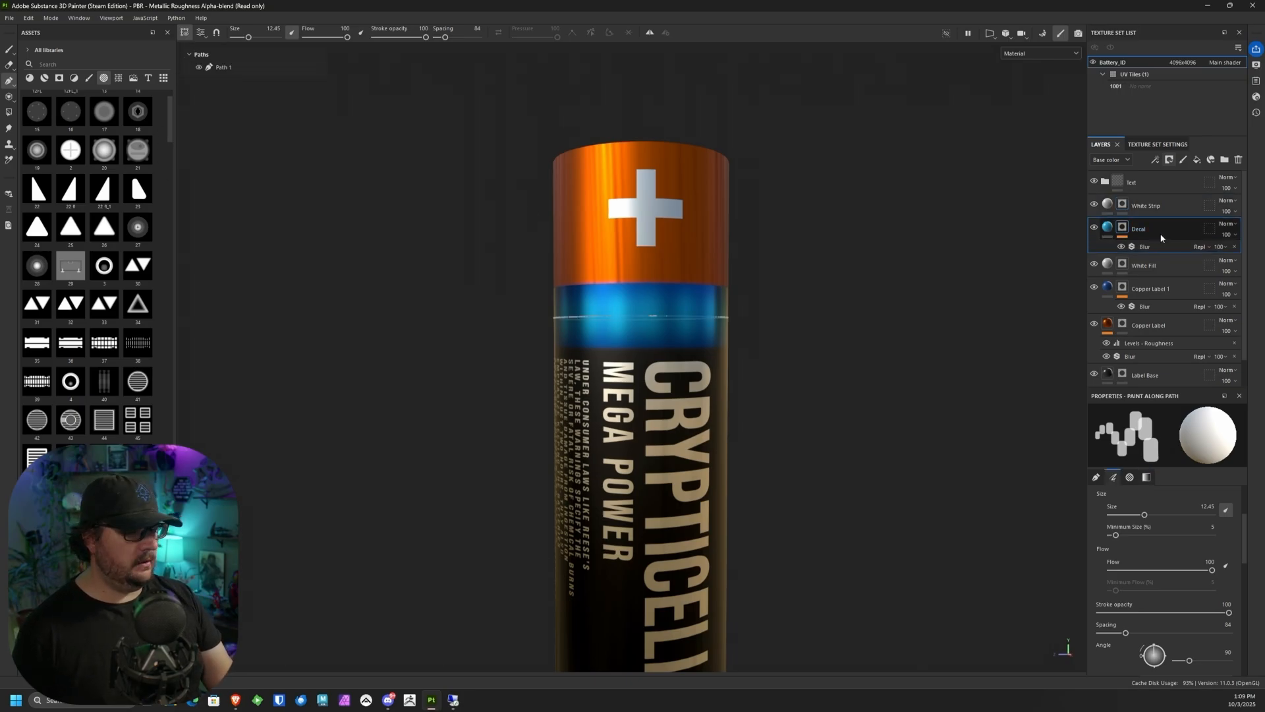
click(223, 66)
right_click(234, 65)
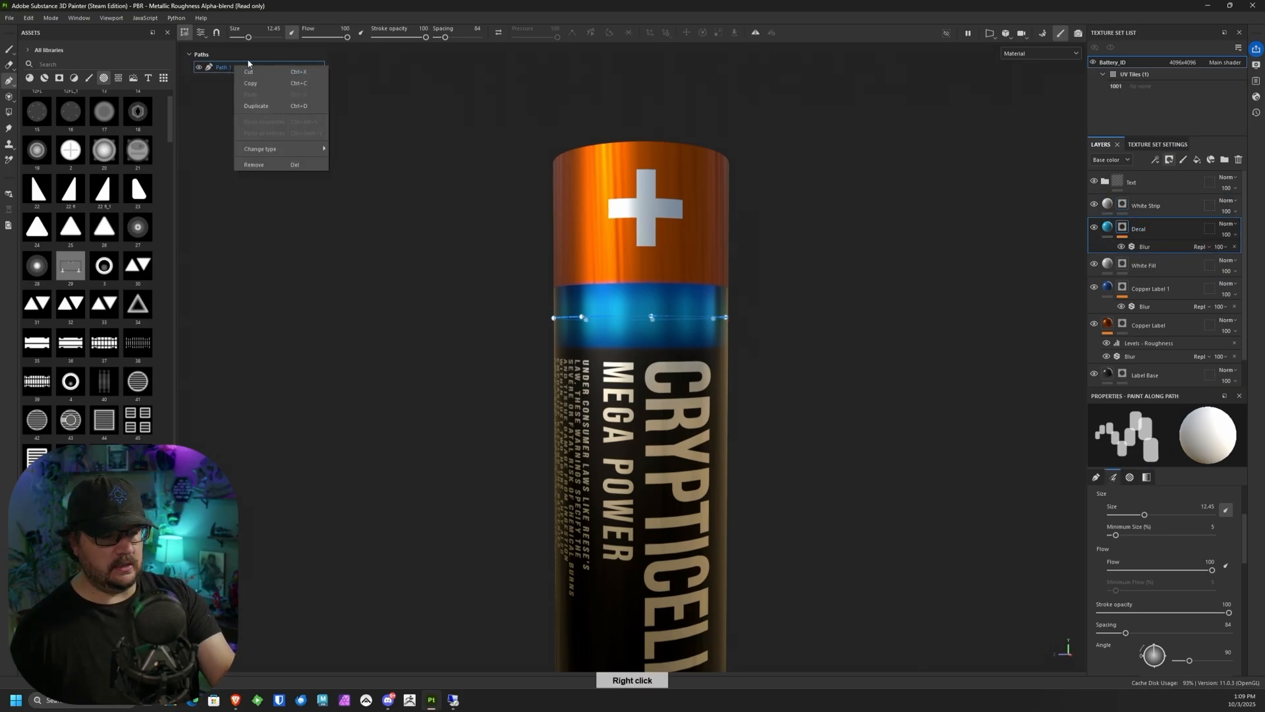
click(239, 152)
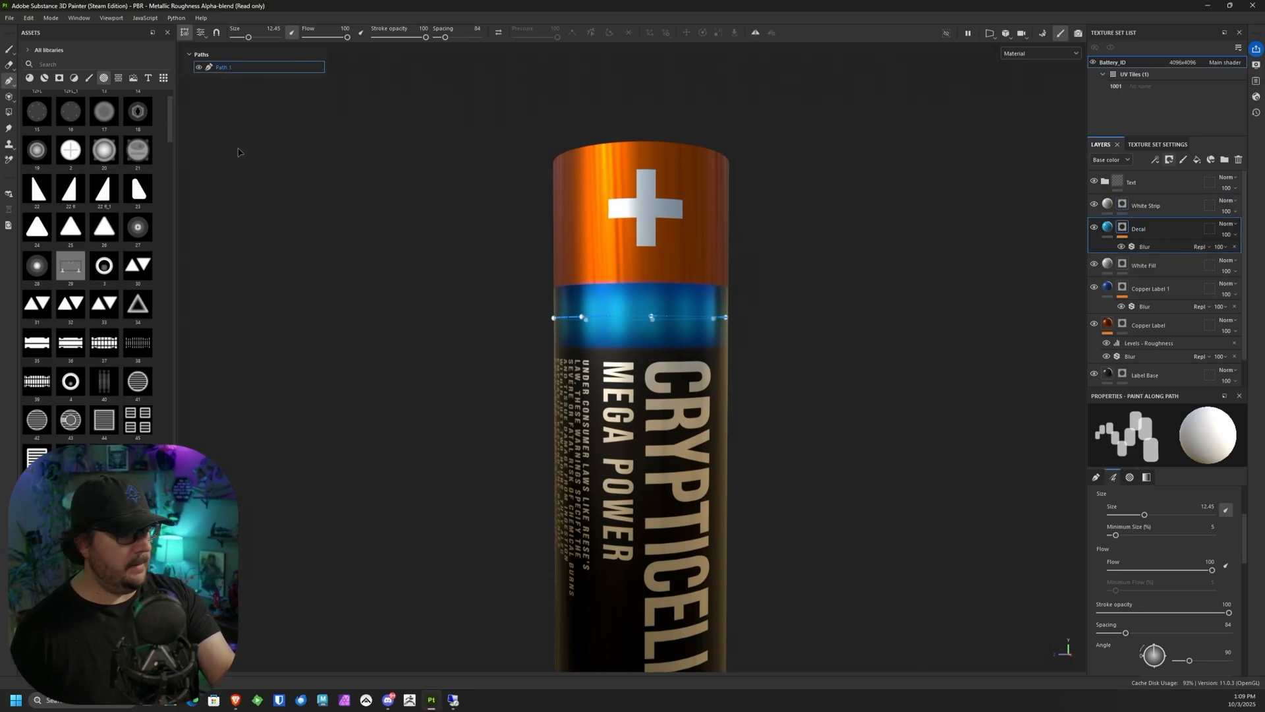
click(1163, 207)
right_click(228, 50)
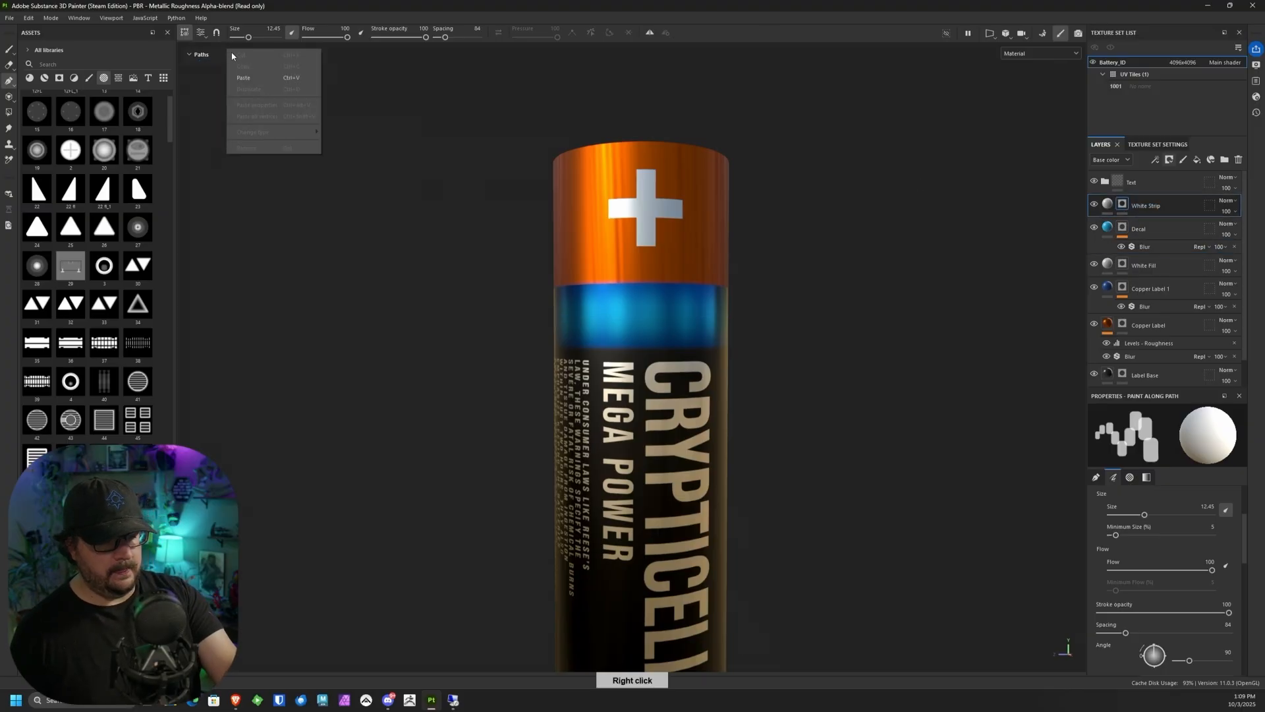
click(248, 75)
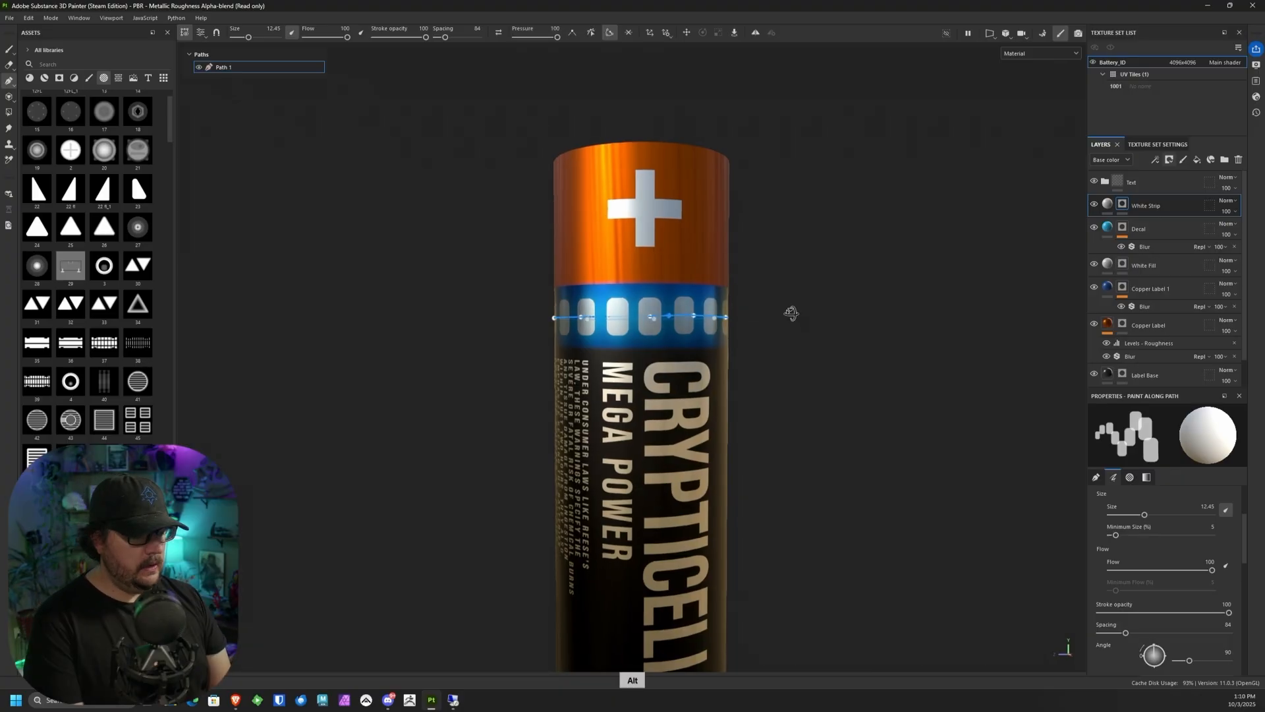
Step: Move the White Strip path up the battery onto the border between the copper and blue bands
alt+drag(791, 313, 752, 325)
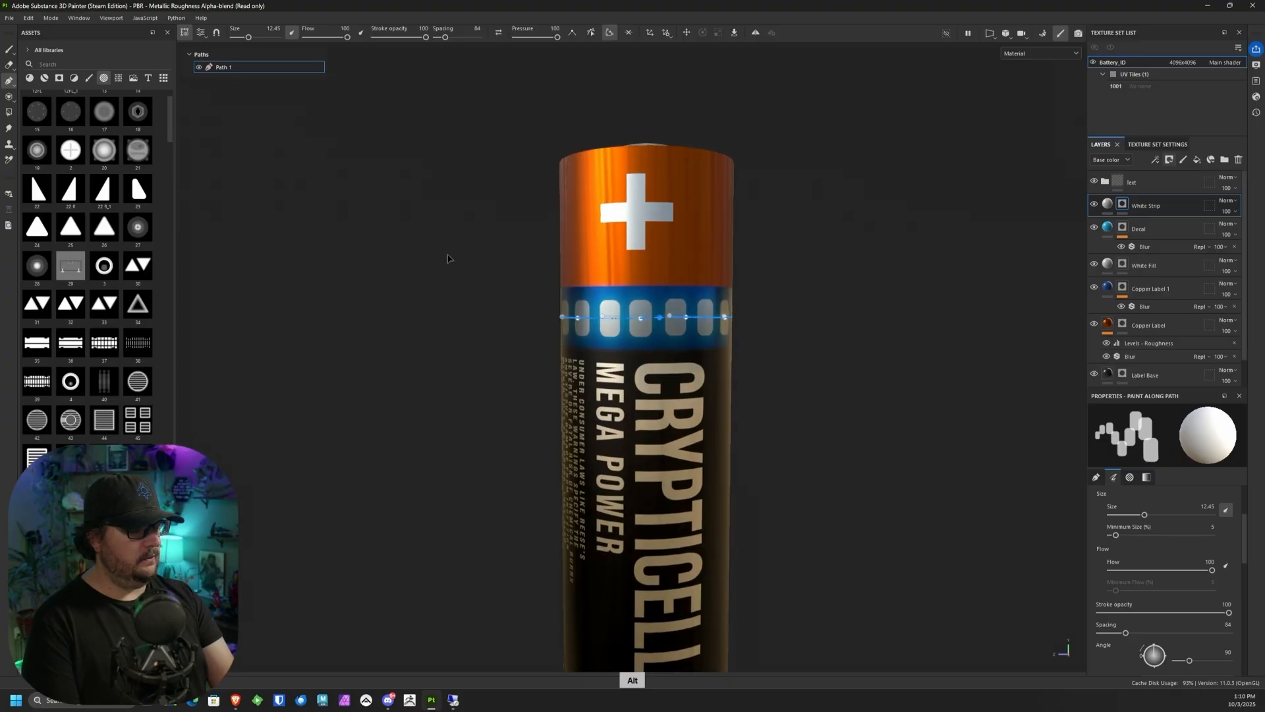
alt+middle_drag(817, 371, 772, 331)
alt+drag(750, 296, 756, 323)
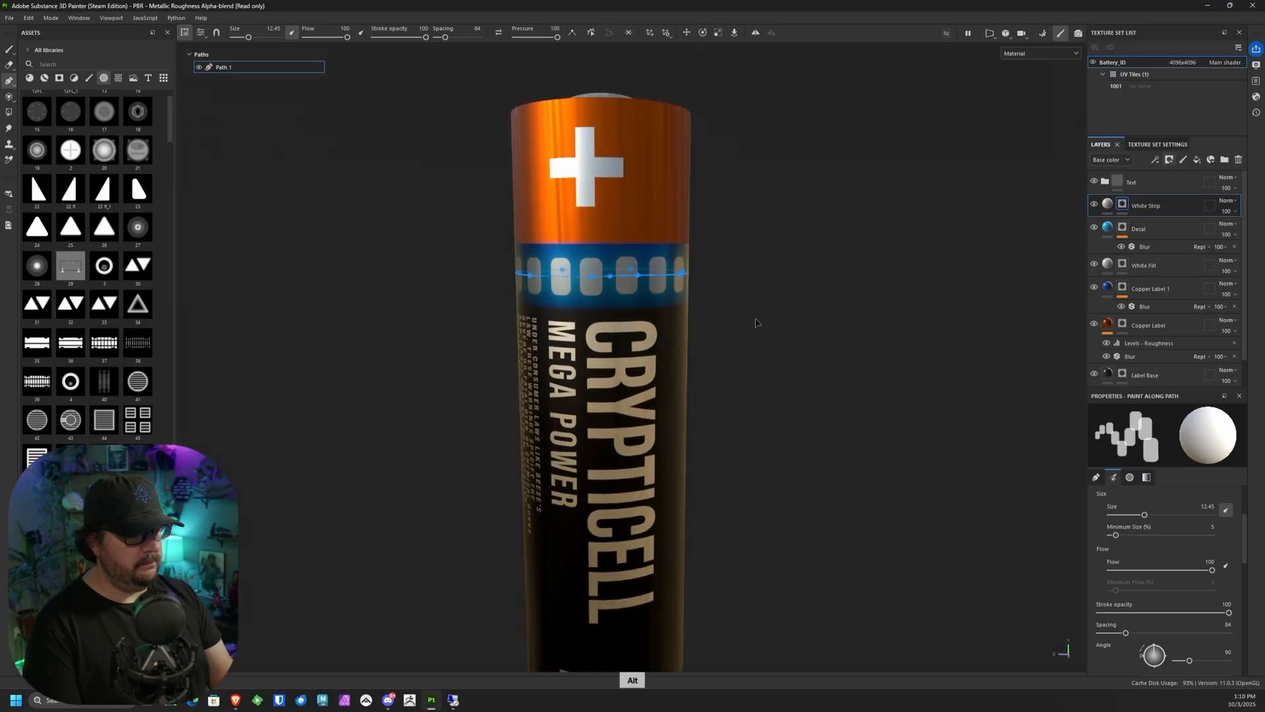
click(687, 33)
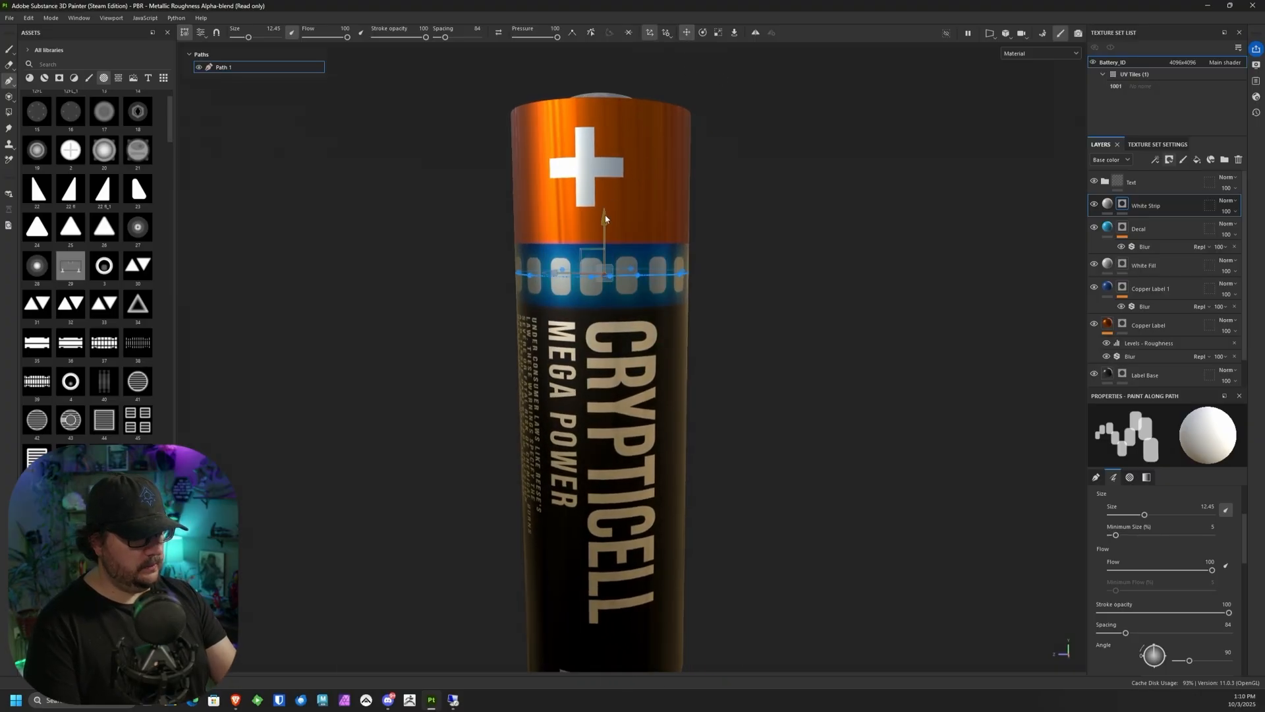
drag(608, 207, 611, 178)
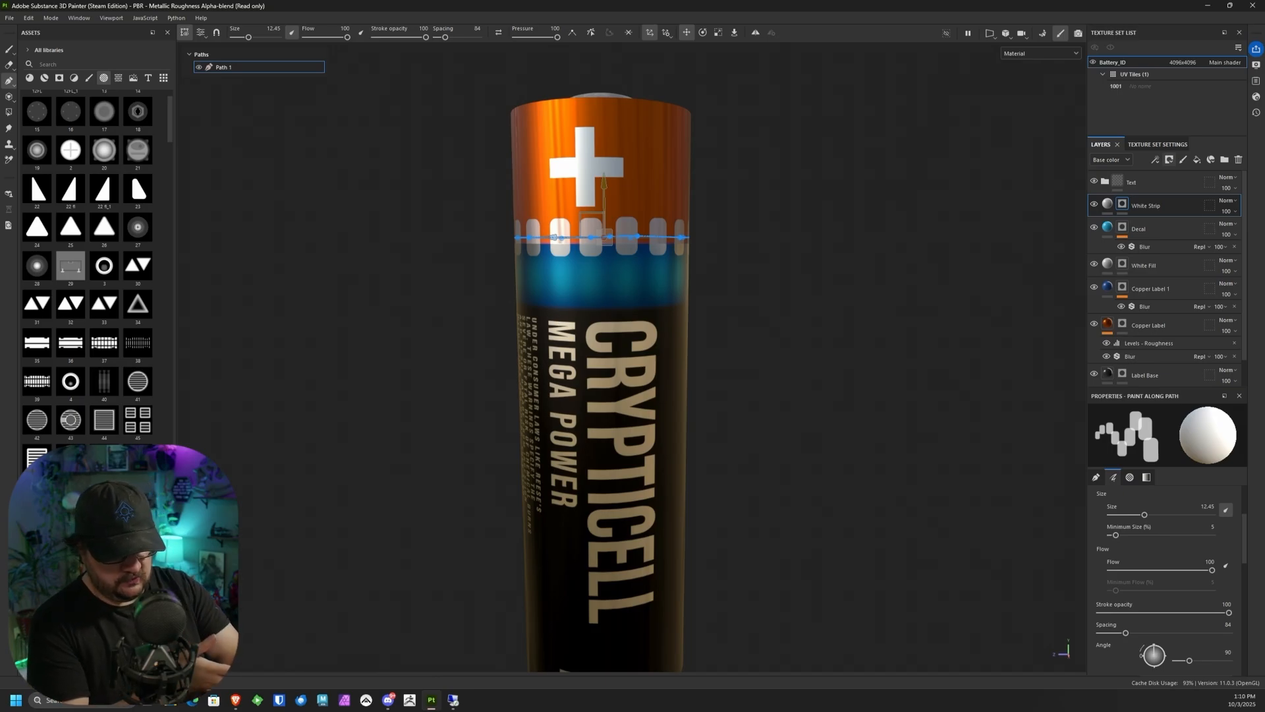
Step: Set the White Strip path's brush spacing to 5 so its separate stamps merge into a continuous band
key(ctrl+z)
alt+right_drag(718, 253, 722, 553)
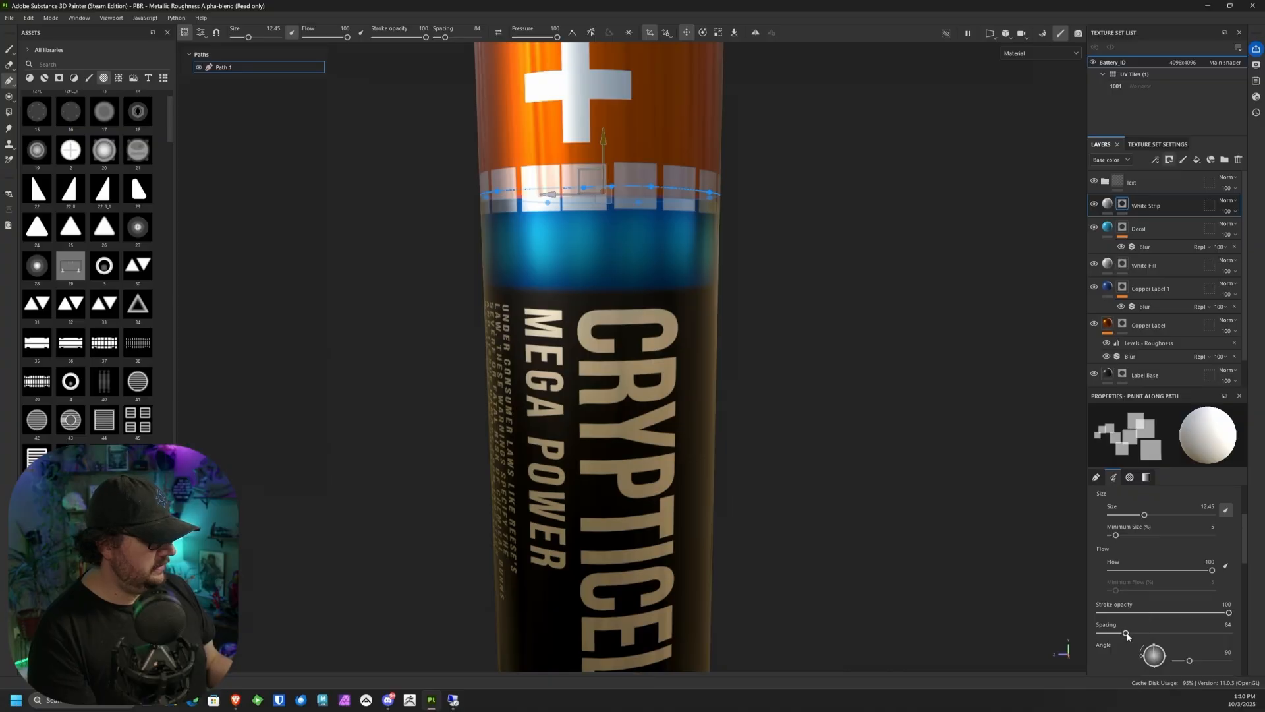
drag(1126, 633, 1099, 631)
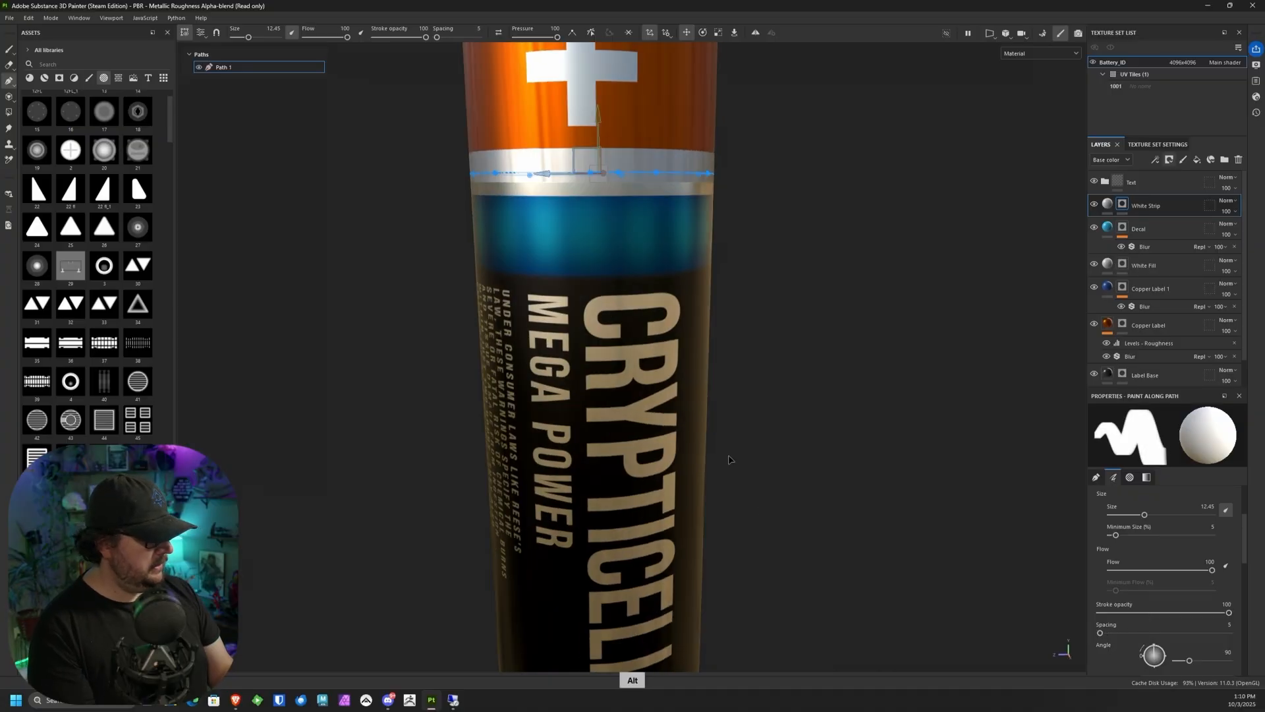
Step: Enable the roughness channel in the White Strip layer's fill material
click(1108, 203)
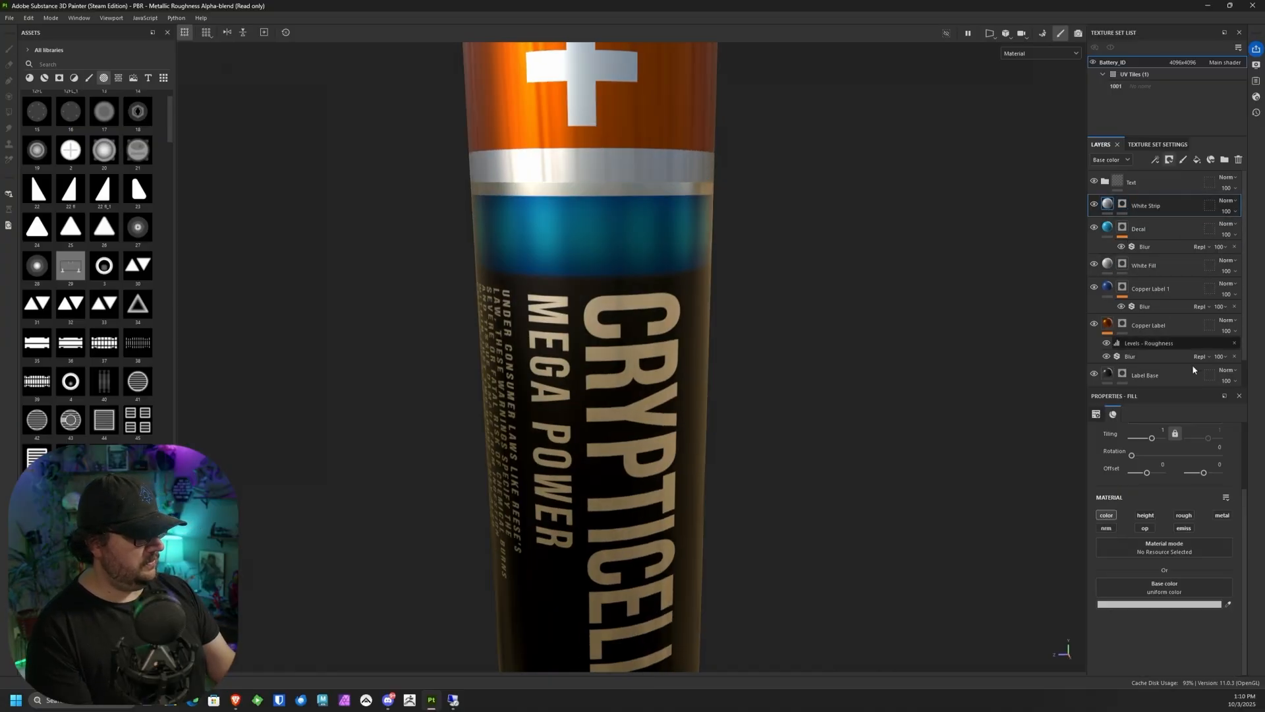
click(1186, 515)
mouse_move(658, 515)
alt+mouse_down()
mouse_move(712, 330)
mouse_move(811, 393)
mouse_move(789, 285)
mouse_move(815, 342)
alt+mouse_up()
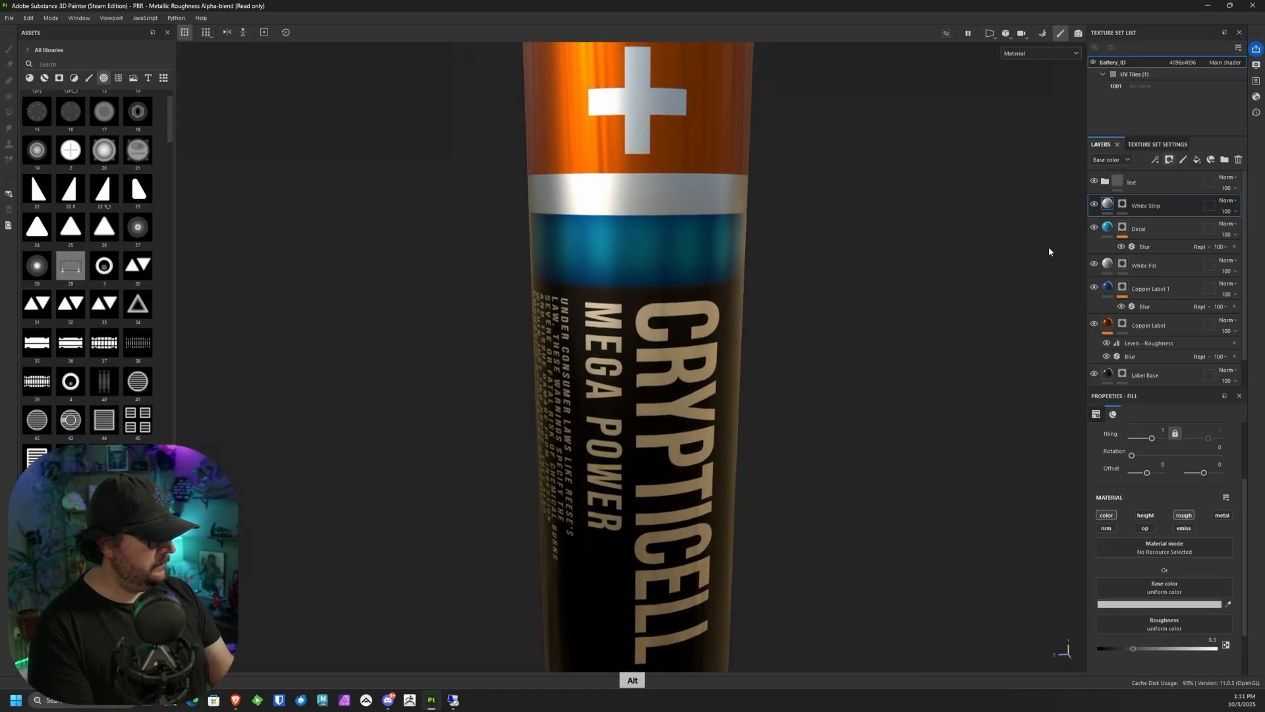
Step: Thin the white band by setting the brush size of Path 1 in the White Strip mask to 2.84
click(1122, 204)
alt+drag(701, 461, 728, 381)
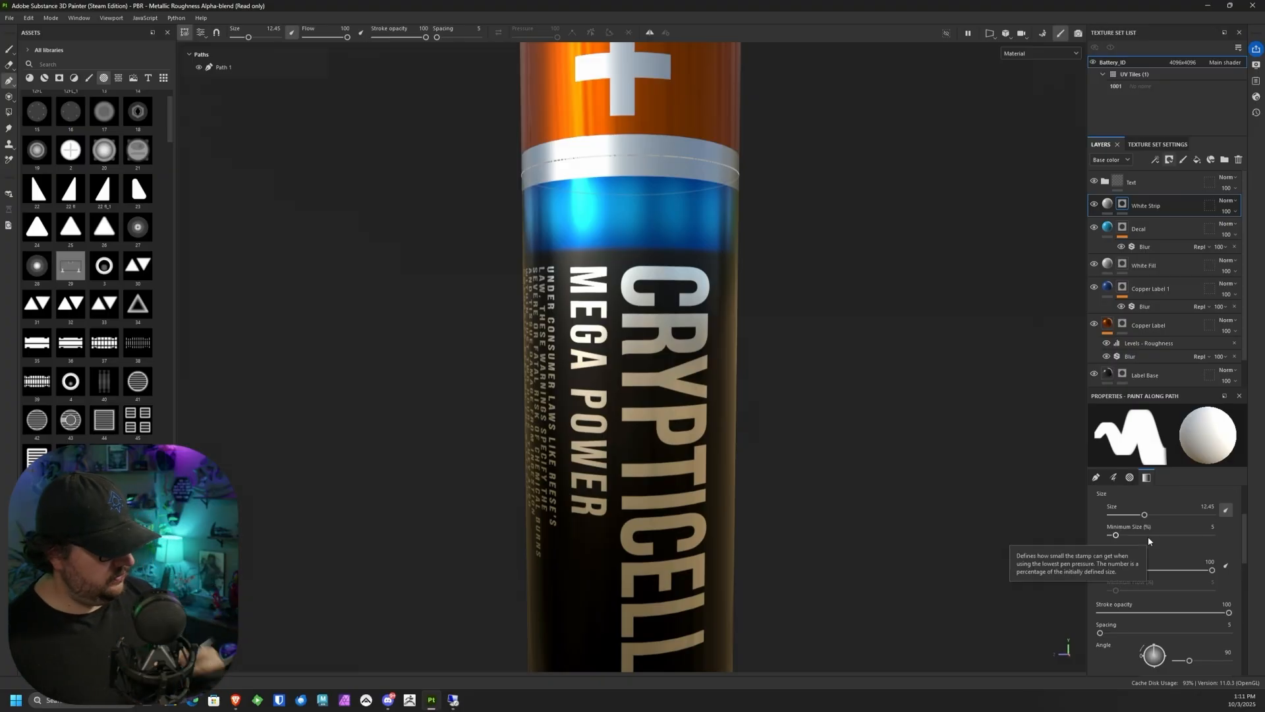
scroll(1244, 548, up, 2)
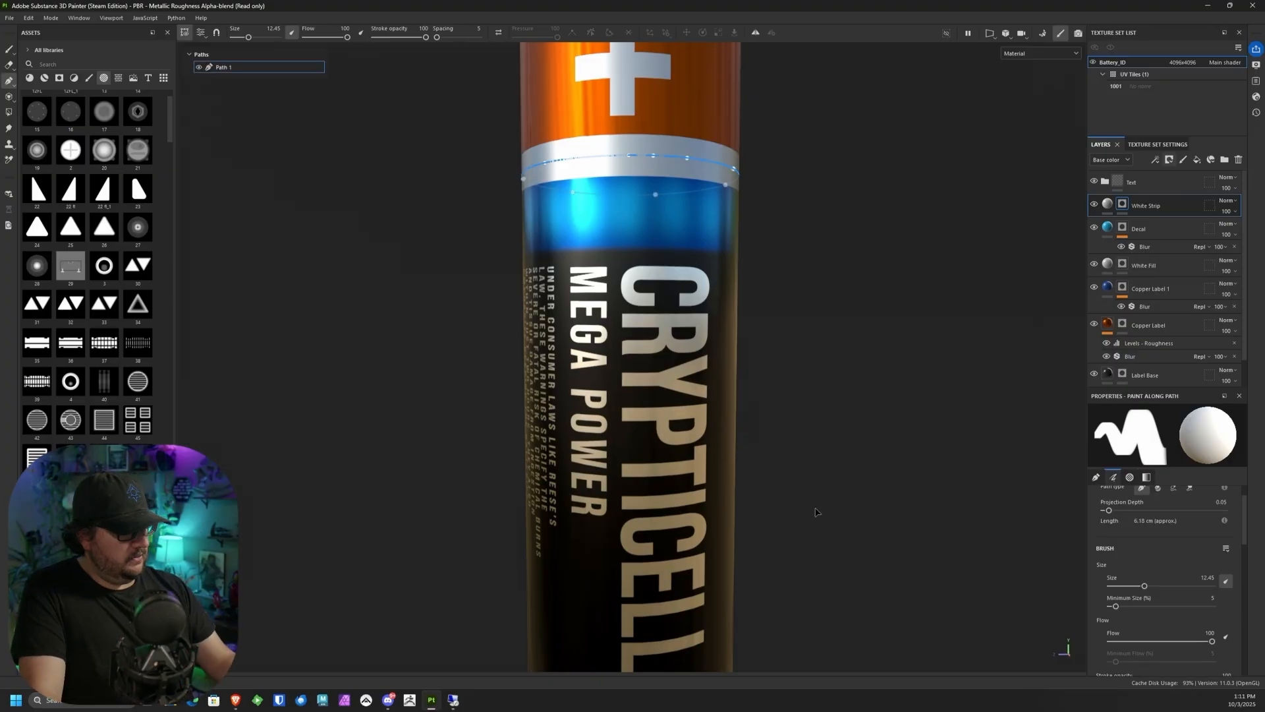
drag(1145, 584, 1125, 589)
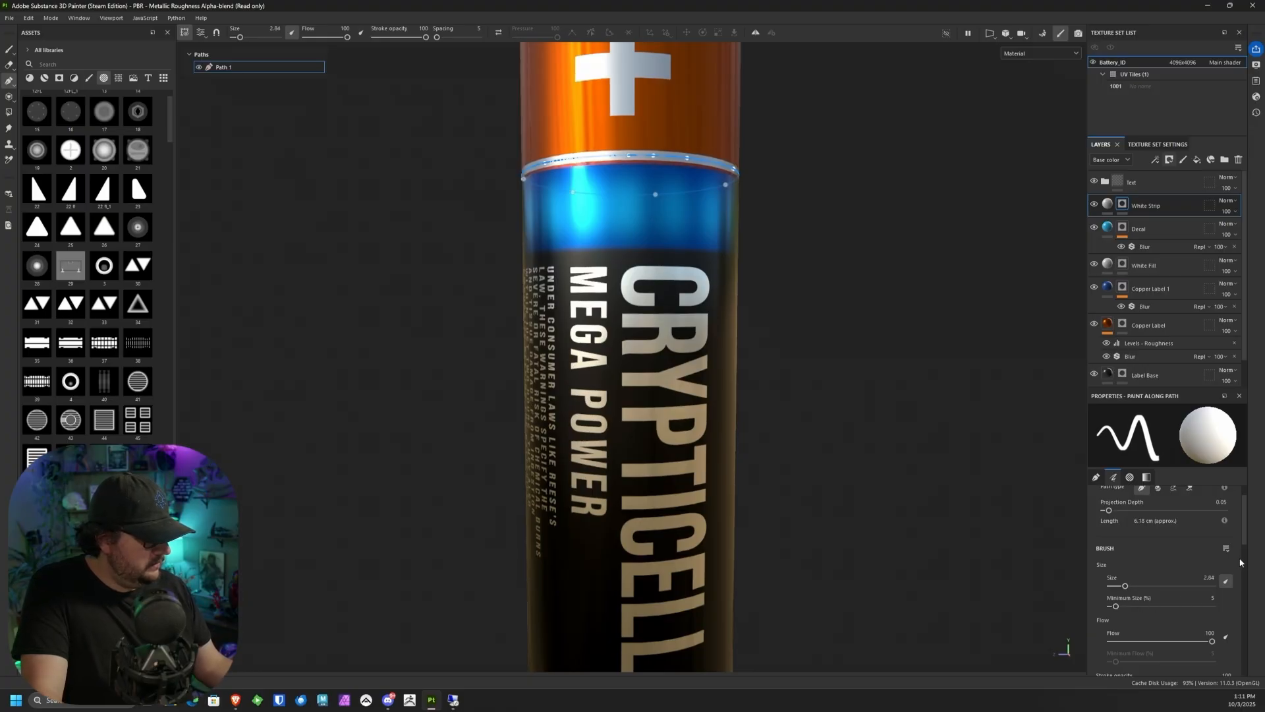
Step: Move the thinned White Strip path slightly down to cover the red edge between the copper and blue bands
alt+drag(798, 196, 809, 215)
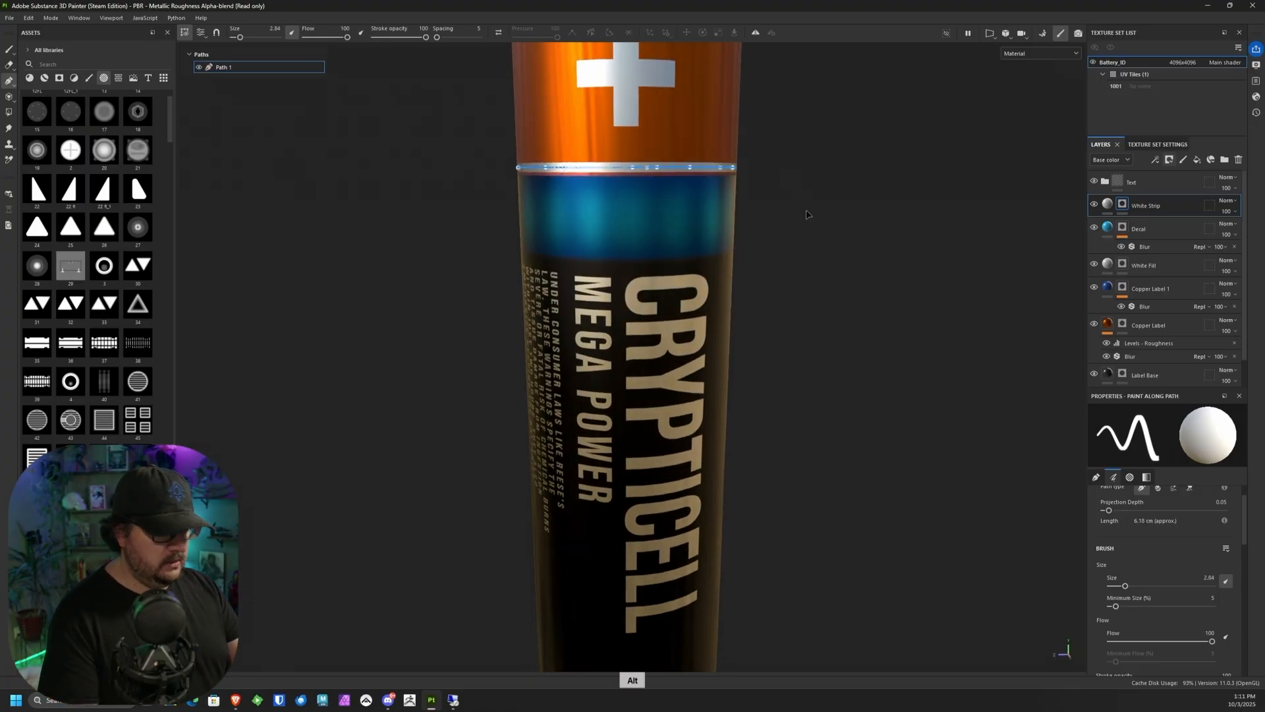
alt+middle_drag(782, 175, 777, 204)
alt+right_drag(777, 204, 800, 408)
alt+drag(801, 409, 776, 396)
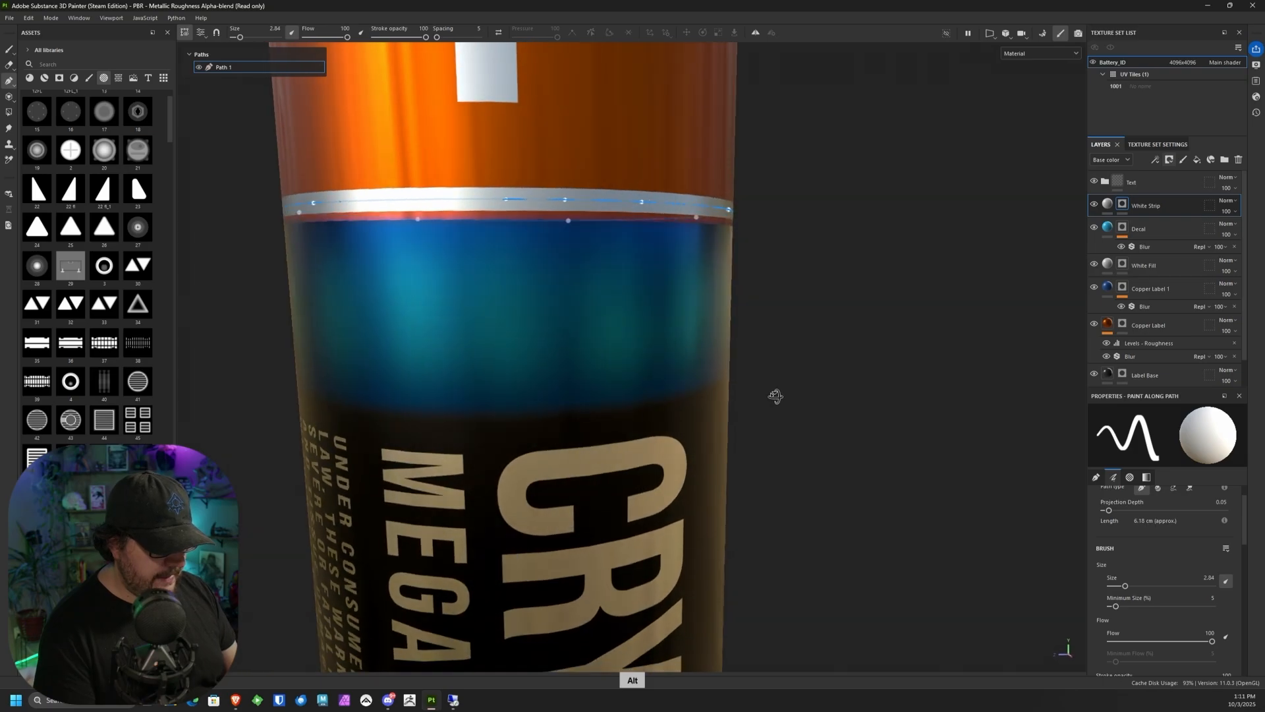
alt+right_drag(775, 396, 771, 229)
alt+middle_drag(772, 230, 822, 237)
scroll(704, 351, up, 1)
drag(352, 164, 858, 317)
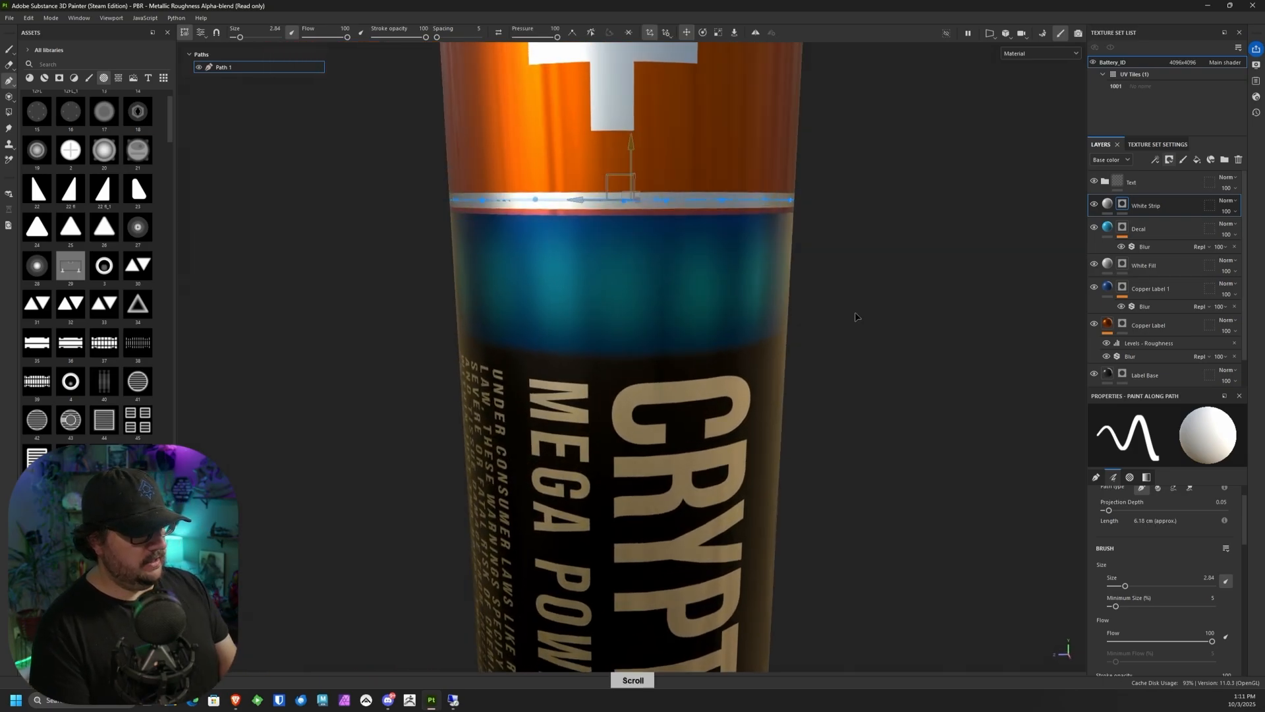
drag(632, 144, 630, 153)
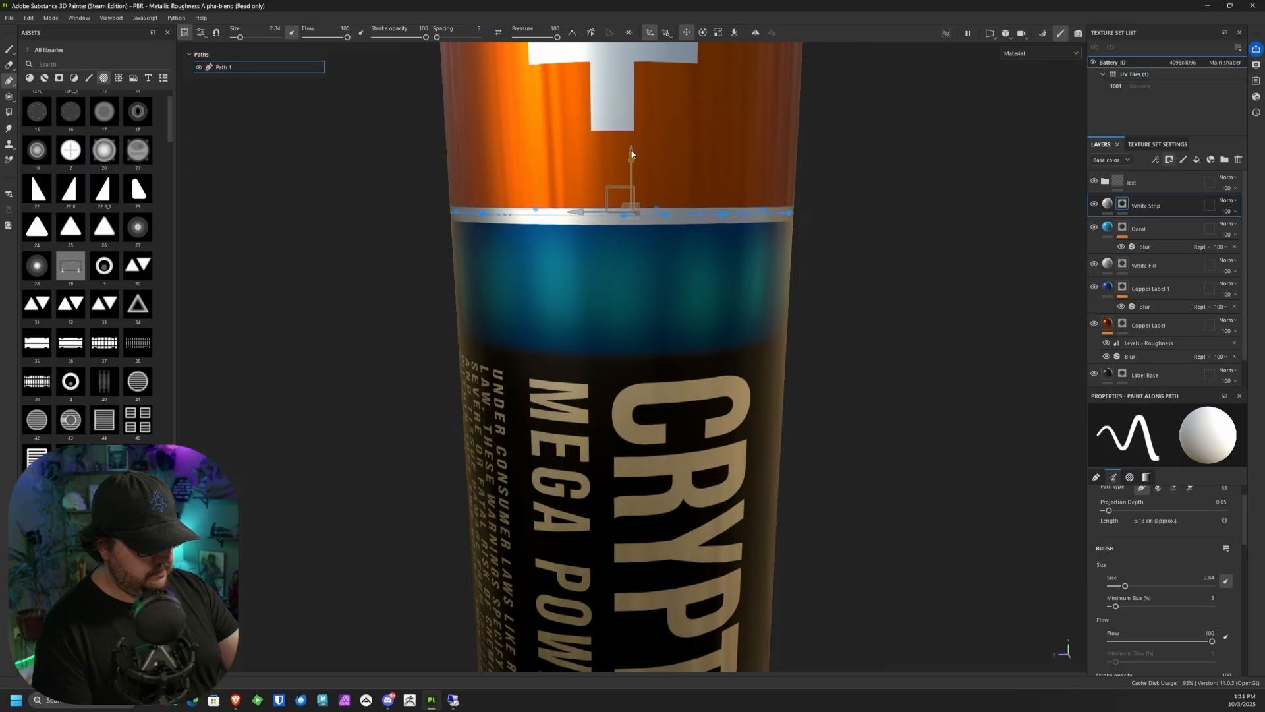
Step: Duplicate the White Strip layer and move the copy's path down to the border between the blue and black bands
alt+right_drag(811, 279, 745, 305)
alt+drag(745, 305, 748, 201)
alt+middle_drag(898, 273, 945, 234)
right_click(1160, 206)
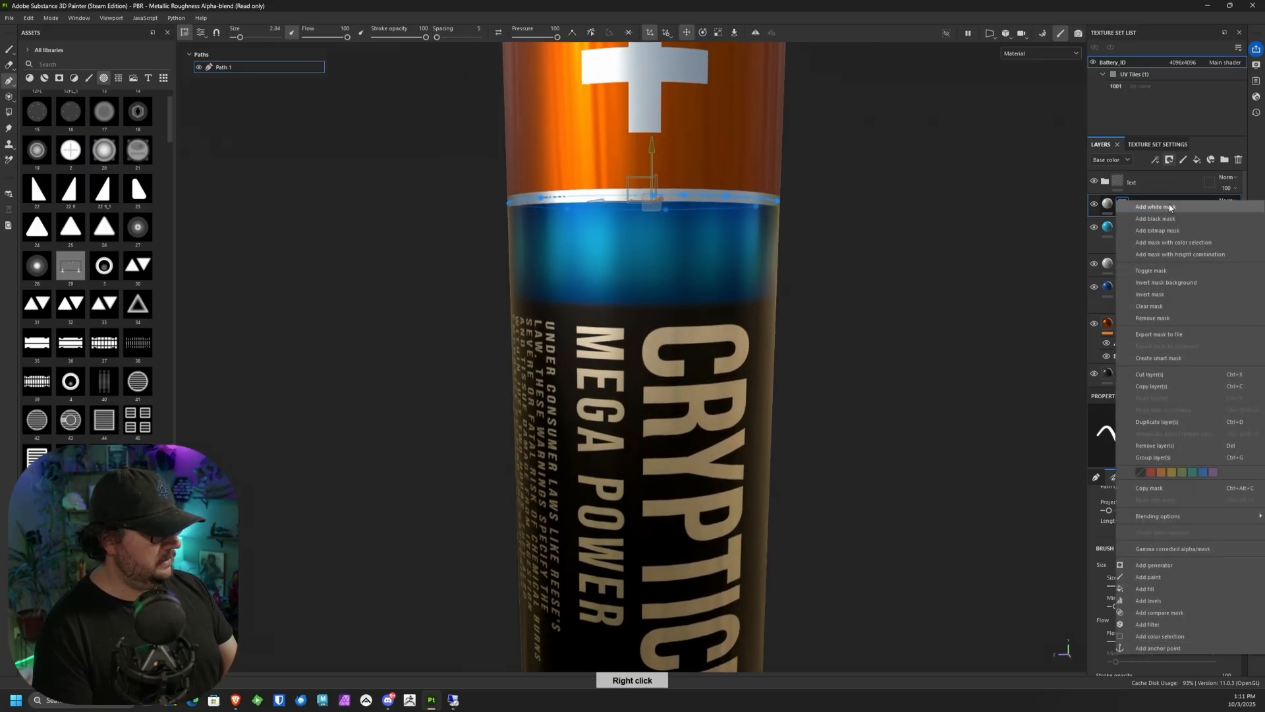
click(1156, 422)
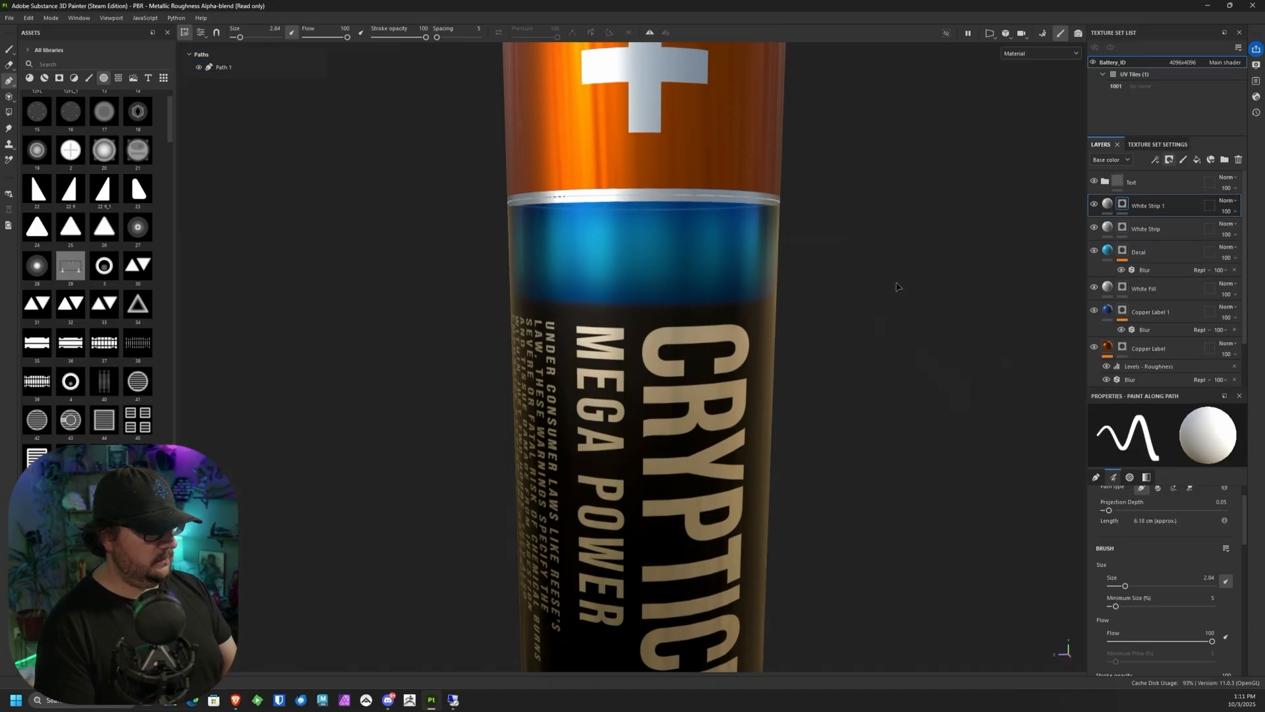
click(221, 67)
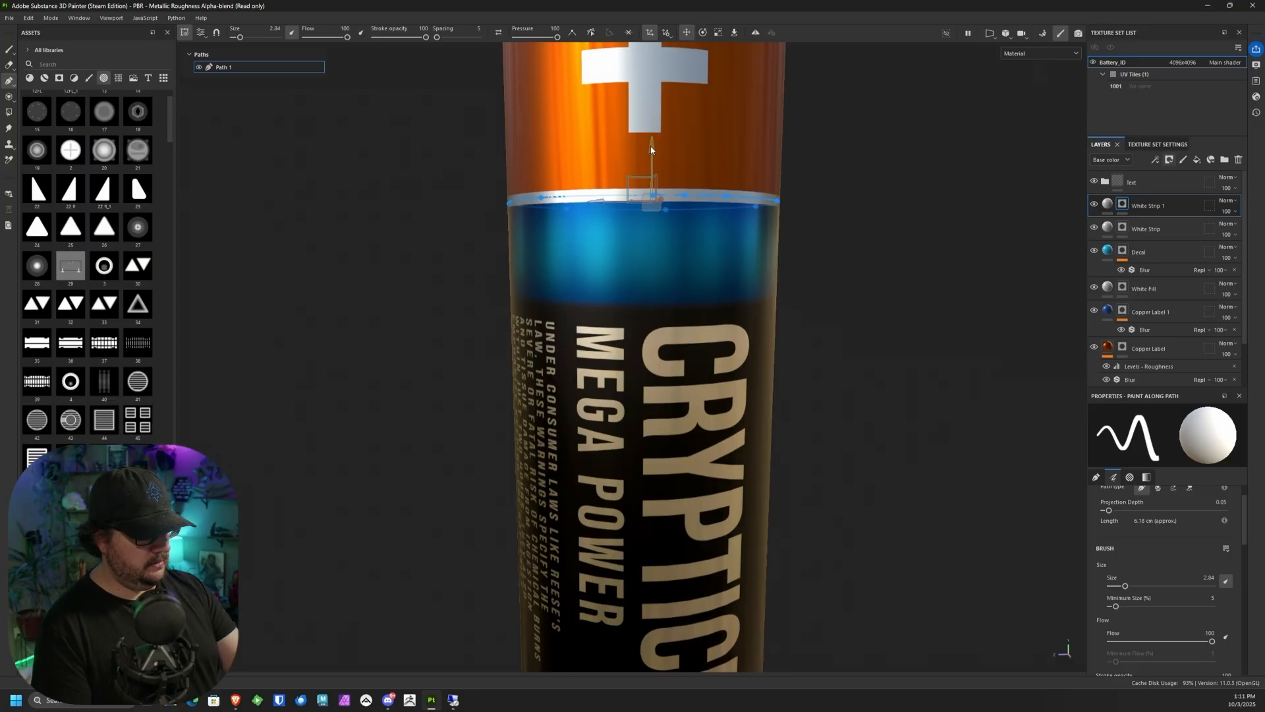
drag(653, 176, 655, 252)
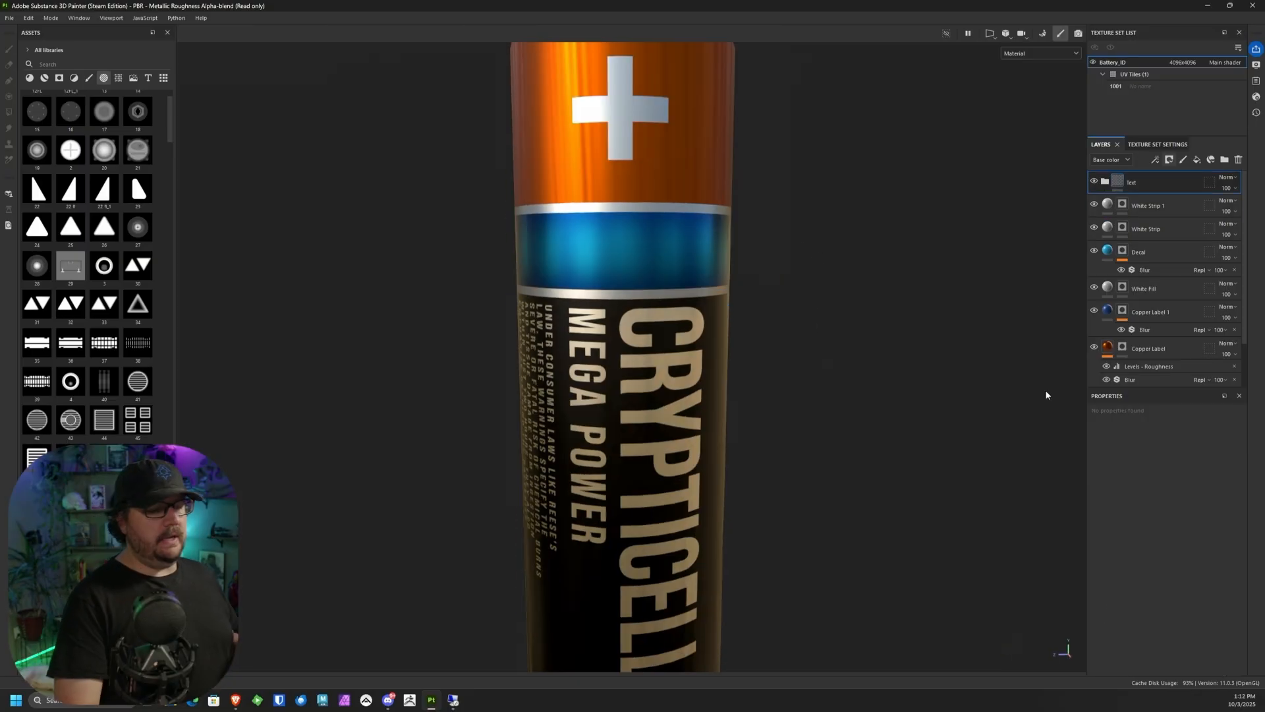
Step: Change the Copper Label layer's base color to the slightly less saturated orange A25621
alt+drag(818, 277, 782, 292)
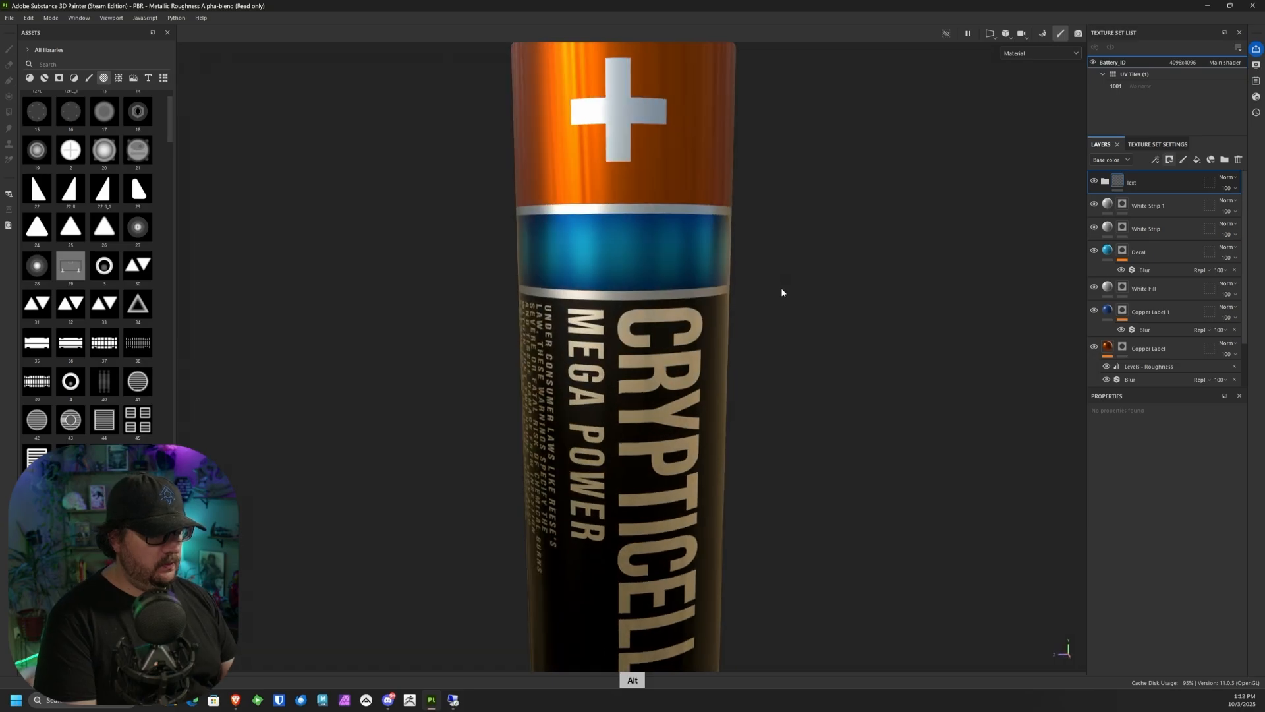
alt+right_drag(770, 271, 760, 235)
alt+middle_drag(760, 234, 708, 257)
alt+drag(708, 257, 692, 288)
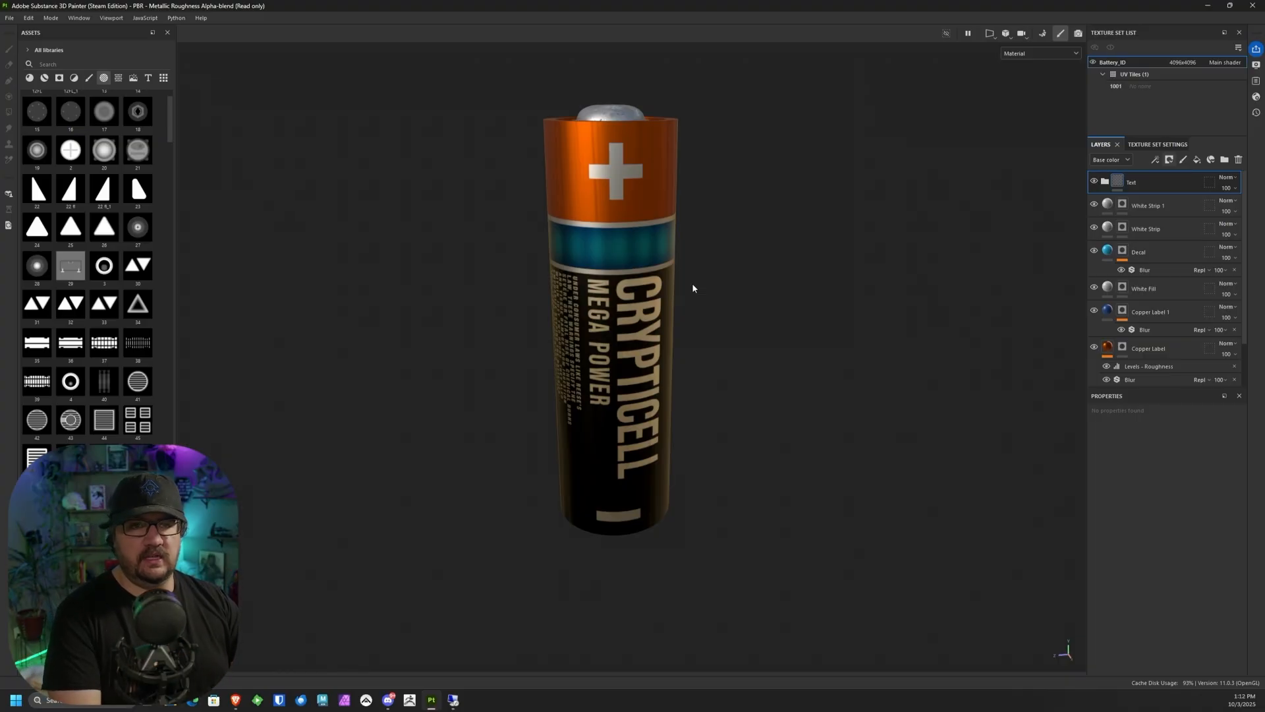
alt+right_drag(693, 288, 658, 218)
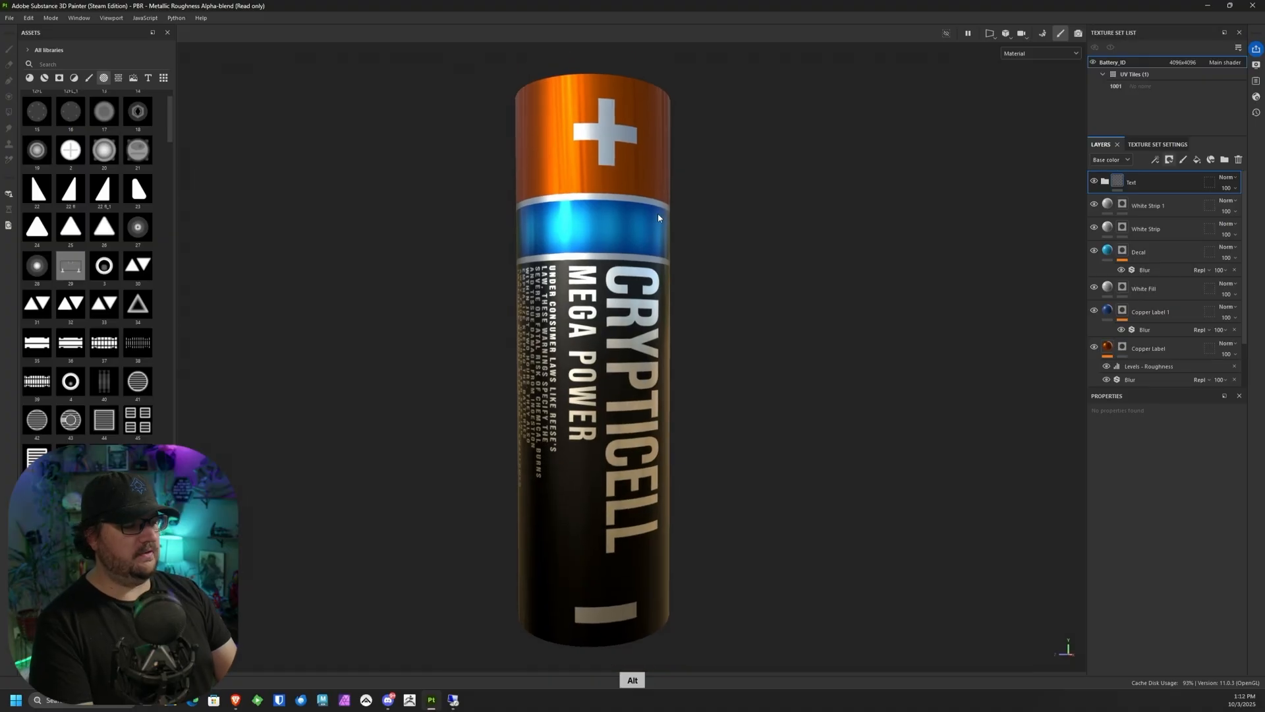
click(1148, 349)
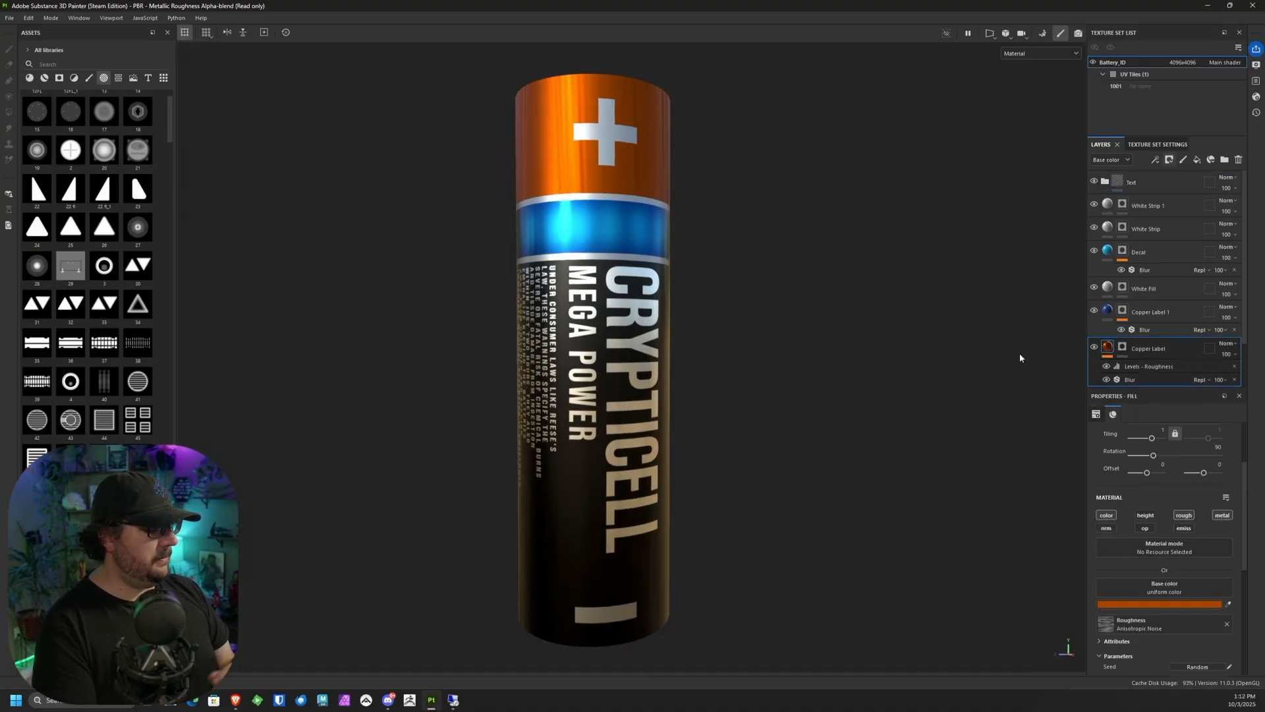
click(1154, 603)
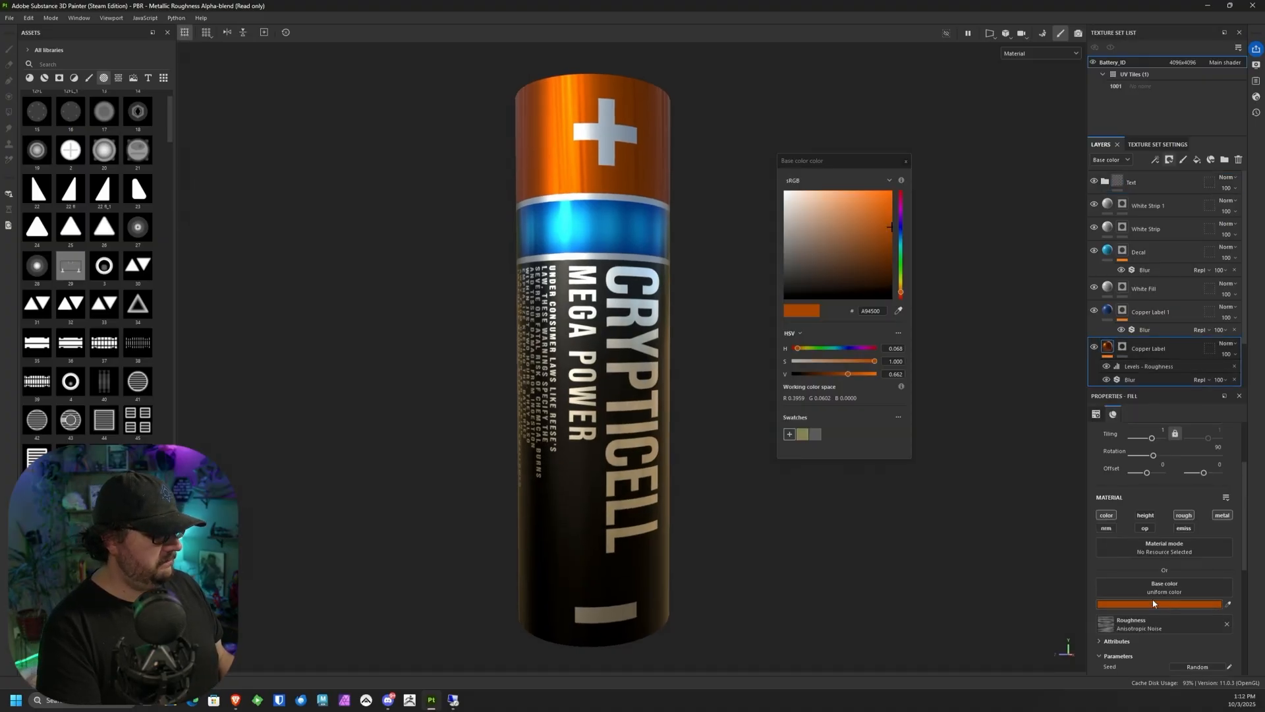
click(875, 228)
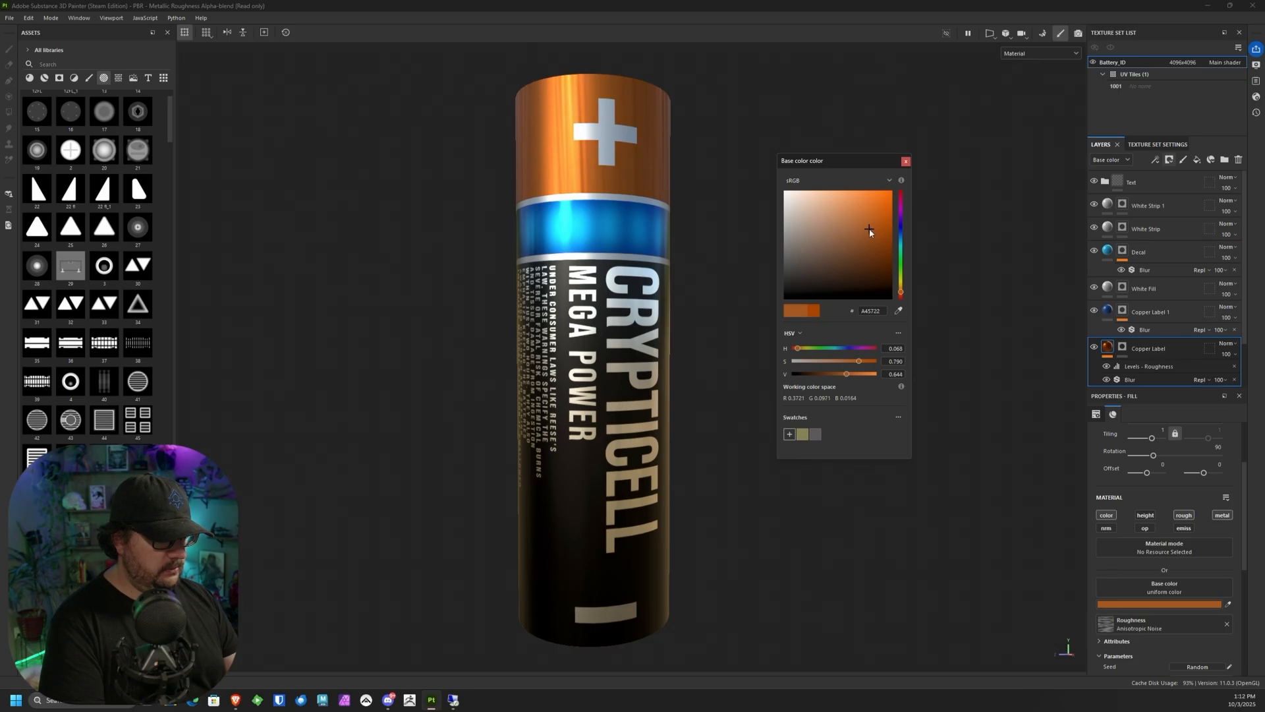
click(907, 162)
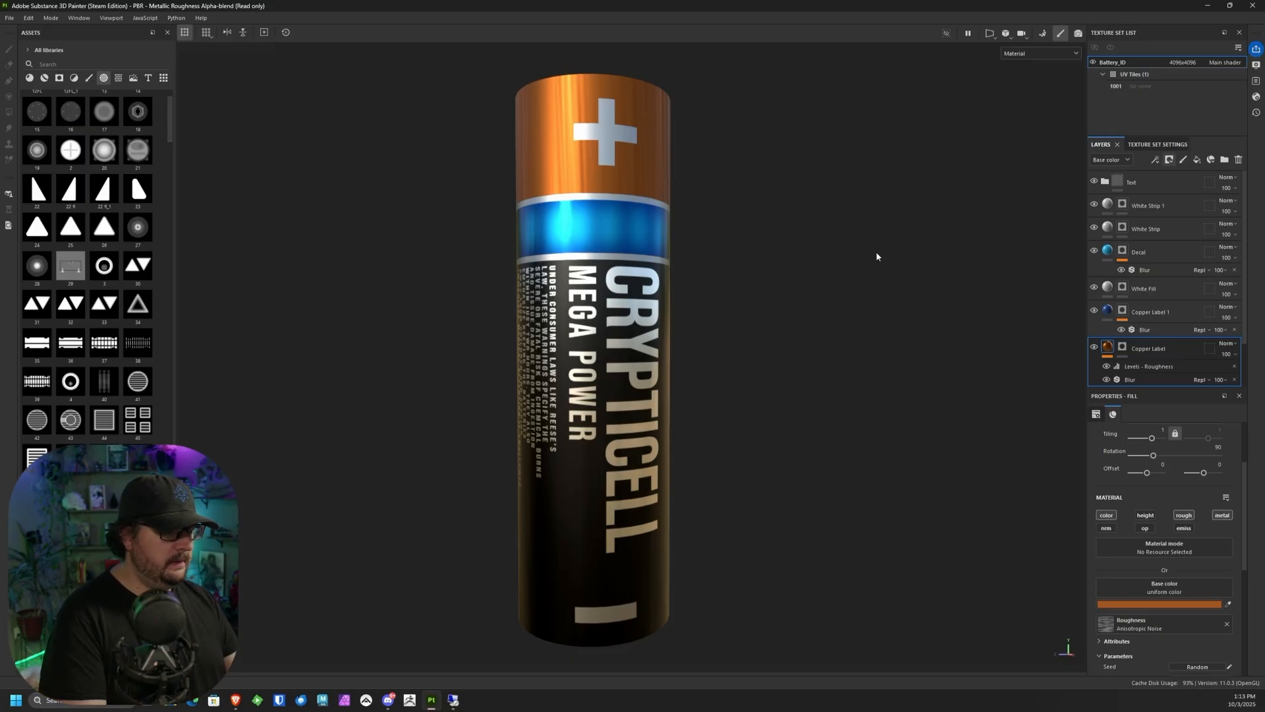
Step: Identify what the White Fill layer covers by toggling its visibility, rename it Minus and duplicate it
alt+drag(847, 325, 760, 282)
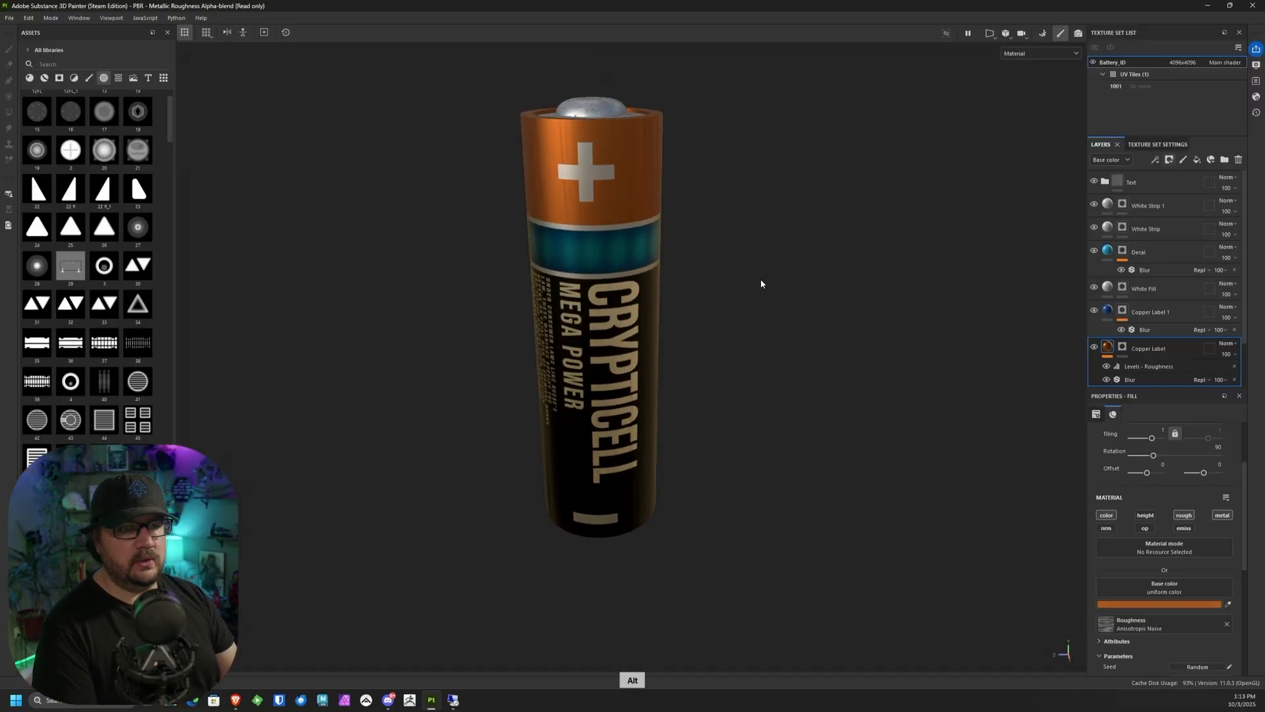
middle_drag(681, 375, 750, 397)
scroll(750, 398, up, 3)
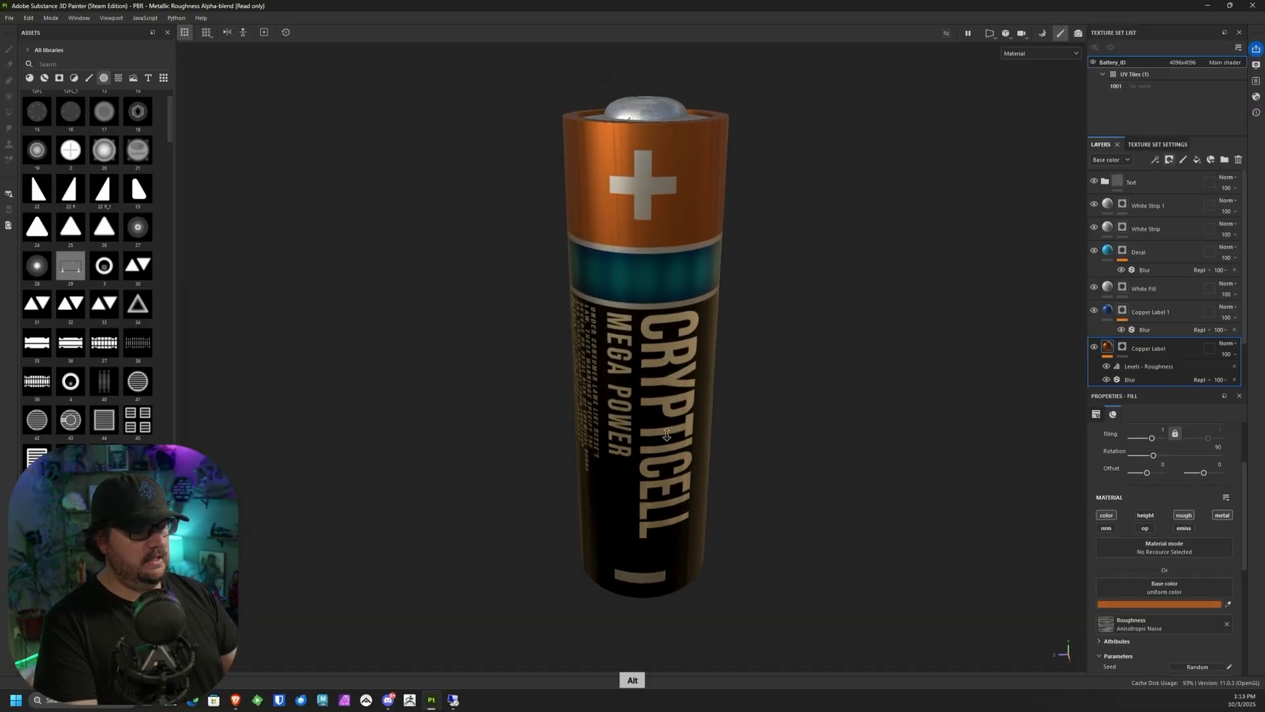
alt+drag(750, 397, 671, 144)
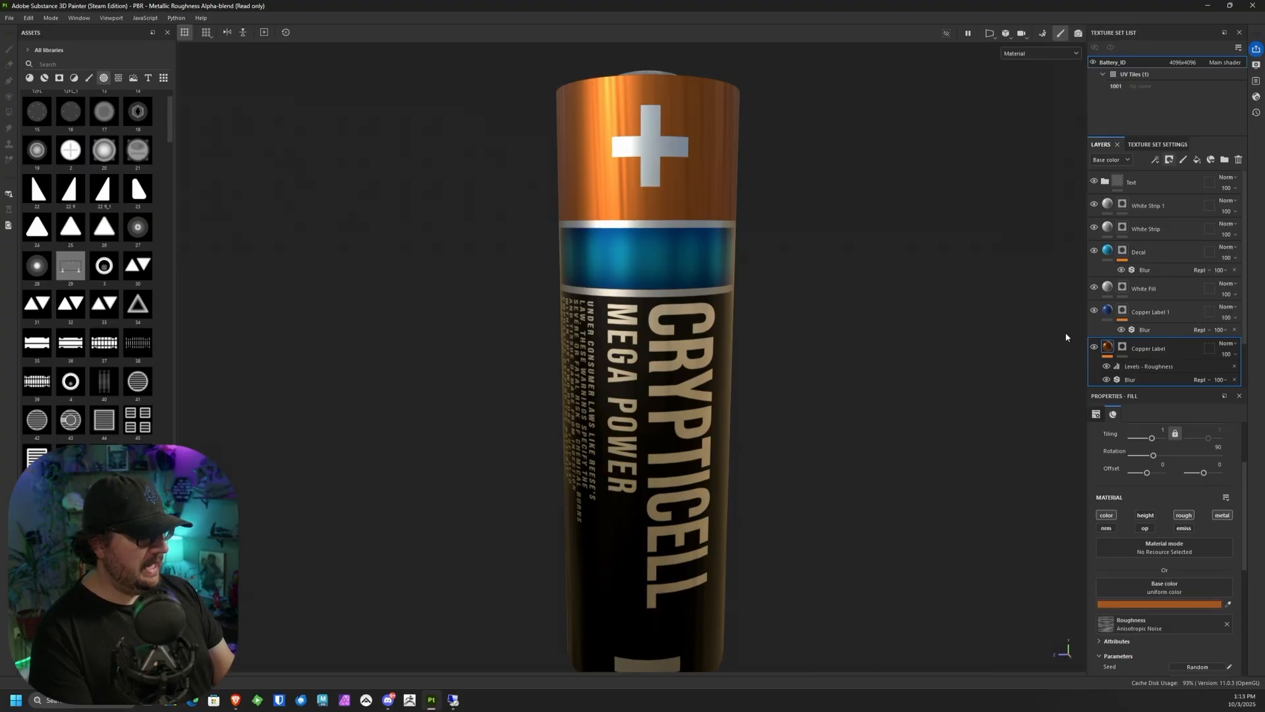
click(1094, 287)
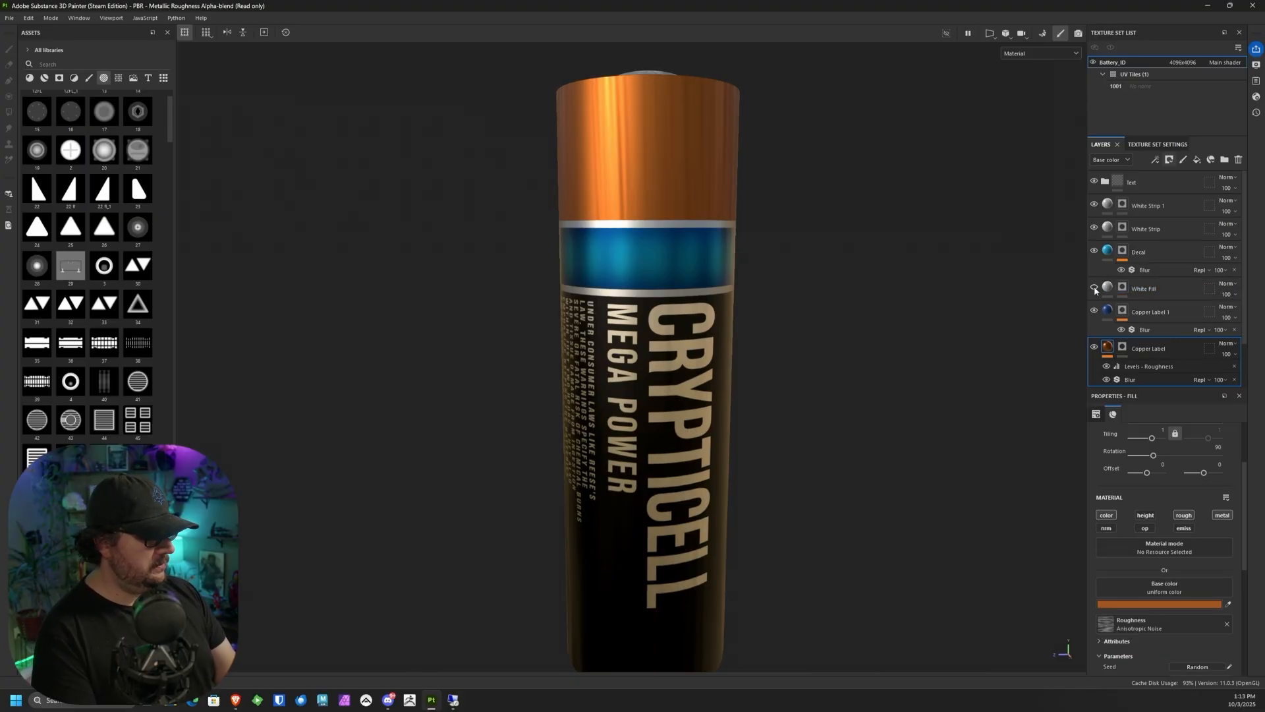
click(1094, 288)
click(1149, 290)
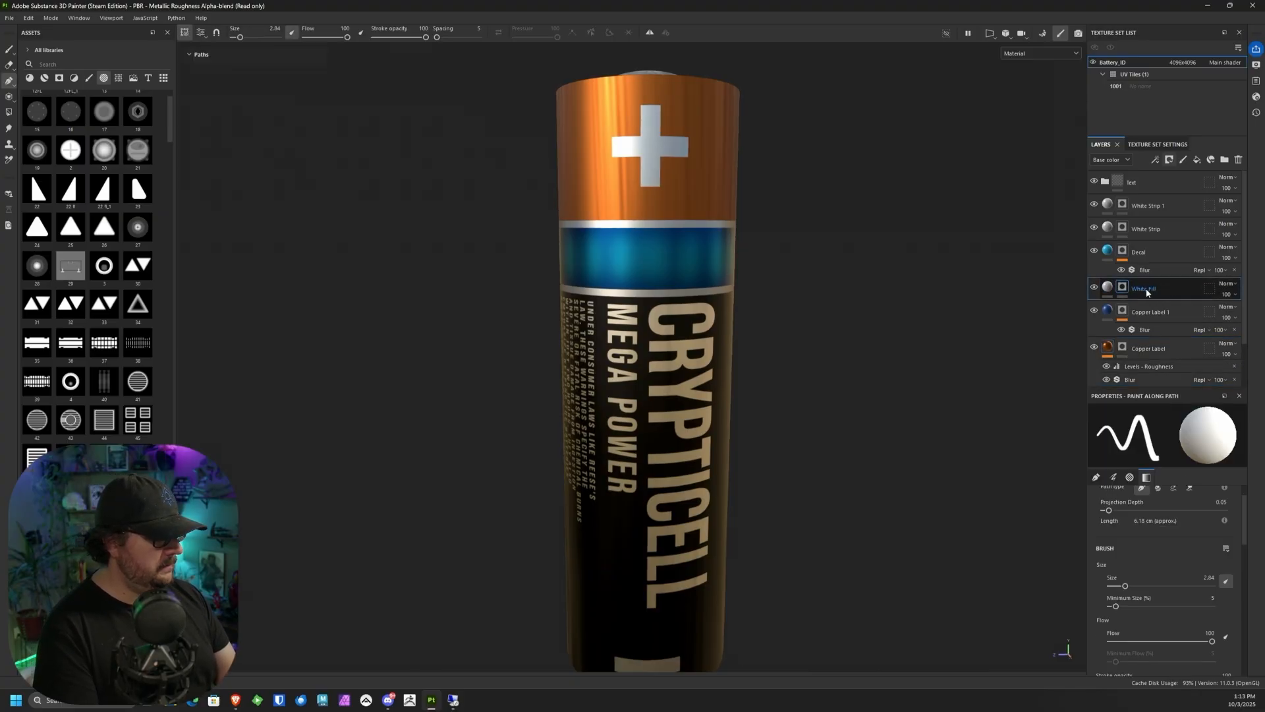
double_click(1147, 290)
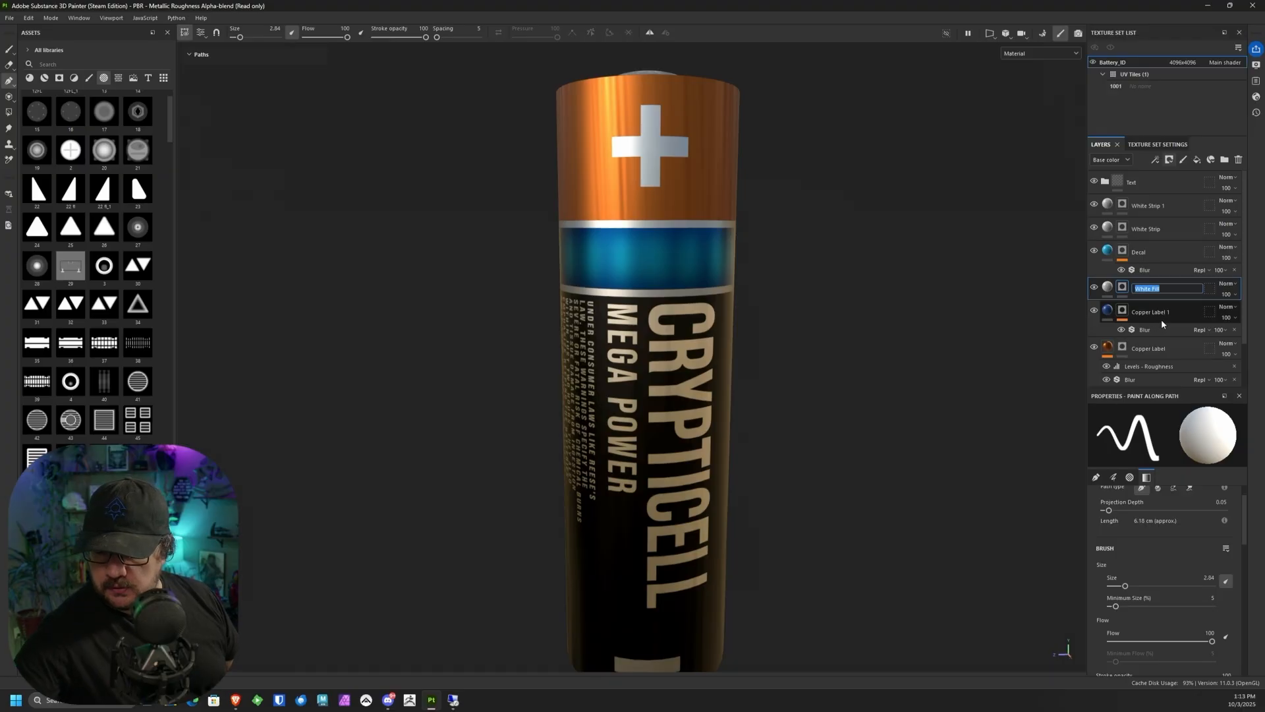
text(Minus)
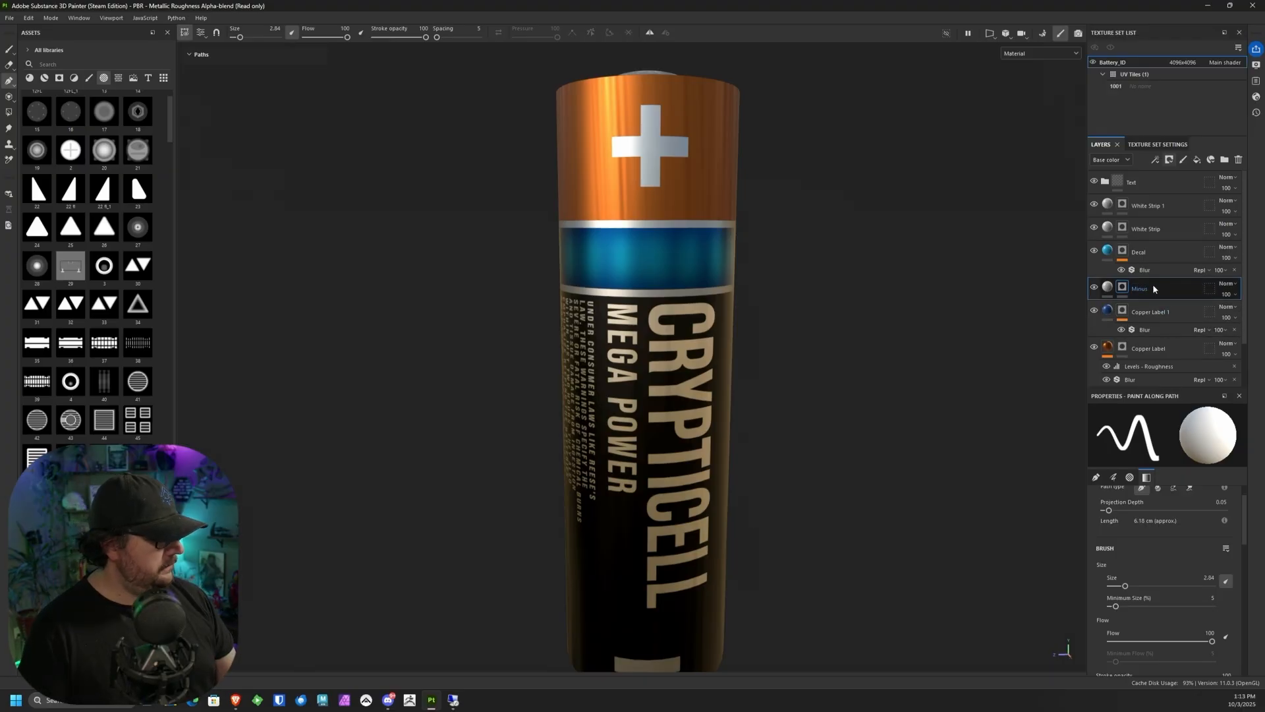
right_click(1153, 287)
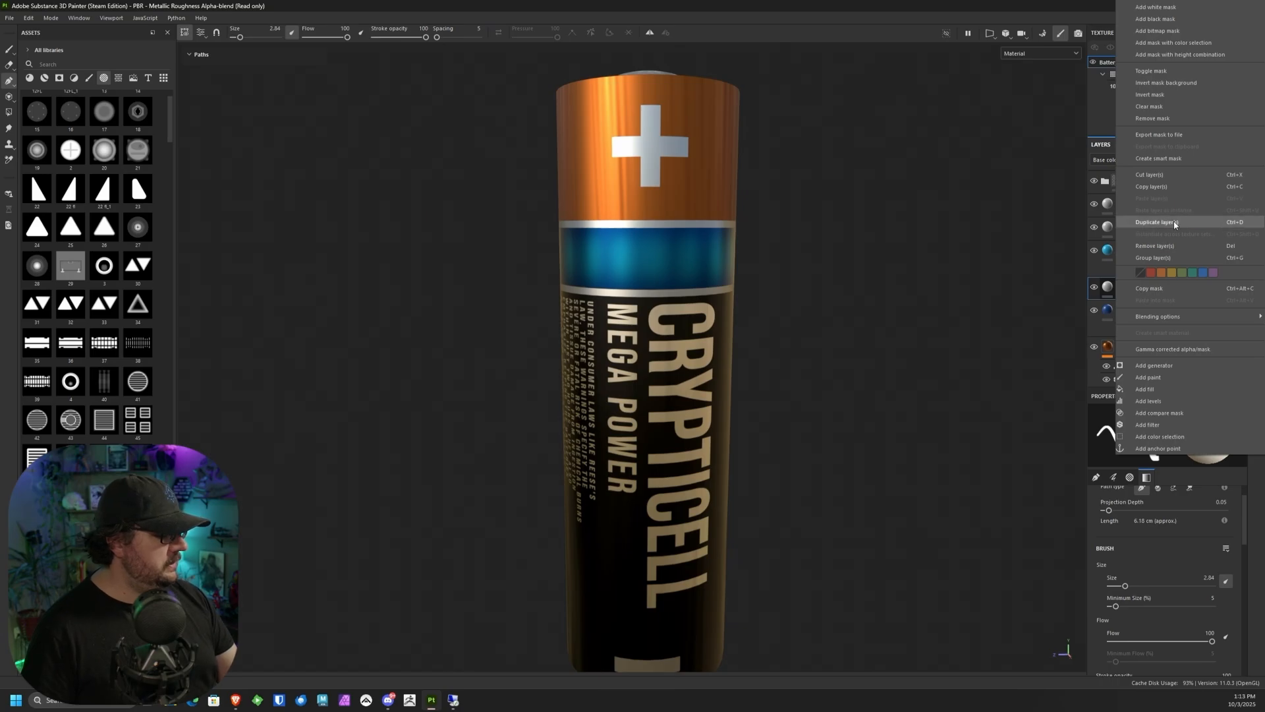
click(1175, 222)
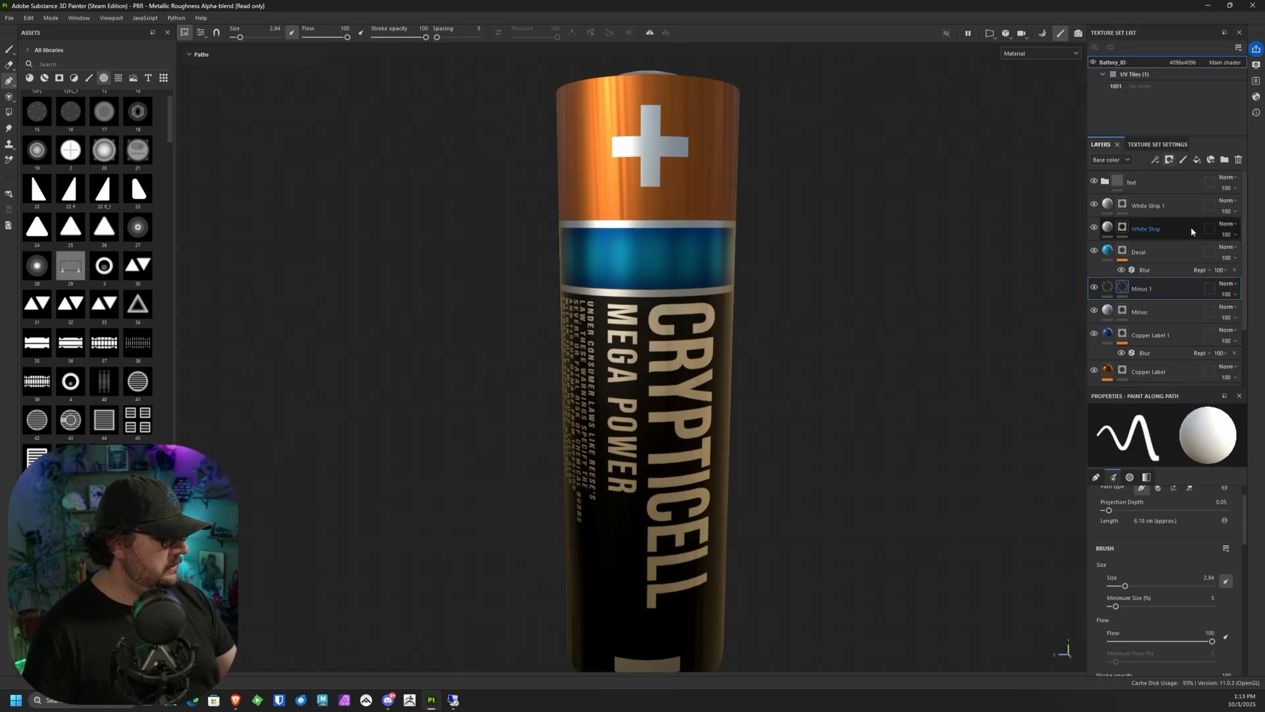
Step: Rename the duplicated Minus layer to plus
click(1148, 285)
text(plus)
key(Return)
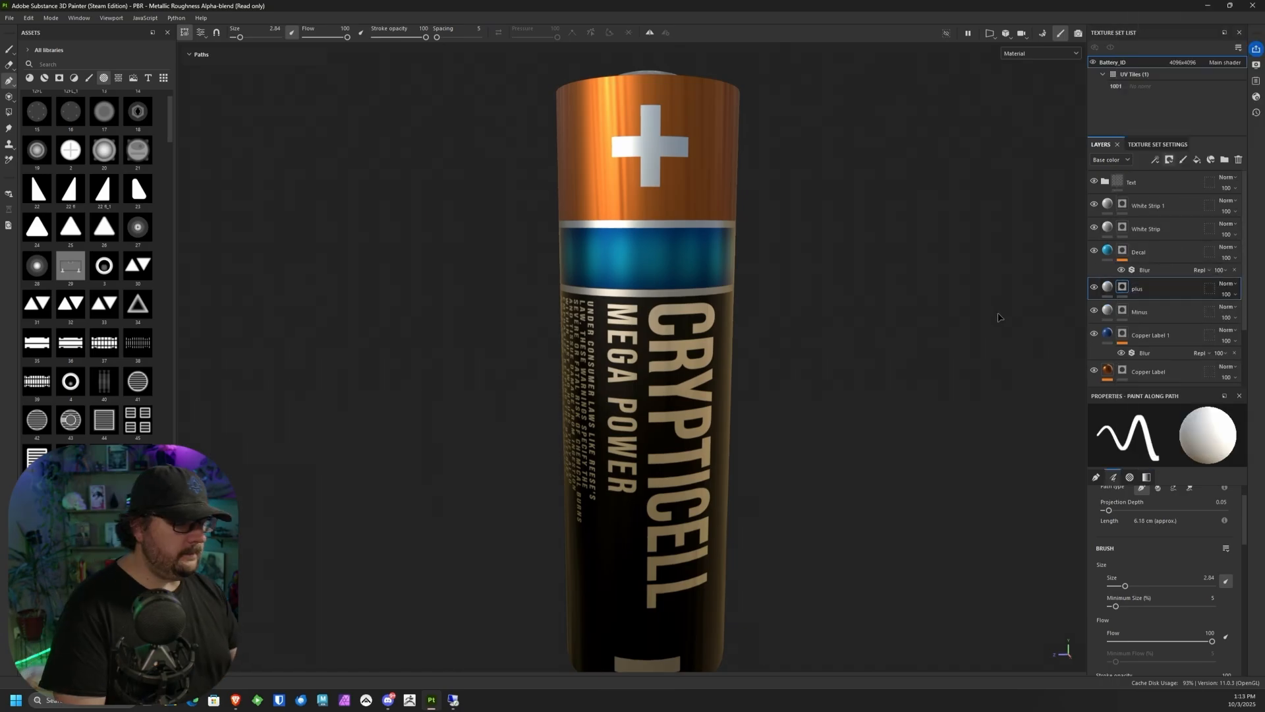
Step: Erase the minus sign from the plus layer's mask and check the separation by toggling that layer's visibility
alt+right_drag(799, 386, 774, 327)
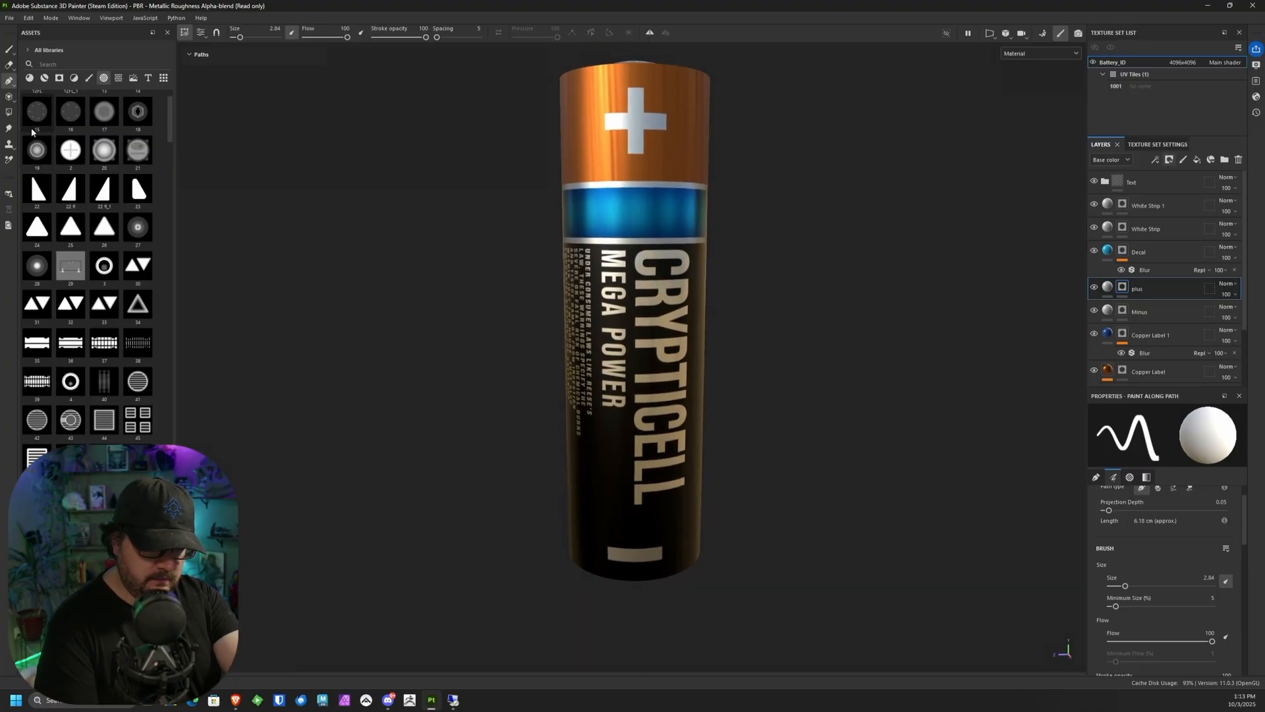
click(10, 65)
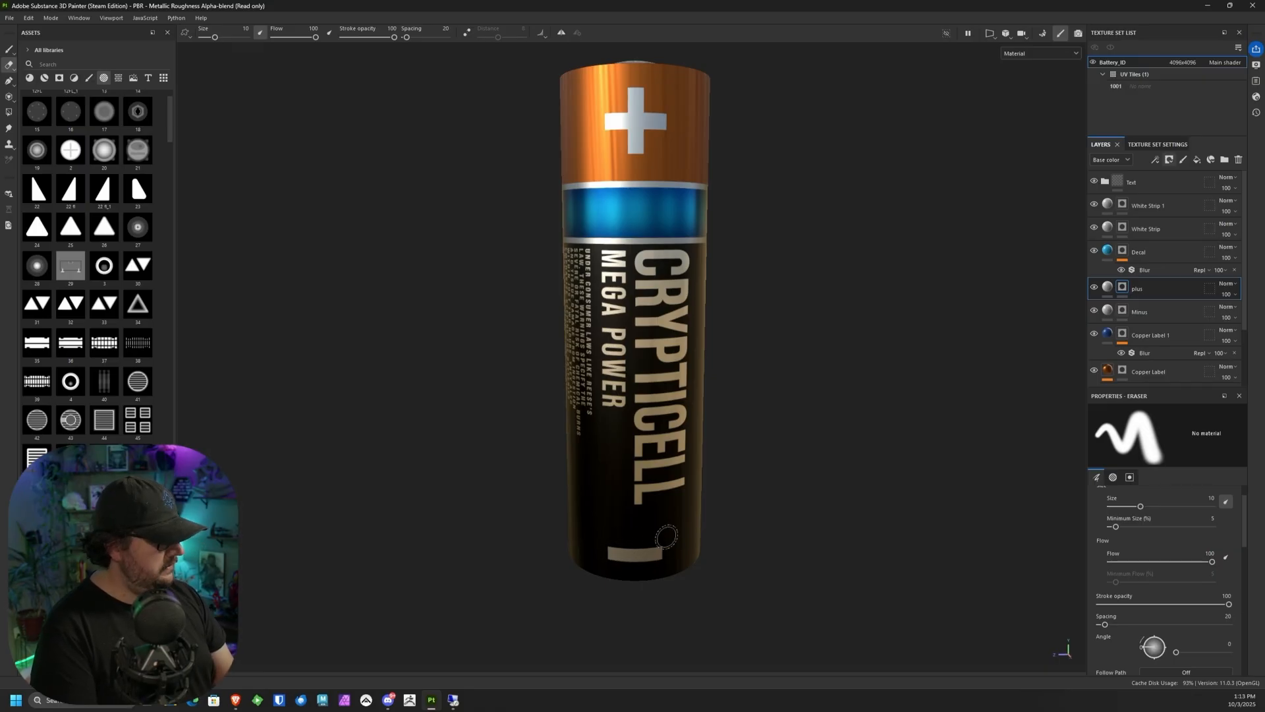
click(1151, 311)
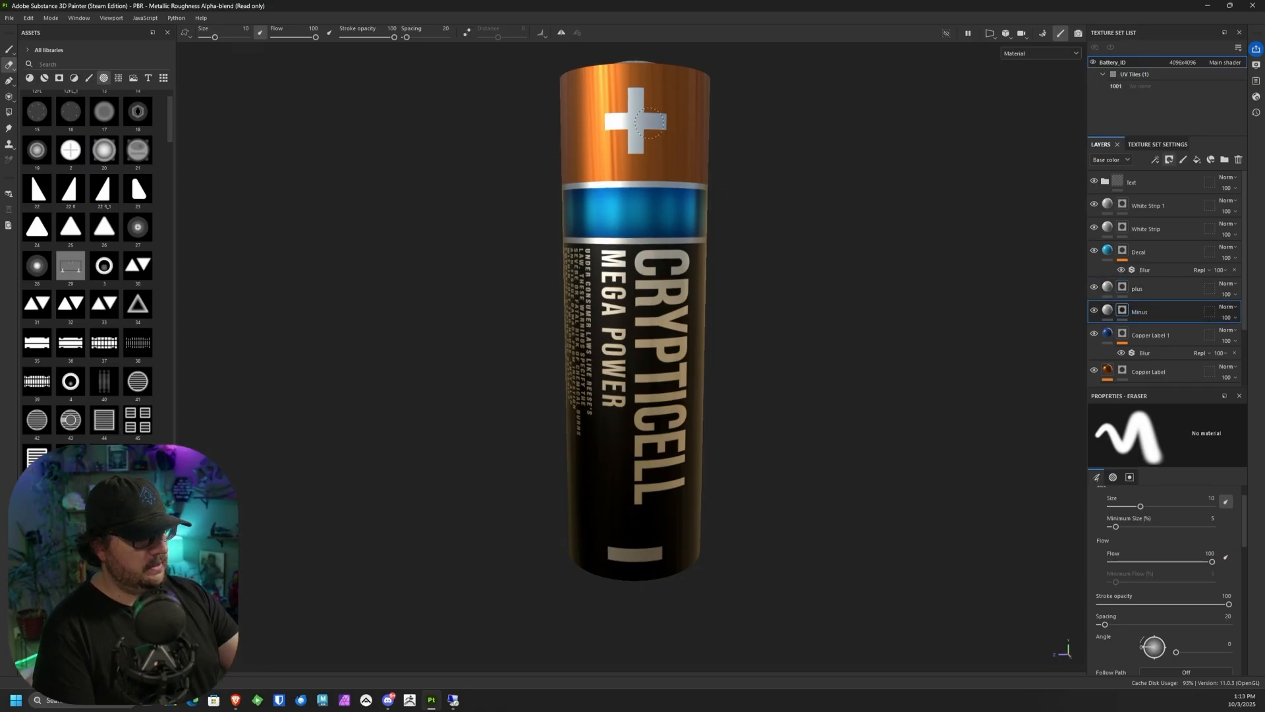
click(1094, 289)
click(1094, 288)
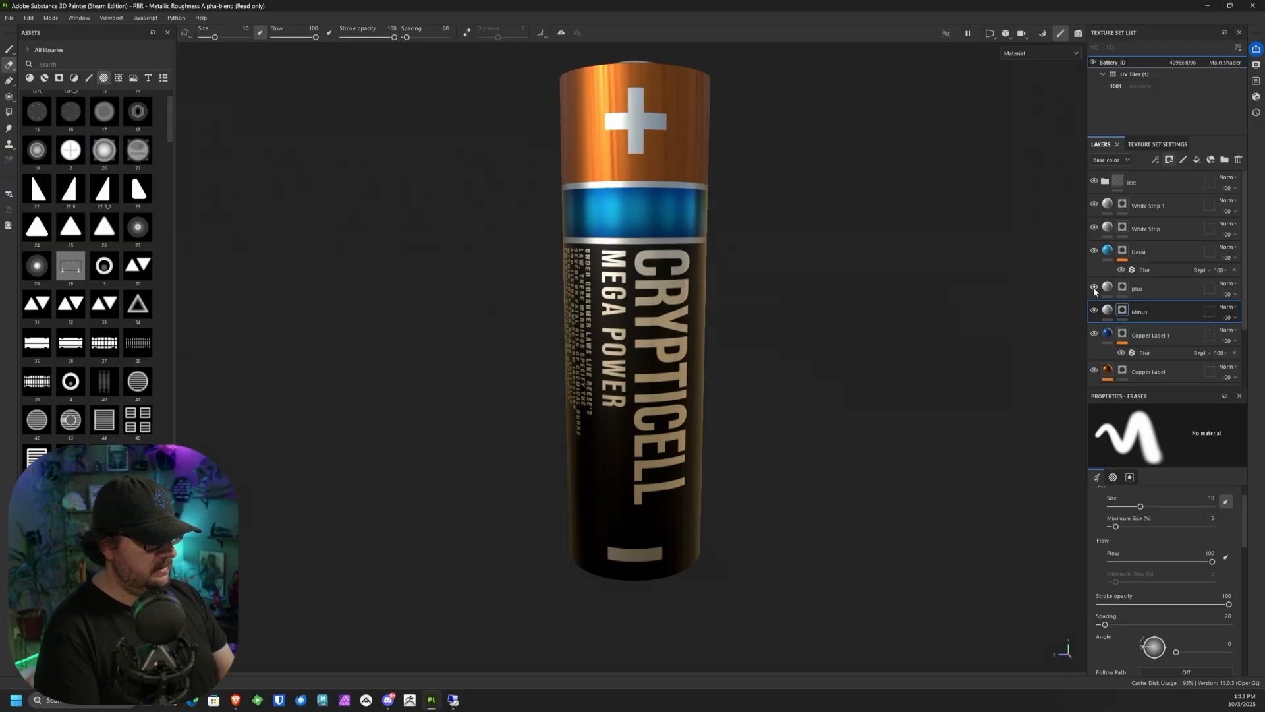
Step: Change the plus layer's base color to a very dark grey so the plus sign contrasts with the copper band
click(1110, 289)
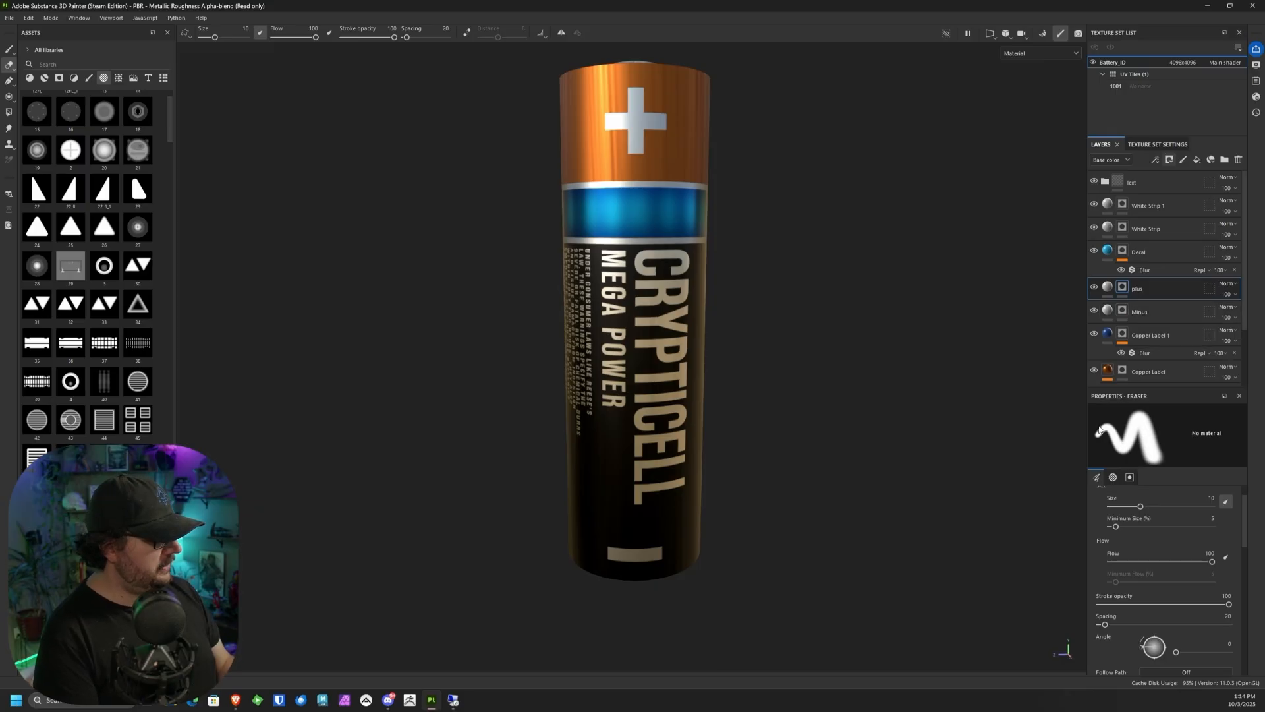
click(1108, 288)
click(1159, 603)
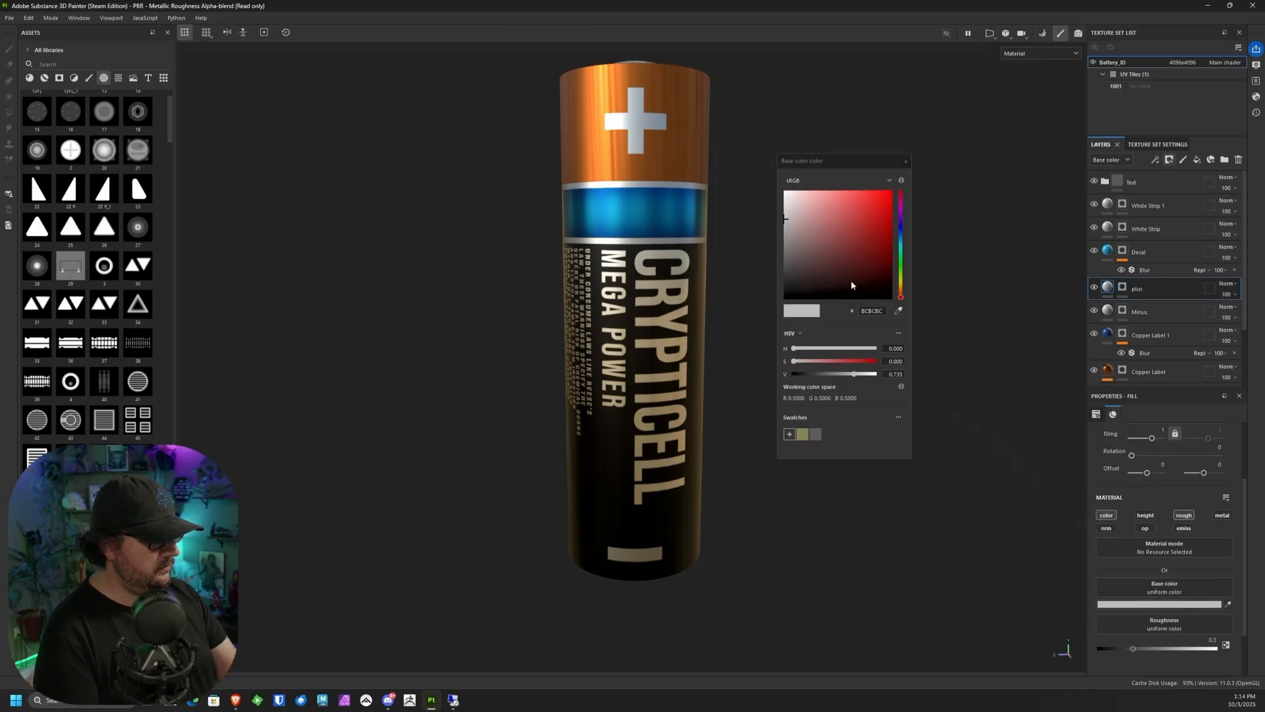
drag(851, 285, 787, 341)
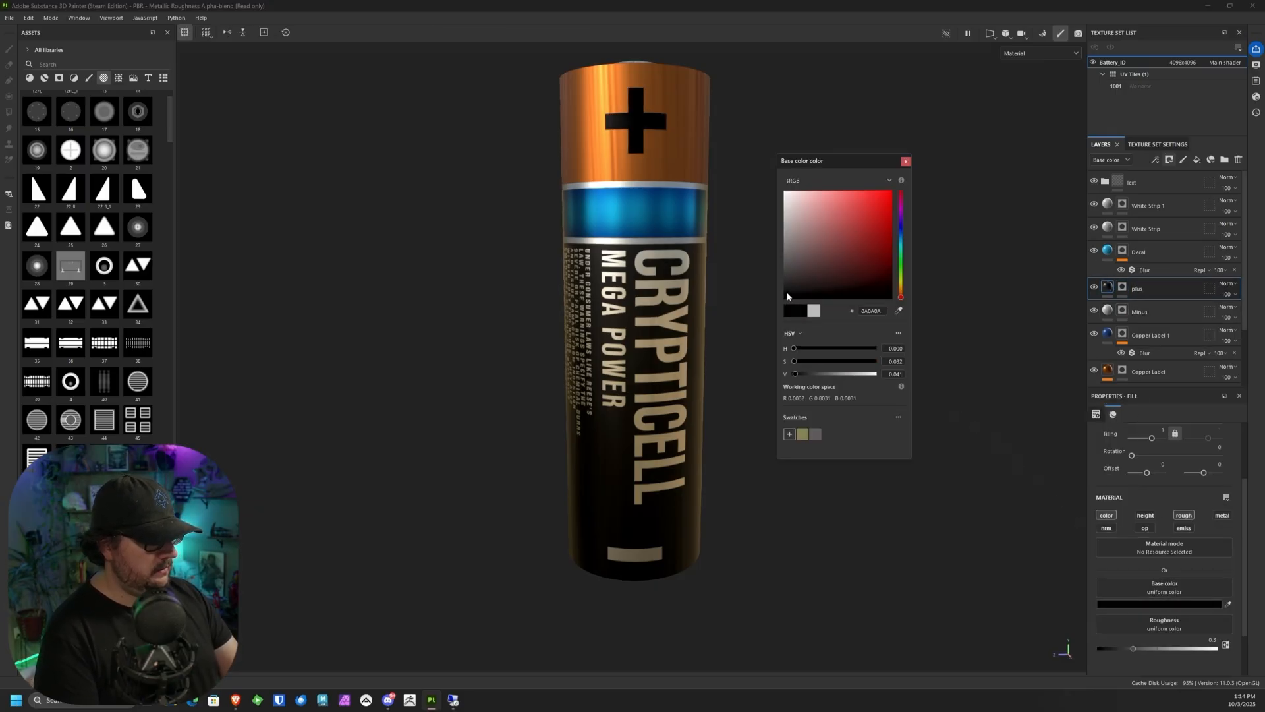
drag(788, 296, 873, 215)
click(908, 163)
alt+right_drag(873, 214, 824, 188)
alt+drag(824, 188, 821, 356)
alt+drag(728, 301, 712, 327)
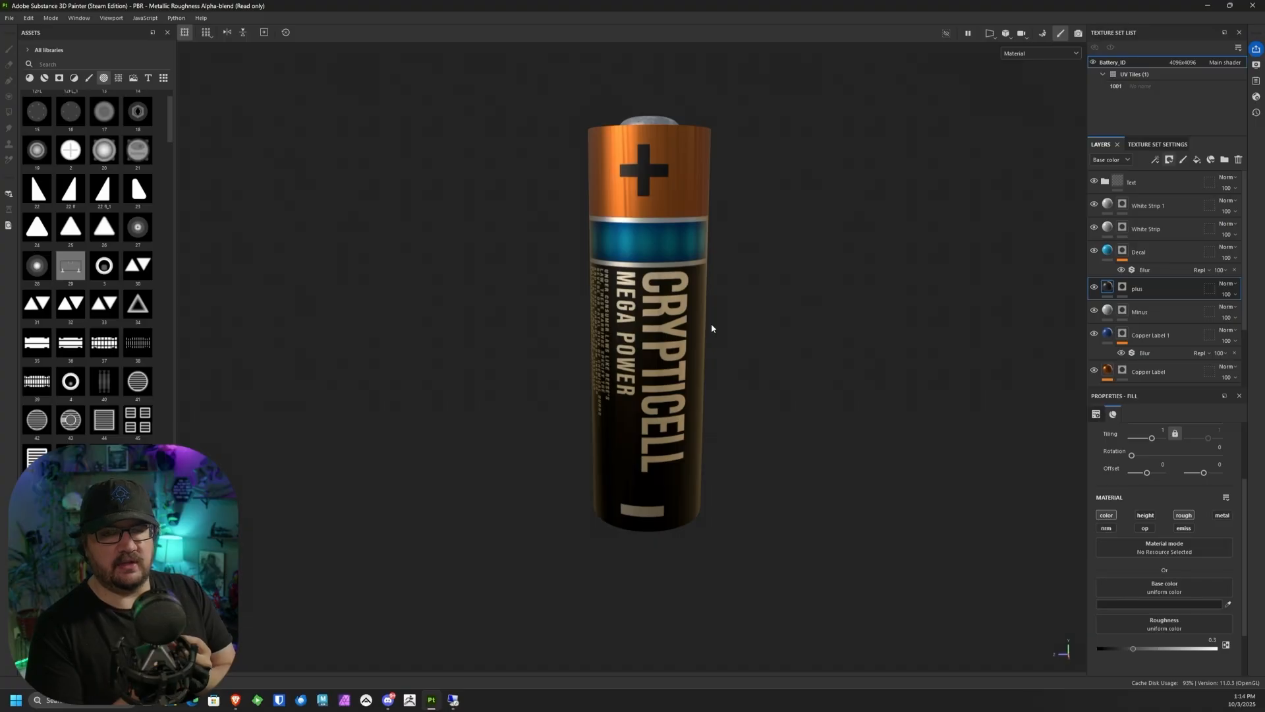
alt+drag(712, 328, 764, 348)
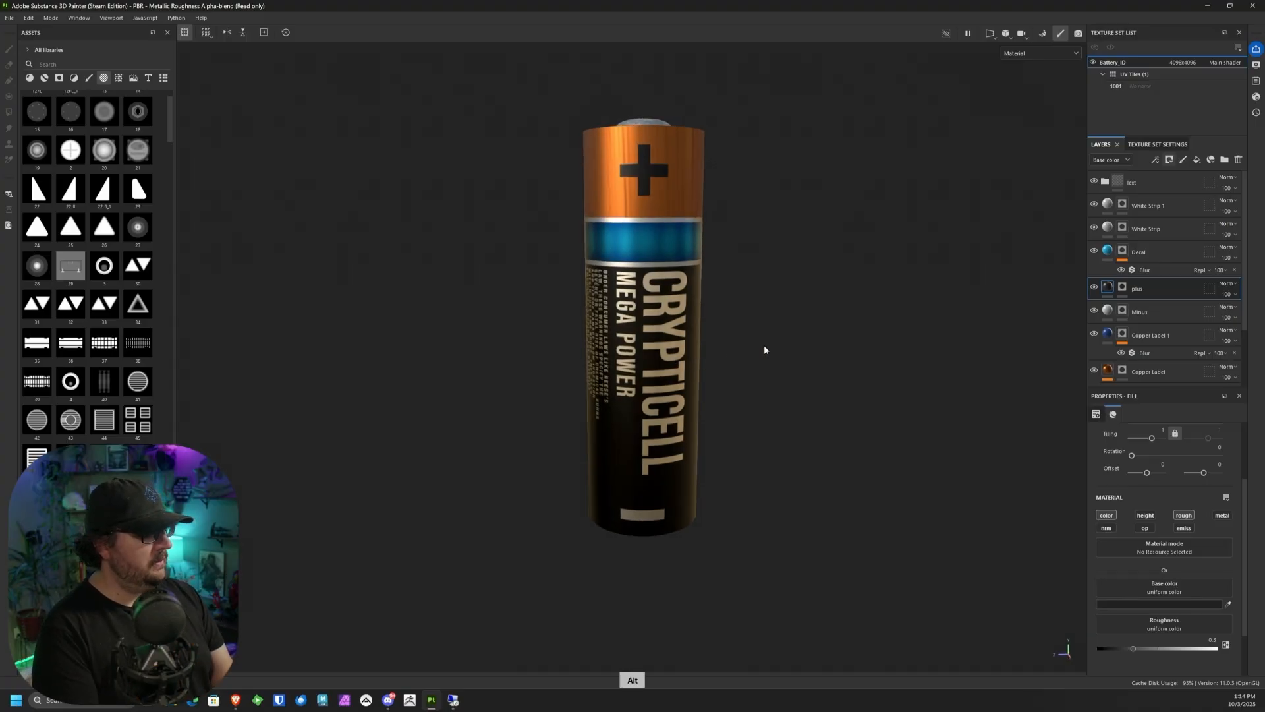
Step: Move the plus and Minus layers together into the Text folder
click(1157, 310)
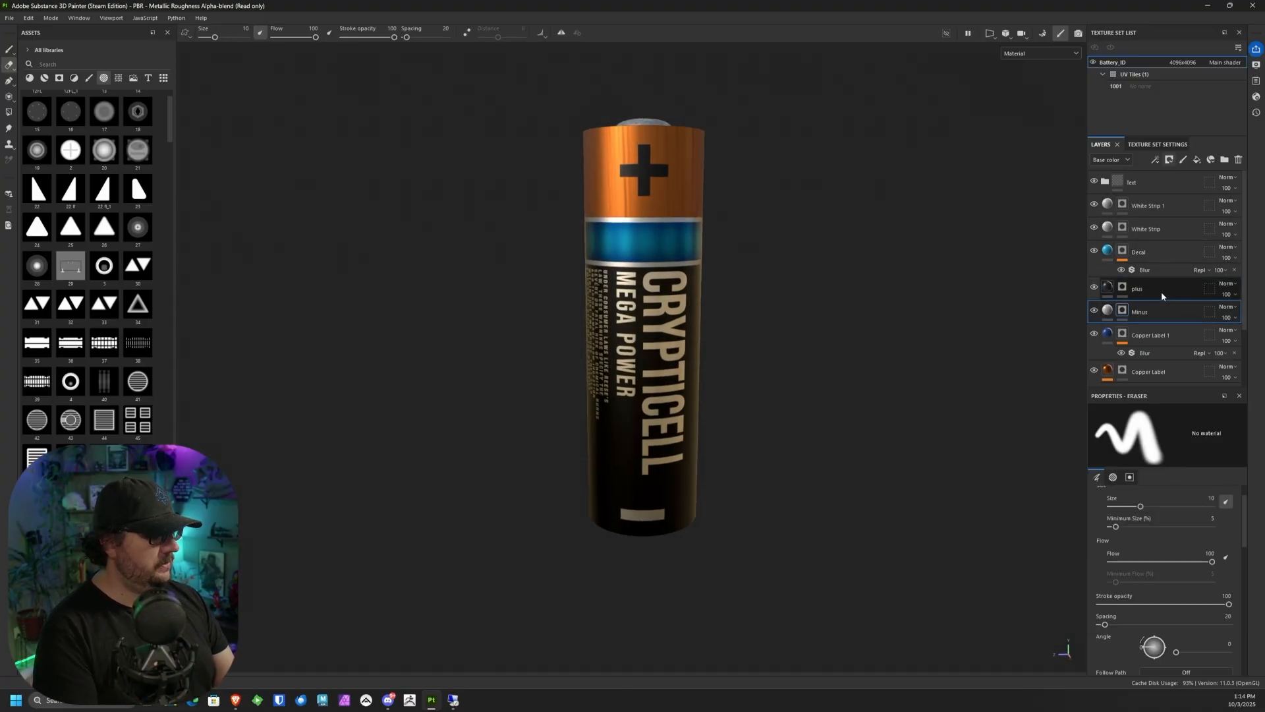
ctrl+click(1161, 288)
drag(1160, 288, 1154, 184)
click(1106, 183)
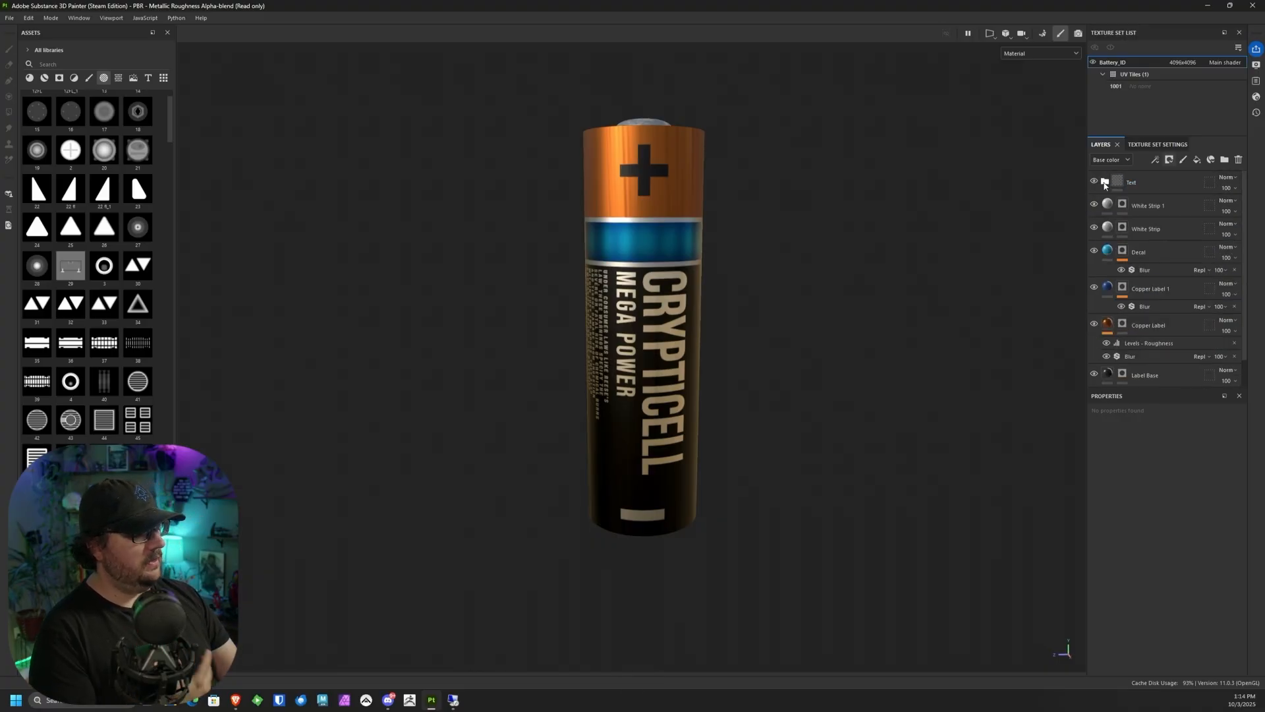
click(1106, 182)
click(1106, 183)
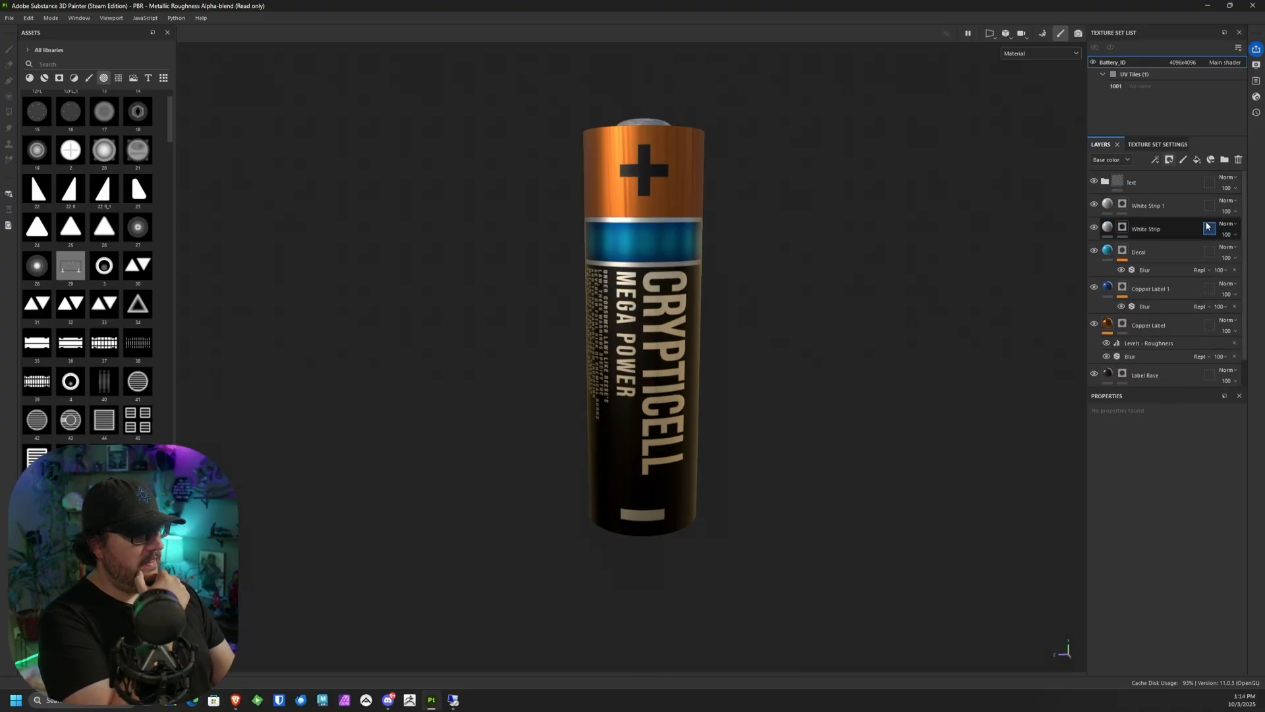
Step: Add a fill layer above the Text folder and rename it Overall Roughness
click(1177, 327)
click(1160, 184)
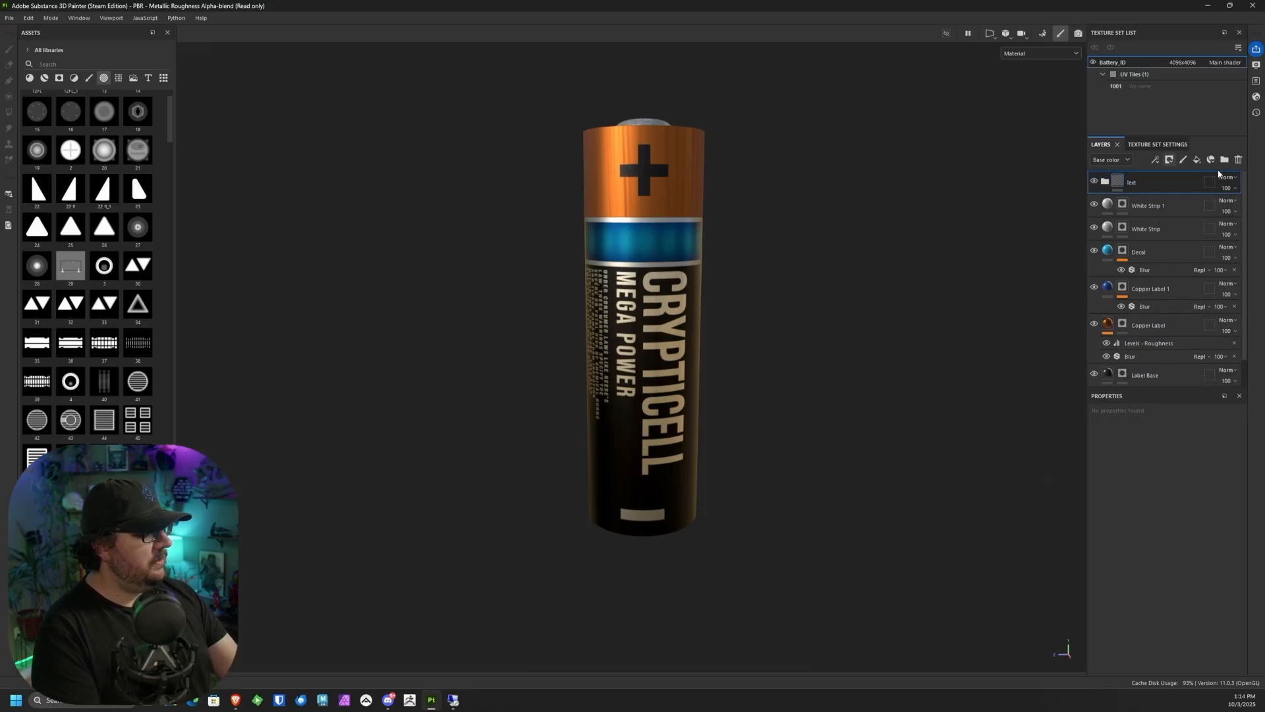
click(1197, 160)
double_click(1137, 182)
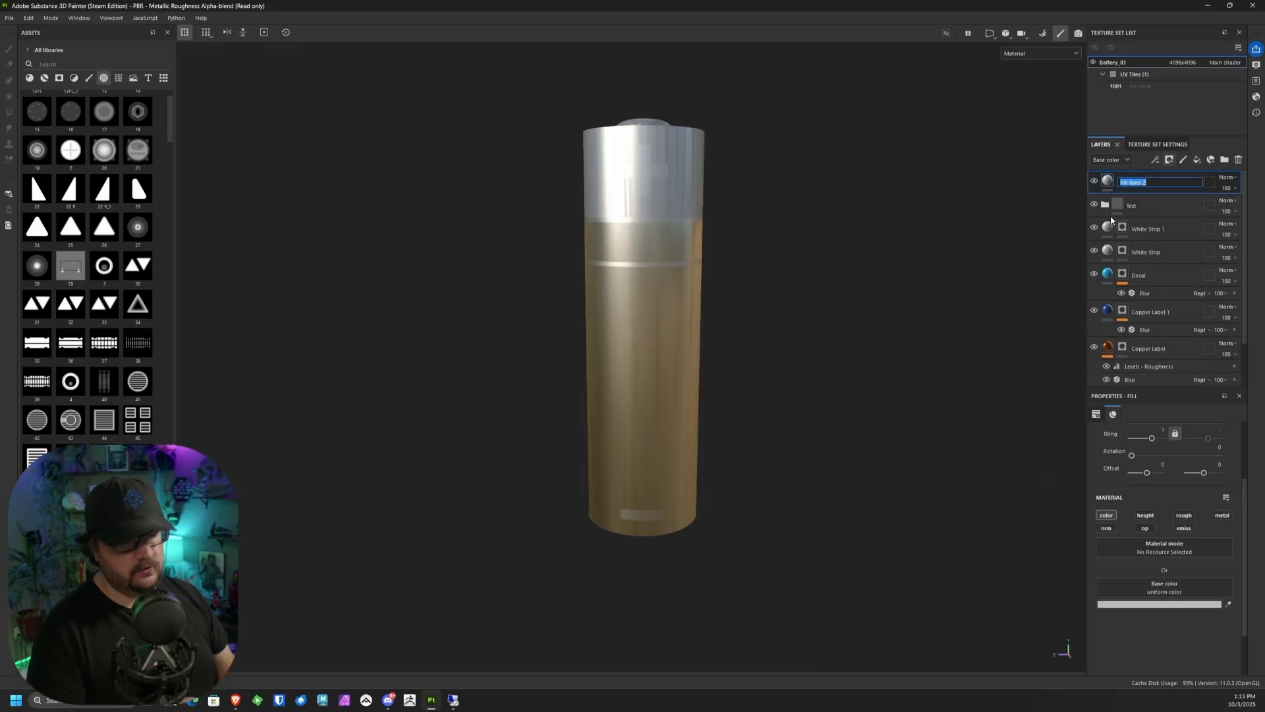
text(Overall Roughness)
key(Return)
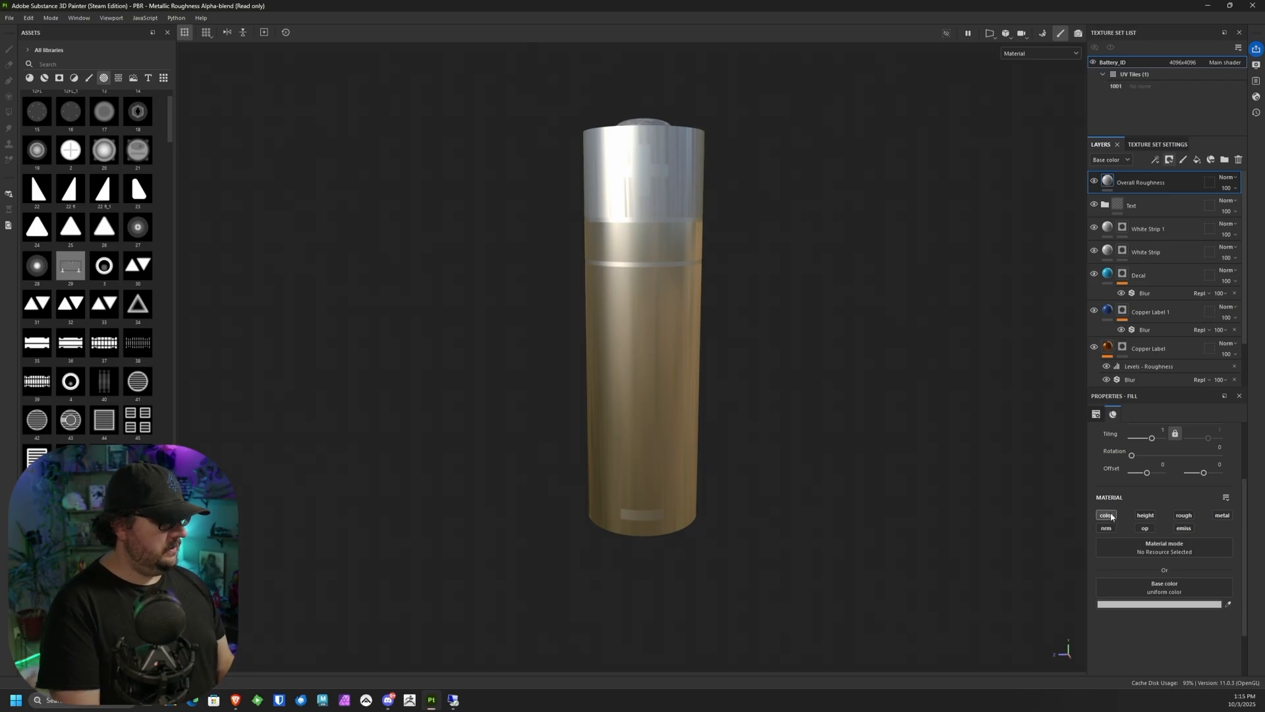
Step: Limit the Overall Roughness layer to the roughness channel and assign the 3D Worley Noise texture to it
click(1108, 515)
click(1183, 515)
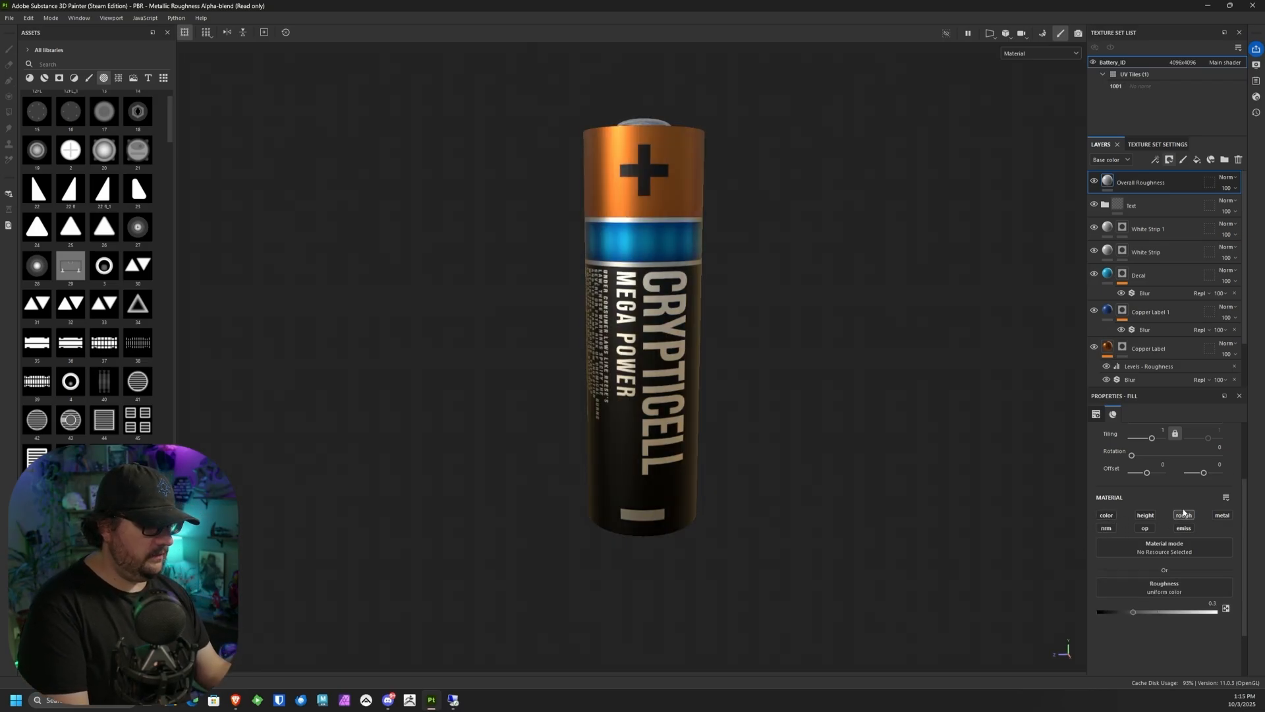
alt+right_drag(814, 375, 743, 518)
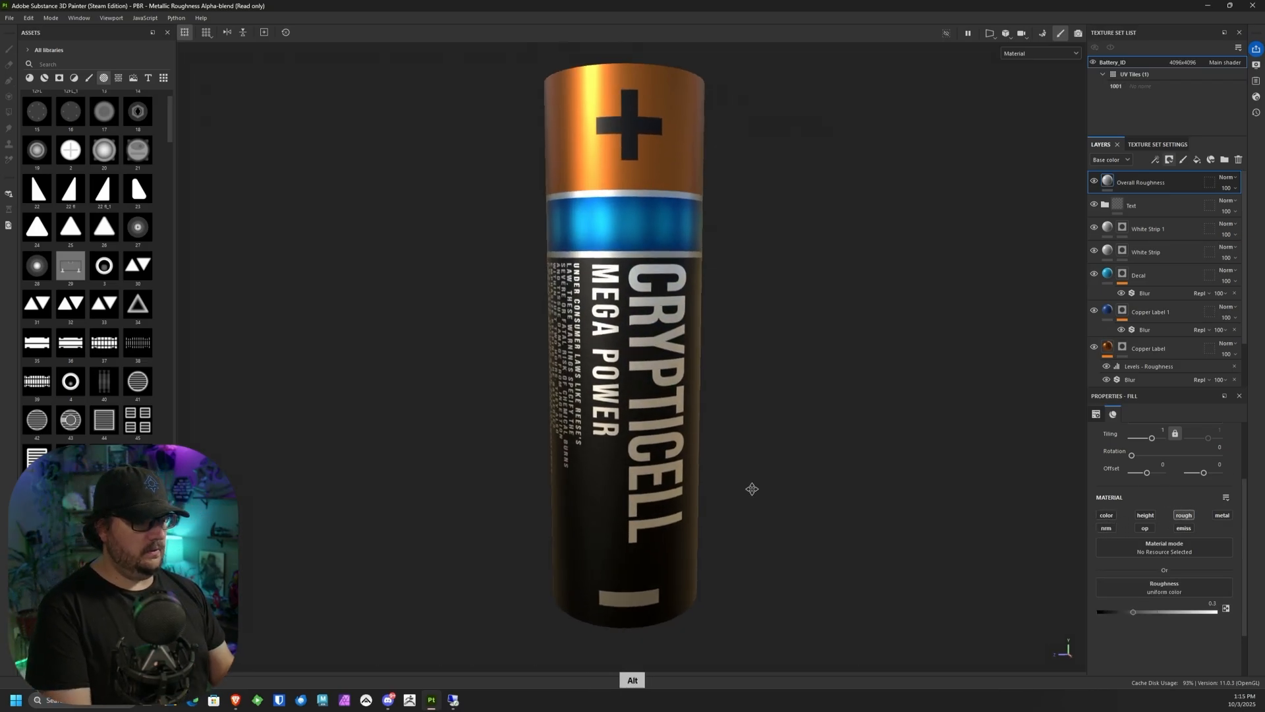
click(1164, 592)
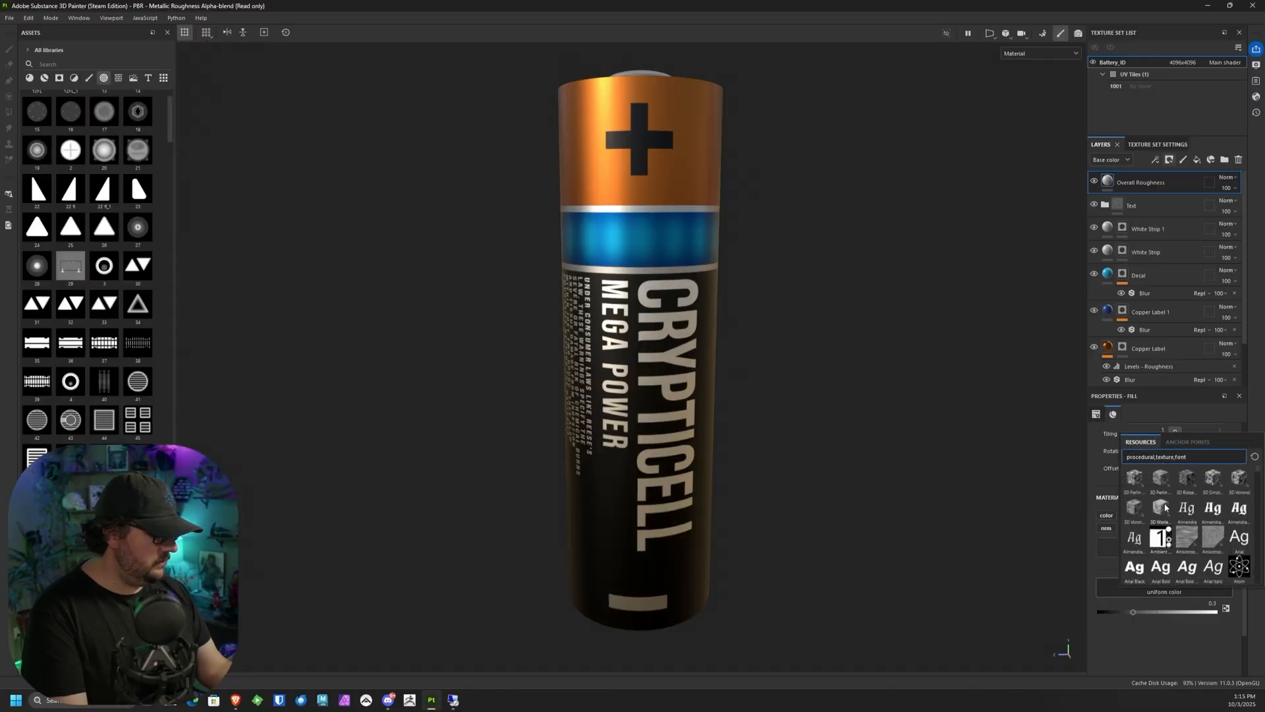
click(1164, 508)
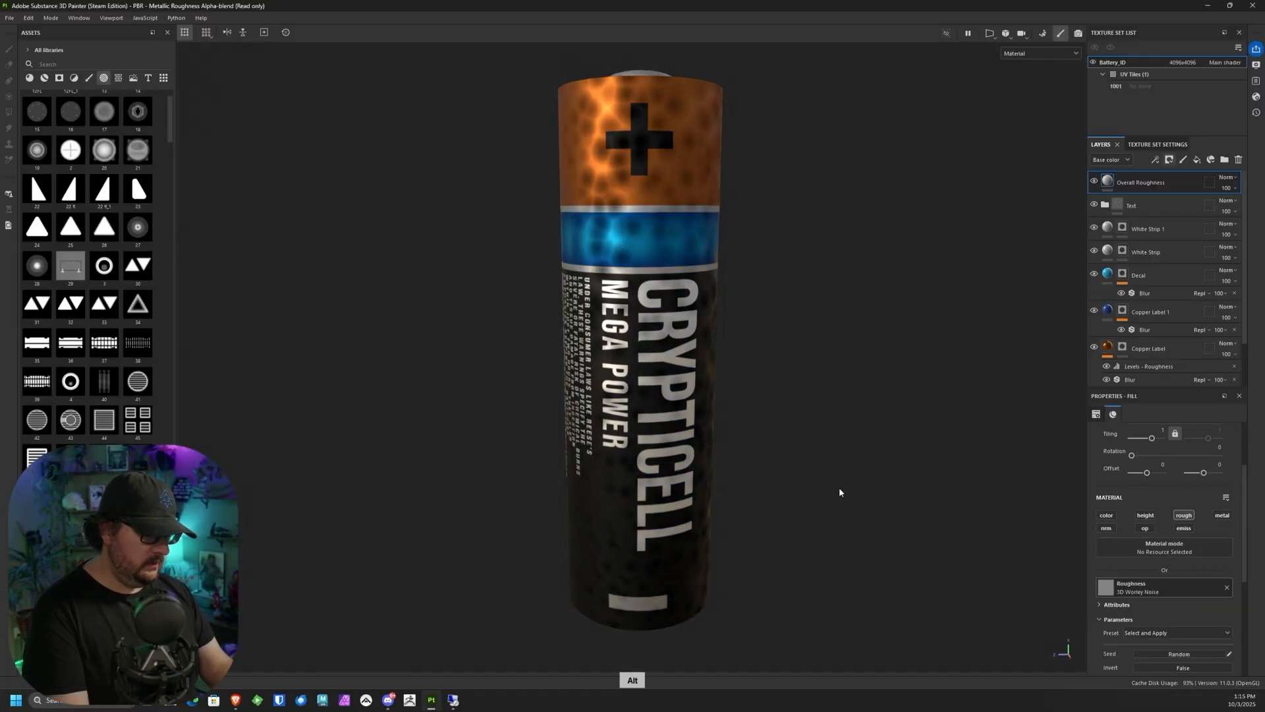
alt+drag(840, 492, 782, 532)
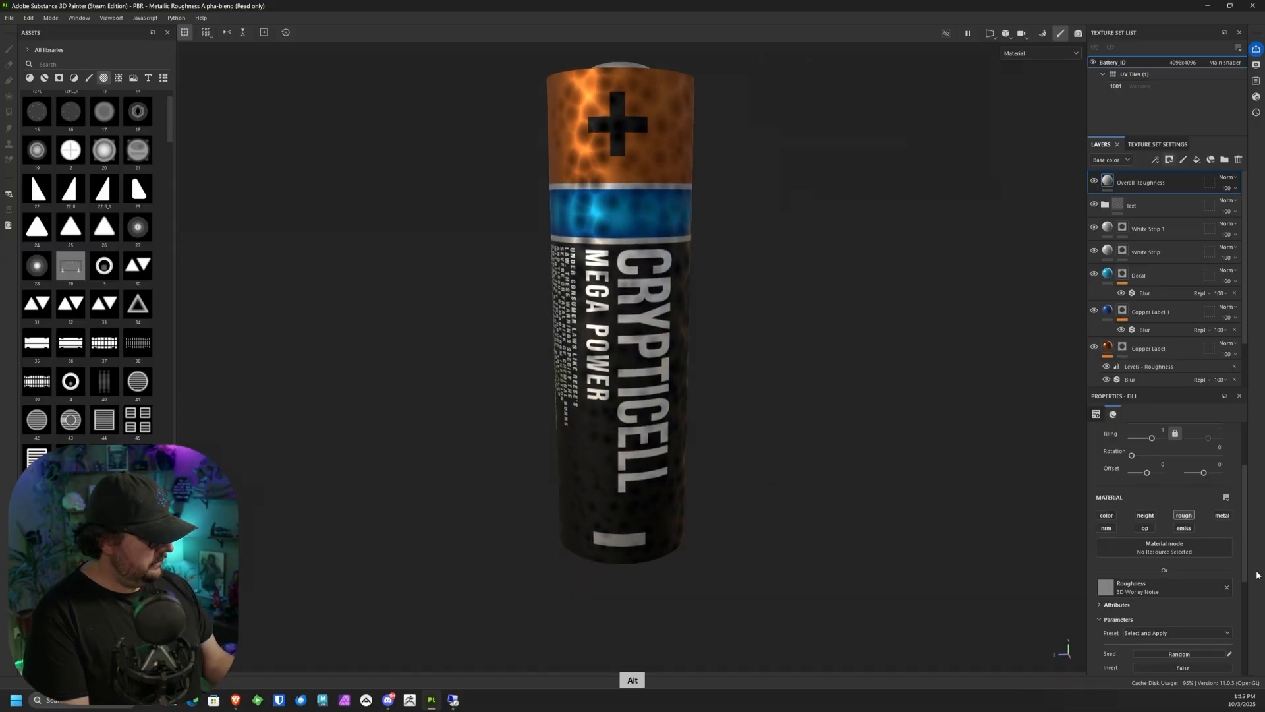
Step: Set the 3D Worley Noise balance to 0.39 and its scale to 15
scroll(1183, 580, down, 4)
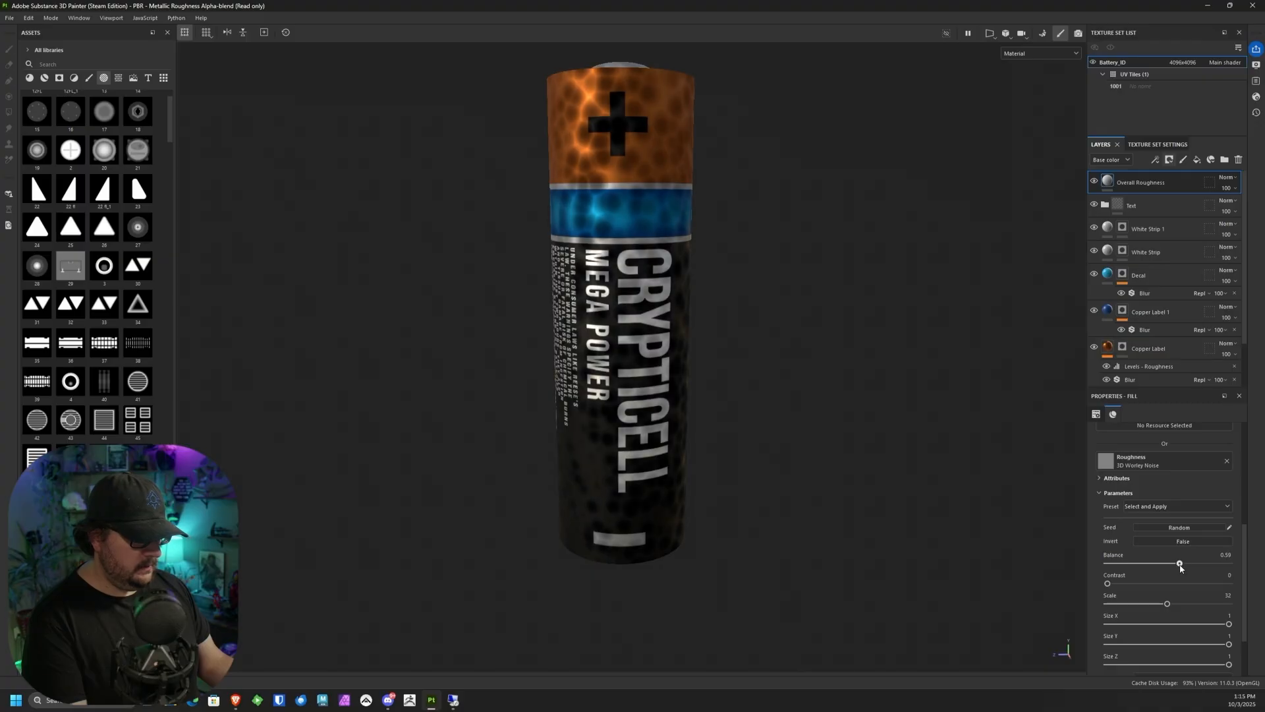
drag(1165, 569, 1134, 604)
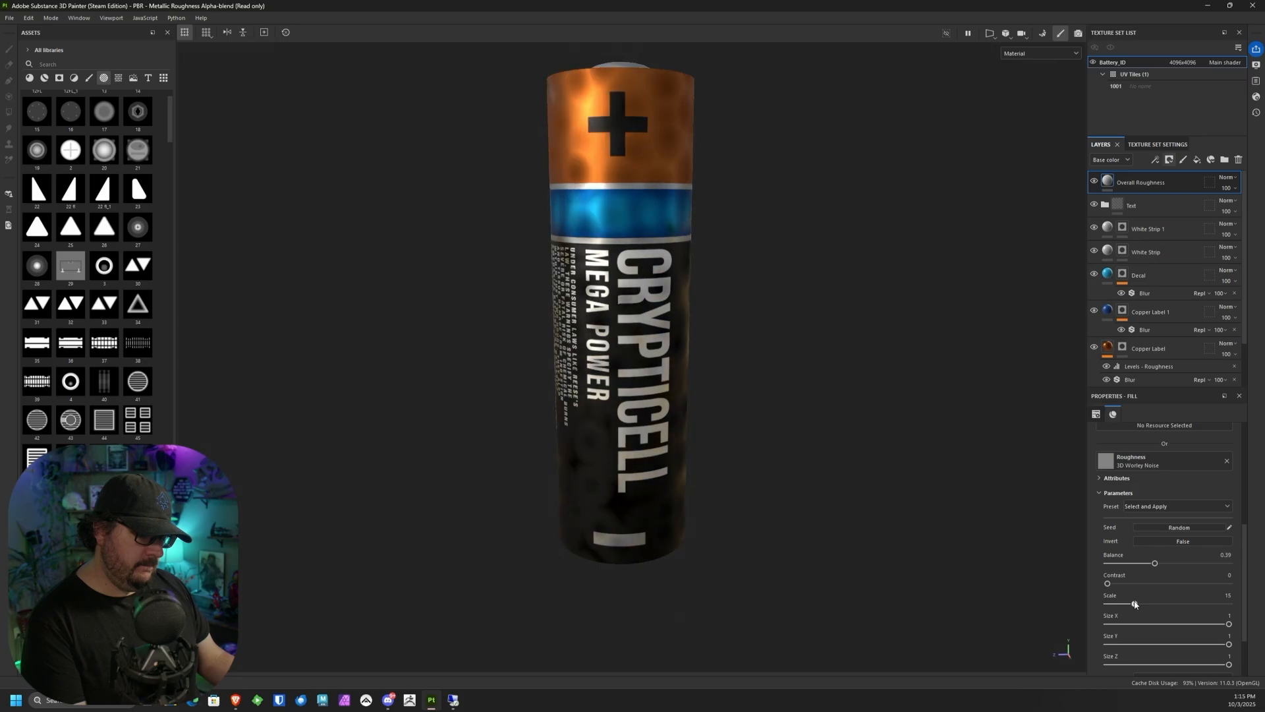
alt+drag(857, 567, 706, 514)
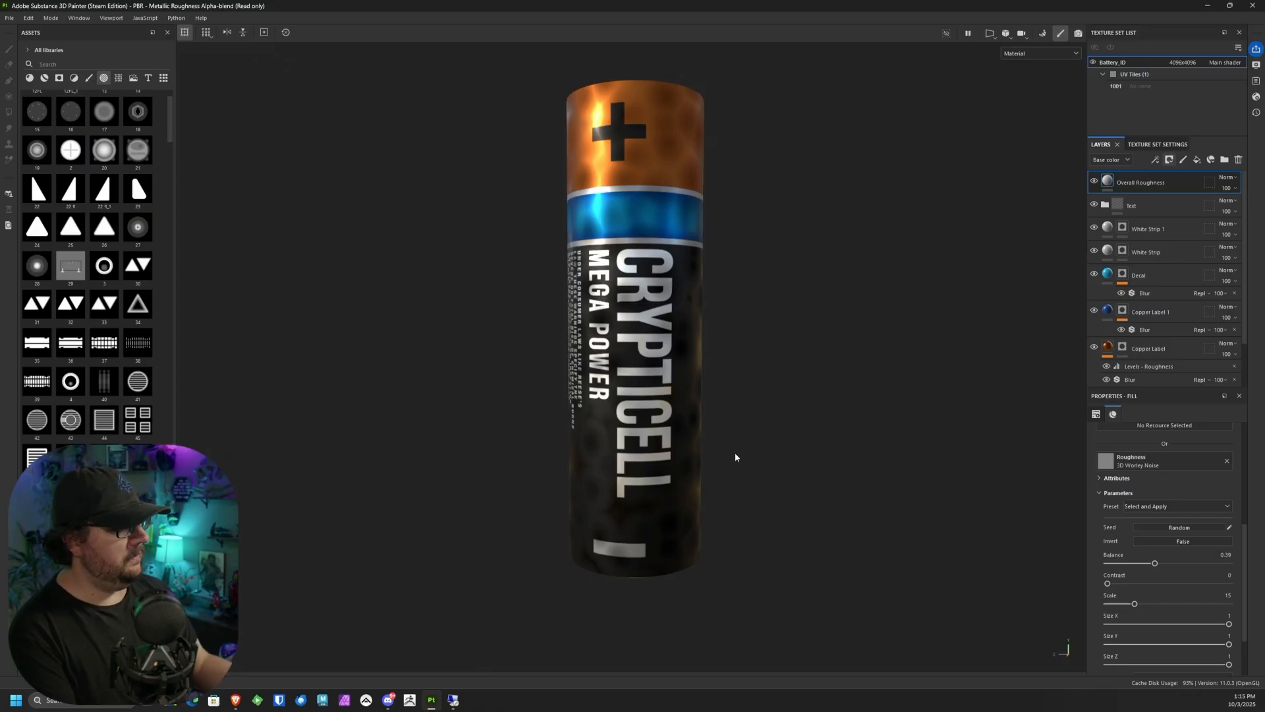
Step: Add a black mask to the Overall Roughness layer and paste the Label Base layer's mask into it
click(1169, 160)
click(1188, 185)
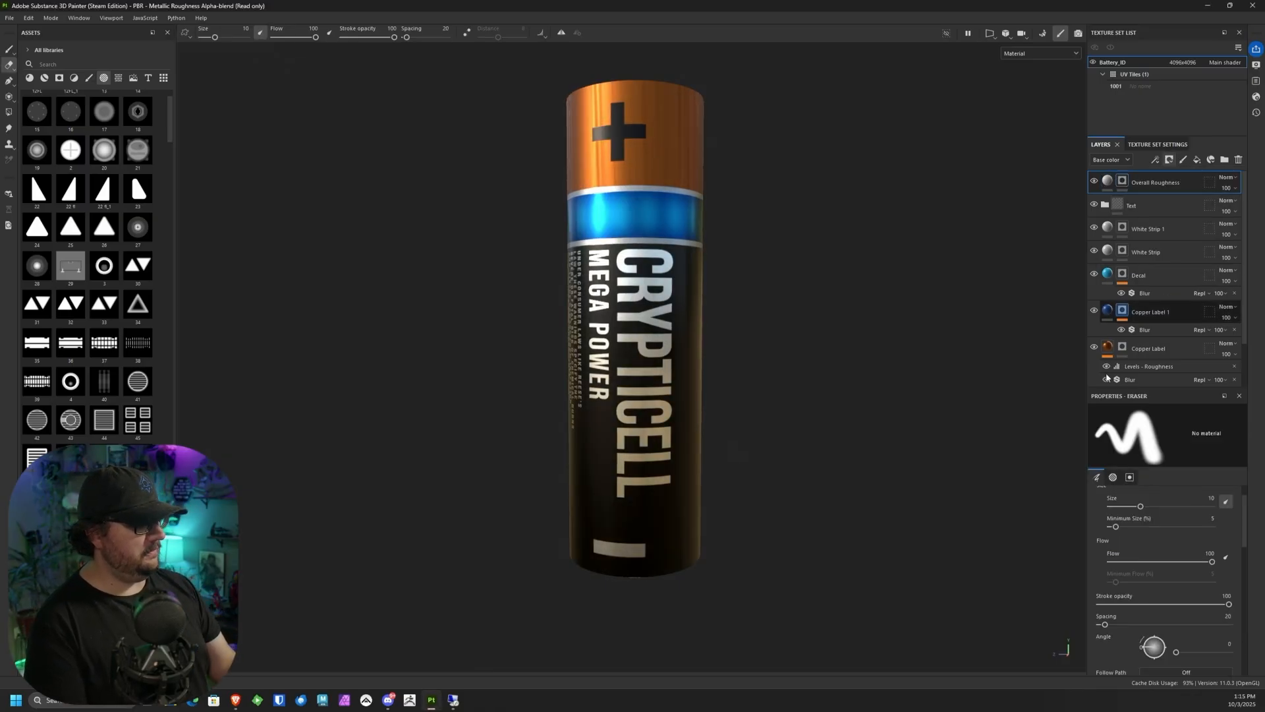
scroll(1246, 354, down, 2)
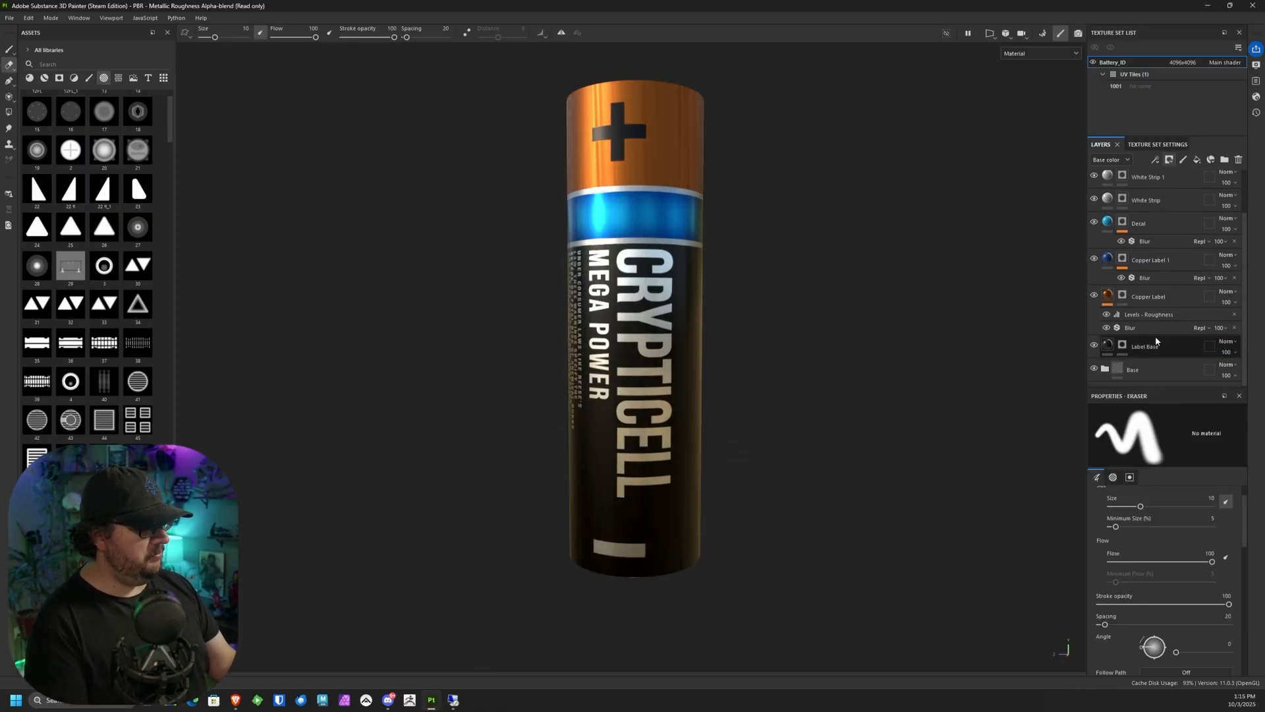
click(1124, 345)
right_click(1126, 346)
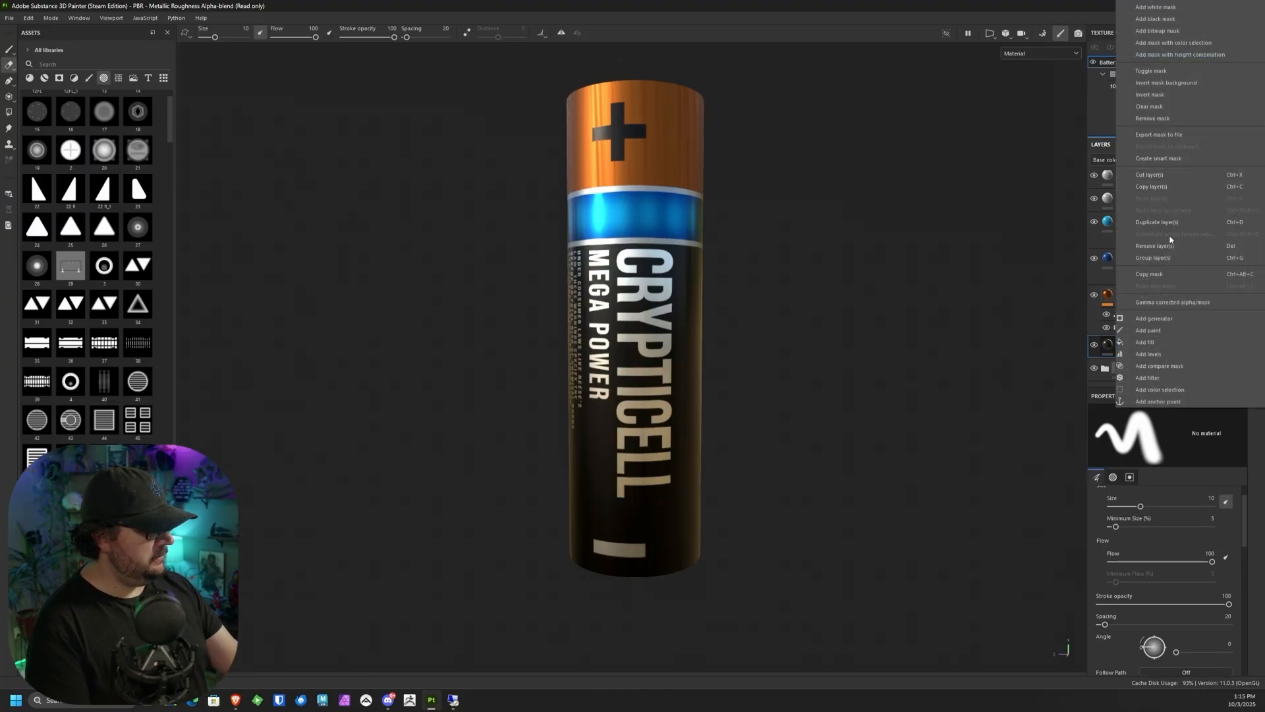
click(1173, 273)
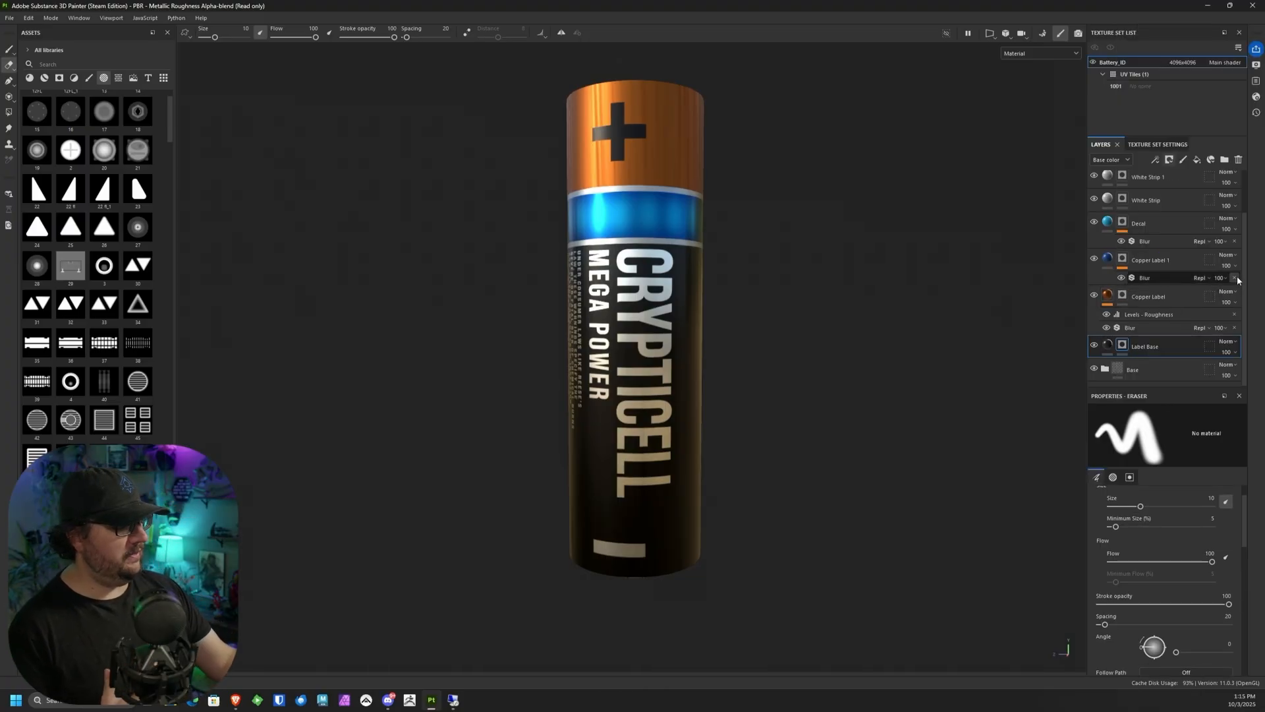
scroll(1239, 204, up, 2)
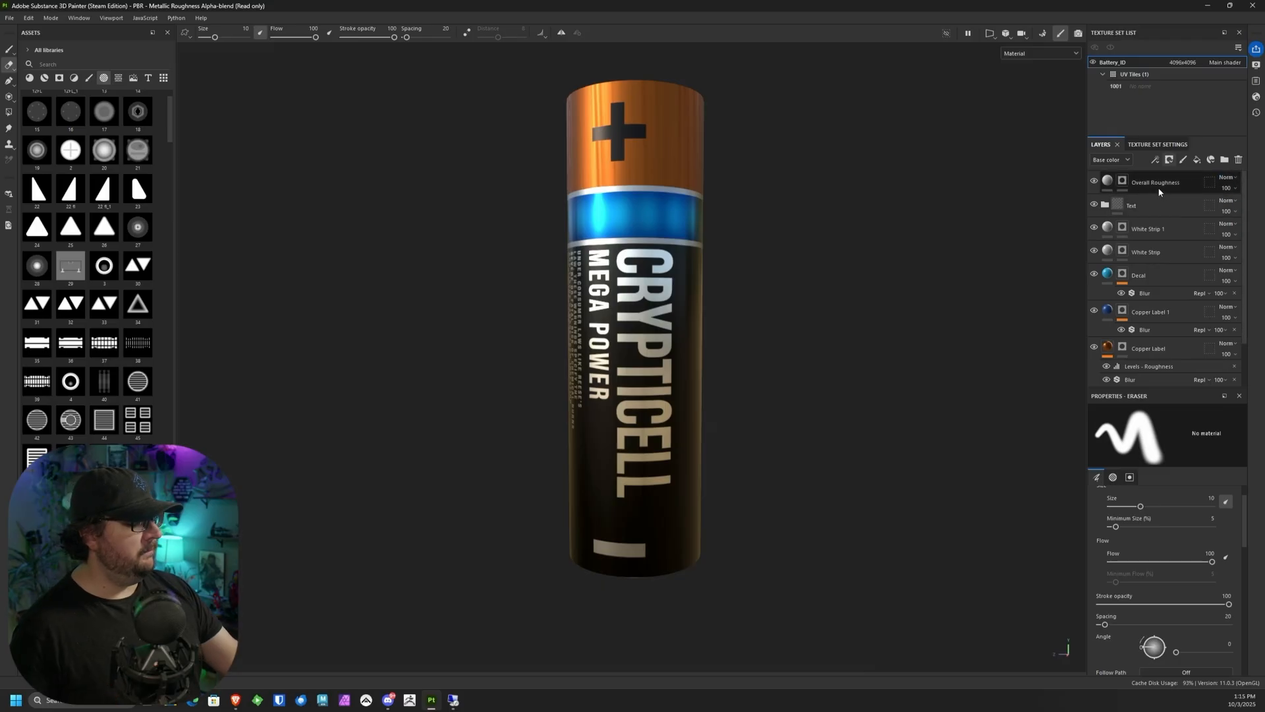
right_click(1128, 189)
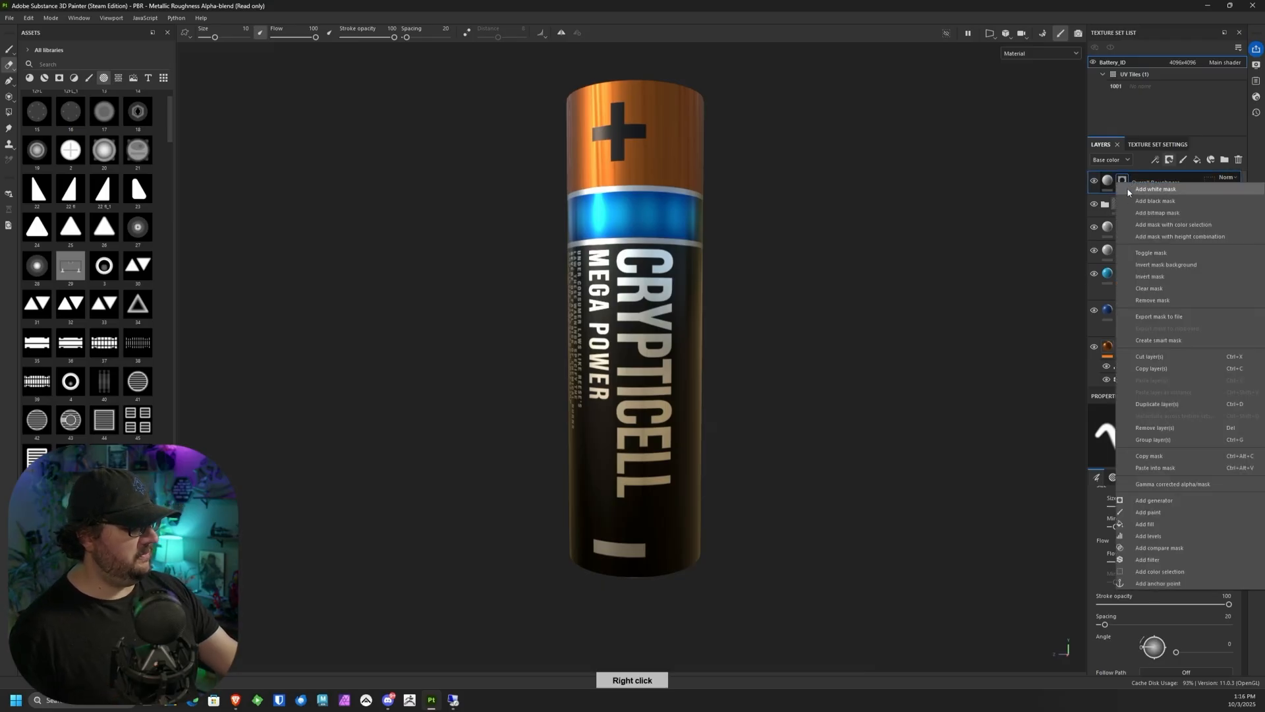
click(1162, 470)
mouse_move(739, 215)
alt+mouse_down()
mouse_move(697, 345)
mouse_move(704, 264)
mouse_move(729, 198)
alt+mouse_up()
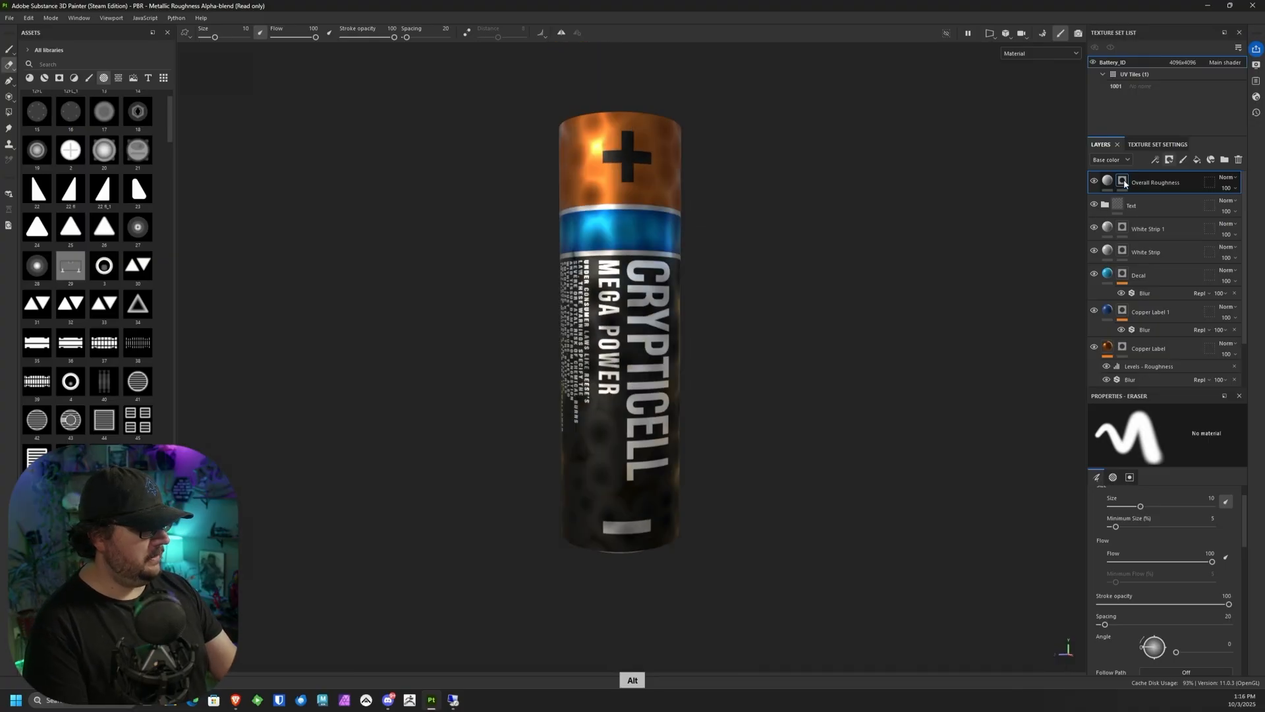
Step: Add a Blur filter to the Overall Roughness layer's content with a blur intensity of 7.3
right_click(1125, 184)
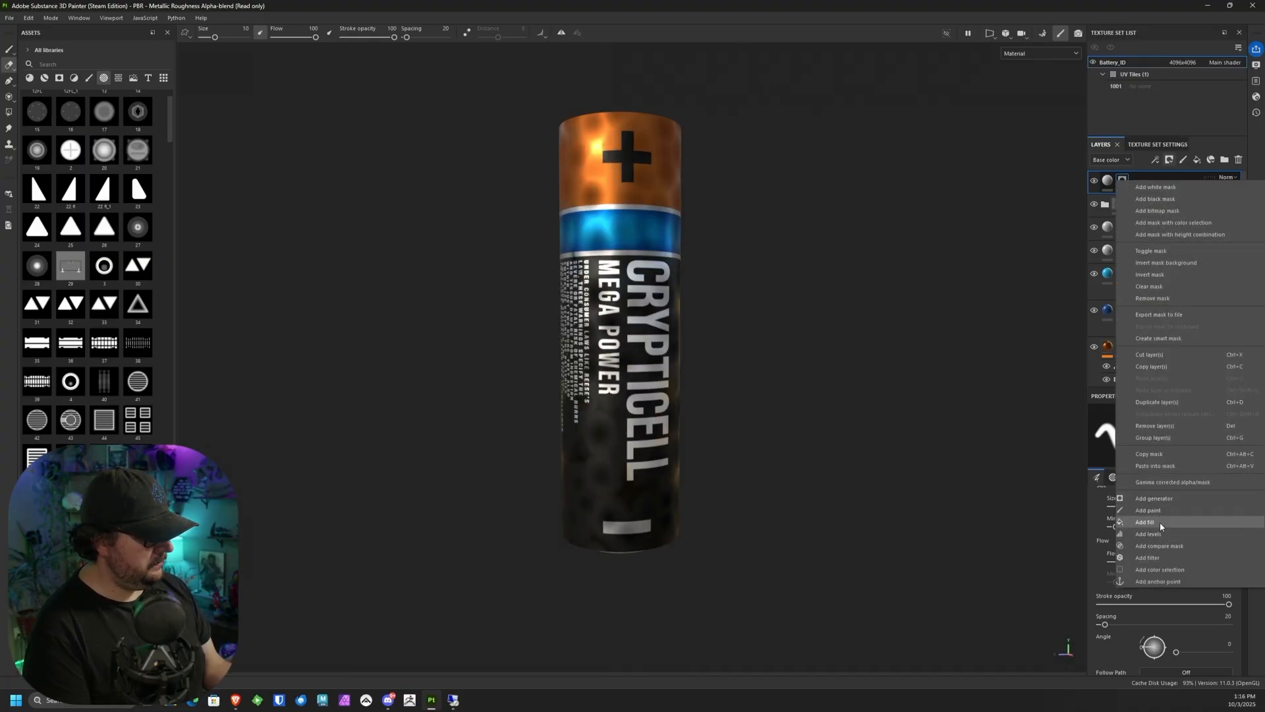
click(1148, 558)
click(1137, 523)
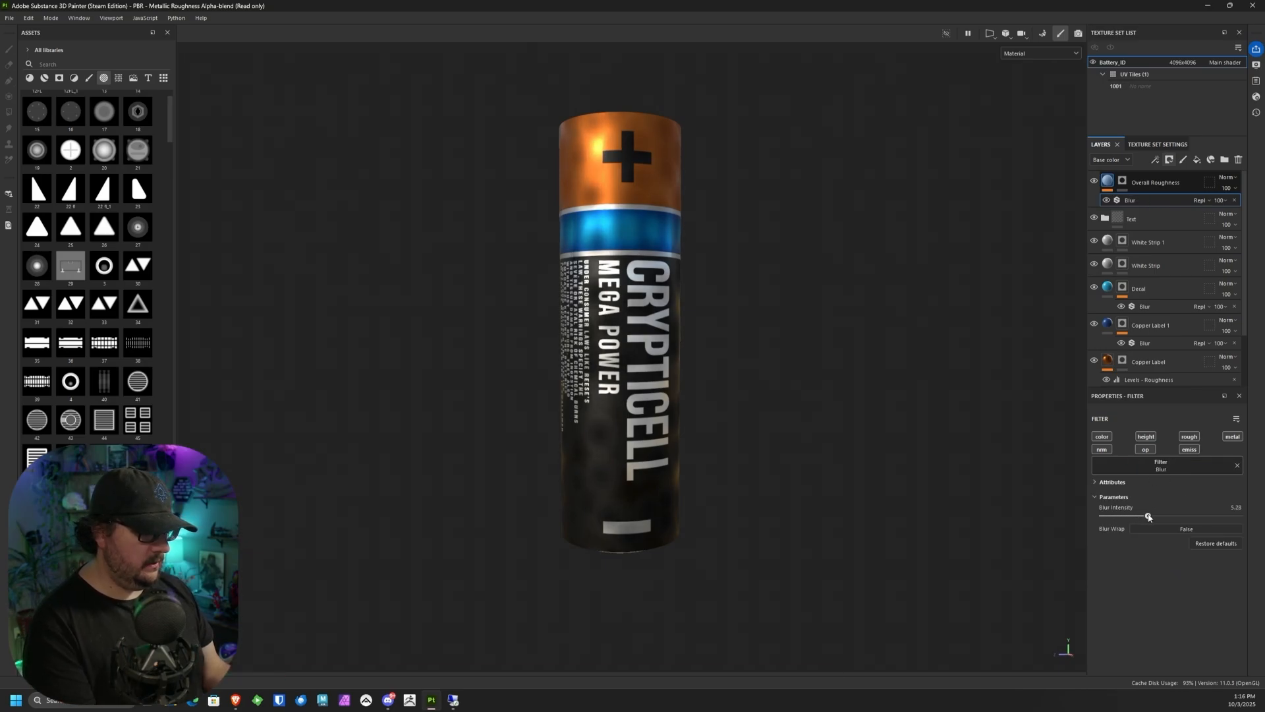
alt+drag(830, 406, 805, 375)
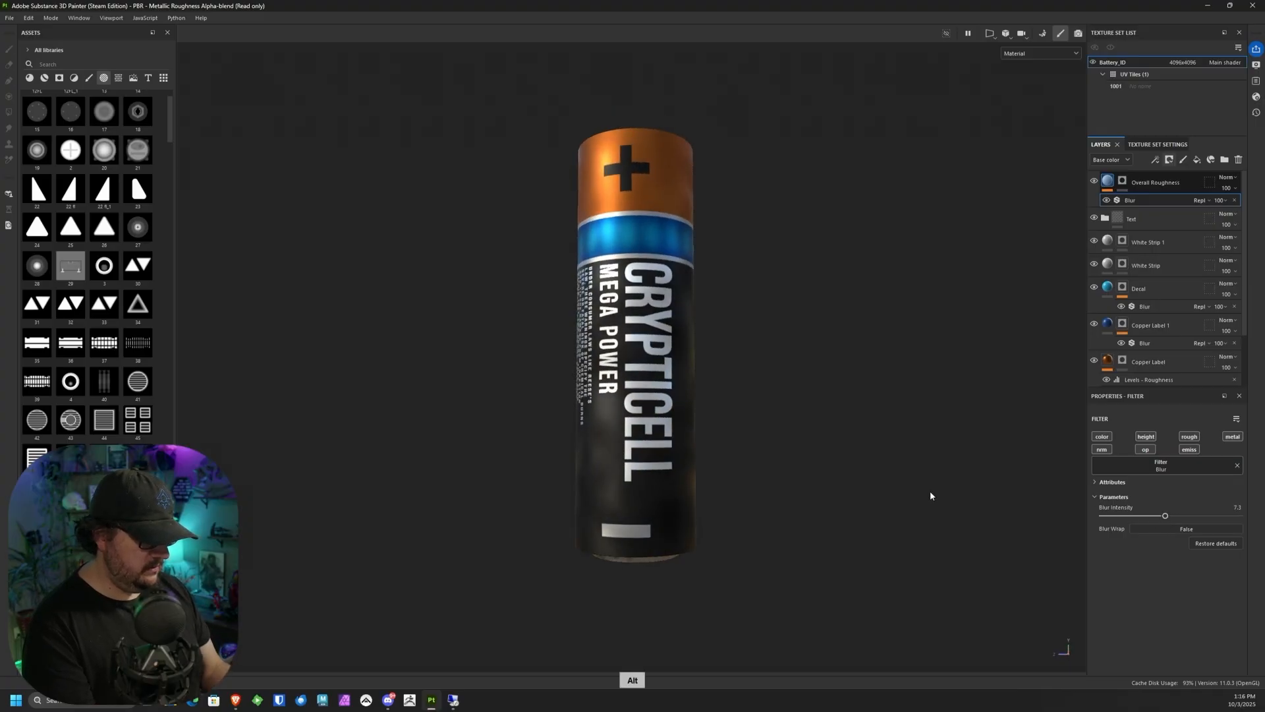
alt+drag(931, 495, 743, 488)
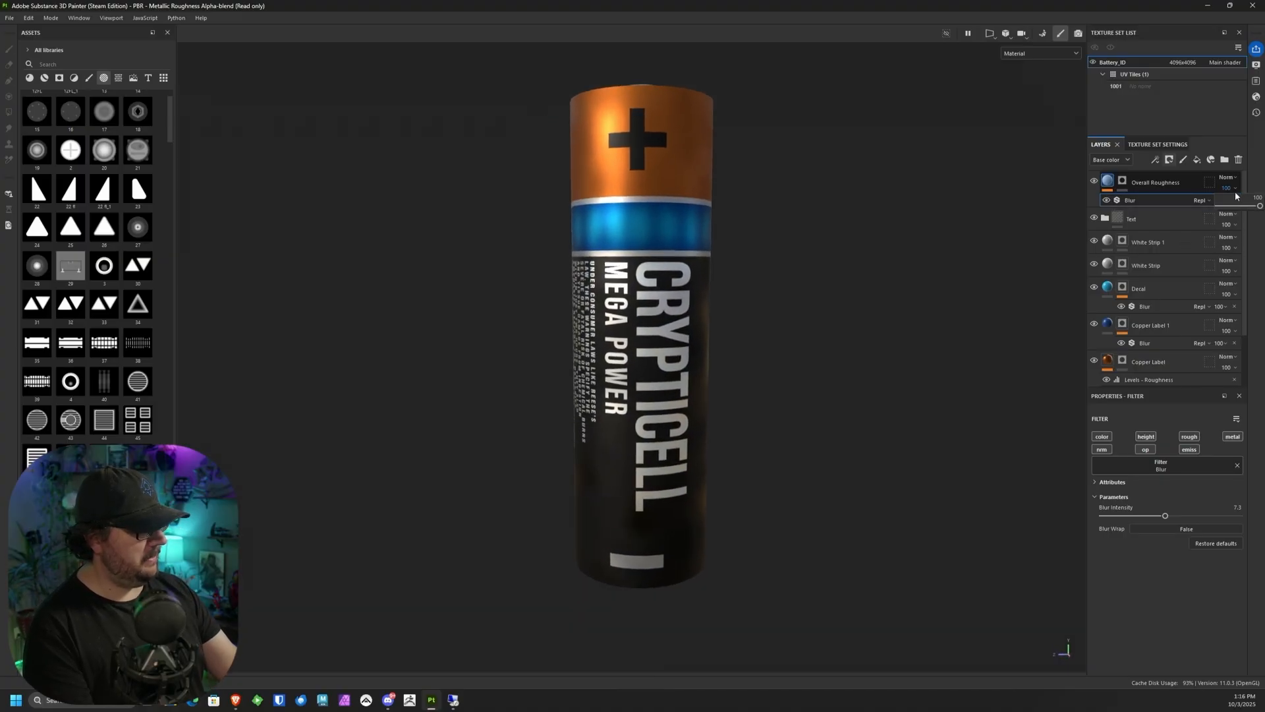
drag(1260, 205, 1256, 207)
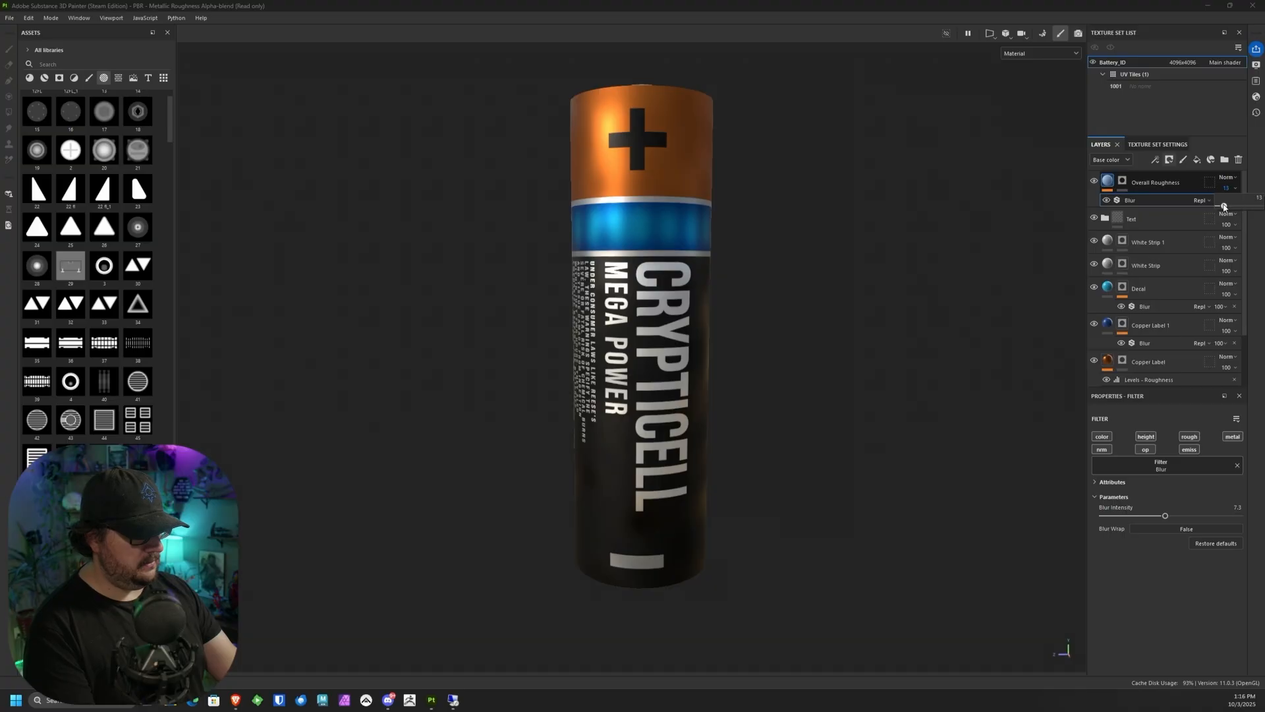
key(ctrl+z)
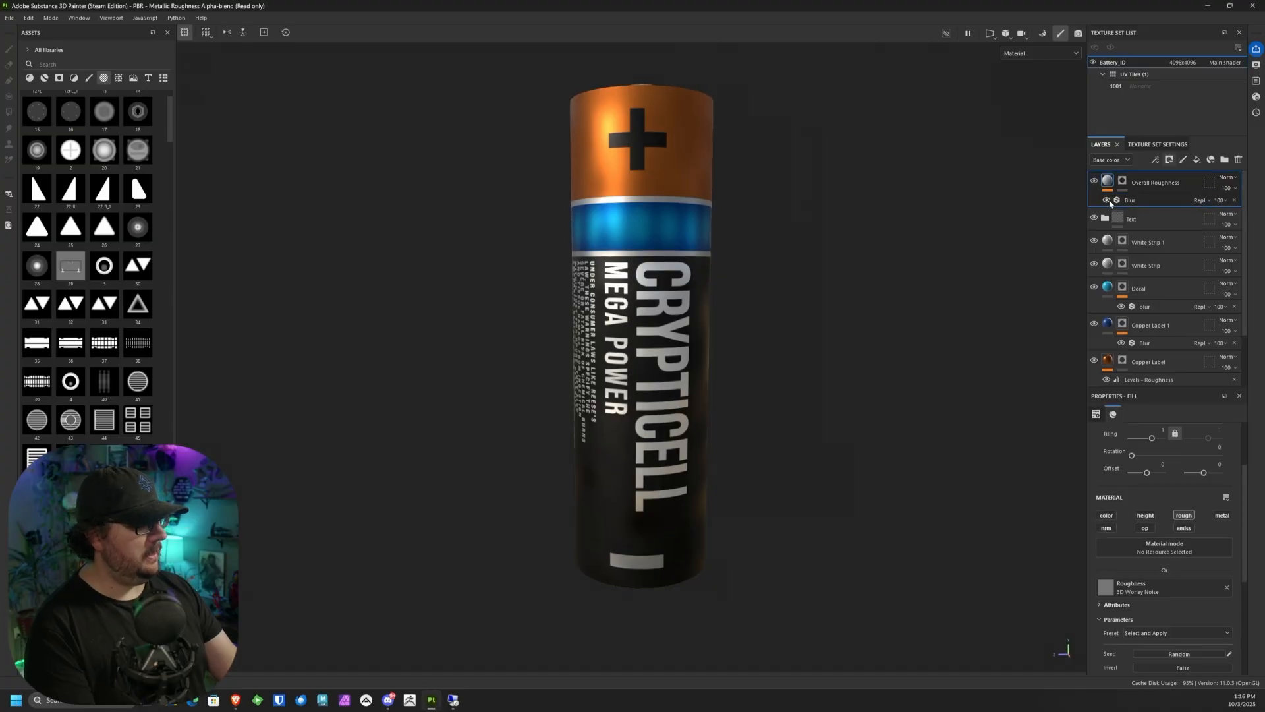
drag(1253, 213, 1222, 213)
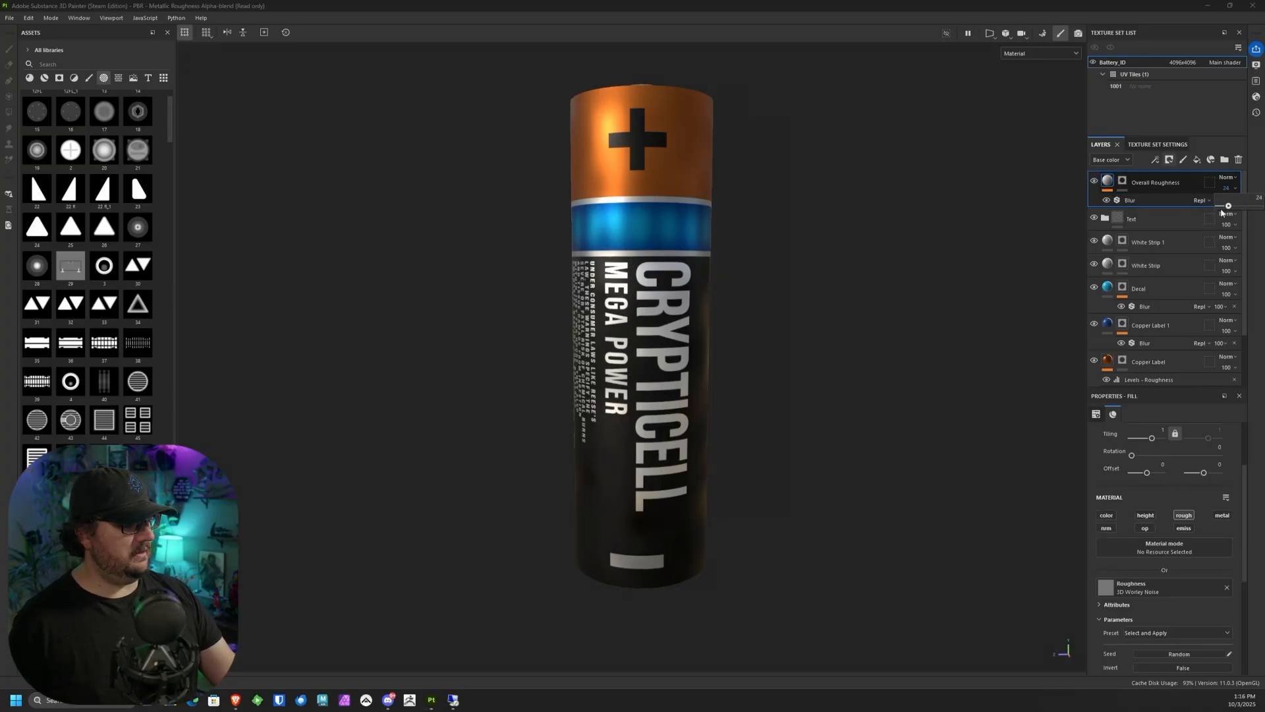
key(ctrl+z)
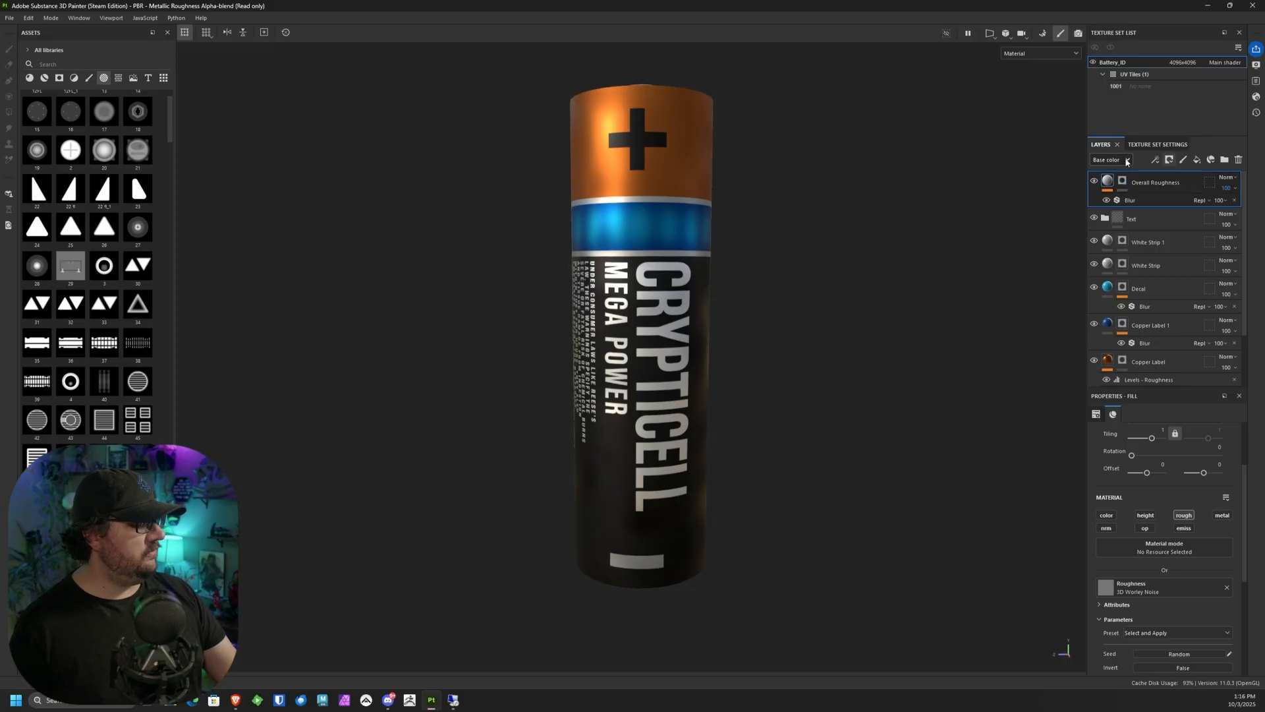
Step: Switch the layer stack to the Roughness channel and lower the Overall Roughness layer's opacity to about 49
click(1127, 160)
click(1108, 192)
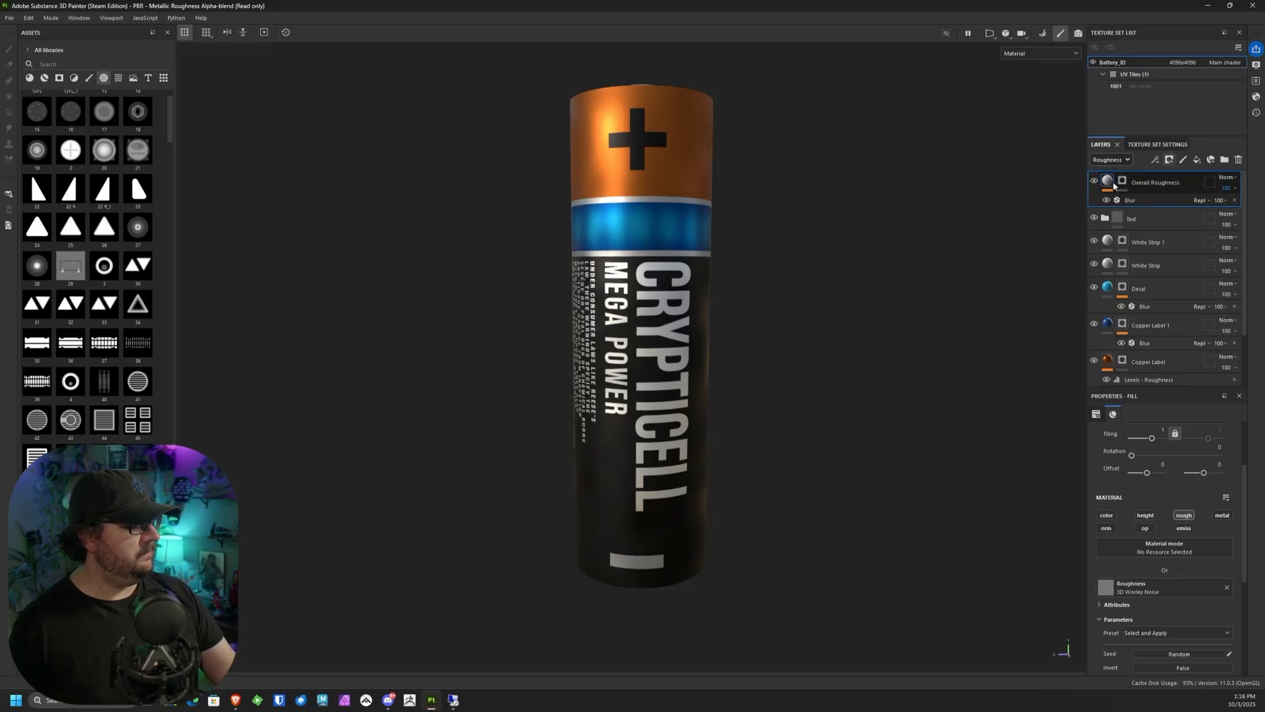
mouse_move(1252, 202)
mouse_down()
mouse_move(1218, 210)
mouse_move(1239, 213)
mouse_up()
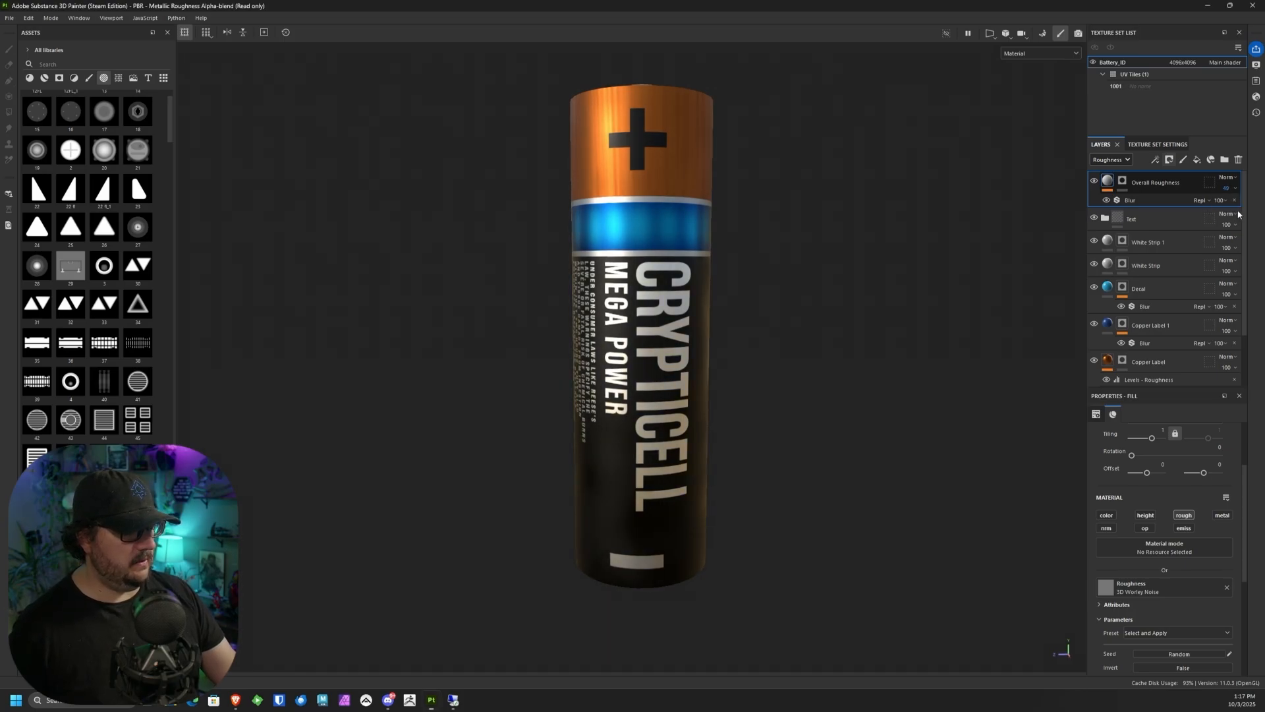
Step: Examine the roughness variation on the battery's label, copper band and metal cap from several angles and distances
alt+drag(858, 370, 775, 351)
alt+right_drag(775, 351, 732, 328)
alt+middle_drag(731, 328, 834, 292)
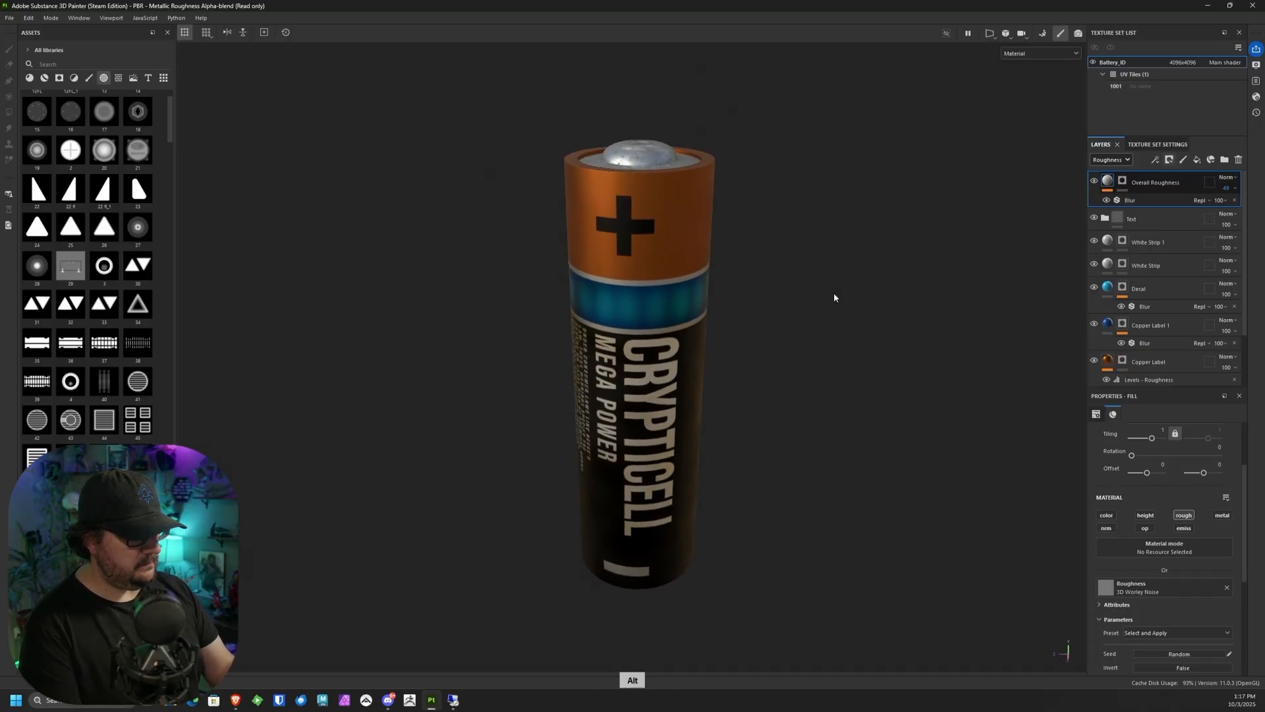
alt+drag(833, 293, 826, 192)
alt+right_drag(826, 192, 769, 323)
alt+drag(769, 323, 810, 358)
alt+right_drag(810, 359, 783, 168)
alt+drag(782, 167, 768, 468)
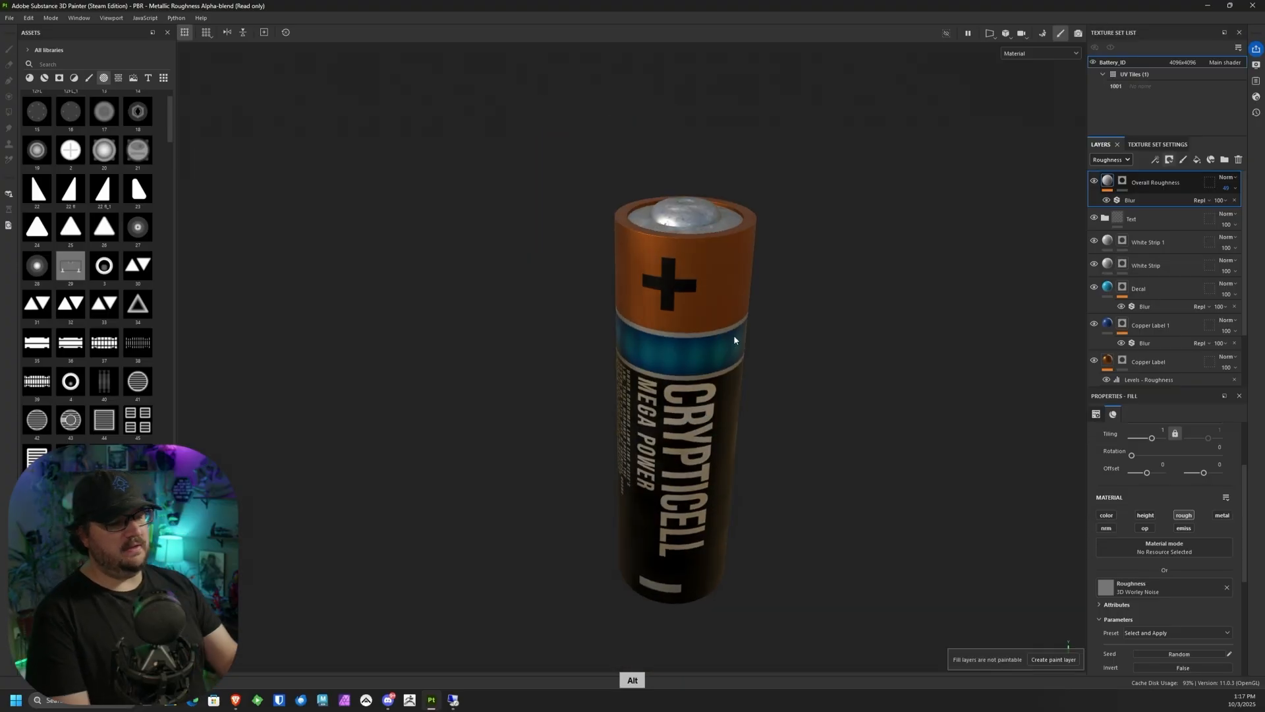
alt+drag(733, 335, 765, 248)
alt+drag(756, 308, 587, 339)
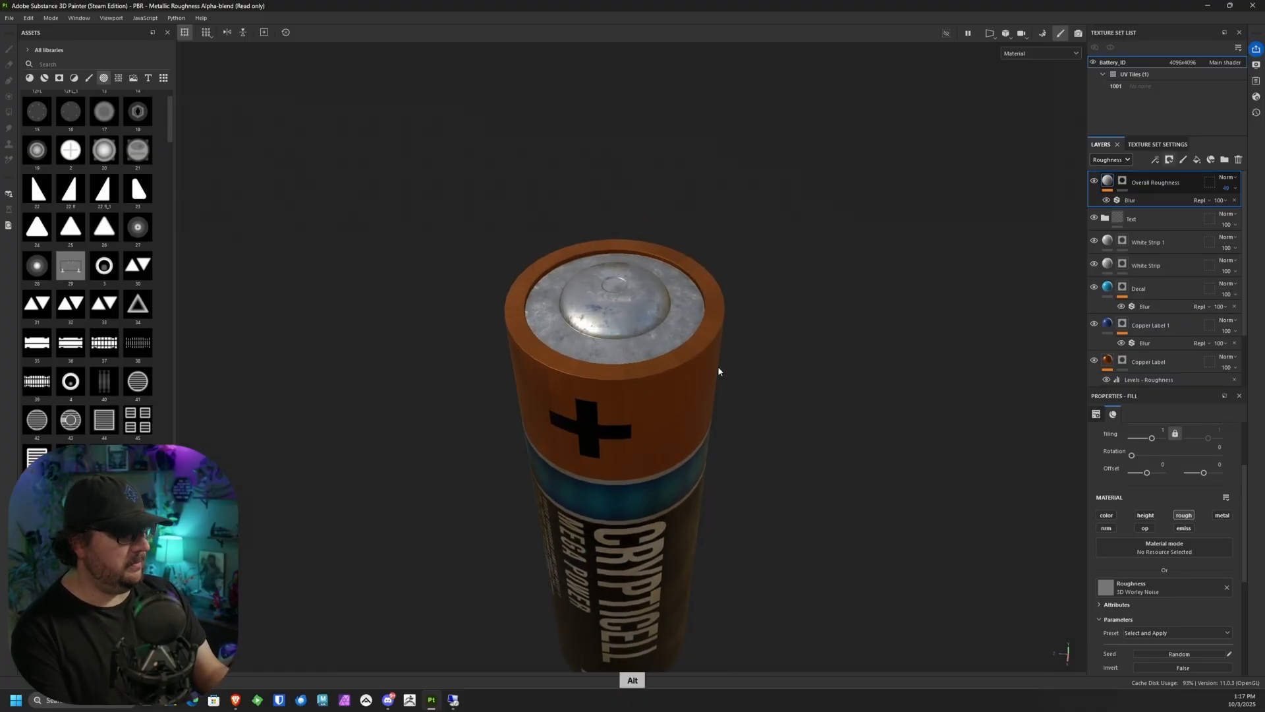
alt+middle_drag(718, 370, 805, 316)
alt+drag(805, 317, 735, 461)
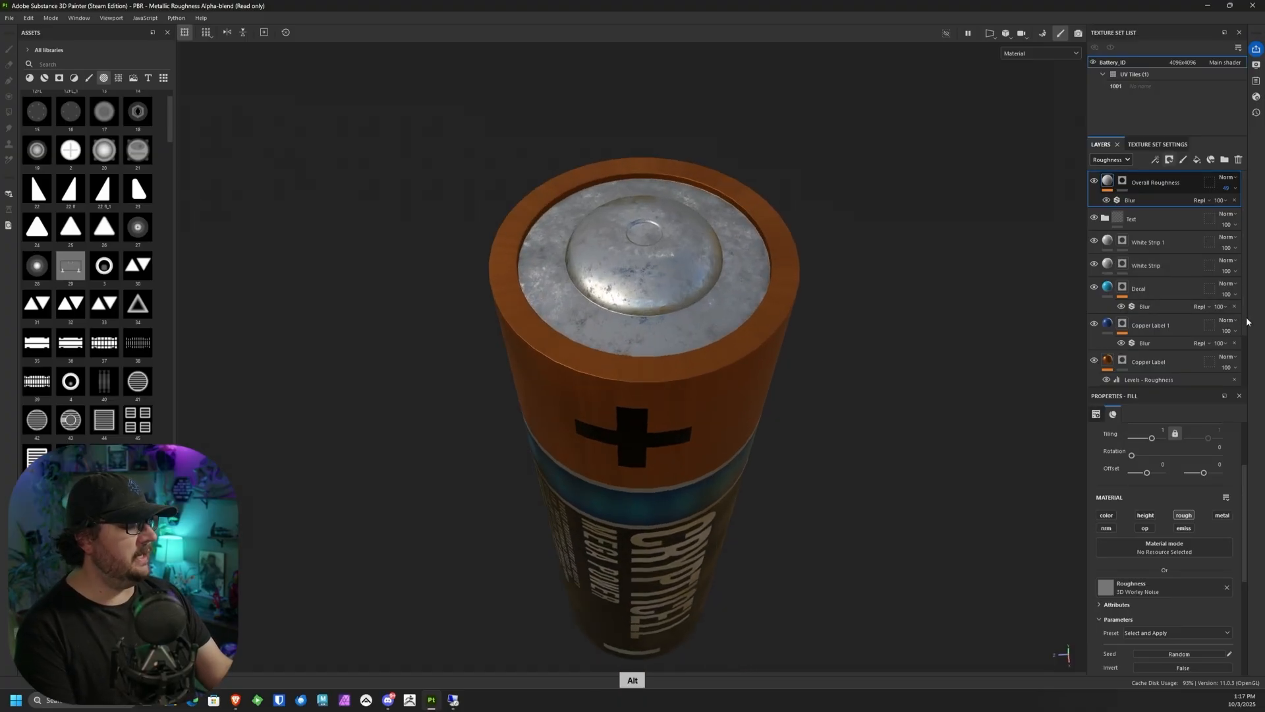
Step: Set the BnW Spots 2 contrast to 0.05 on the Base folder's roughness layer and reduce that layer's opacity in the roughness channel
scroll(1248, 321, down, 2)
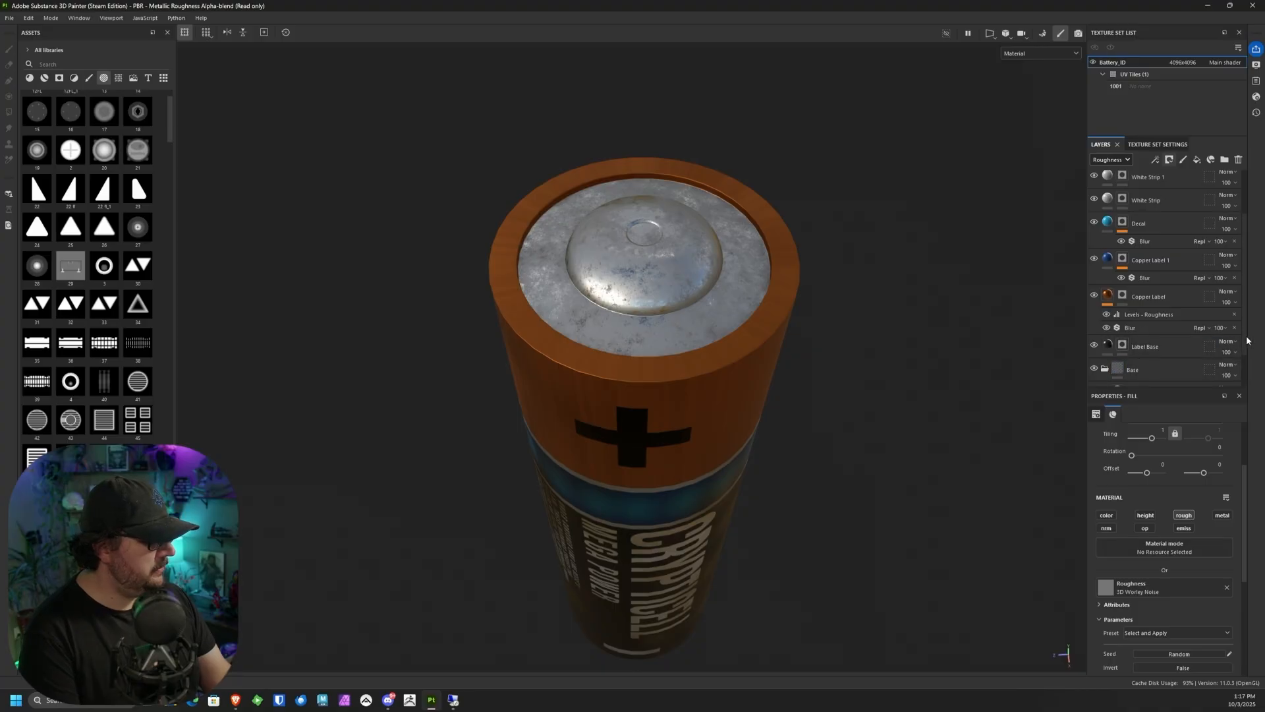
scroll(1247, 340, down, 1)
click(1158, 346)
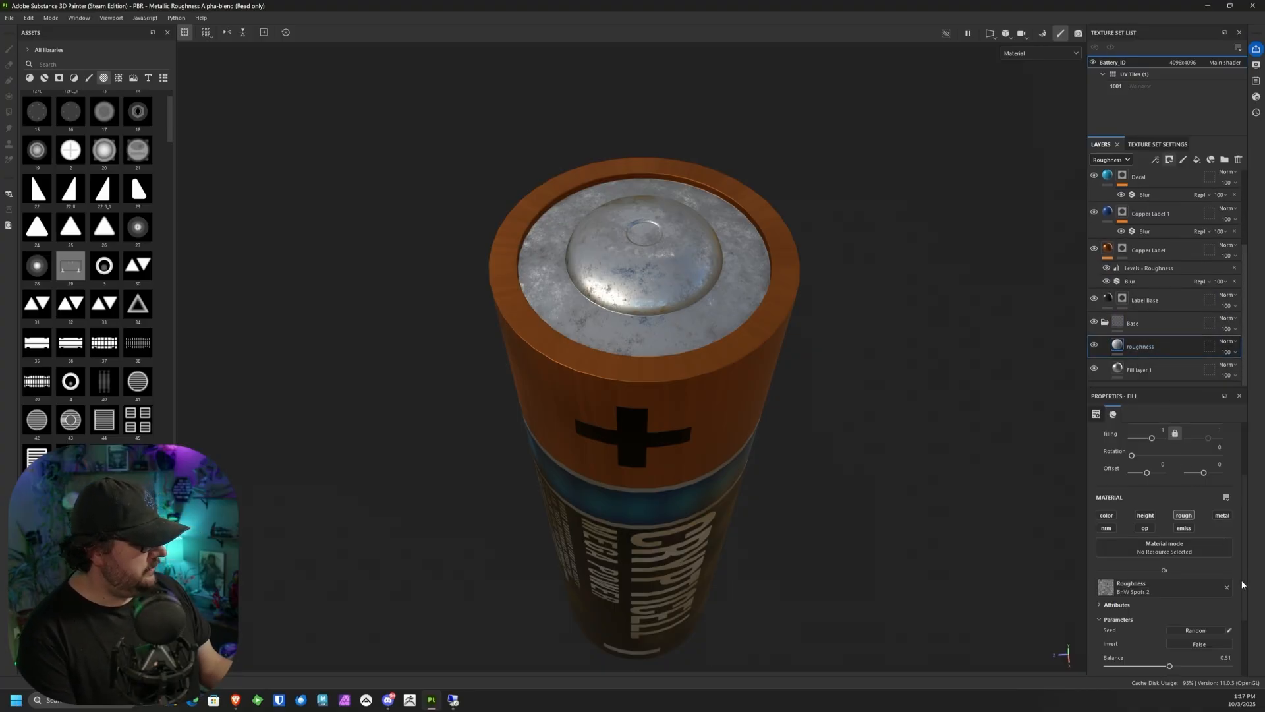
scroll(1243, 584, down, 2)
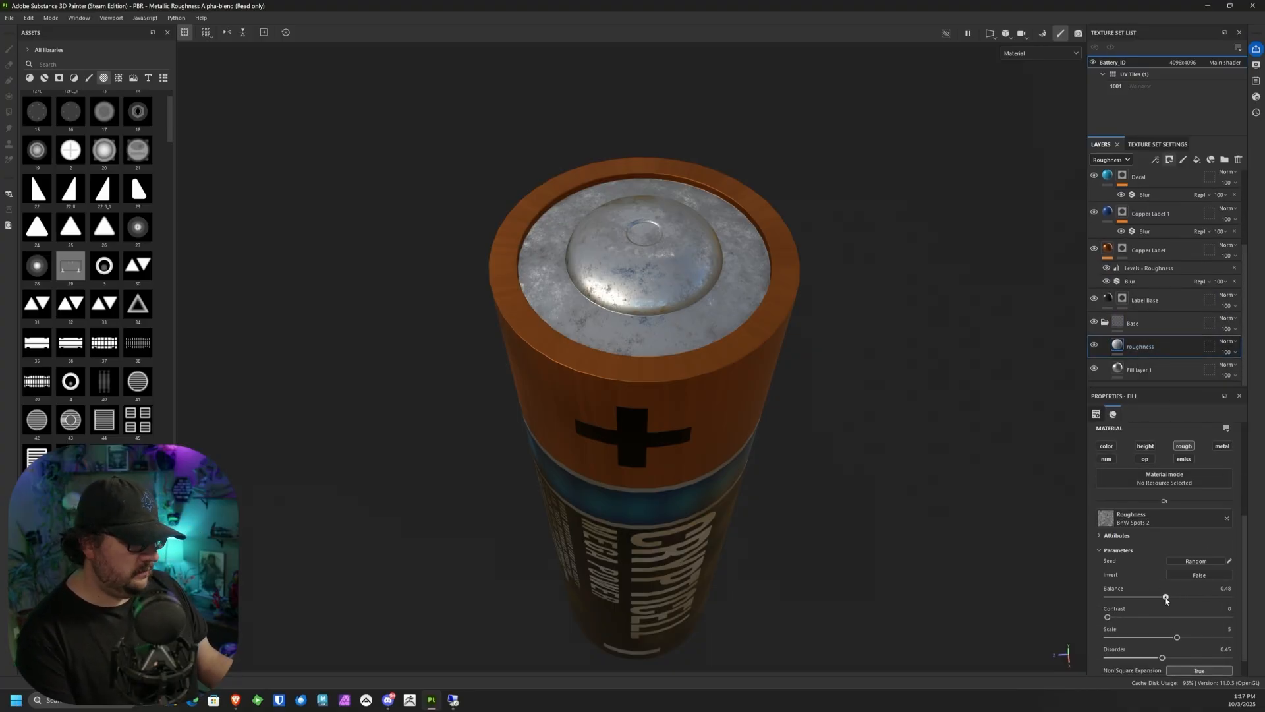
mouse_move(1166, 599)
mouse_down()
mouse_move(1140, 600)
mouse_move(1177, 590)
mouse_up()
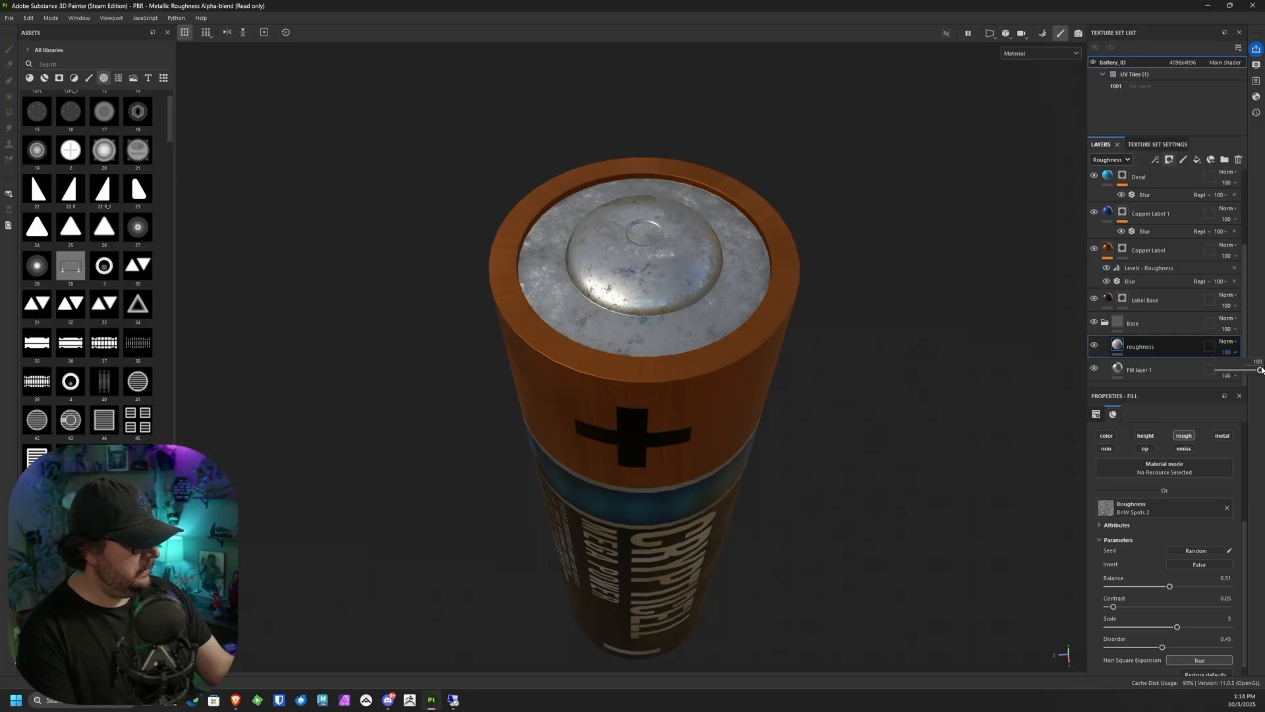
drag(1261, 372, 1234, 374)
alt+drag(913, 402, 706, 288)
alt+middle_drag(706, 288, 782, 380)
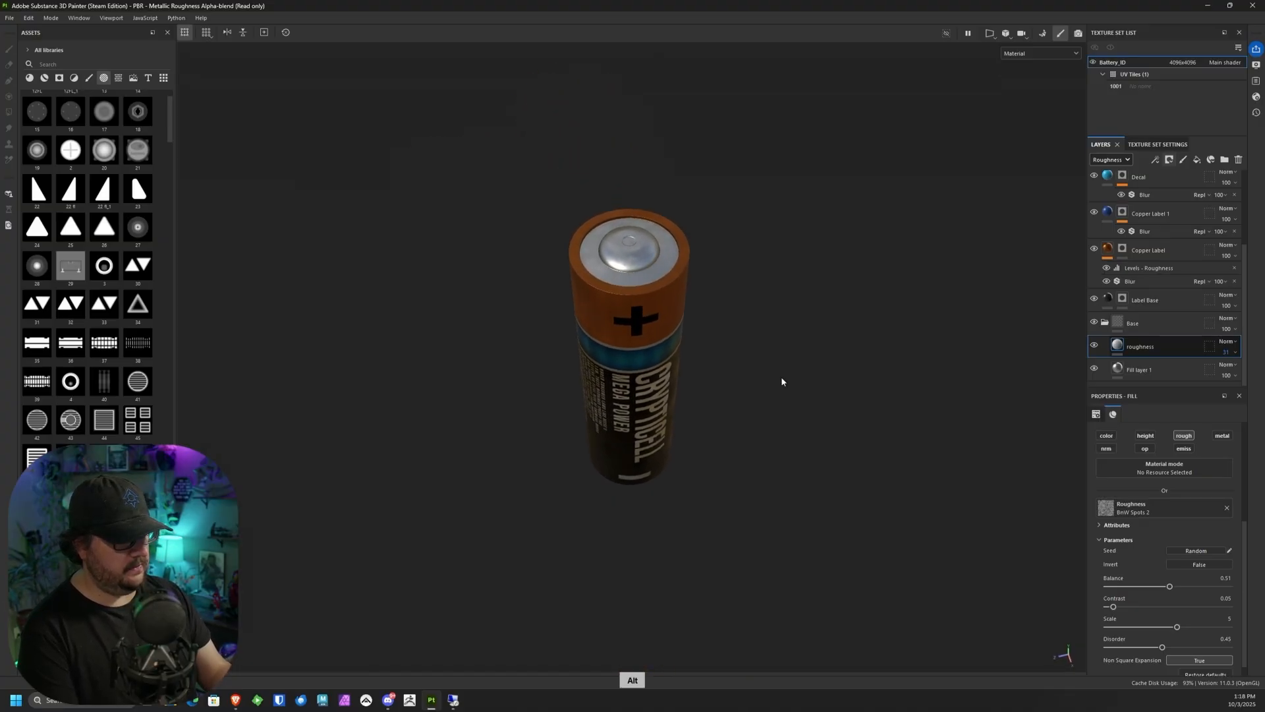
alt+right_drag(782, 380, 603, 354)
alt+drag(604, 354, 747, 292)
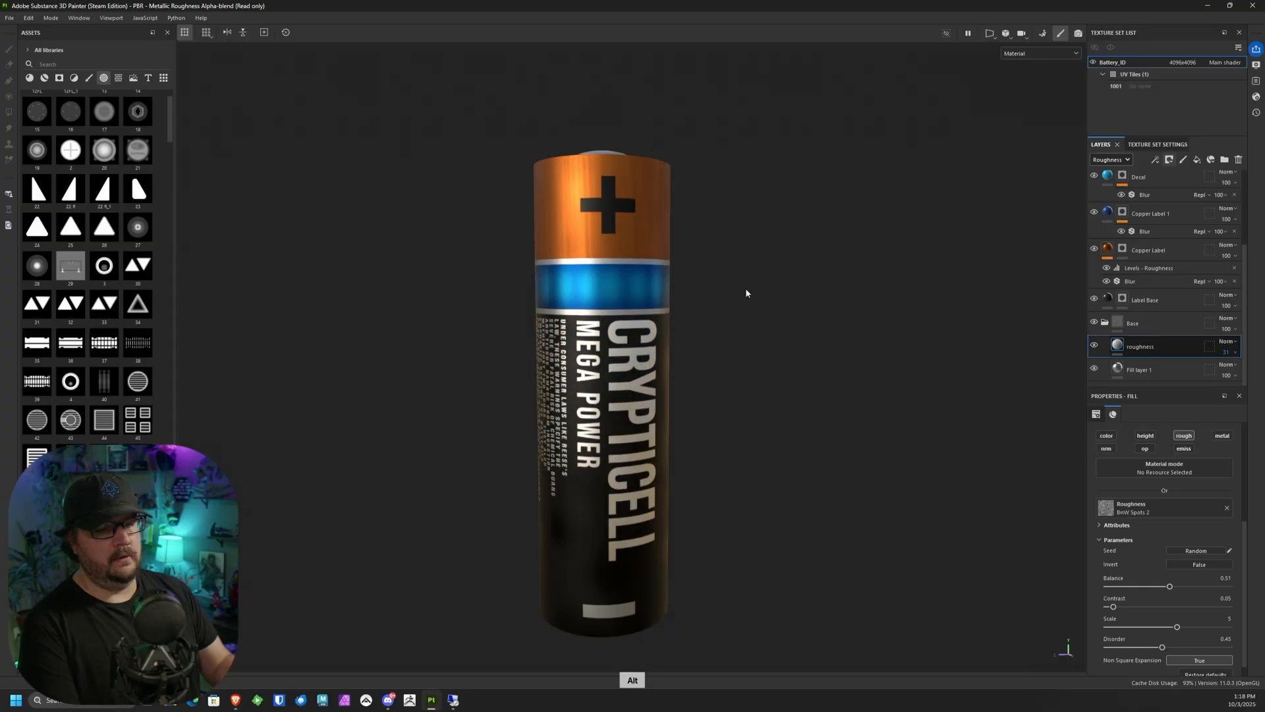
click(11, 19)
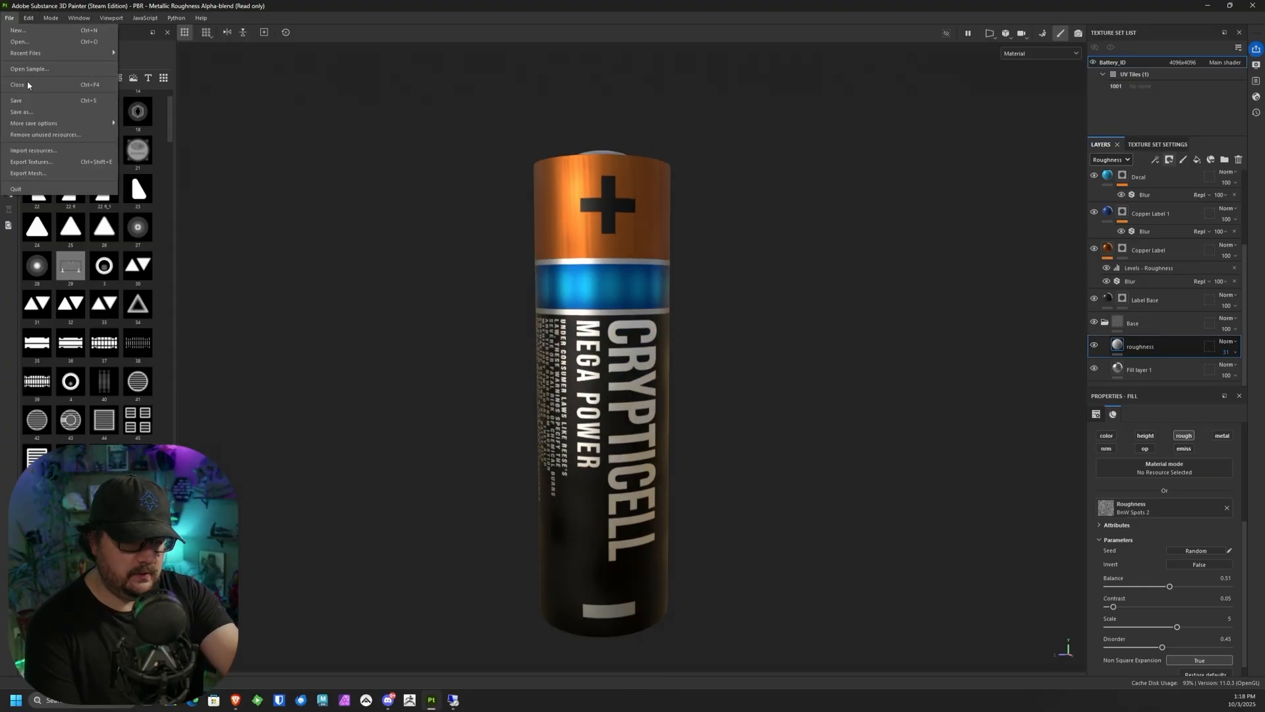
click(21, 112)
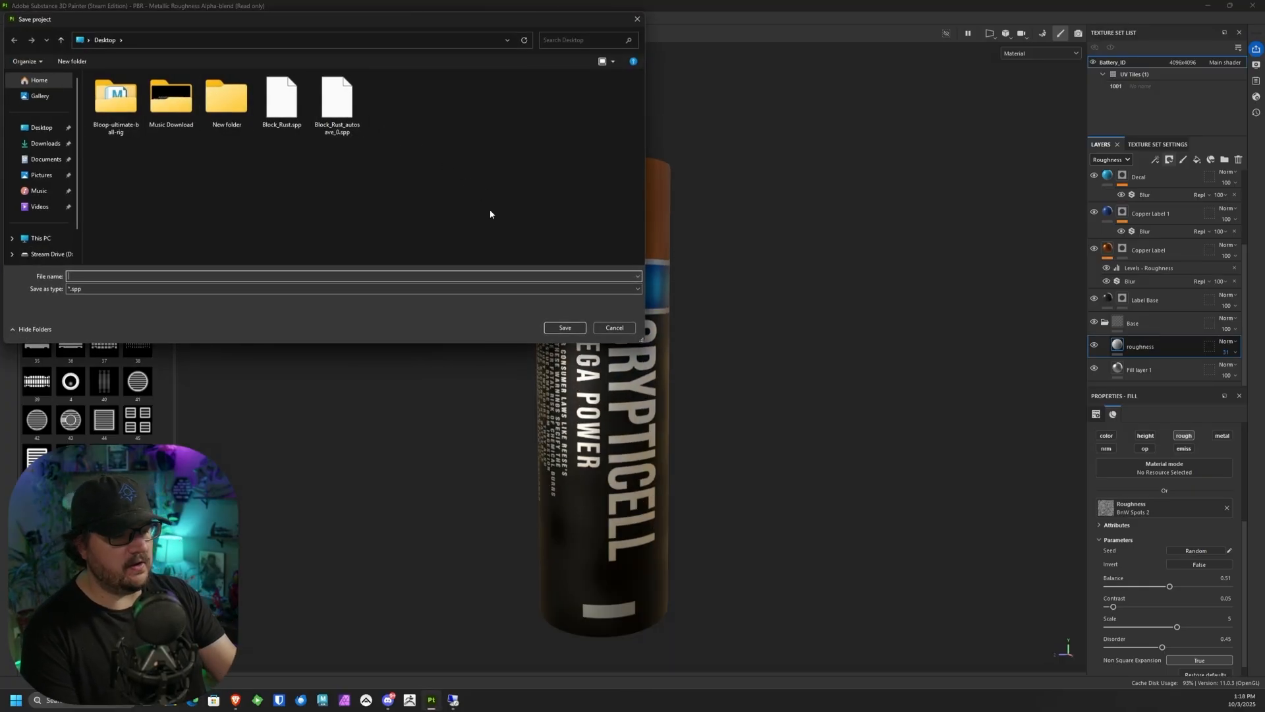
key(Escape)
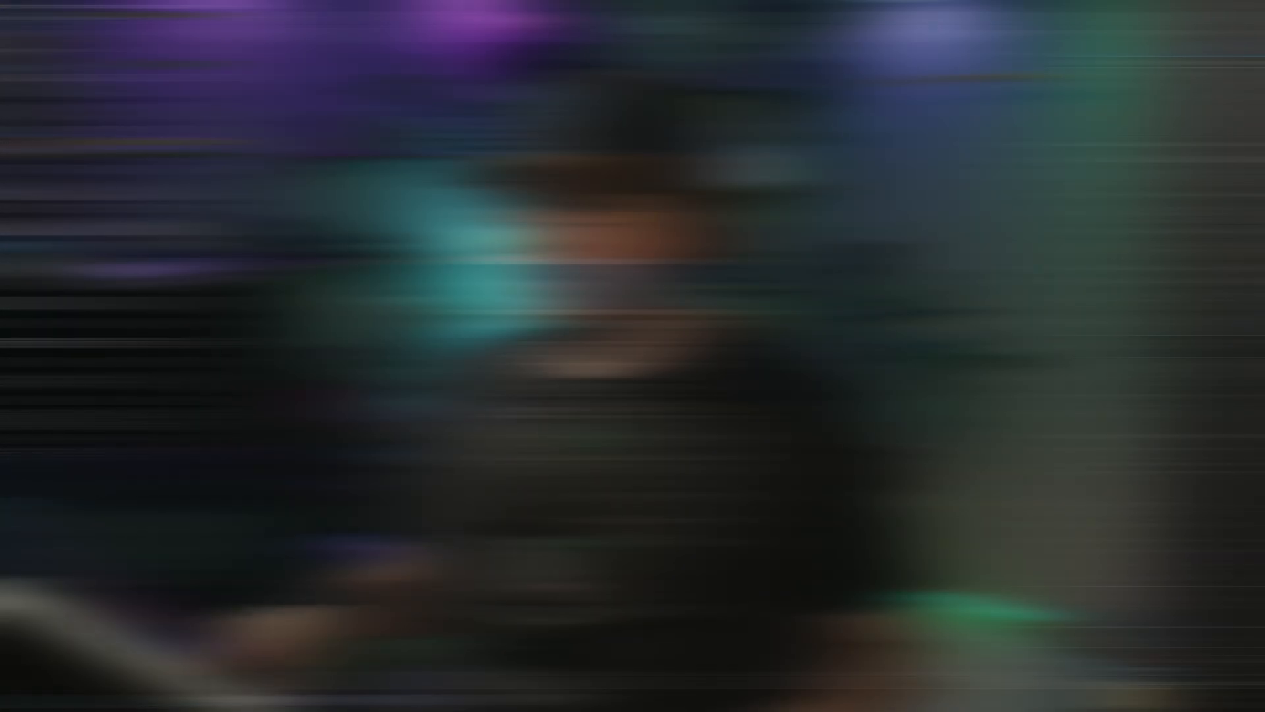